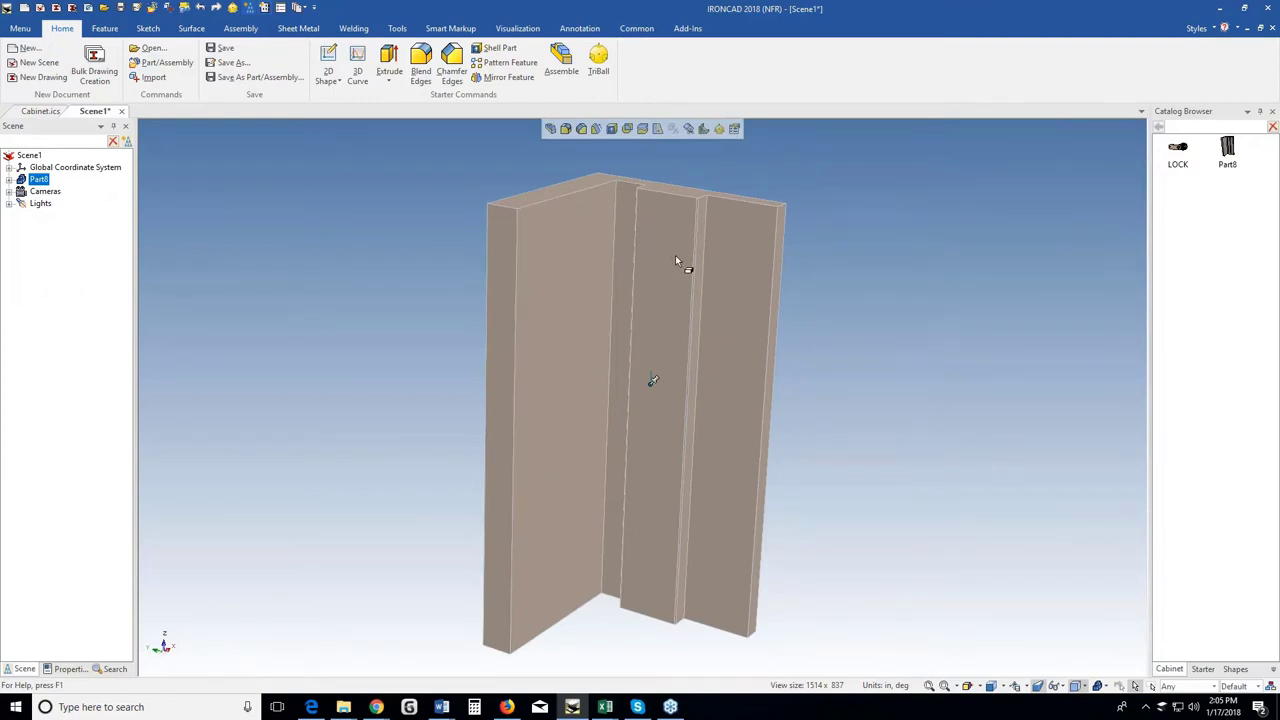
In the sheet metal options, enable copying part properties for flat from the folded part and keep the length display type at Outer Sharp.
left_click(281, 8)
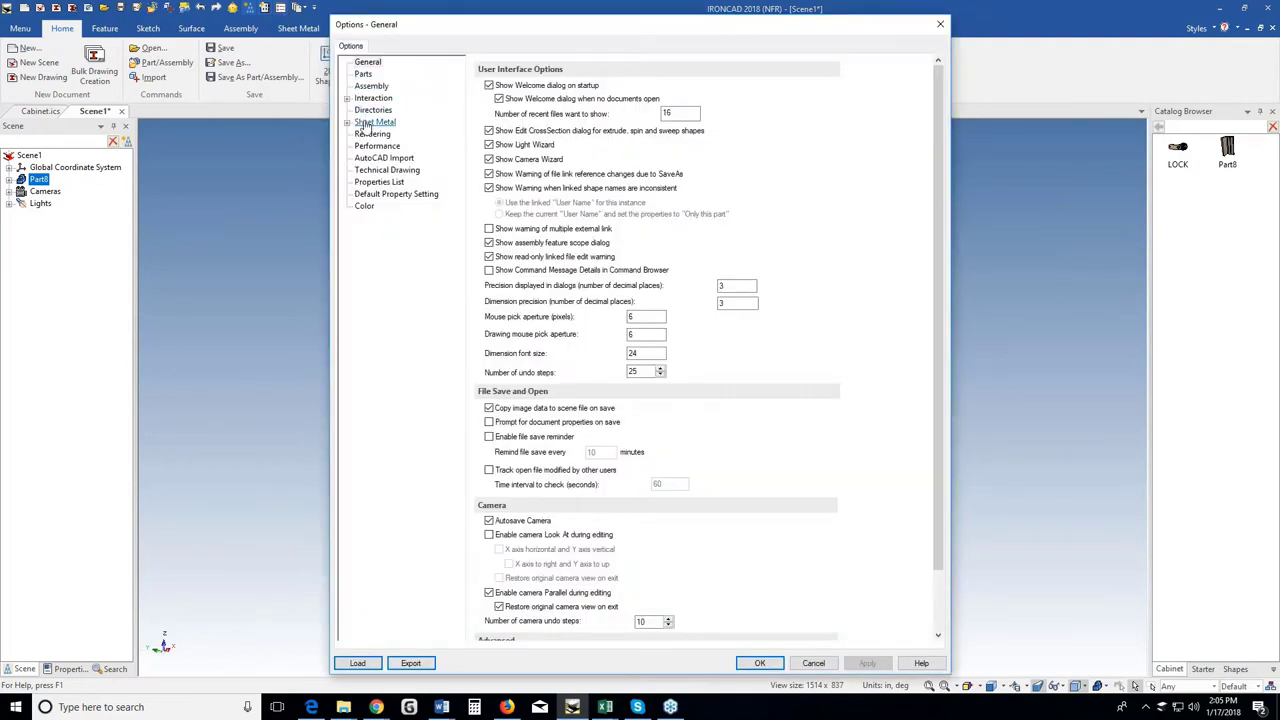
left_click(374, 122)
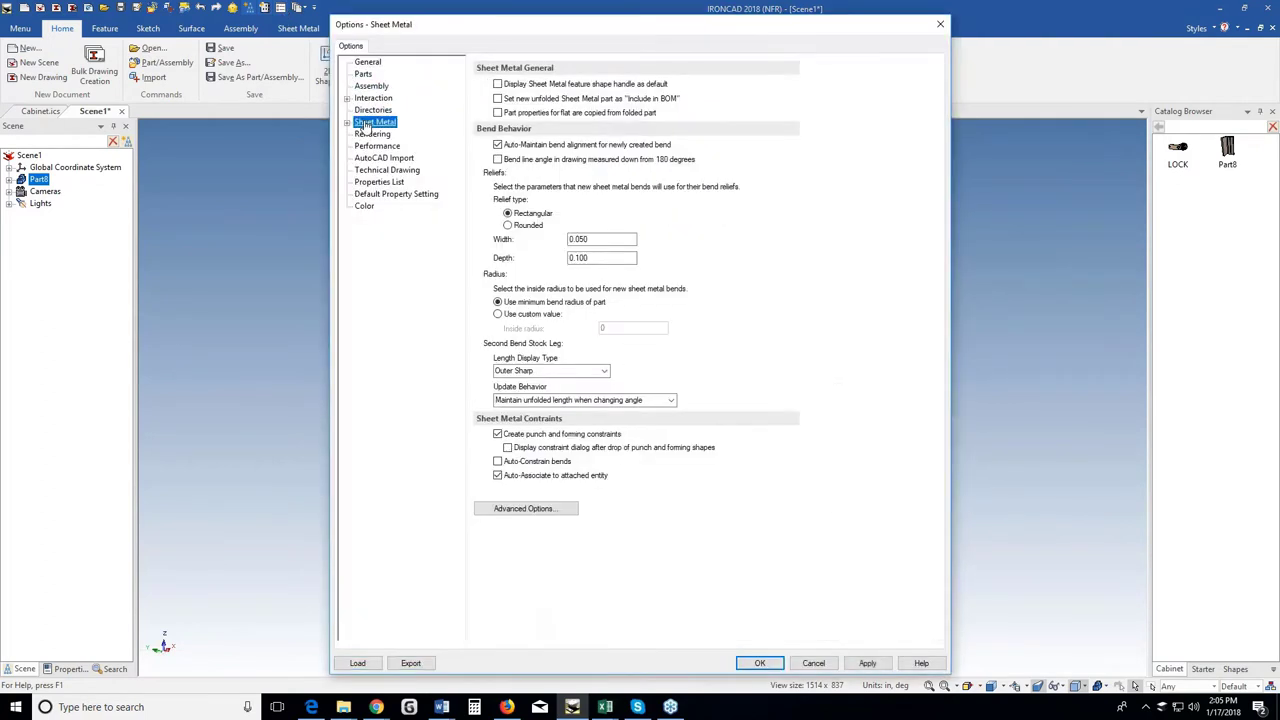
left_click(502, 114)
left_click(604, 372)
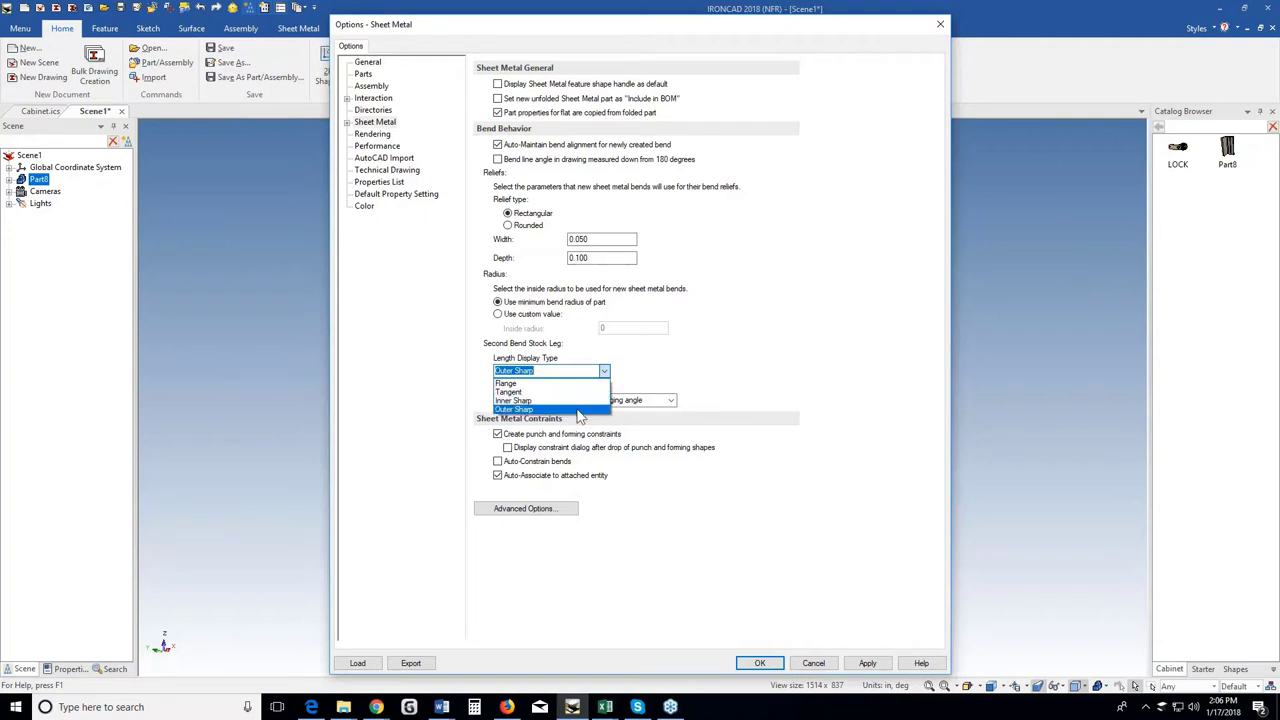
left_click(577, 411)
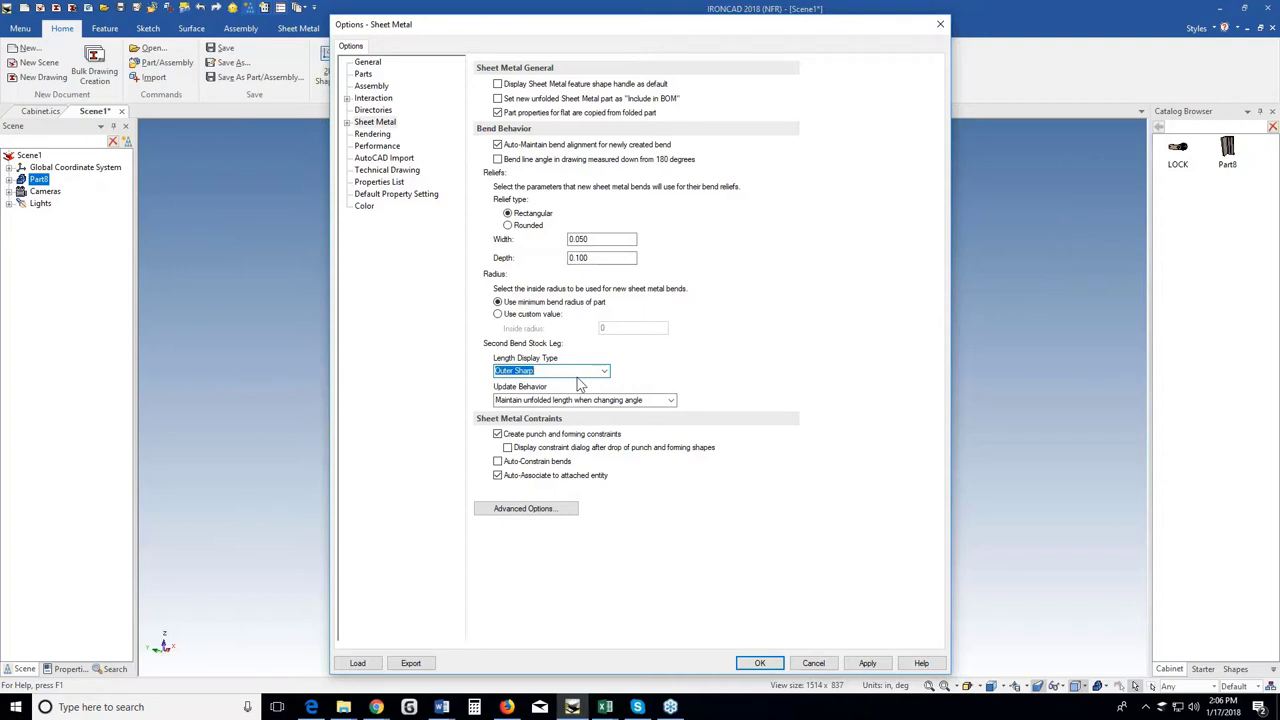
Review the default sheet metal stock list and the stock and tooling data file locations, and accept the options.
left_click(347, 122)
left_click(377, 146)
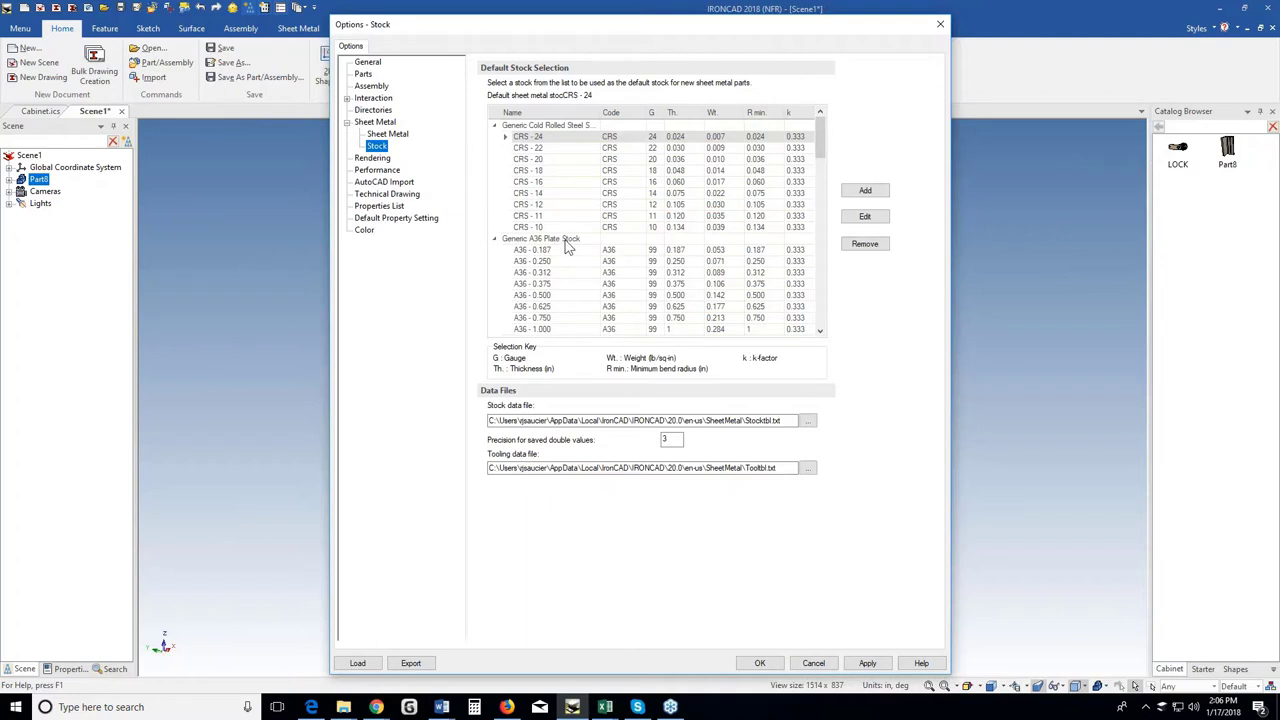
scroll(565, 245, "down", 5)
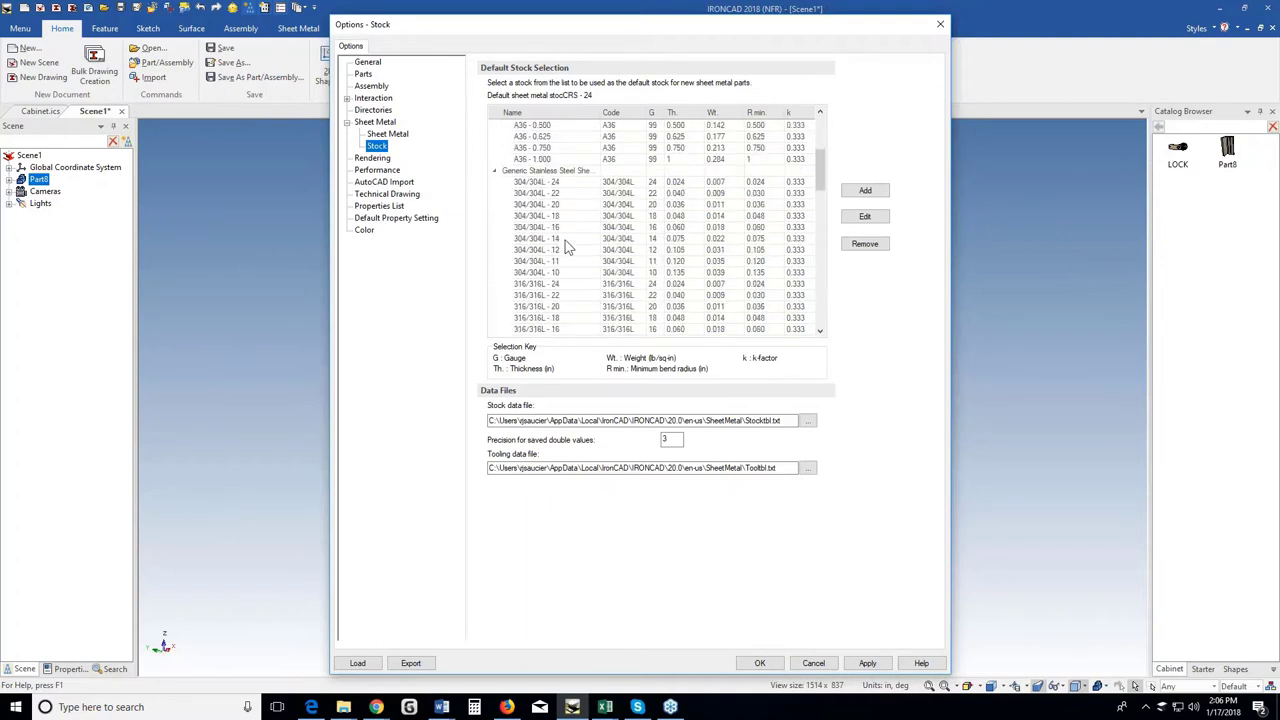
scroll(565, 240, "down", 3)
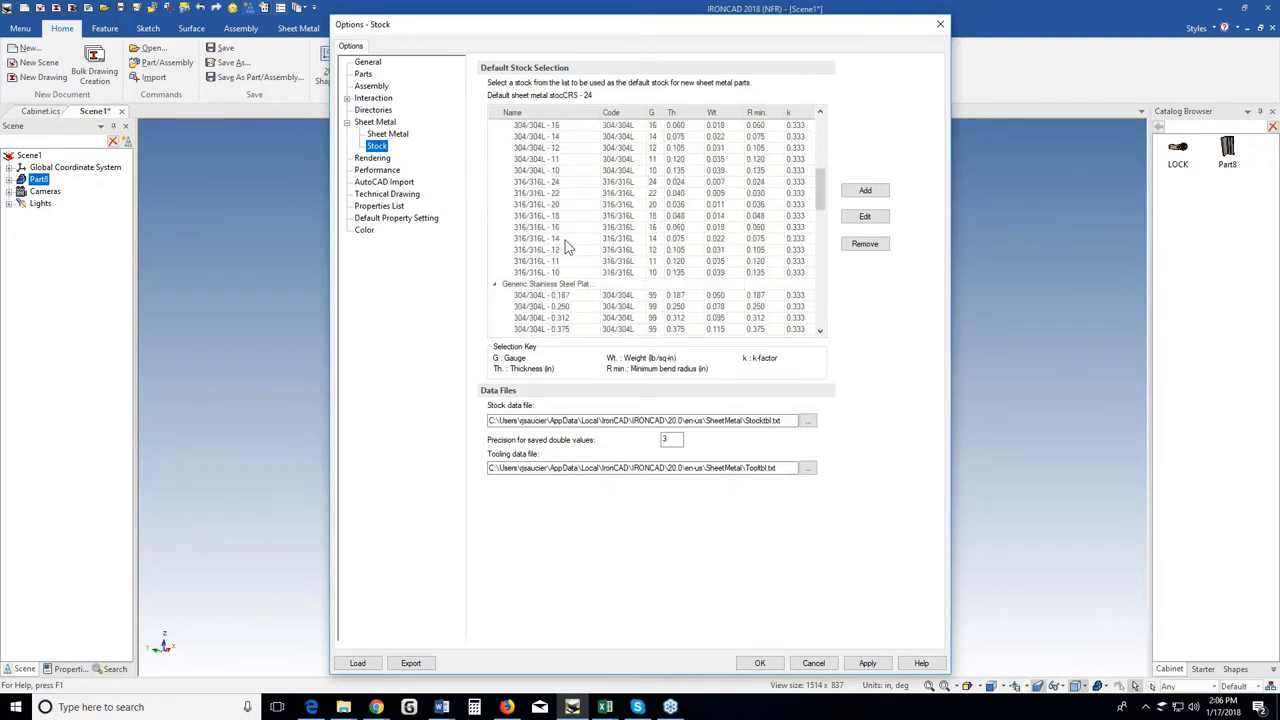
scroll(565, 245, "down", 5)
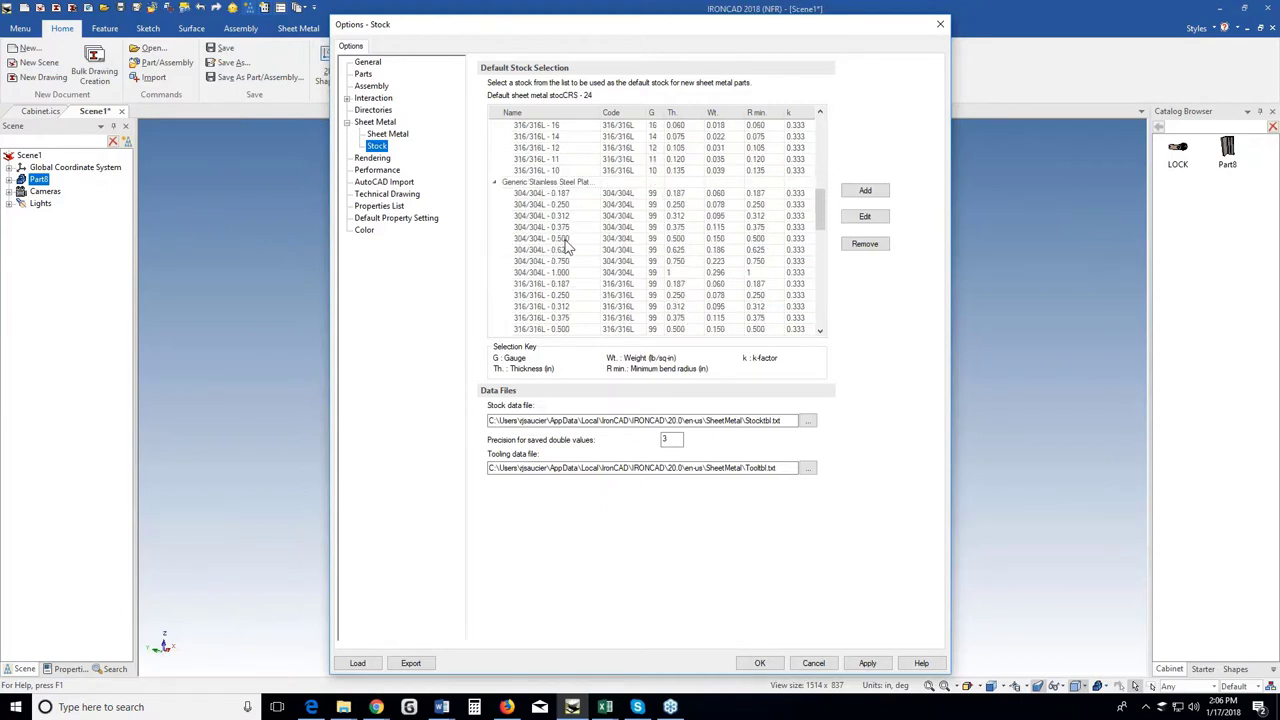
scroll(565, 245, "down", 5)
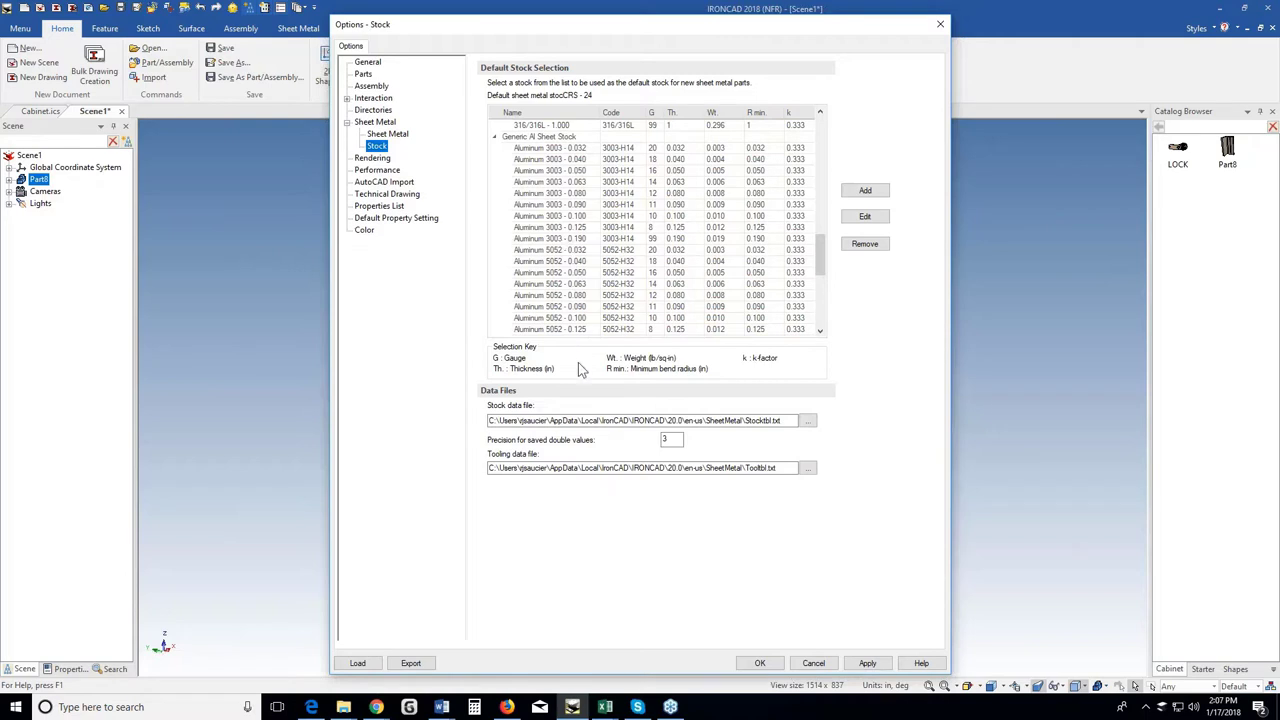
left_click(614, 421)
left_click_drag(743, 422, 488, 421)
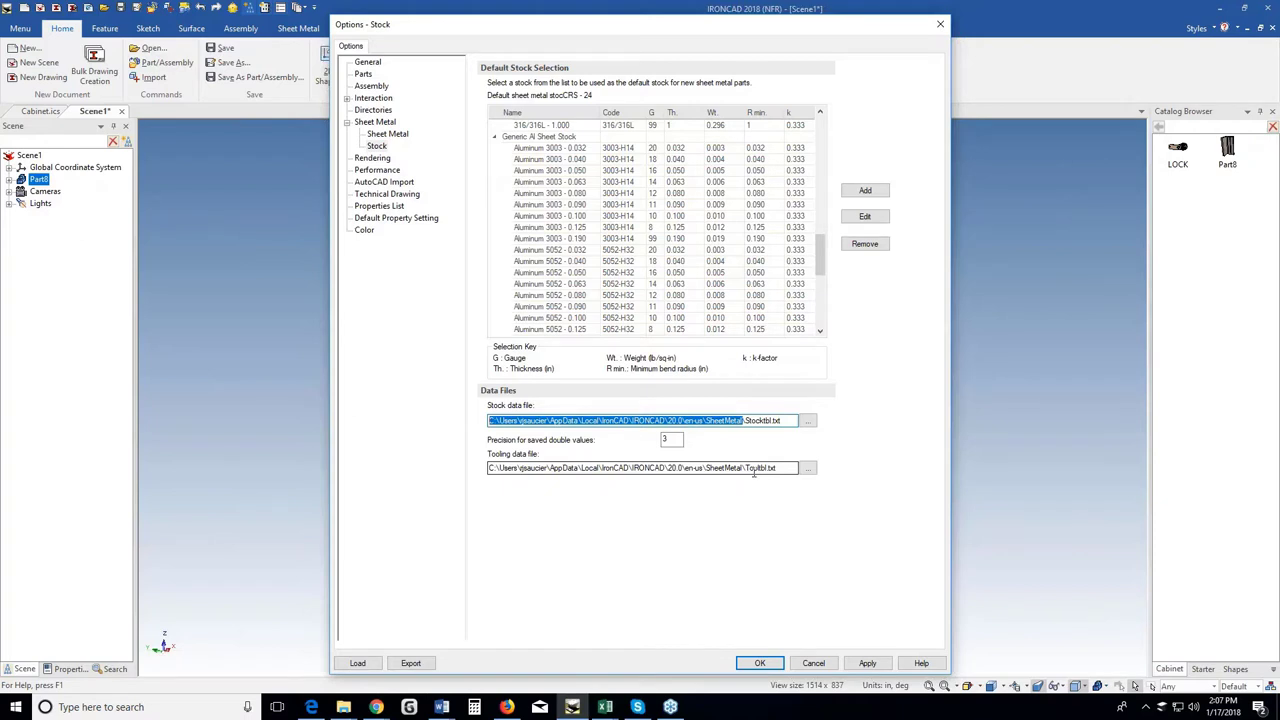
left_click(762, 664)
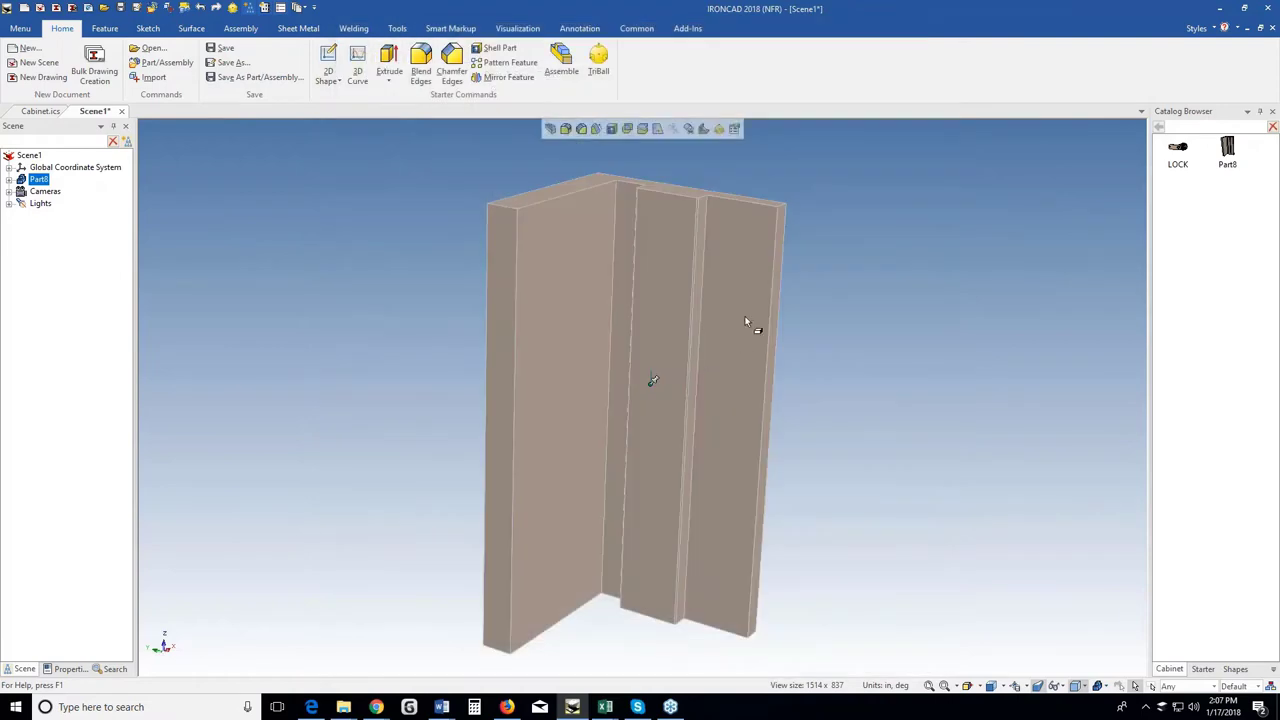
Set the quick commands to display heads-up automatically and try them on the slab and in the empty scene.
middle_click_drag(745, 321, 640, 346)
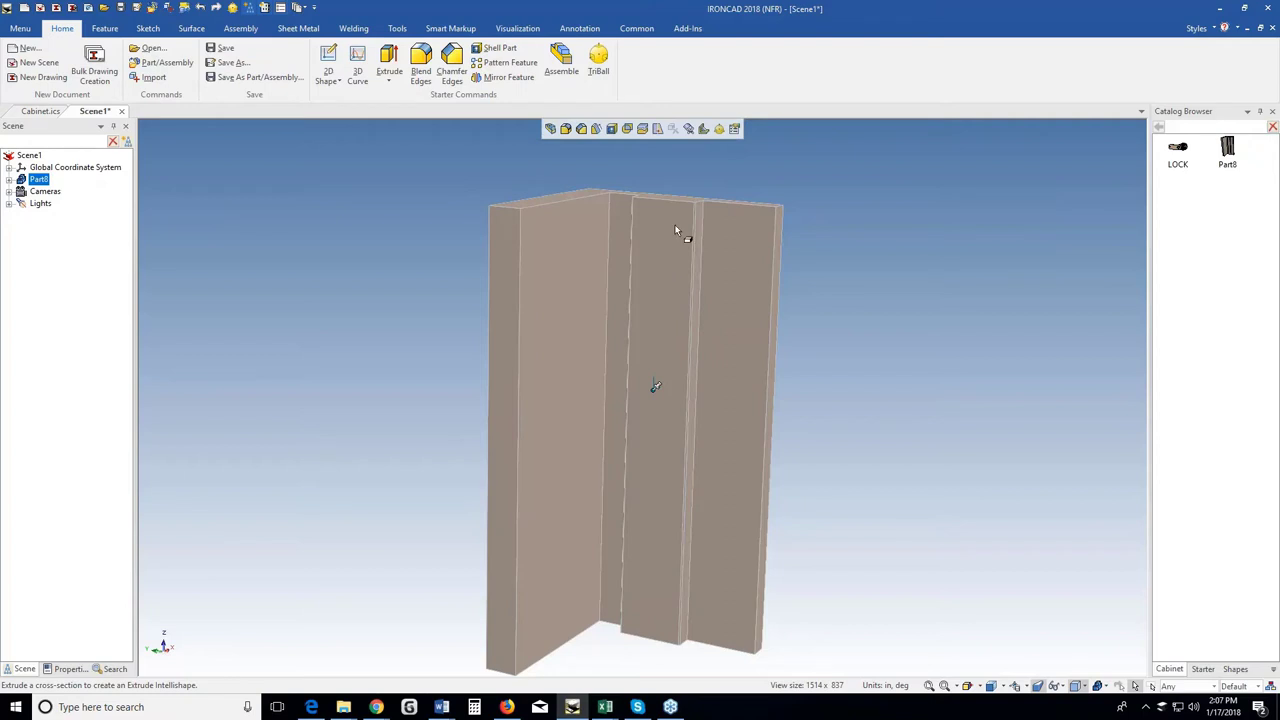
left_click(736, 125)
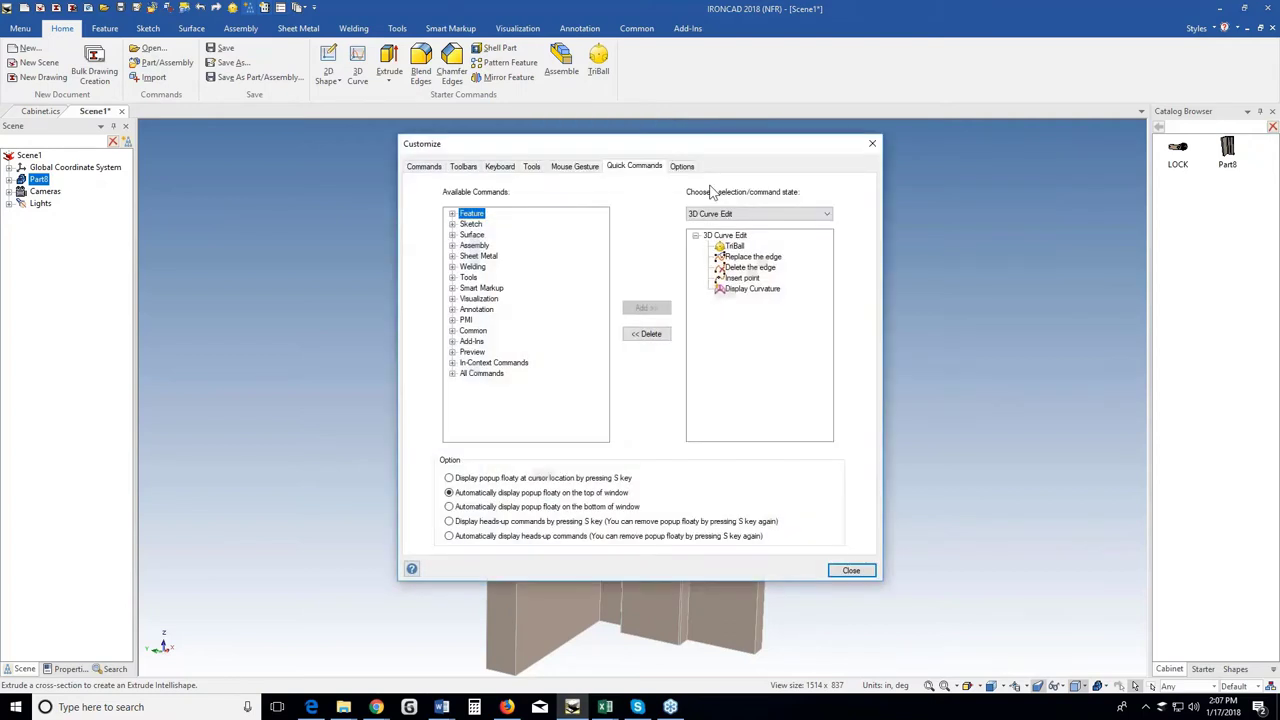
left_click(449, 536)
left_click(848, 570)
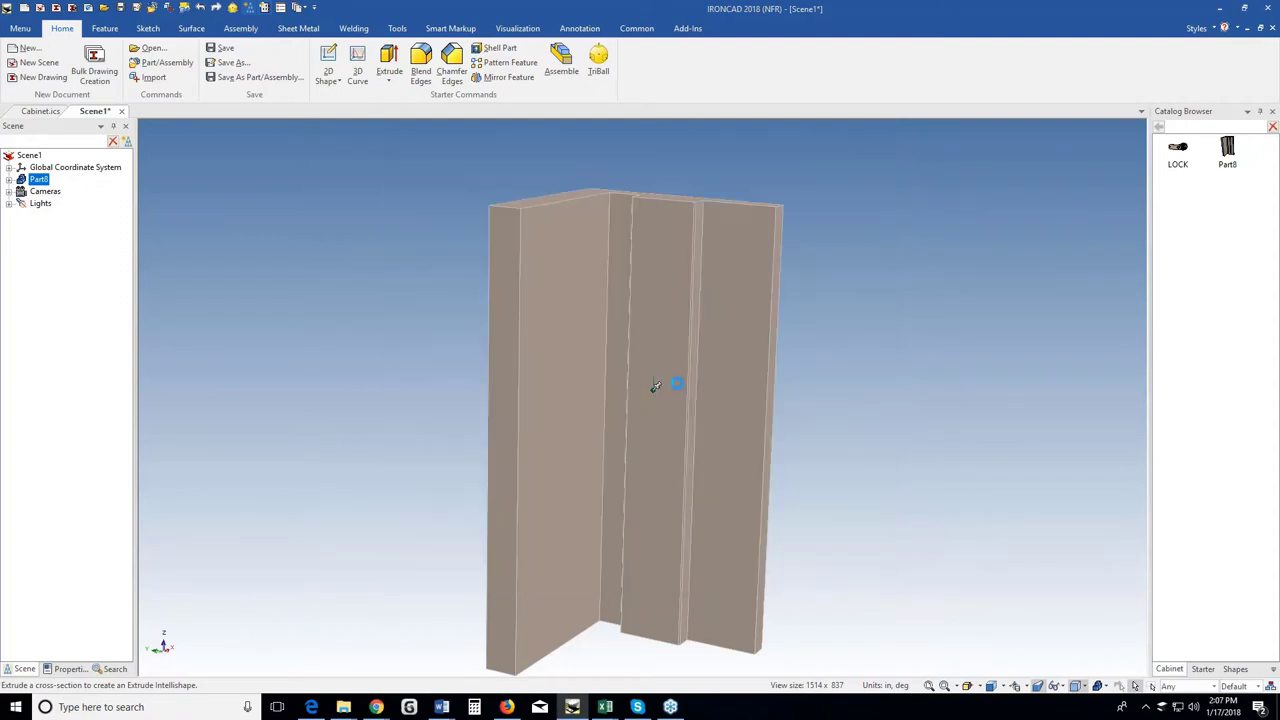
left_click(670, 395)
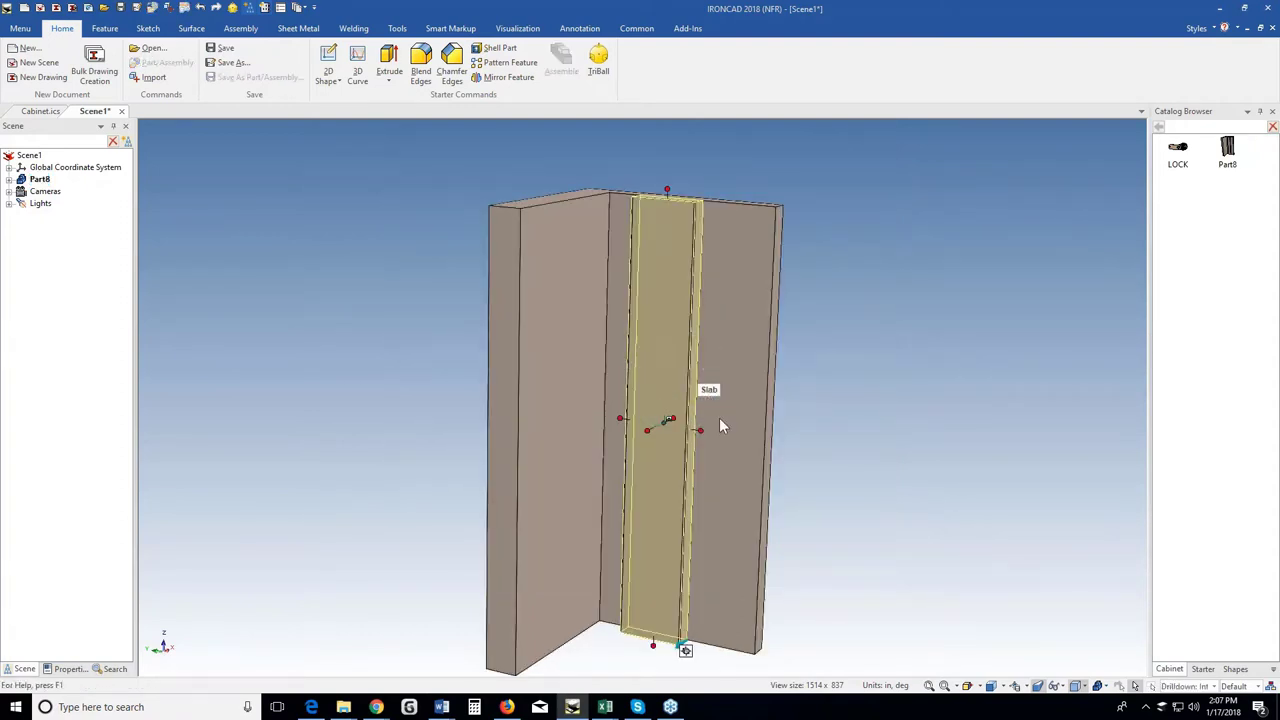
key("Escape")
key("s")
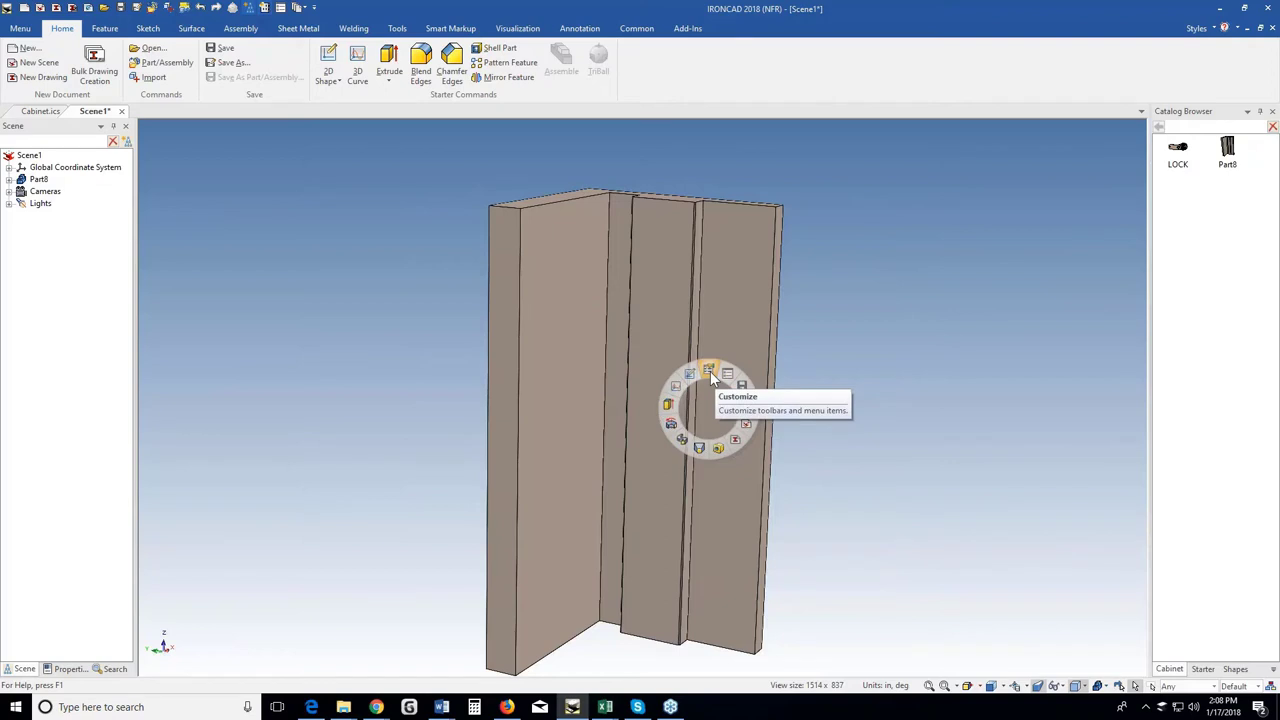
Set the quick commands back to displaying the popup floaty automatically on the top of the window.
left_click(710, 371)
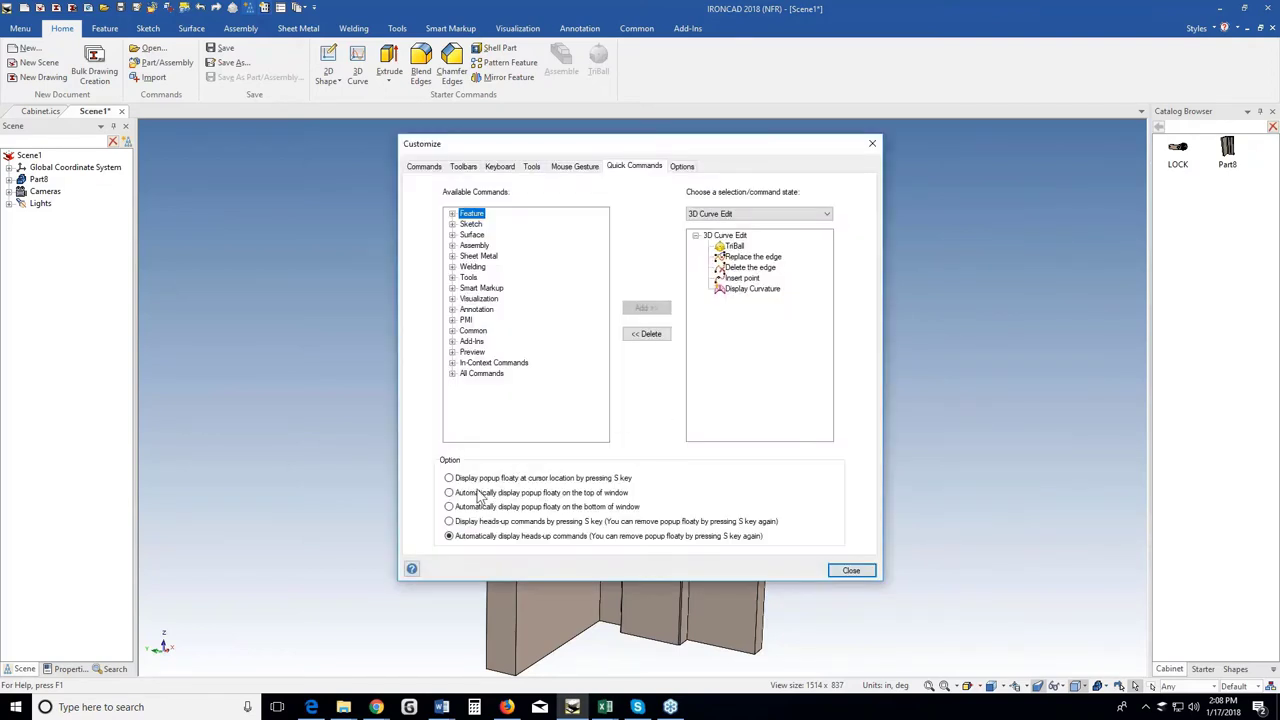
left_click(450, 494)
left_click(848, 570)
mouse_move(654, 190)
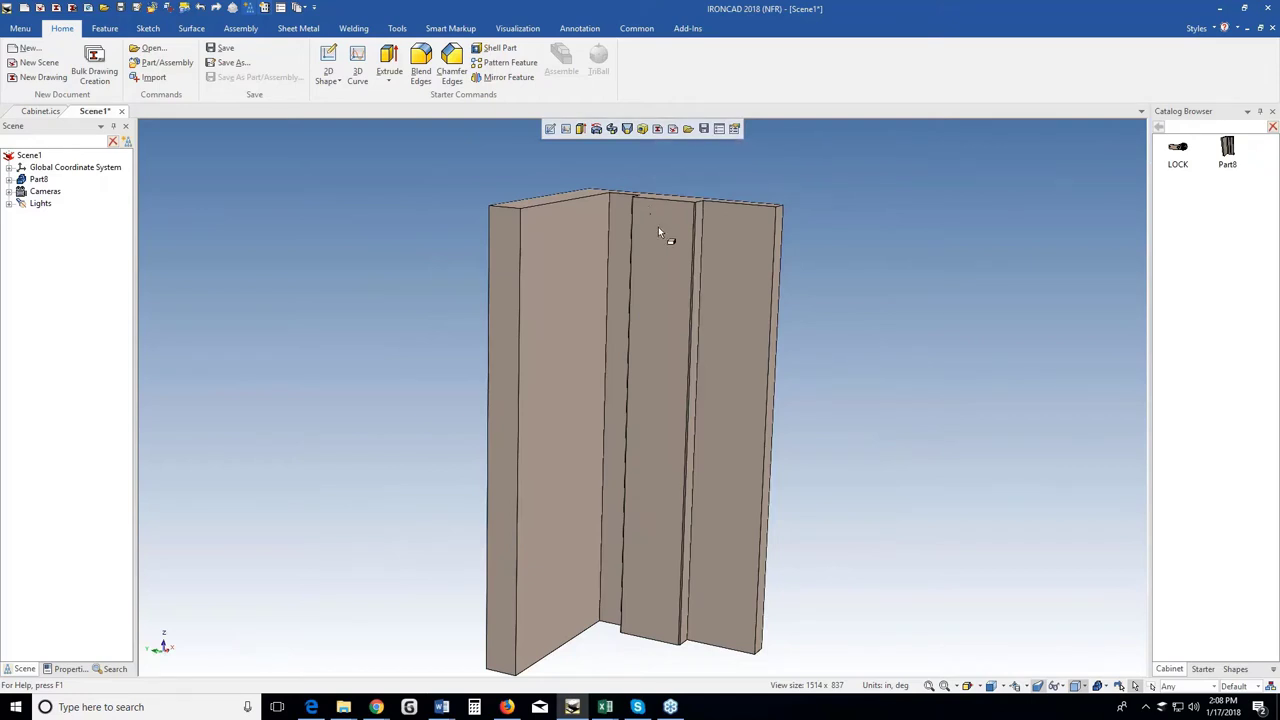
Start converting to a sheet metal part, picking the slab's large front face with connected faces automatically selected, and check the included faces.
middle_click_drag(586, 334, 734, 306)
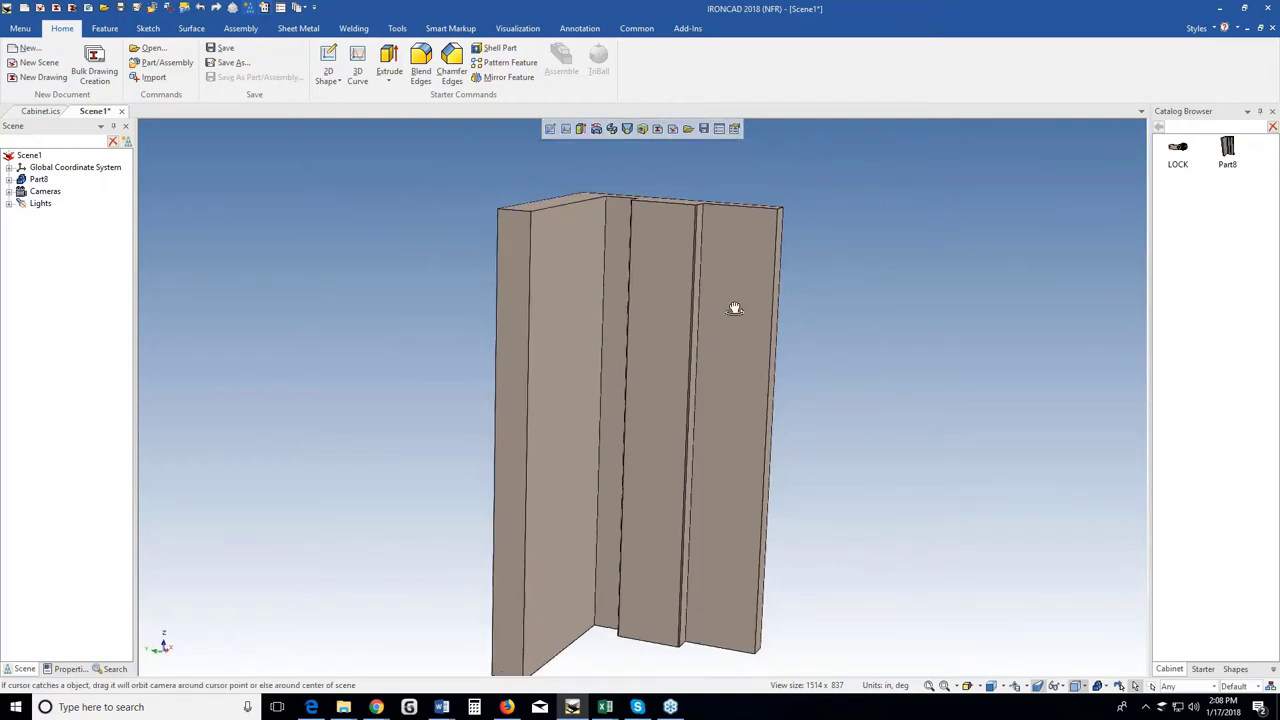
left_click(300, 29)
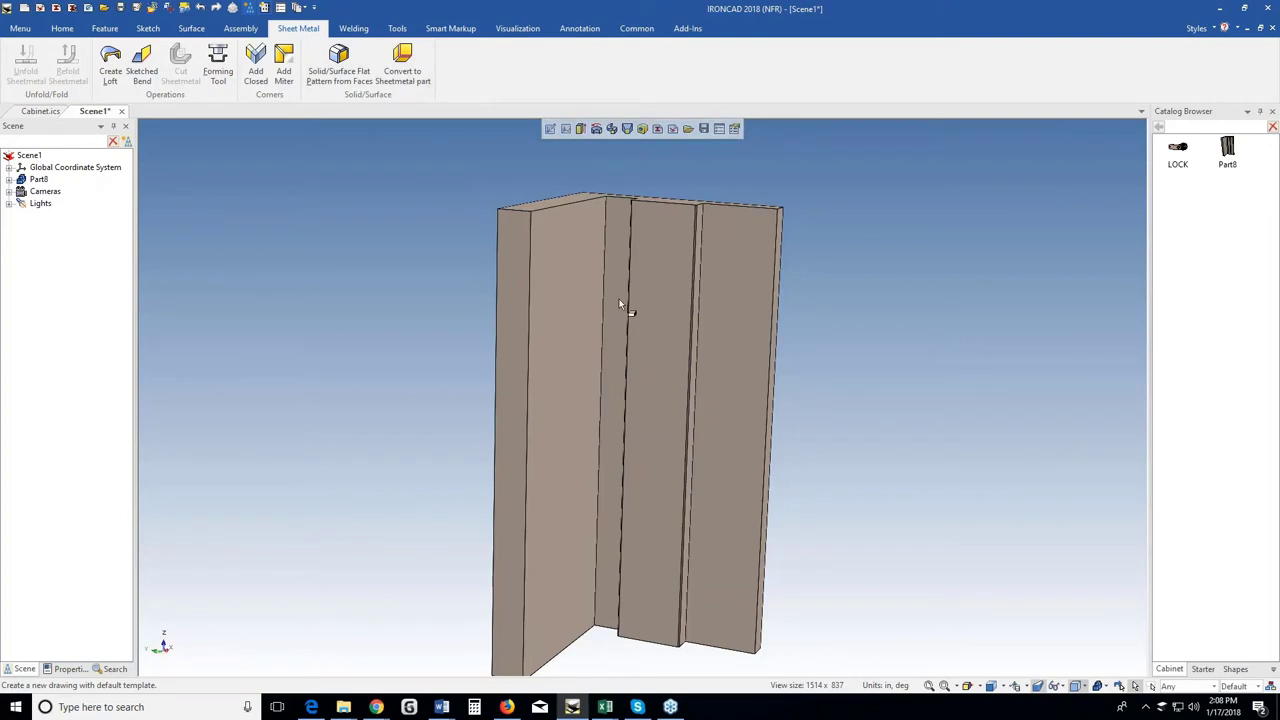
left_click(405, 63)
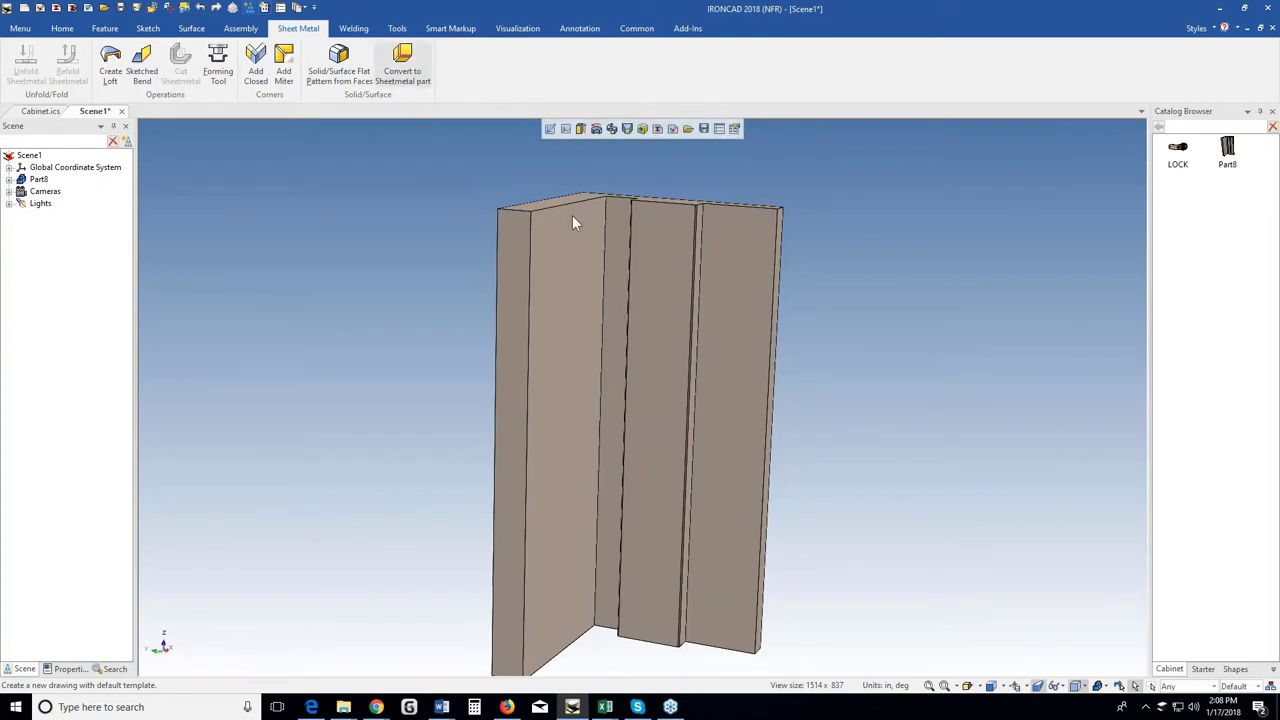
left_click(665, 293)
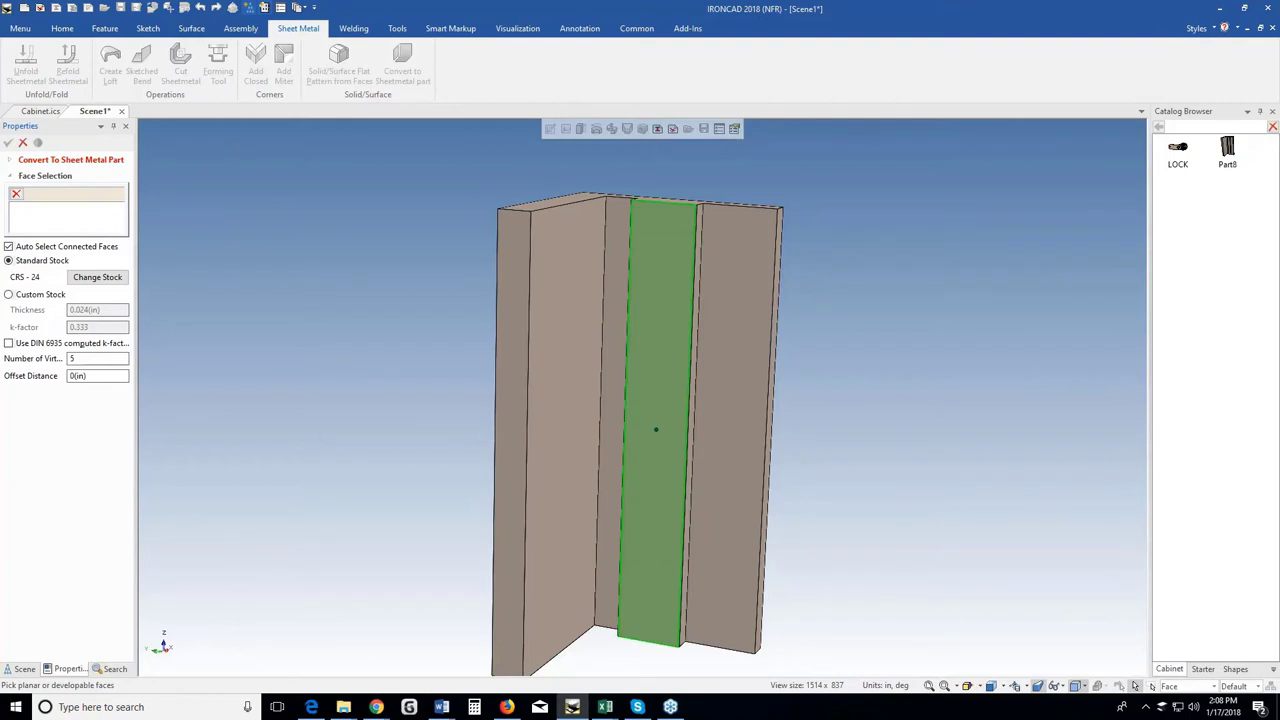
left_click(671, 306)
middle_click_drag(657, 277, 678, 248)
scroll(678, 248, "up", 2)
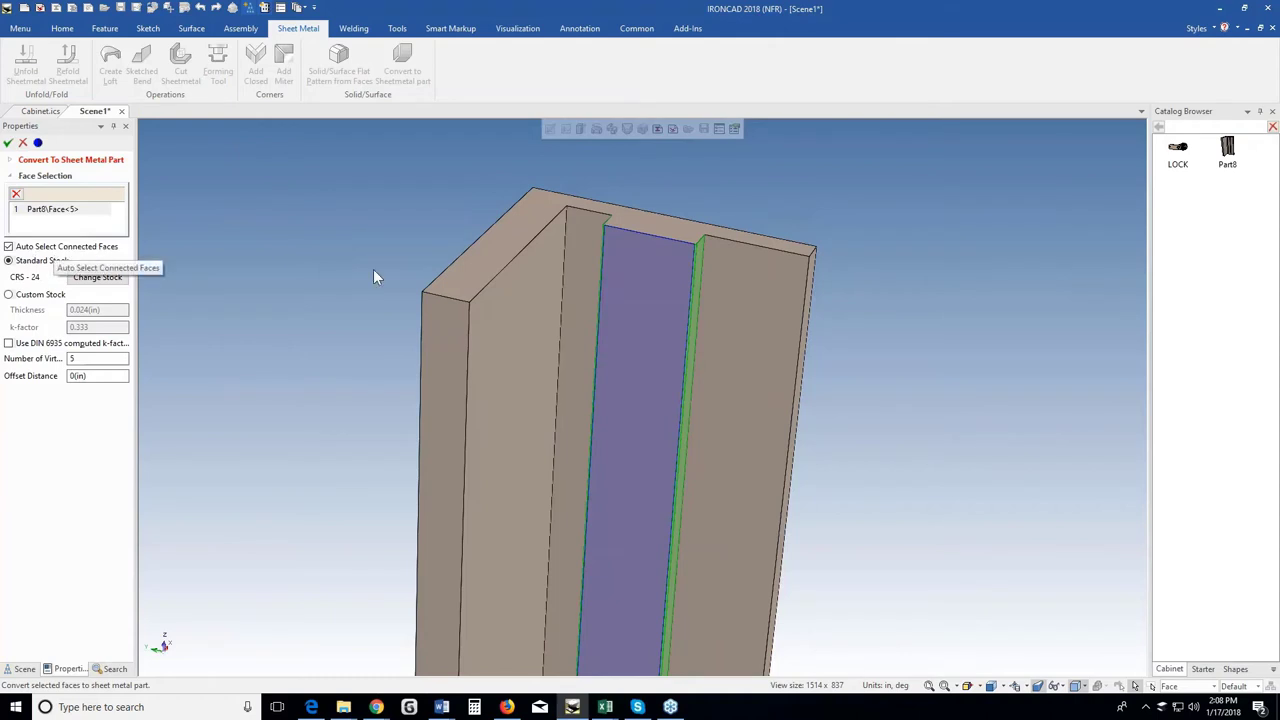
scroll(645, 255, "up", 6)
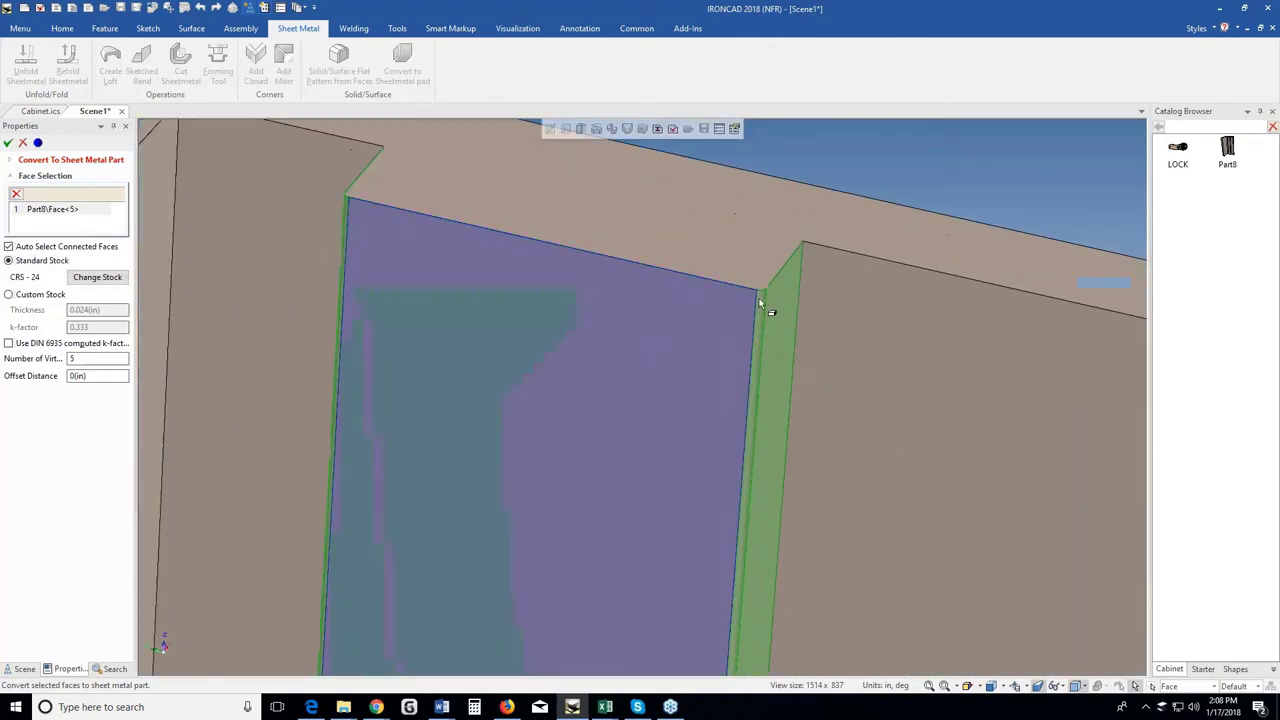
mouse_move(528, 366)
middle_mouse_down()
mouse_move(503, 357)
mouse_move(606, 409)
mouse_move(513, 372)
mouse_move(529, 363)
middle_mouse_up()
scroll(576, 354, "down", 4)
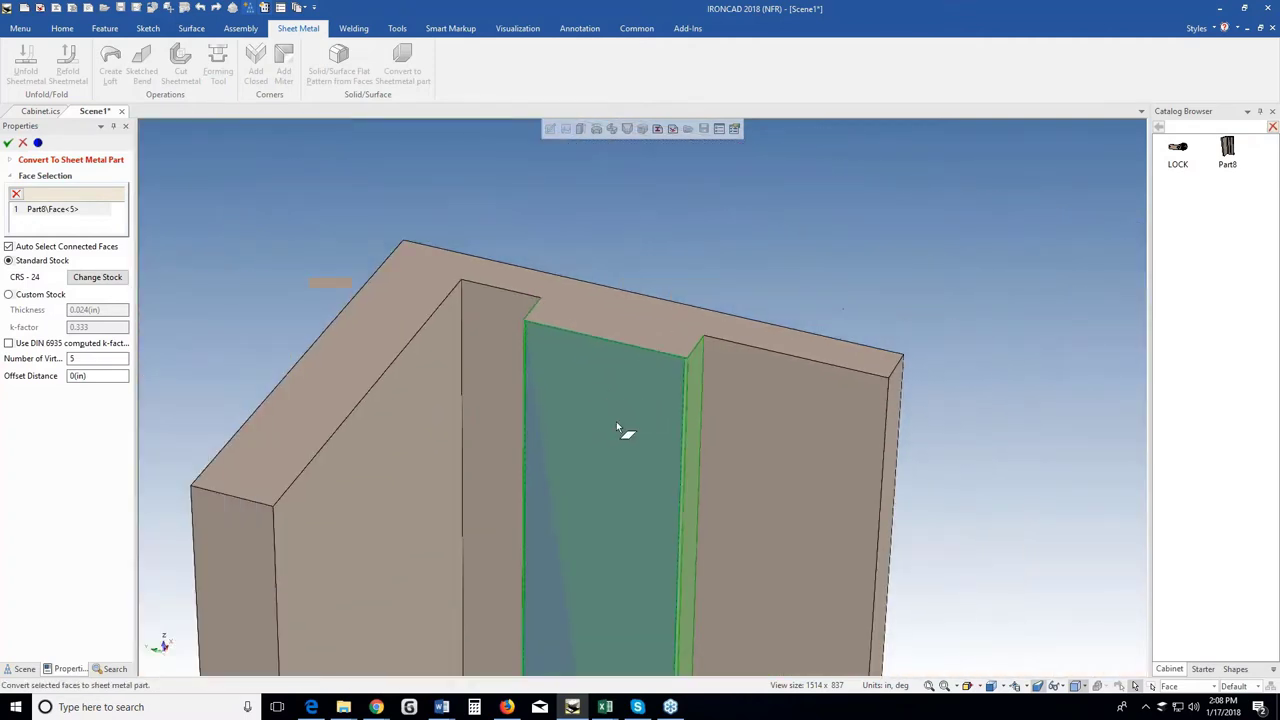
scroll(617, 421, "down", 3)
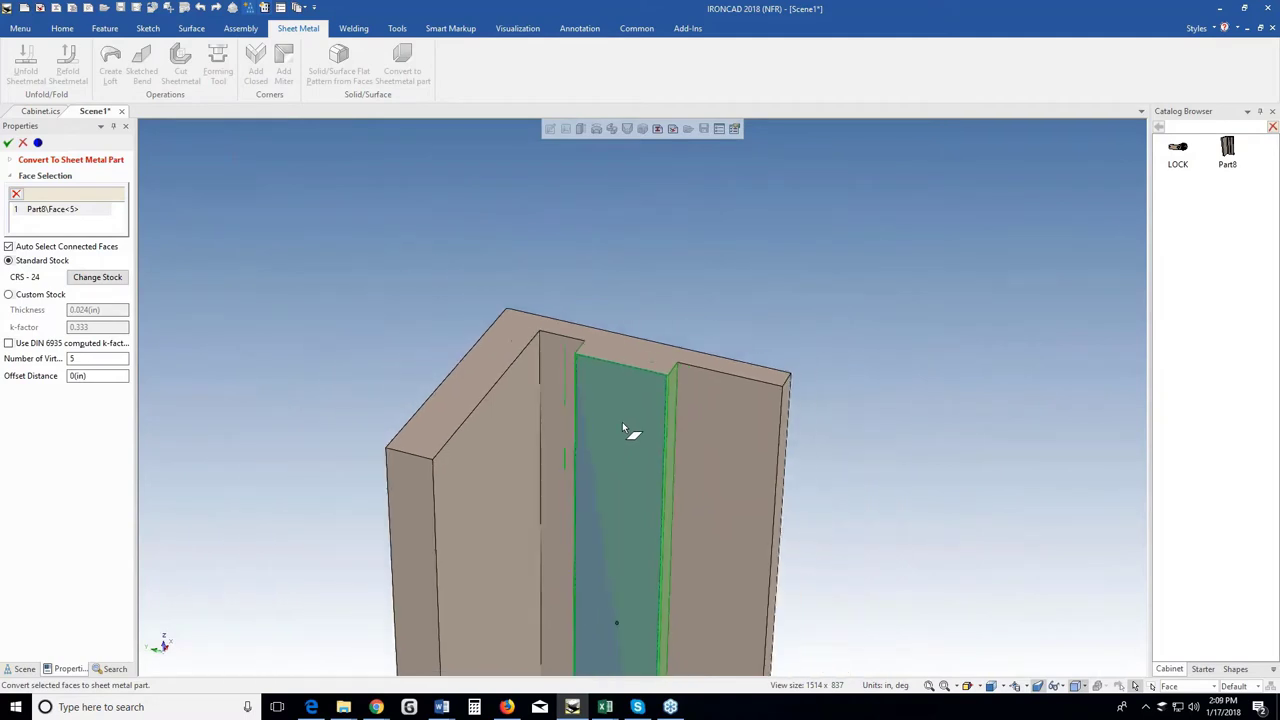
Set the conversion's stock to CRS - 11, the Number of Virt... value to 1 and the offset distance to .130 in, and create the part.
left_click(97, 279)
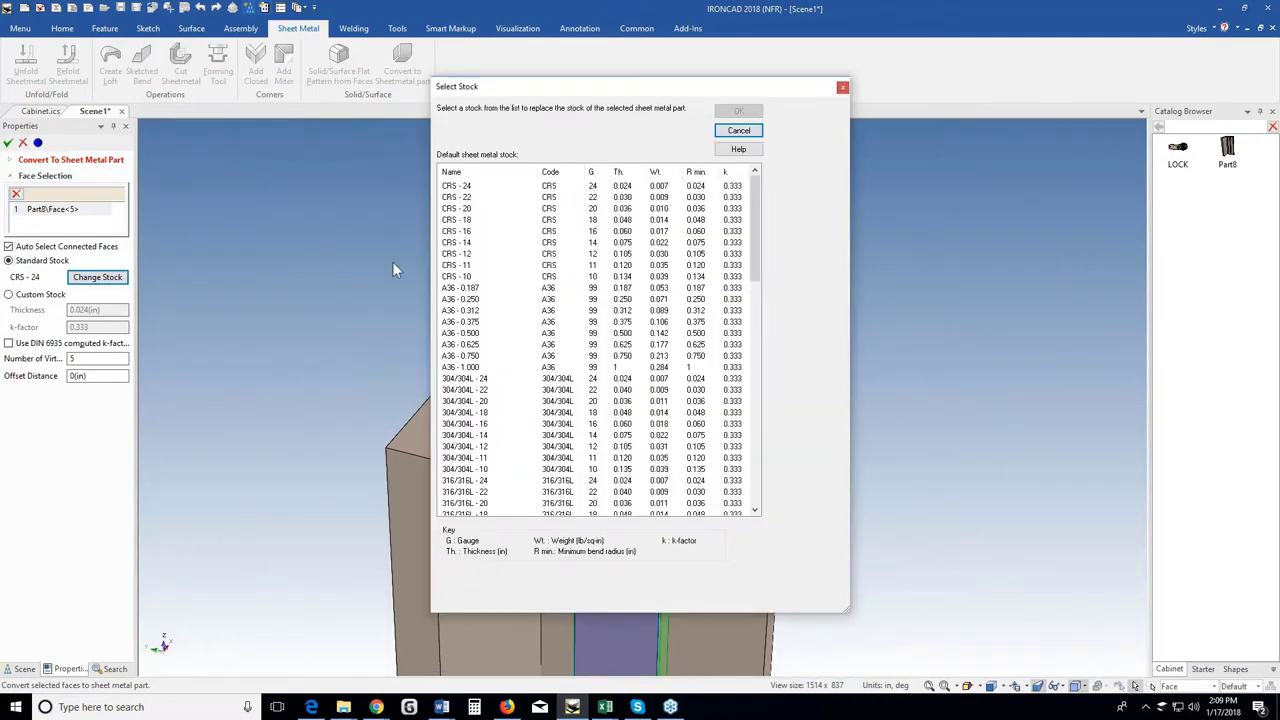
double_click(460, 266)
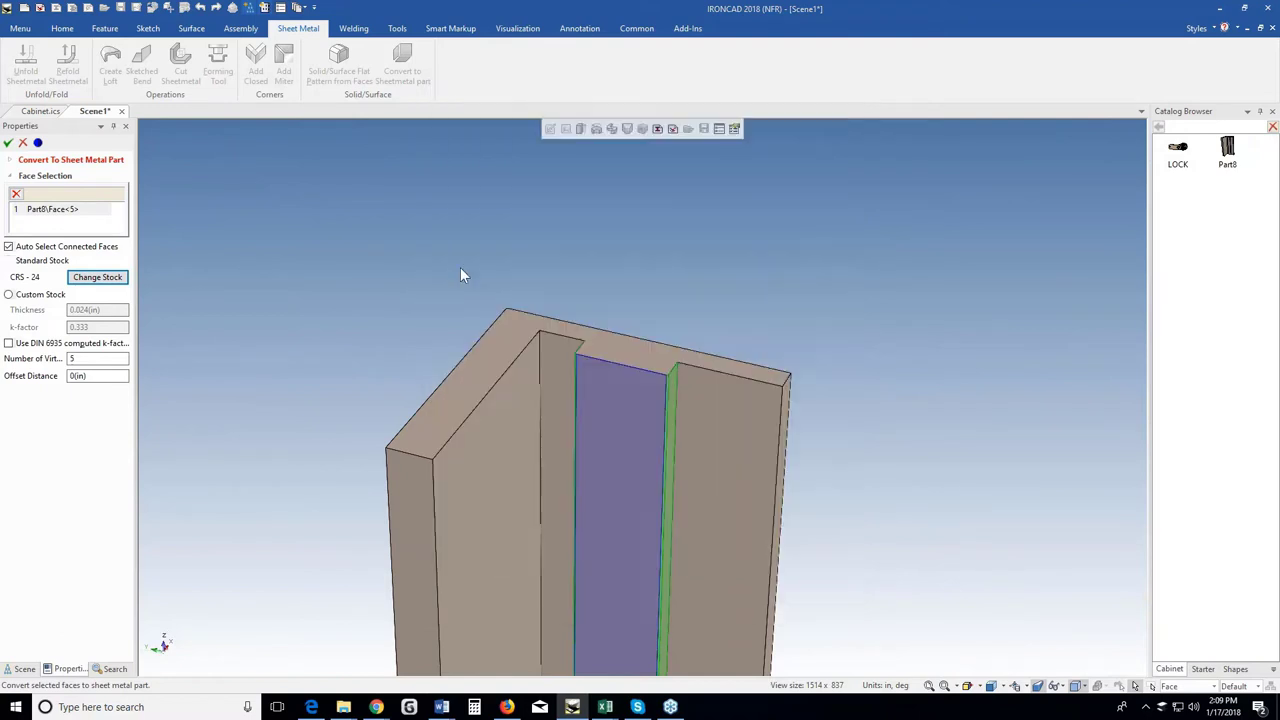
left_click(74, 358)
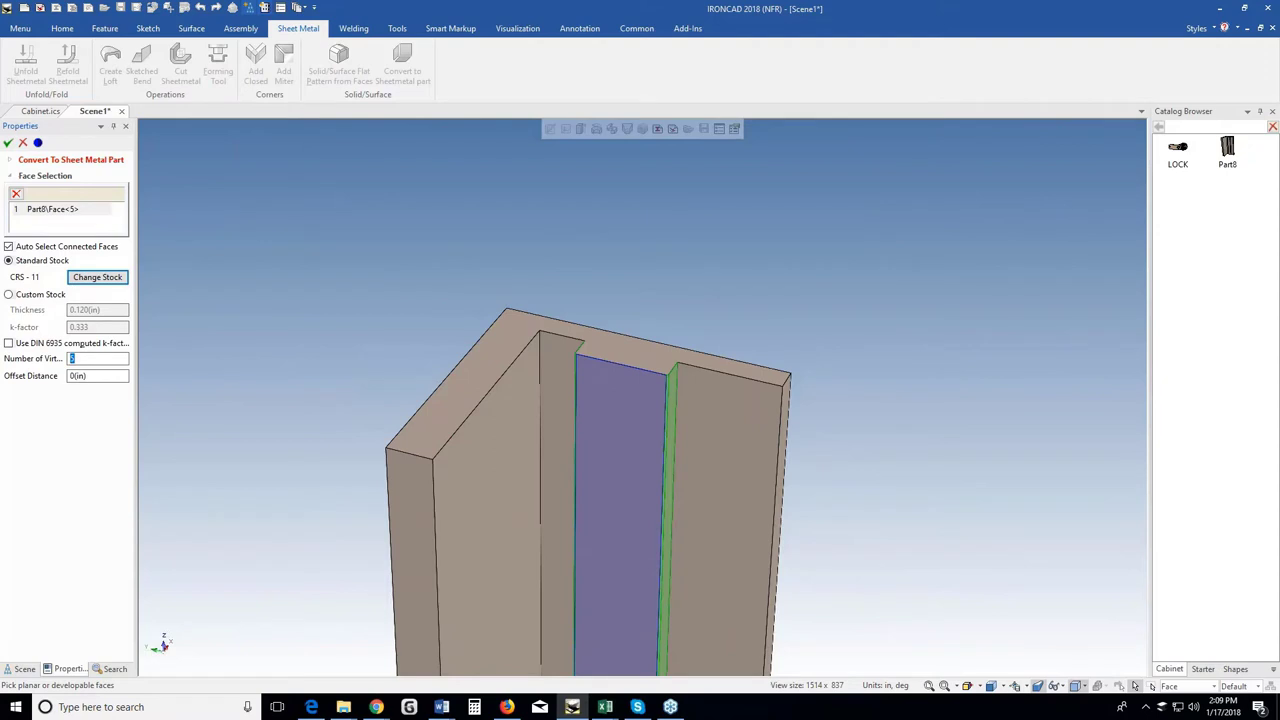
type("1")
left_click(77, 376)
type(".130")
left_click(8, 142)
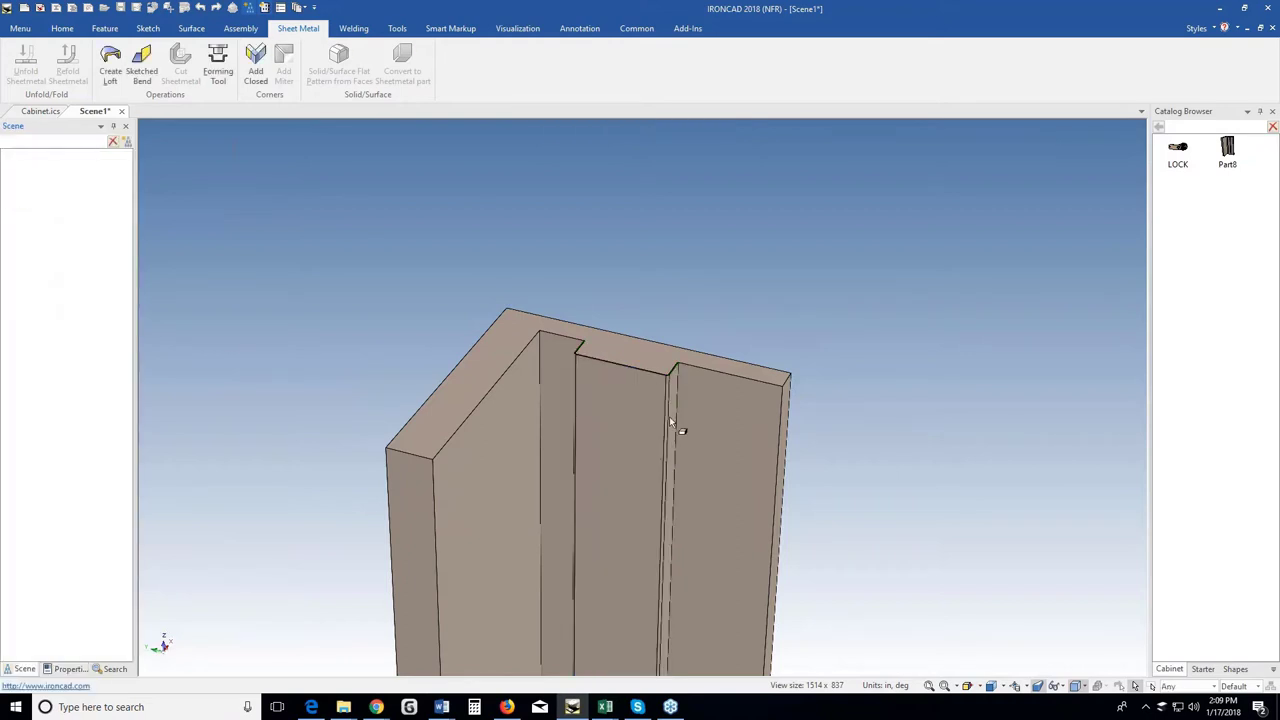
Select the new sheet metal part and examine its bend along the slab's vertical edge.
scroll(657, 390, "up", 6)
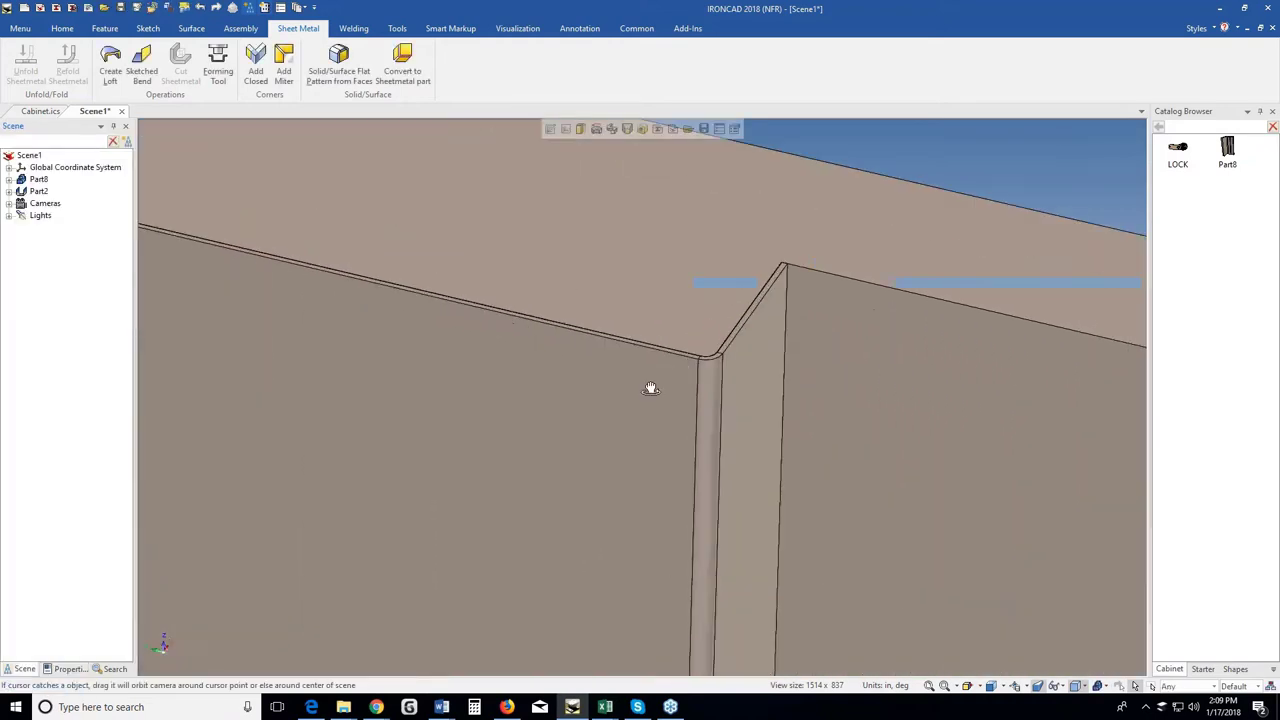
left_click(648, 409)
key("super")
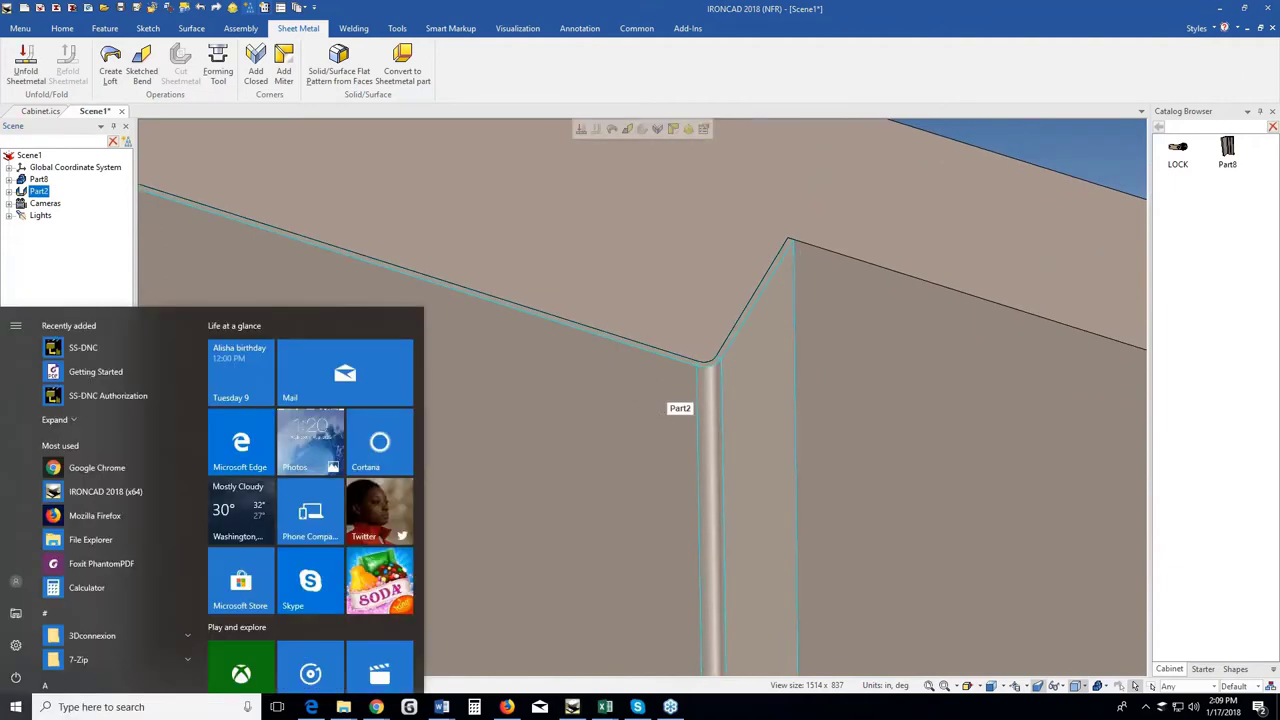
key("super")
left_click(627, 387)
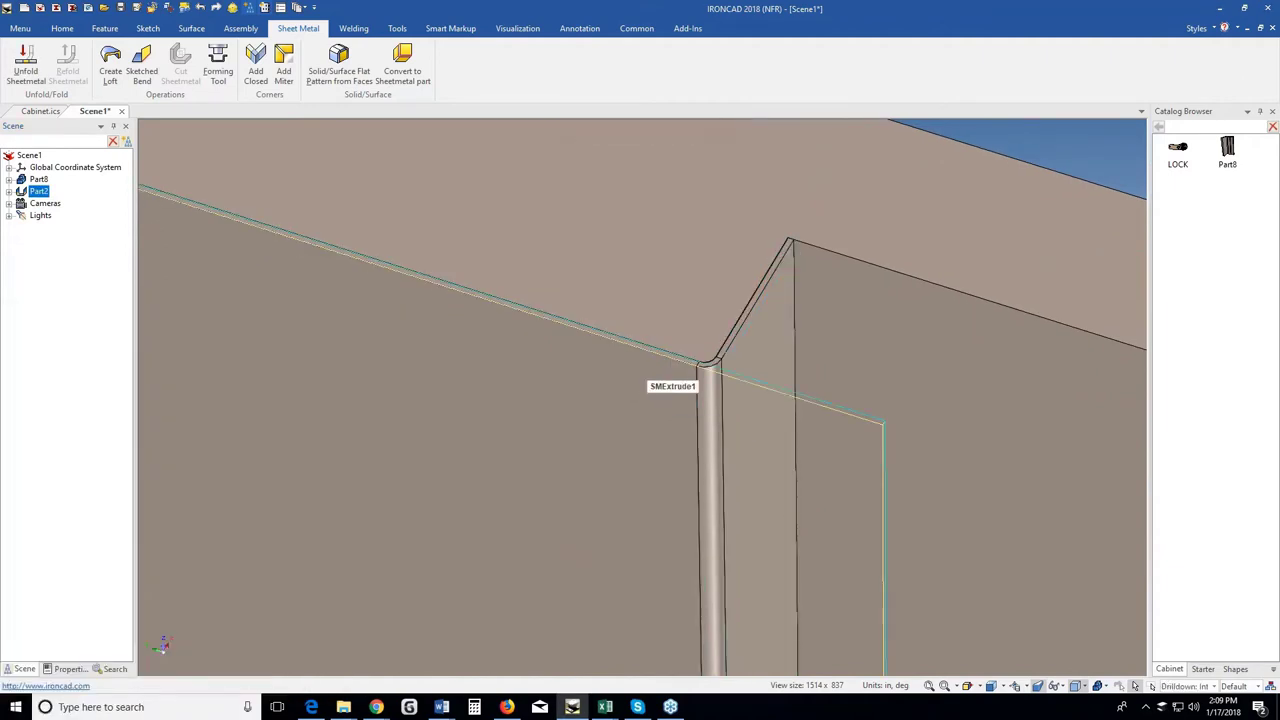
left_click(1040, 135)
left_click(649, 416)
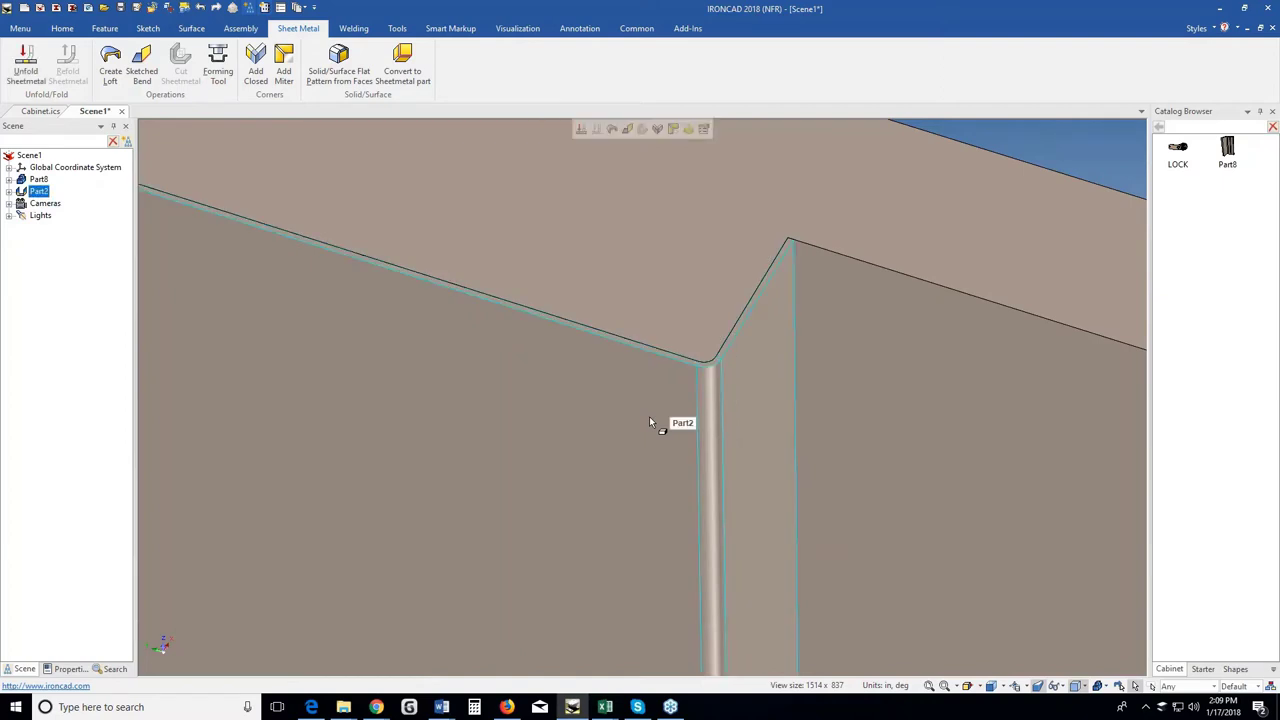
middle_click_drag(649, 416, 603, 586)
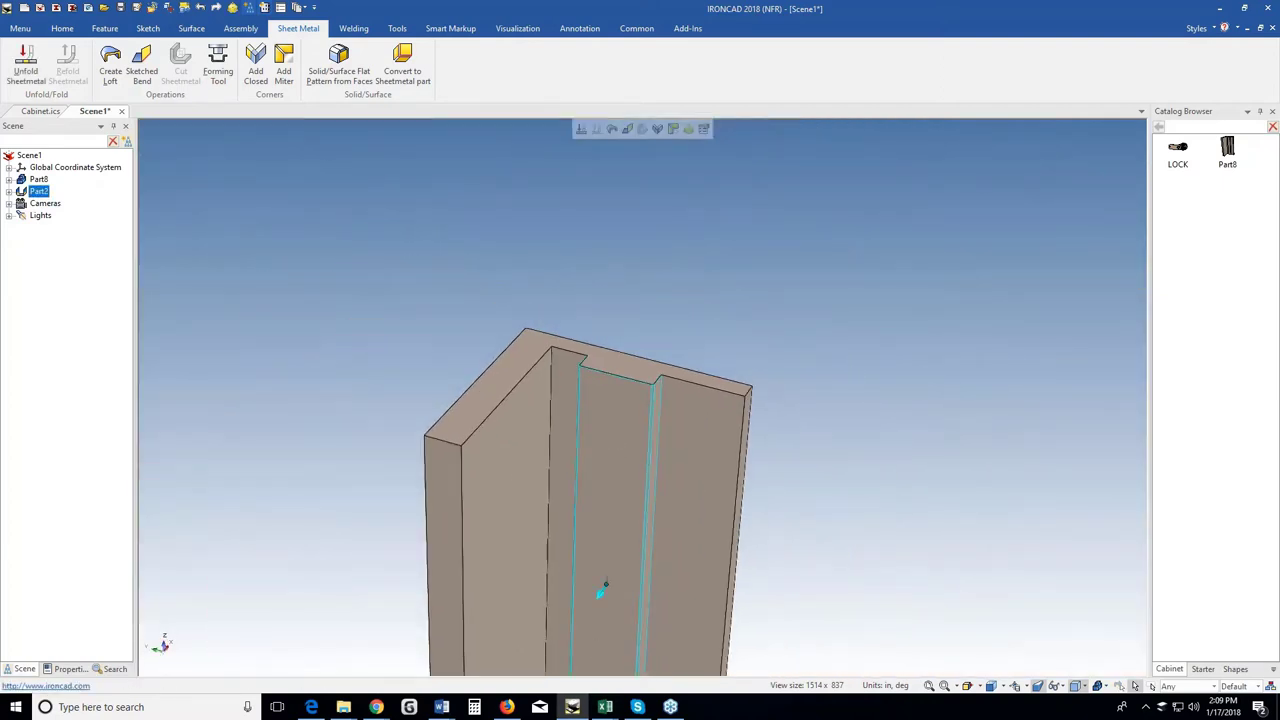
Paint the new sheet metal part light red using SmartPaint with a solid color.
right_click(611, 430)
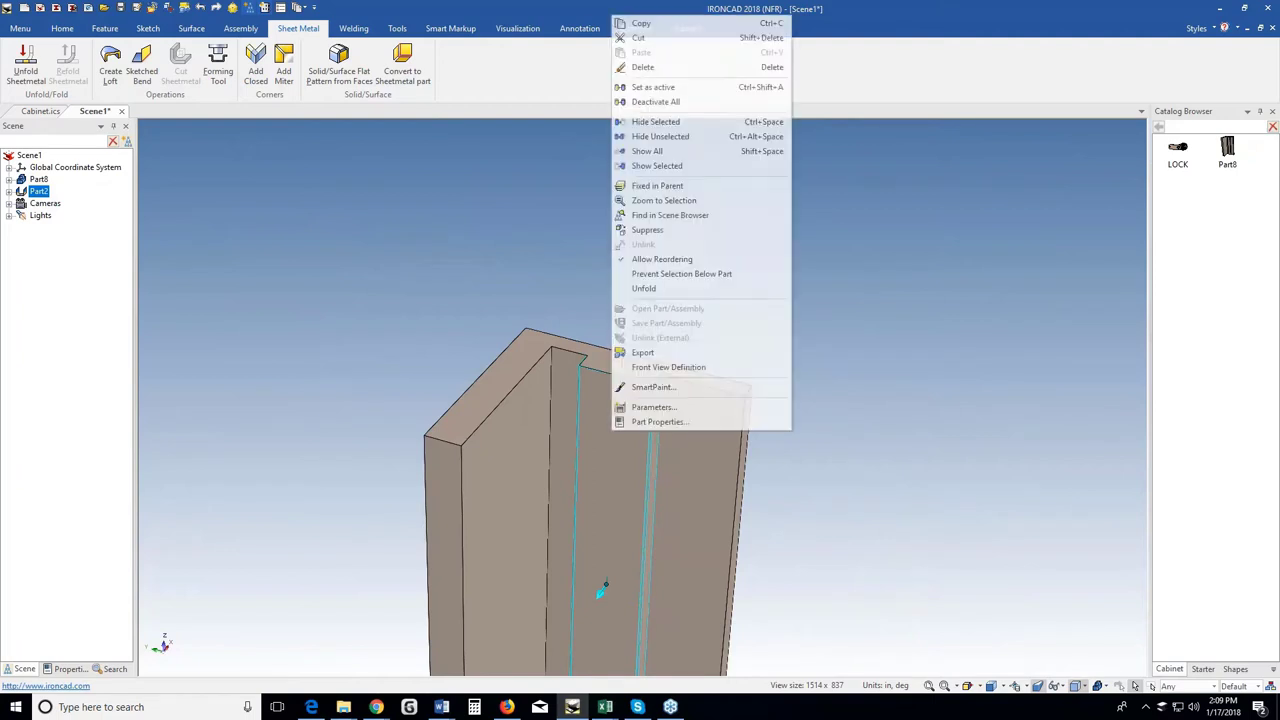
left_click(648, 394)
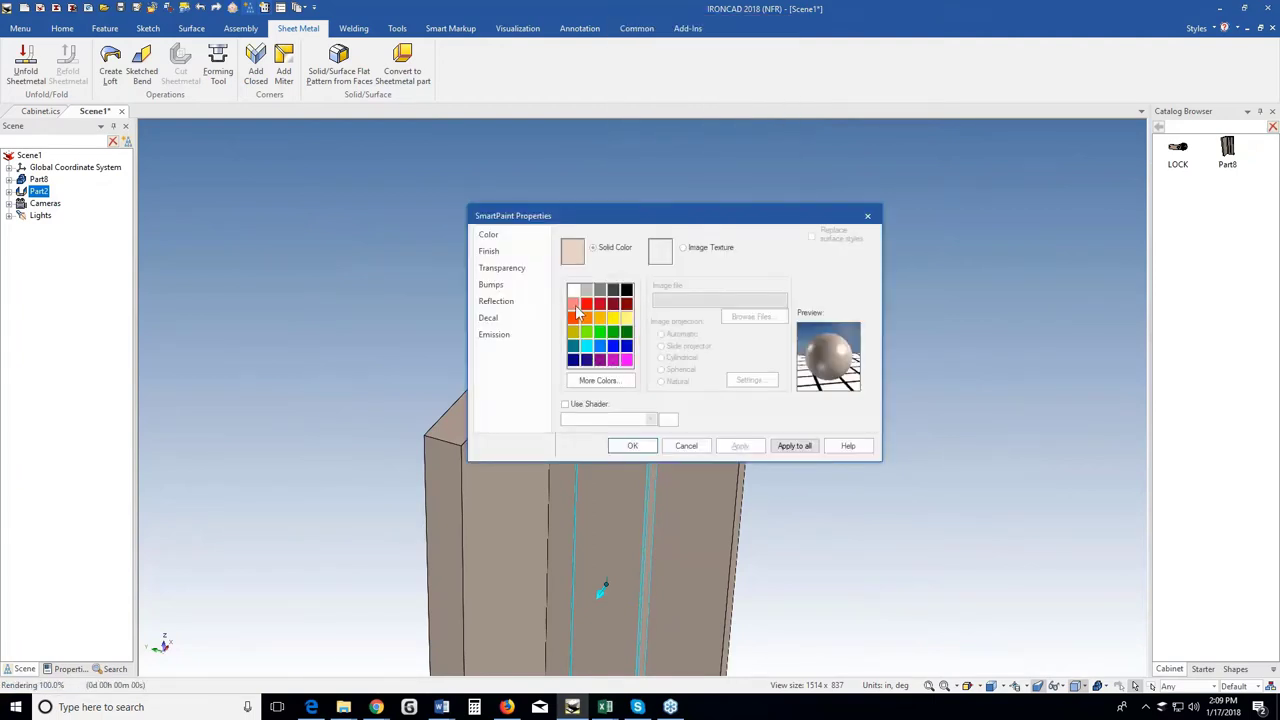
left_click(575, 305)
left_click(633, 446)
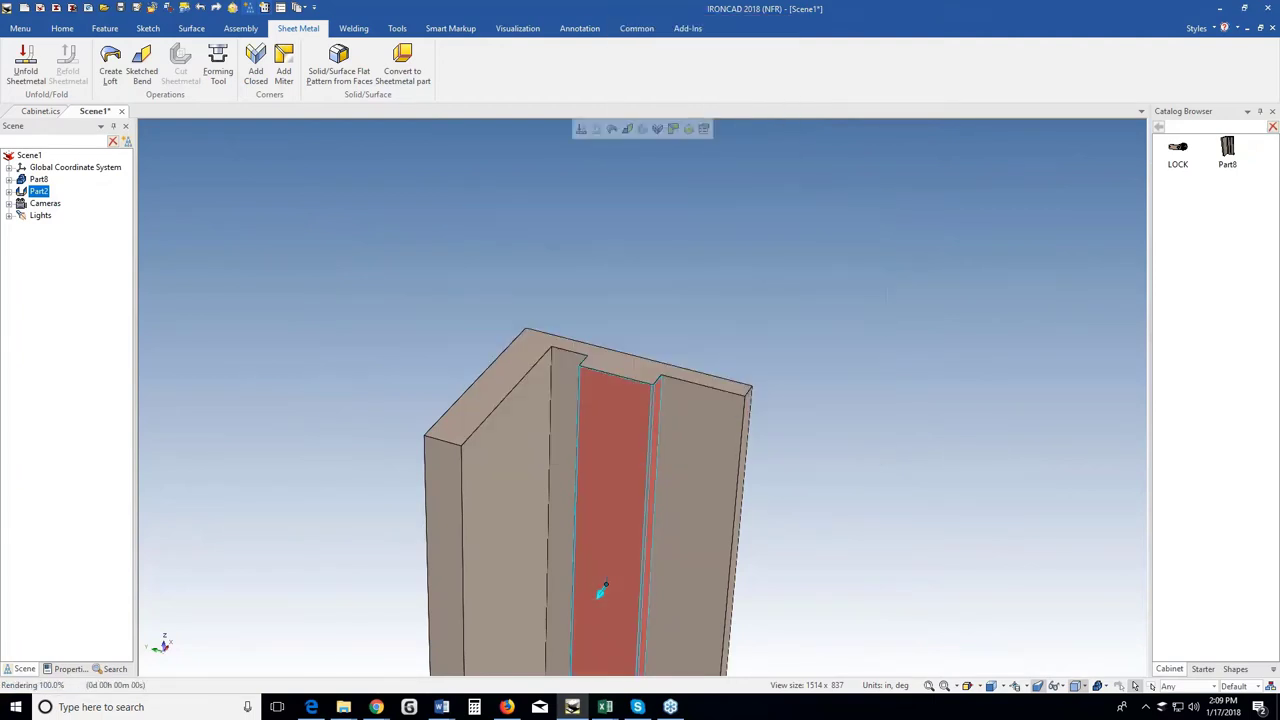
Open the cross-section sketch of the red part's stock shape for editing and view it at an angle.
left_click(601, 591)
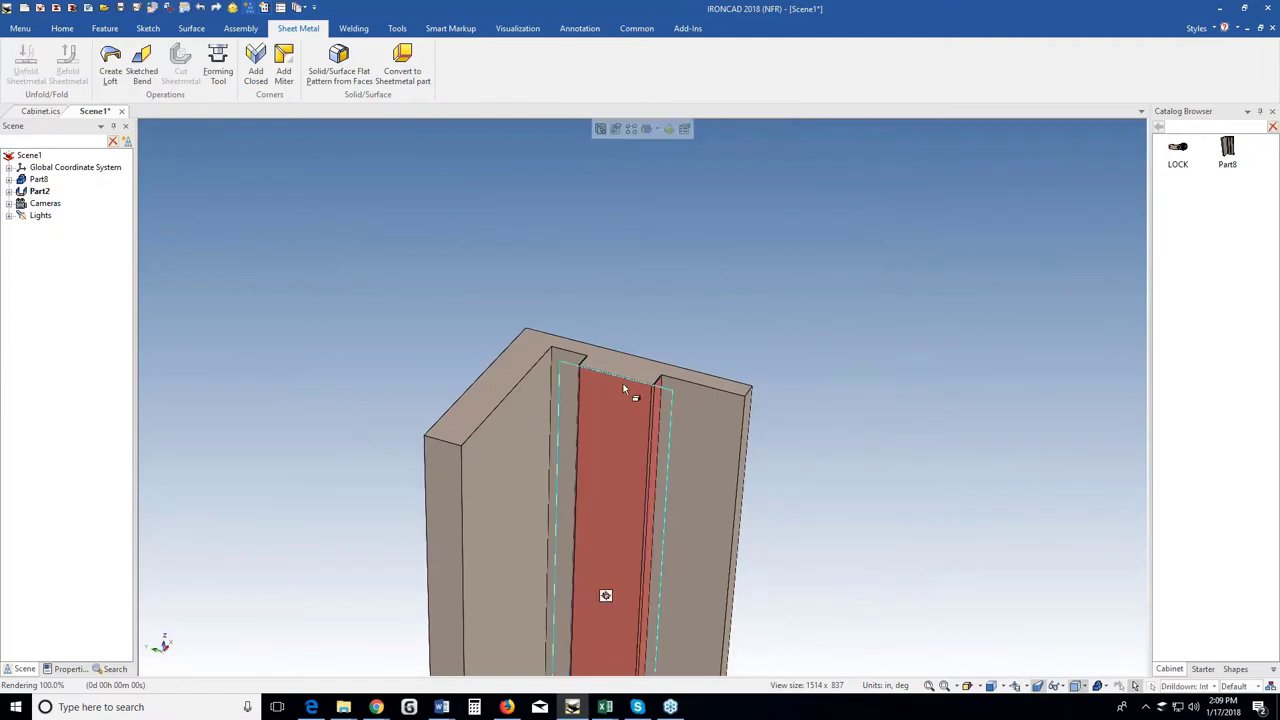
left_click(617, 131)
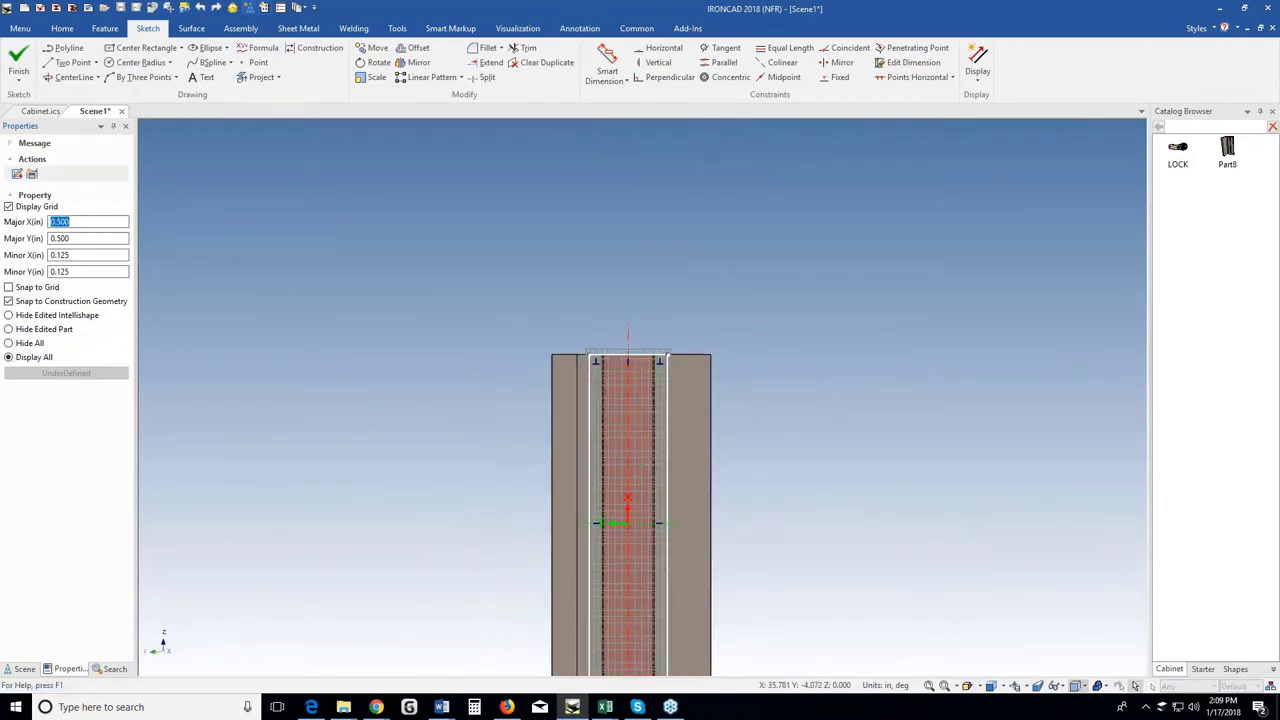
scroll(639, 415, "up", 3)
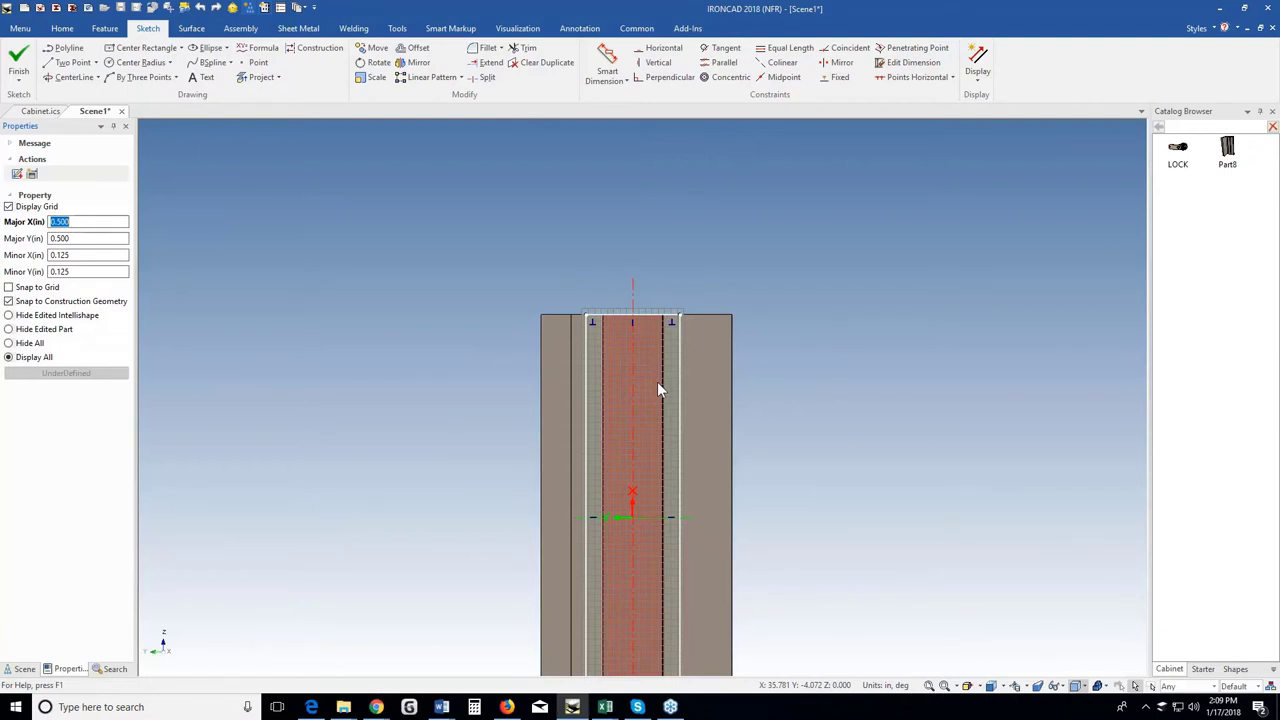
mouse_move(657, 382)
middle_mouse_down()
mouse_move(628, 420)
mouse_move(640, 398)
middle_mouse_up()
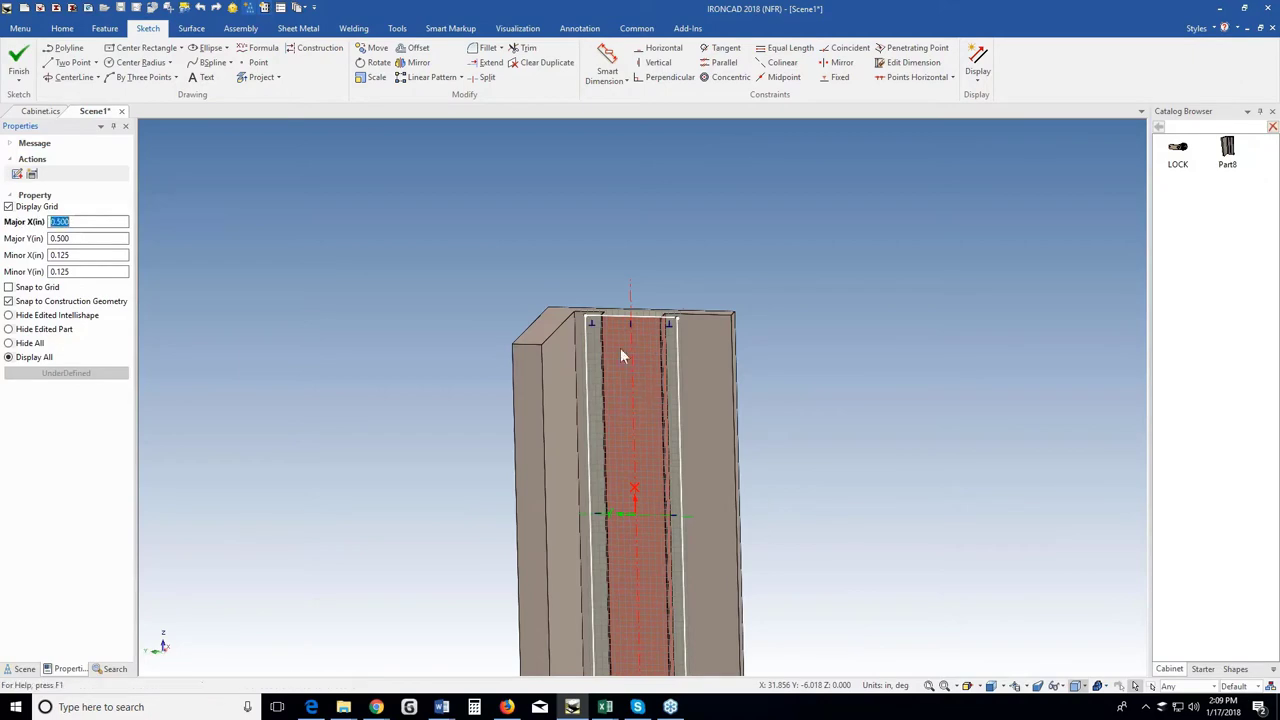
Check the options for camera Look At during editing, and turn the view square onto the sketch plane.
left_click(281, 10)
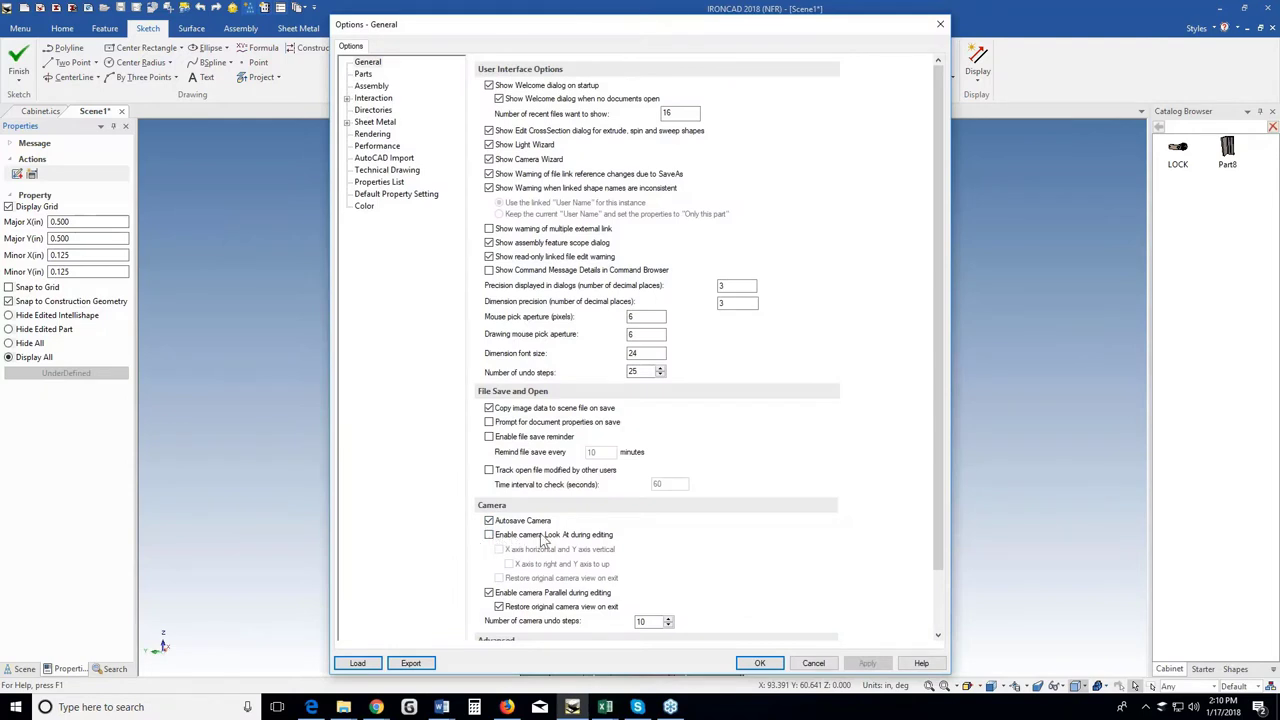
left_click(772, 667)
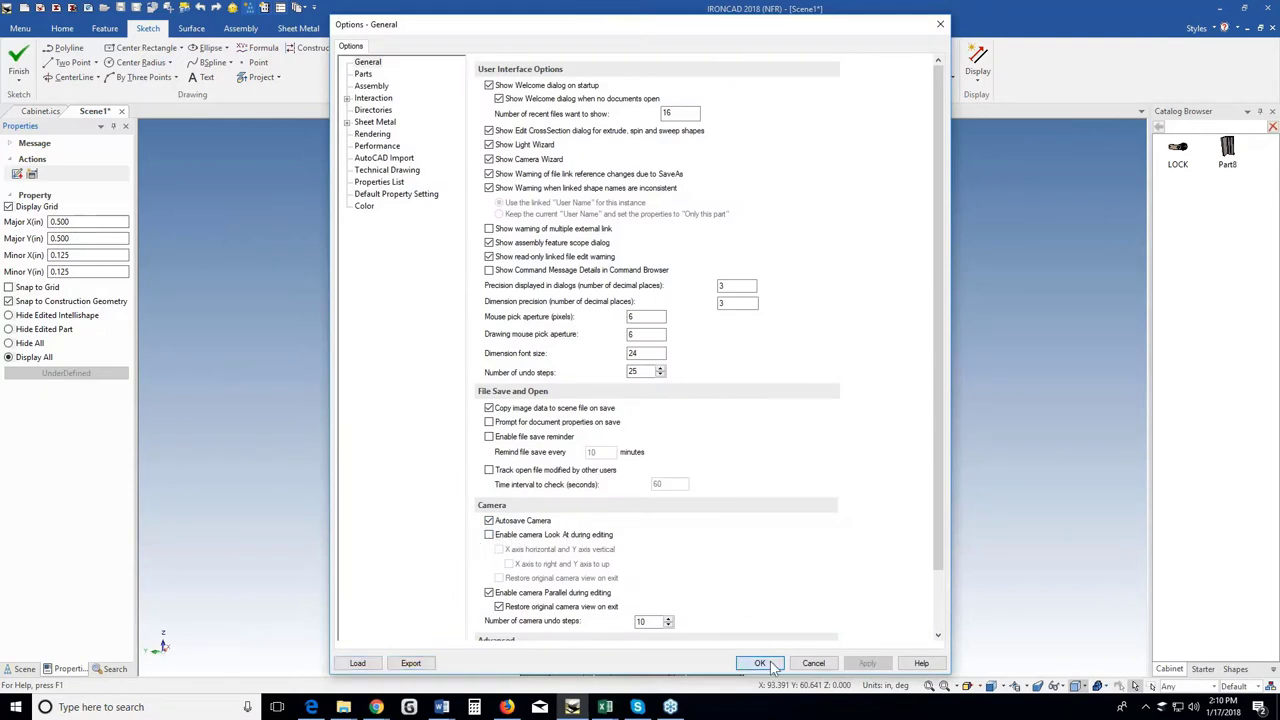
scroll(668, 400, "up", 3)
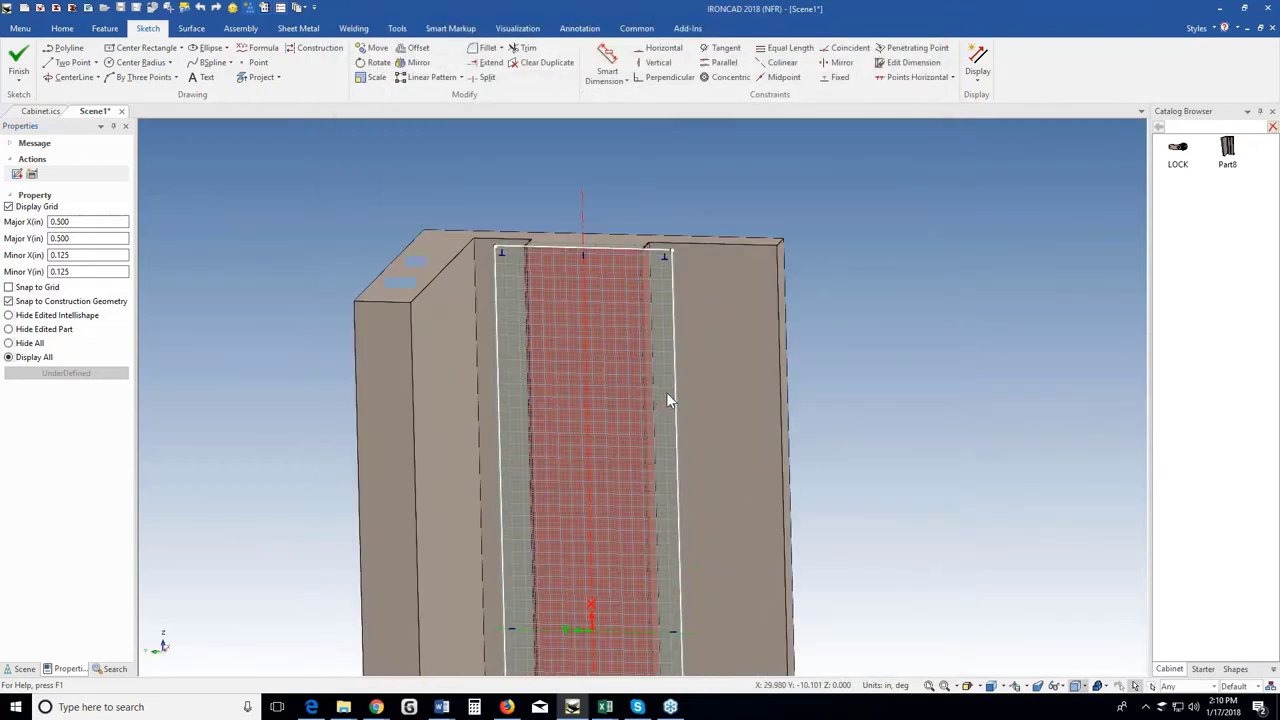
key("F7")
left_click(630, 356)
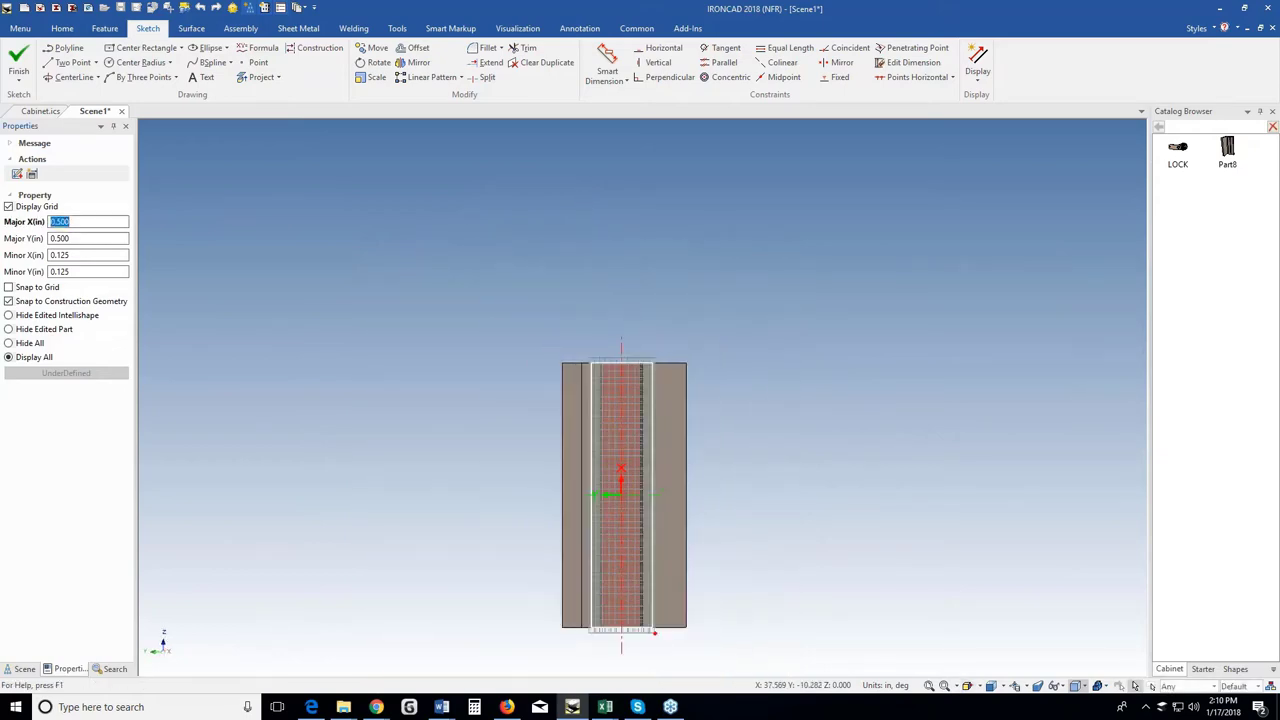
Shorten the stock profile from its upper end by setting the vertical line's length to 96-24 in.
left_click(649, 378)
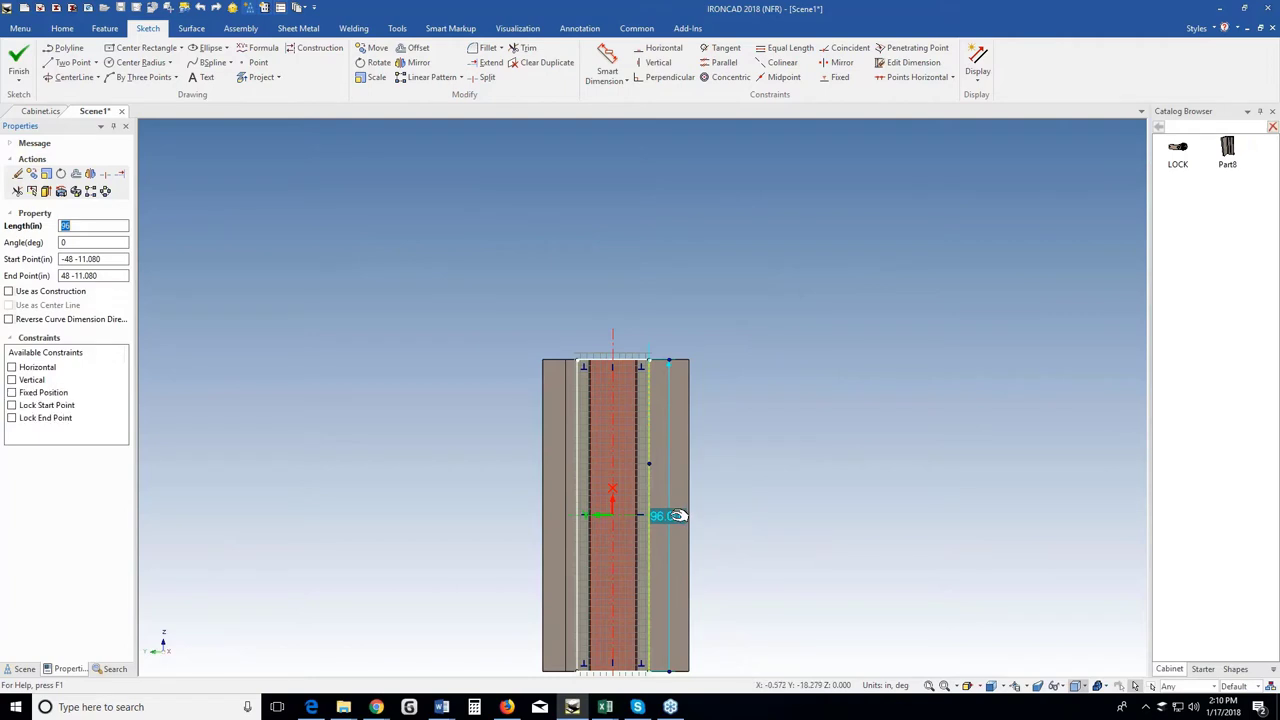
double_click(668, 515)
left_click(623, 346)
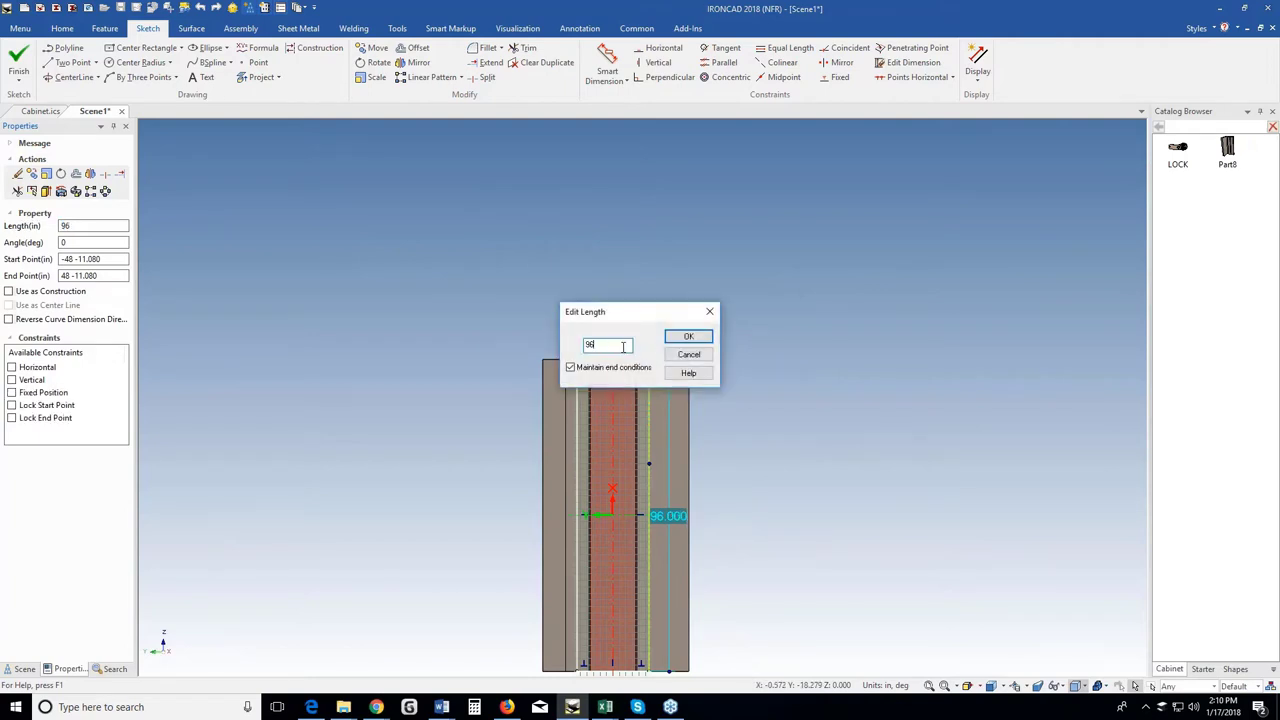
type("-24")
key("Return")
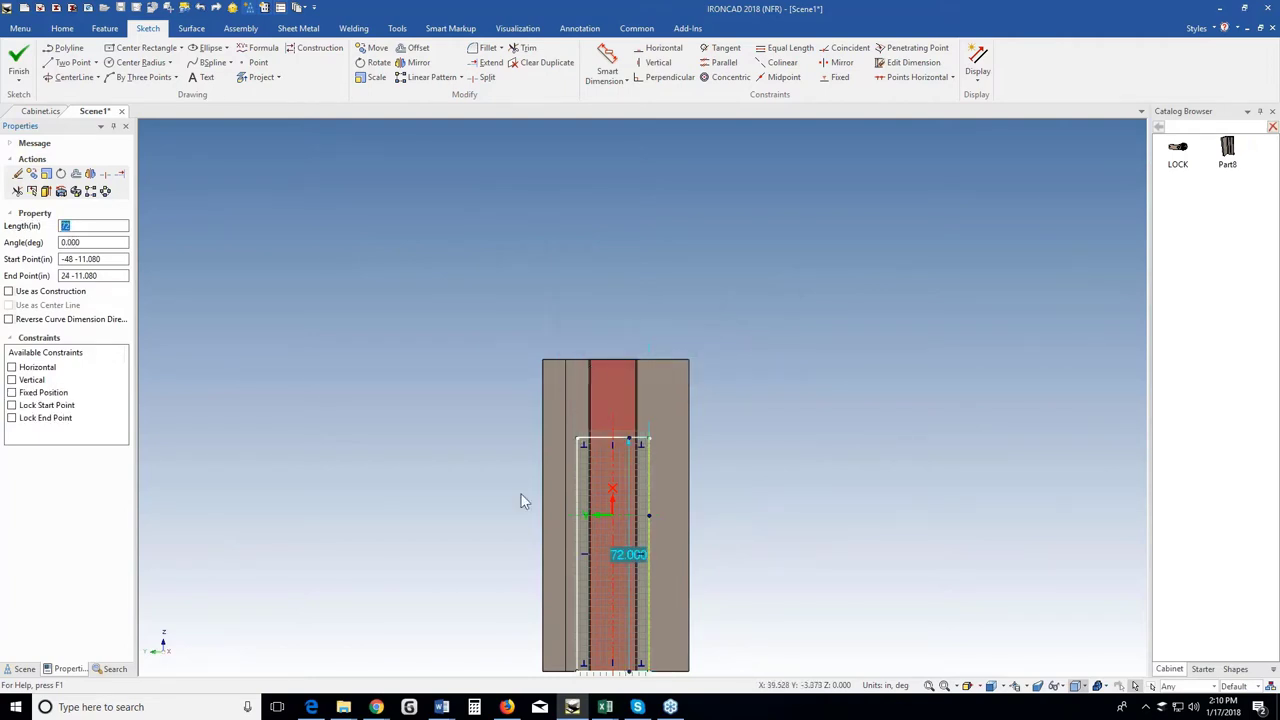
Set the vertical line's length to 24 in, measured from its upper end, and finish the sketch.
left_click(648, 647)
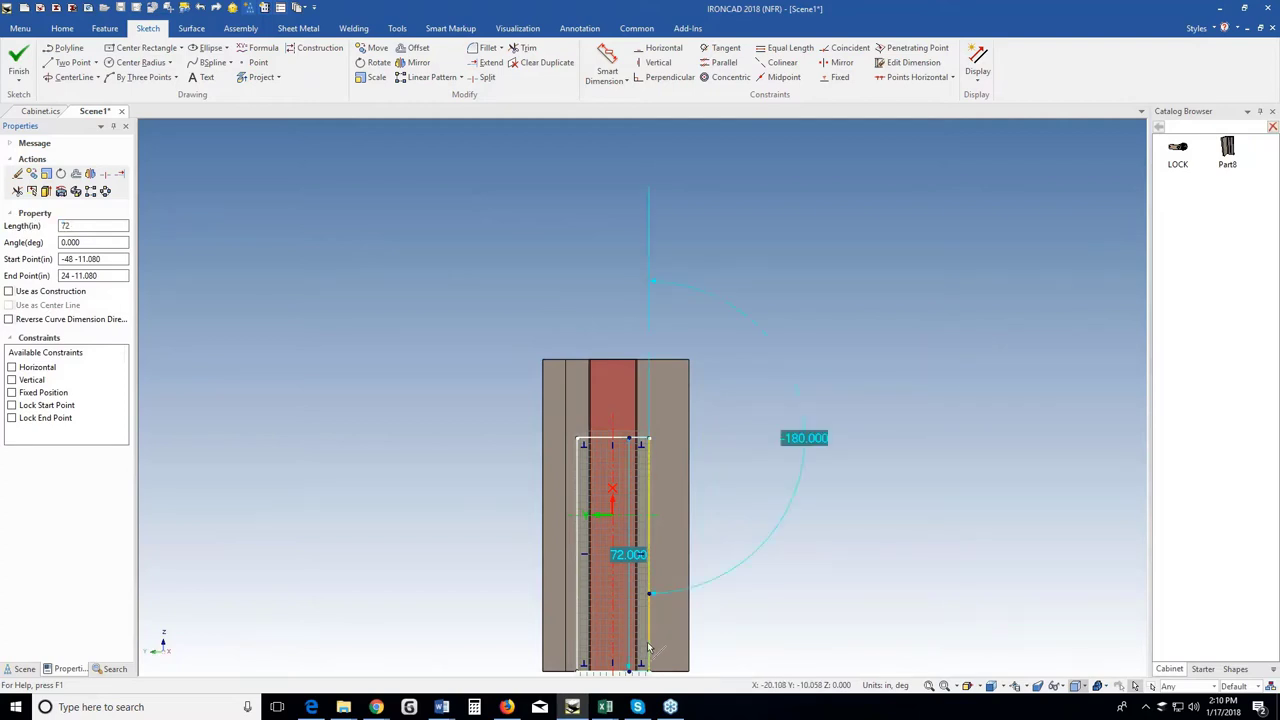
scroll(648, 647, "down", 2)
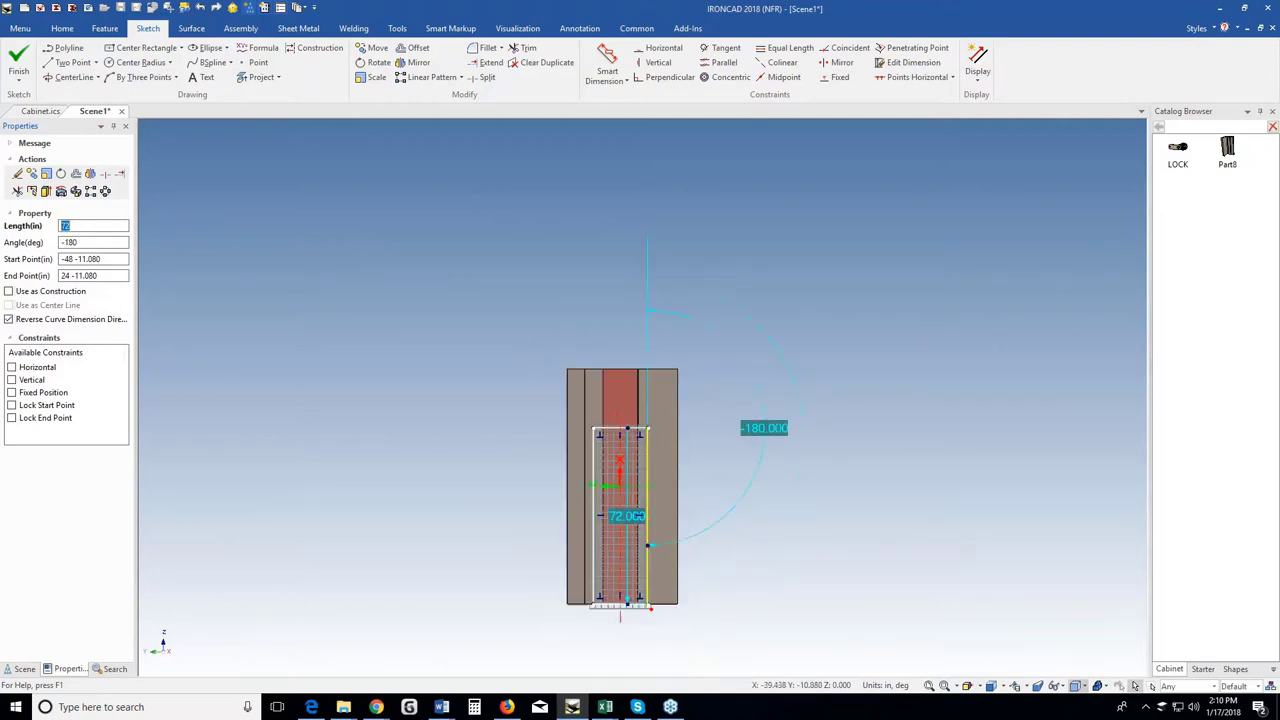
double_click(637, 430)
type("24")
key("Return")
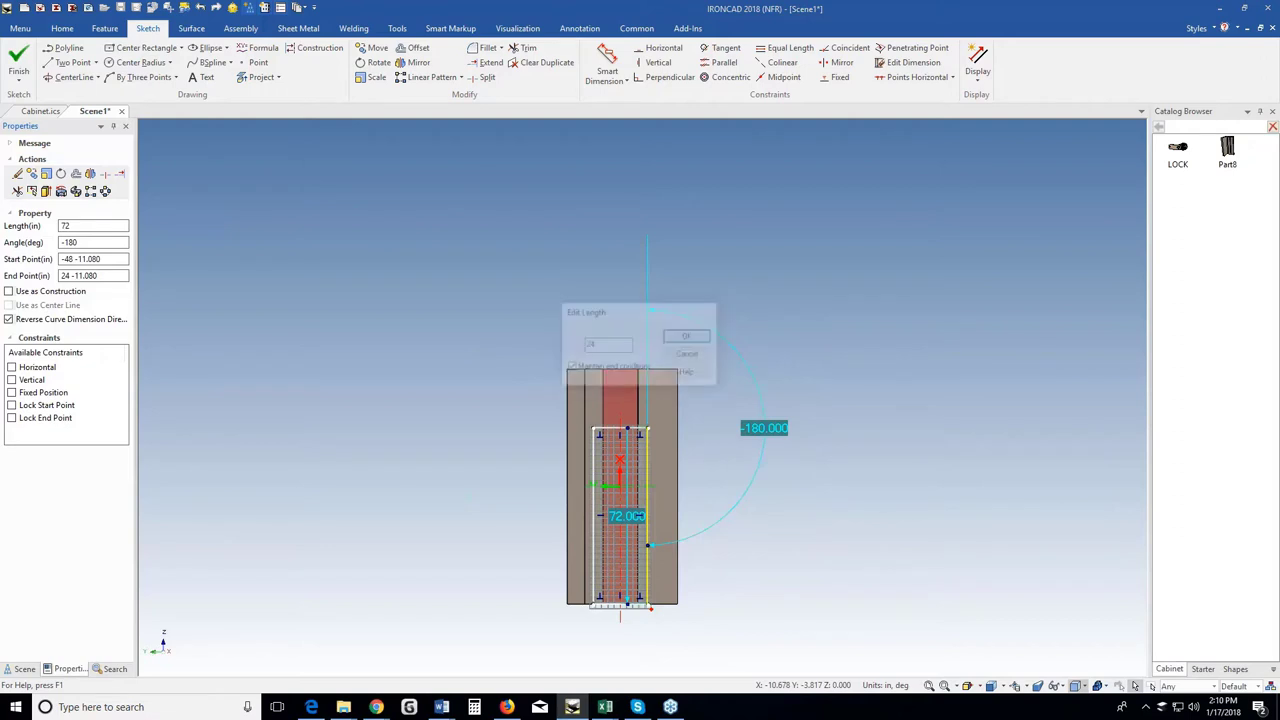
left_click(17, 60)
Name the red sheet metal part CABINET MOUNTING BRACKET in its part properties.
middle_click_drag(631, 488, 574, 508)
scroll(612, 459, "up", 5)
left_click(670, 439)
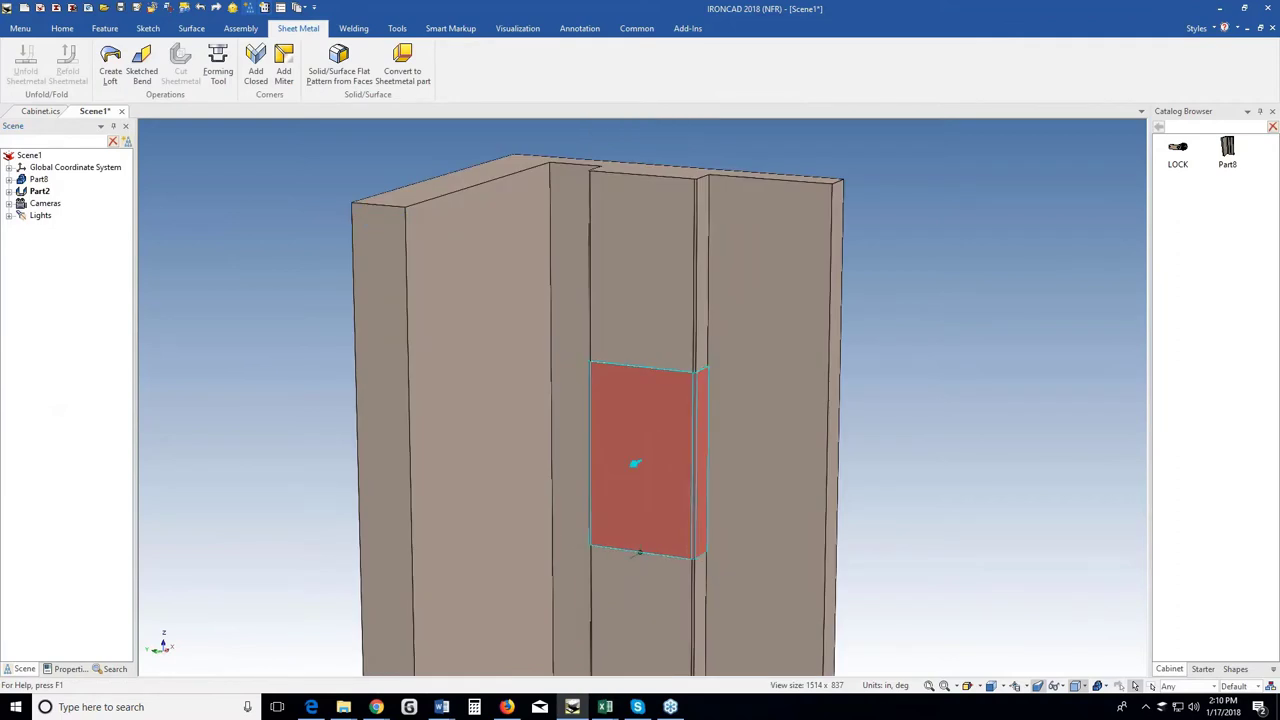
right_click(670, 439)
left_click(719, 431)
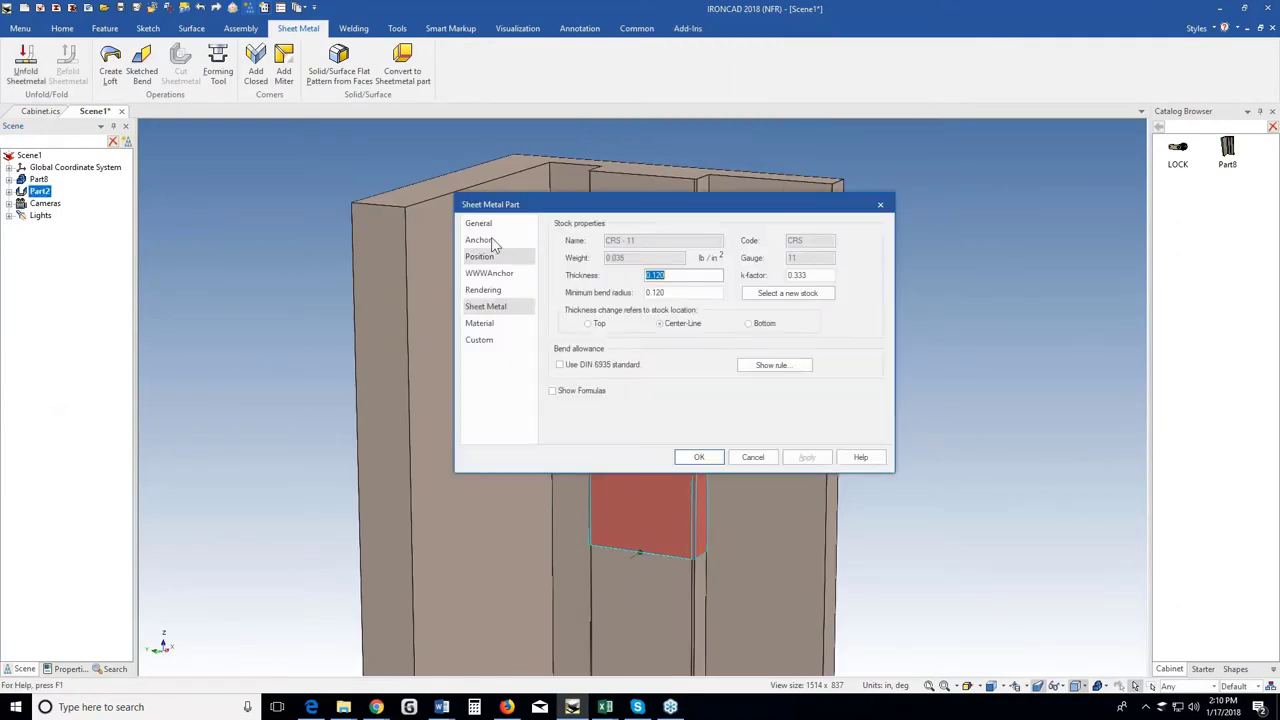
left_click(479, 223)
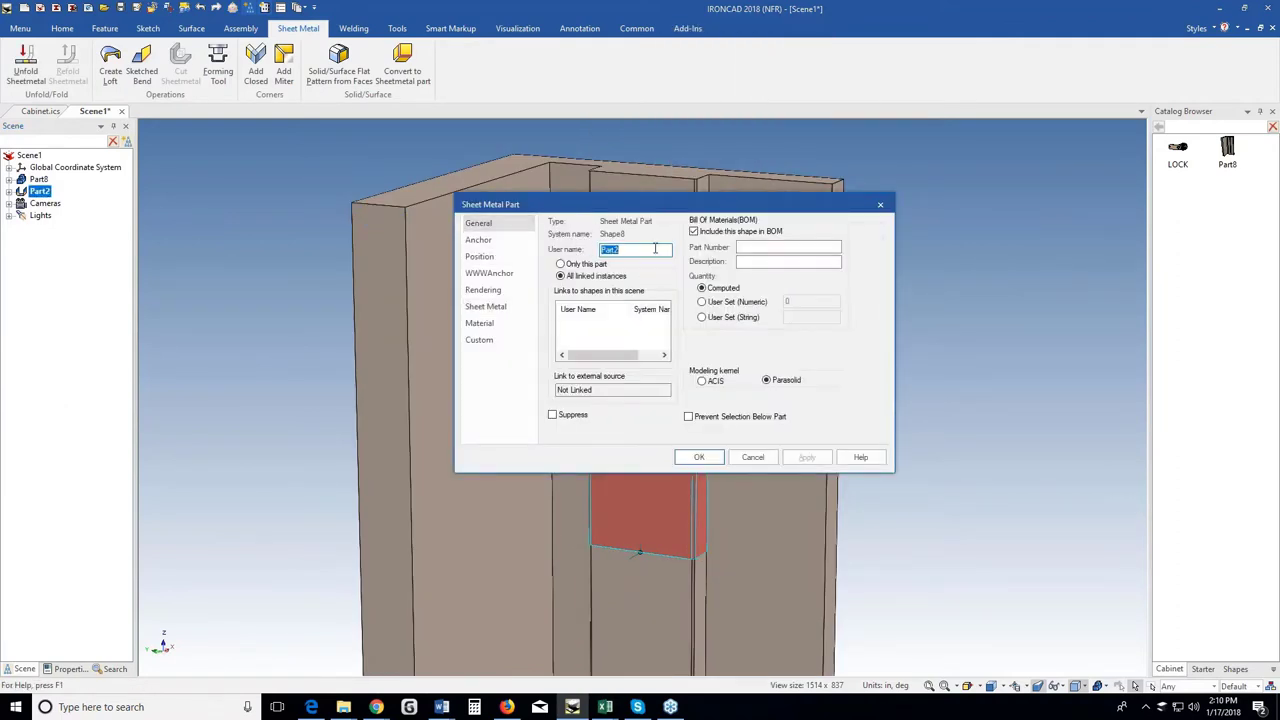
type("cabinet")
key("BackSpace")
key("BackSpace")
key("BackSpace")
key("BackSpace")
key("BackSpace")
key("BackSpace")
type("CAB")
type("INET MOUNTIN")
type("G")
type(" BRACKET")
key("Tab")
Enter the BOM part number 1111-PP01 and the description 11GA CRS for the bracket, and apply the properties.
key("Tab")
type("1111-")
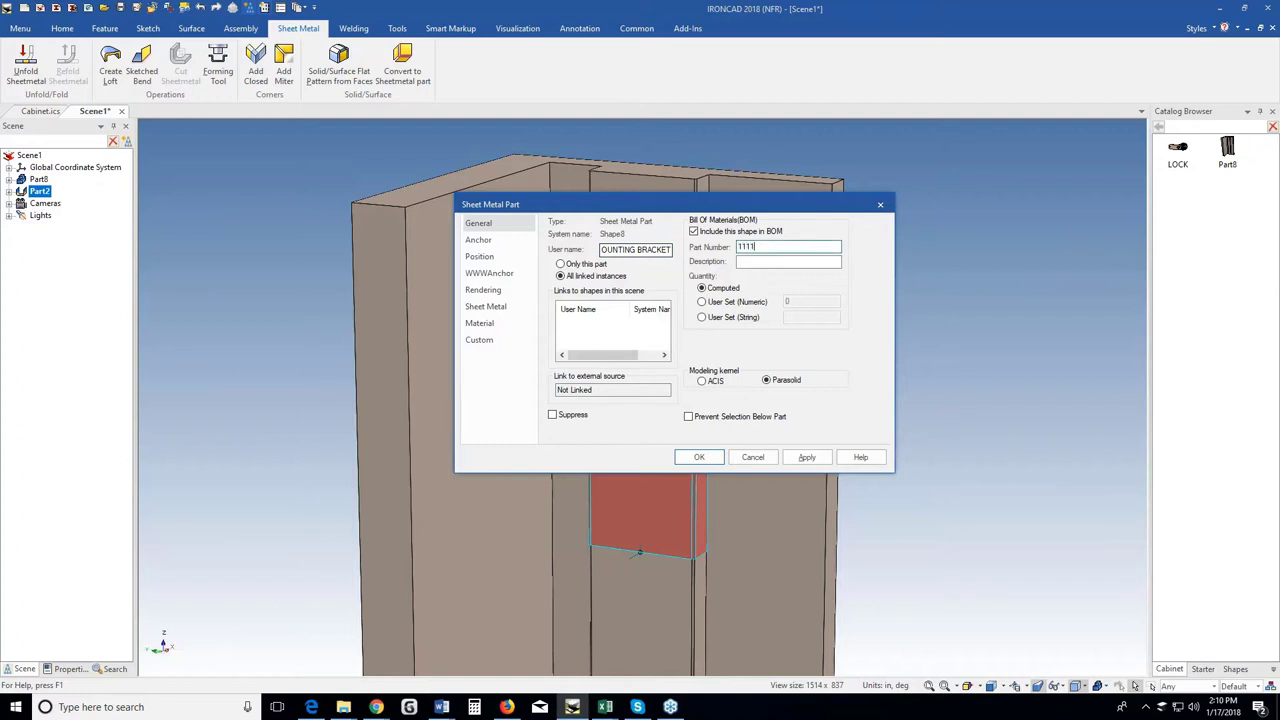
type("-PP01")
type("11GA ")
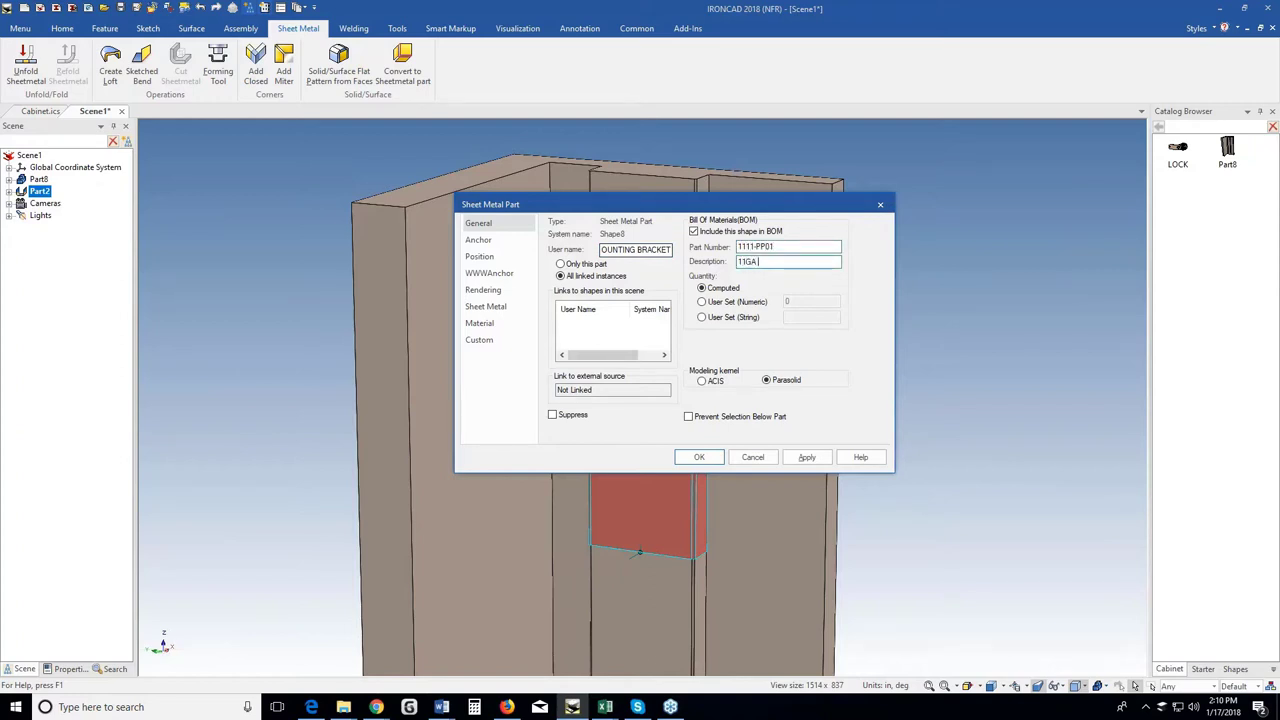
type("CRS")
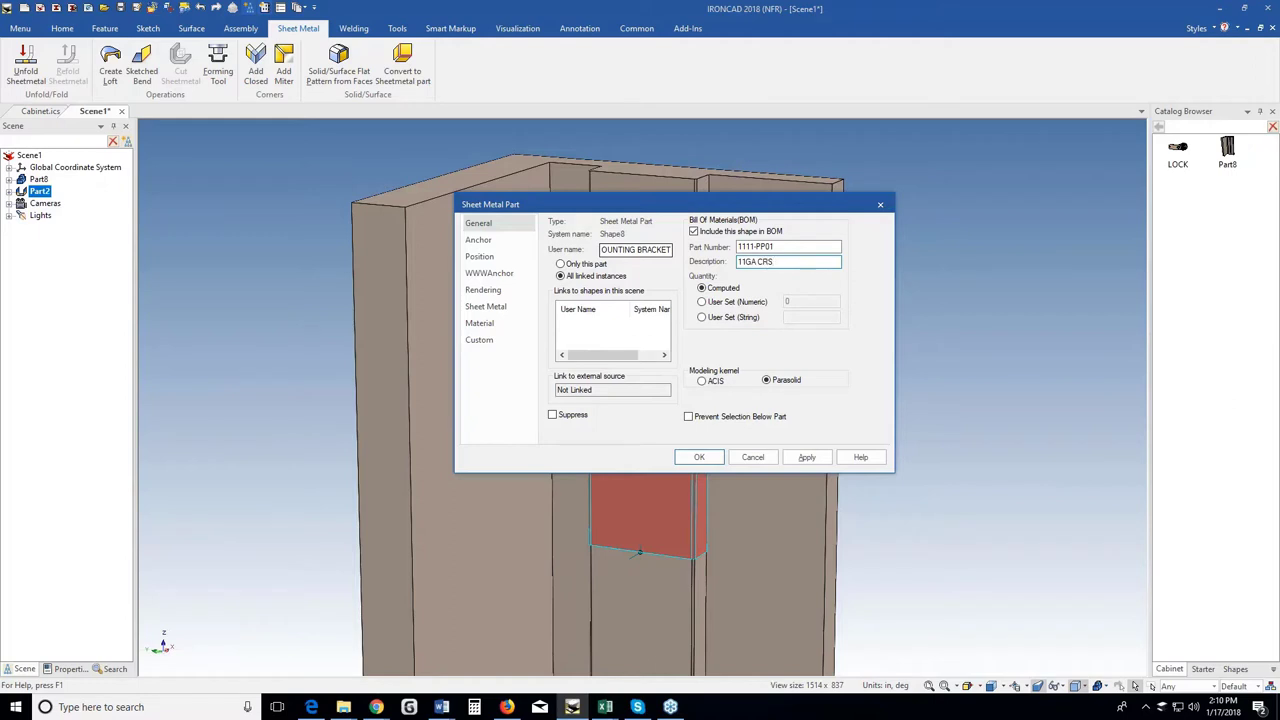
left_click(700, 457)
Start a front view definition for the bracket and take its large front face as the front view direction.
scroll(723, 455, "up", 5)
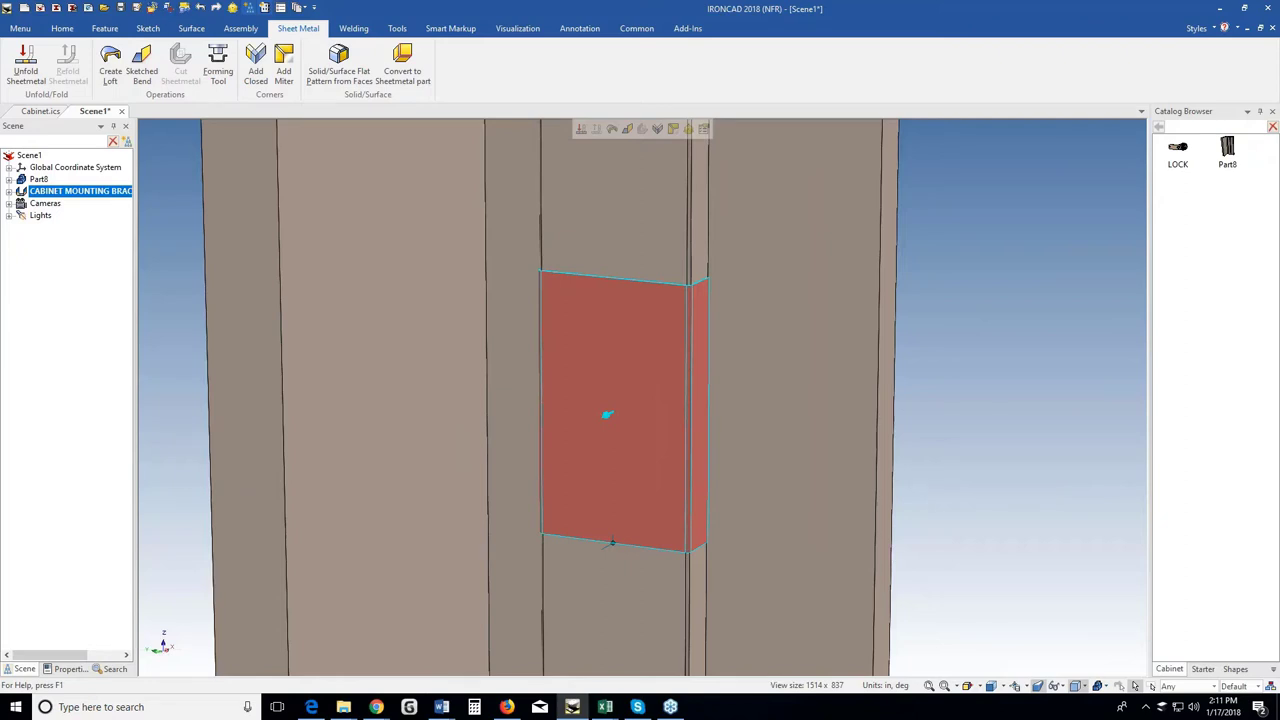
scroll(648, 413, "down", 2)
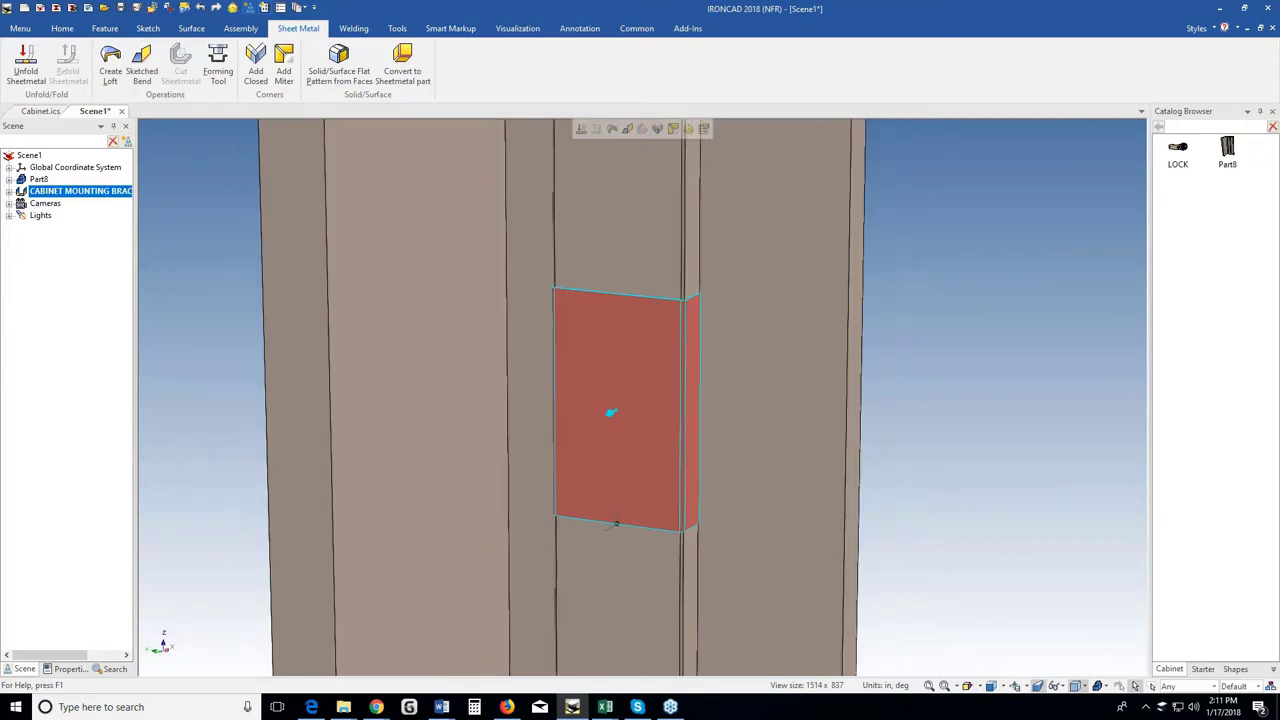
right_click(636, 497)
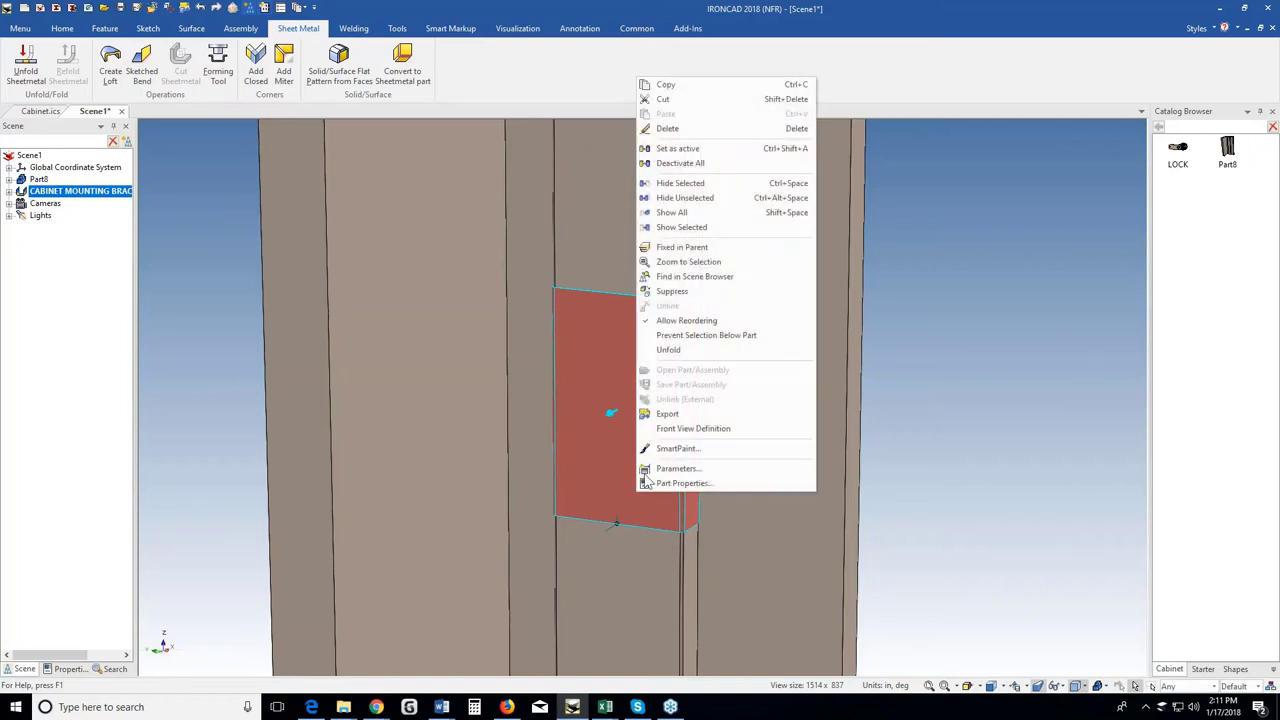
left_click(675, 430)
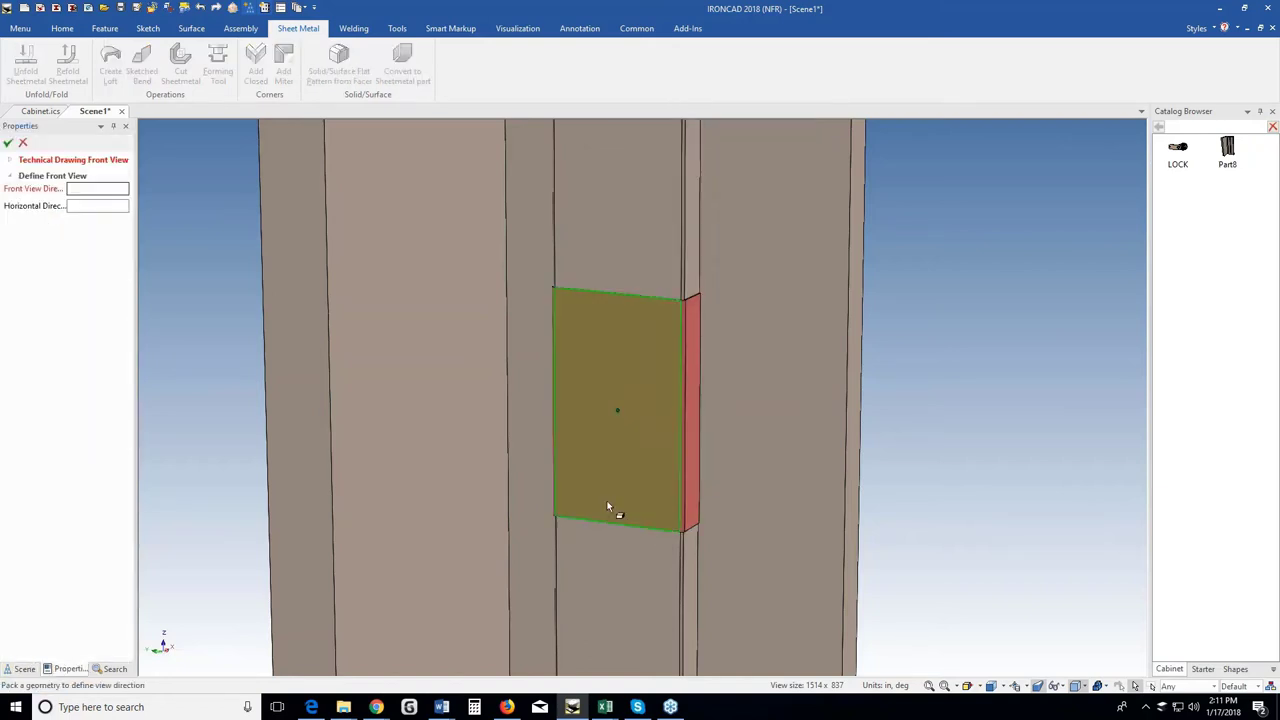
scroll(606, 513, "up", 3)
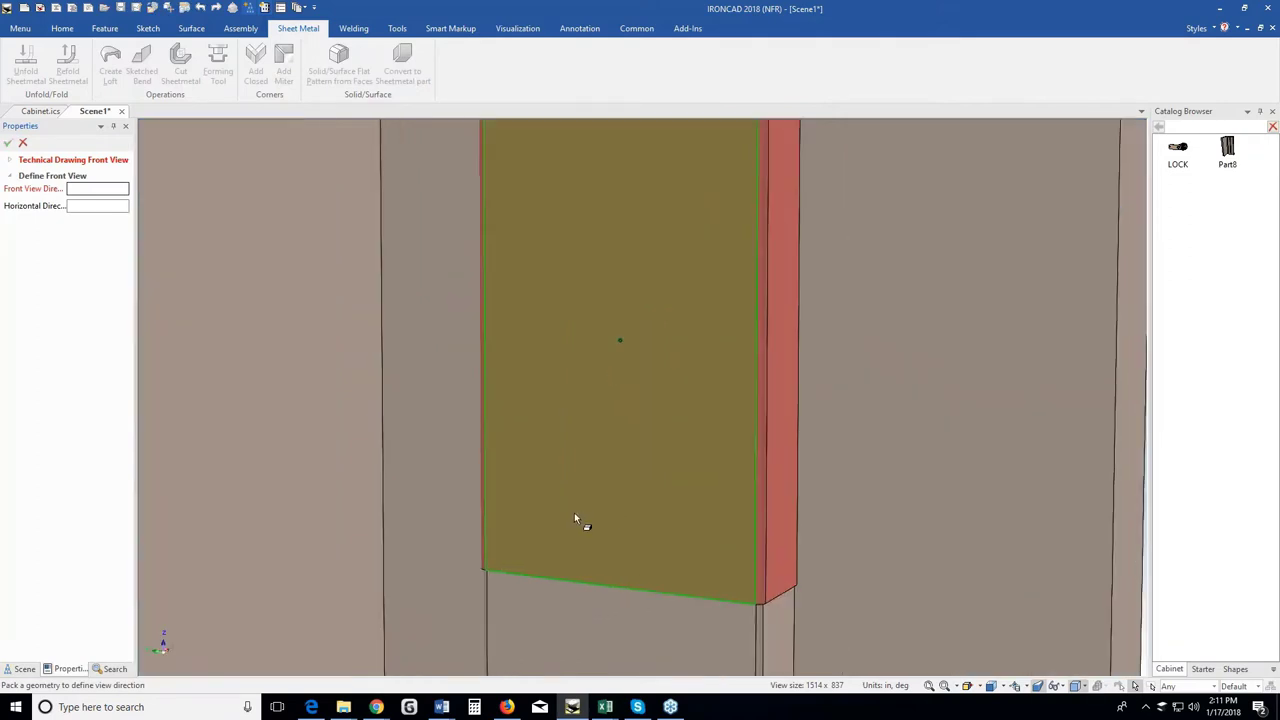
left_click(575, 517)
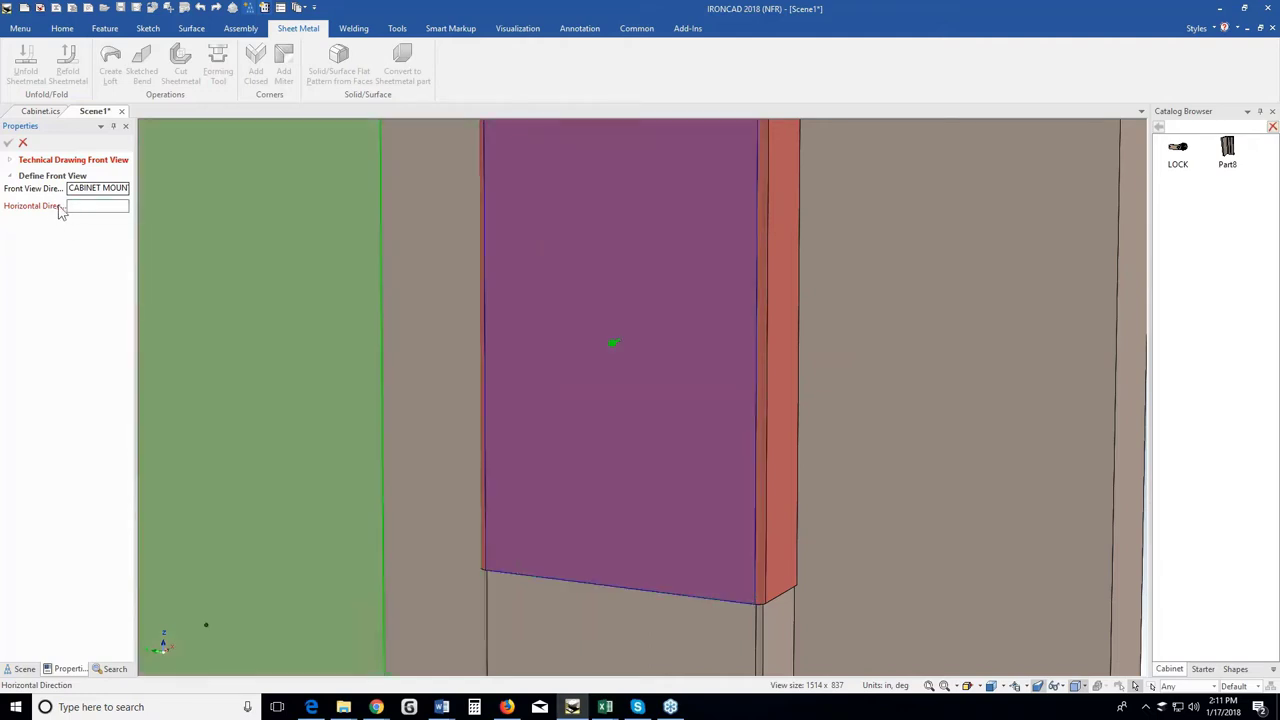
Set the horizontal direction along the bracket face's lower edge, flip the direction, and accept the front view definition.
left_click(503, 579)
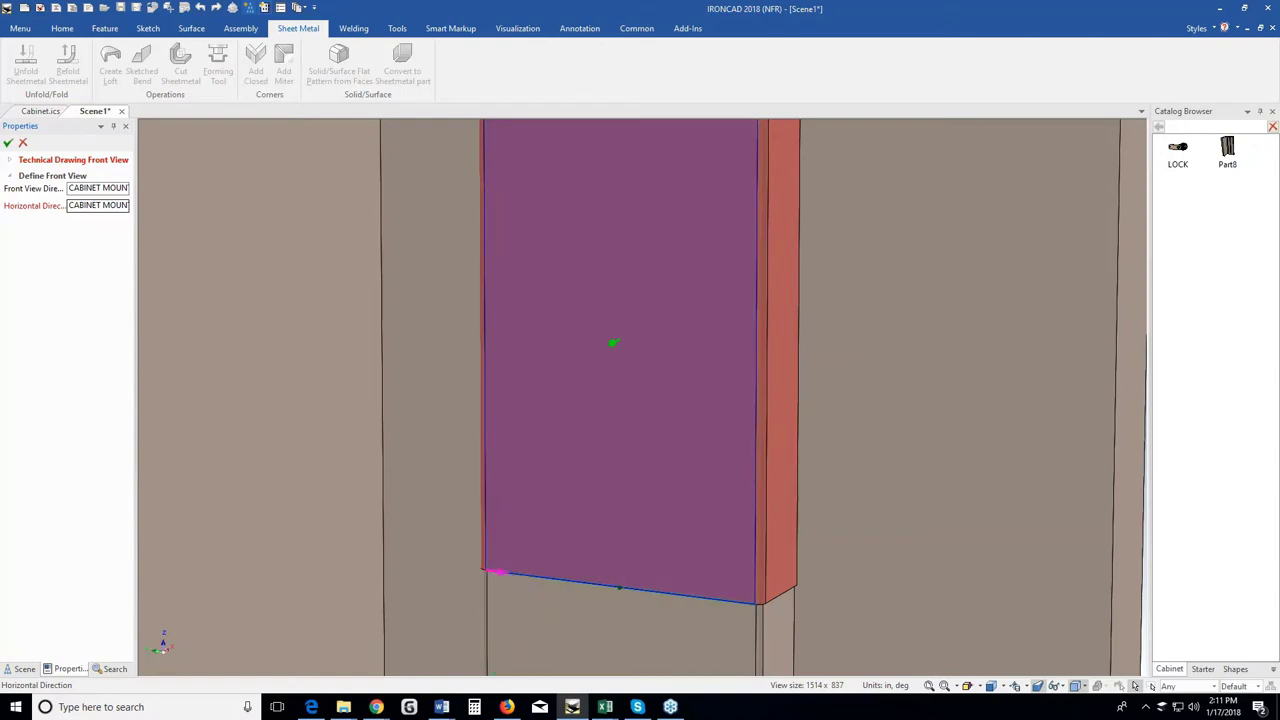
left_click(497, 572)
left_click(478, 568)
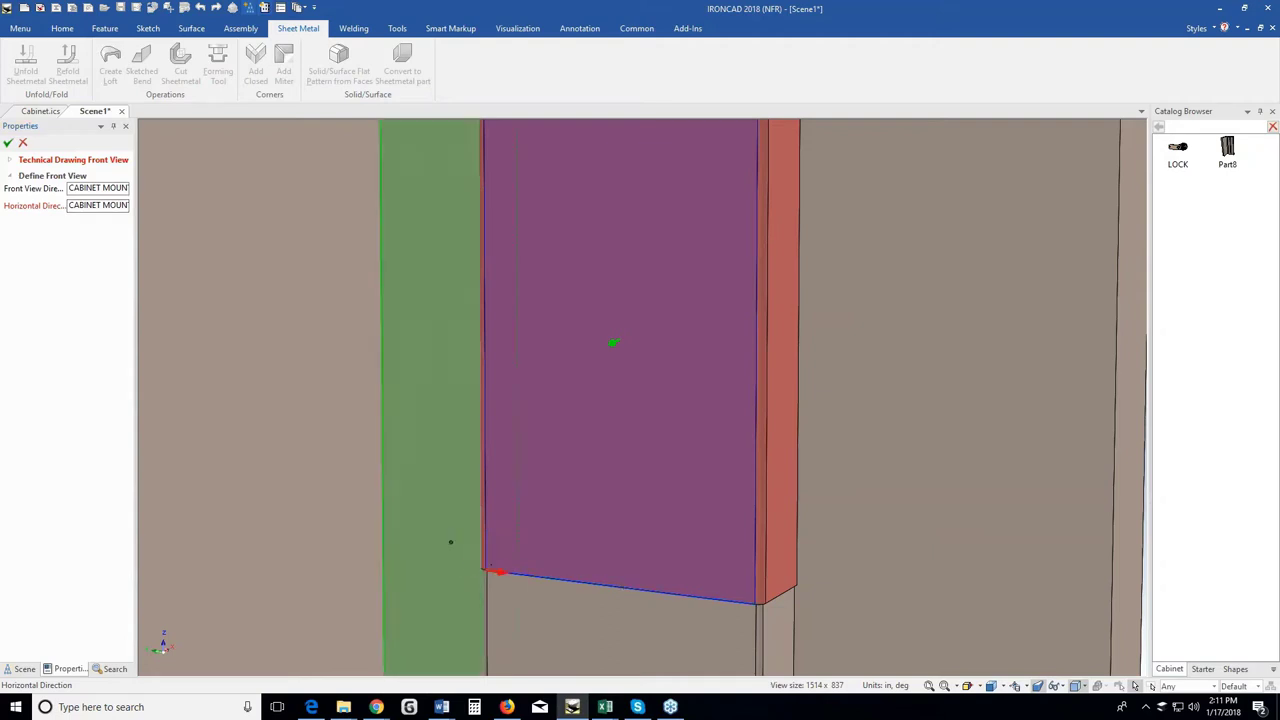
scroll(602, 518, "down", 3)
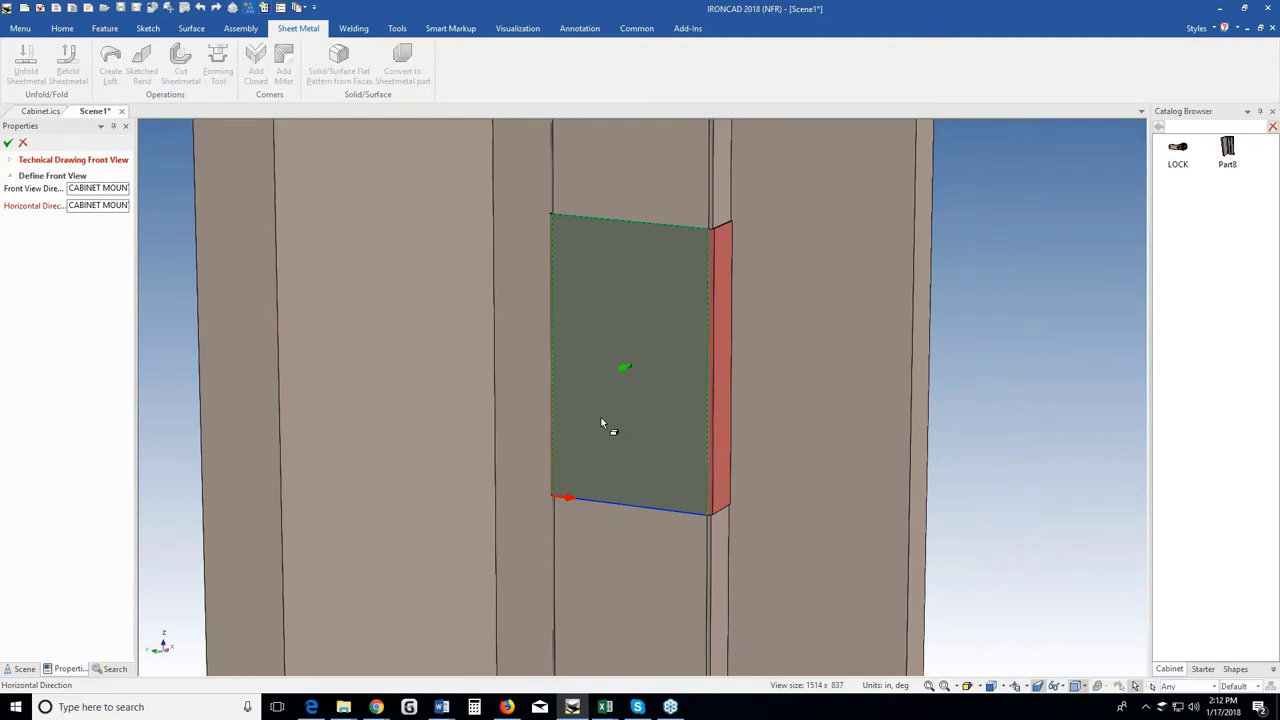
left_click(8, 143)
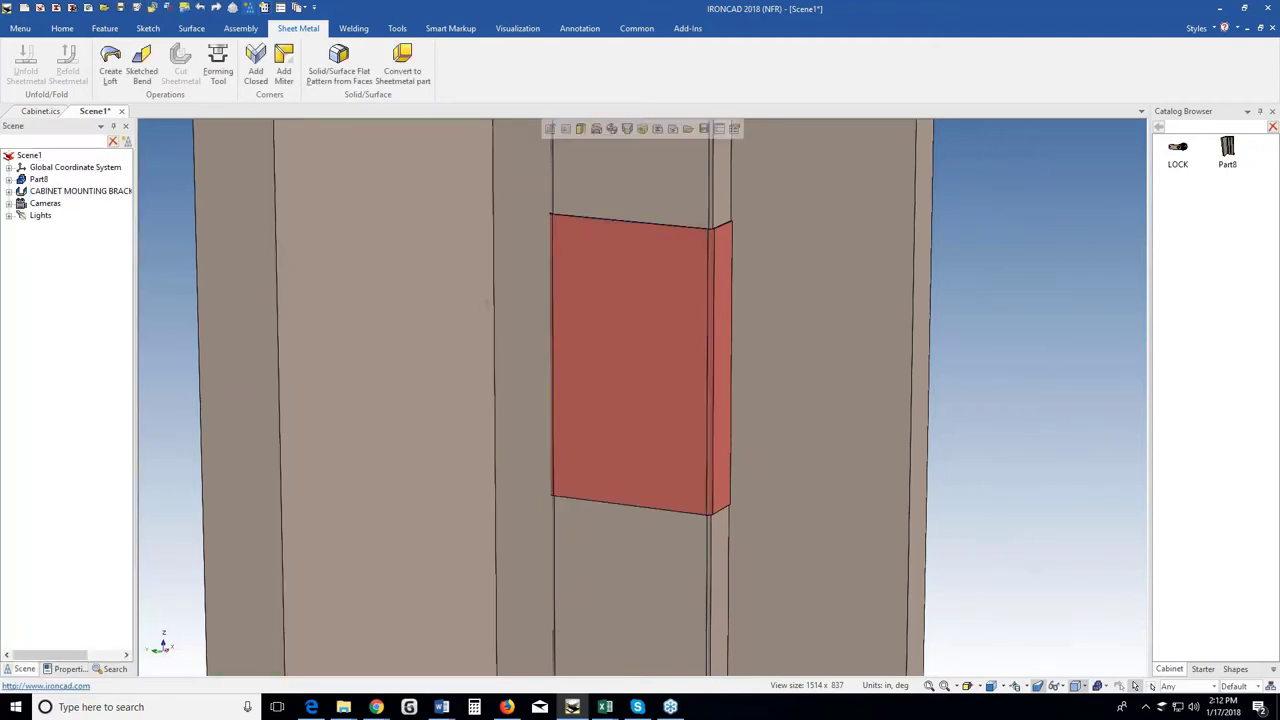
Unfold the mounting bracket and define the flat pattern's front view from its large face, with the horizontal direction along the lower edge.
left_click(622, 362)
left_click(581, 128)
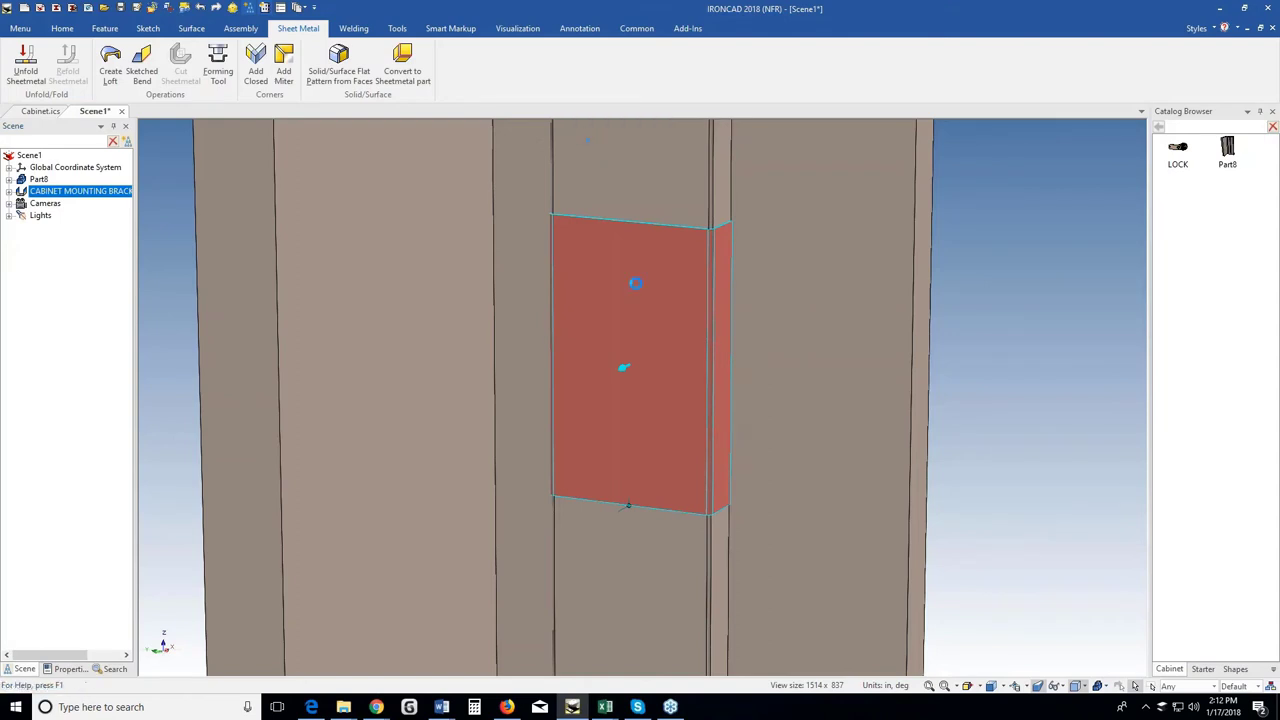
right_click(623, 367)
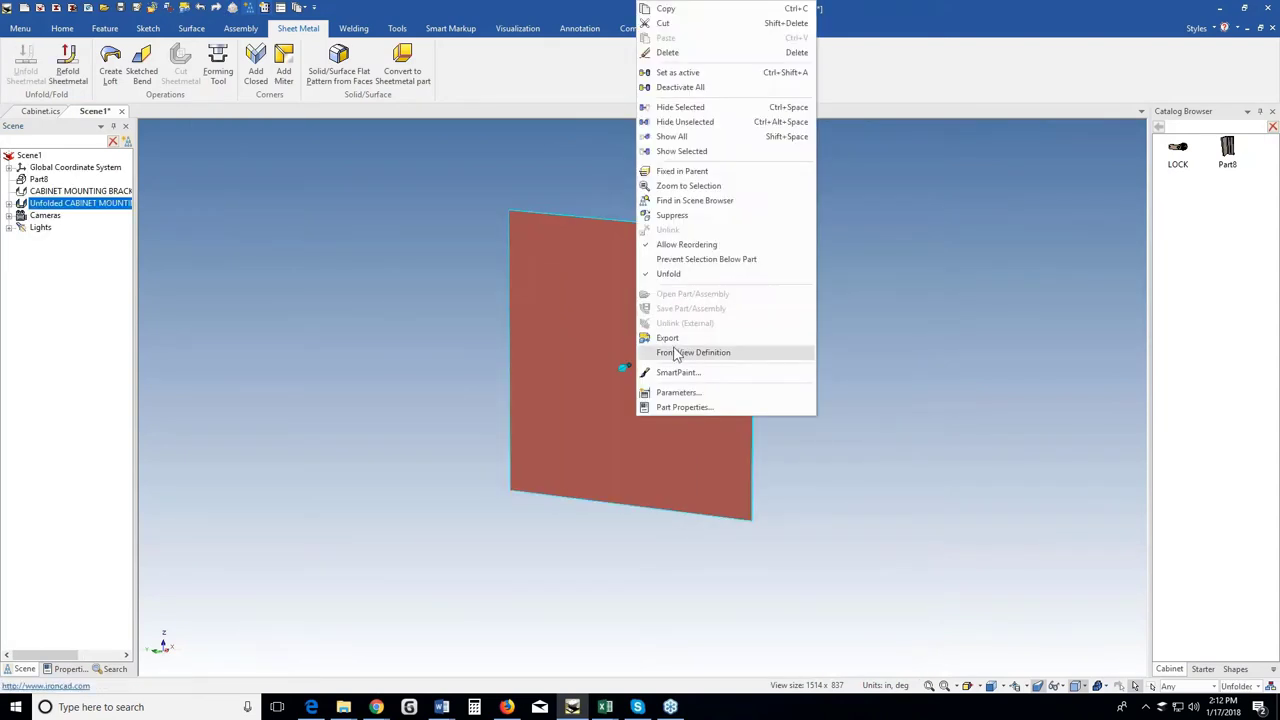
left_click(668, 352)
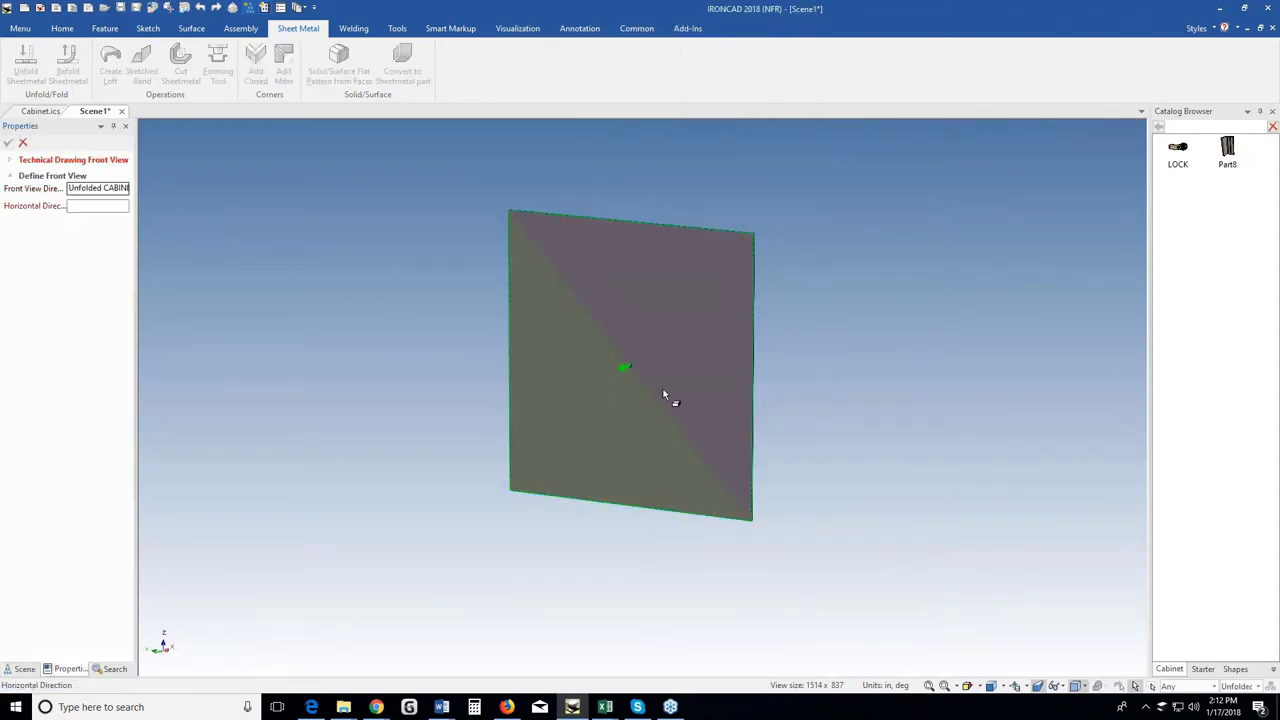
left_click(540, 497)
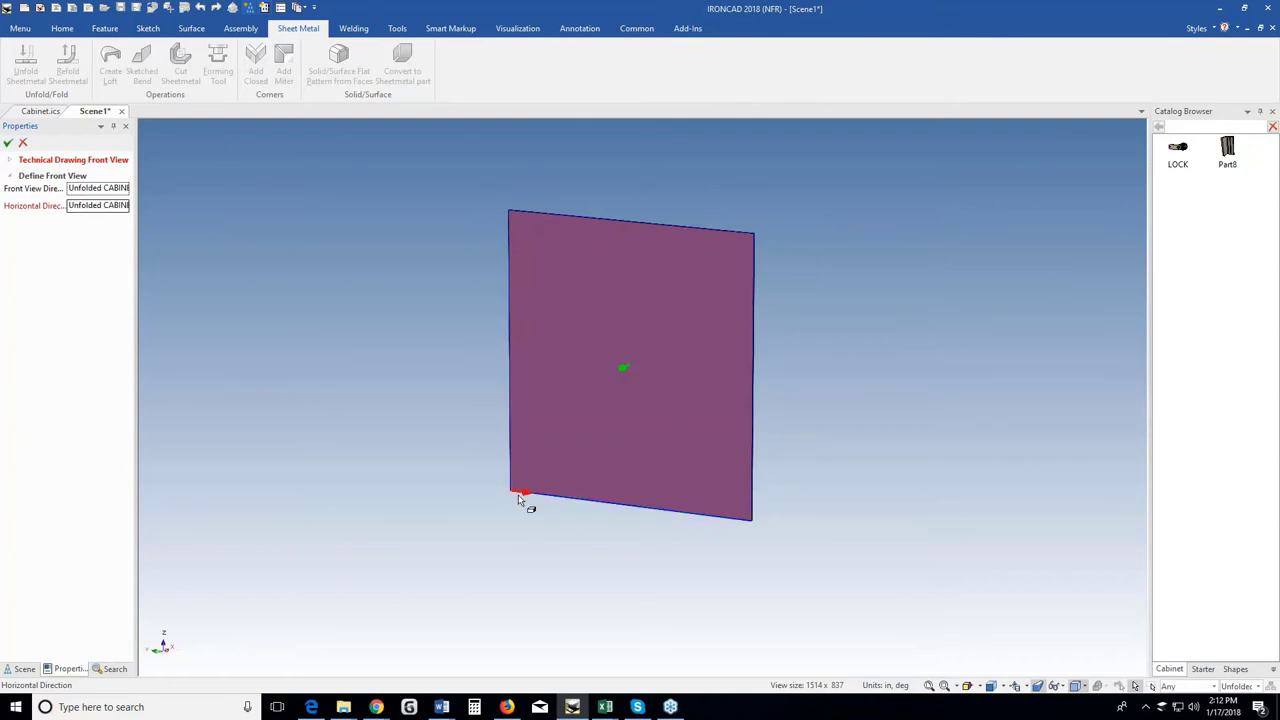
left_click(9, 143)
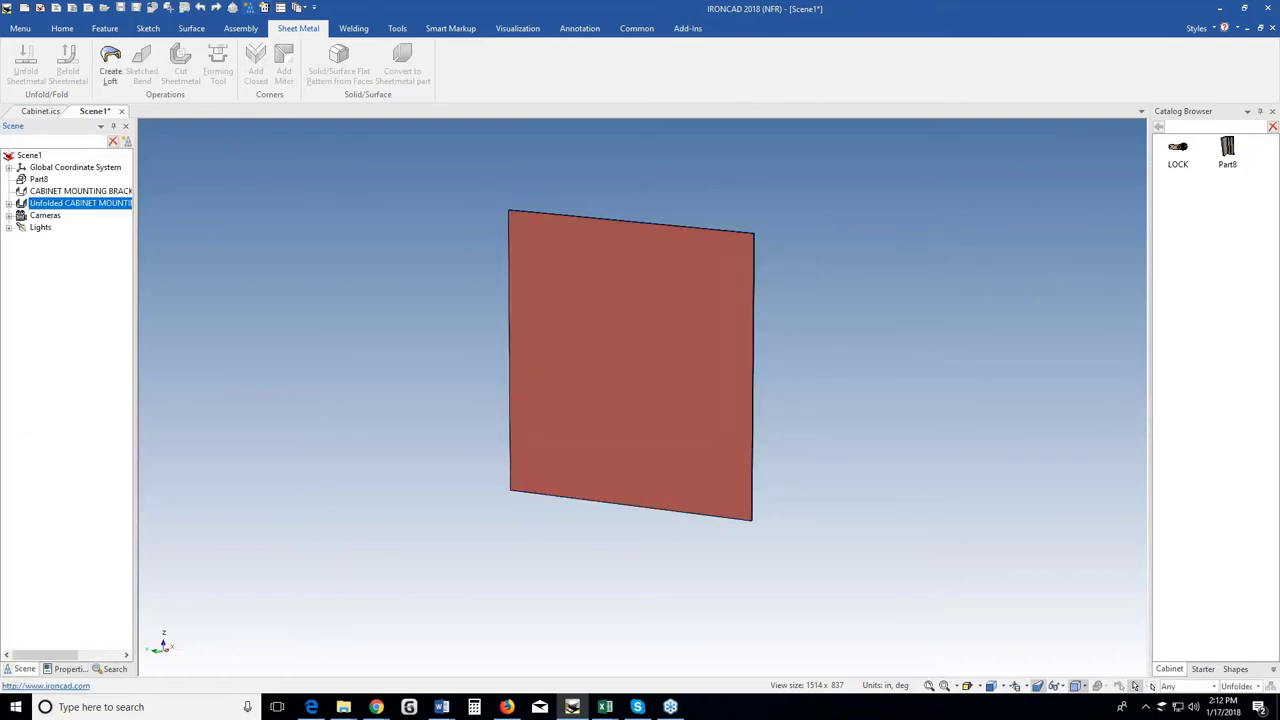
Refold the flat pattern back into the bent mounting bracket.
left_click(622, 270)
left_click(596, 129)
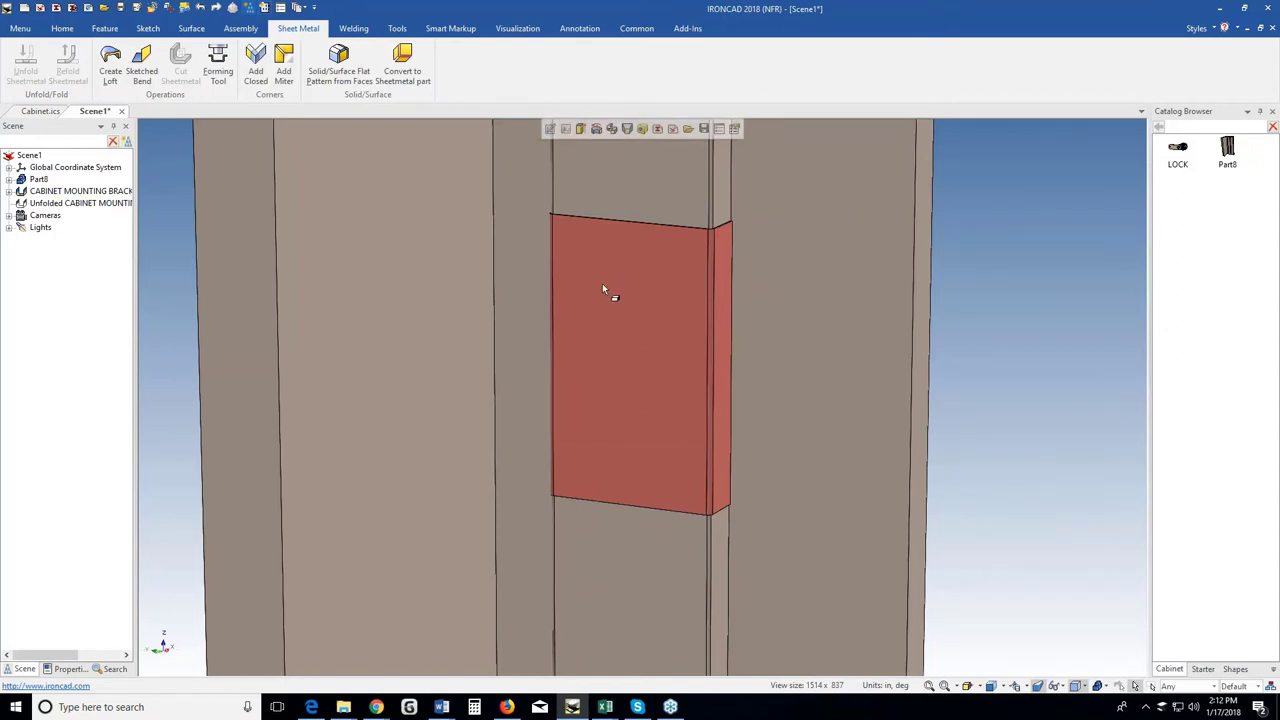
scroll(651, 383, "down", 2)
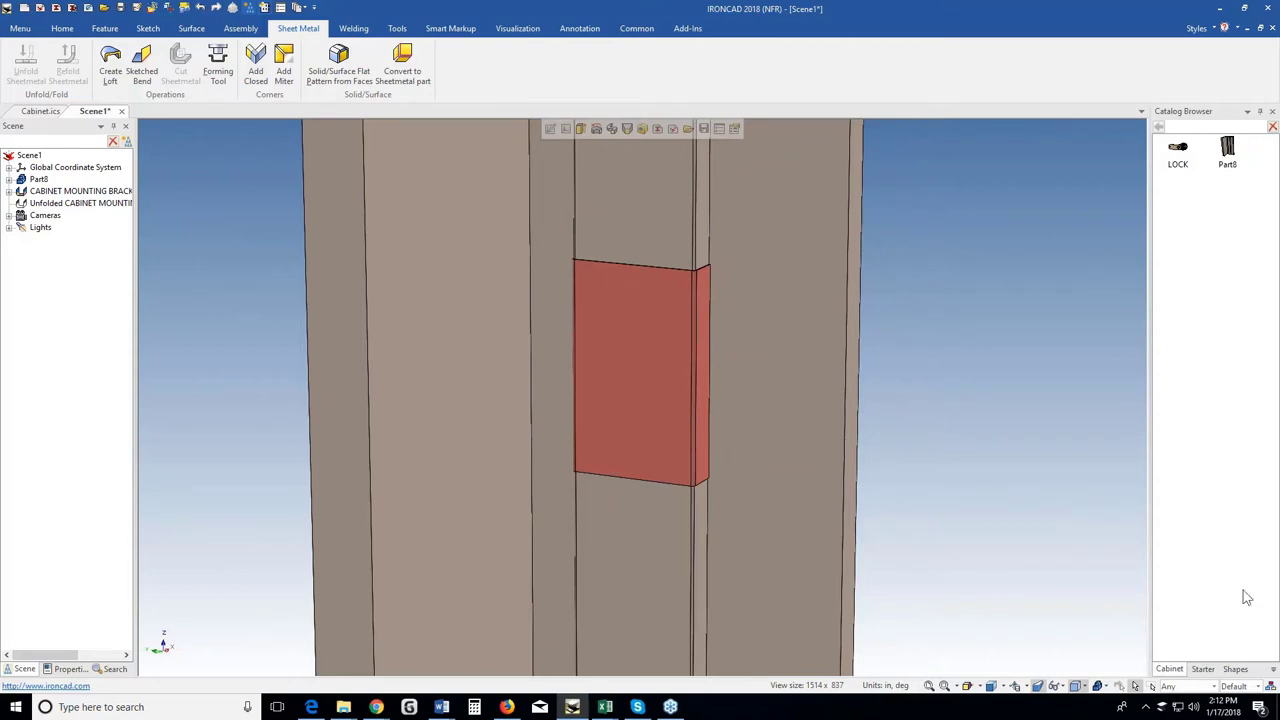
Place a new sheet metal Stock from the SheetMtl catalog on the centre of the bracket's large front face.
left_click(1273, 678)
left_click(1200, 582)
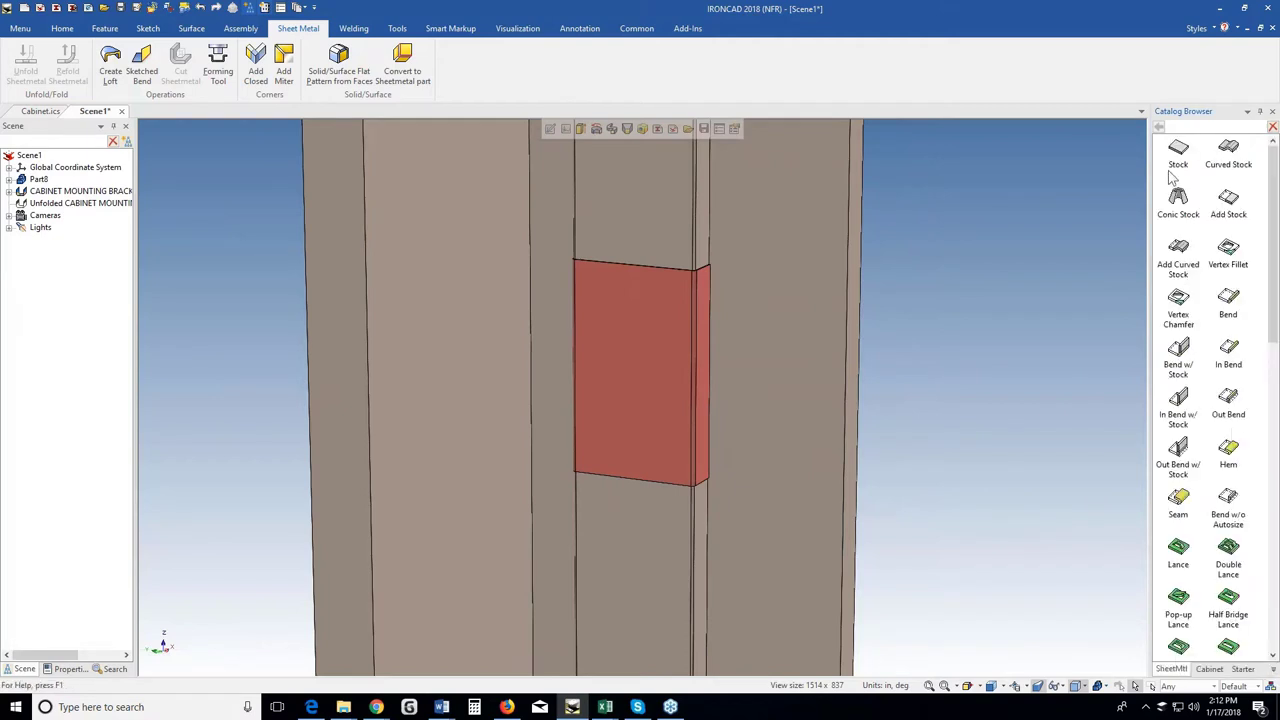
left_click_drag(1179, 152, 634, 376)
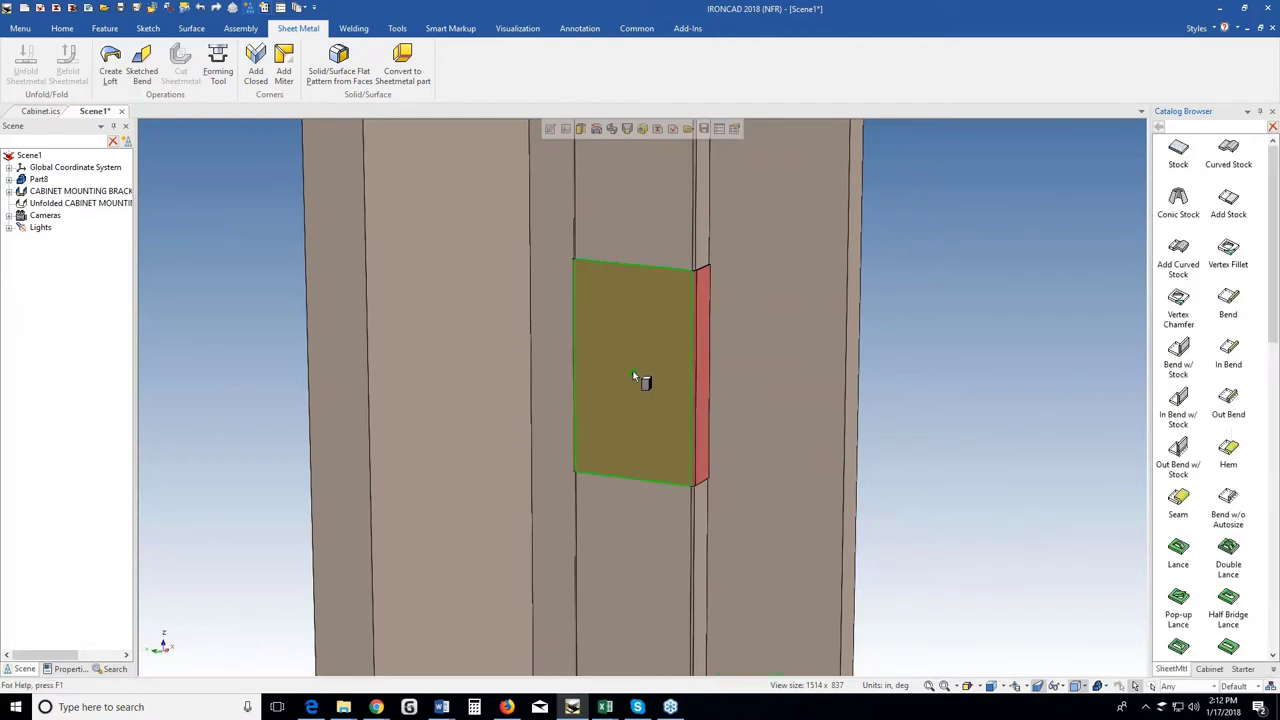
left_click_drag(634, 376, 630, 373)
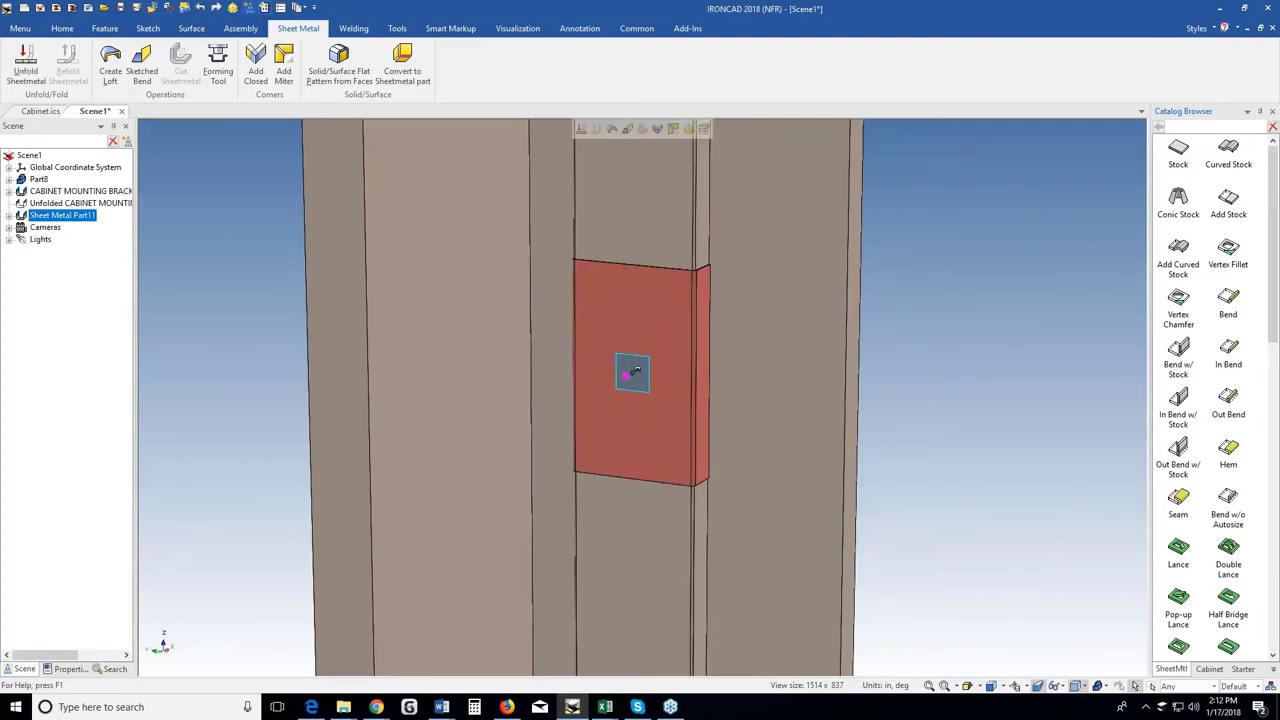
Assign the CRS - 16 stock to the new sheet metal part, with thickness changes referring to the bottom.
scroll(635, 378, "up", 4)
right_click(666, 416)
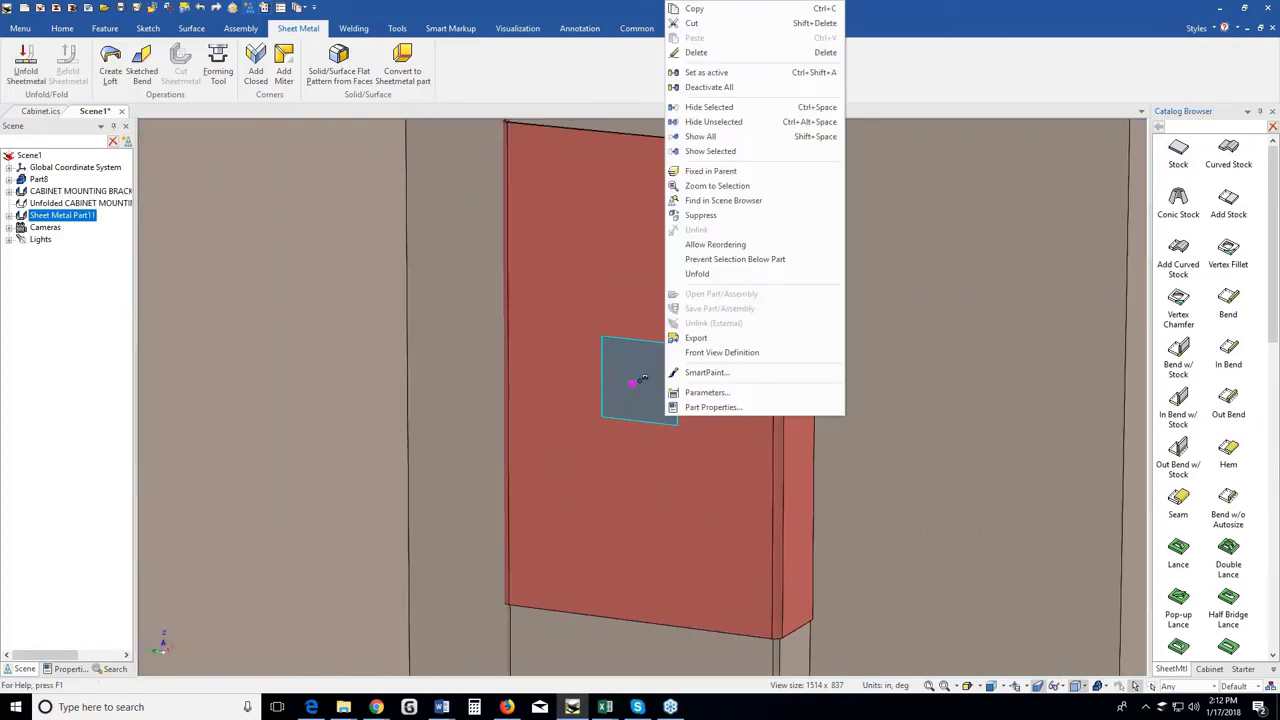
left_click(712, 407)
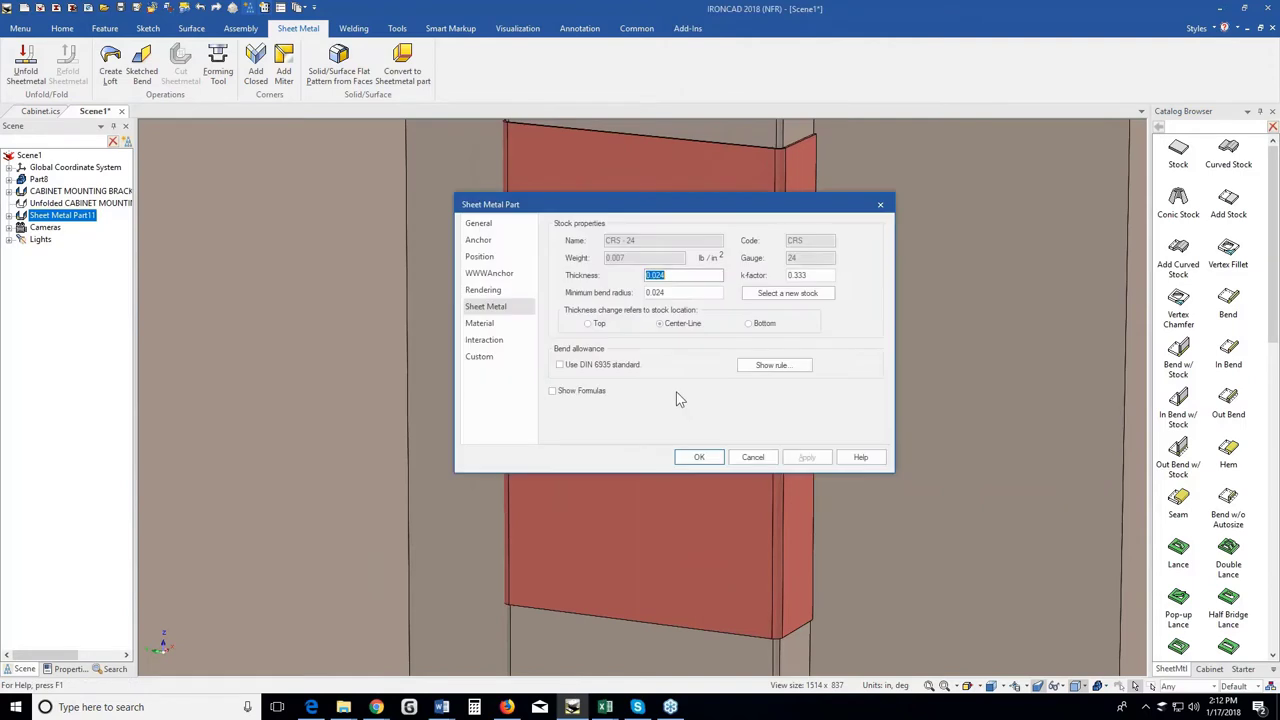
left_click(749, 325)
left_click(777, 295)
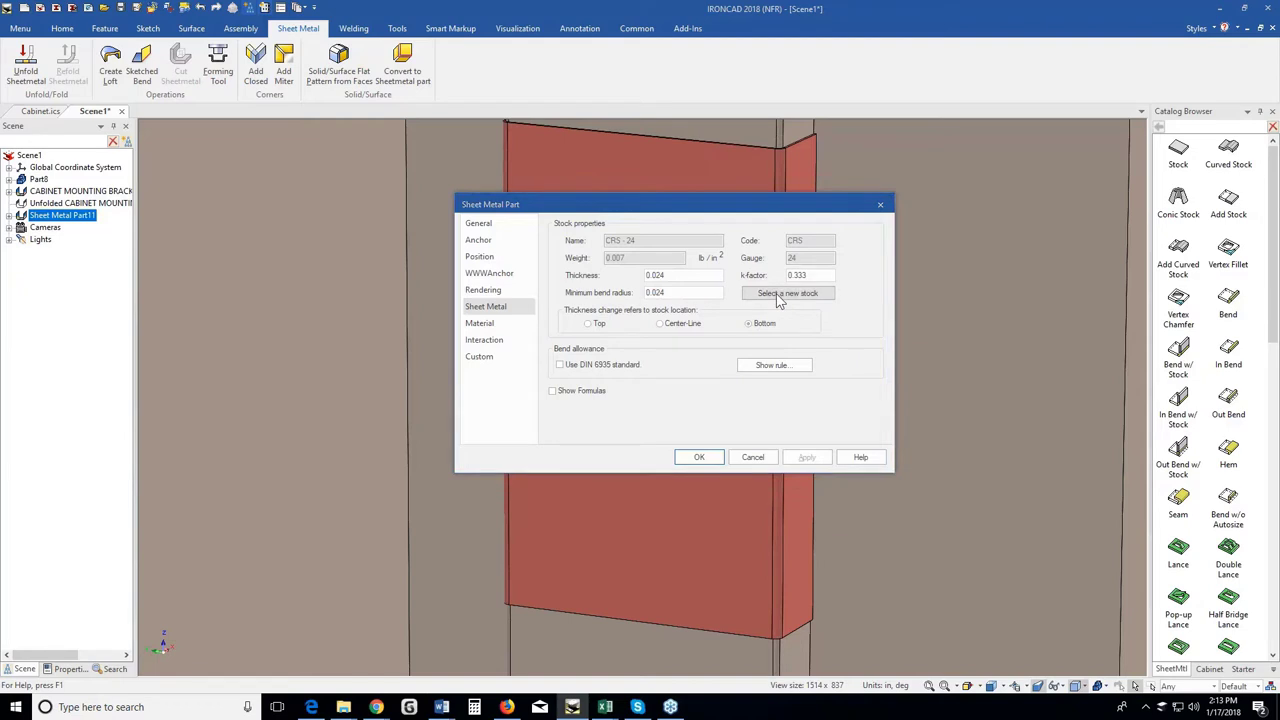
double_click(502, 222)
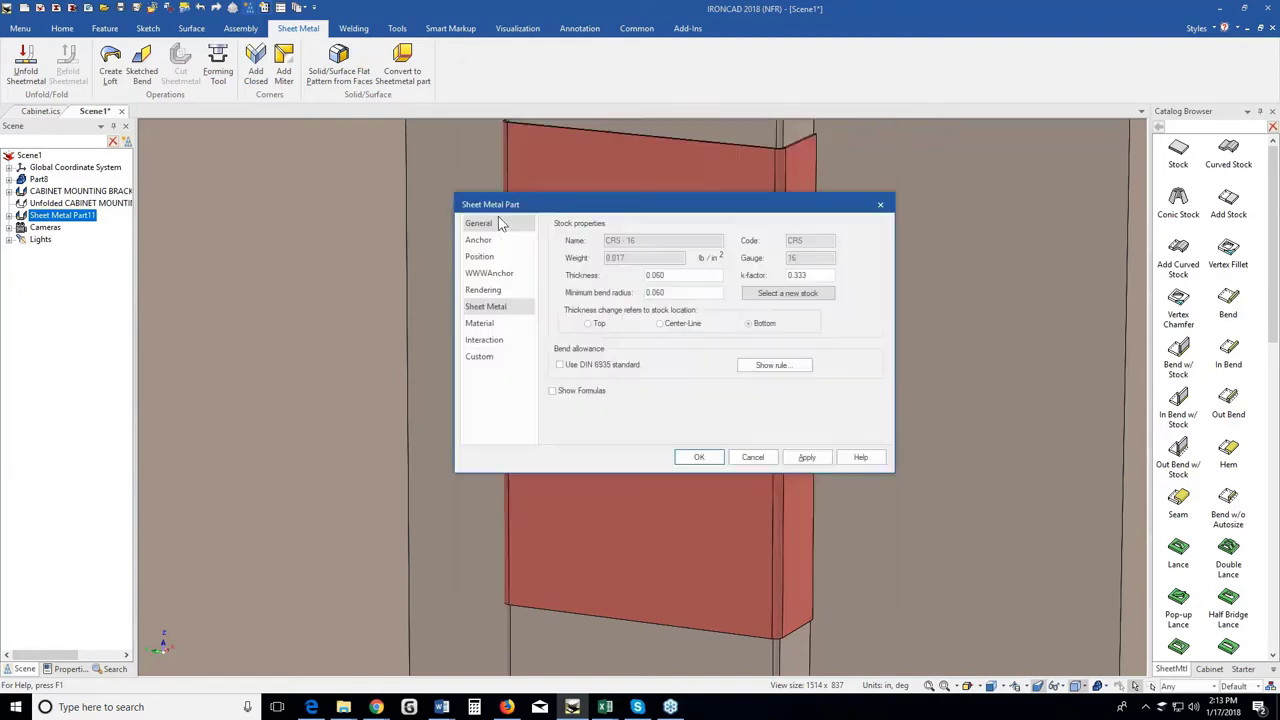
Name the new sheet metal part CABINET, with BOM part number 1111-PP02 and description 16GA CRS.
left_click(480, 223)
left_click(640, 249)
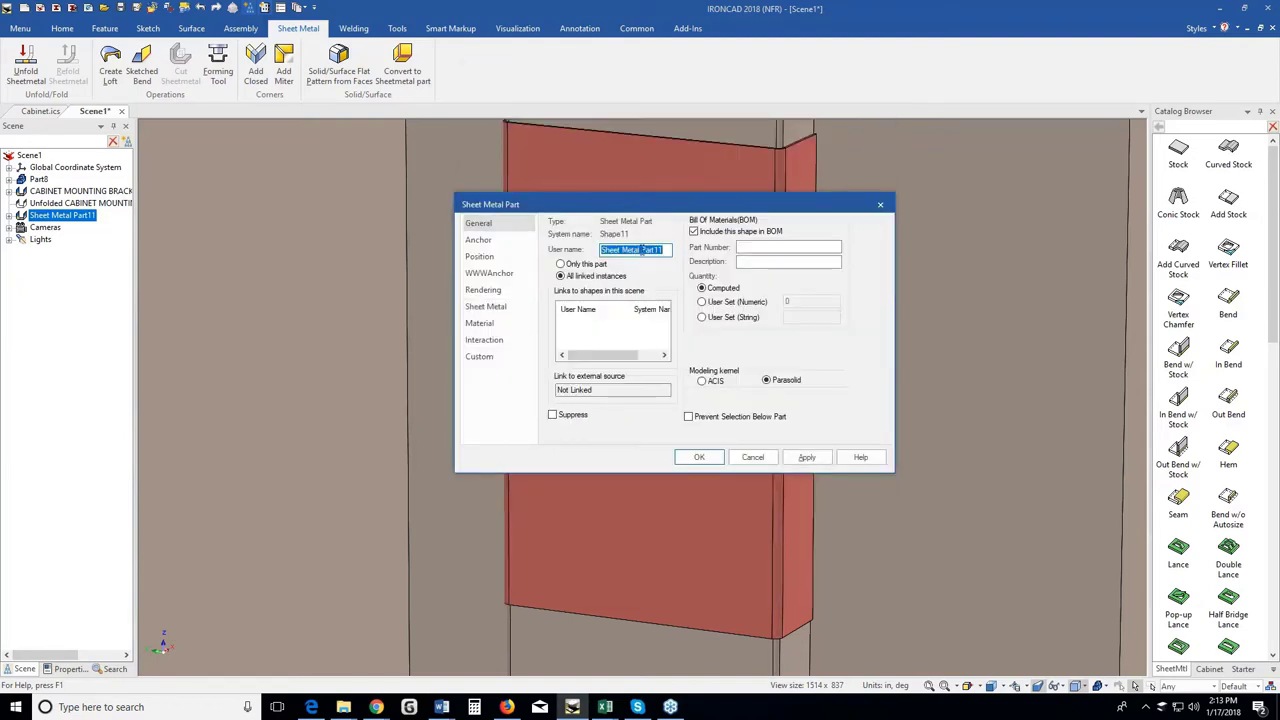
type("CABINET")
key("Tab")
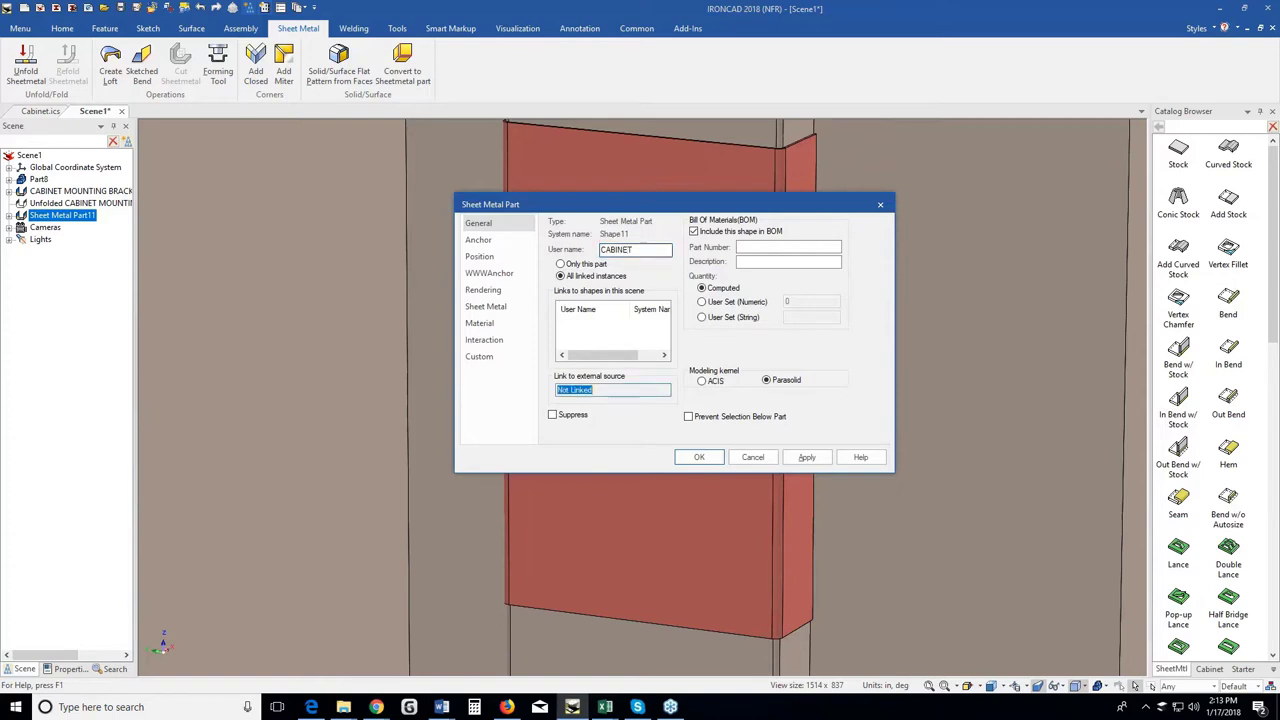
key("Tab")
type("1111-PP02")
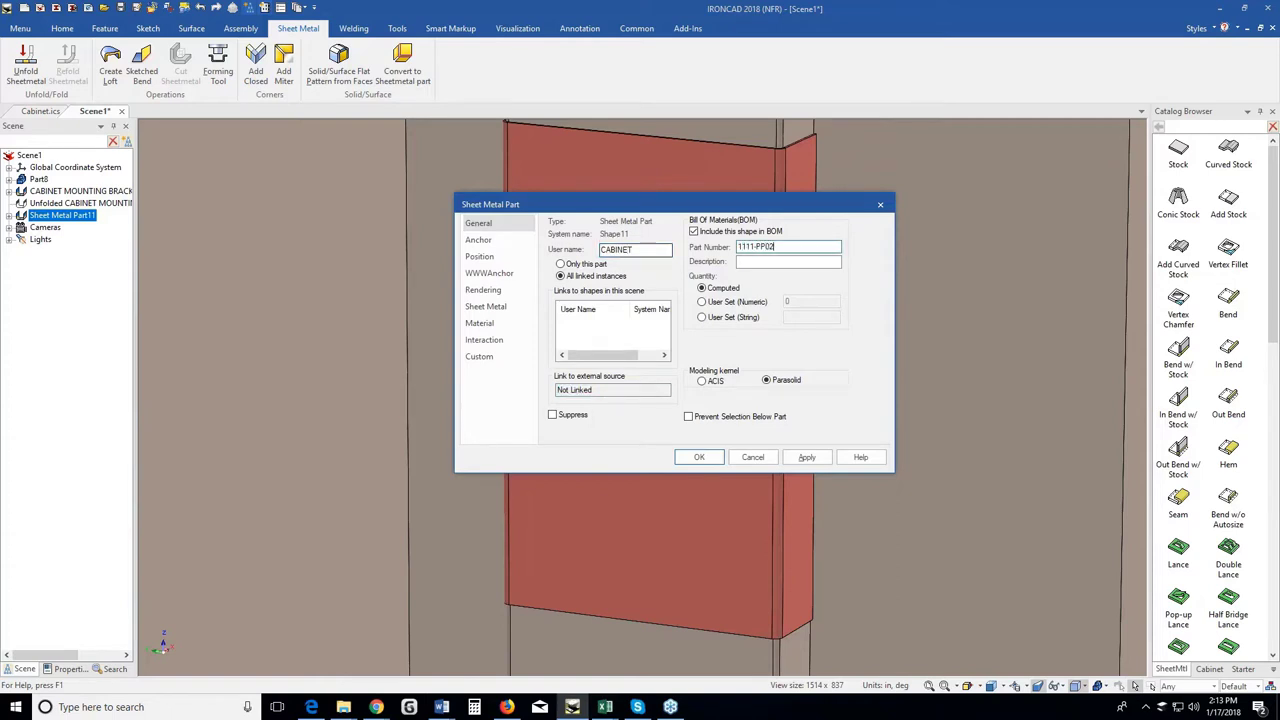
key("Tab")
type("16GA CRS")
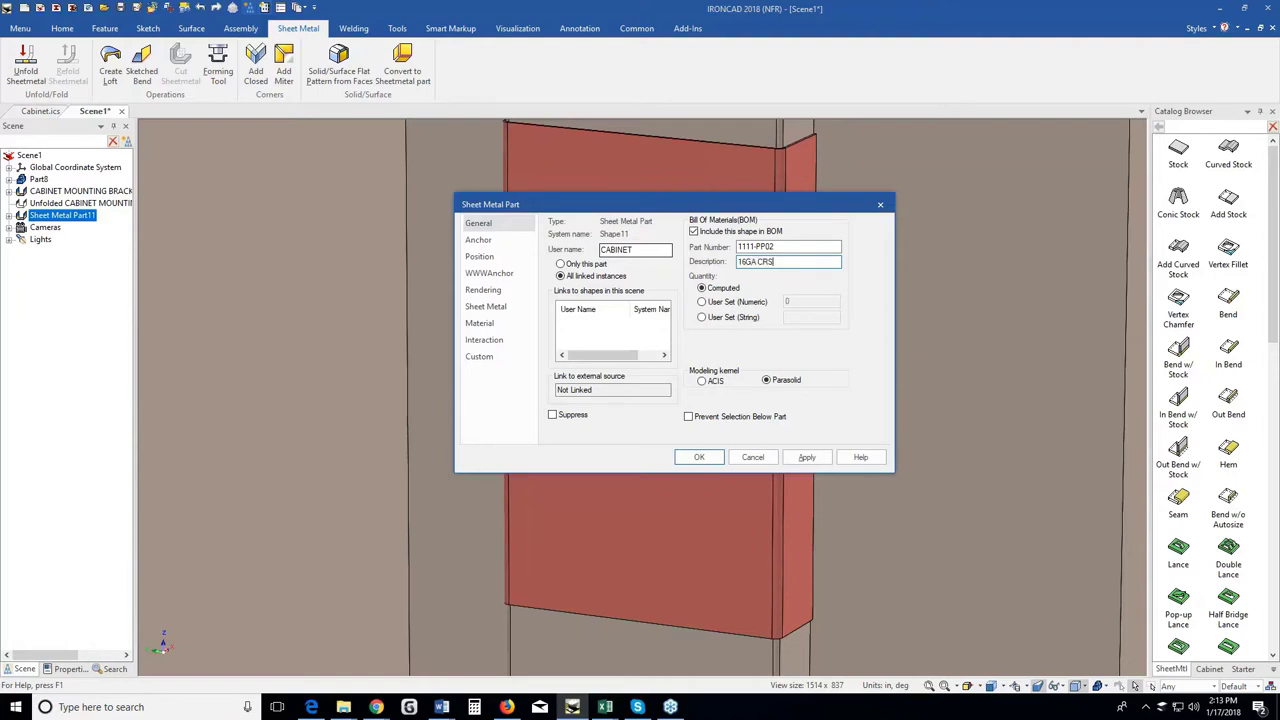
left_click(694, 458)
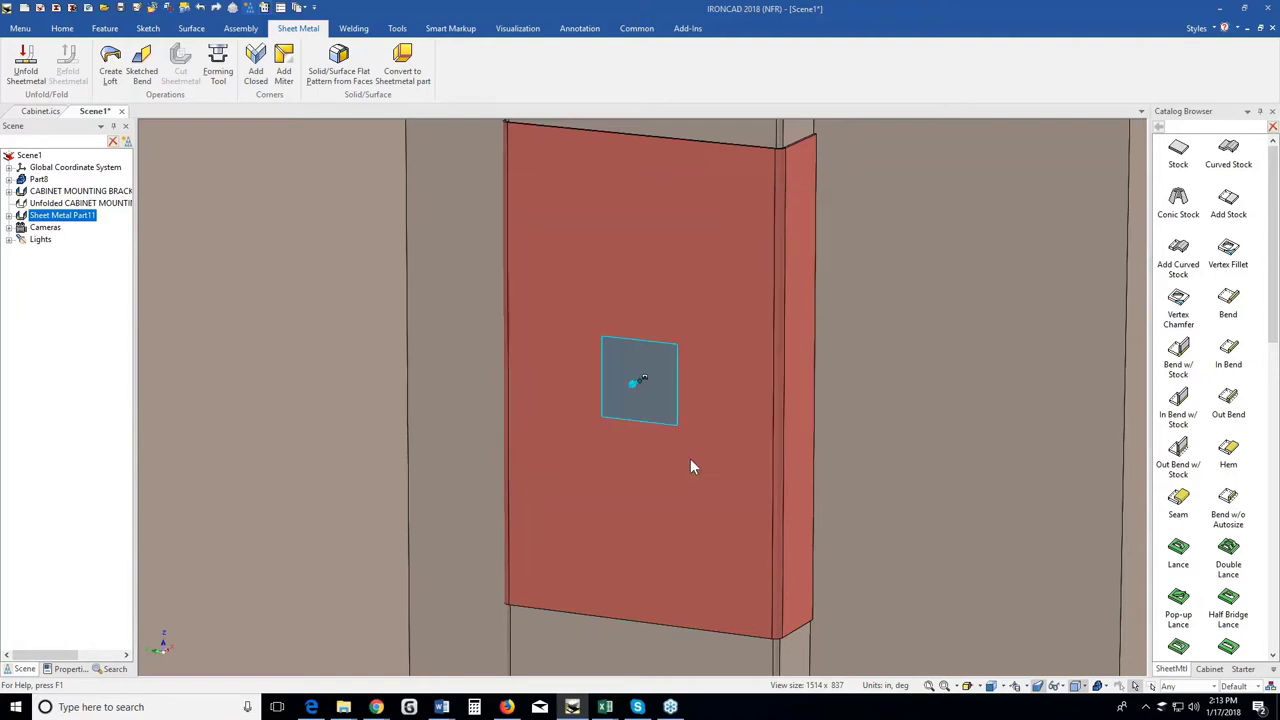
Set the cabinet sheet's width to 24 in, extending both sides equally.
left_click(651, 405)
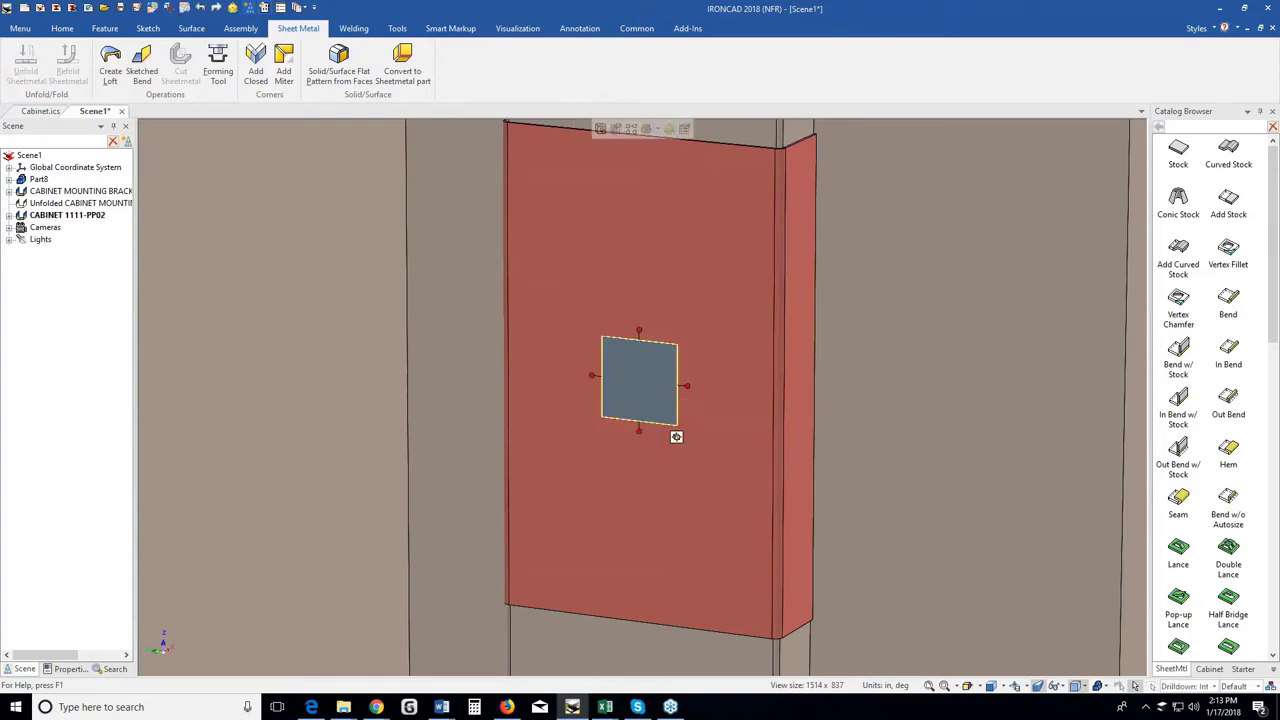
left_click(692, 380)
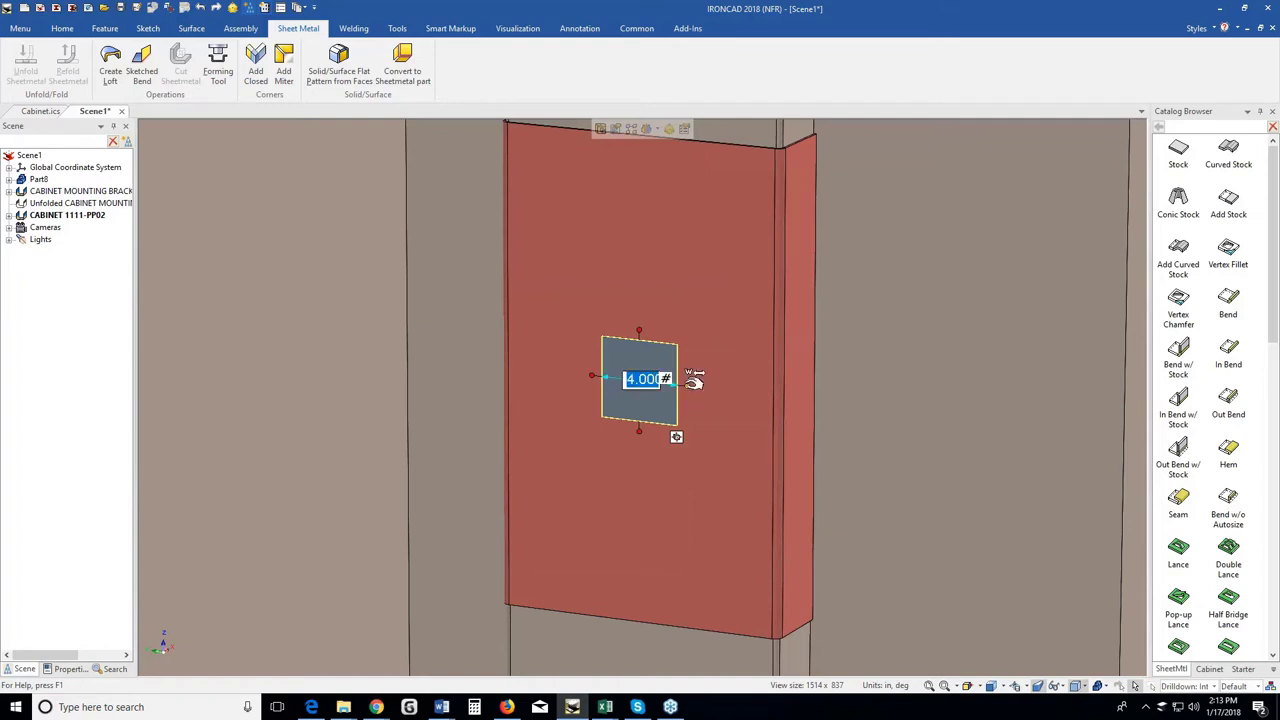
left_click(598, 374)
type("24")
key("Return")
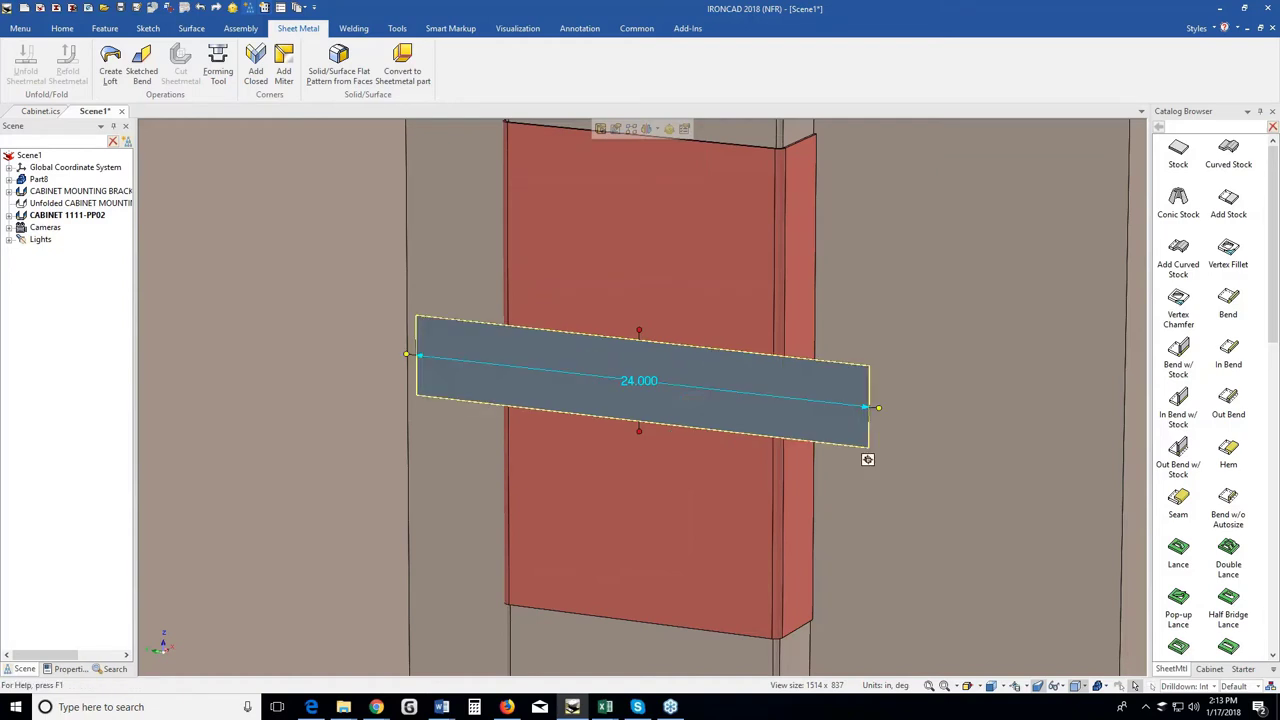
Set the cabinet sheet's height to 36 in, extending the upper and lower edges equally.
left_click(639, 332)
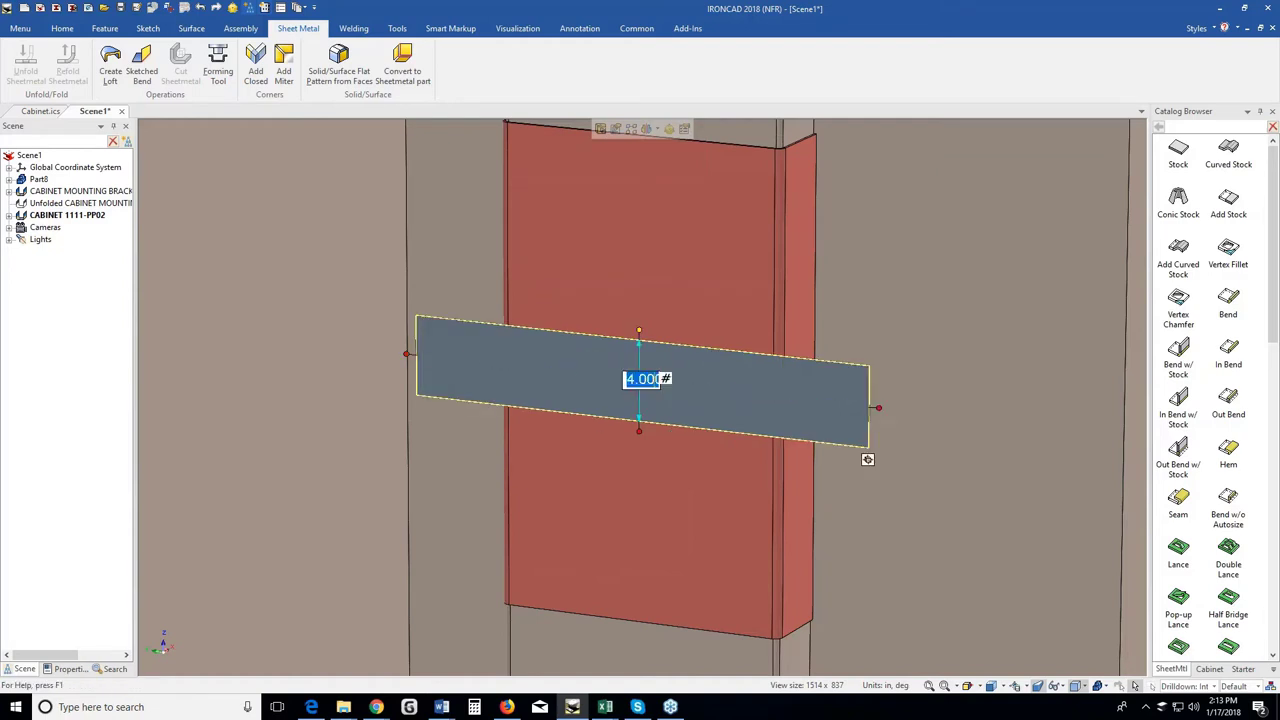
left_click(640, 424)
left_click(639, 423)
type("36")
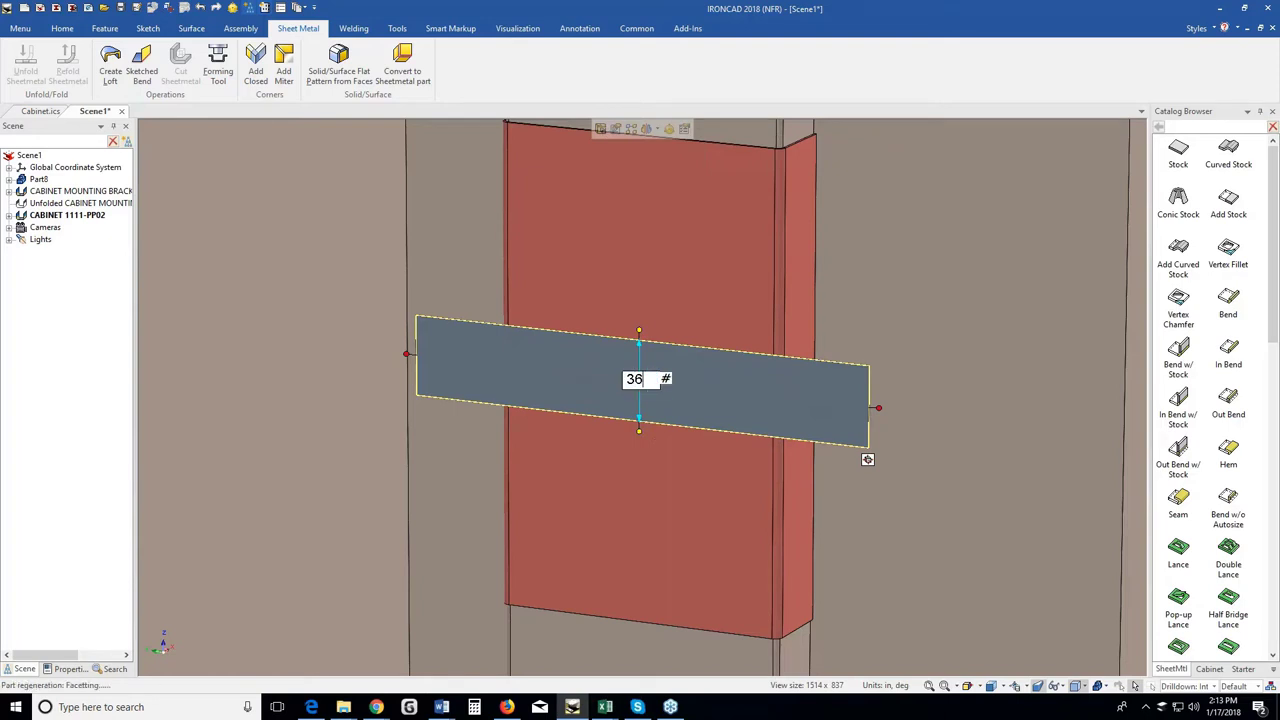
key("Return")
scroll(660, 395, "down", 3)
middle_click_drag(686, 386, 917, 366)
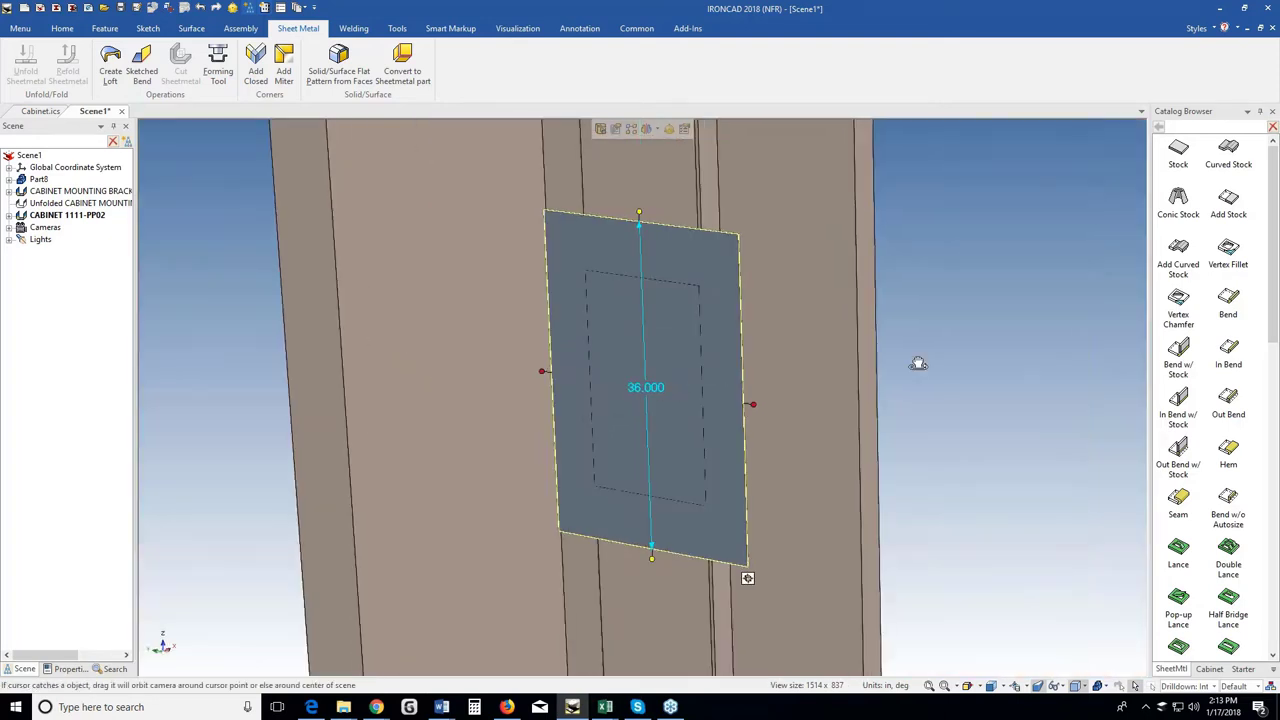
left_click(917, 366)
scroll(782, 228, "up", 1)
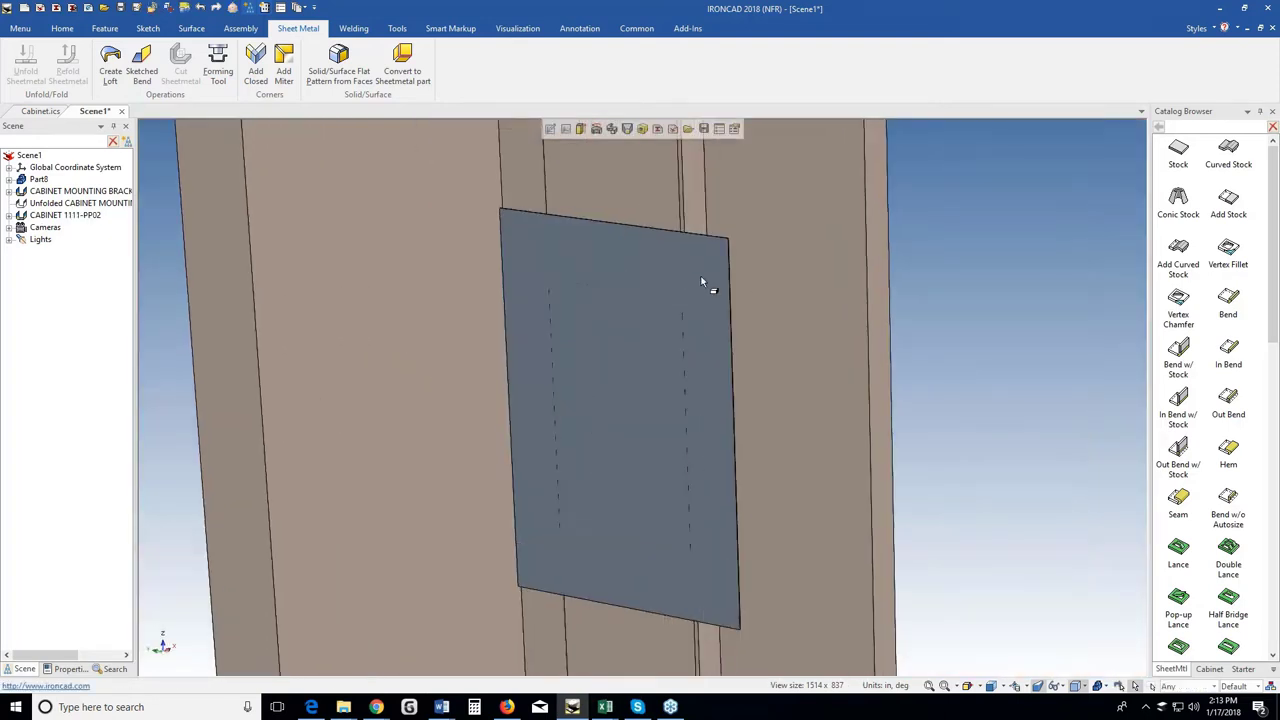
Try a standard Bend along the cabinet sheet's upper edge and delete it.
scroll(702, 283, "up", 3)
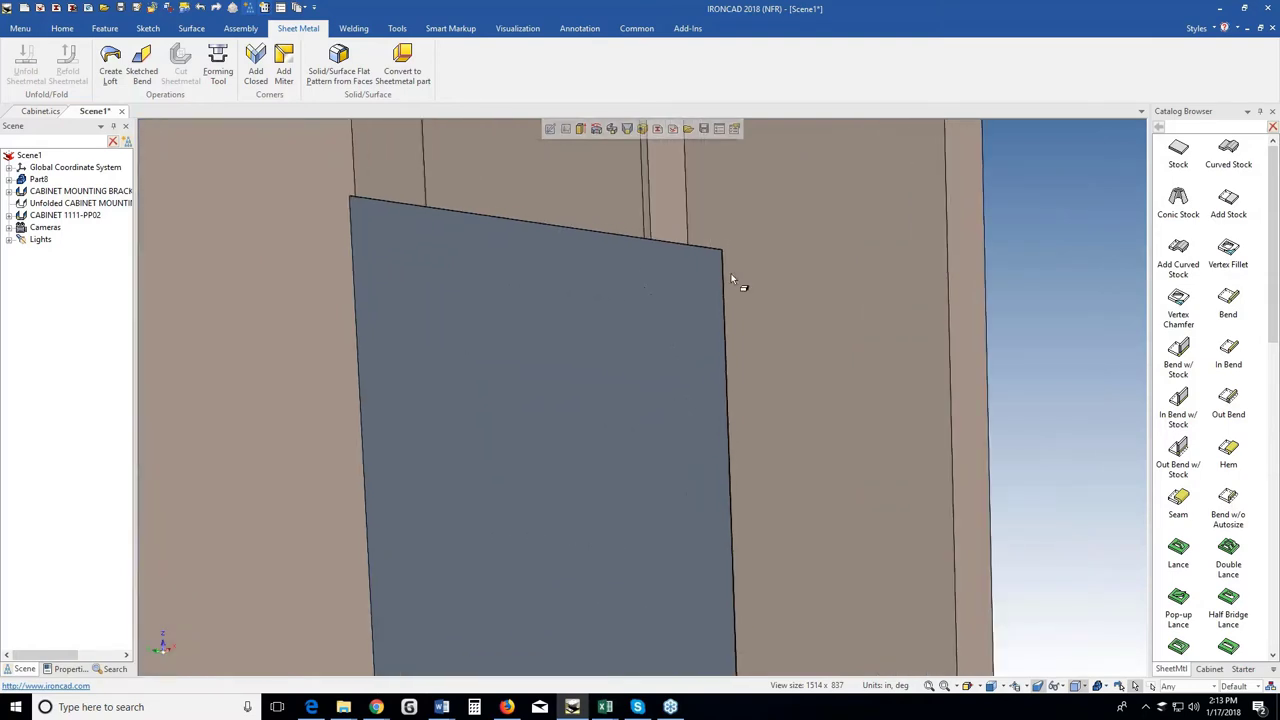
scroll(706, 266, "up", 4)
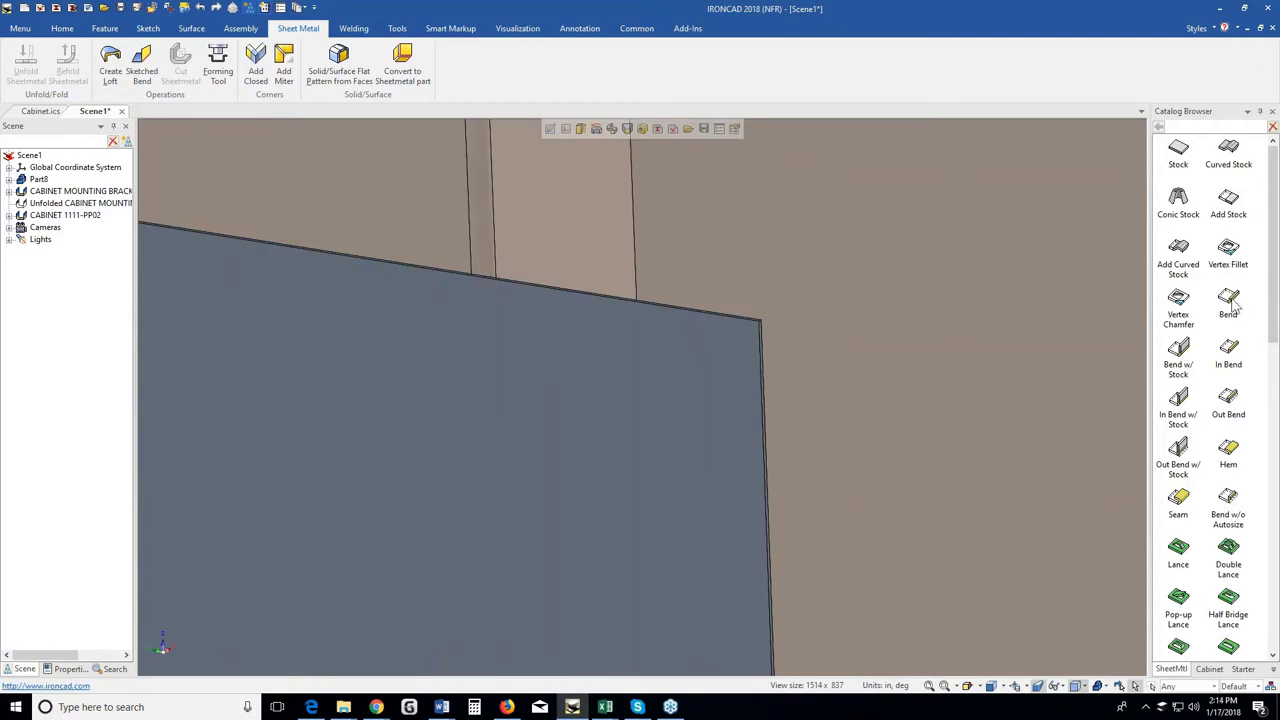
left_click(1231, 352)
left_click(1190, 352)
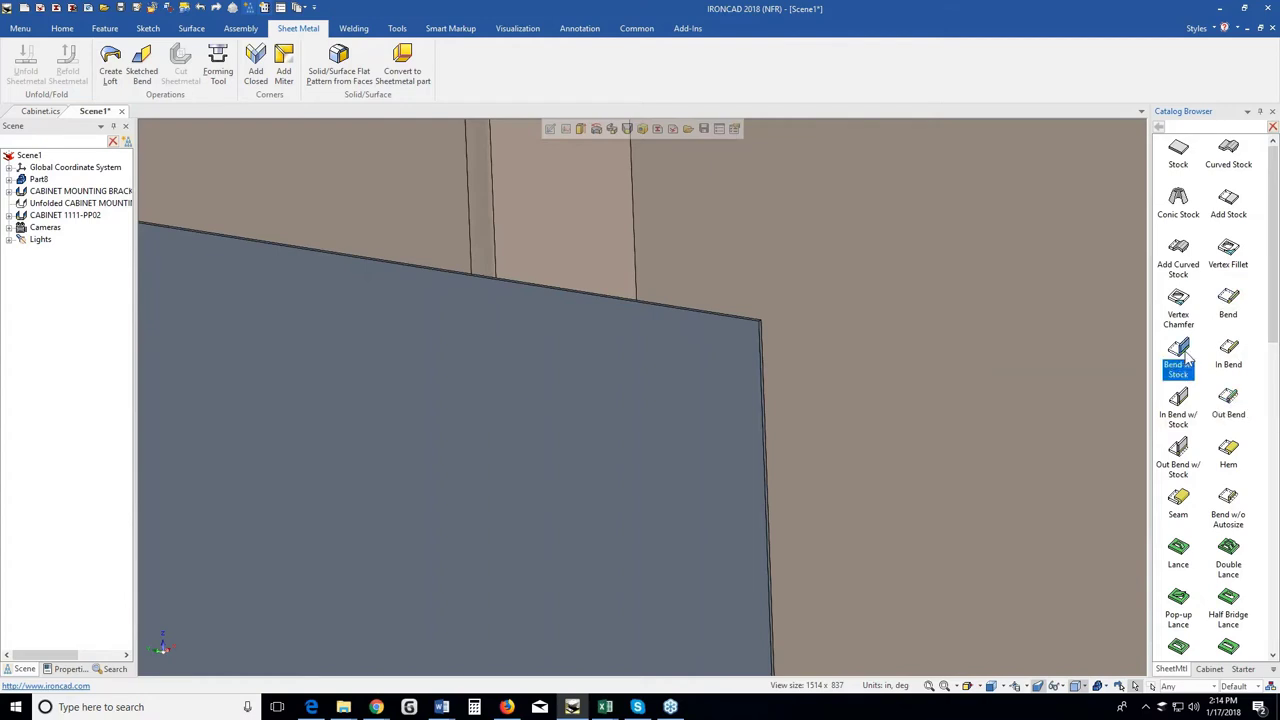
left_click(1182, 402)
left_click(1180, 450)
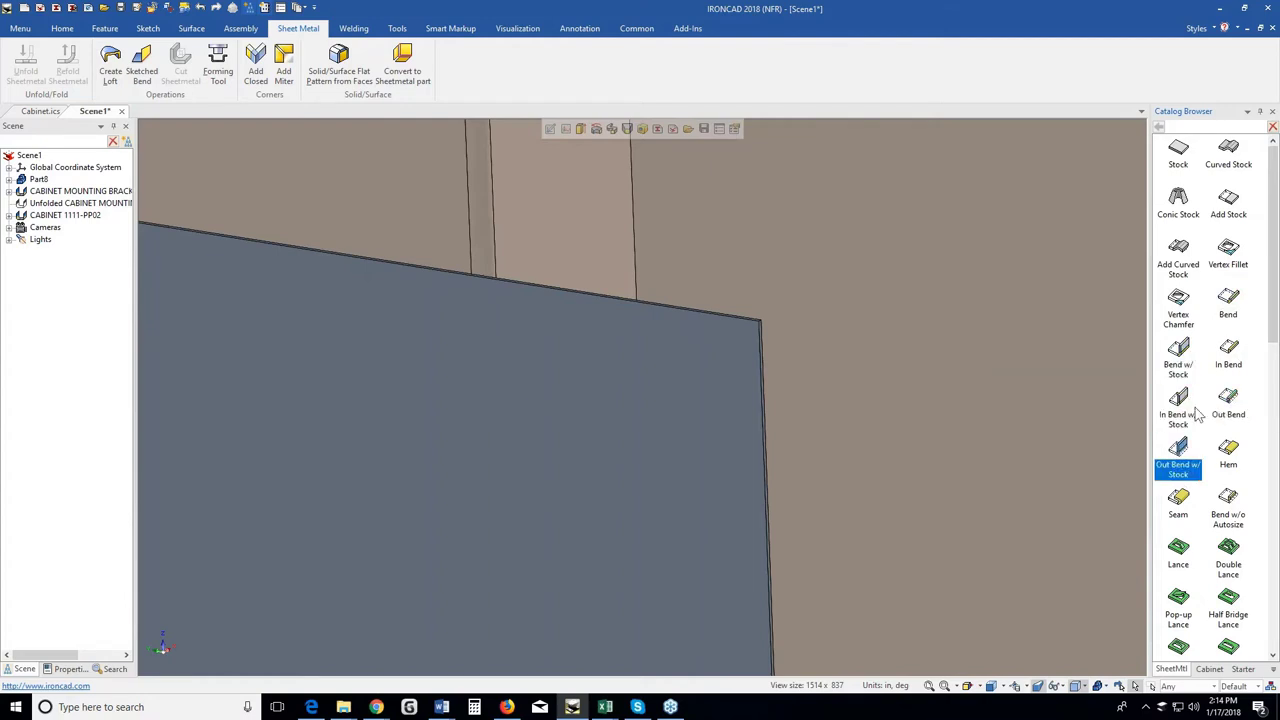
left_click(1231, 300)
scroll(788, 350, "up", 4)
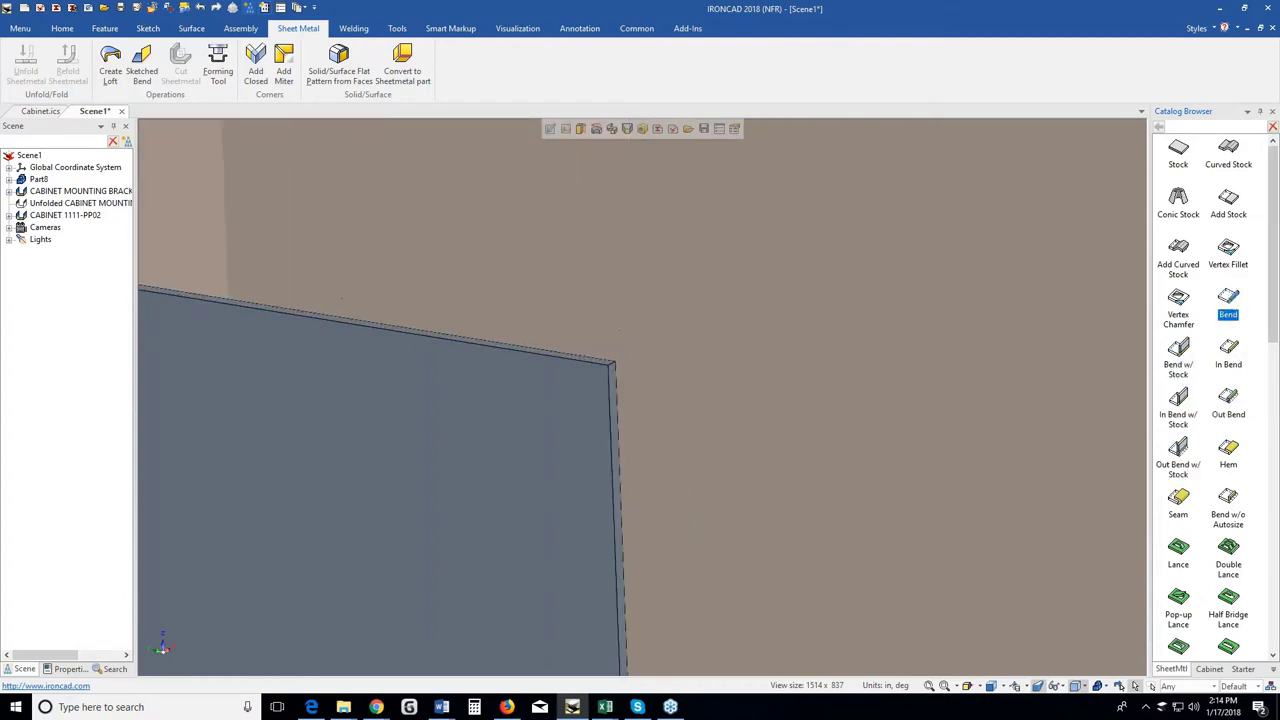
left_click_drag(1231, 302, 610, 364)
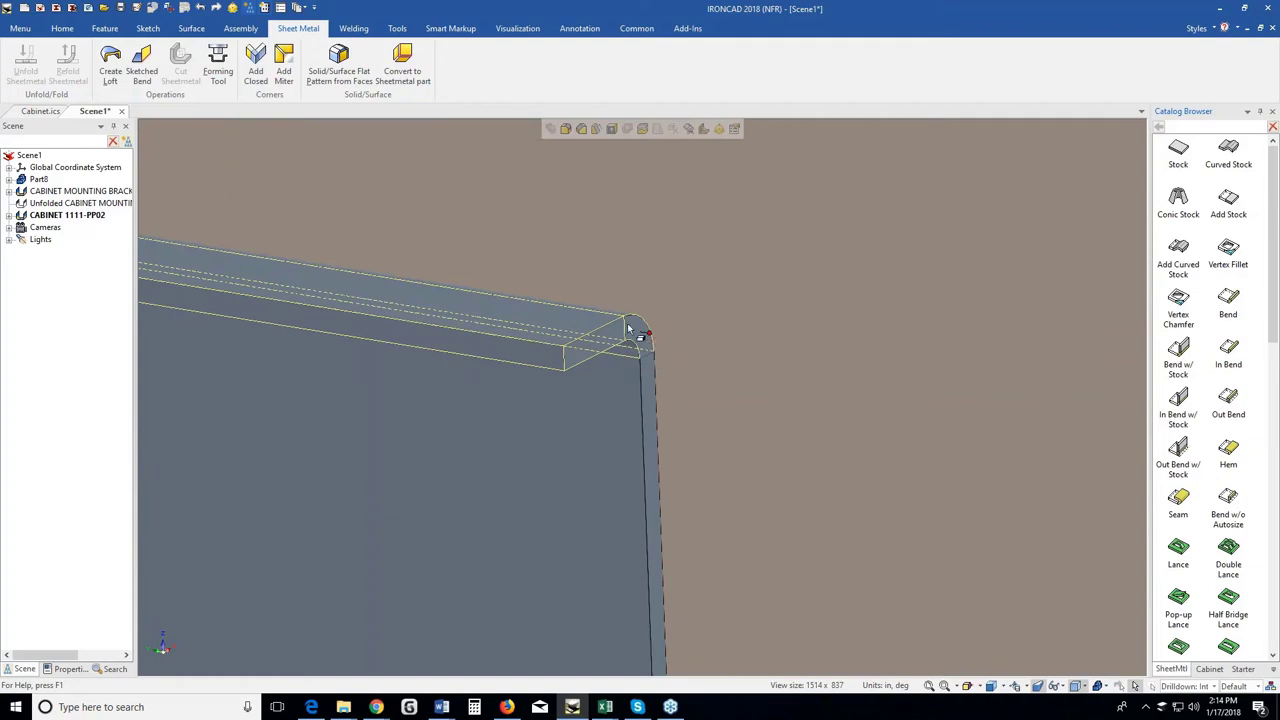
key("Delete")
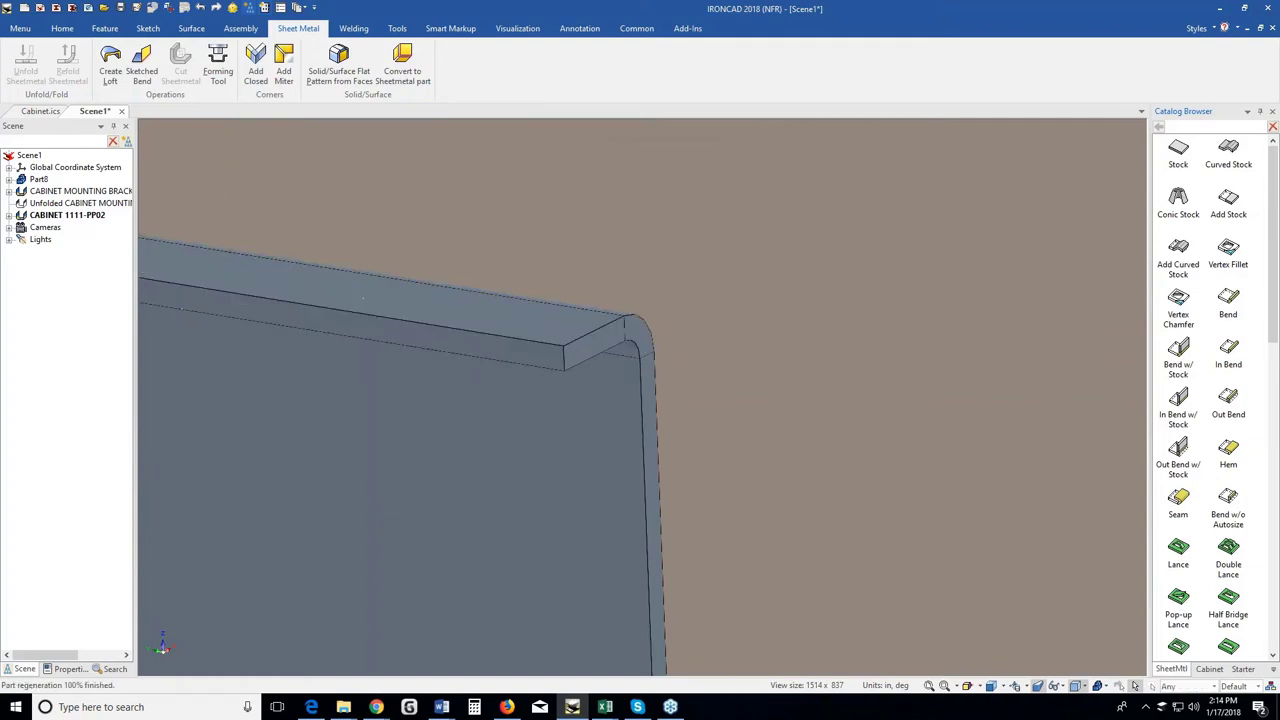
Add an In Bend along the cabinet sheet's upper edge.
left_click_drag(1231, 352, 630, 368)
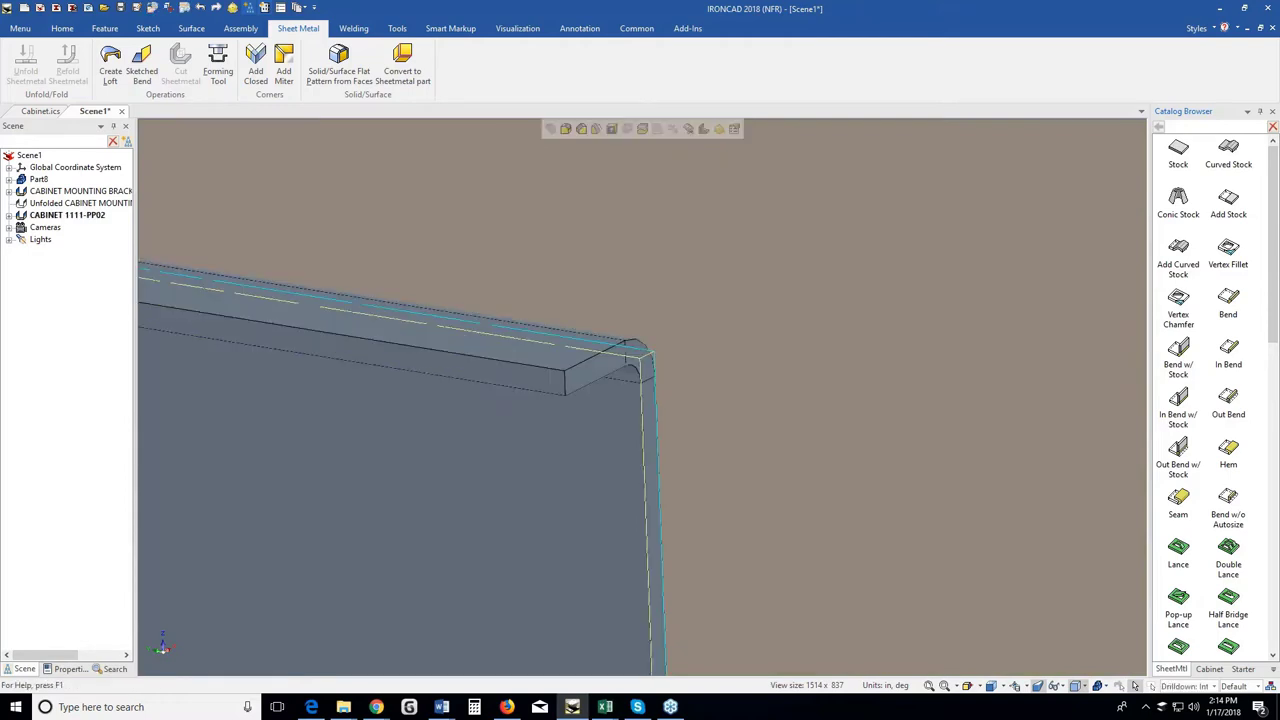
middle_click_drag(631, 468, 729, 369)
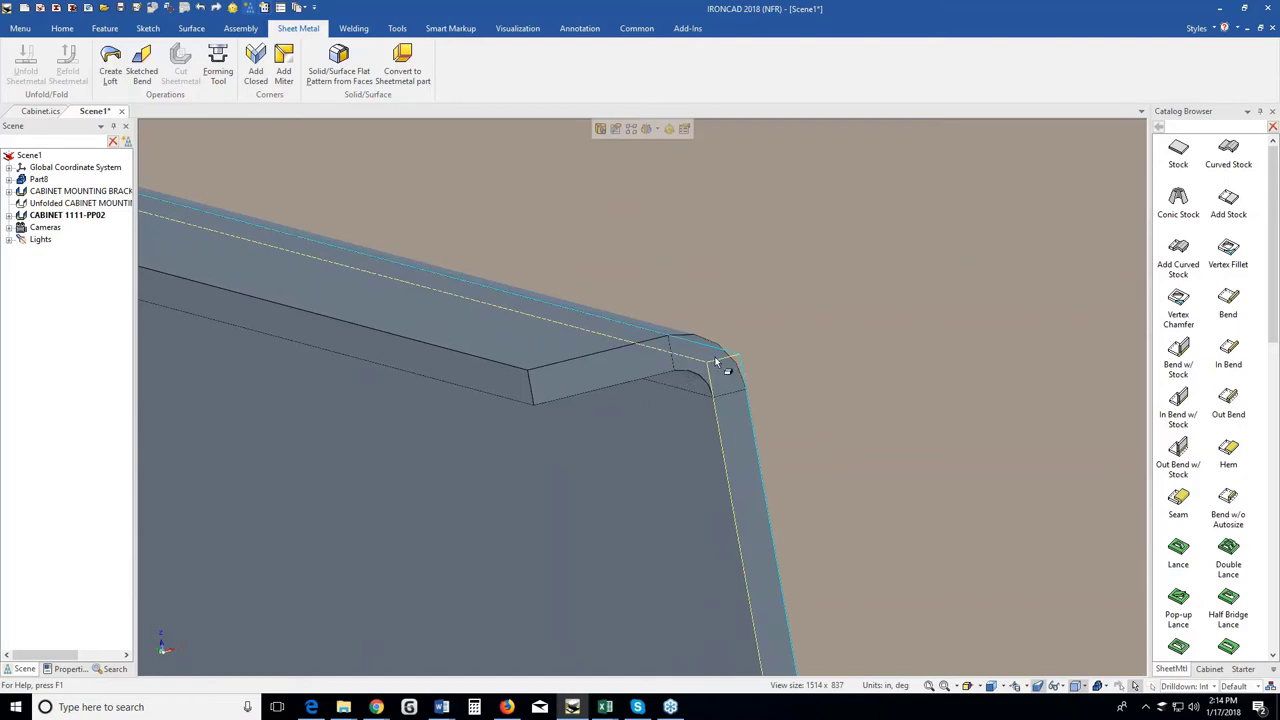
Try an Out Bend along the cabinet sheet's upper edge and undo it.
middle_click_drag(727, 370, 714, 440)
left_click_drag(1227, 404, 688, 376)
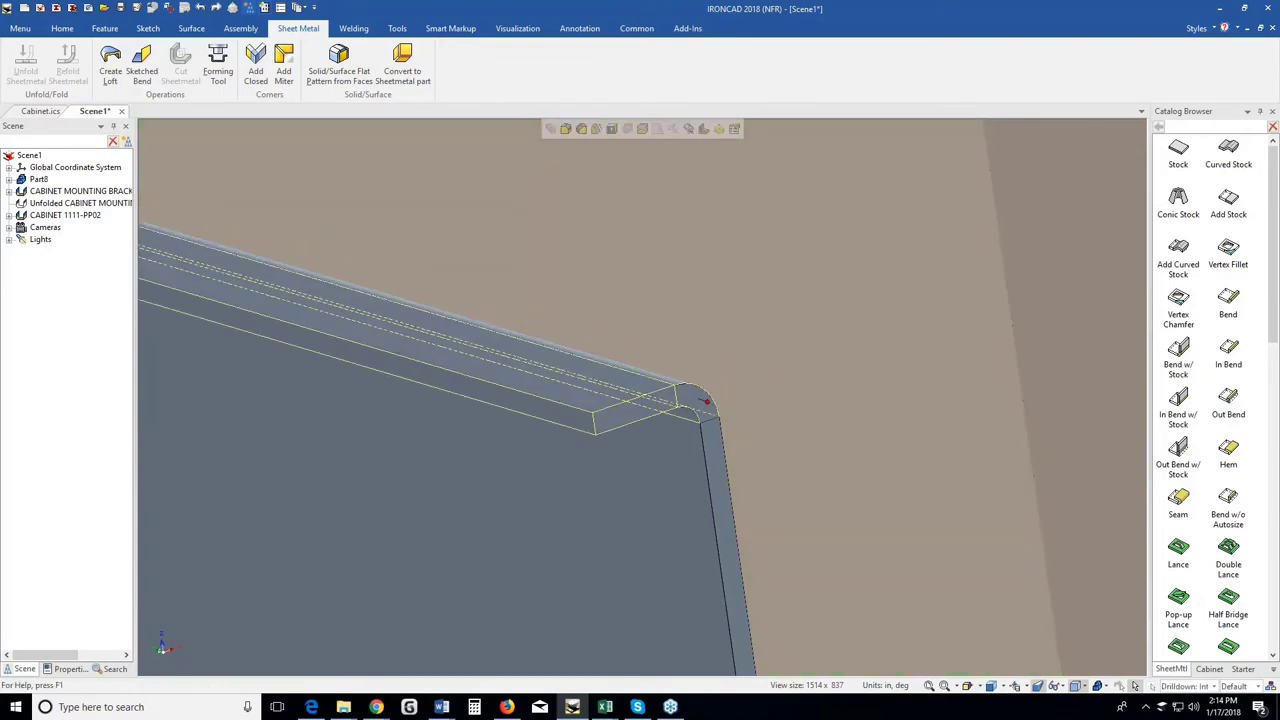
left_click(678, 498)
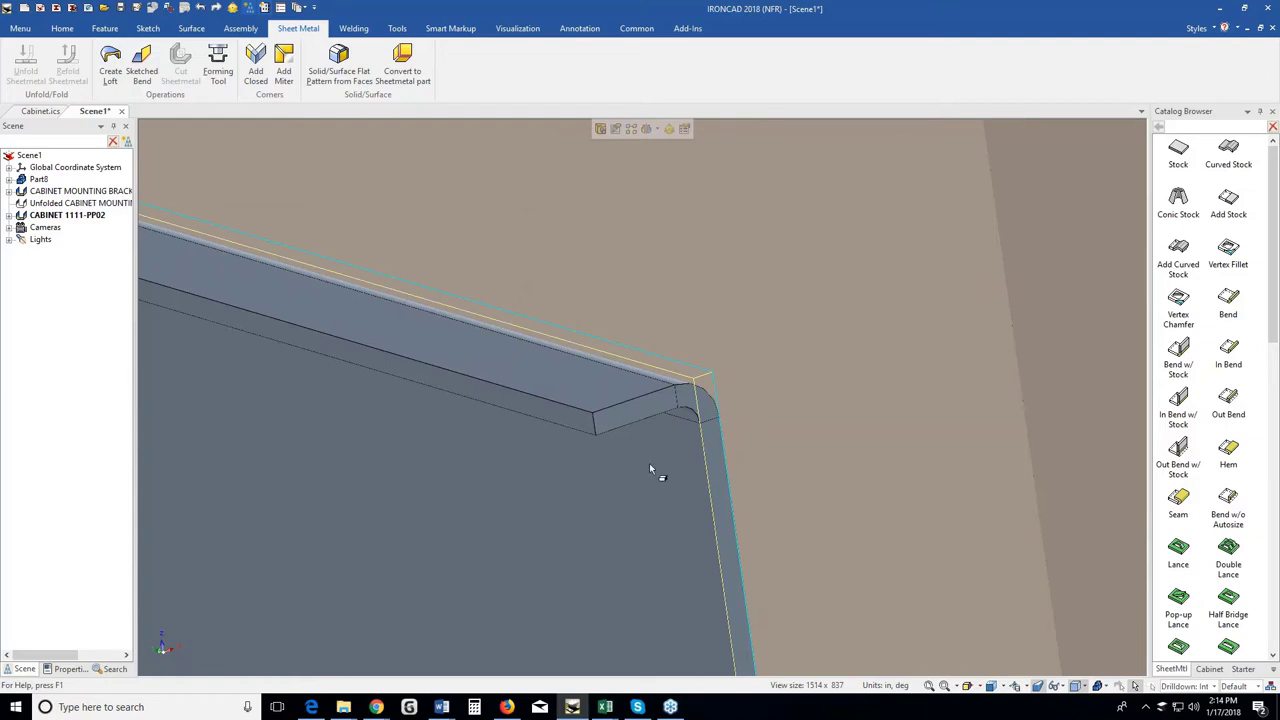
middle_click_drag(654, 471, 588, 452)
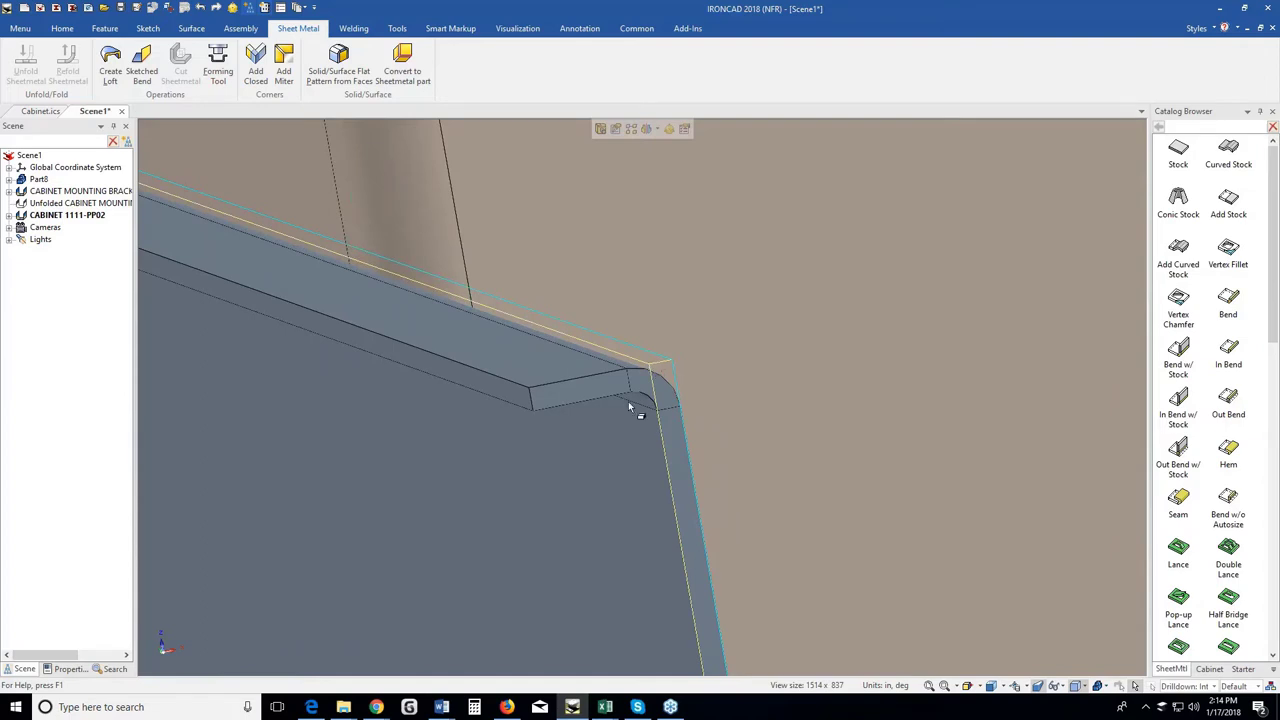
mouse_move(630, 405)
middle_mouse_down()
mouse_move(626, 431)
mouse_move(640, 437)
mouse_move(651, 394)
middle_mouse_up()
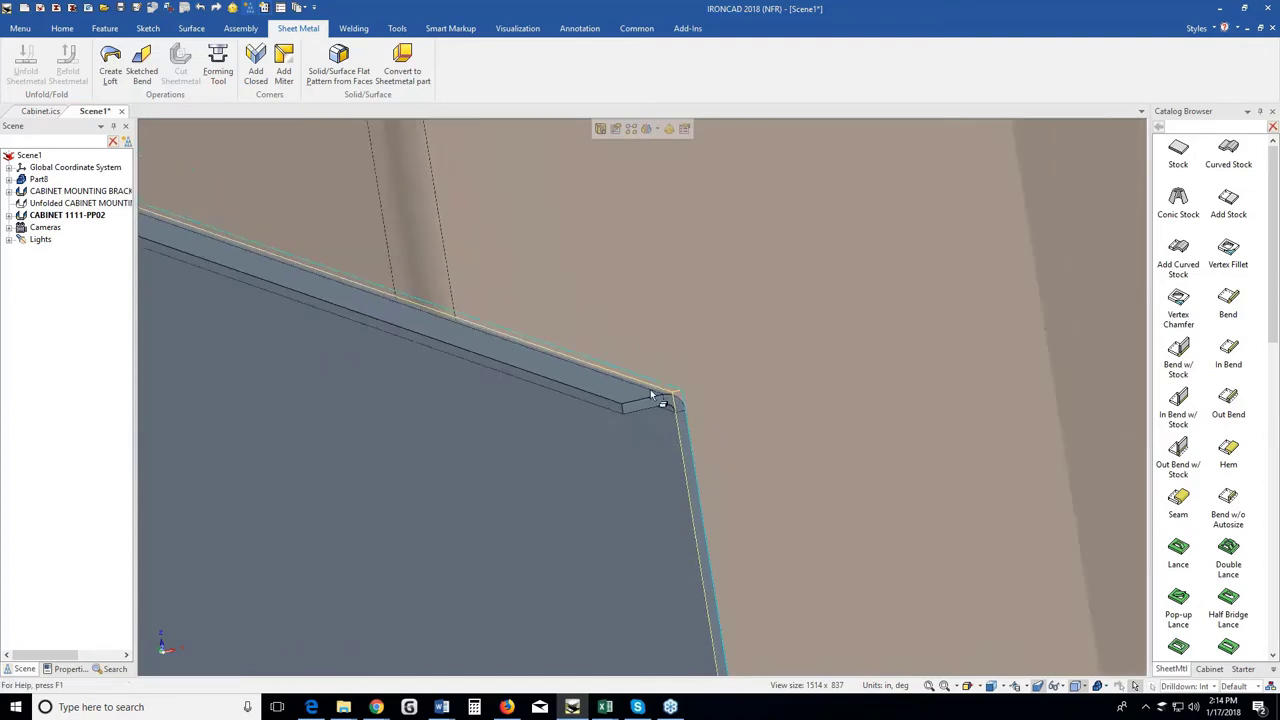
left_click(651, 396)
key("ctrl+z")
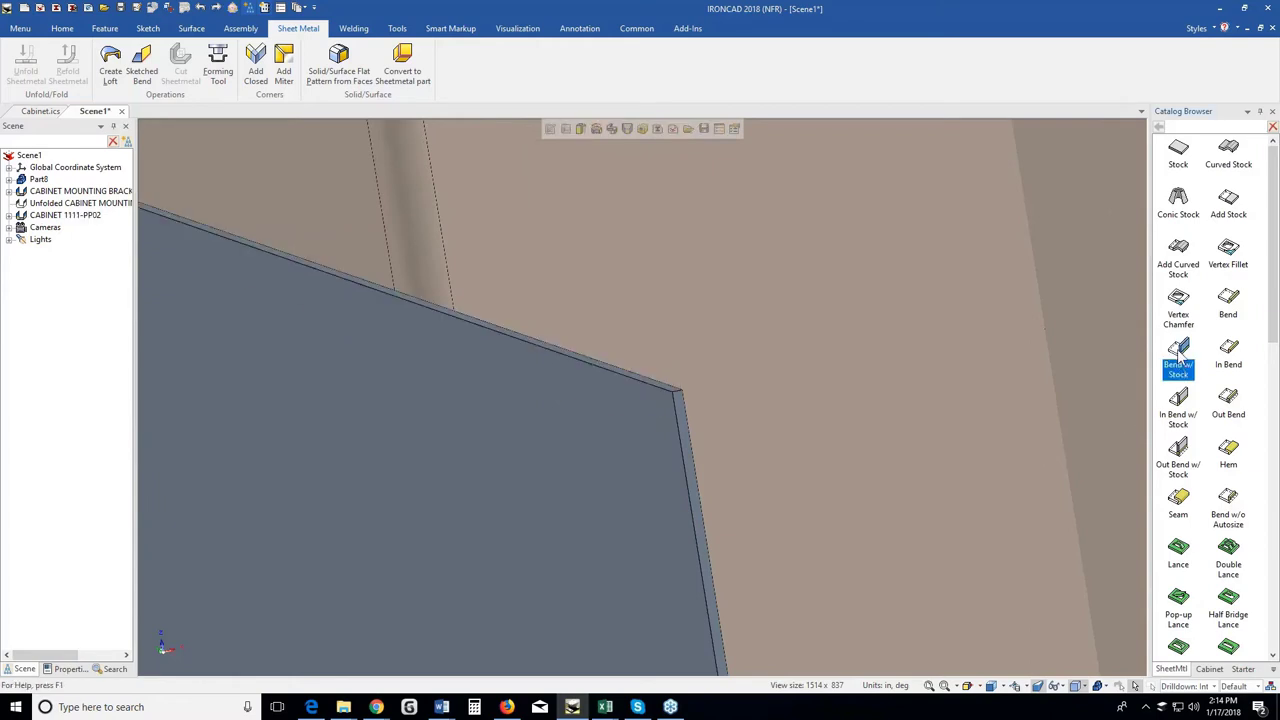
Add an Out Bend w/ Stock along the cabinet sheet's upper edge and inspect its Add Stock and Bend features.
left_click(1178, 446)
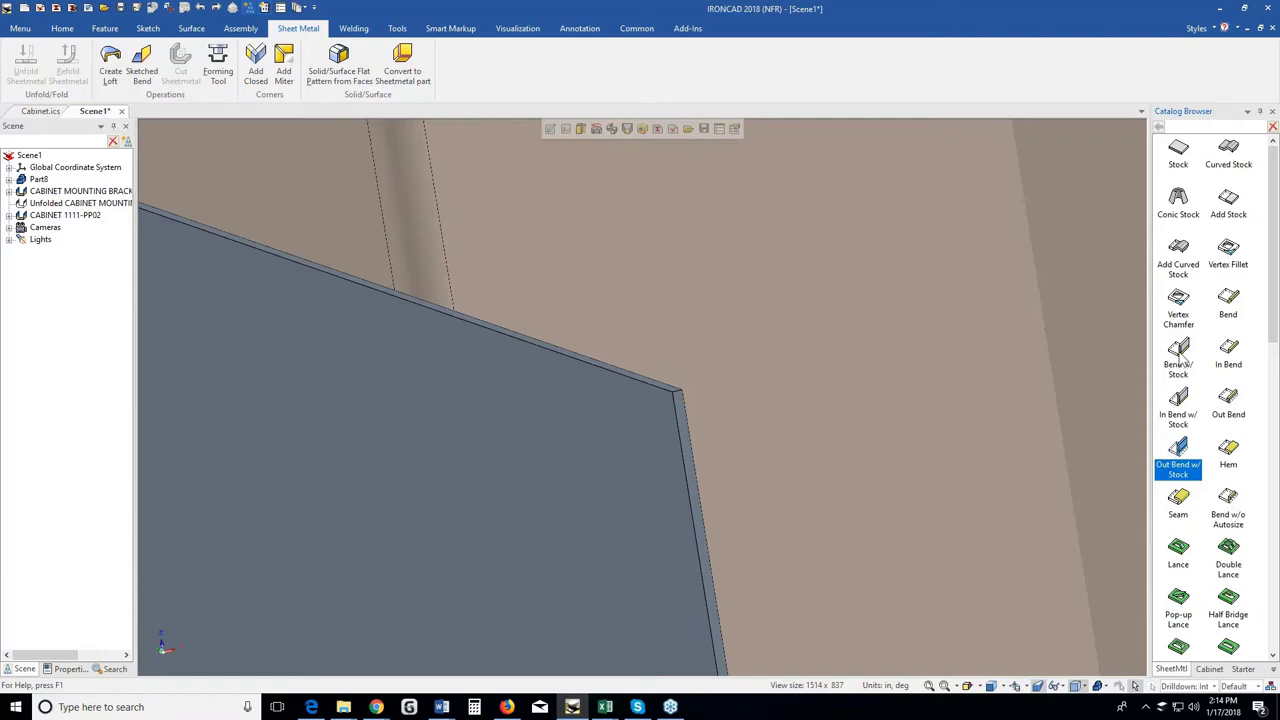
left_click_drag(1180, 450, 640, 382)
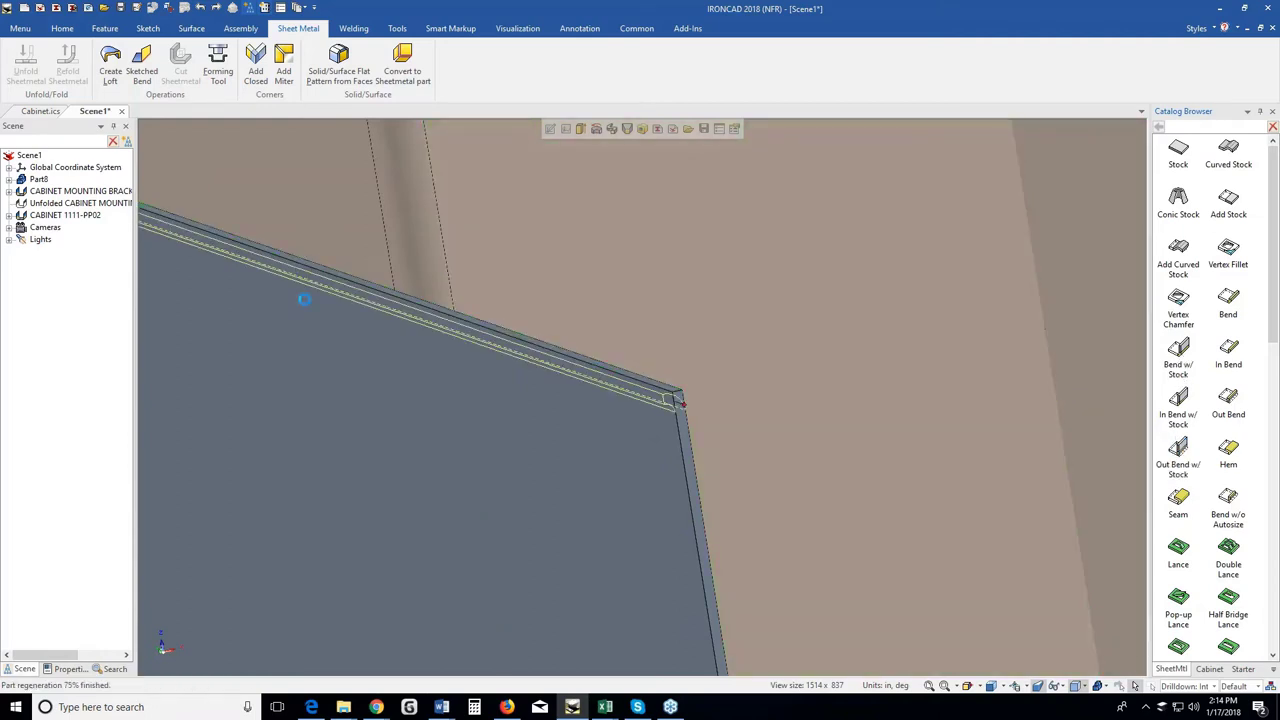
left_click(9, 215)
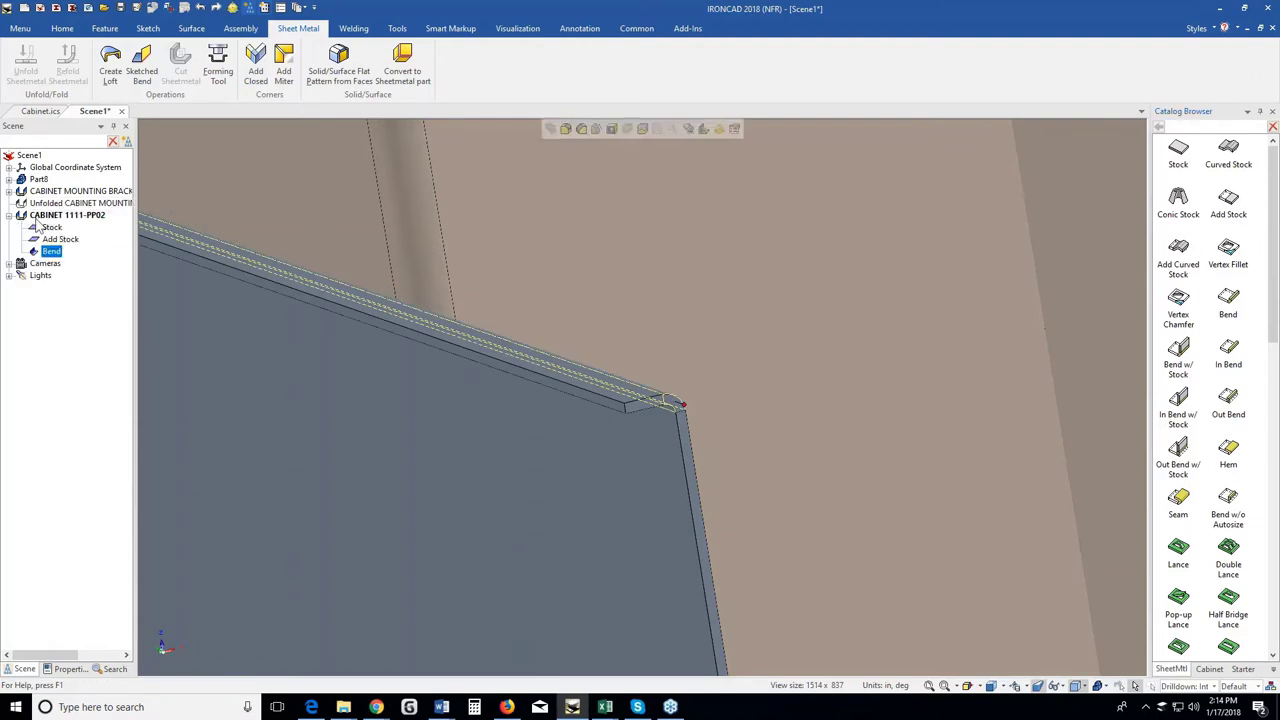
left_click(58, 240)
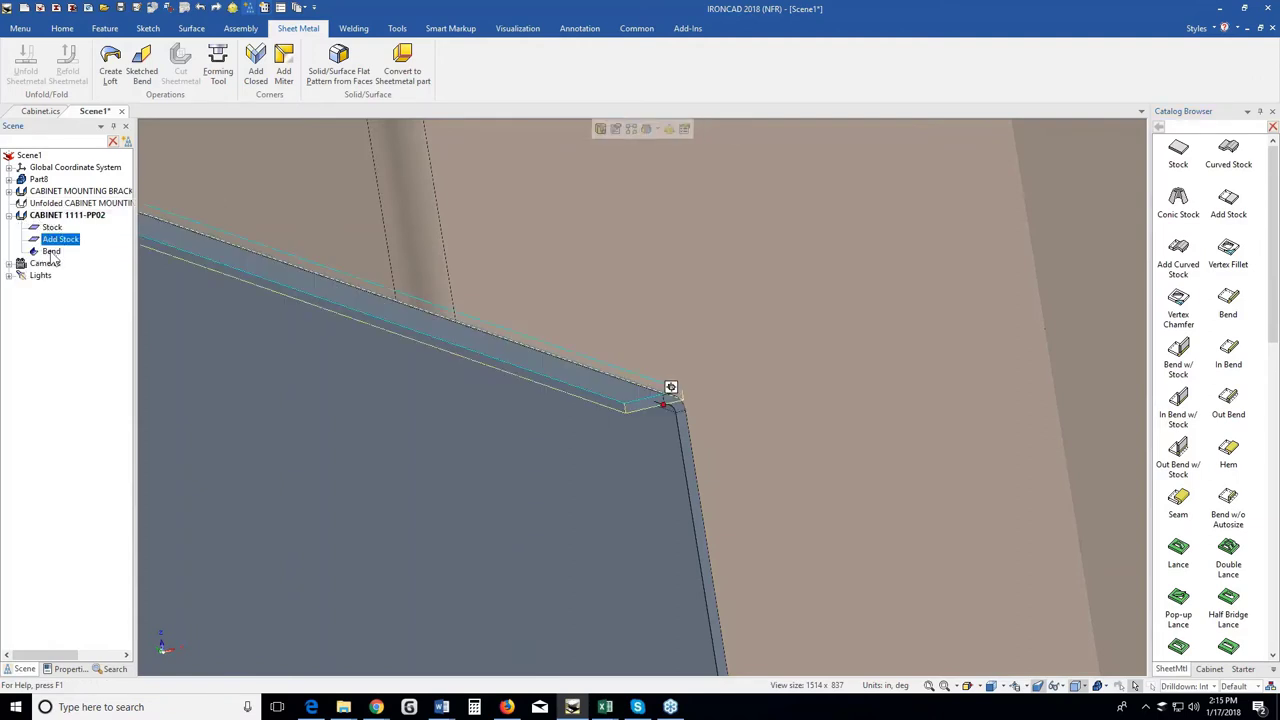
left_click(50, 251)
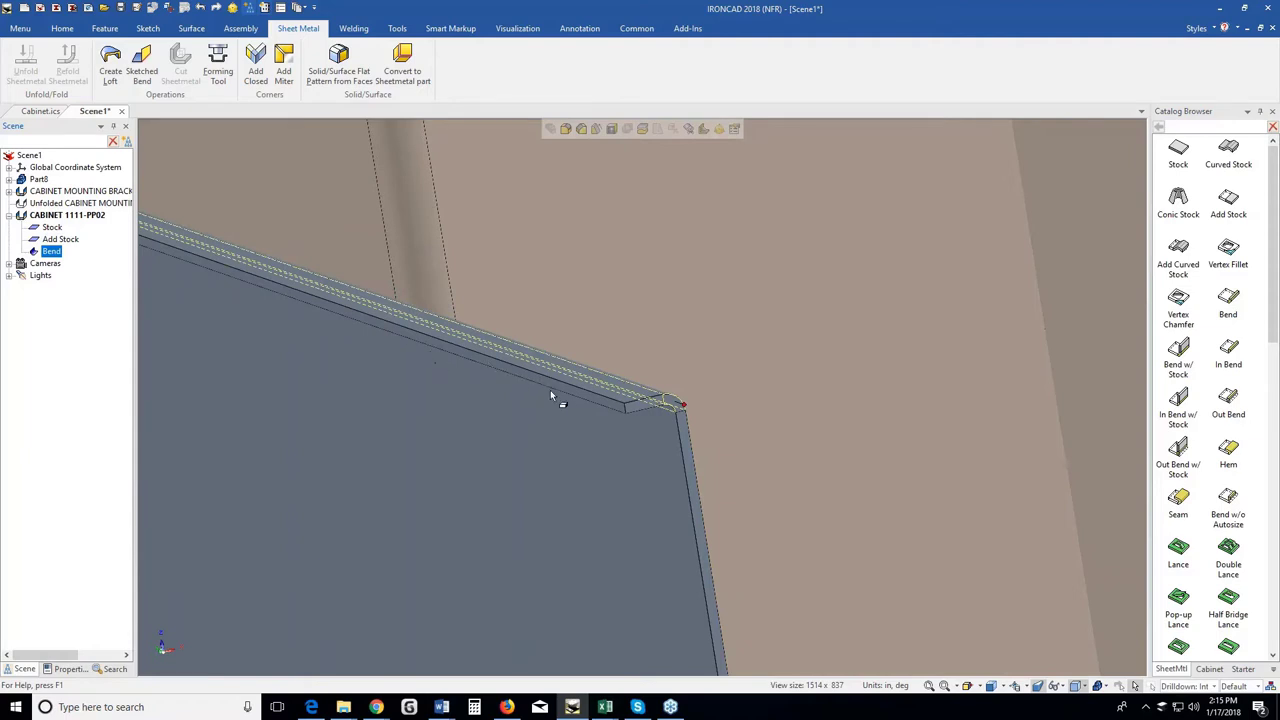
Edit the added stock's profile sketch, moving its outer end corner inward along the flange to give the end a slanted edge.
middle_click_drag(556, 398, 674, 506)
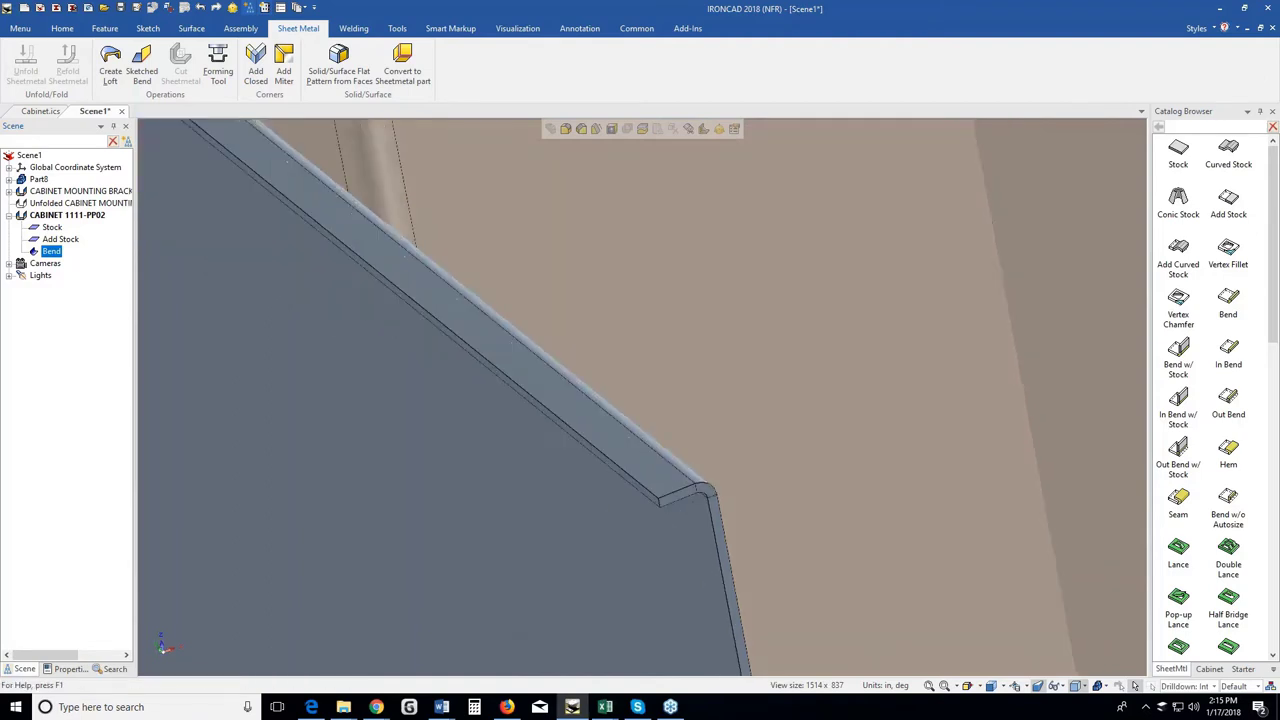
left_click(661, 492)
left_click(617, 131)
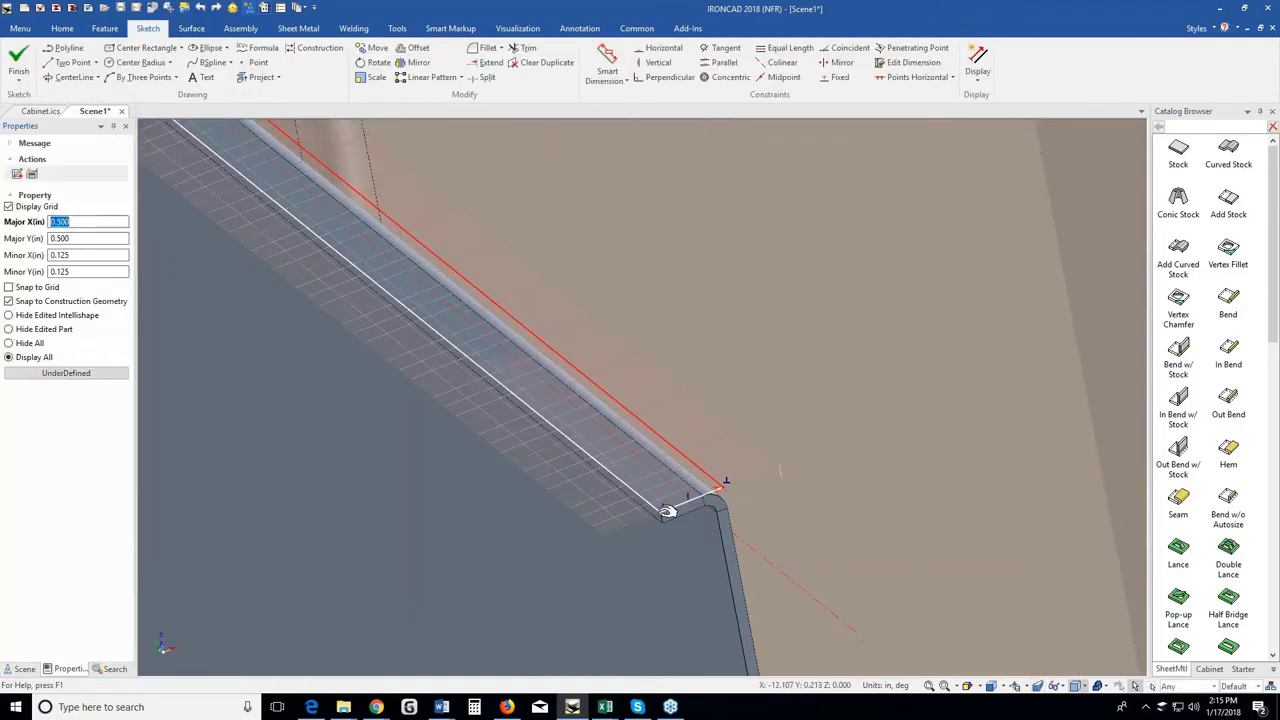
left_click_drag(661, 512, 608, 470)
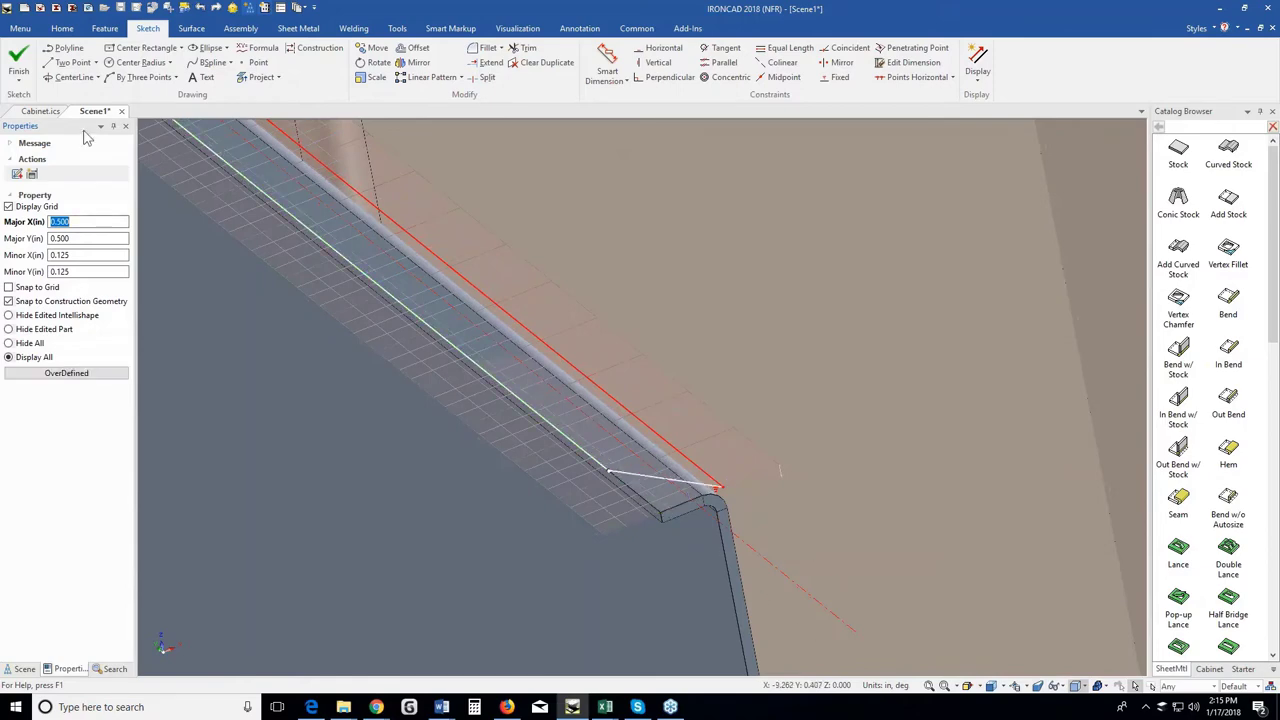
left_click(18, 60)
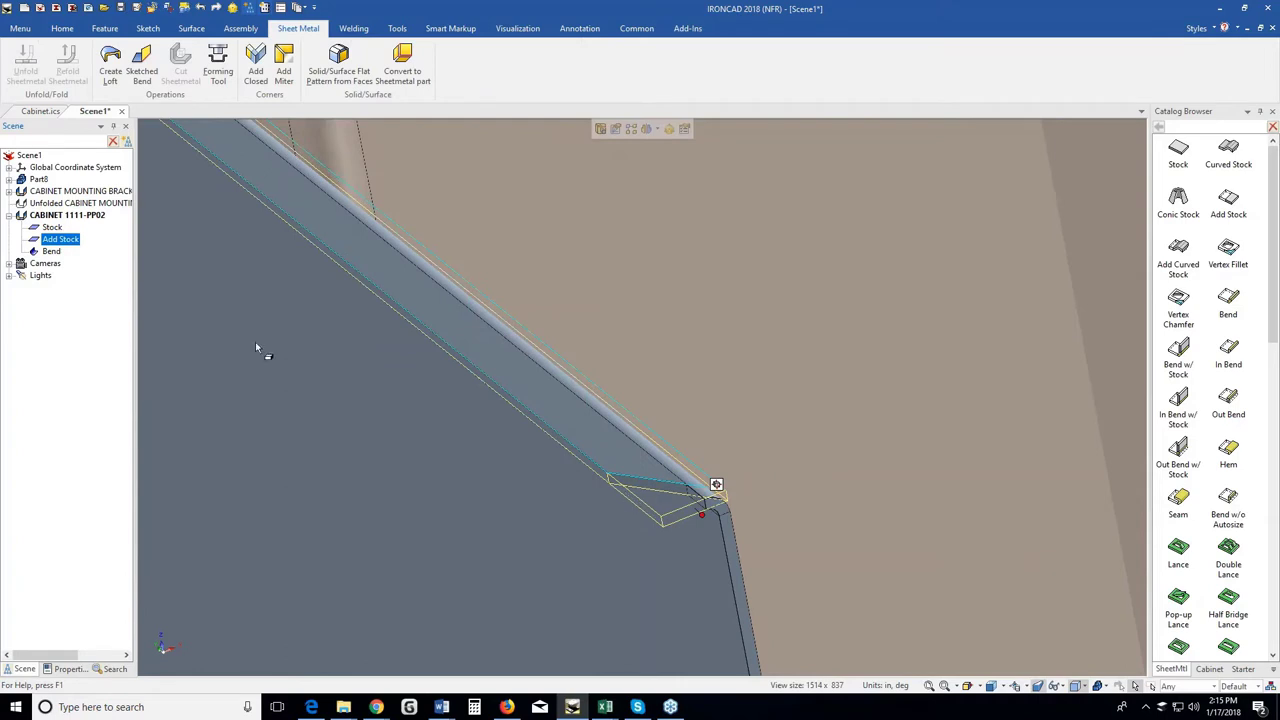
Delete the Add Stock and Bend features from the cabinet part.
left_click(55, 251)
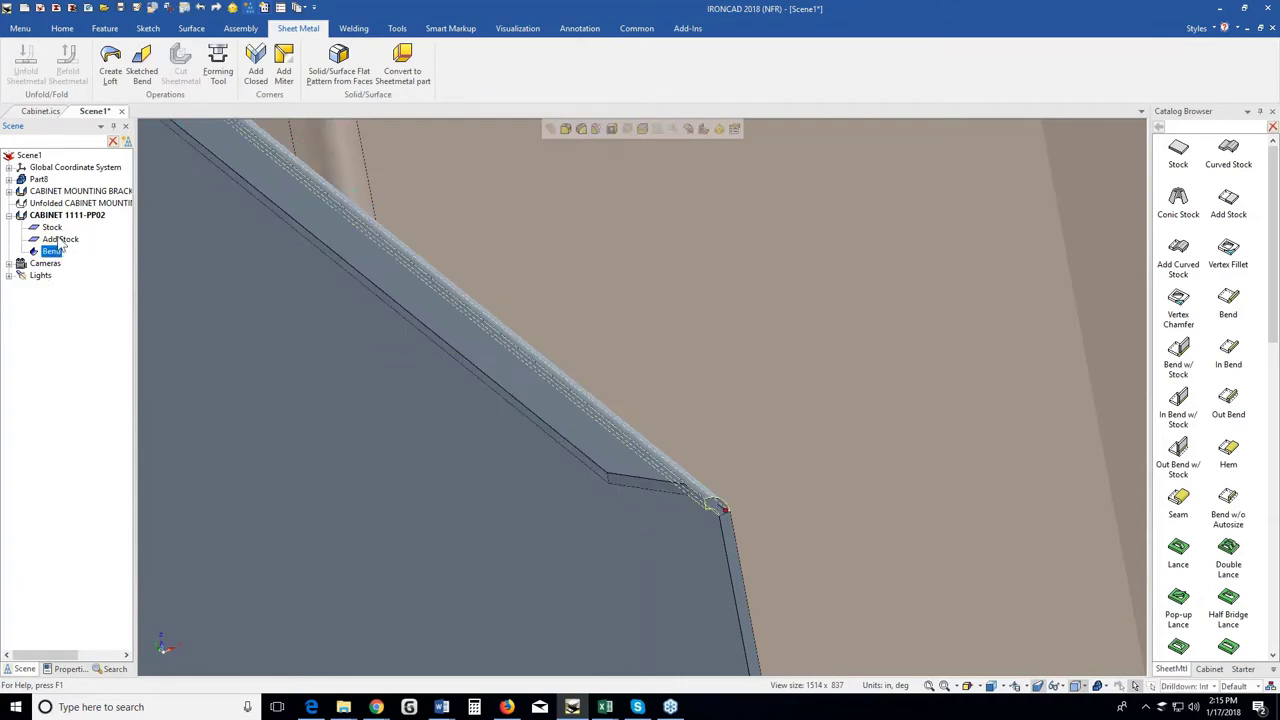
left_click(60, 241)
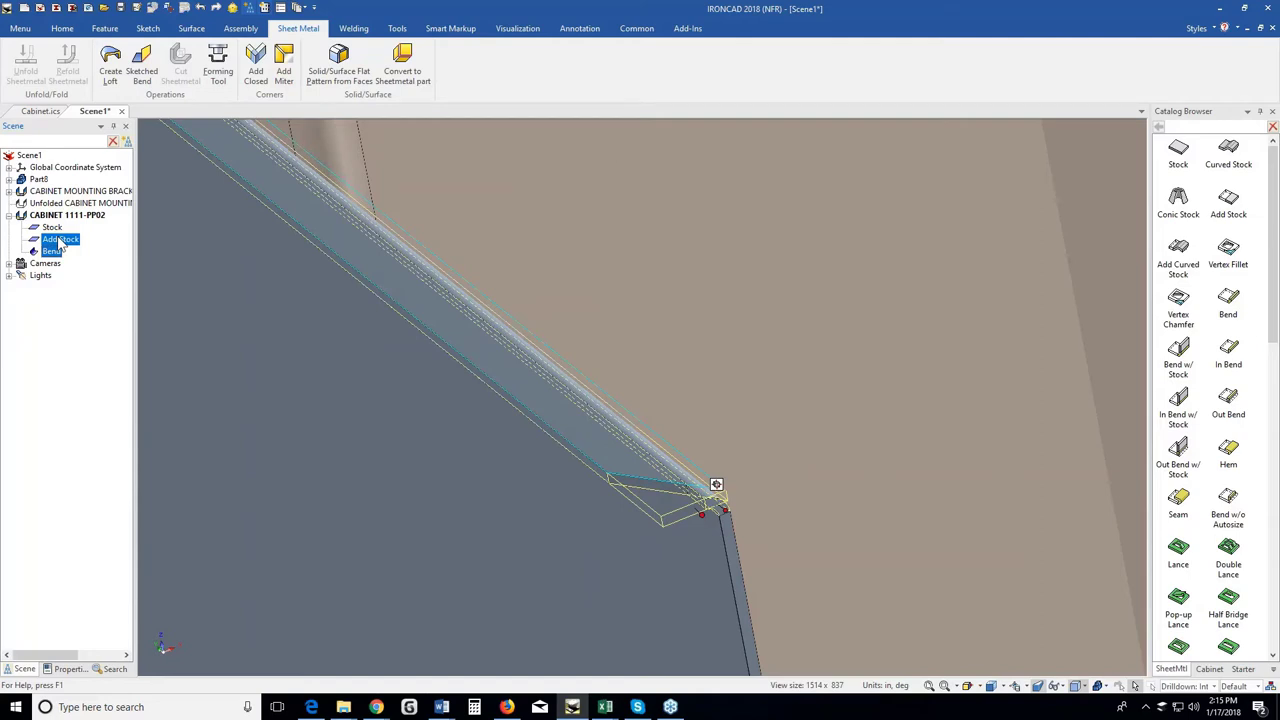
key("Delete")
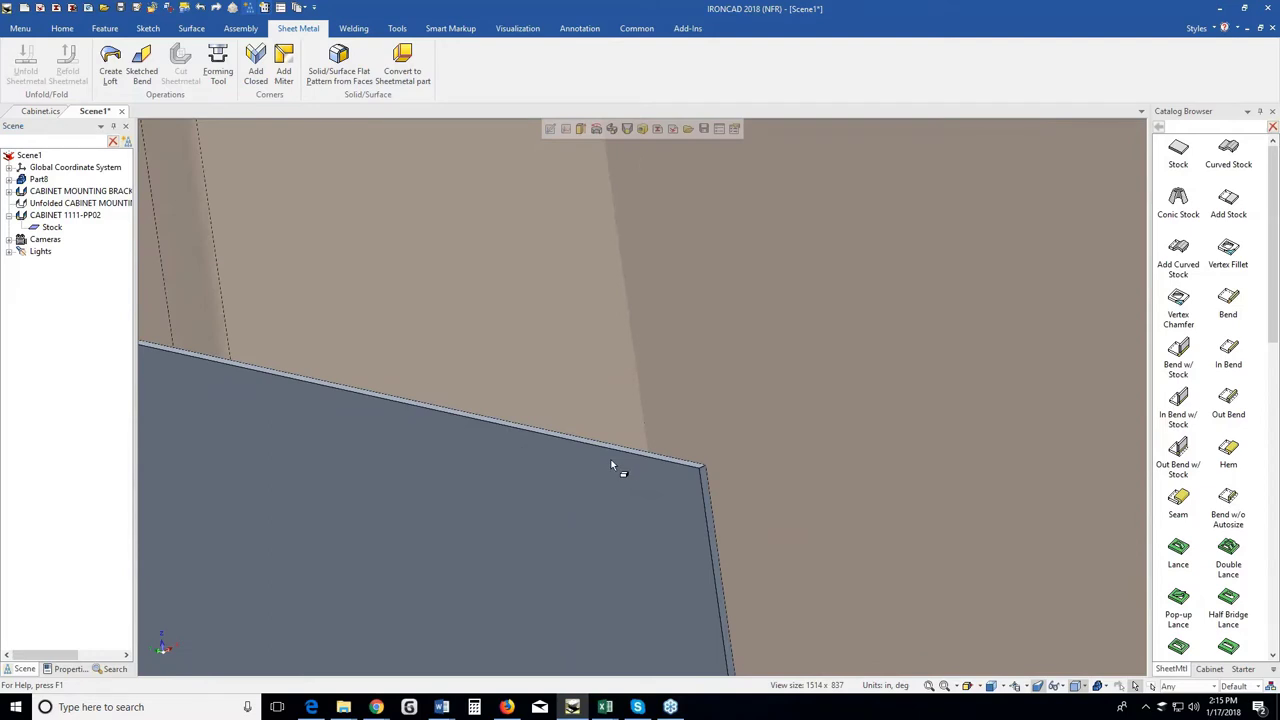
Add a plain Out Bend along the cabinet sheet's upper edge.
middle_click_drag(704, 512, 704, 536)
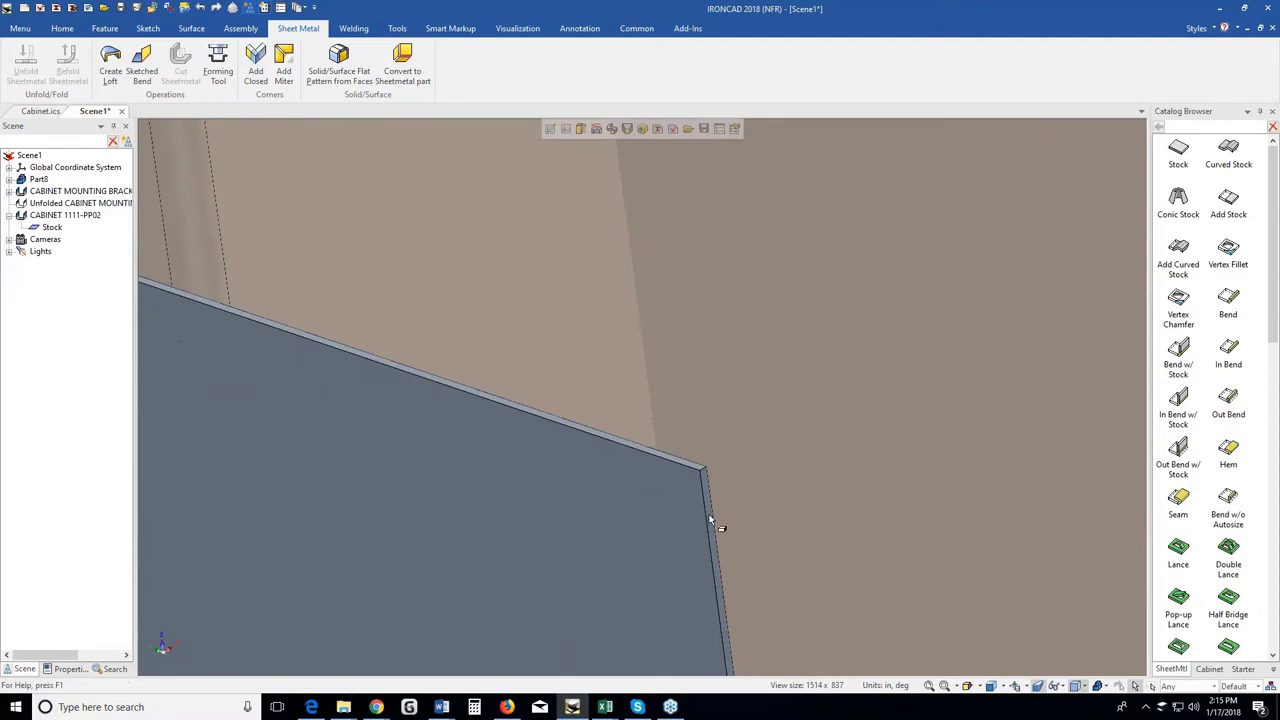
scroll(694, 454, "up", 1)
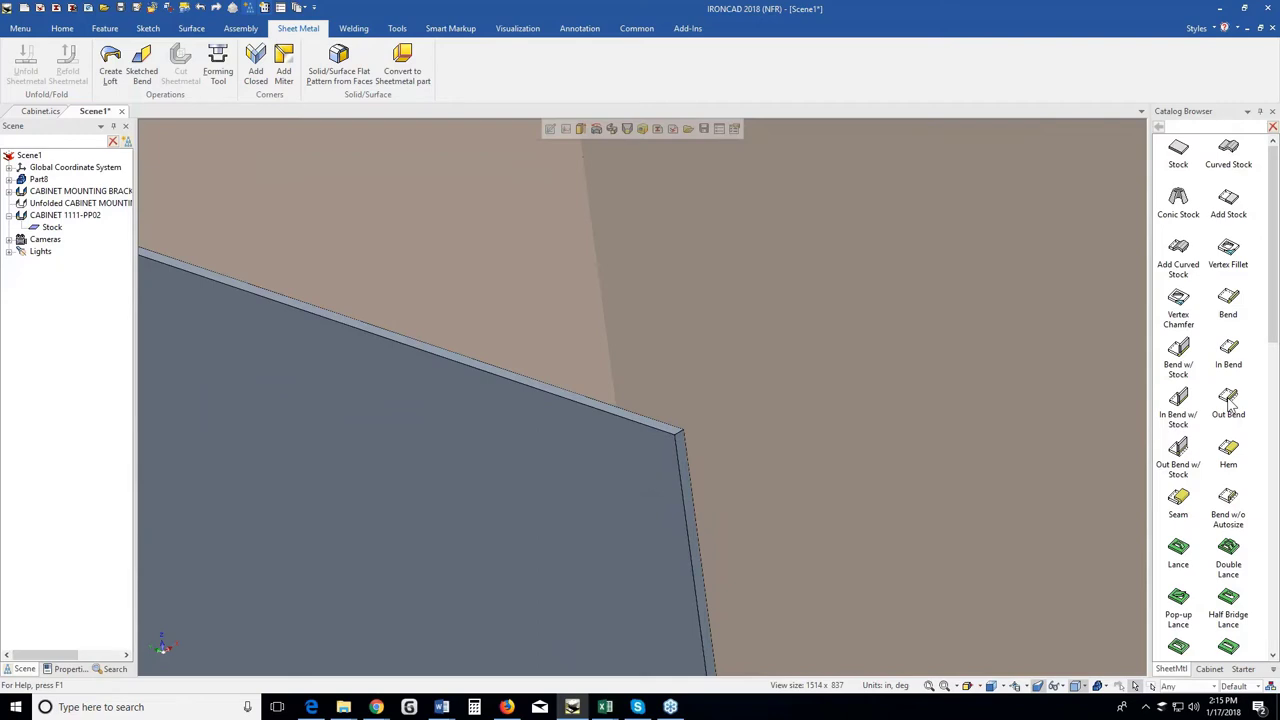
left_click_drag(1230, 402, 622, 404)
left_click_drag(600, 408, 594, 406)
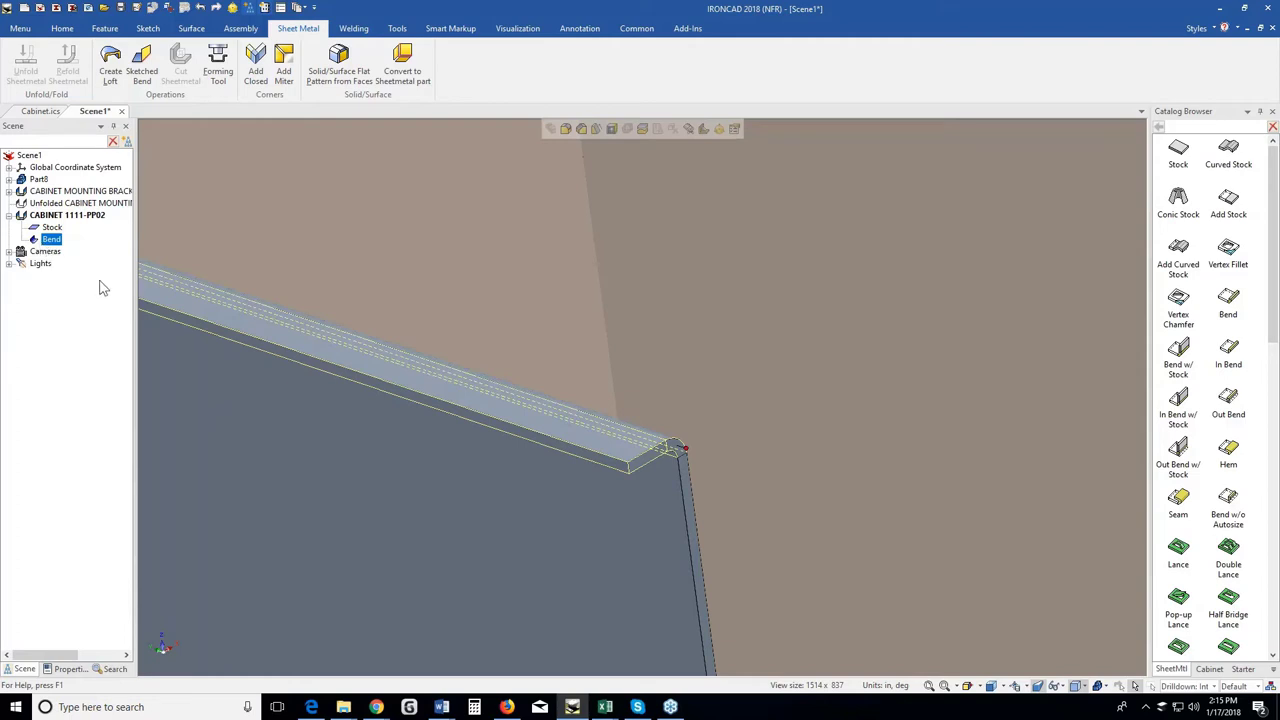
Set the upper edge bend's stock length to 10 in.
scroll(191, 336, "down", 3)
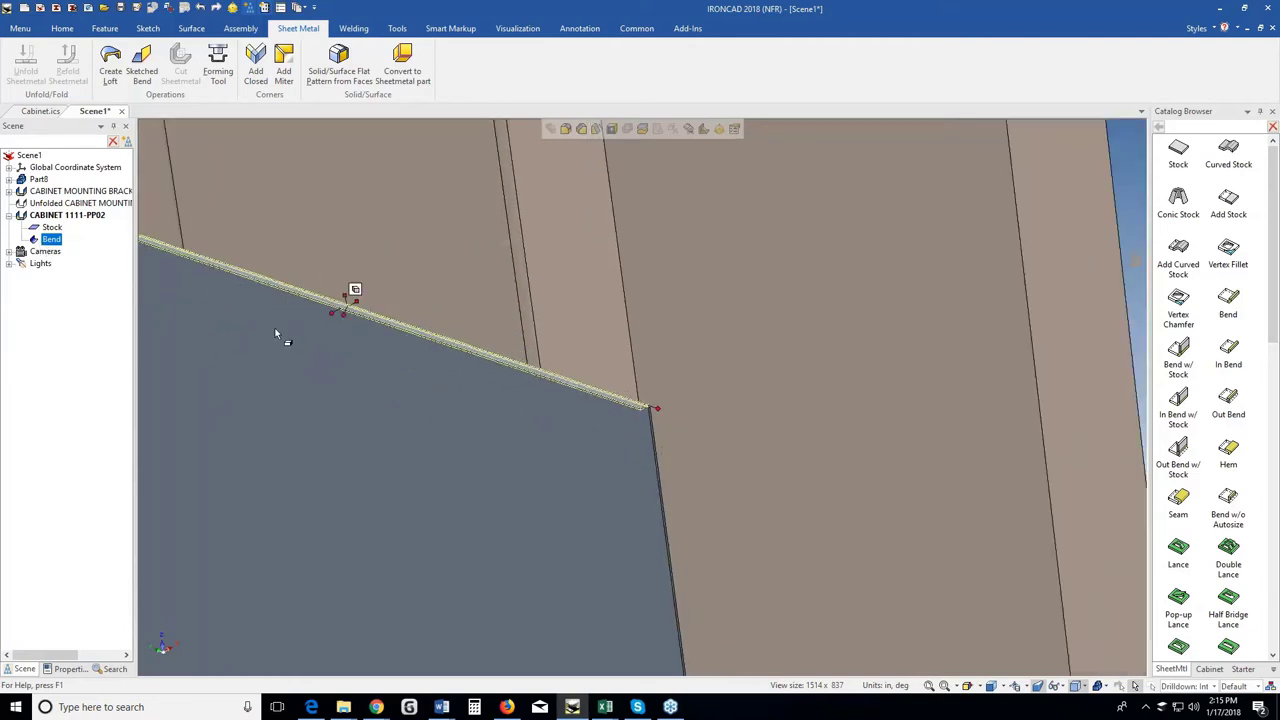
scroll(277, 334, "up", 2)
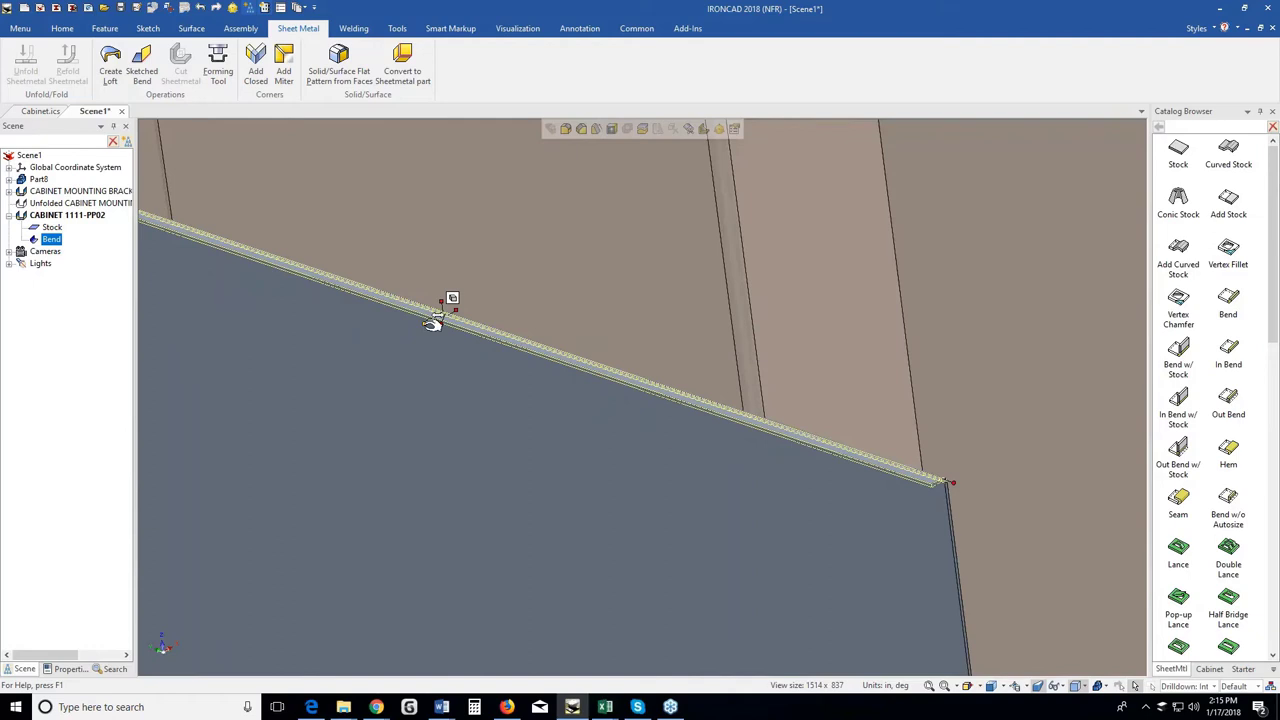
left_click(433, 322)
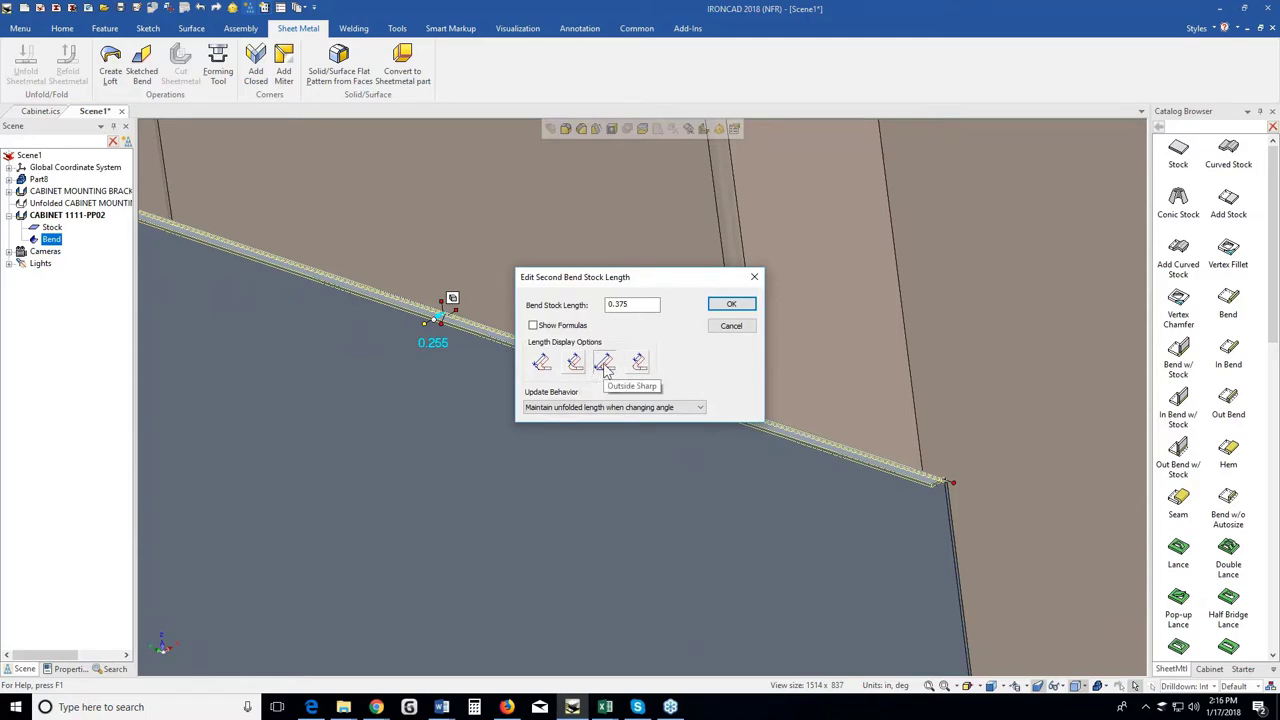
left_click_drag(630, 305, 614, 306)
type("10")
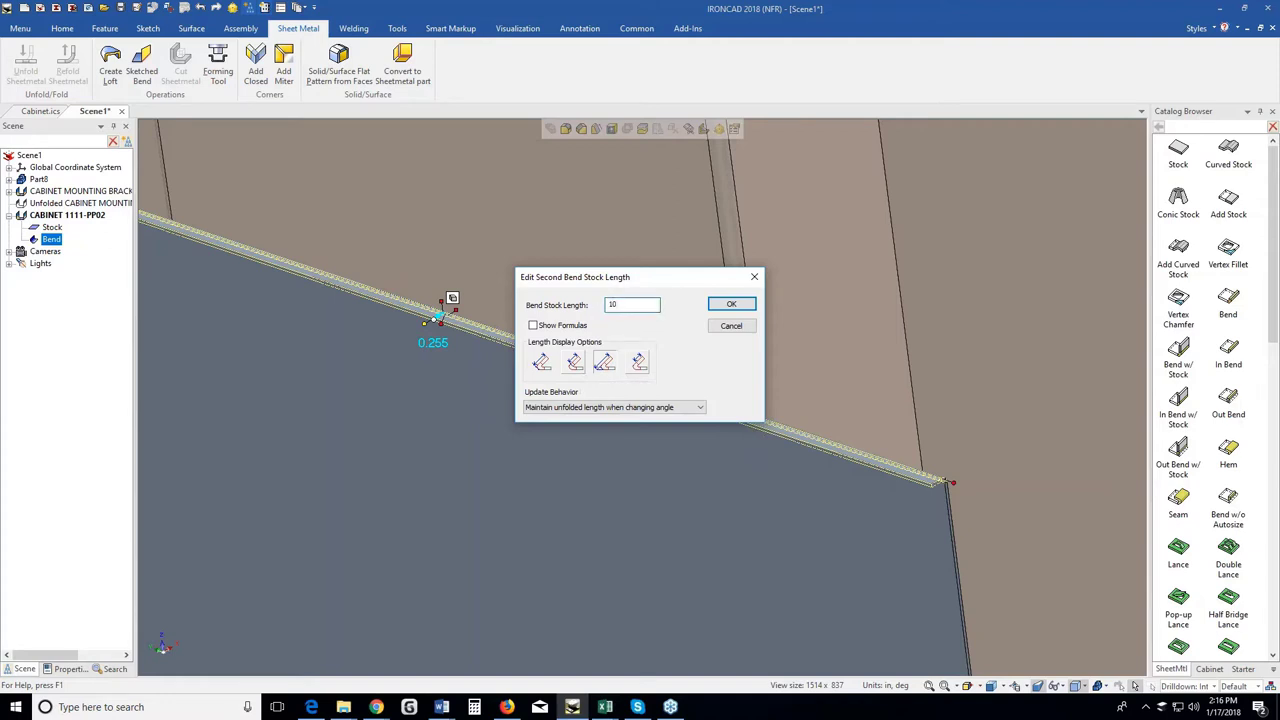
key("Return")
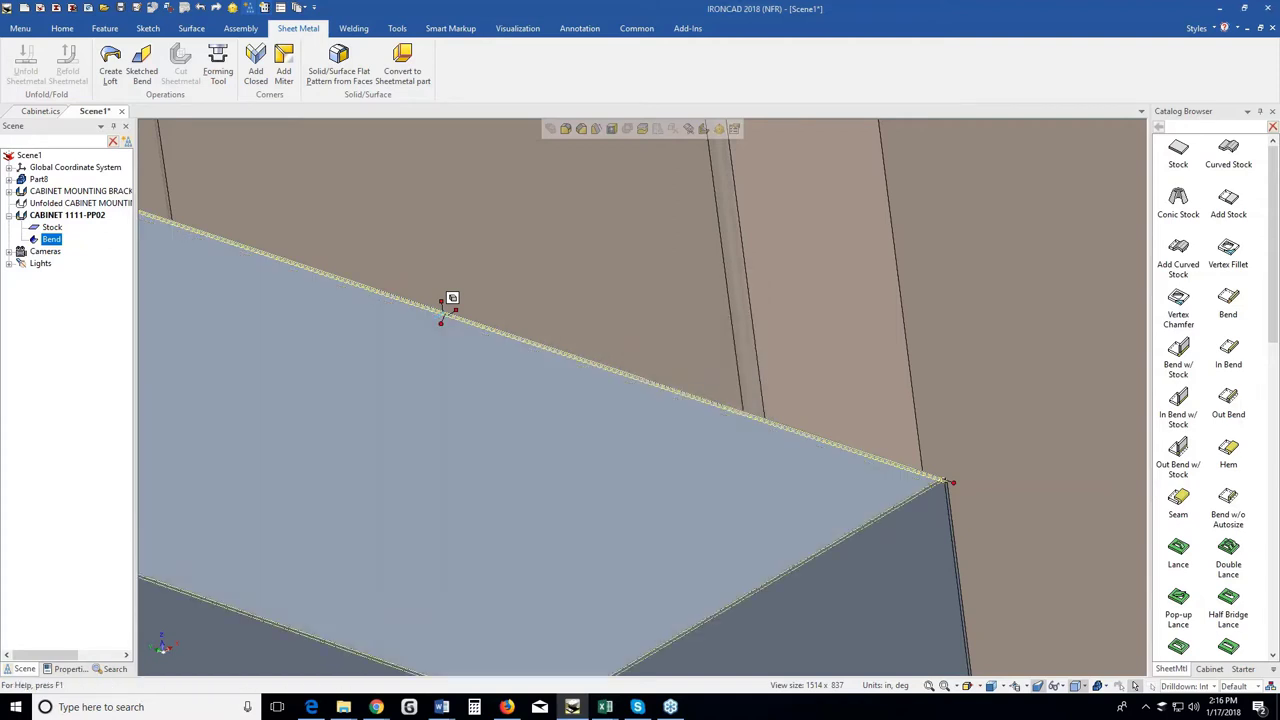
Try an Out Bend along the front edge of the cabinet's top flange and delete it.
scroll(598, 456, "down", 1)
middle_click_drag(598, 456, 623, 400)
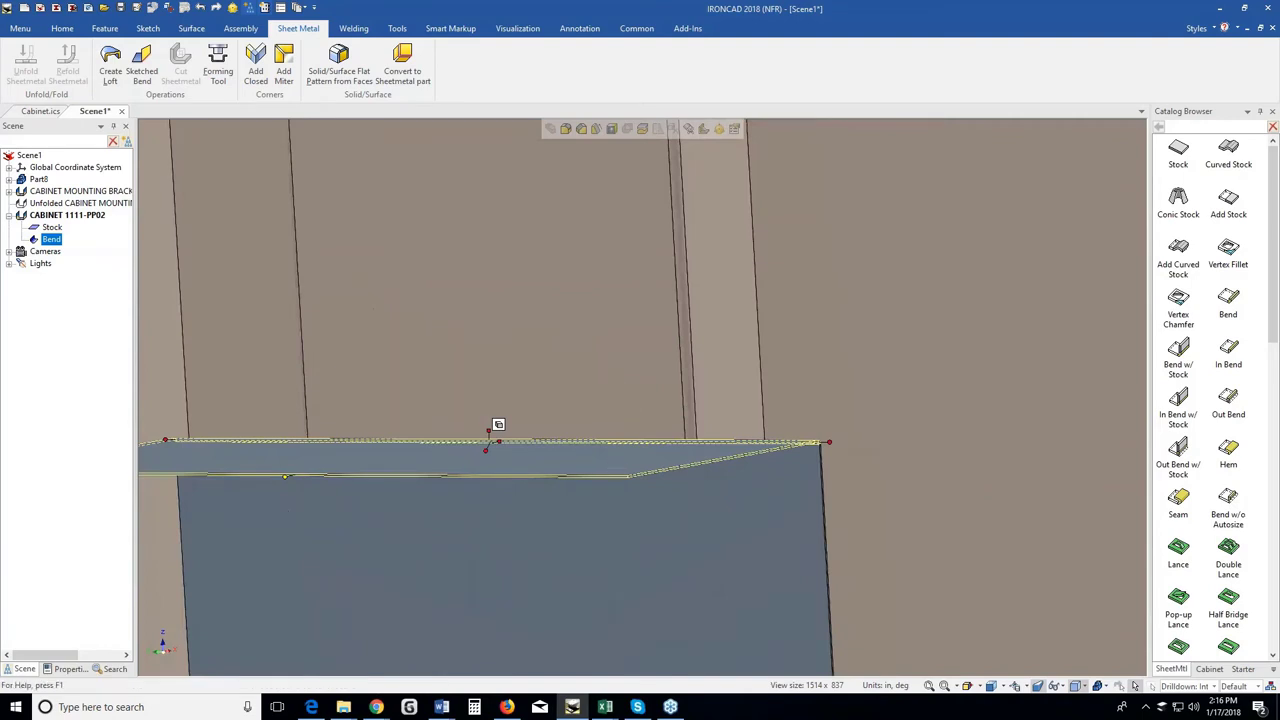
scroll(615, 470, "up", 2)
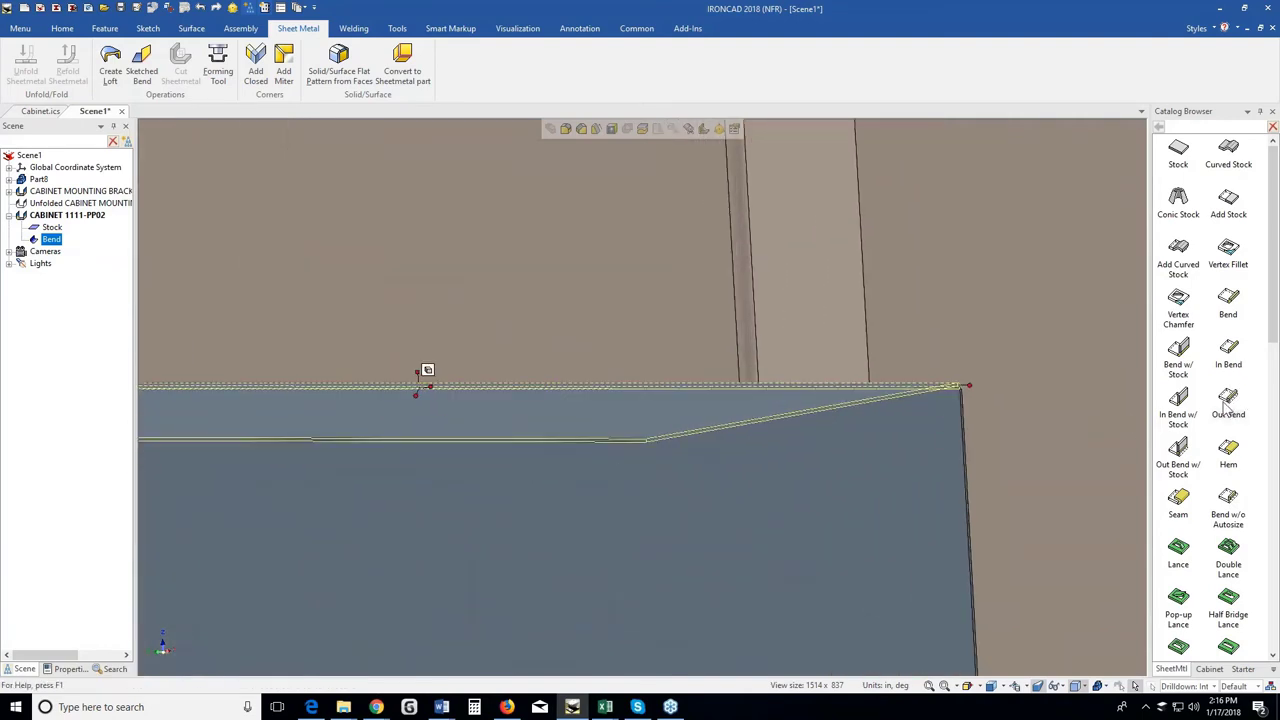
left_click_drag(1224, 402, 627, 441)
scroll(618, 451, "down", 2)
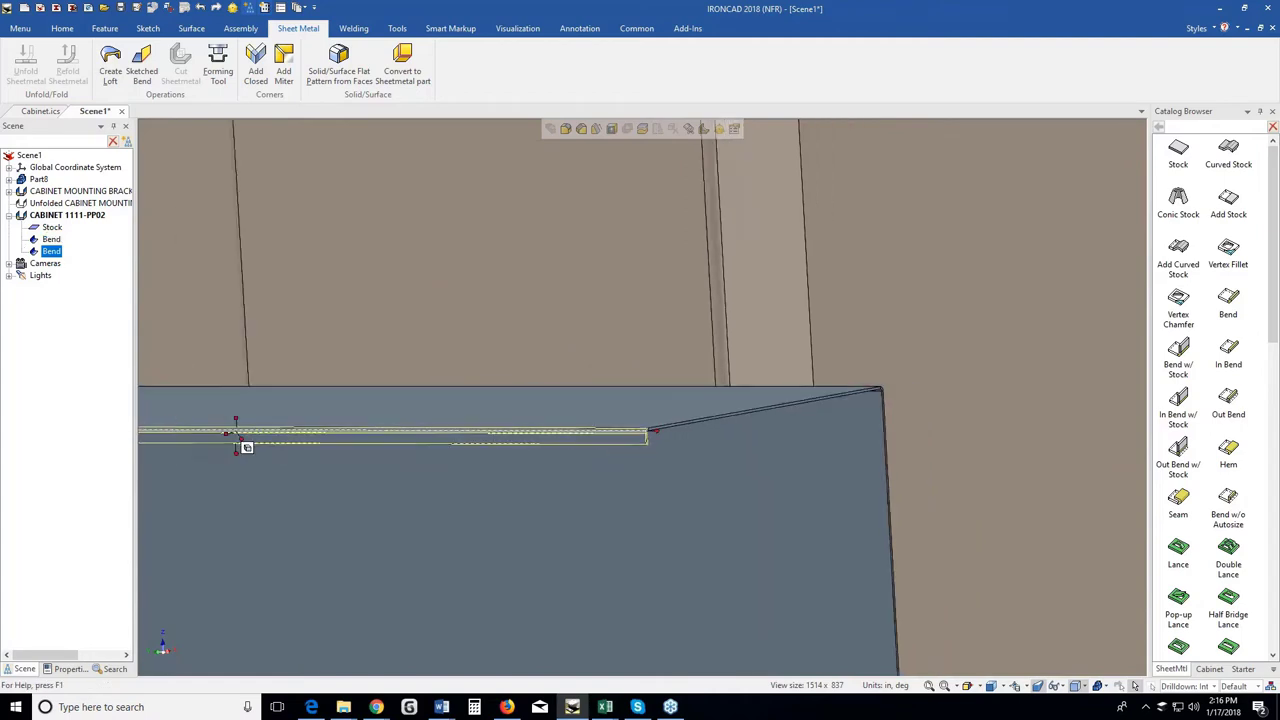
scroll(673, 431, "up", 2)
key("Delete")
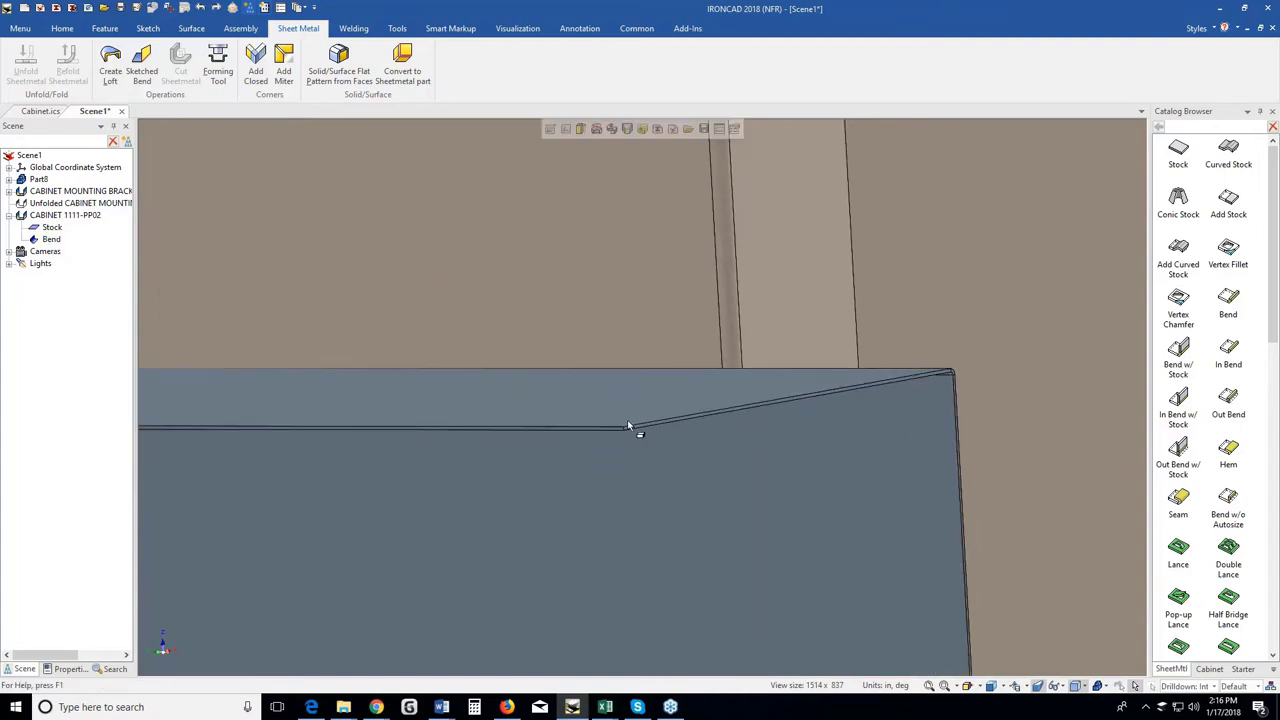
Try an upward Out Bend from the upper line of the top flange's front edge and undo it.
scroll(627, 420, "up", 2)
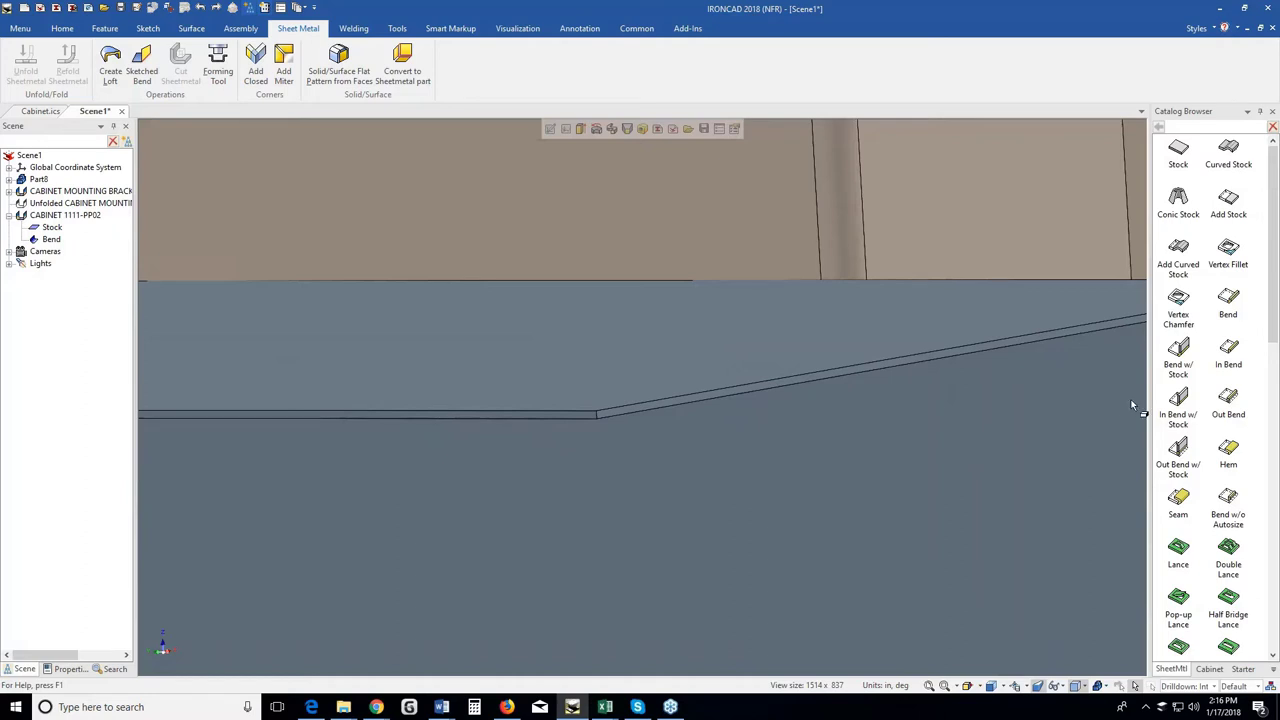
left_click_drag(1234, 398, 576, 406)
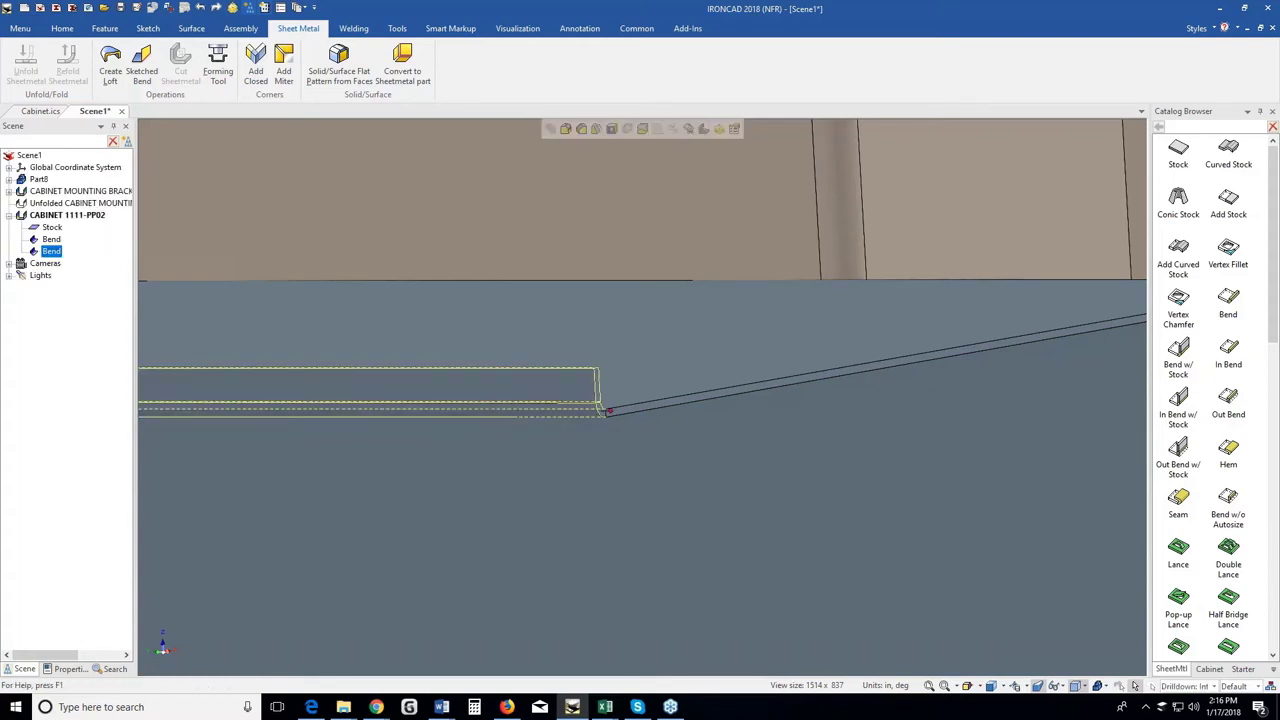
key("ctrl+z")
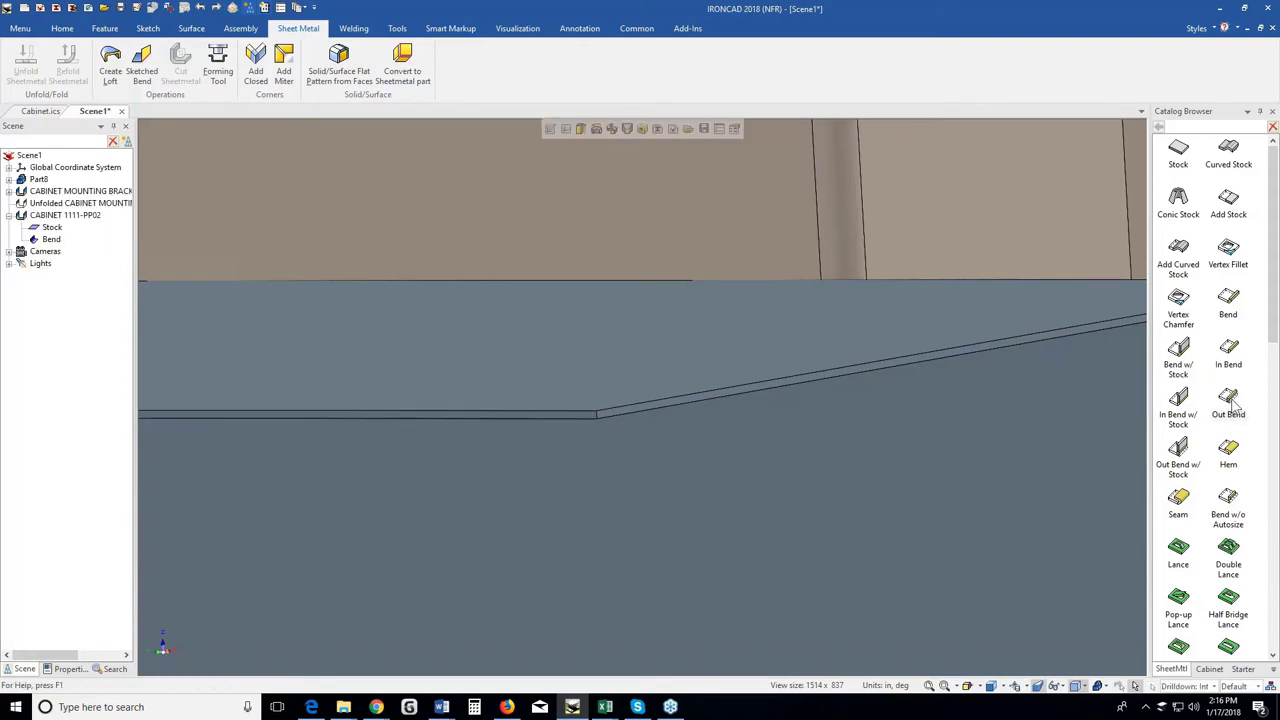
Add a downward Out Bend from the lower line of the top flange's front edge and lengthen its bend stock.
left_click_drag(1234, 400, 548, 450)
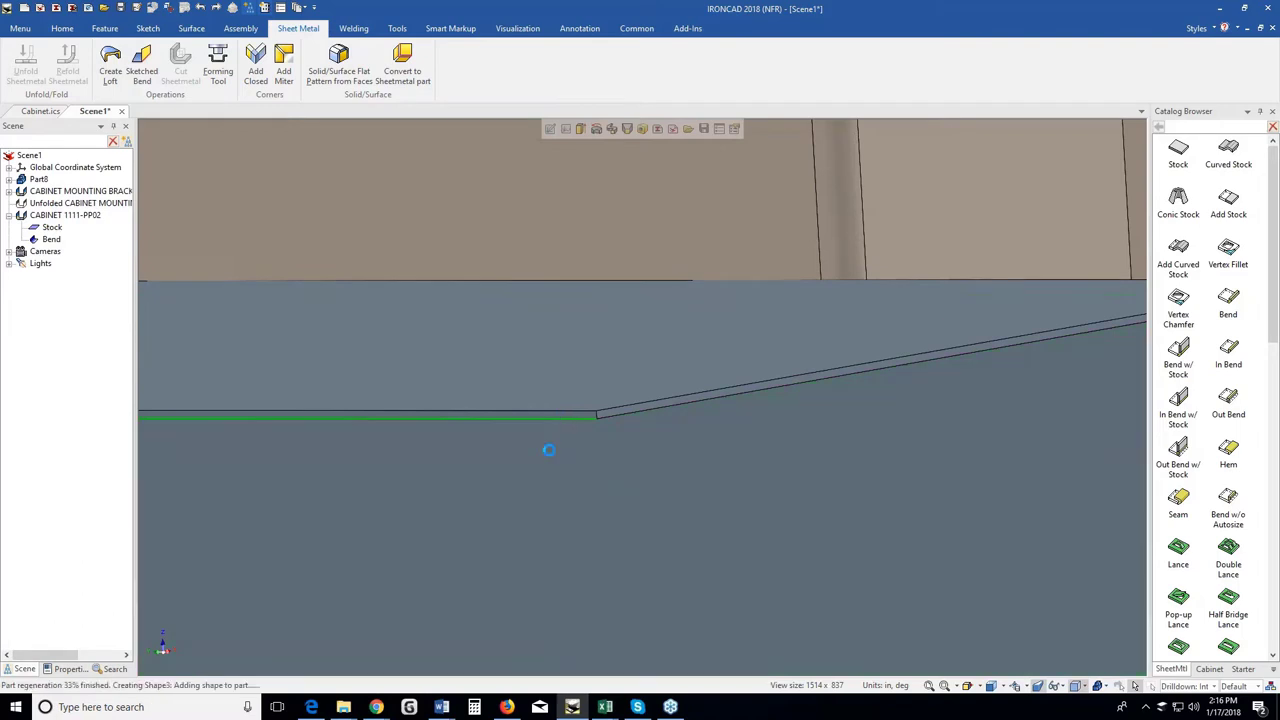
scroll(543, 461, "down", 3)
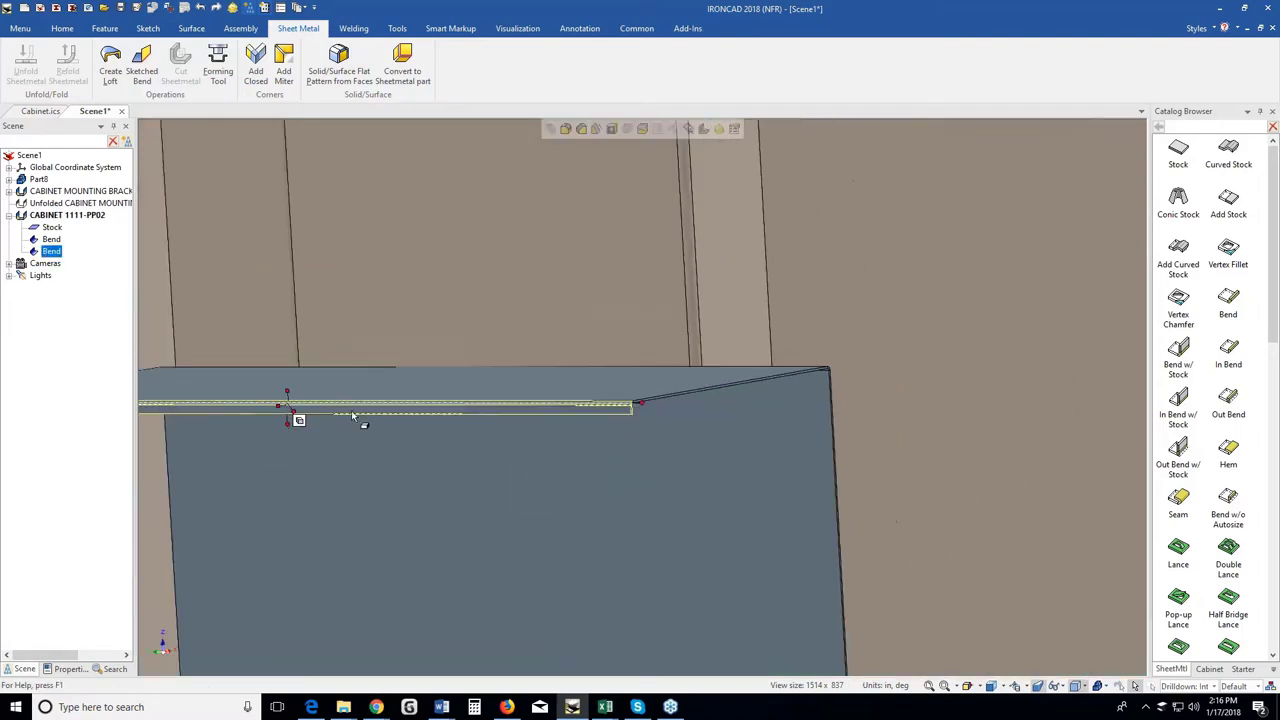
left_click(293, 420)
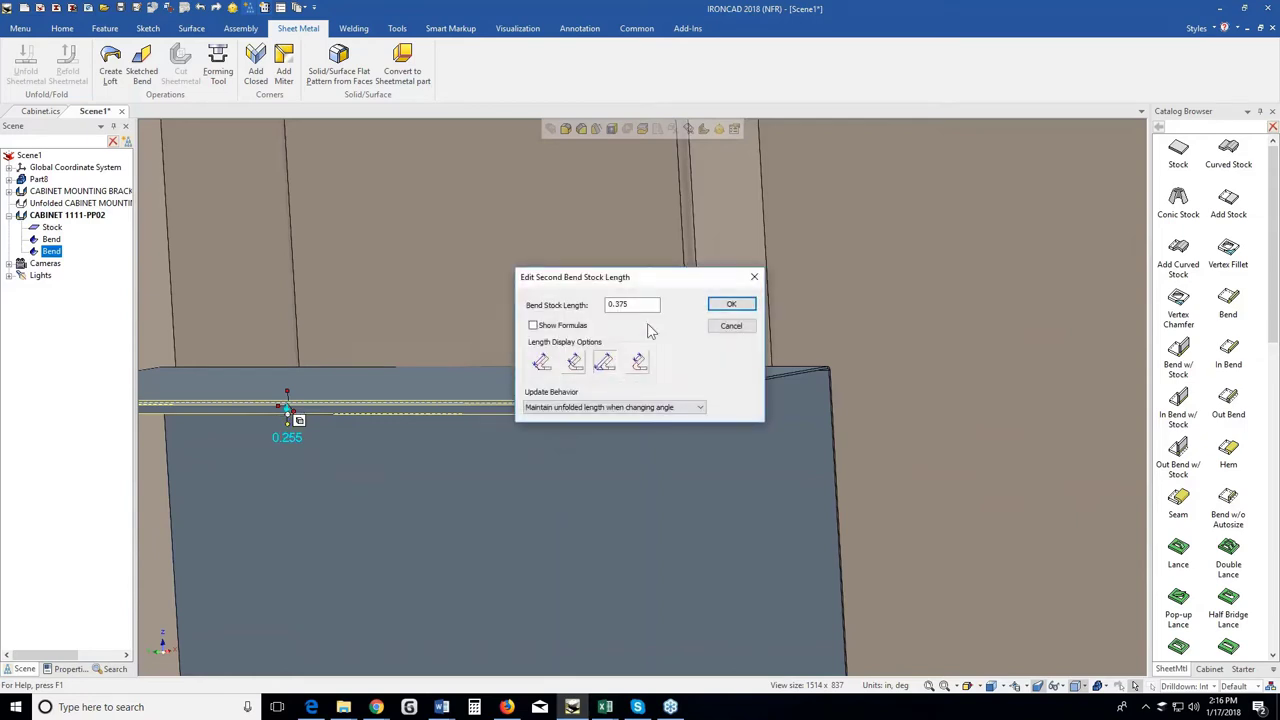
left_click(733, 305)
scroll(628, 449, "down", 4)
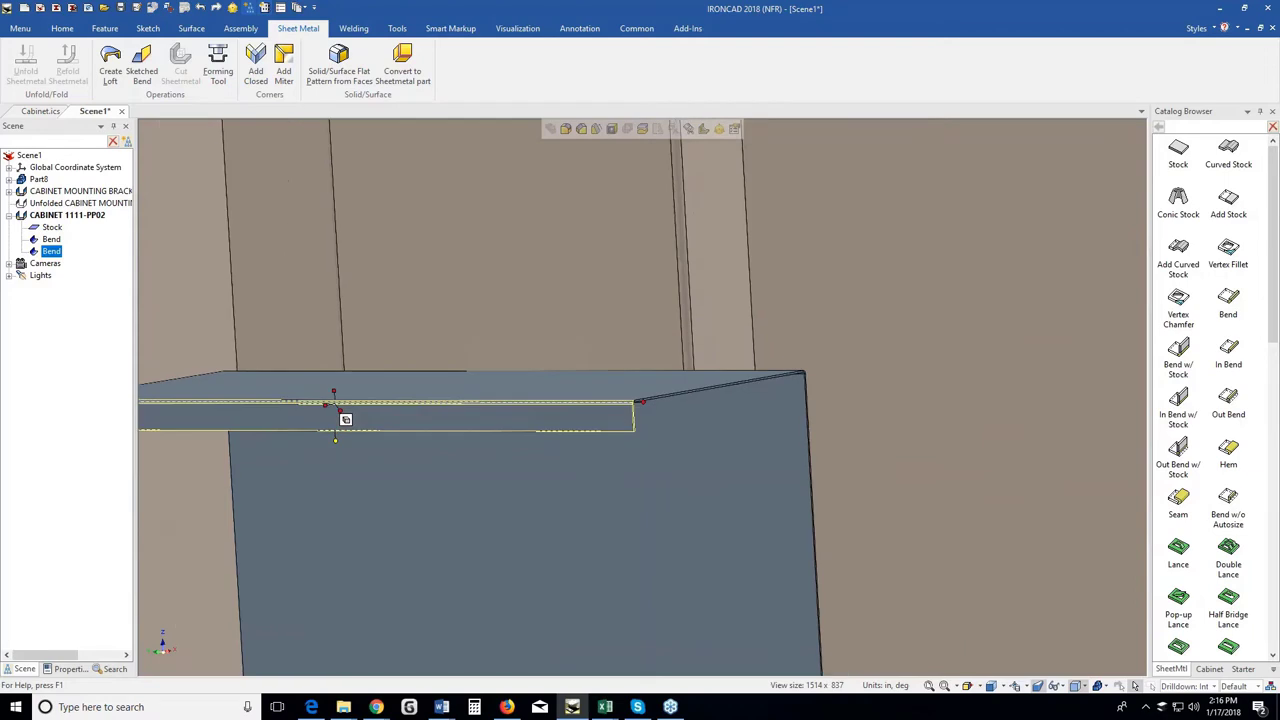
middle_click_drag(628, 449, 635, 485)
scroll(634, 485, "down", 3)
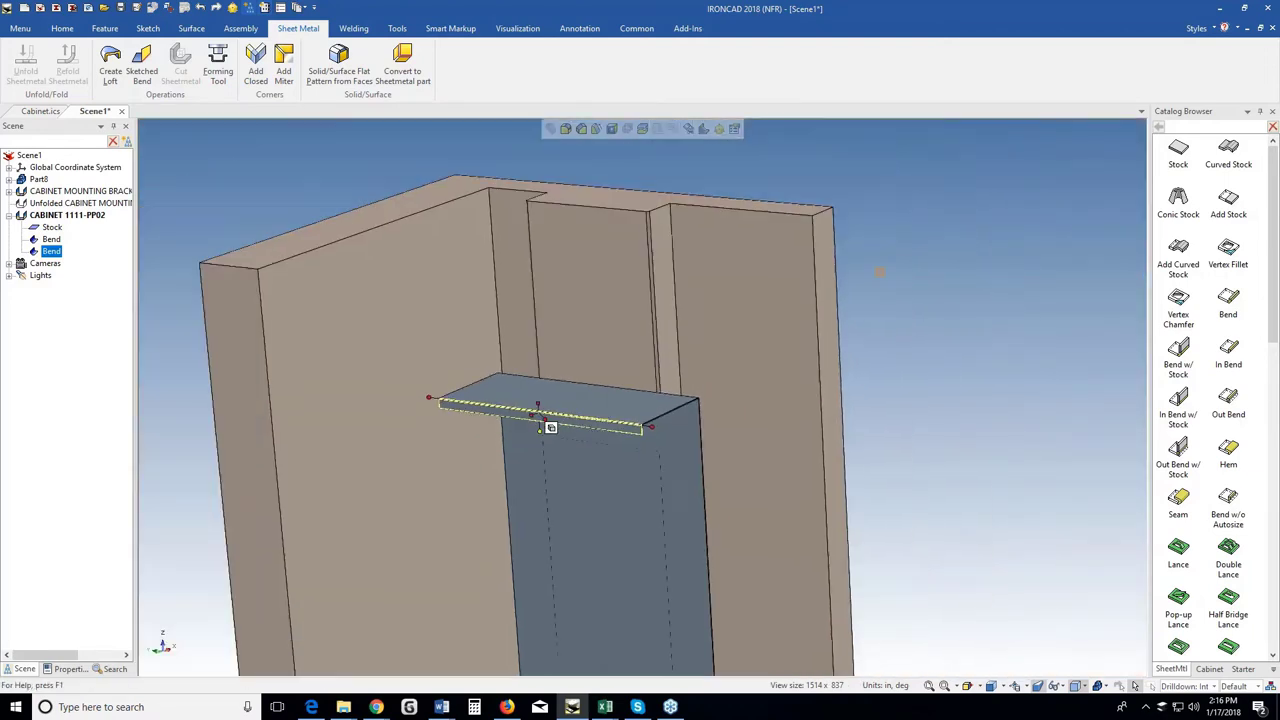
left_click(958, 407)
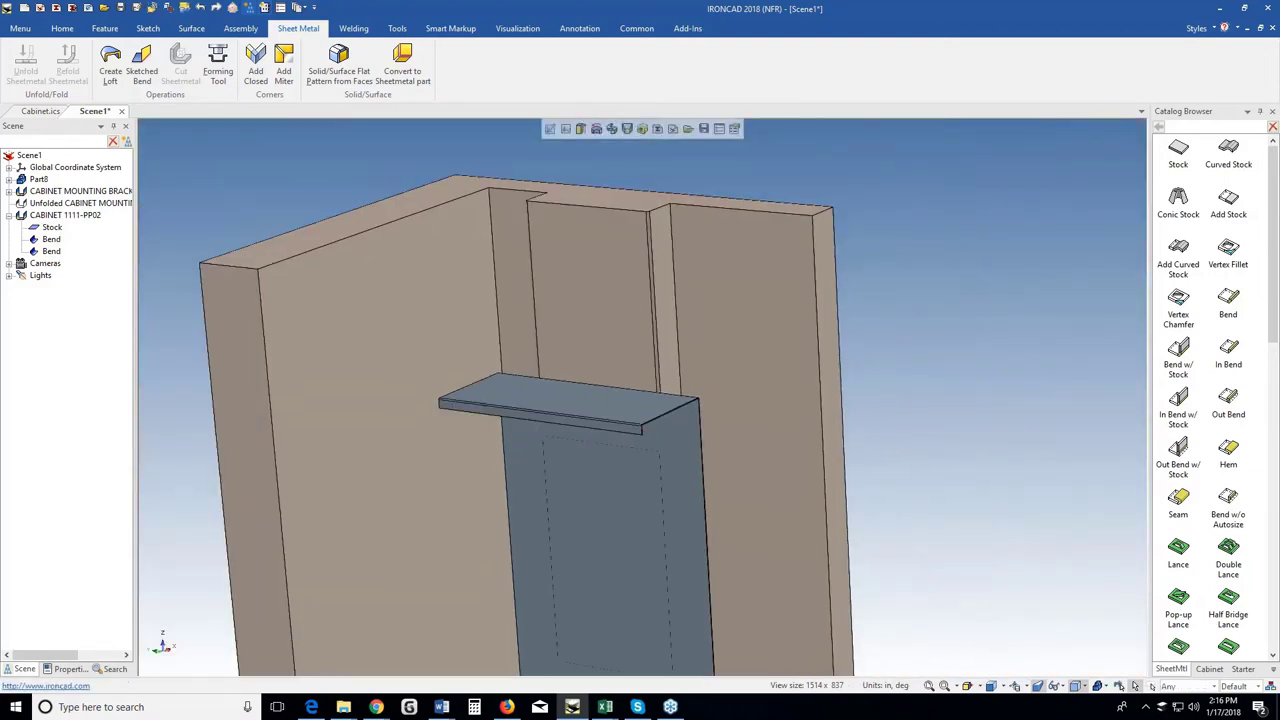
Create a miter flange that carries the top flange and front lip bends around the side and bottom edges of the cabinet's back sheet.
left_click(284, 66)
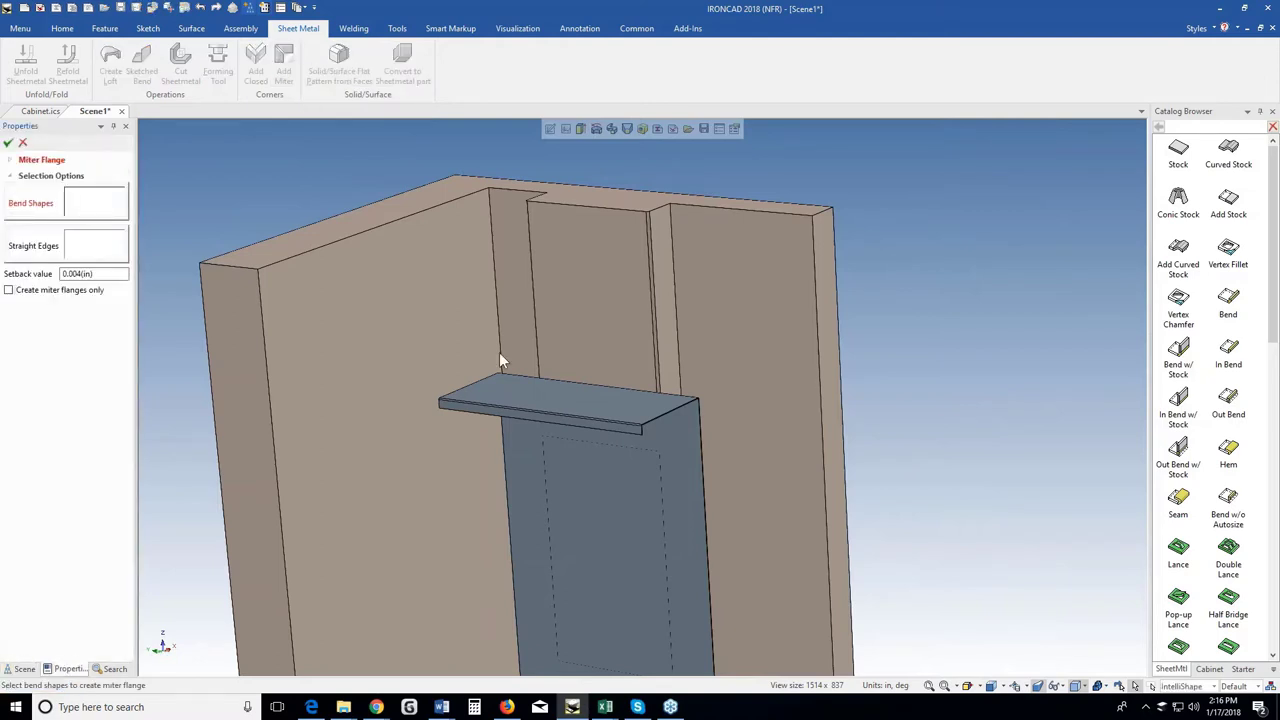
scroll(652, 446, "down", 3)
scroll(646, 455, "up", 2)
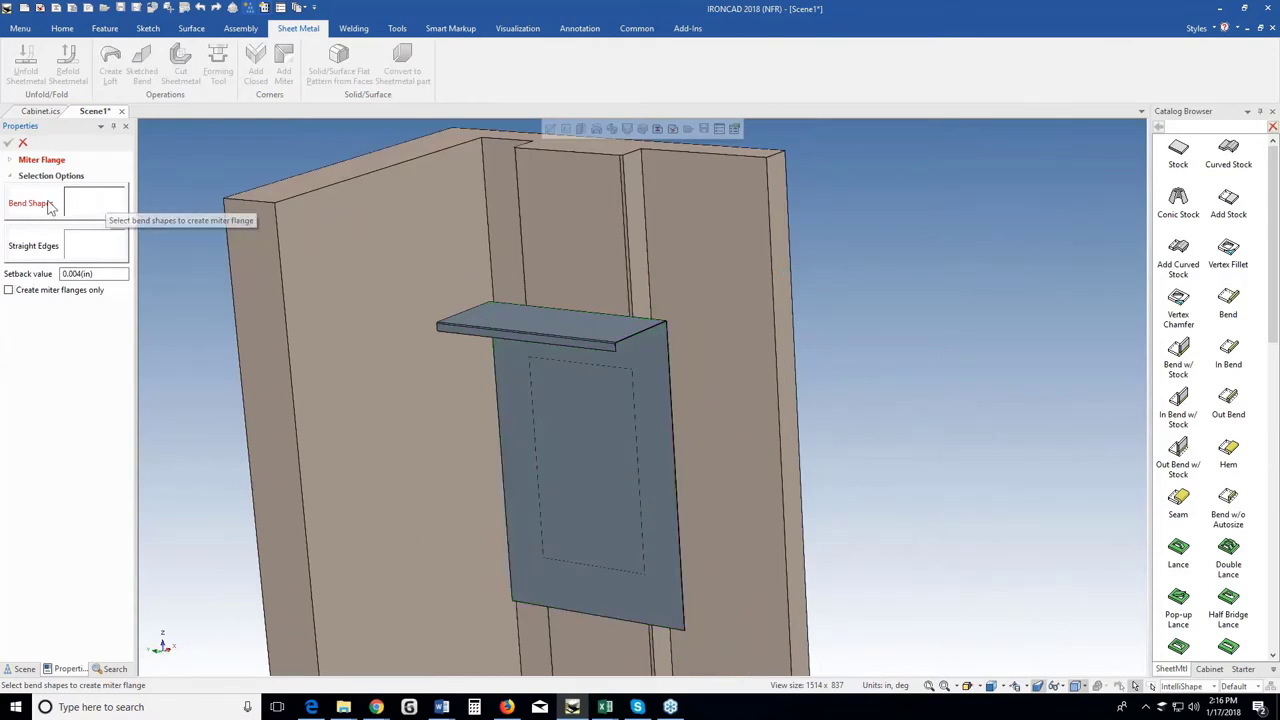
scroll(681, 393, "up", 5)
left_click(461, 180)
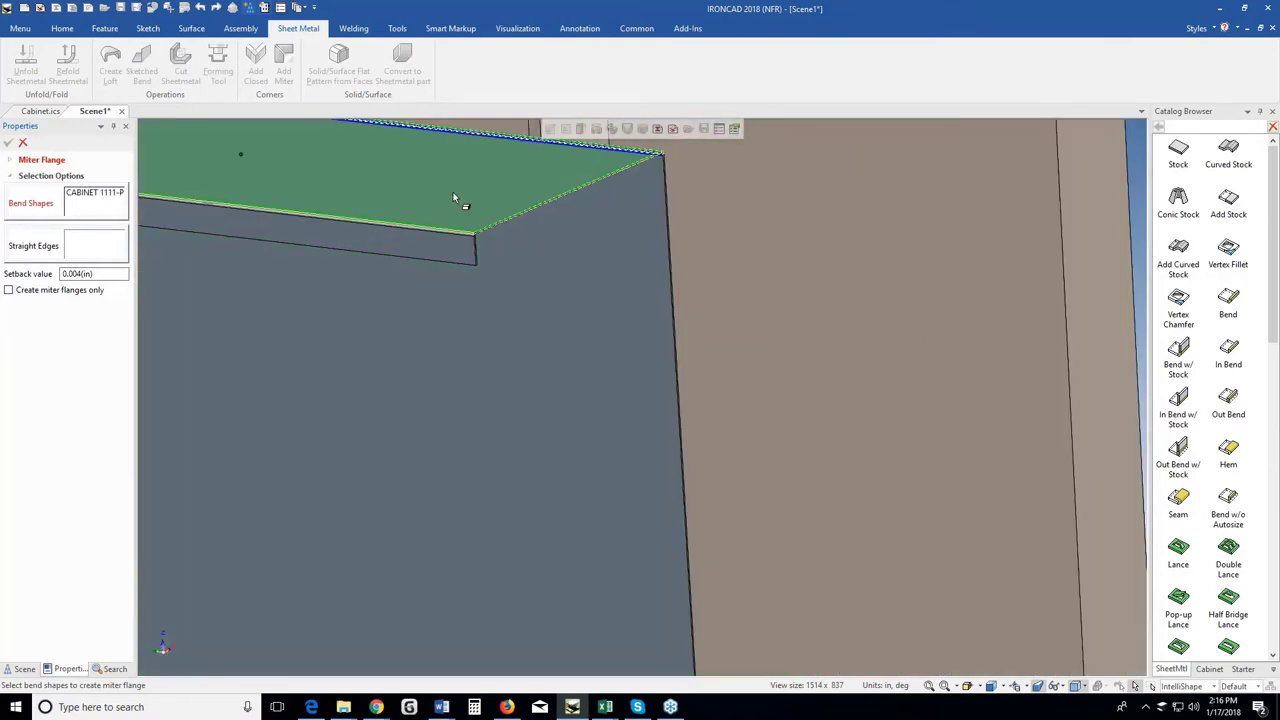
left_click(453, 244)
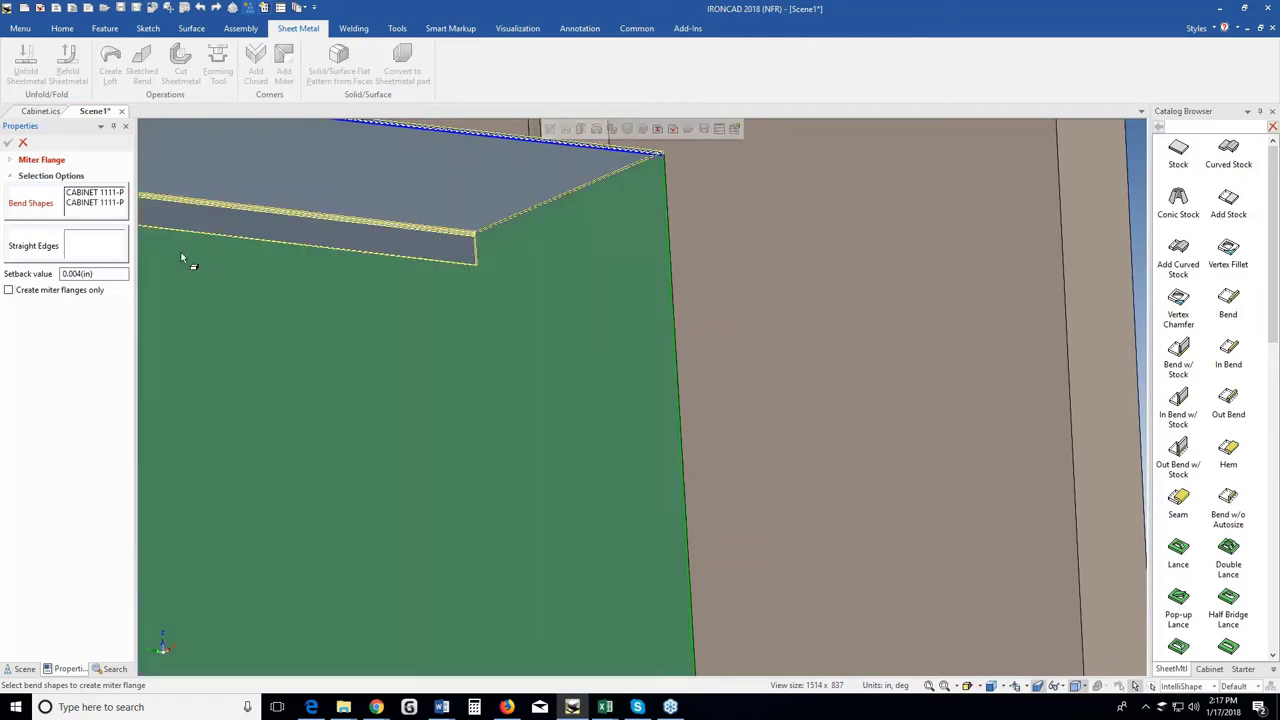
left_click(68, 247)
scroll(250, 356, "down", 4)
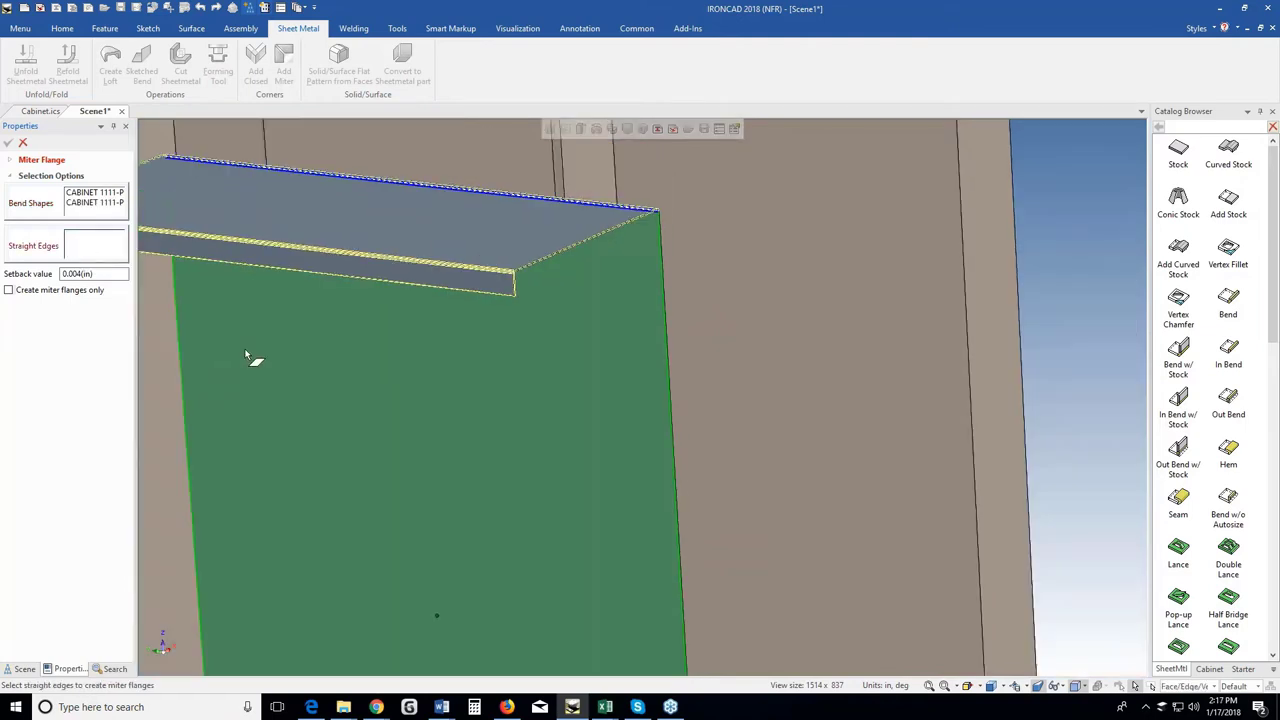
scroll(443, 409, "down", 4)
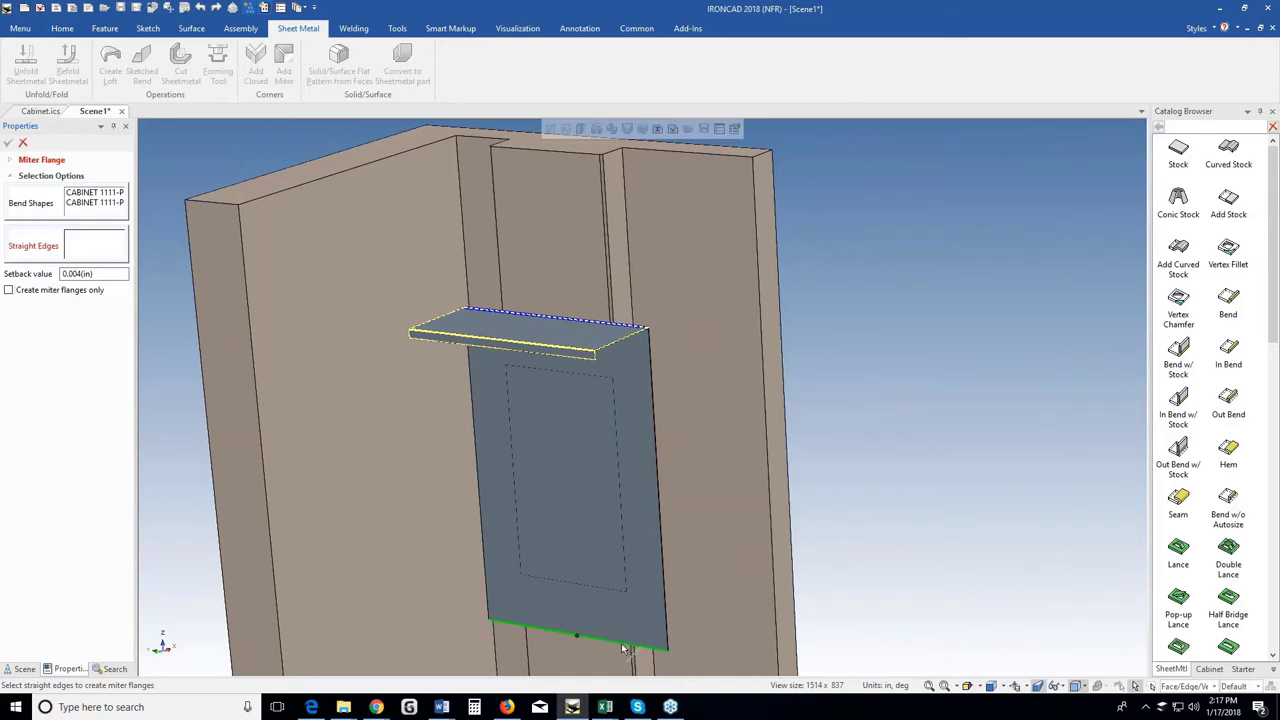
left_click(493, 385)
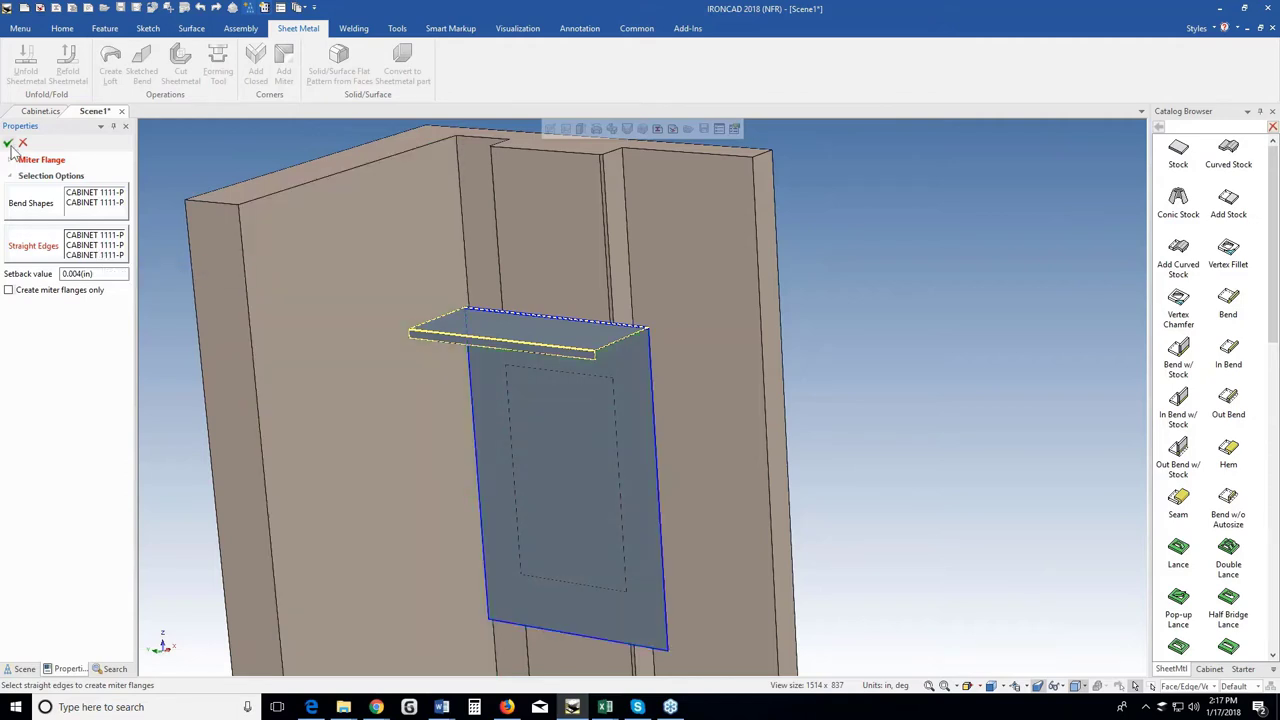
key("Return")
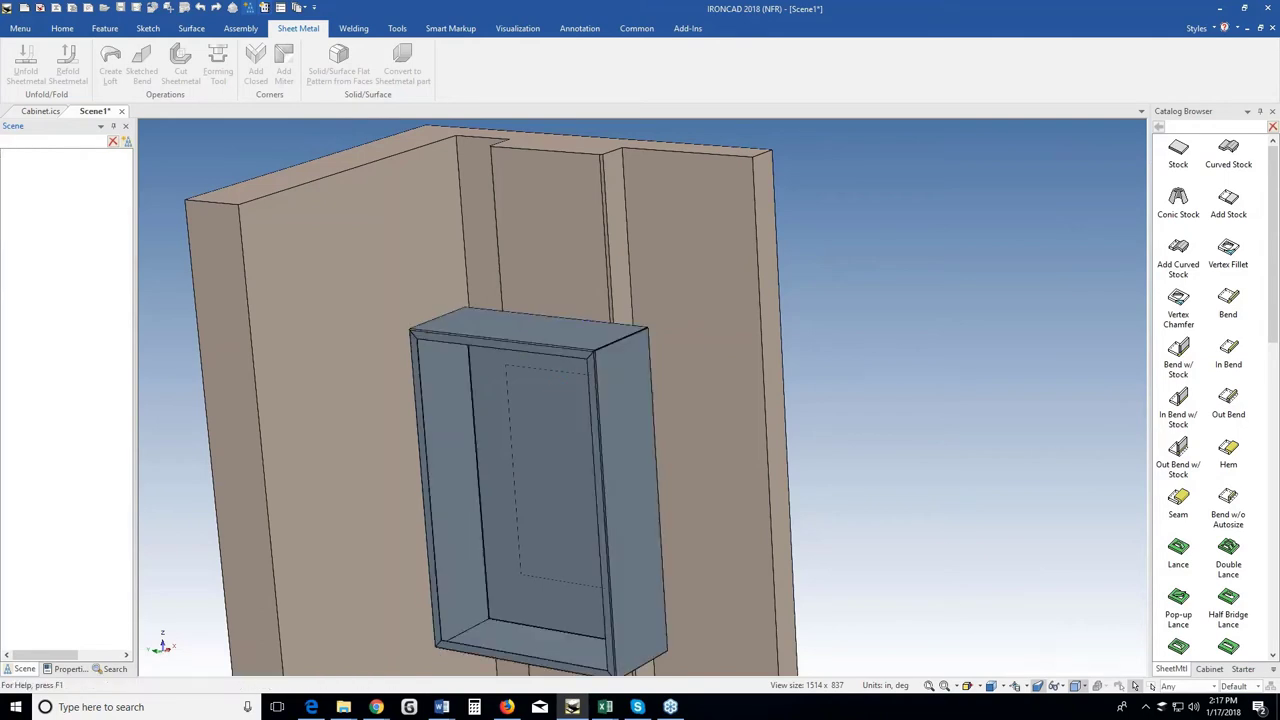
Examine the mitered front corner and the rear corner where the cabinet's top and side flanges meet.
scroll(611, 363, "up", 6)
scroll(600, 355, "up", 3)
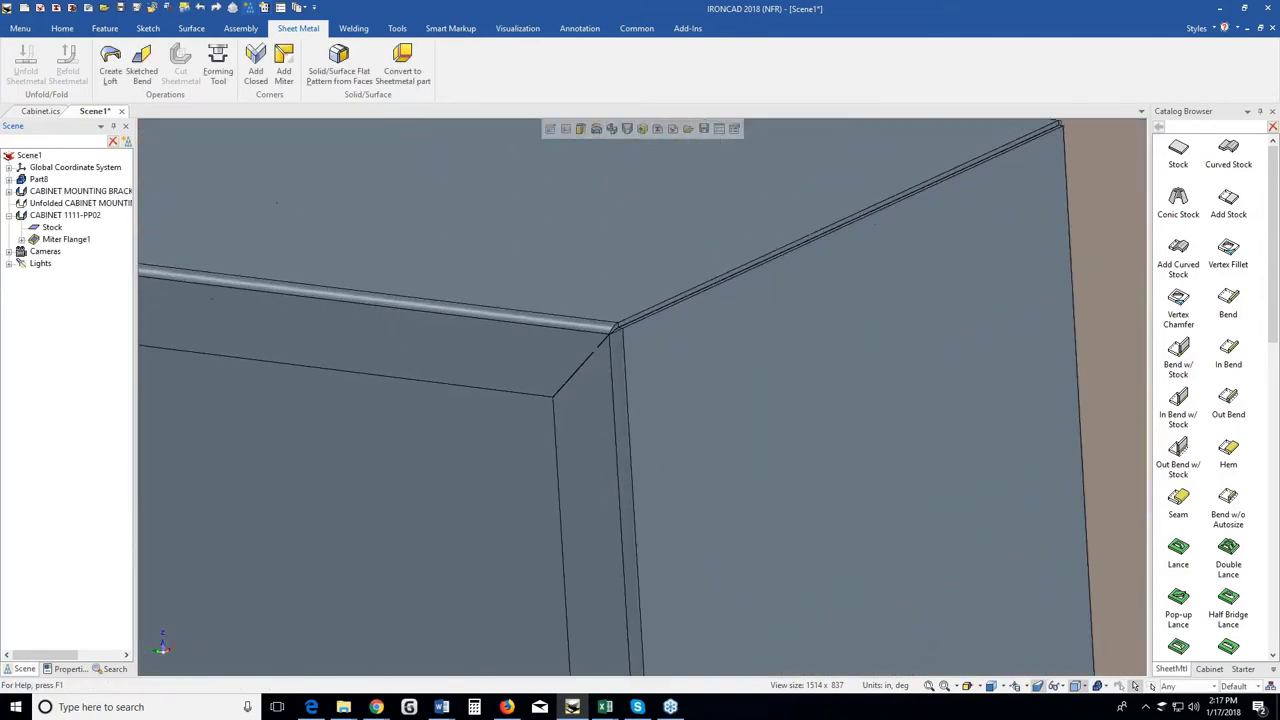
scroll(681, 380, "down", 5)
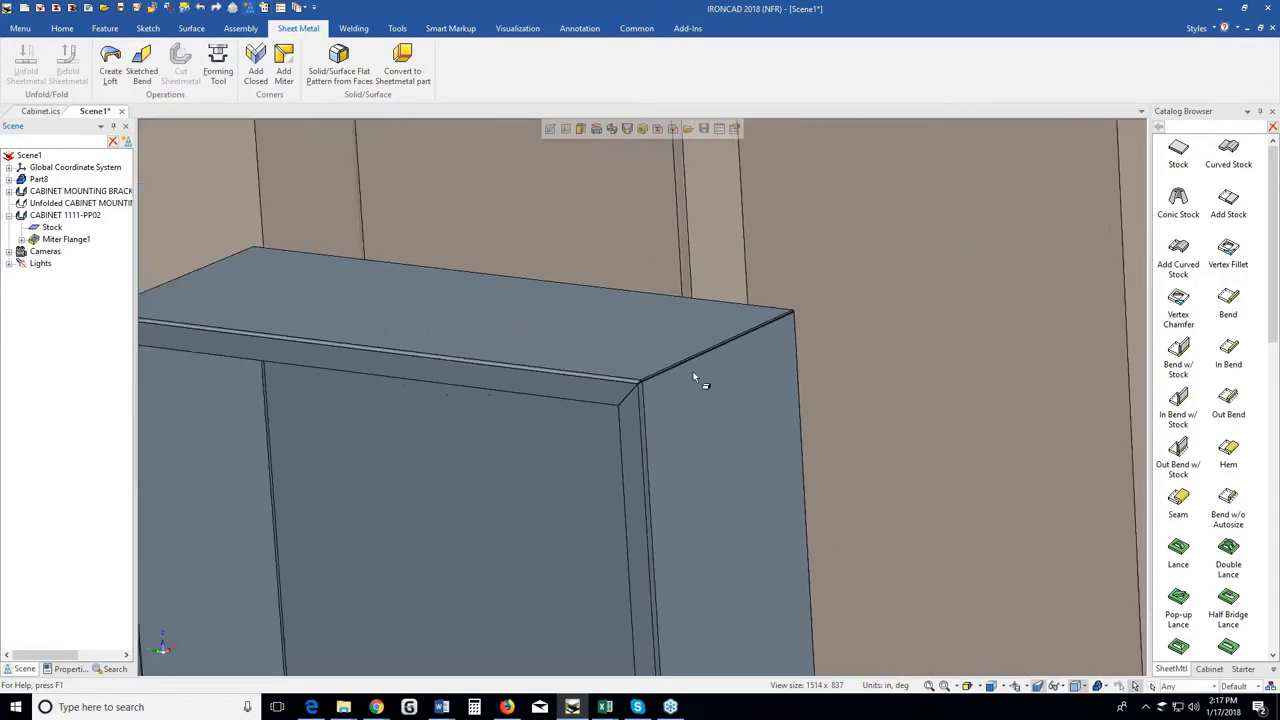
middle_click_drag(756, 326, 769, 328)
scroll(790, 306, "up", 7)
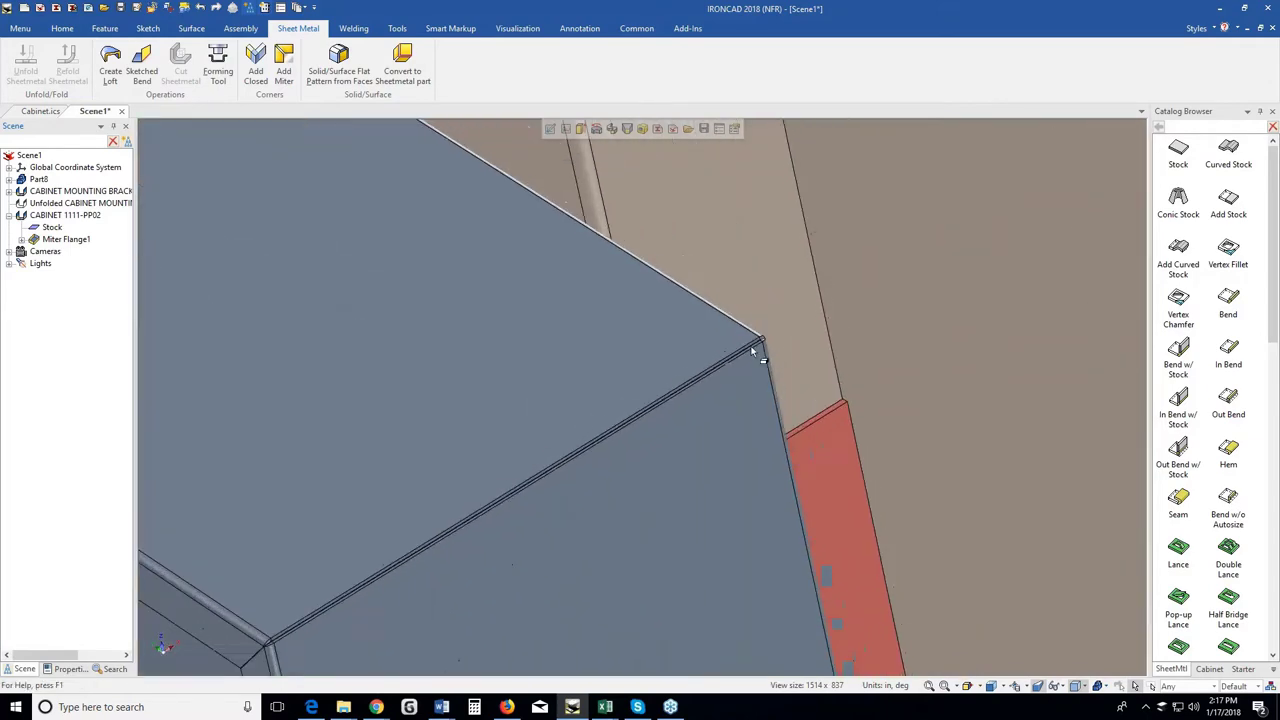
scroll(558, 445, "down", 5)
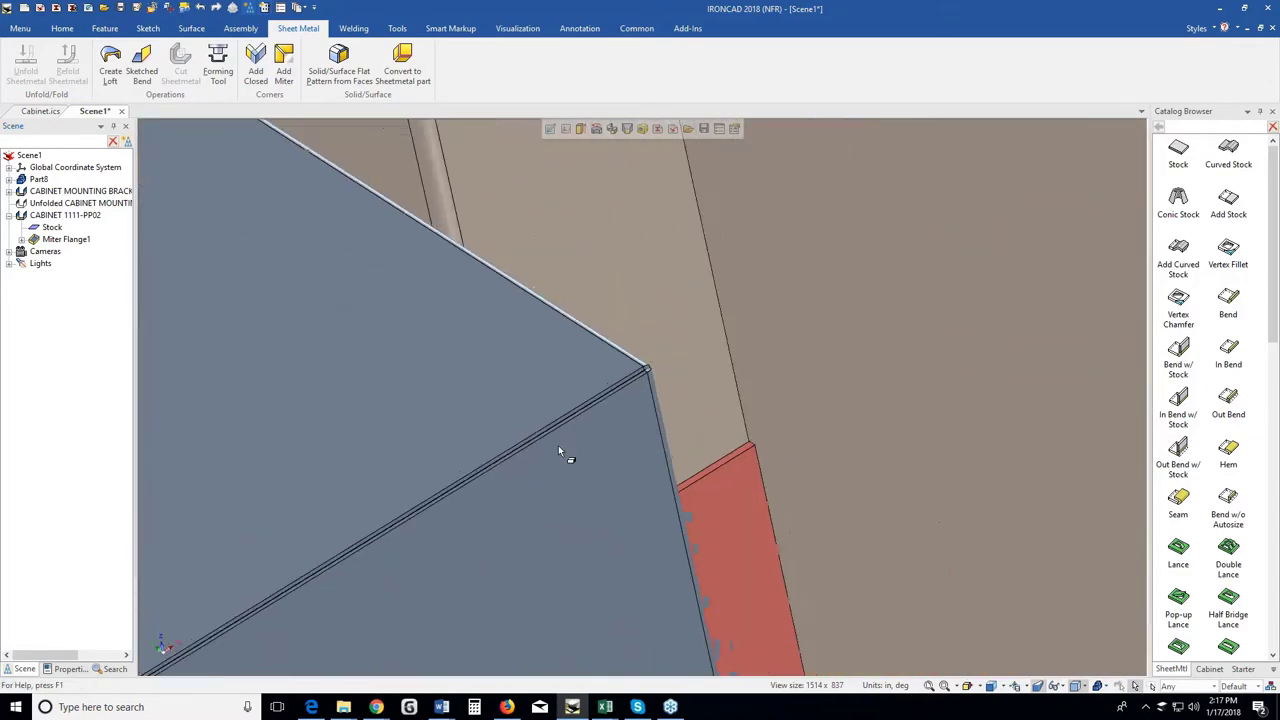
middle_click_drag(551, 449, 613, 455)
right_click(613, 455)
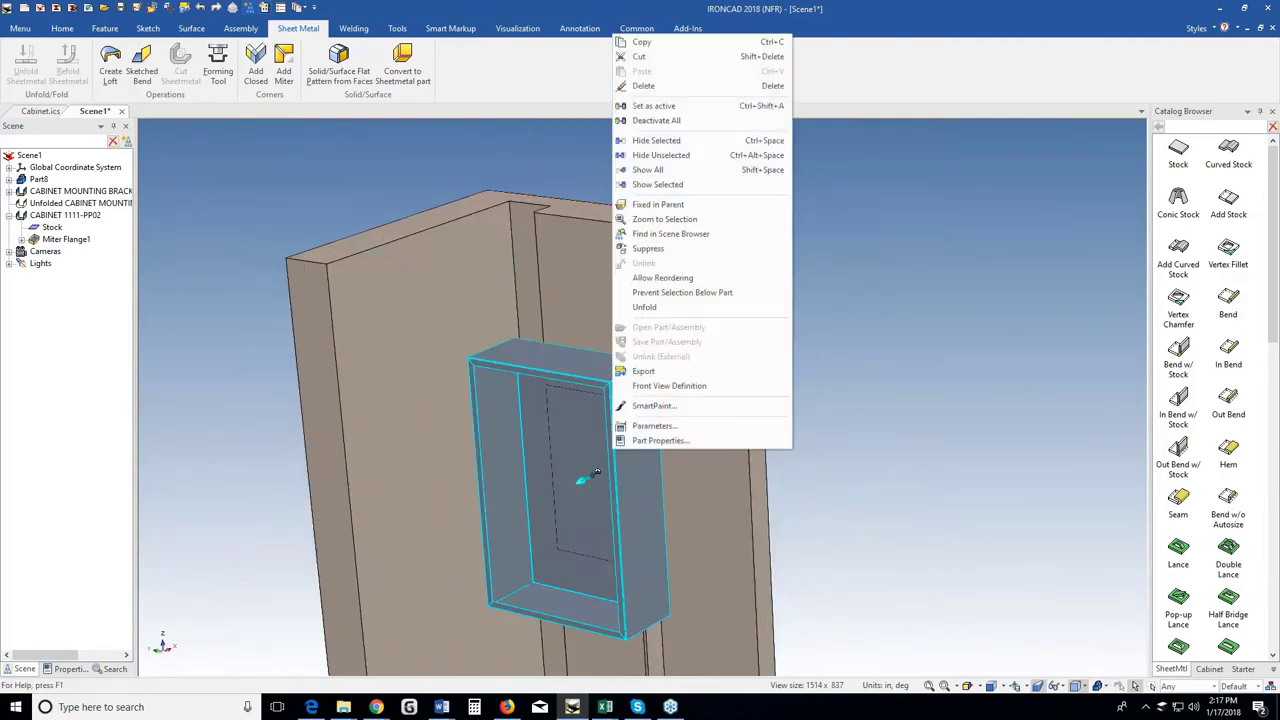
left_click(630, 443)
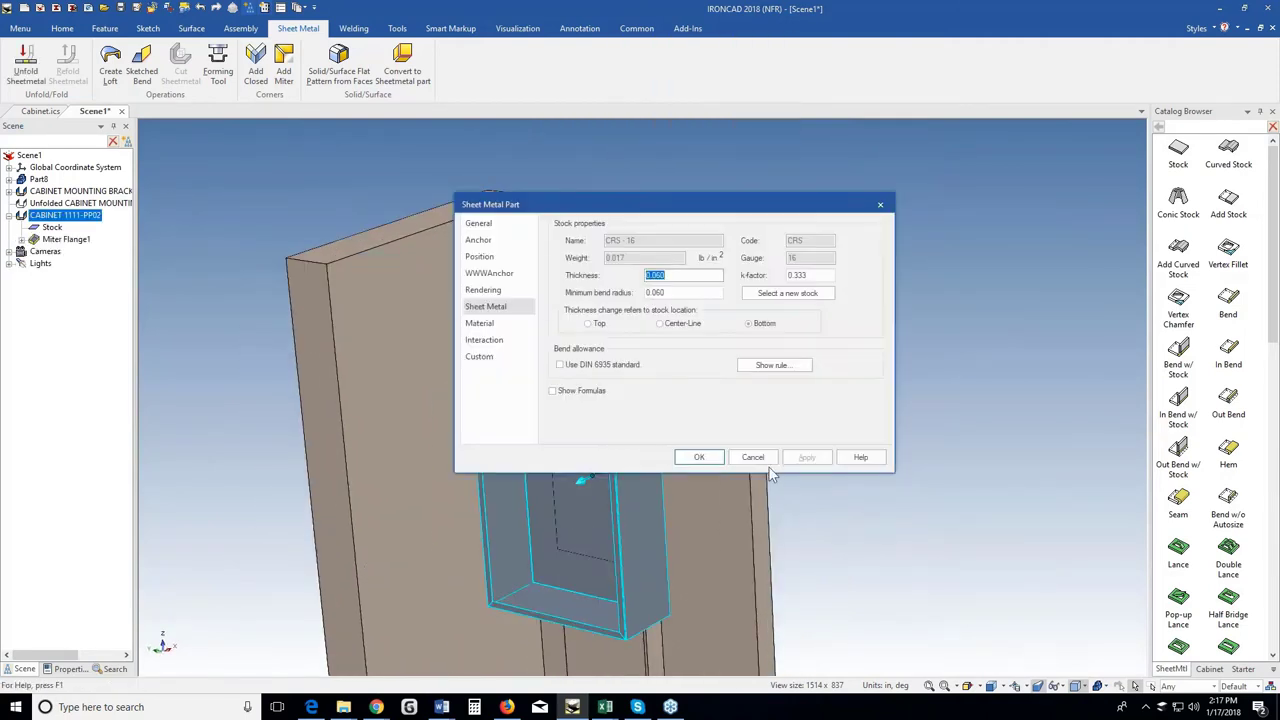
left_click(765, 460)
Paint the whole cabinet part a solid olive yellow with SmartPaint.
right_click(646, 461)
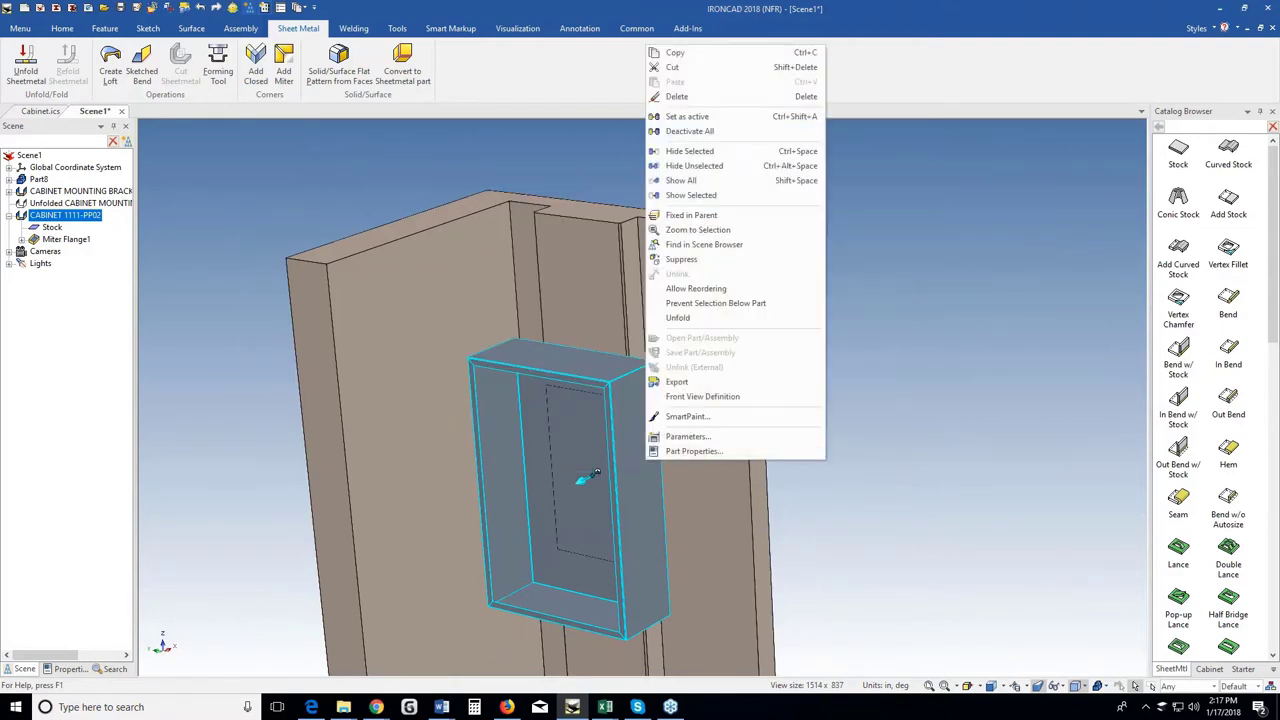
left_click(684, 417)
left_click(575, 334)
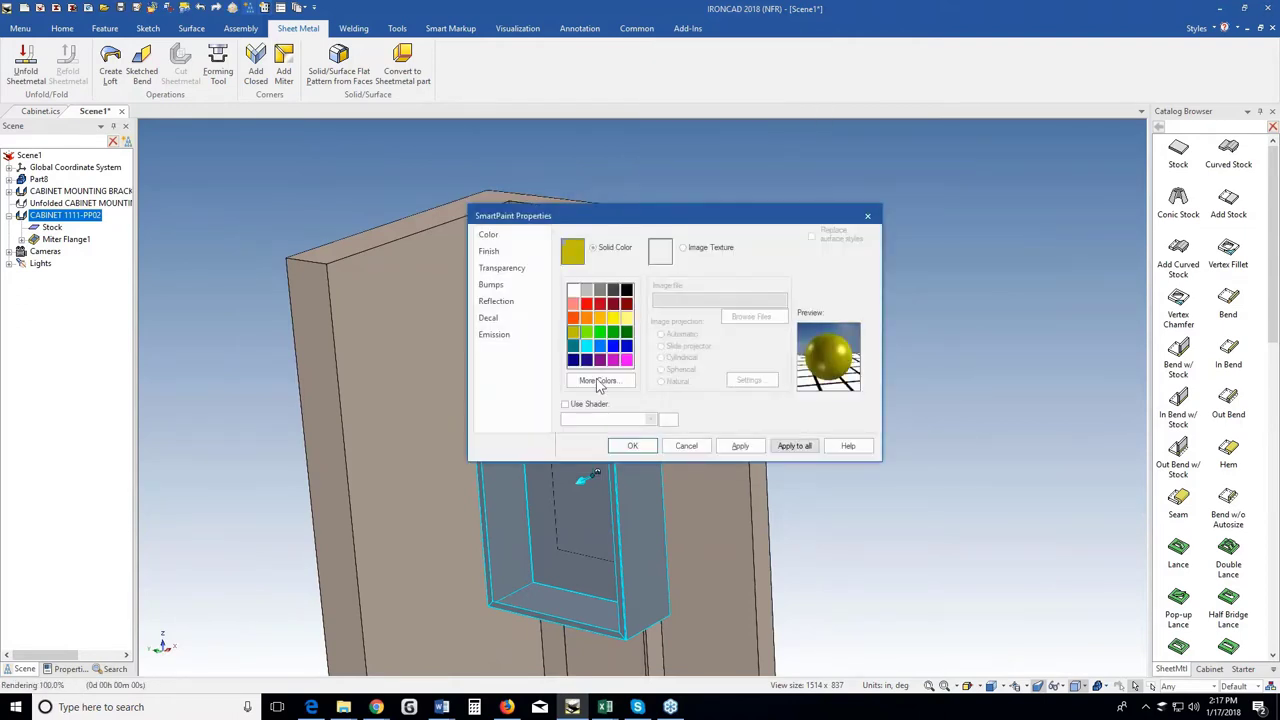
left_click(632, 446)
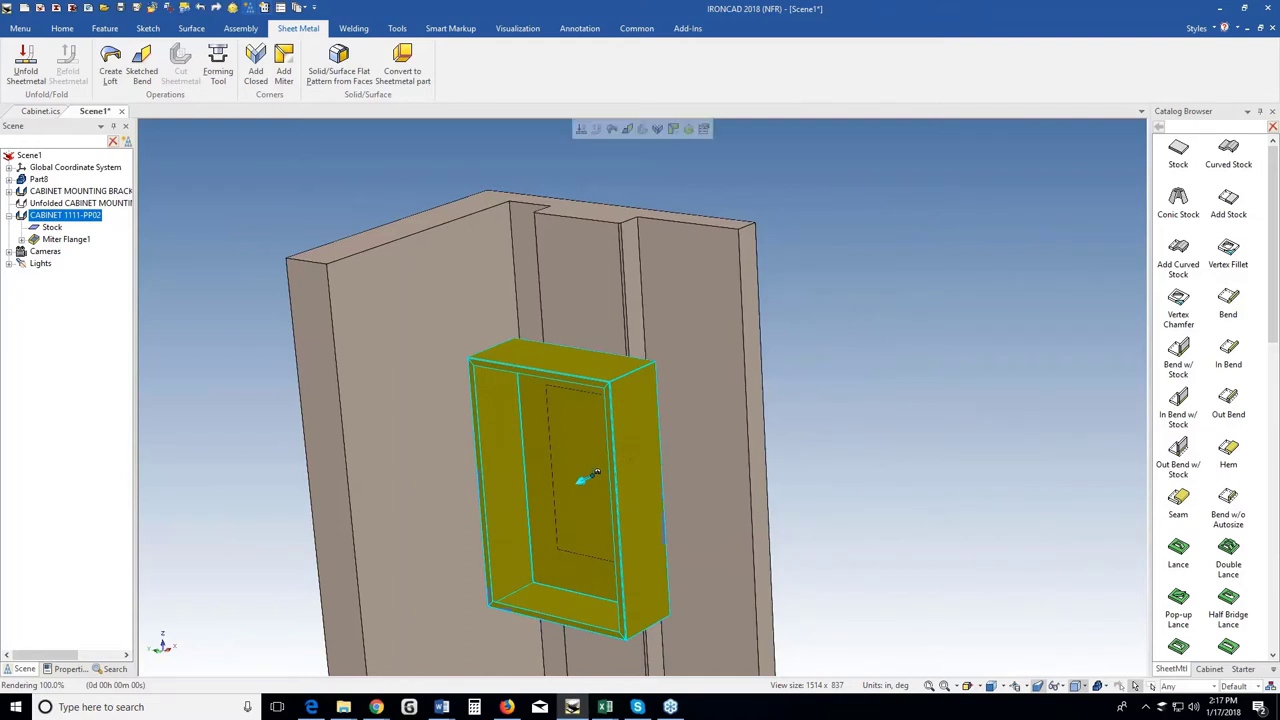
Define the cabinet's drawing front view from the back sheet's inner face, with that sheet's bottom edge as the horizontal direction.
middle_click_drag(624, 442, 636, 410)
right_click(636, 410)
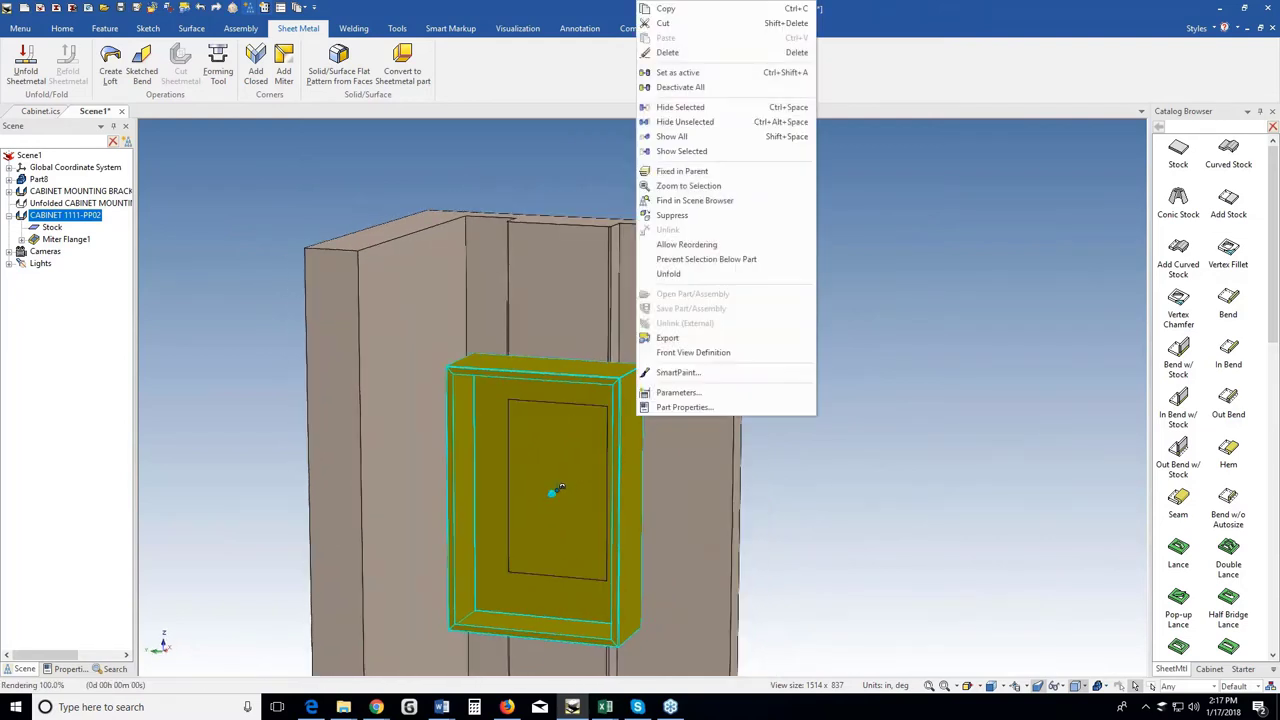
left_click(675, 350)
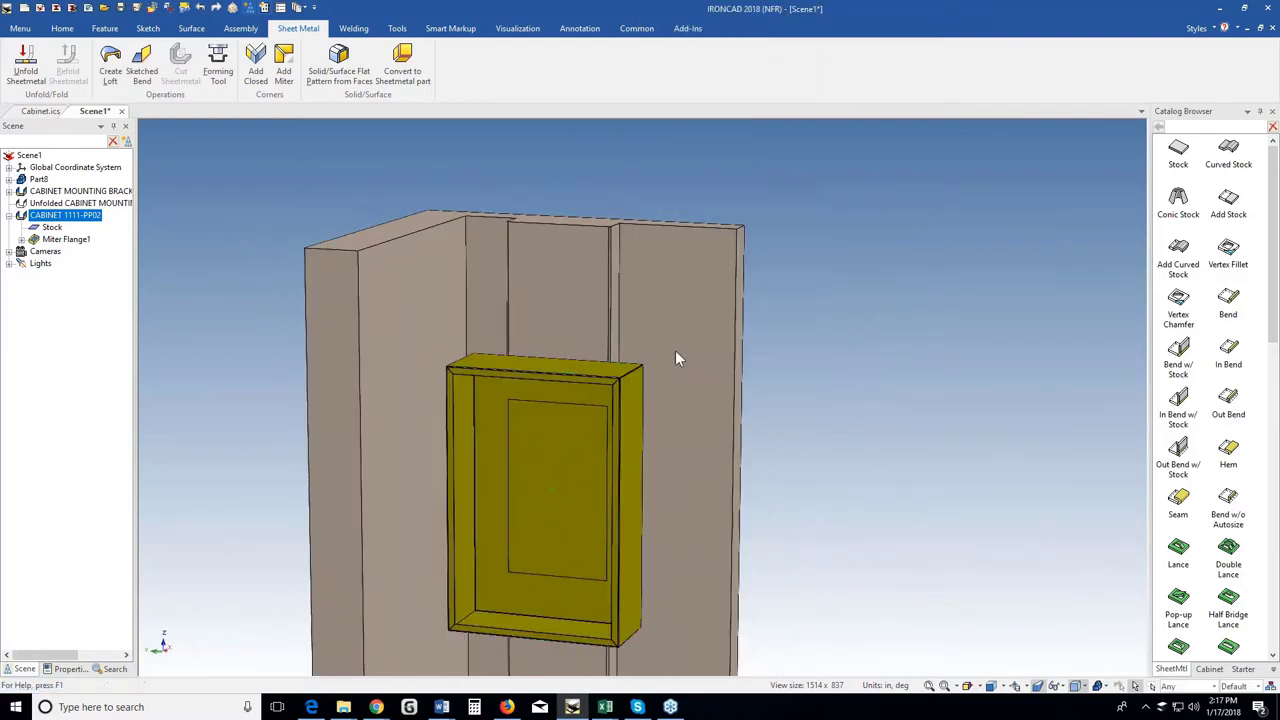
left_click(496, 398)
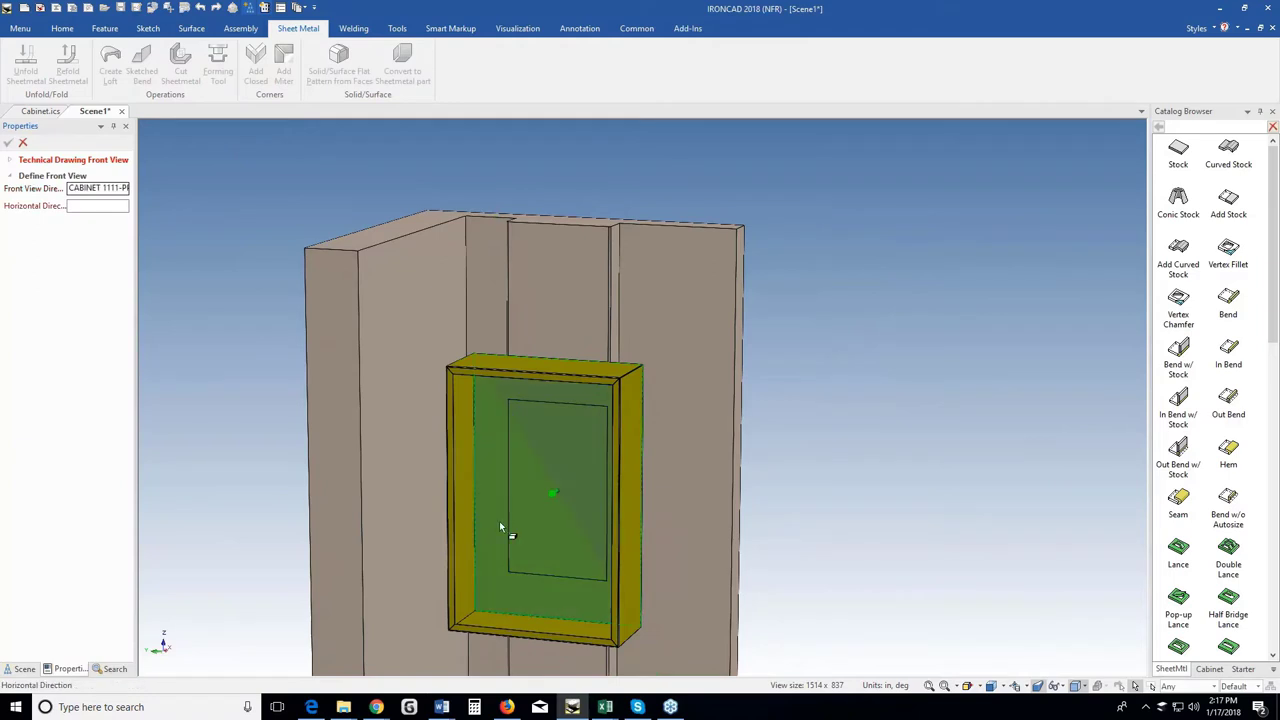
scroll(501, 526, "up", 8)
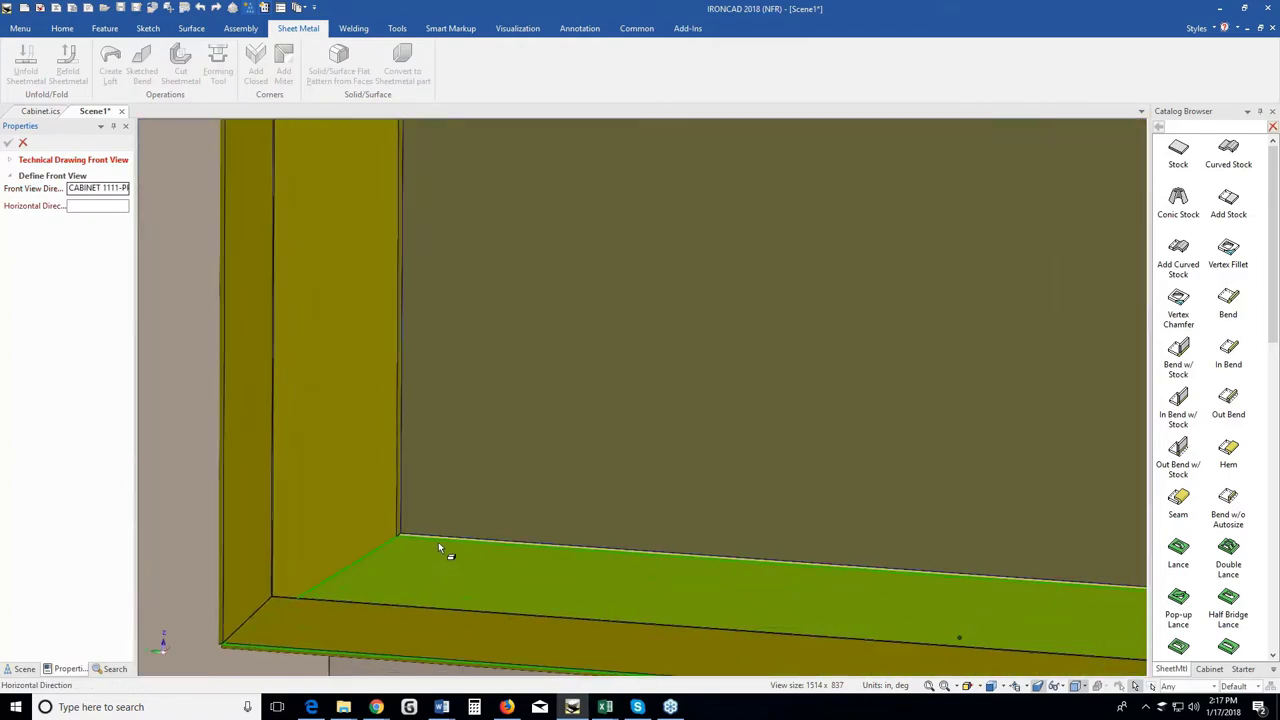
left_click(441, 538)
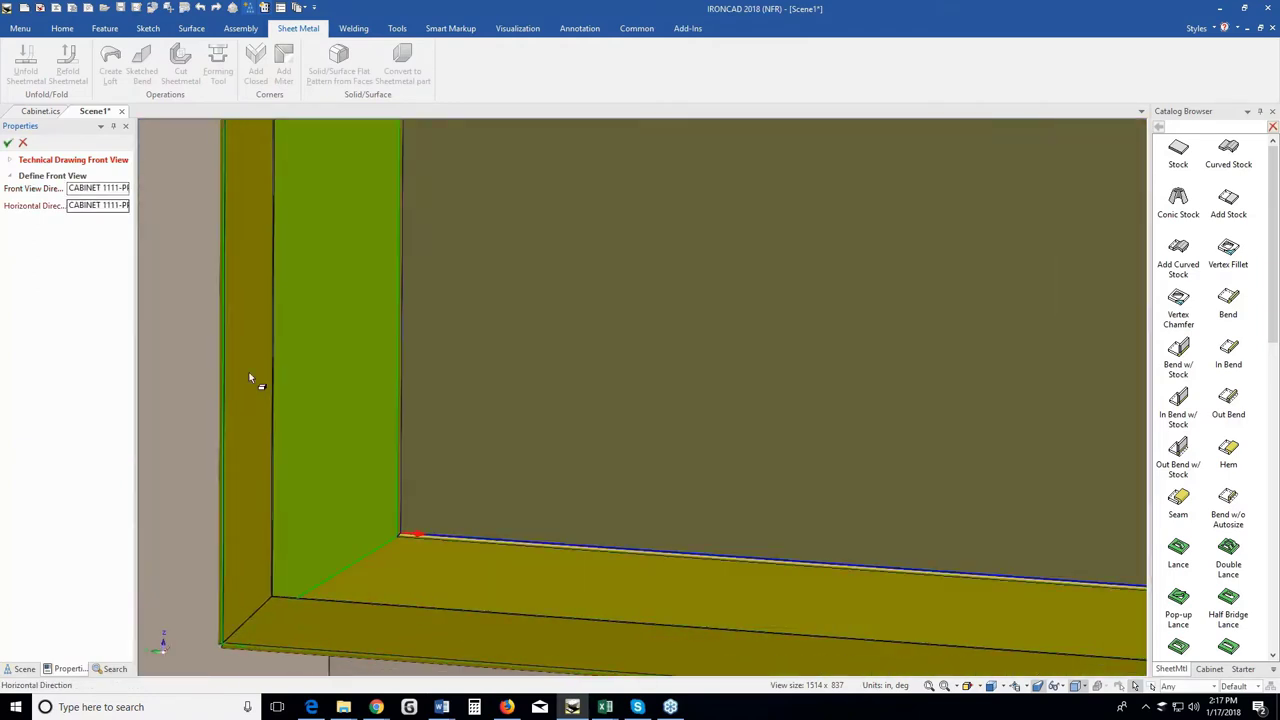
left_click(8, 142)
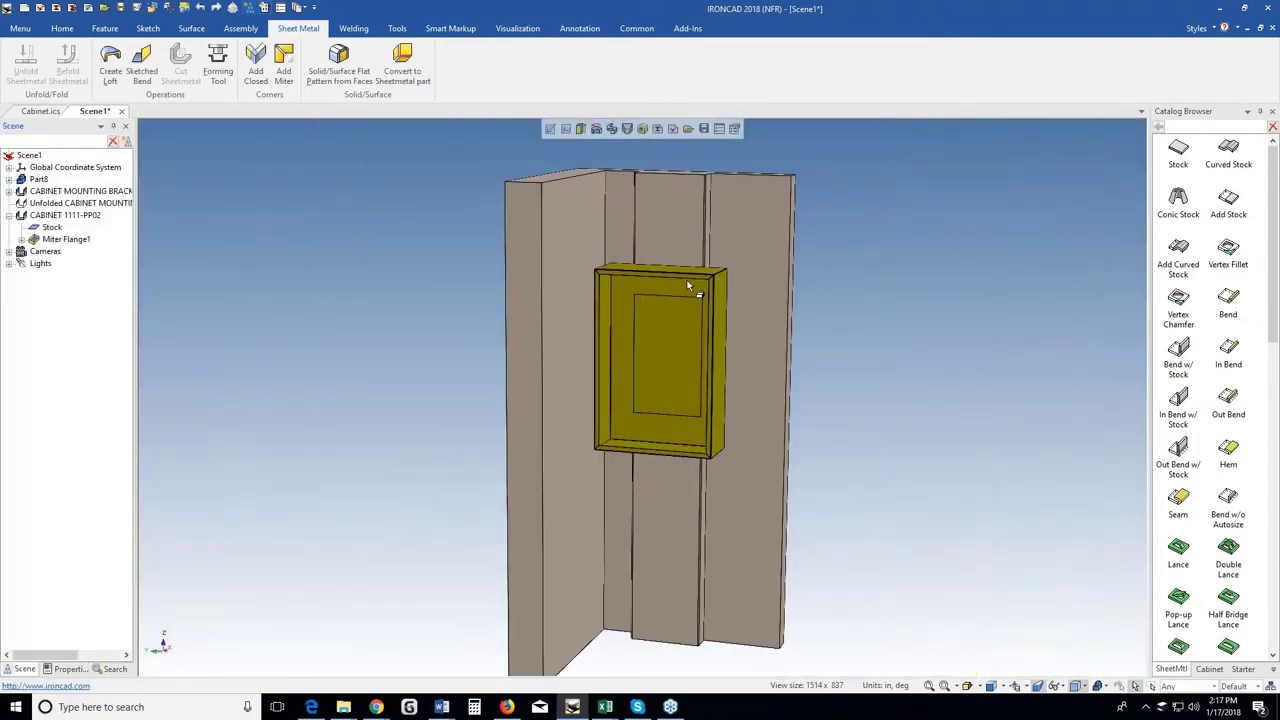
Unfold the cabinet and define the flat pattern's drawing front view with its lower edge as the horizontal direction.
left_click(687, 287)
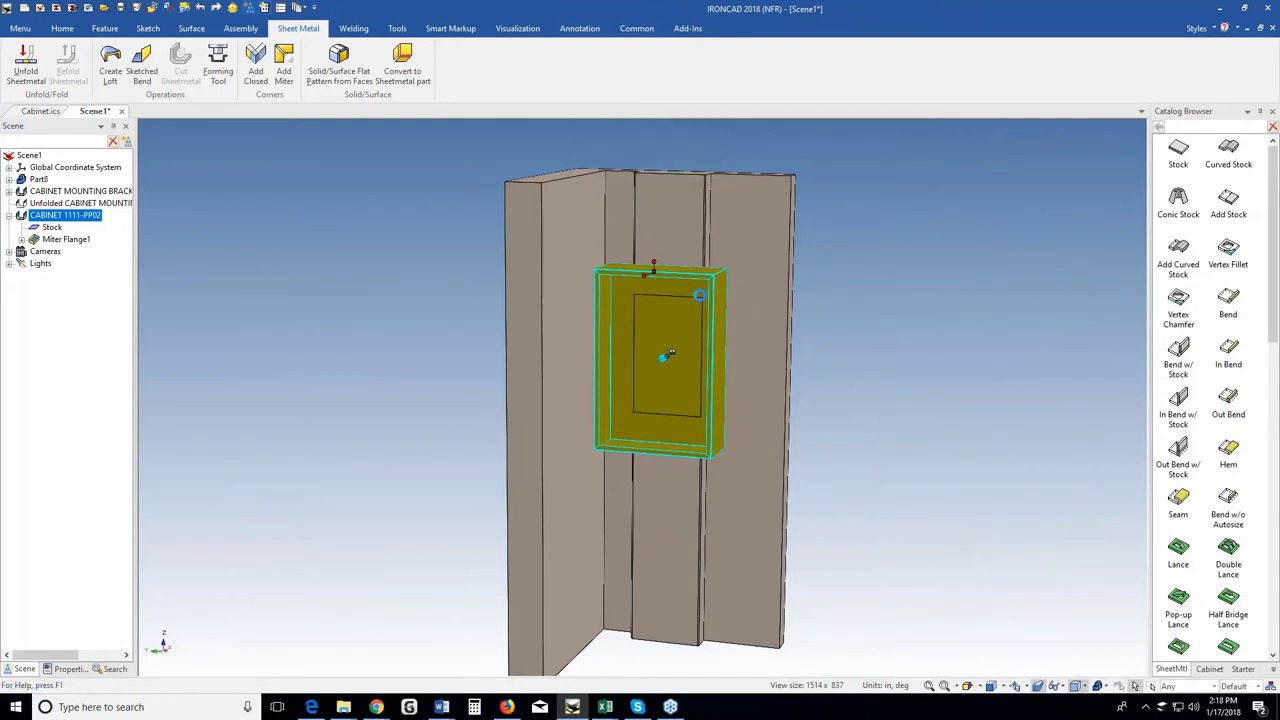
right_click(700, 295)
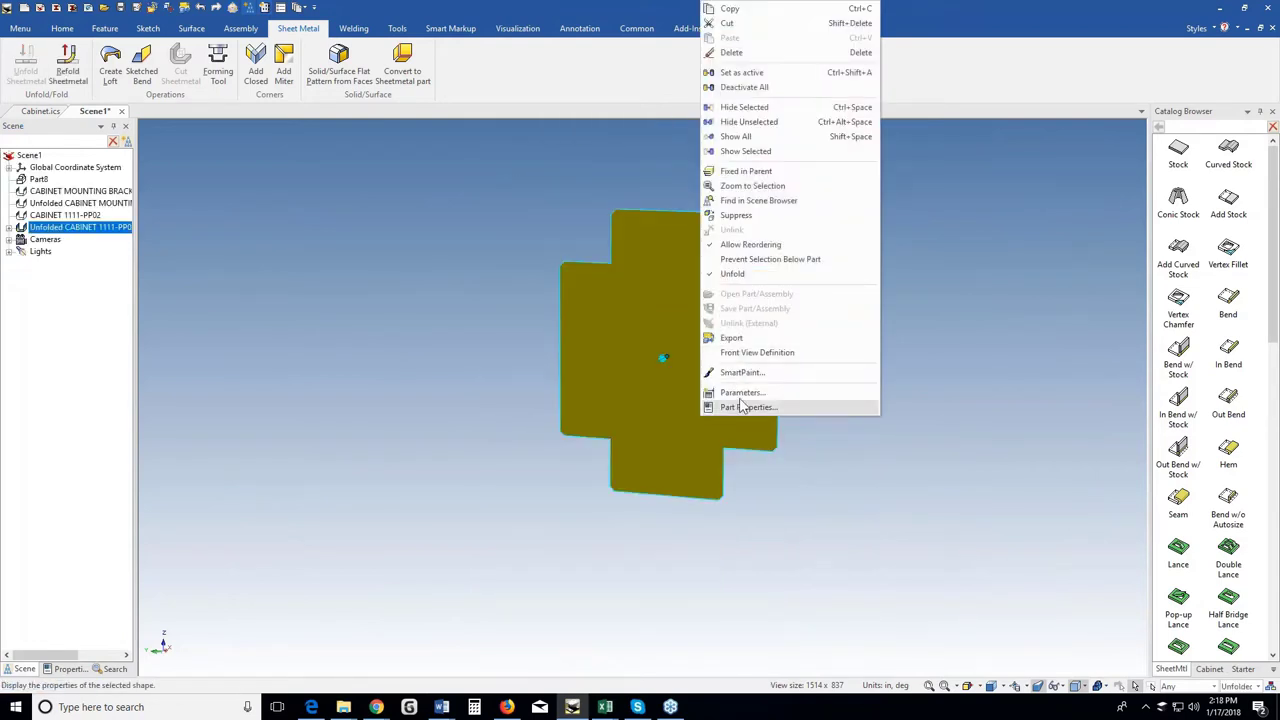
left_click(737, 352)
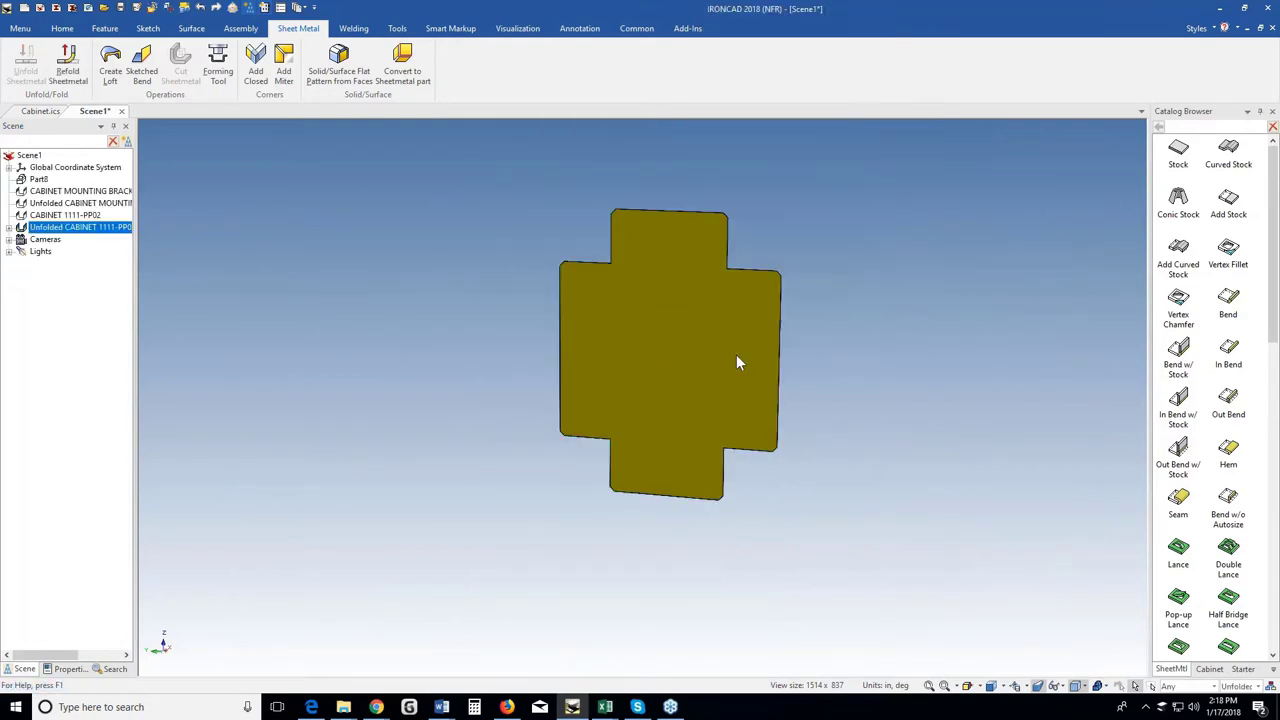
left_click(634, 494)
left_click(8, 143)
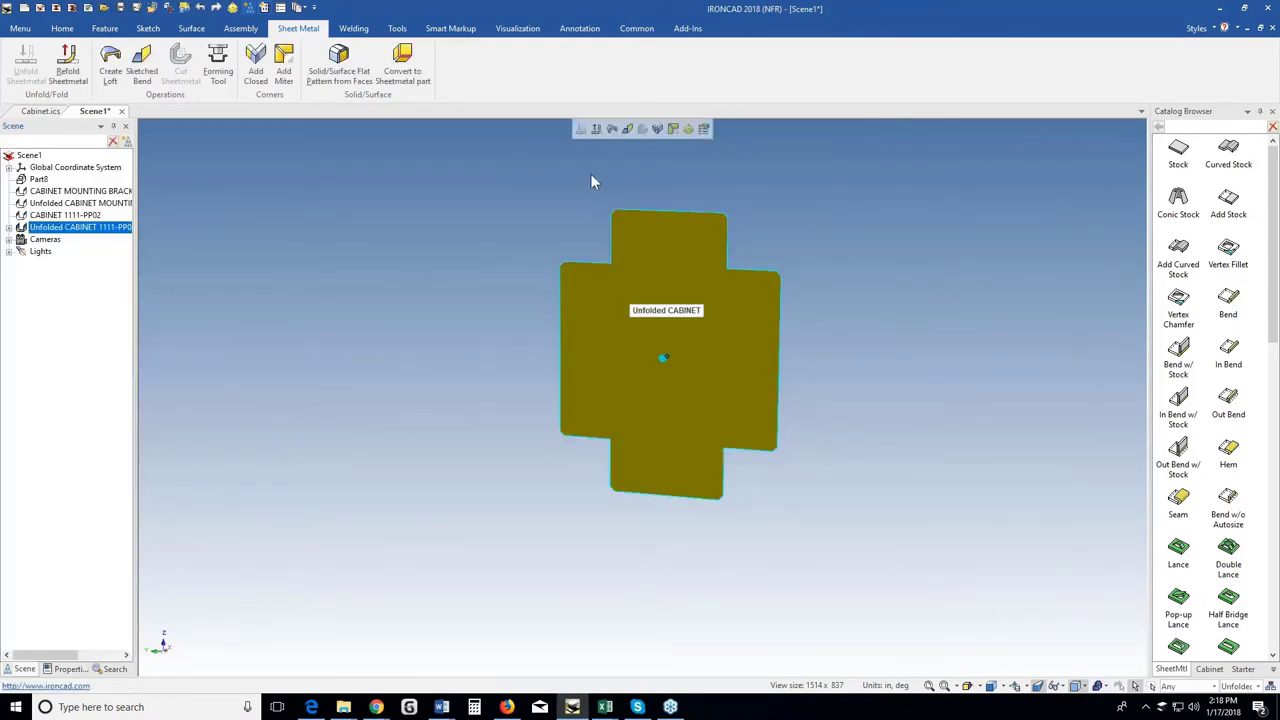
Refold the cabinet flat pattern into its bent box shape on the wall.
left_click(598, 128)
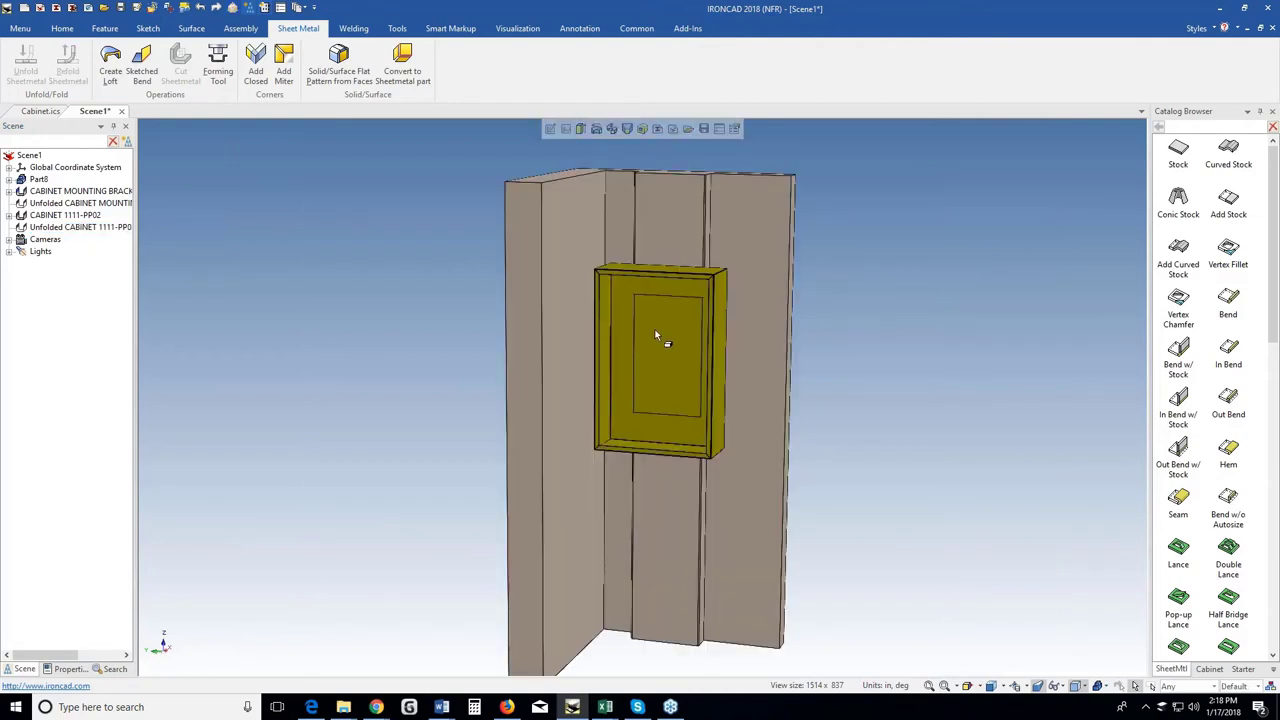
scroll(657, 334, "up", 3)
middle_click_drag(657, 391, 634, 398)
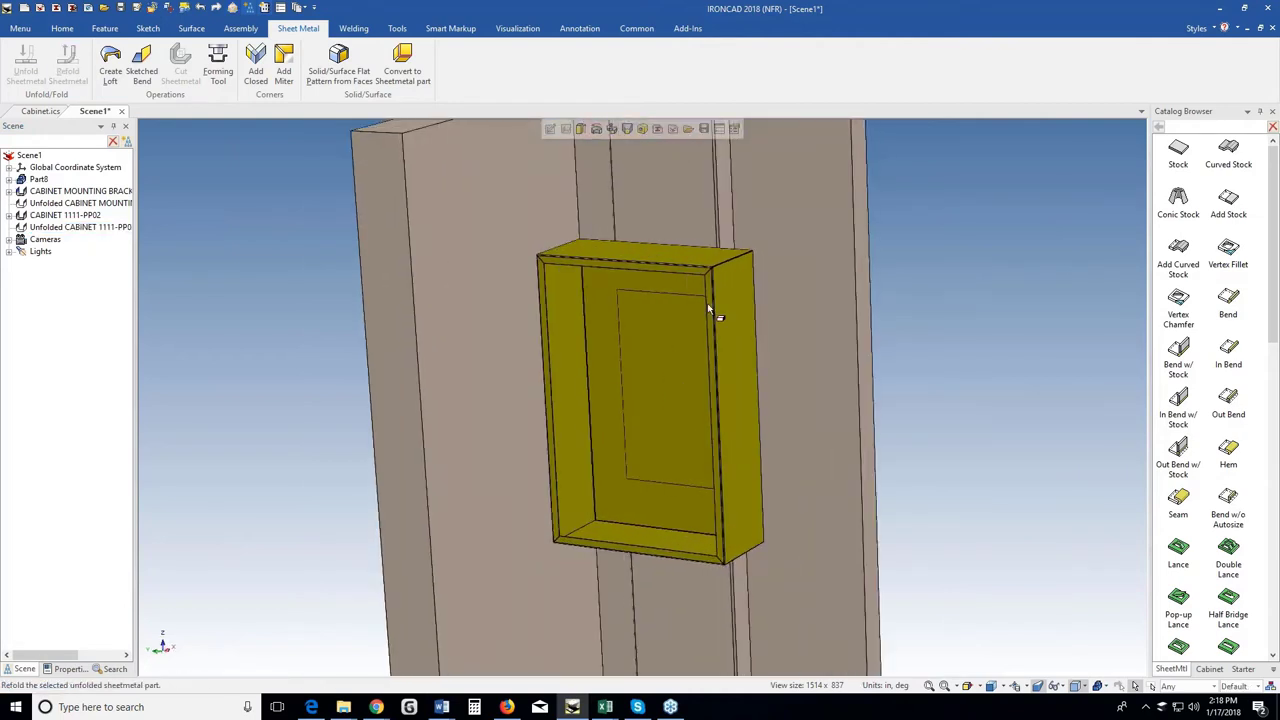
Relocate the cabinet's TriBall to the upper front lip and mirror a copy of the cabinet outward across the front face.
left_click(666, 390)
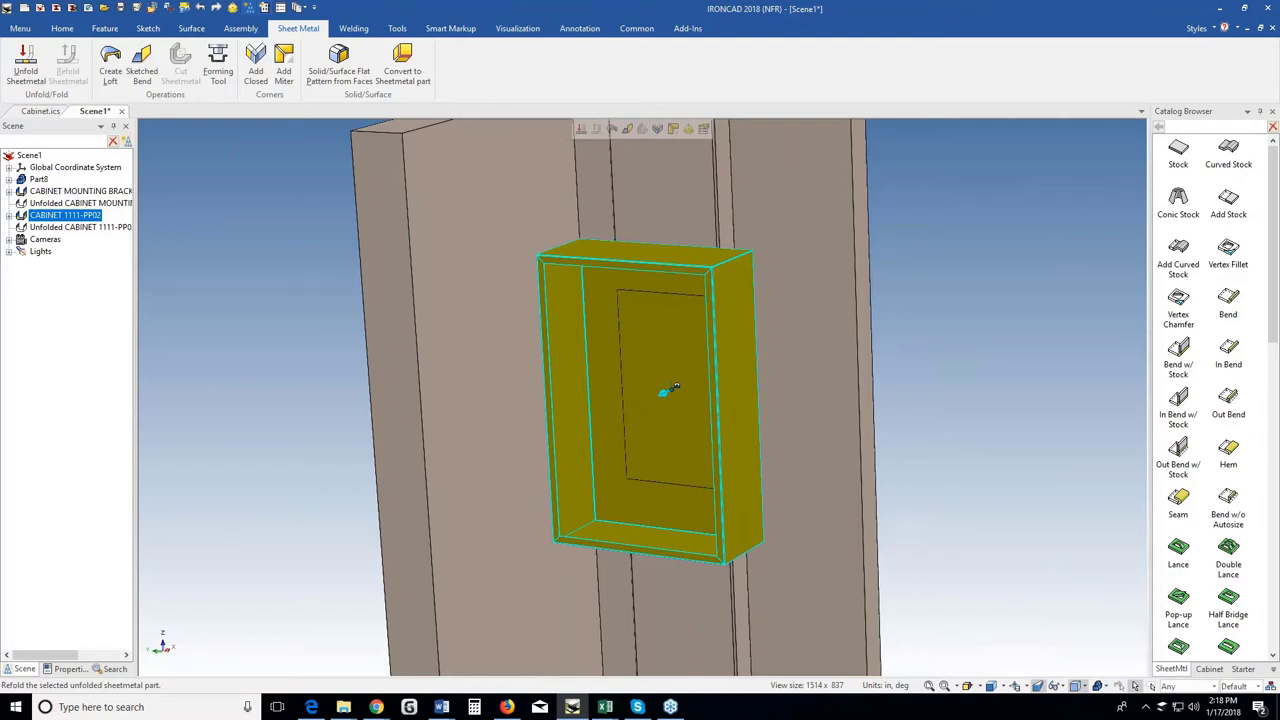
key("F10")
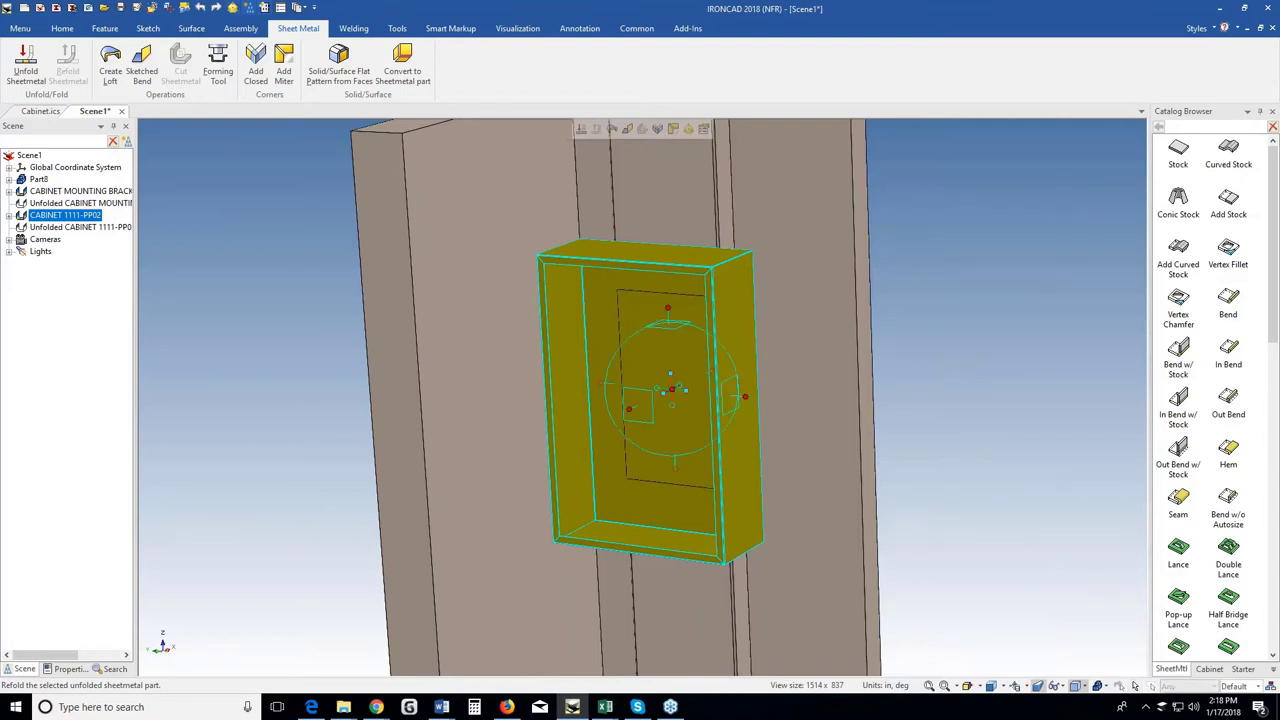
right_click(706, 303)
left_click(745, 359)
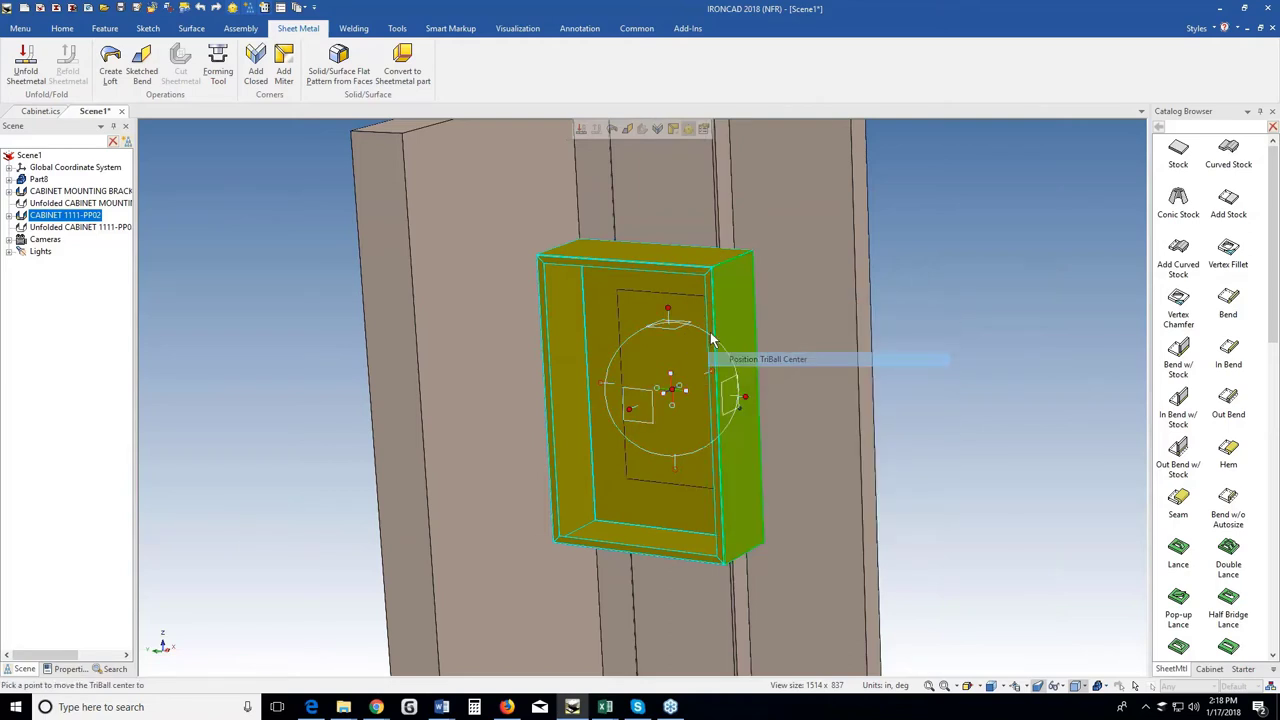
left_click(622, 269)
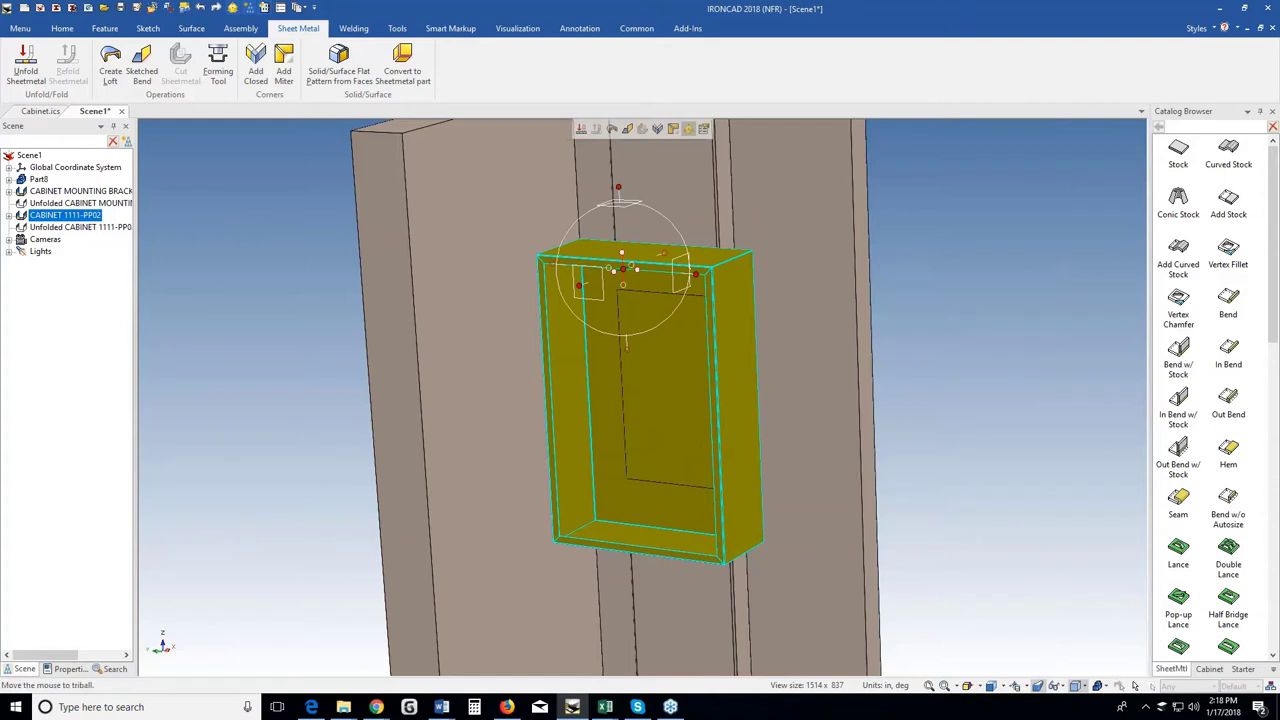
middle_click_drag(638, 296, 623, 274)
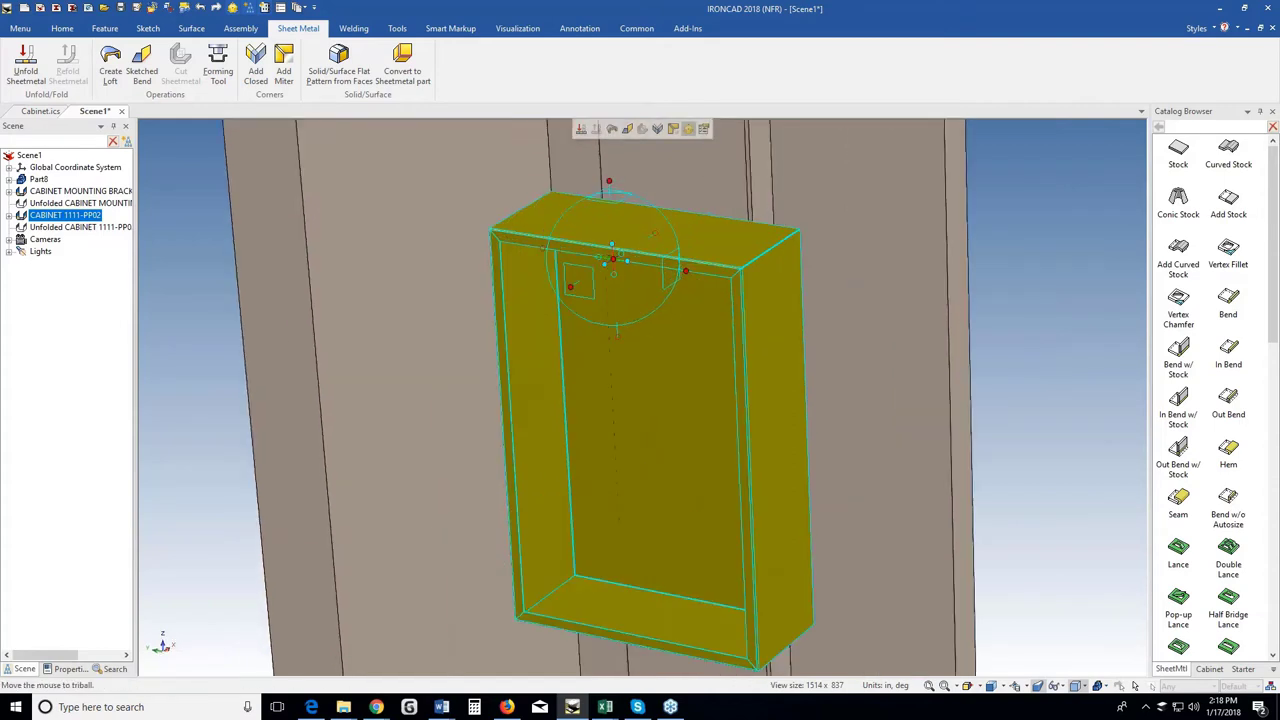
right_click(608, 262)
mouse_move(646, 456)
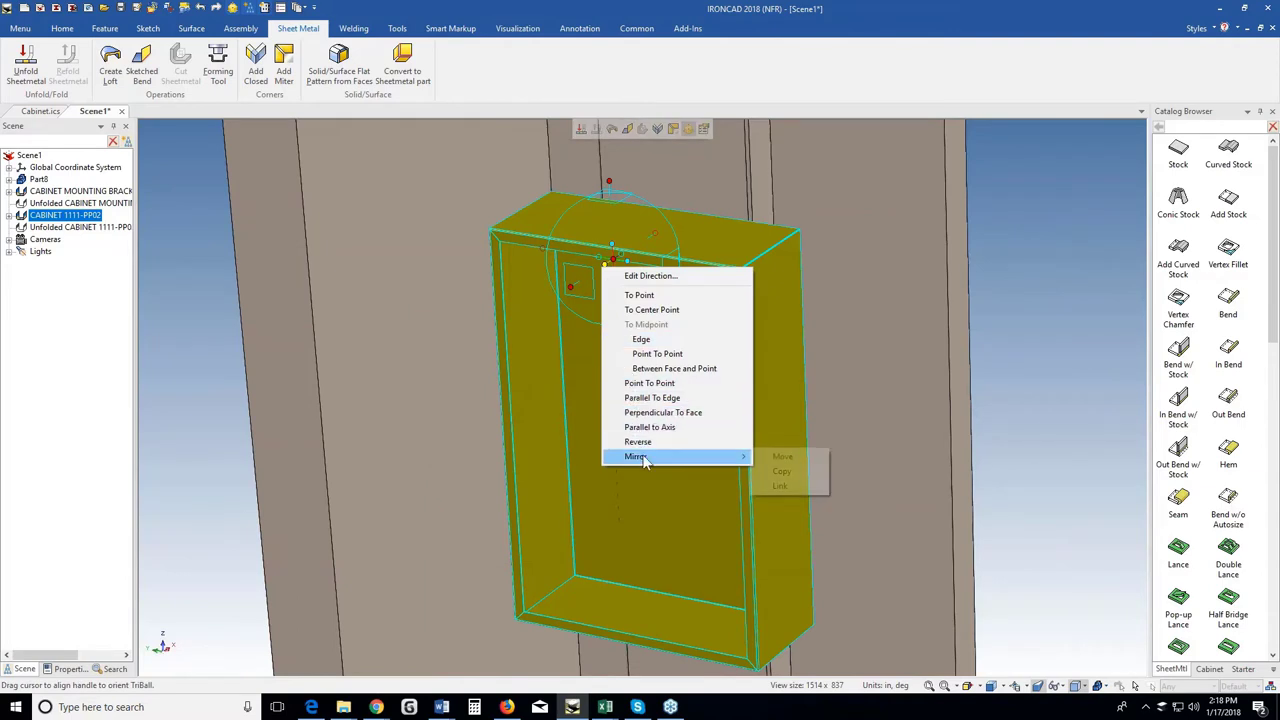
left_click(782, 471)
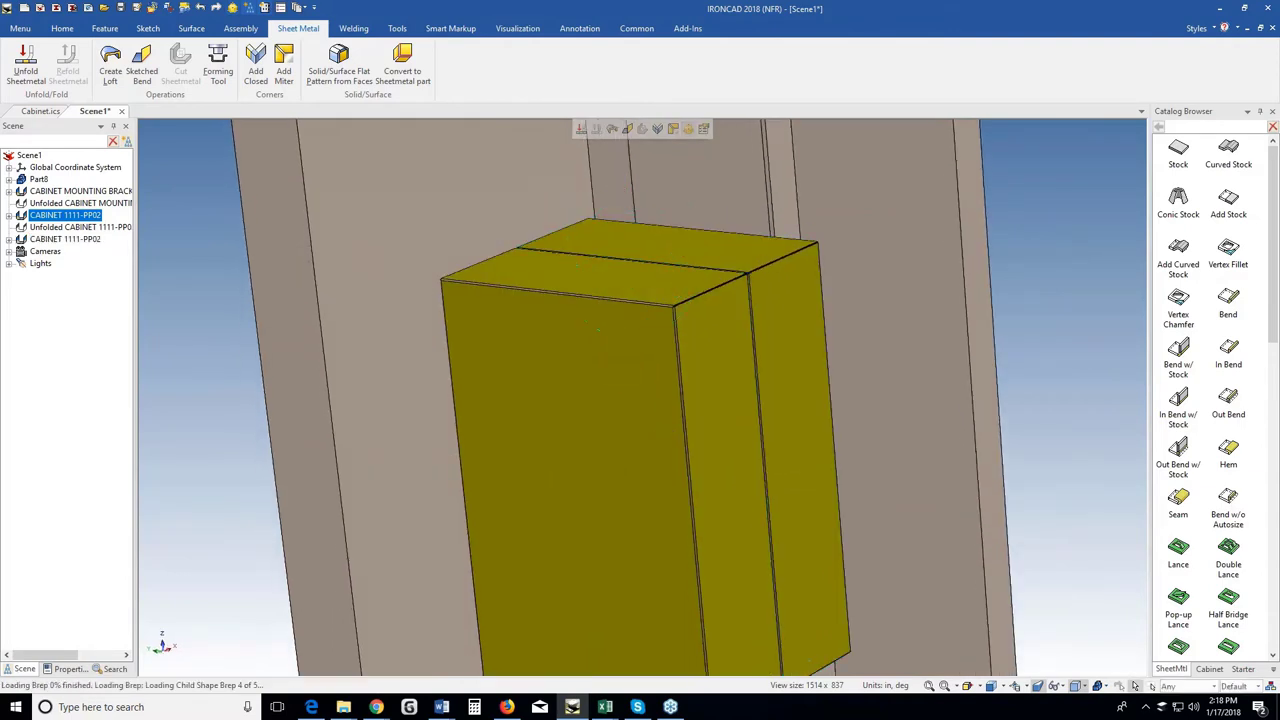
Paint the mirrored front copy solid teal and set its part number to 1111-PP03.
left_click(580, 500)
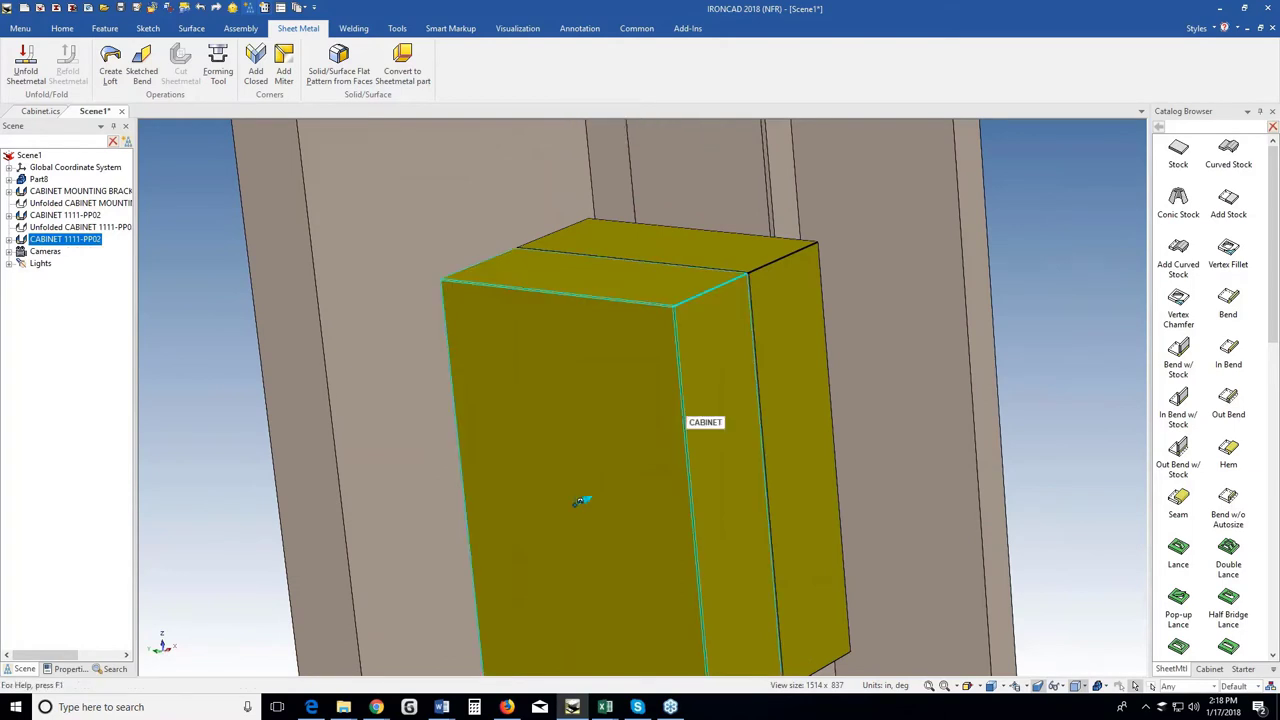
right_click(580, 500)
left_click(704, 395)
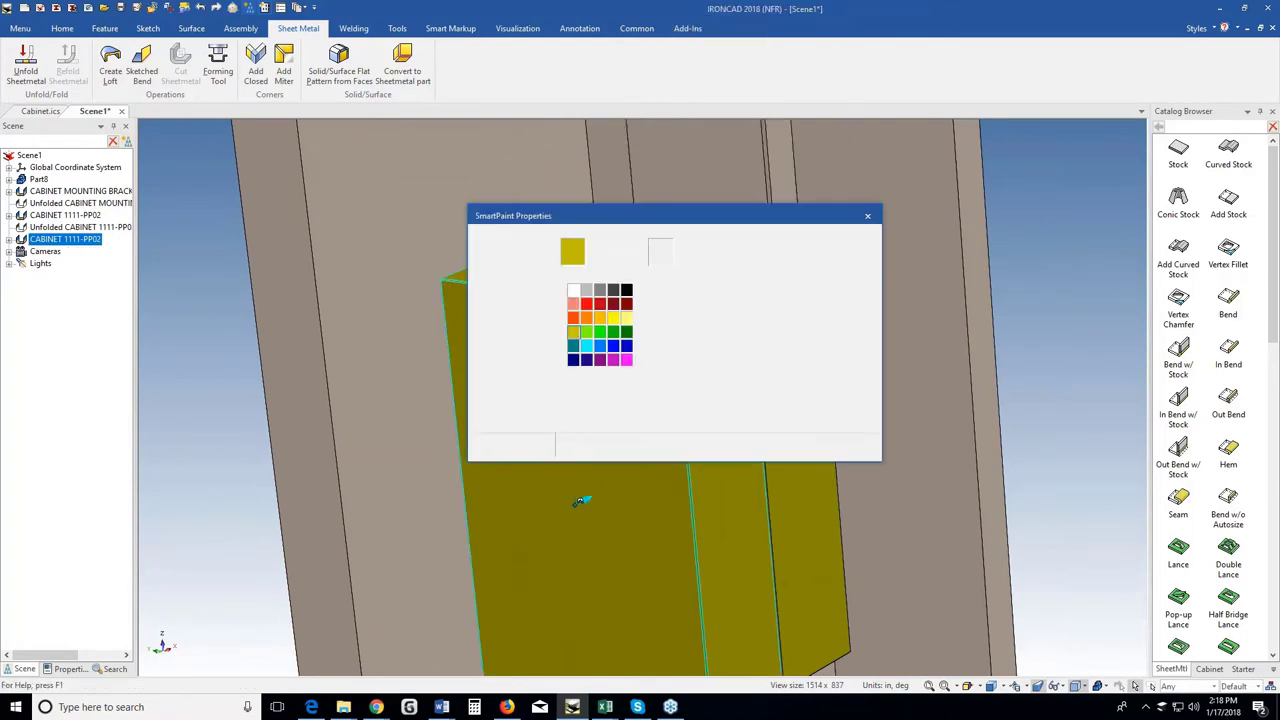
left_click(573, 347)
left_click(632, 447)
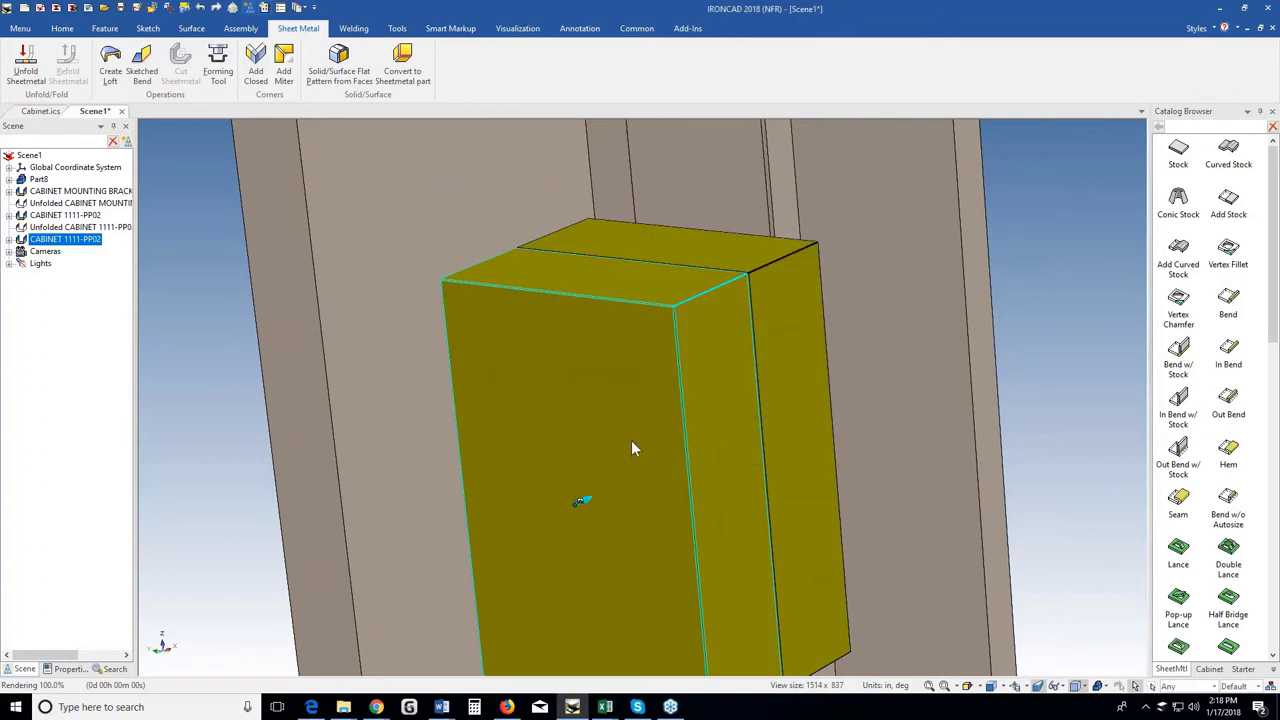
left_click(66, 668)
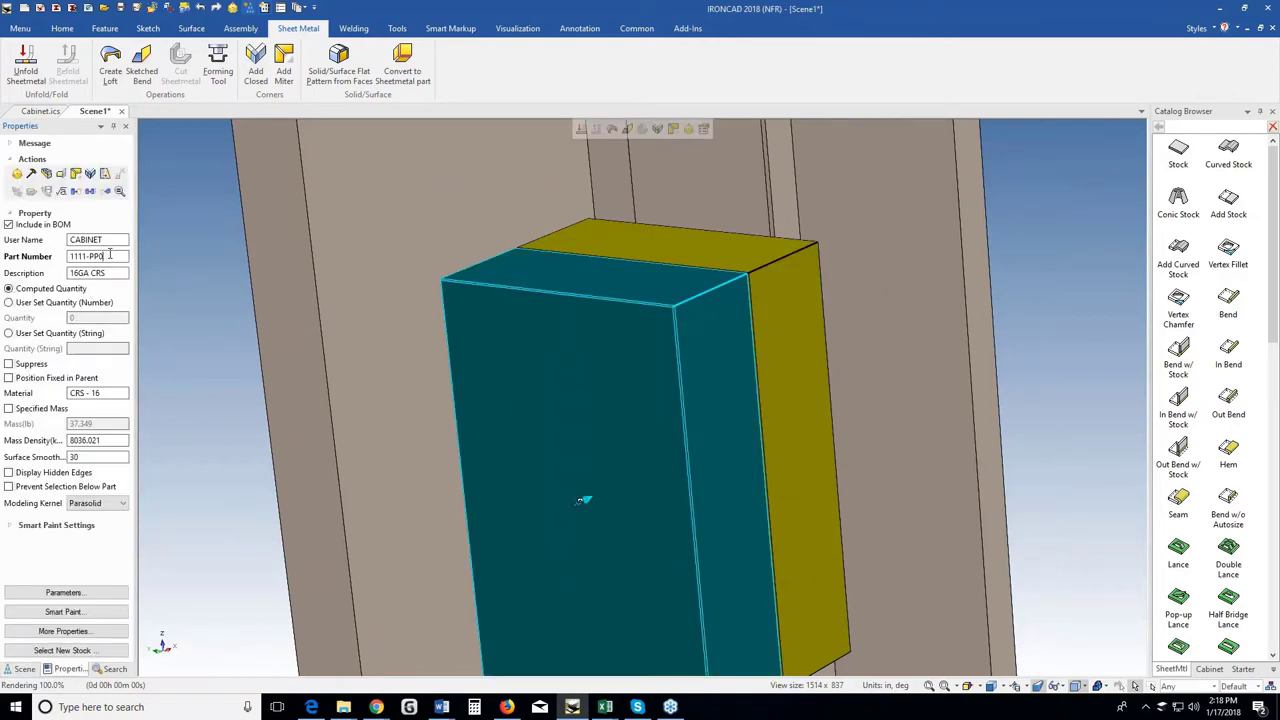
key("Return")
Set the teal part's flange to a custom bend stock length of 1.25 in.
scroll(714, 432, "up", 6)
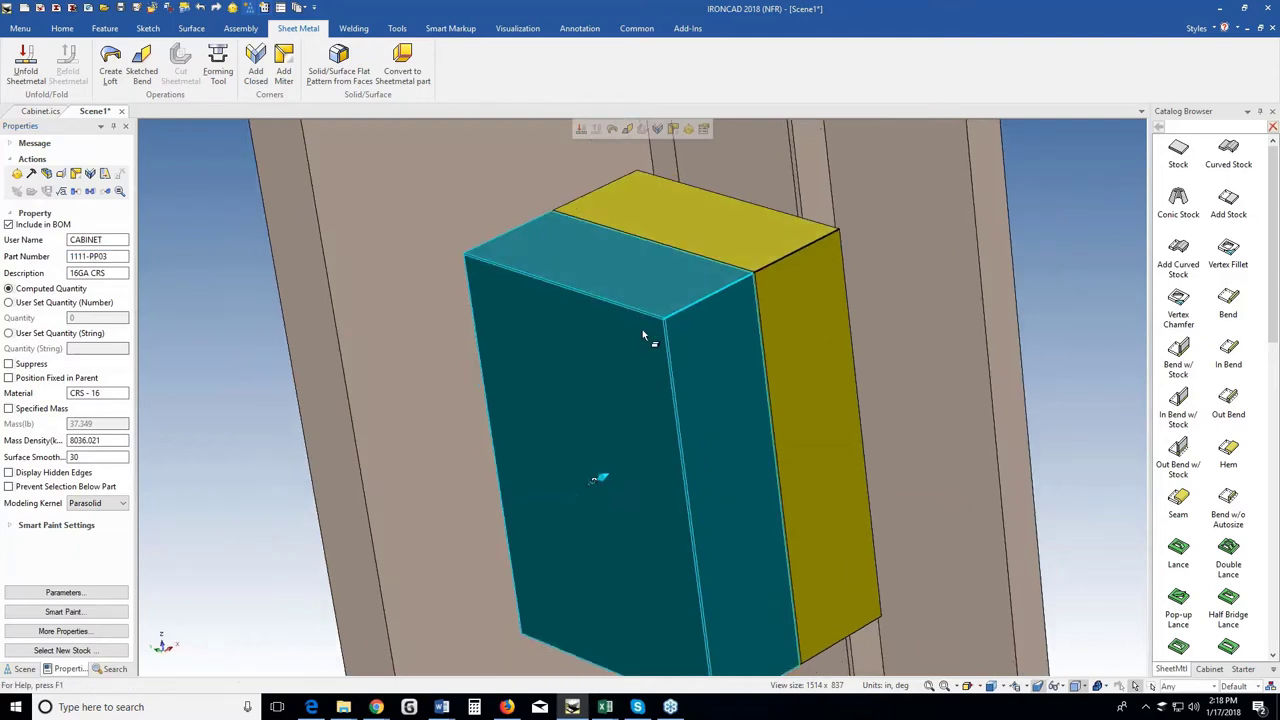
scroll(361, 341, "down", 2)
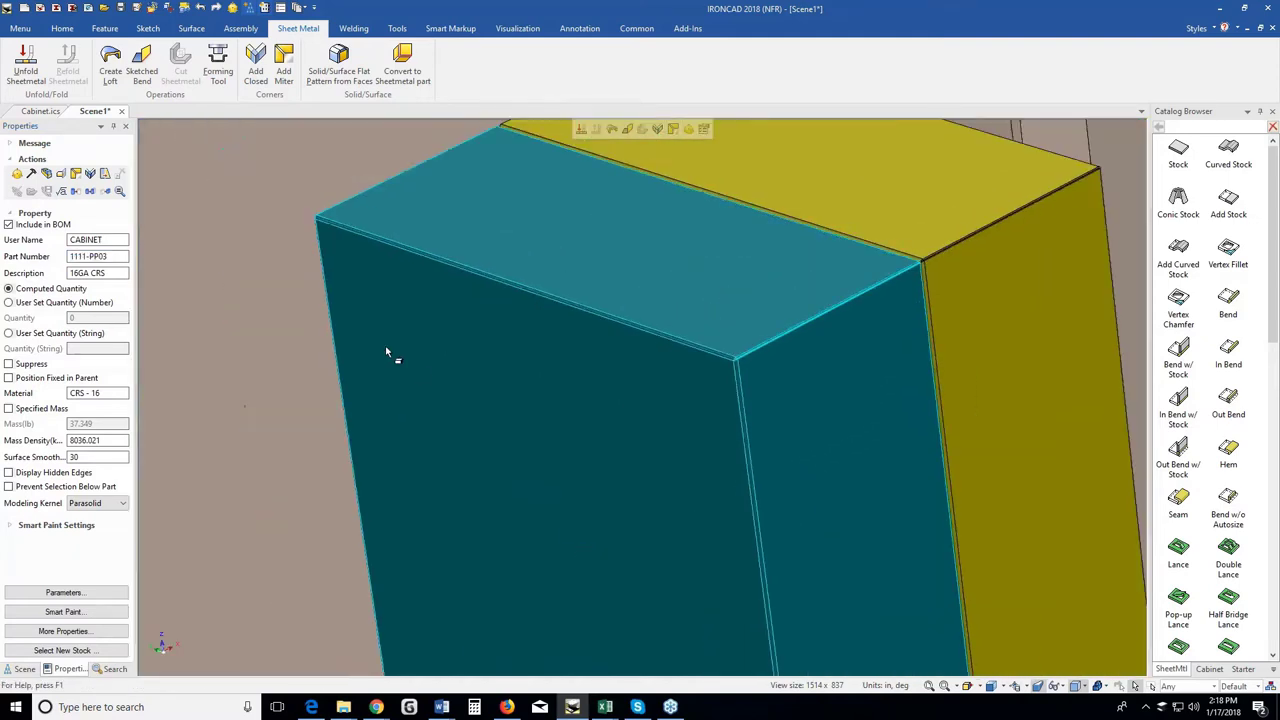
middle_click_drag(385, 345, 425, 332)
scroll(428, 329, "down", 5)
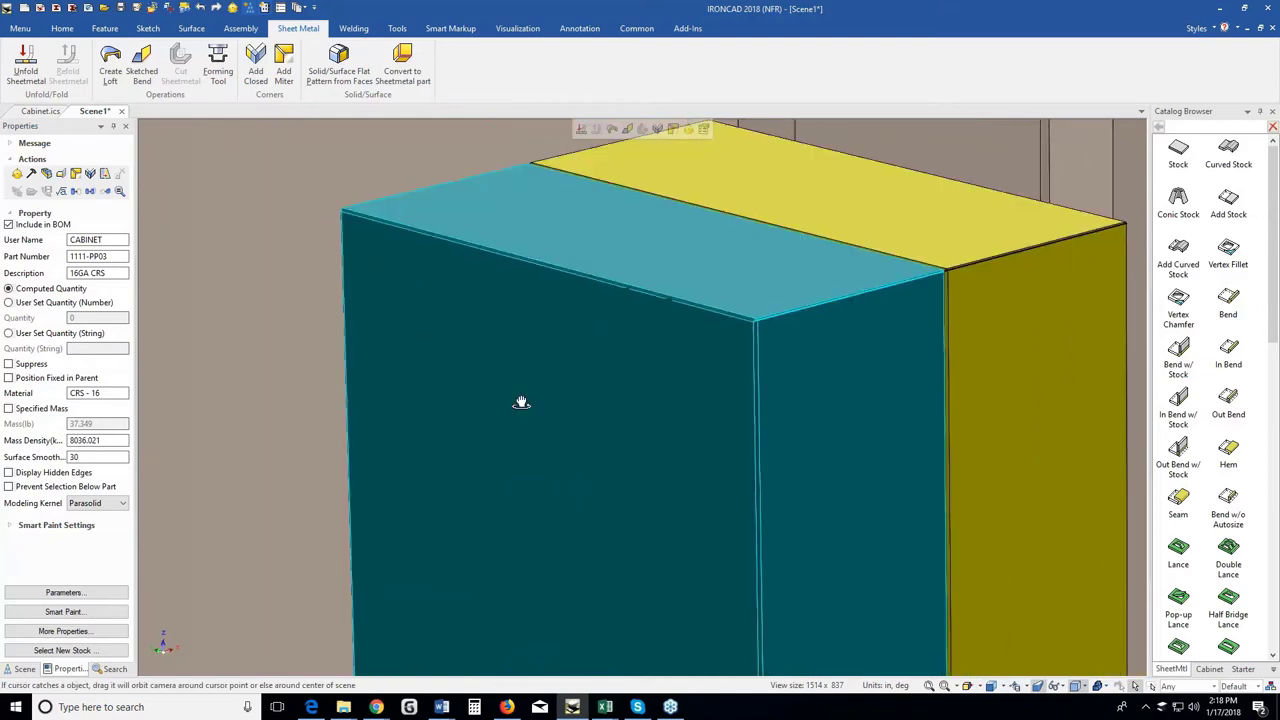
left_click(564, 148)
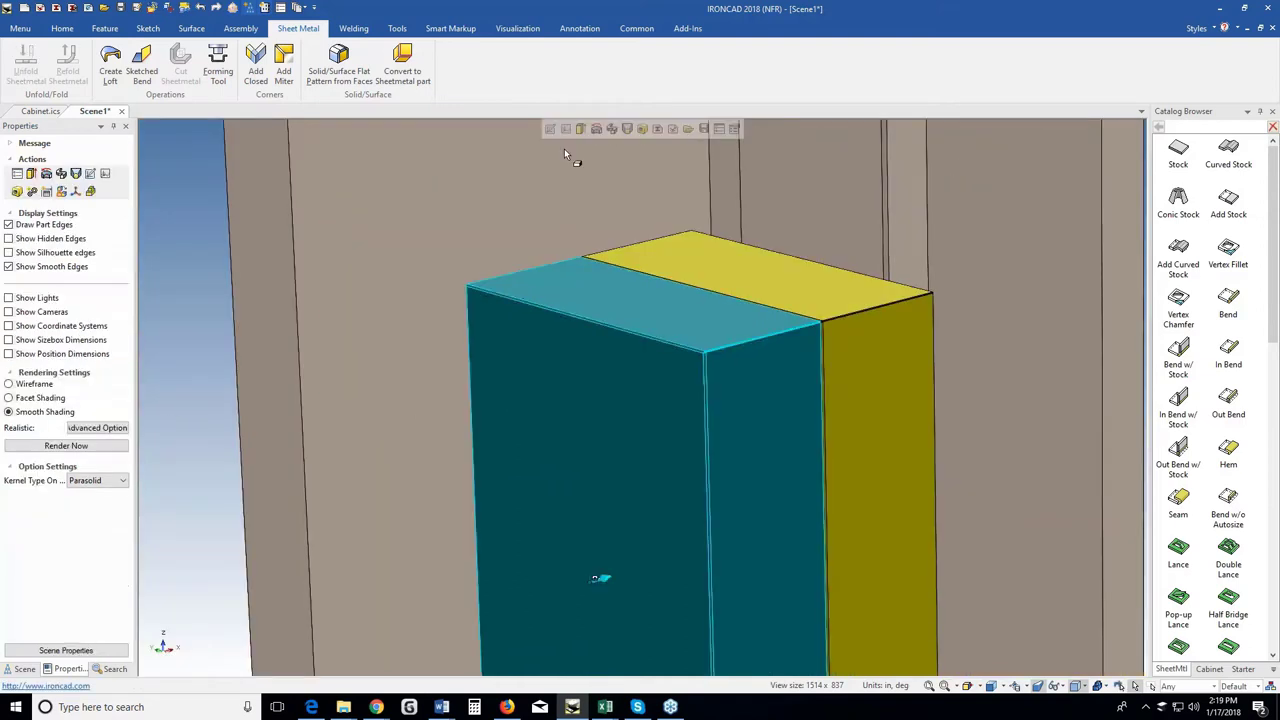
left_click(603, 351)
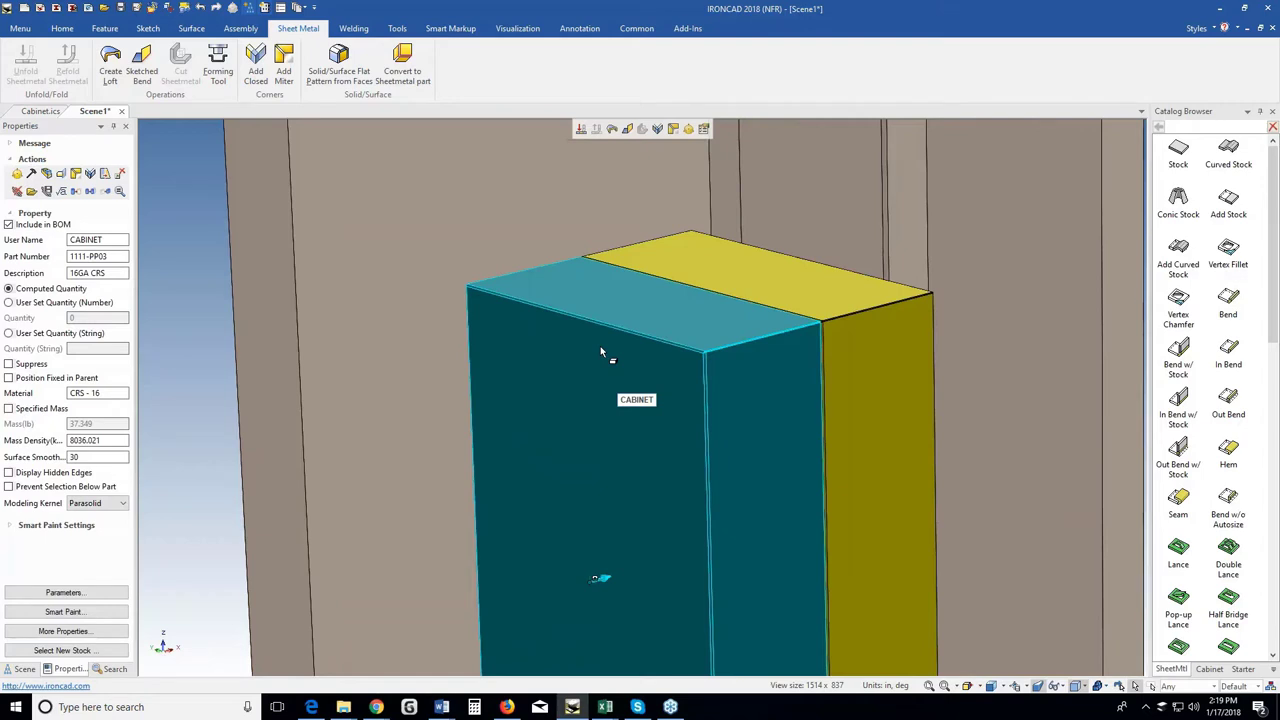
scroll(600, 349, "up", 3)
middle_click_drag(600, 349, 537, 299)
scroll(537, 300, "down", 5)
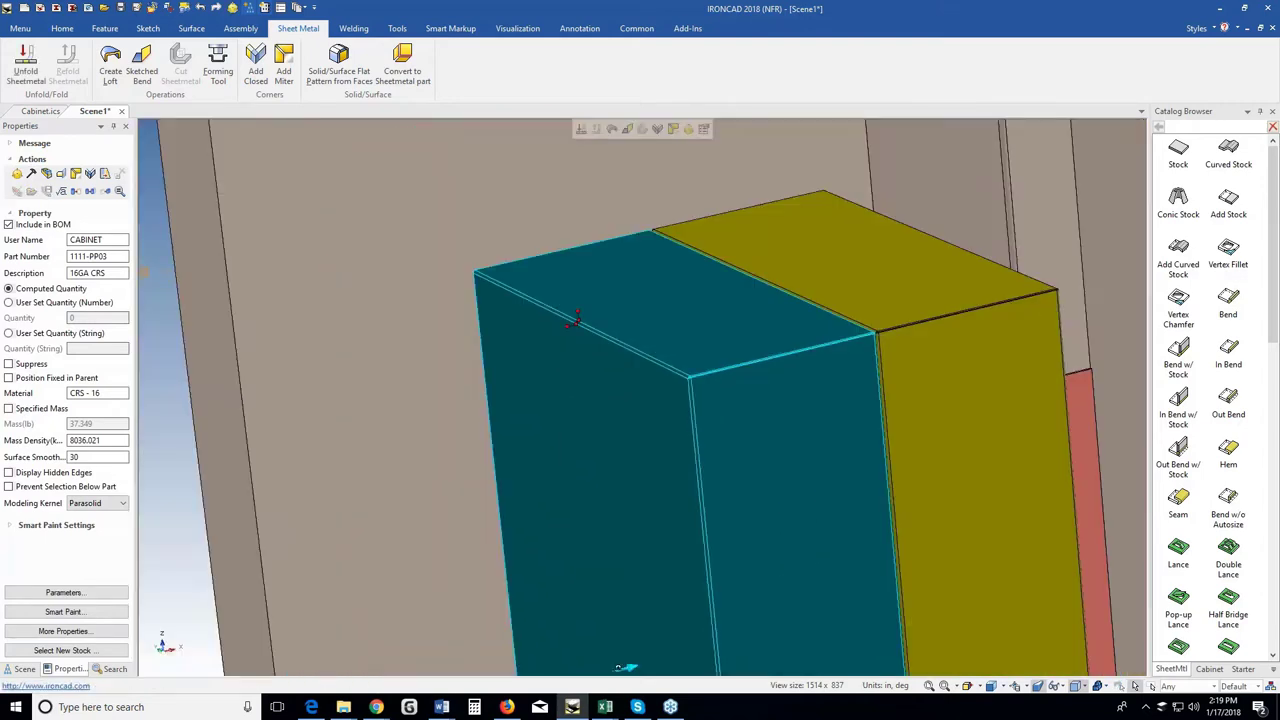
left_click_drag(574, 325, 597, 342)
left_click(589, 353)
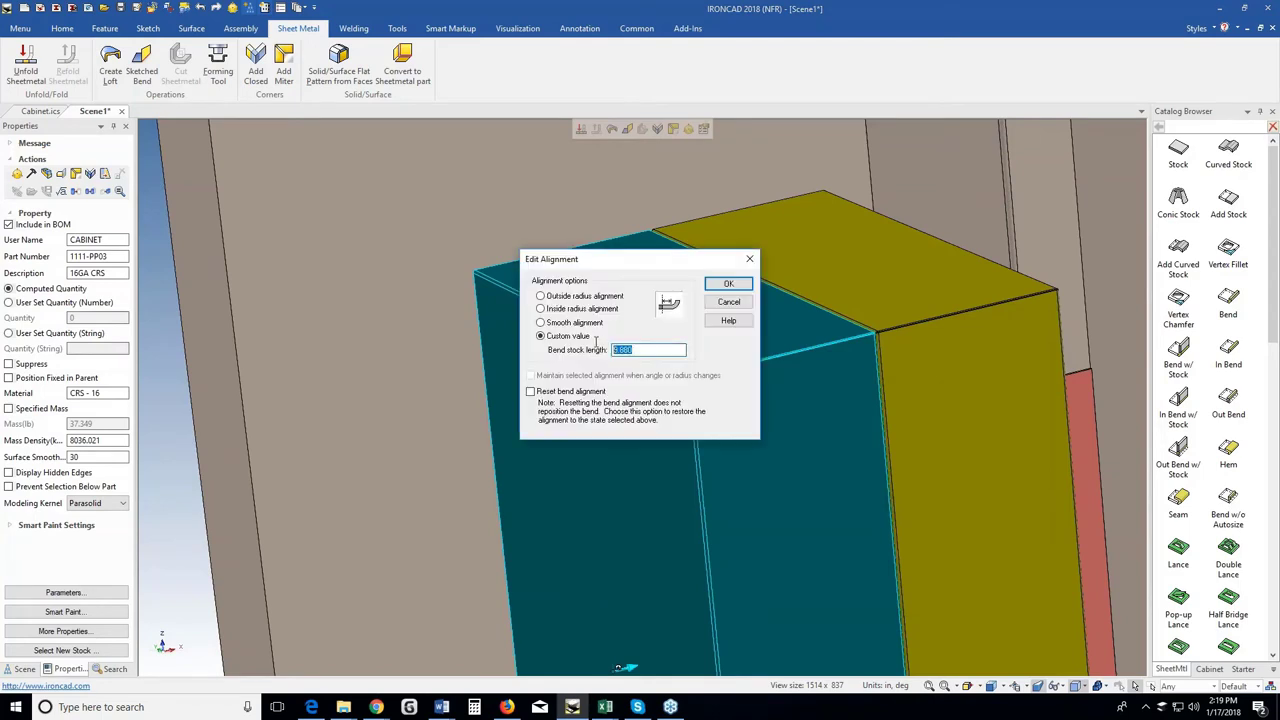
type("1.25")
key("Return")
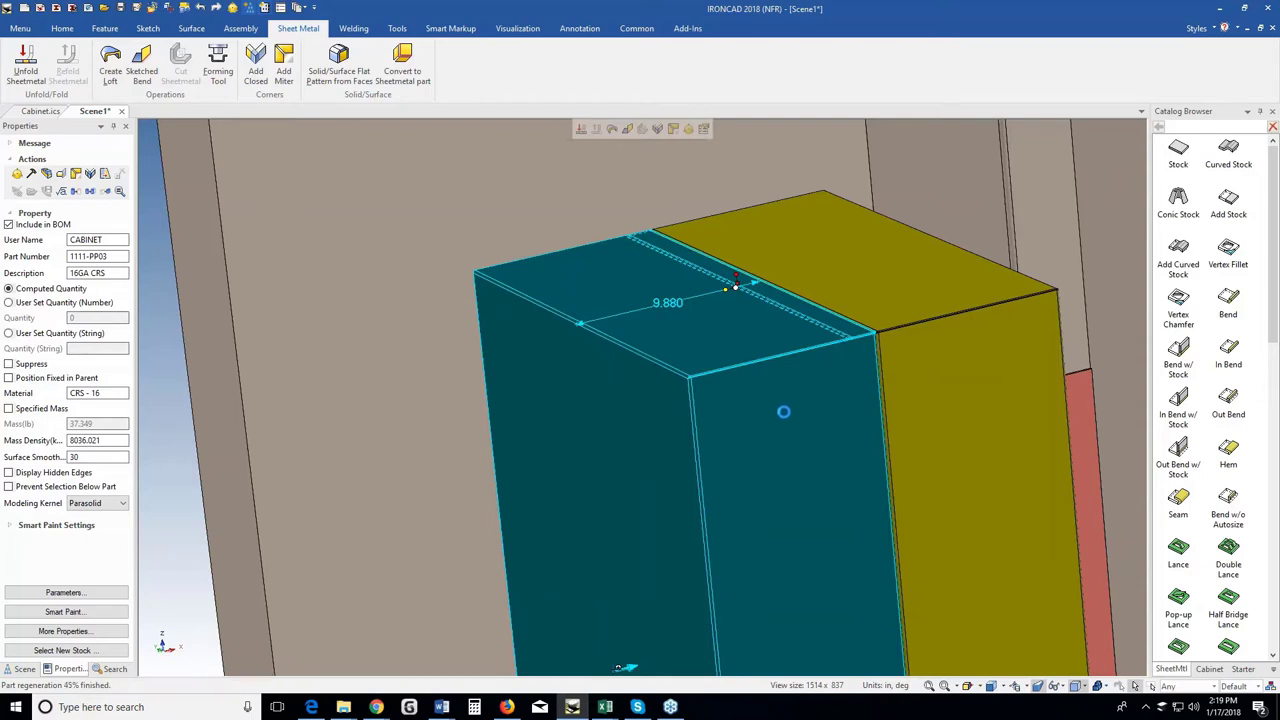
Make the teal front part see-through with a SmartPaint transparency of 40.
scroll(831, 423, "down", 5)
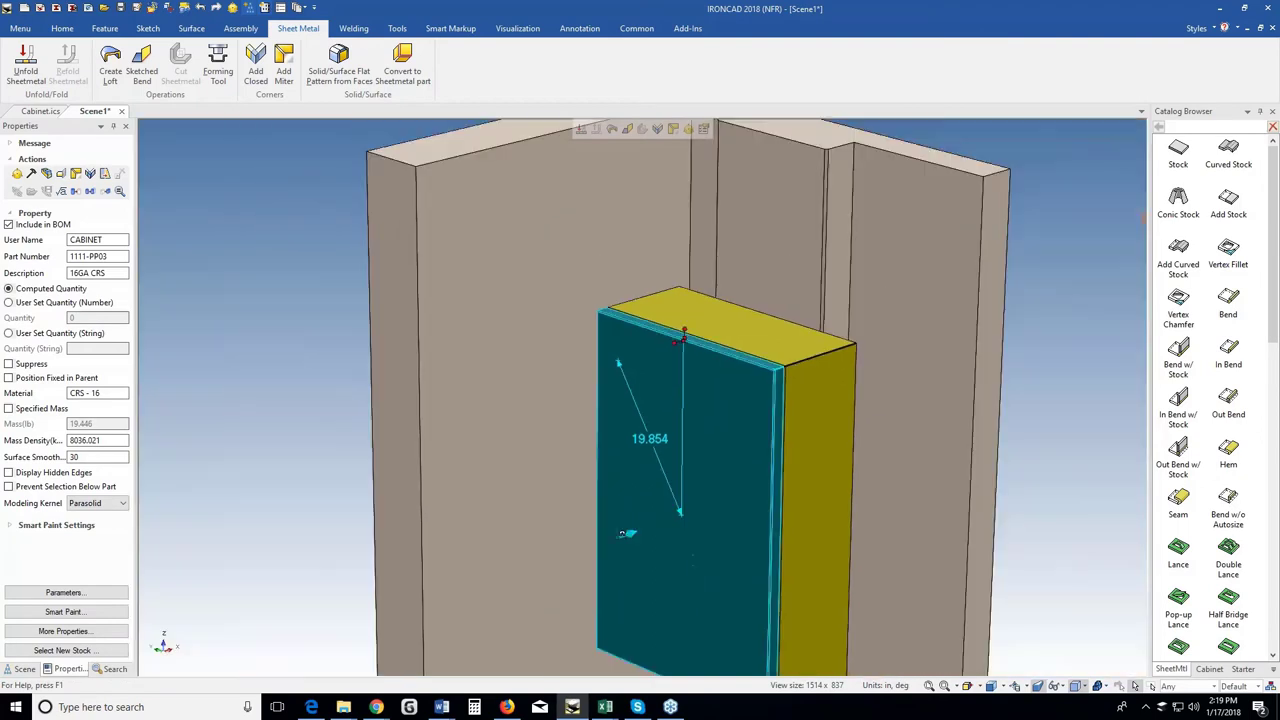
scroll(878, 386, "down", 1)
left_click(732, 400)
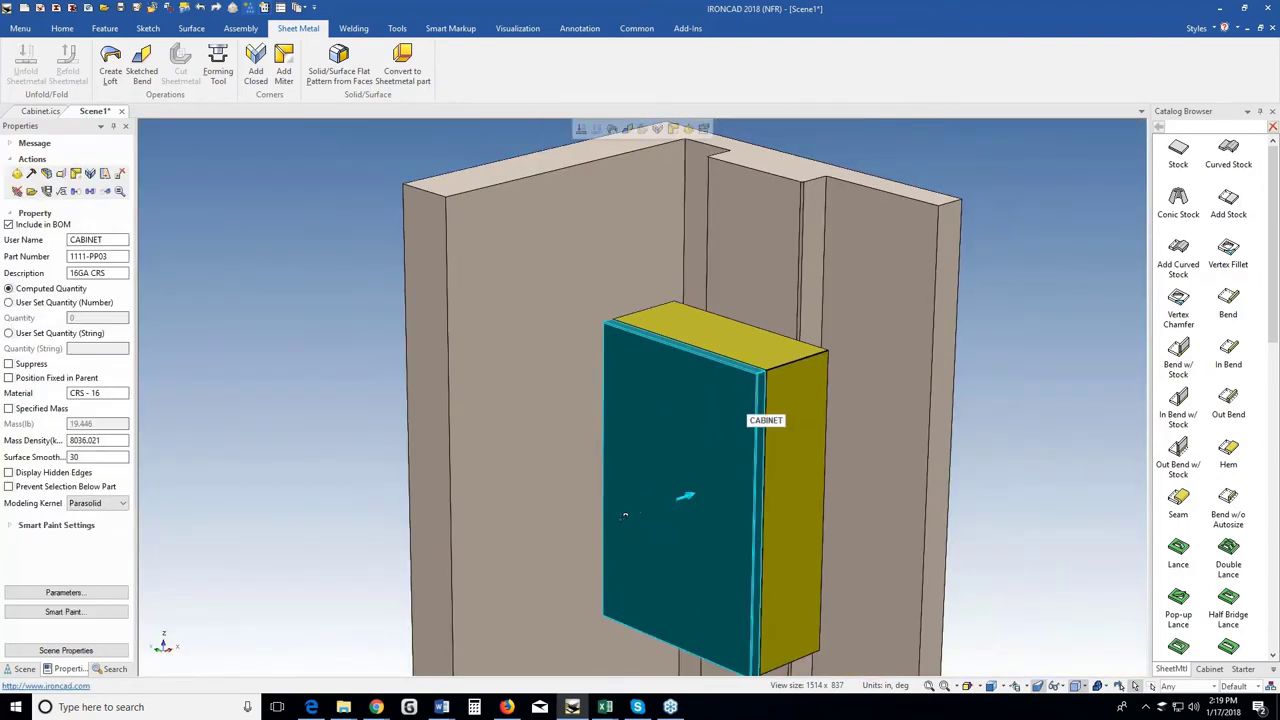
right_click(728, 408)
left_click(751, 362)
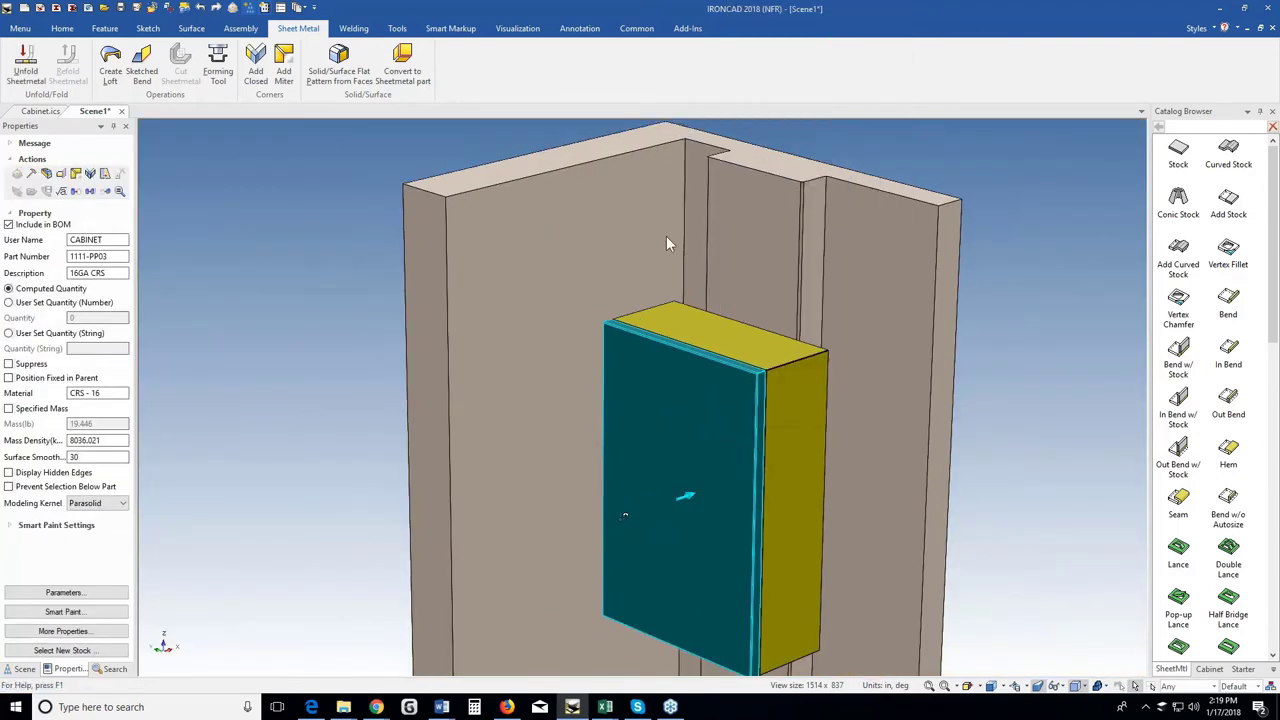
left_click(501, 268)
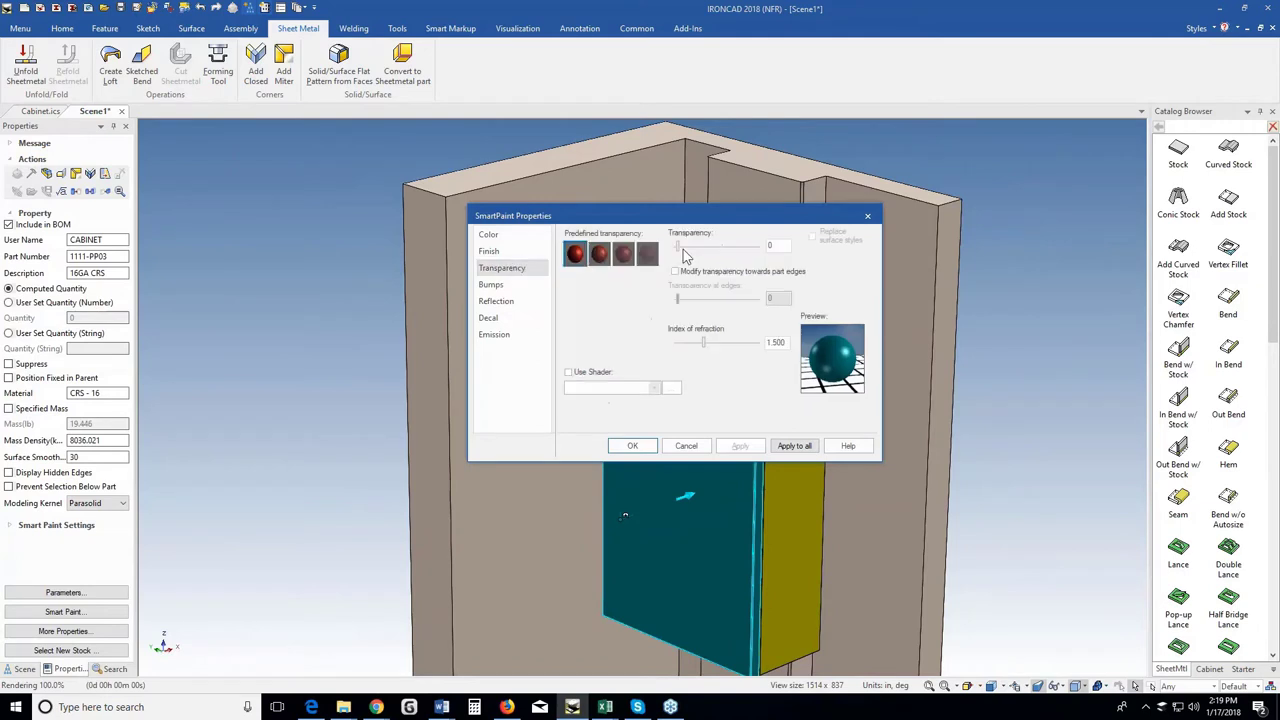
left_click_drag(680, 248, 711, 251)
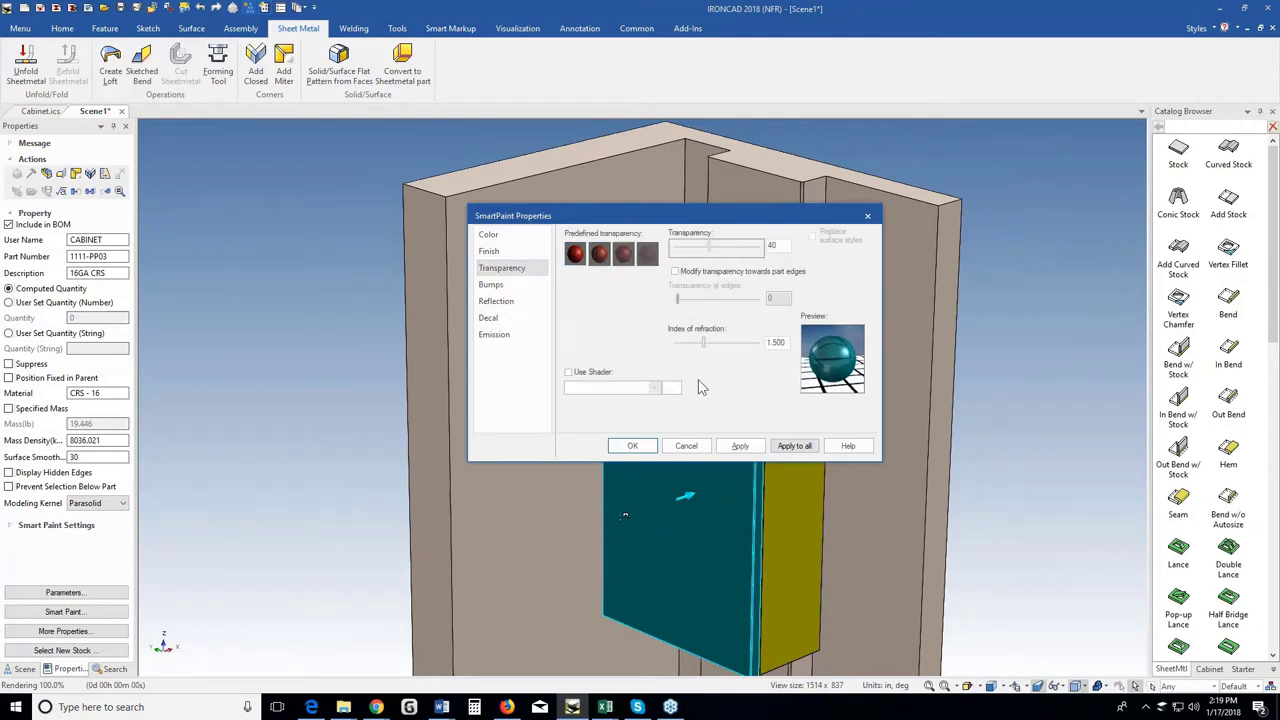
left_click(632, 446)
scroll(786, 386, "up", 3)
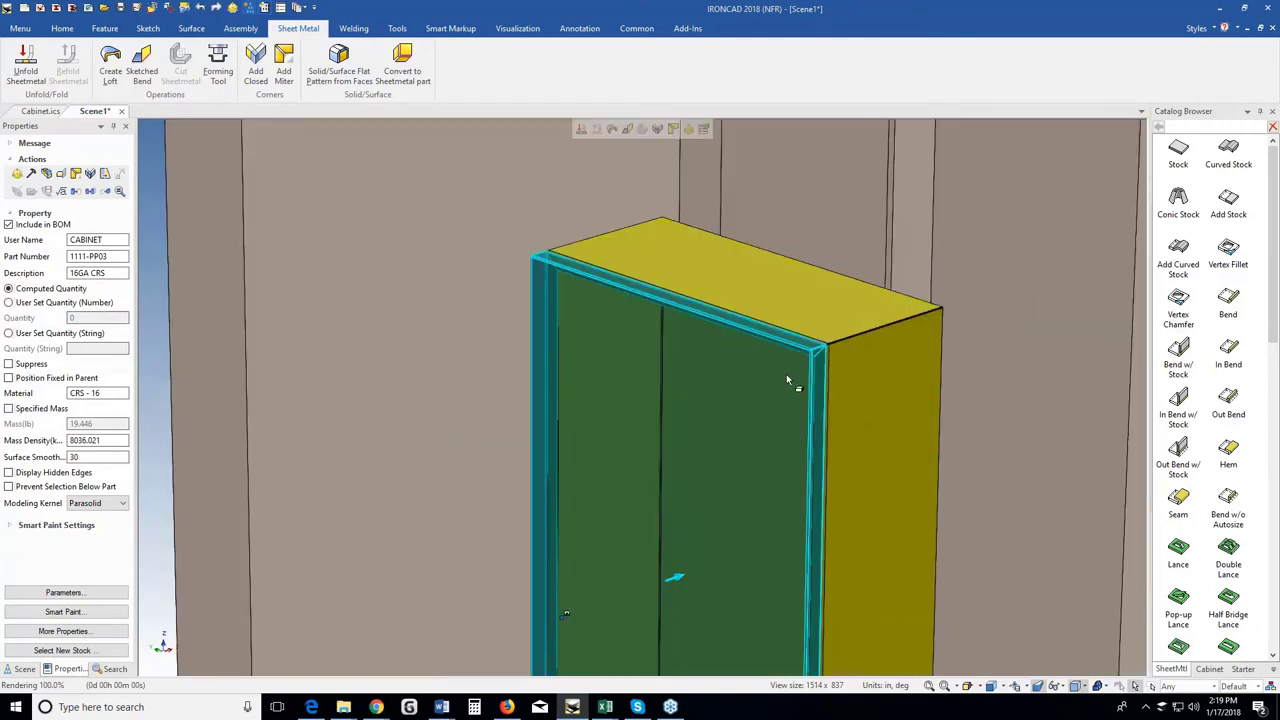
Remove the teal front part from the scene and try a 70° angle on the cabinet's top flange bend.
scroll(786, 374, "down", 2)
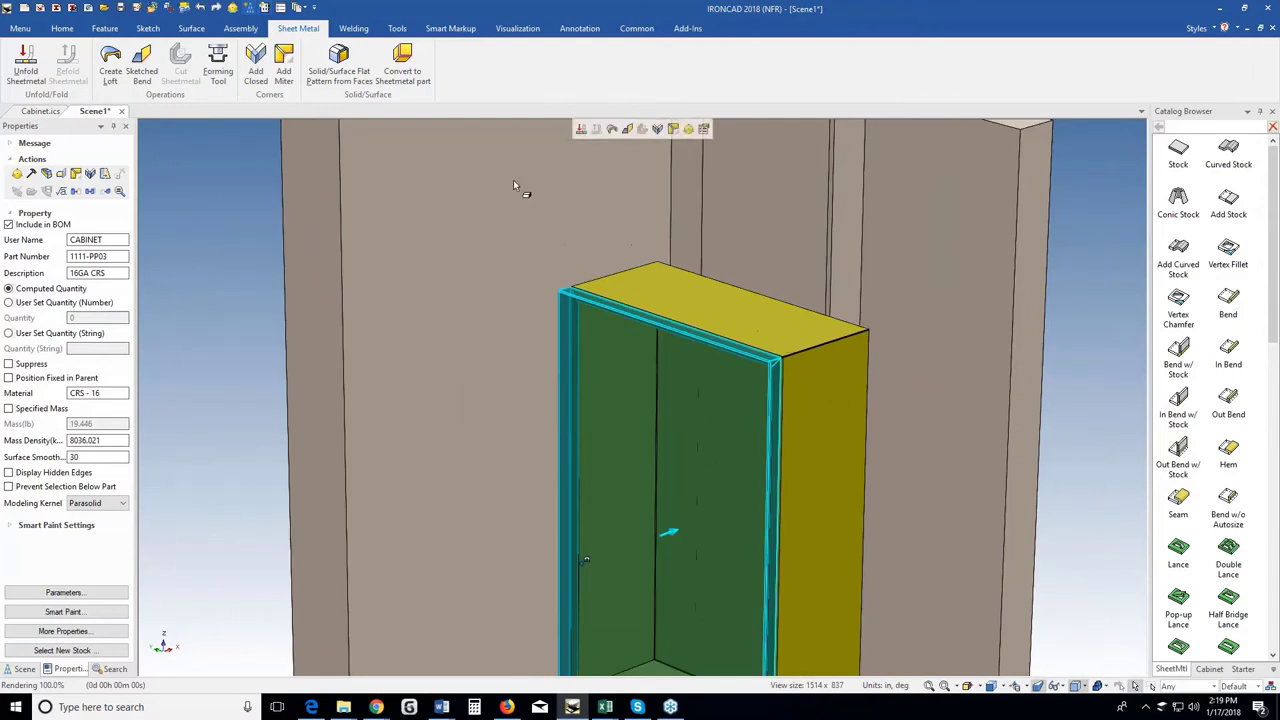
left_click(739, 353)
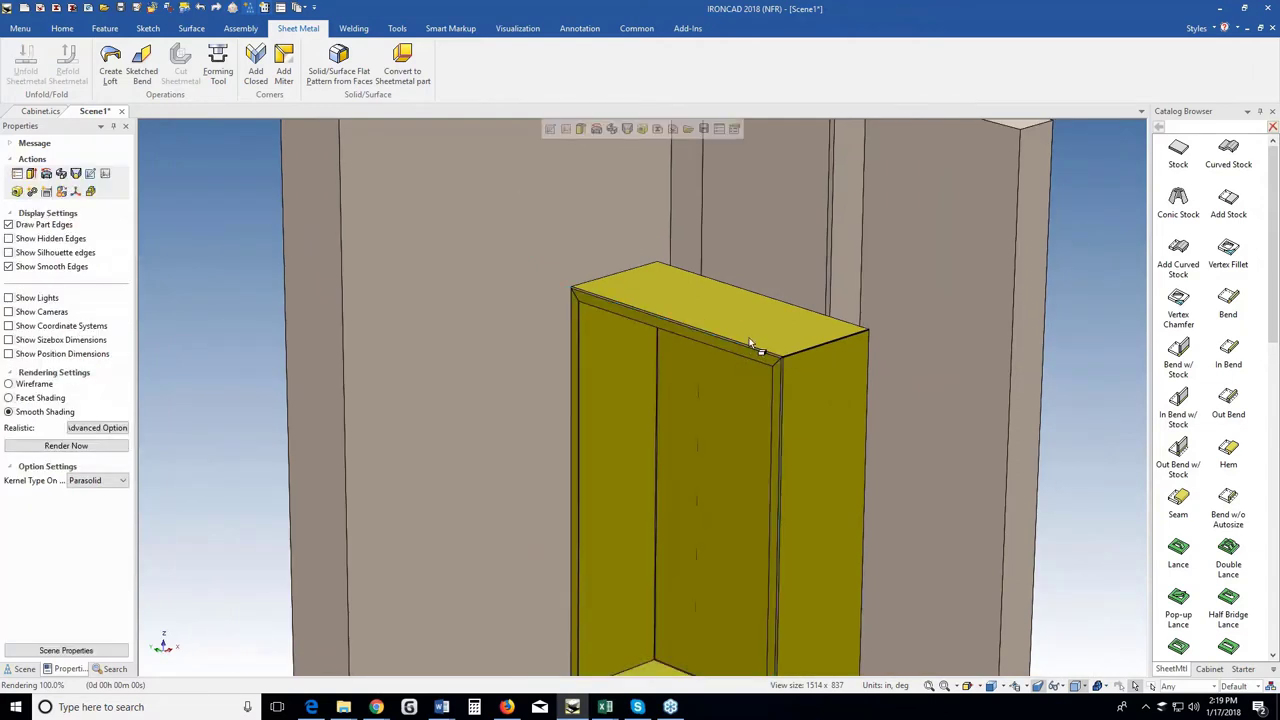
left_click(749, 338)
left_click(533, 148)
scroll(761, 312, "up", 3)
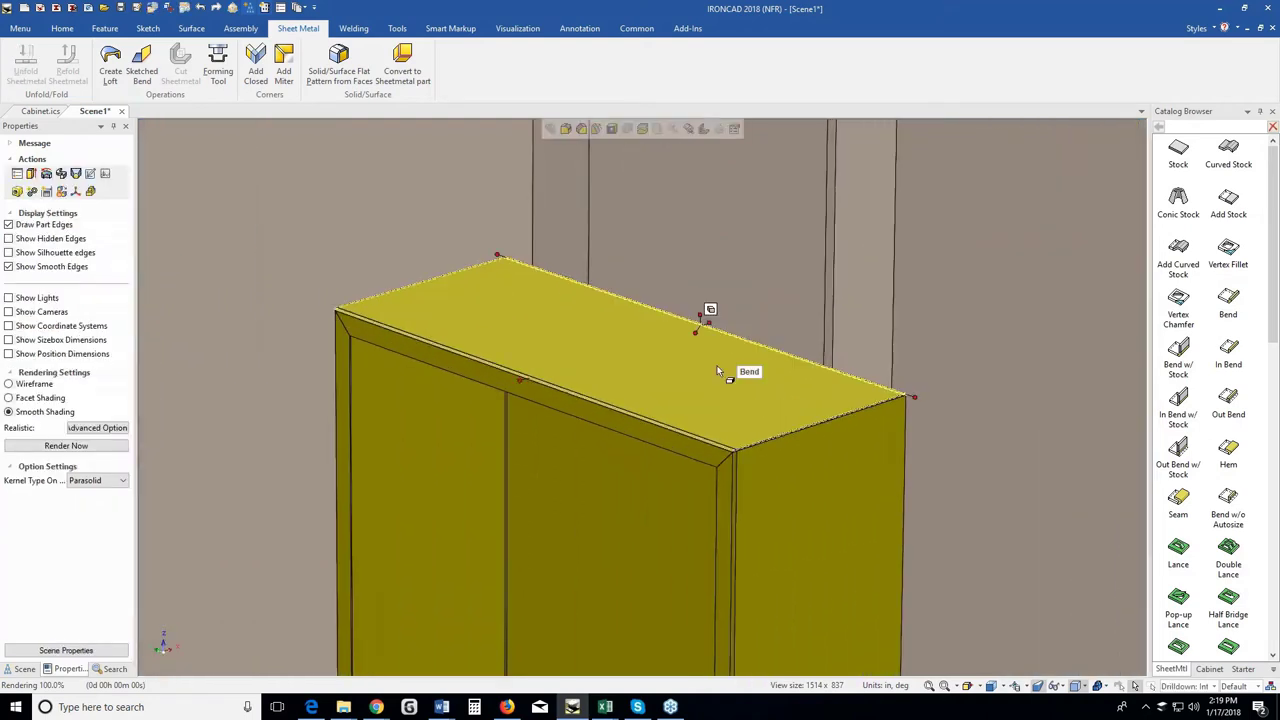
left_click(705, 331)
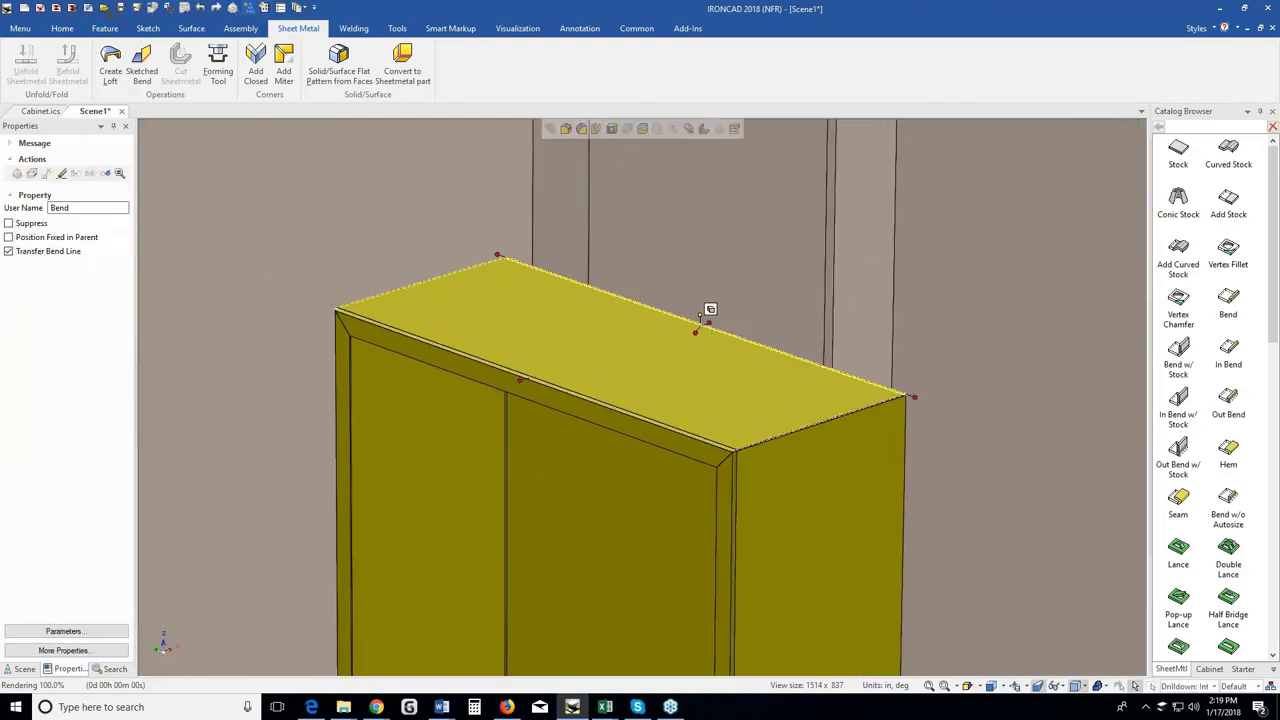
right_click(699, 316)
left_click(714, 327)
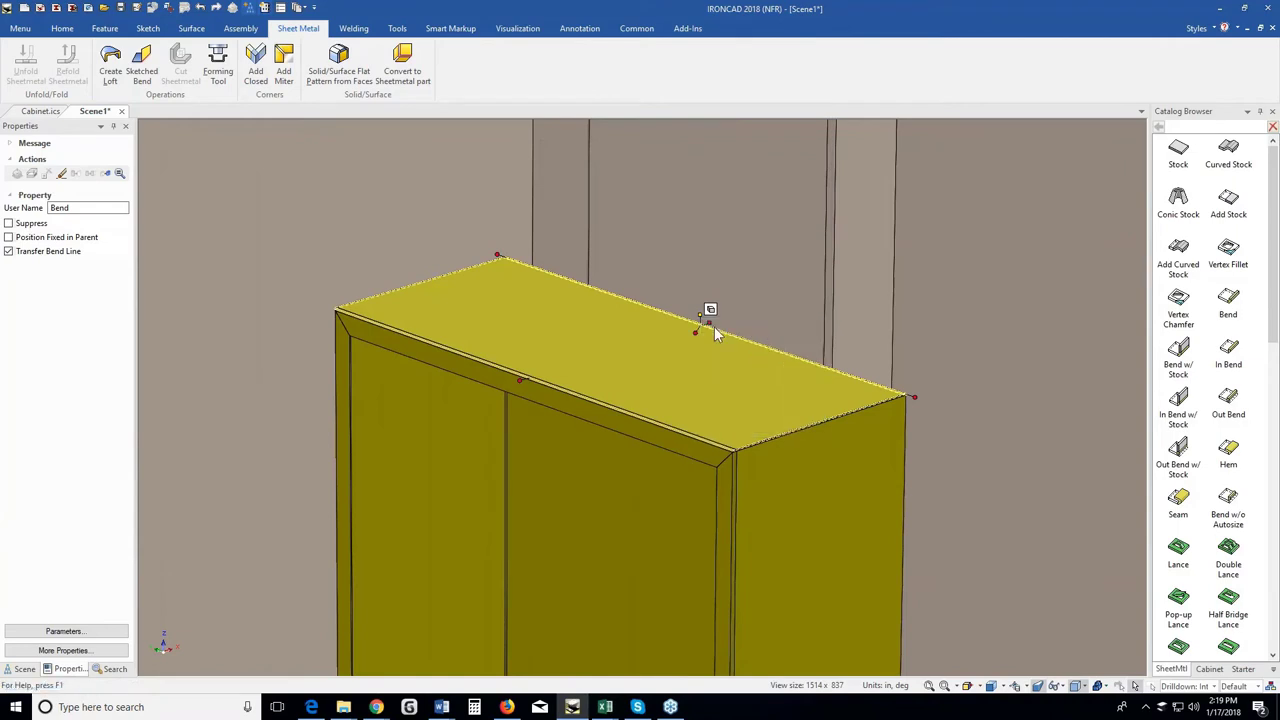
type("70")
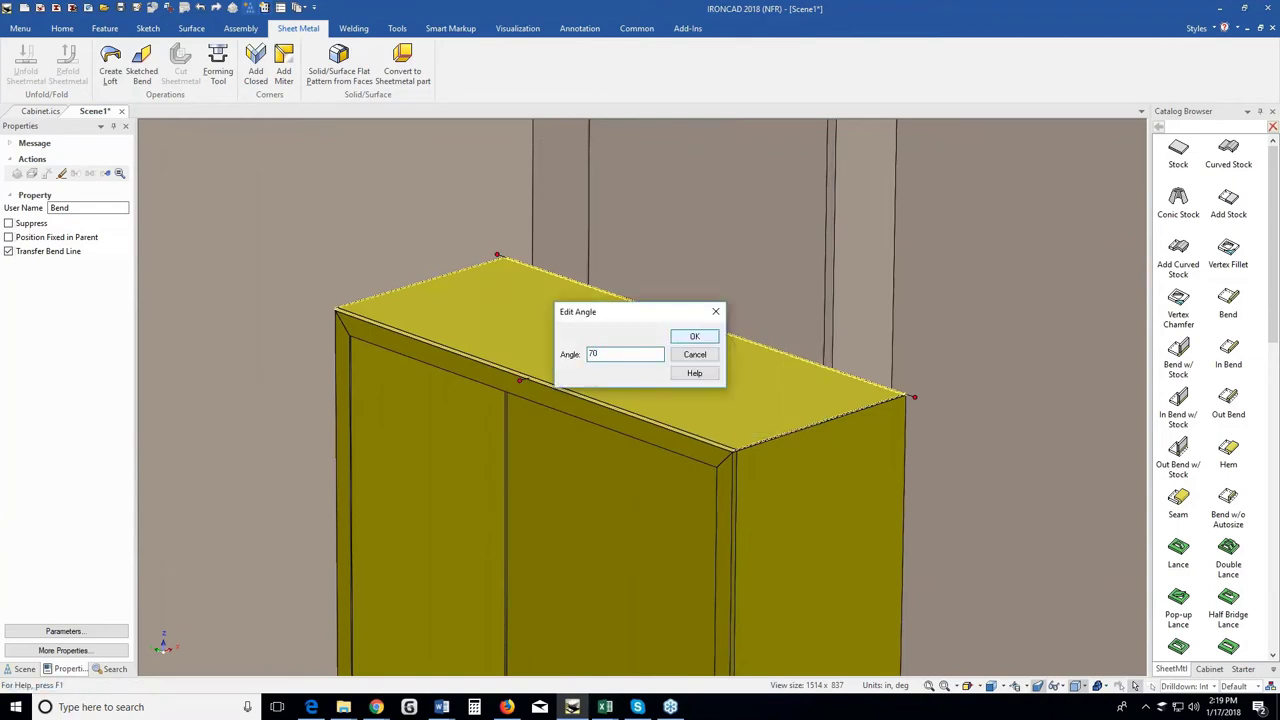
key("Return")
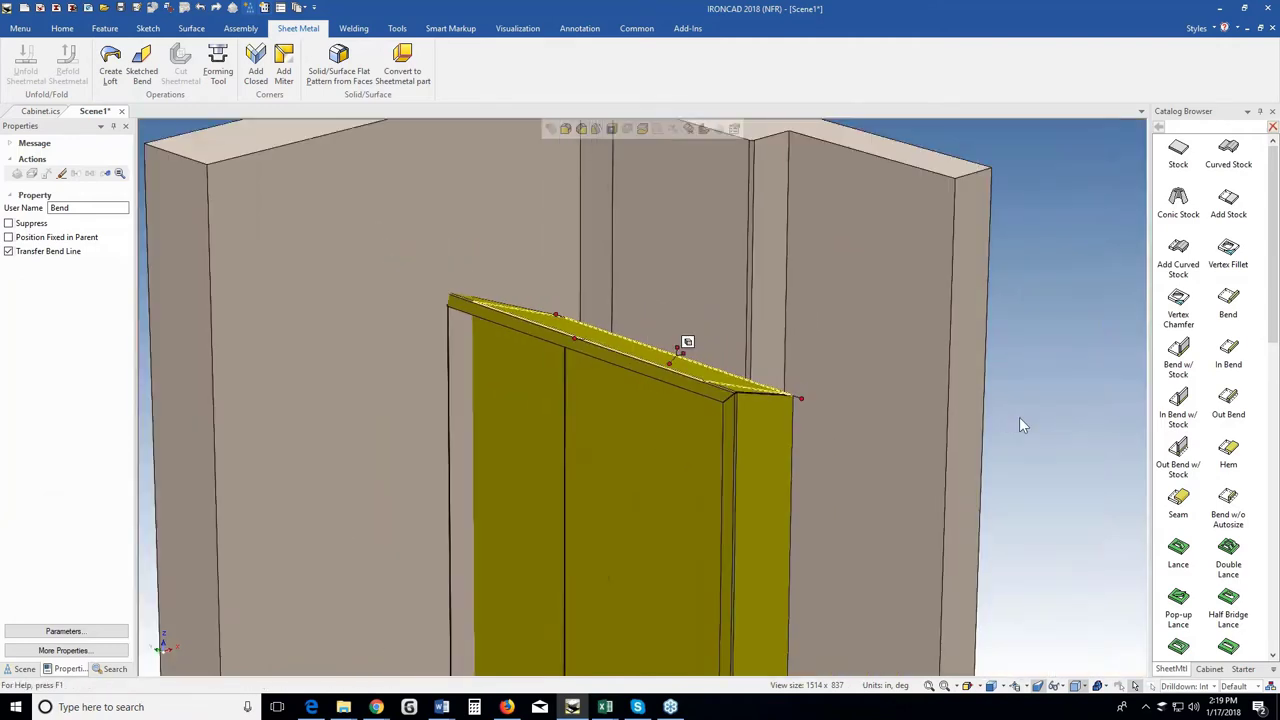
Delete the wall part to inspect the angled cabinet, and undo that deletion, the bend angle change and the front part's removal.
left_click(926, 434)
key("Delete")
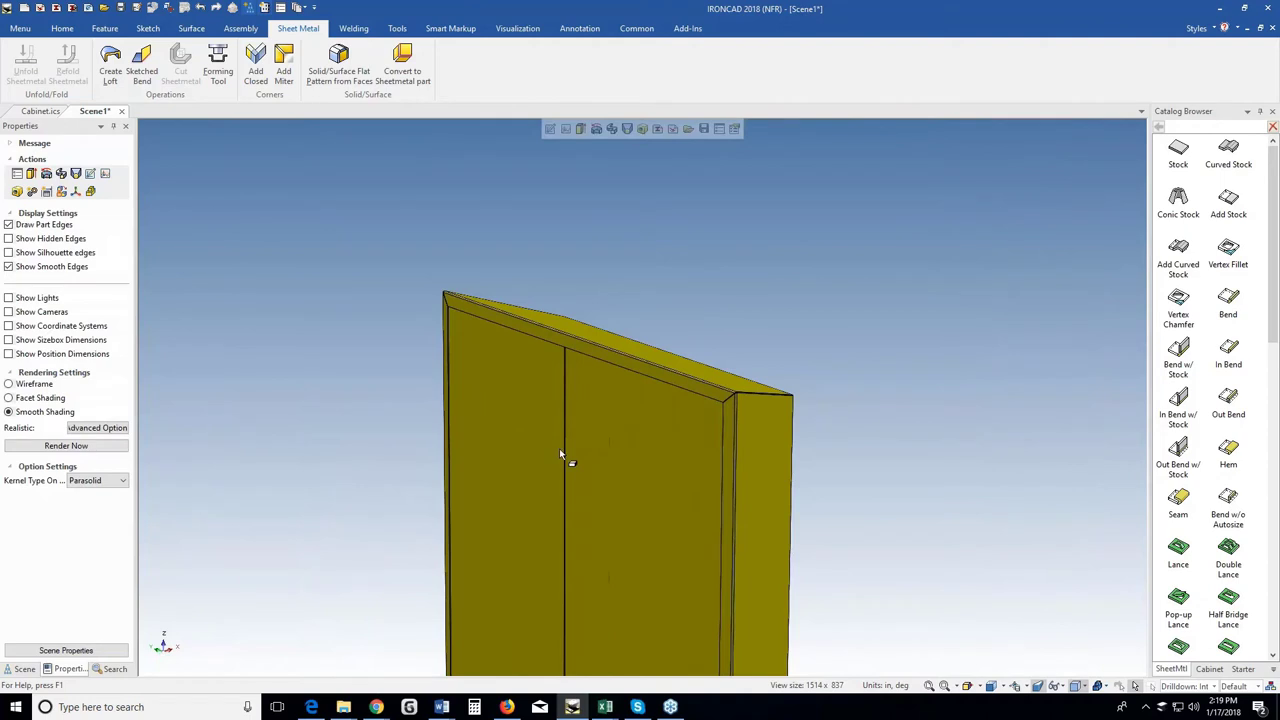
middle_click_drag(559, 455, 671, 434)
key("ctrl+z")
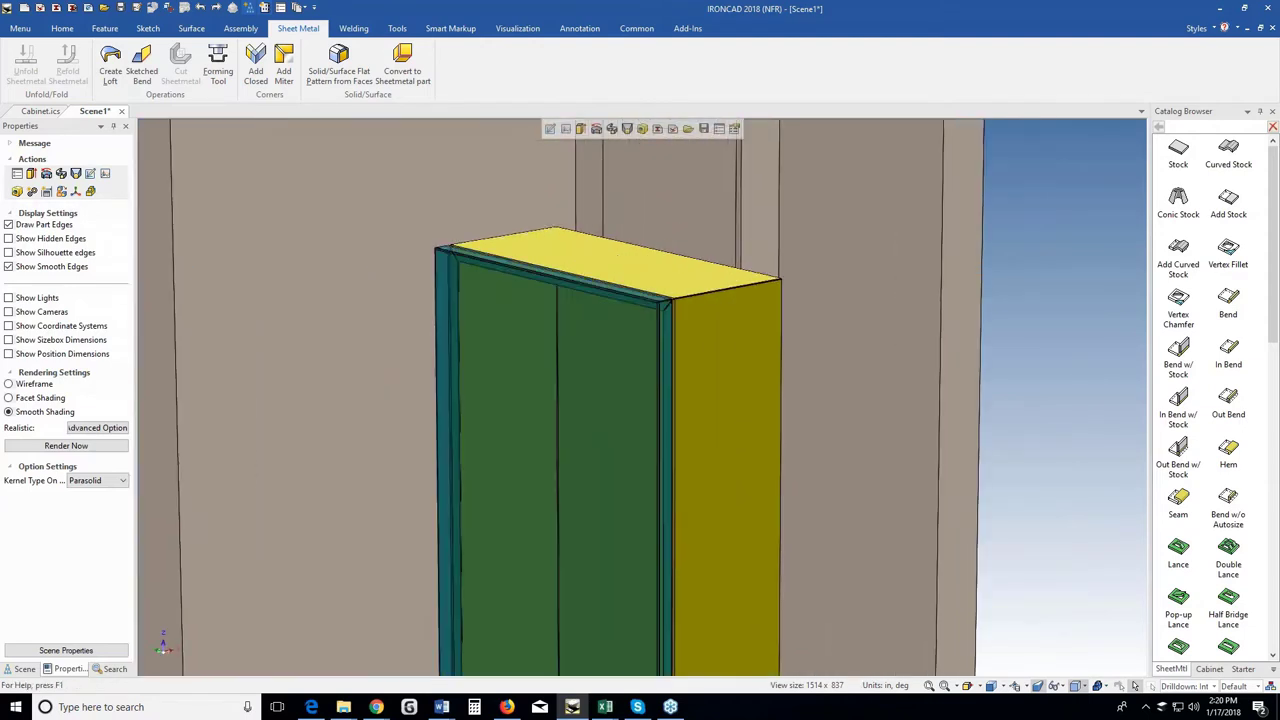
scroll(648, 330, "down", 2)
scroll(705, 516, "down", 2)
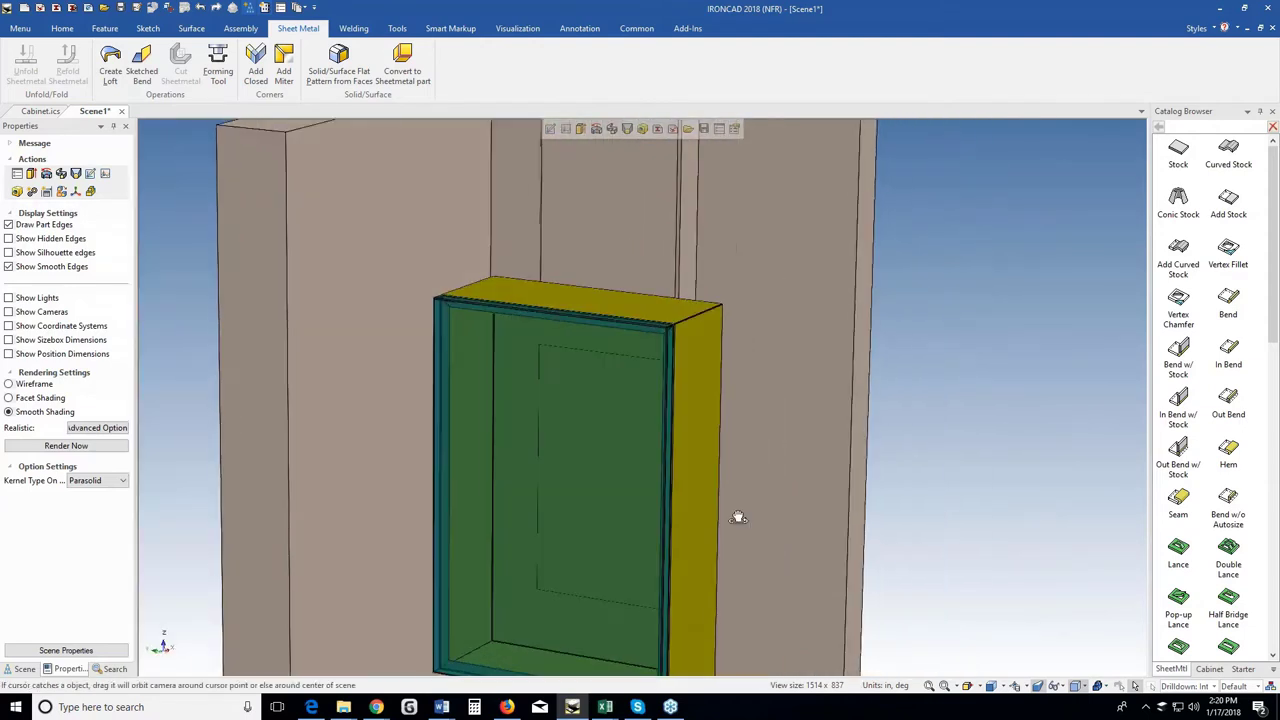
Place a Double D punch cutout from the sheet metal catalog on the transparent door's face, near its side flange.
scroll(643, 500, "down", 2)
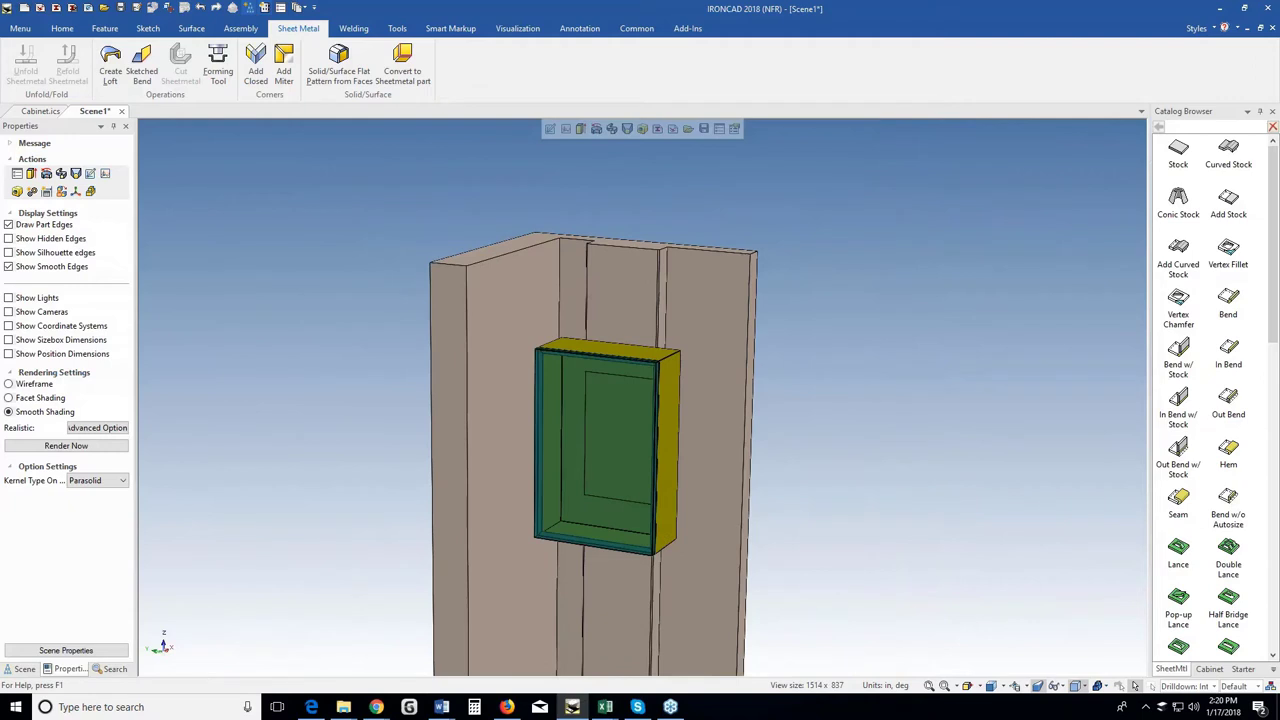
scroll(1230, 503, "down", 4)
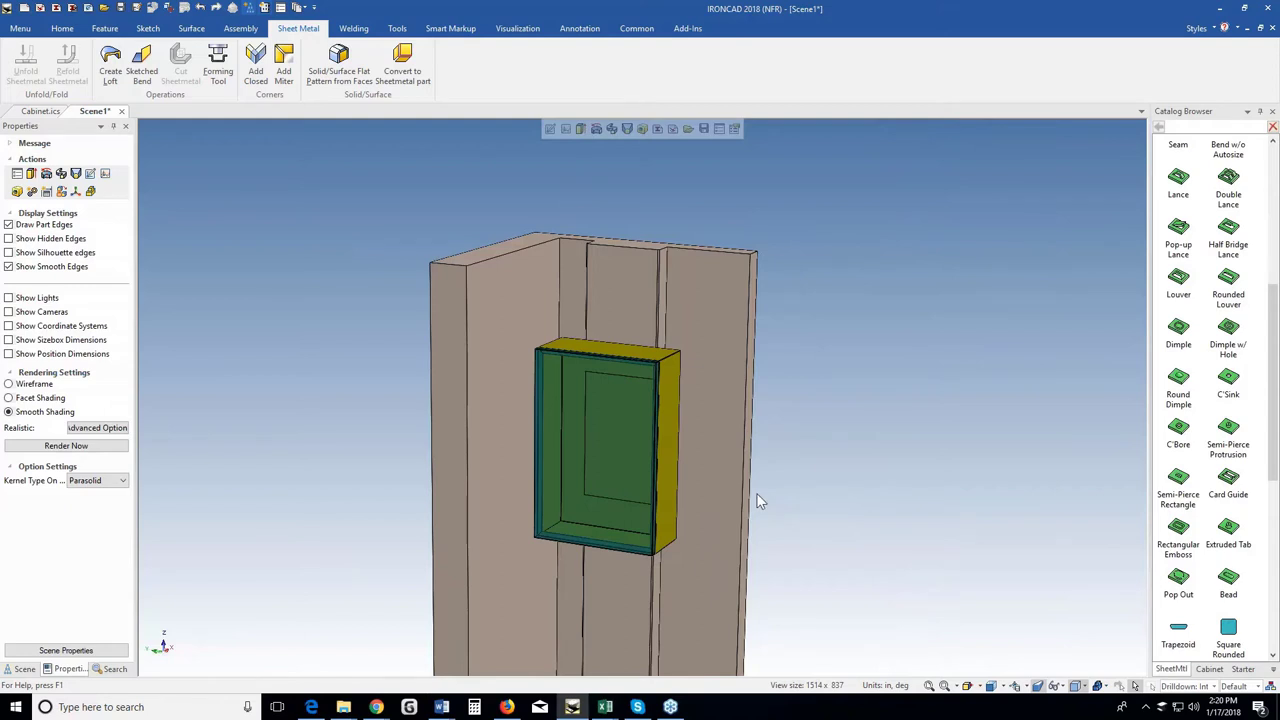
scroll(640, 449, "up", 3)
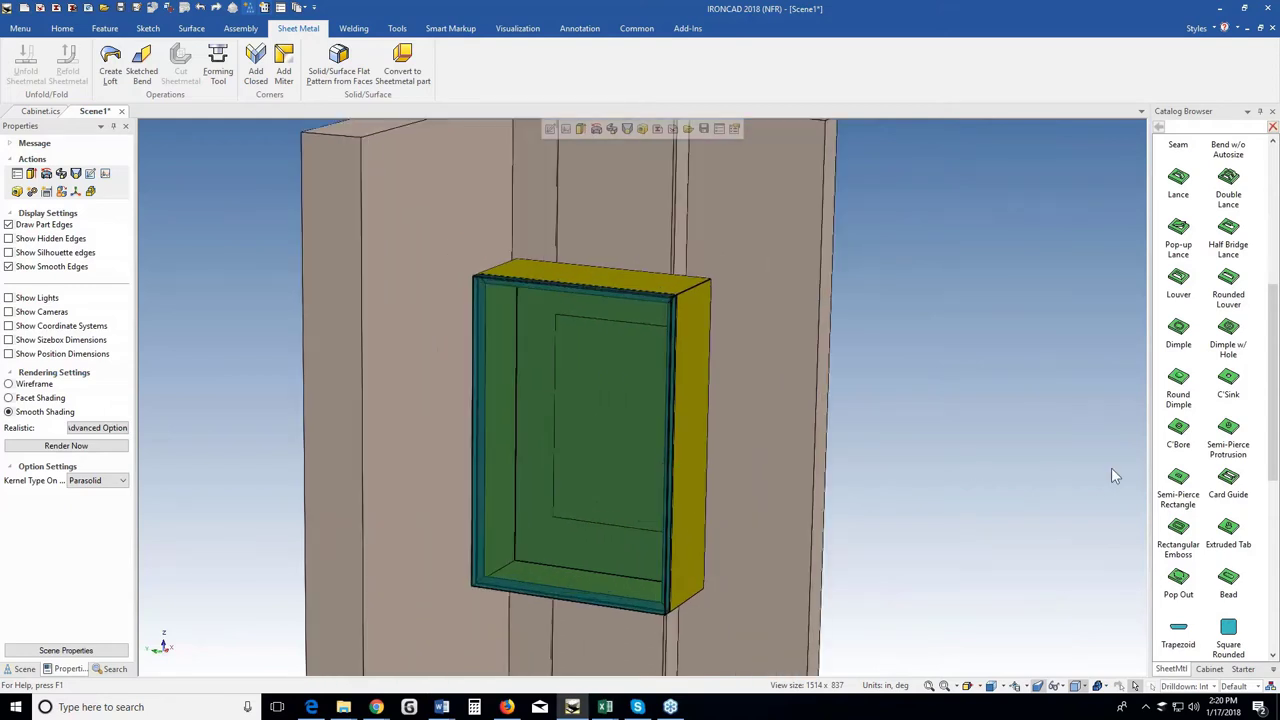
scroll(1200, 460, "down", 5)
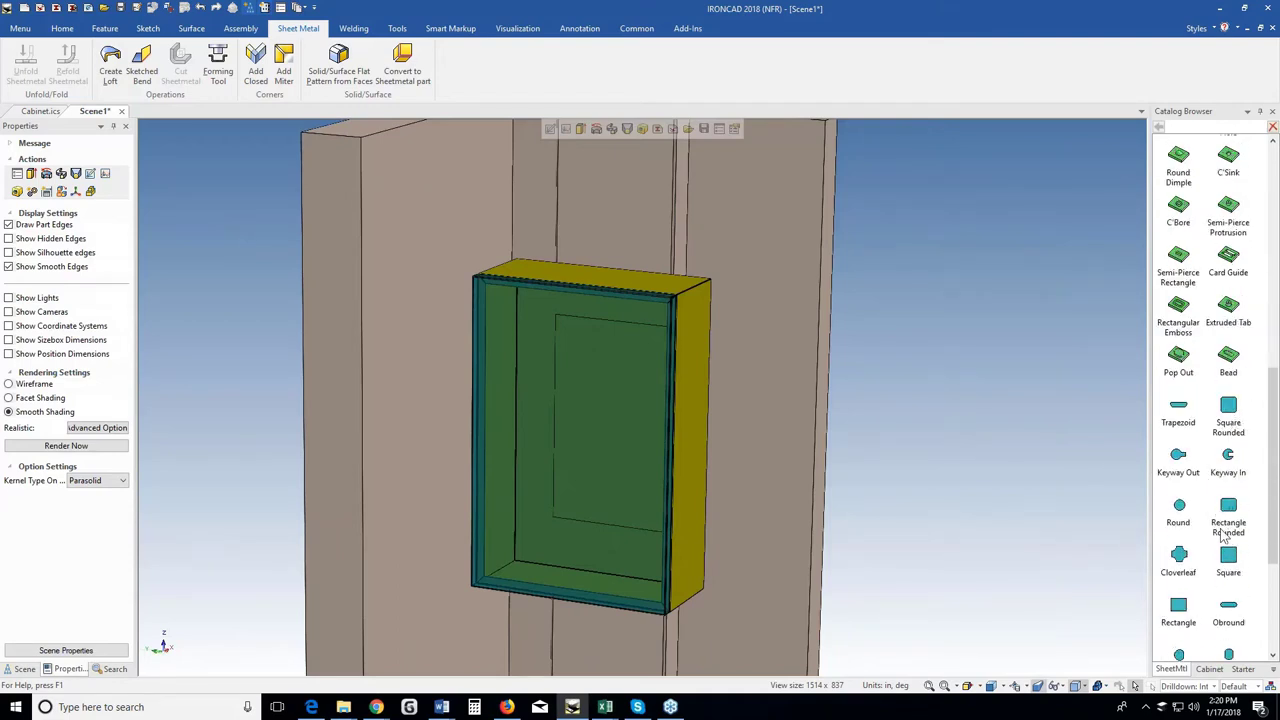
scroll(1222, 537, "down", 5)
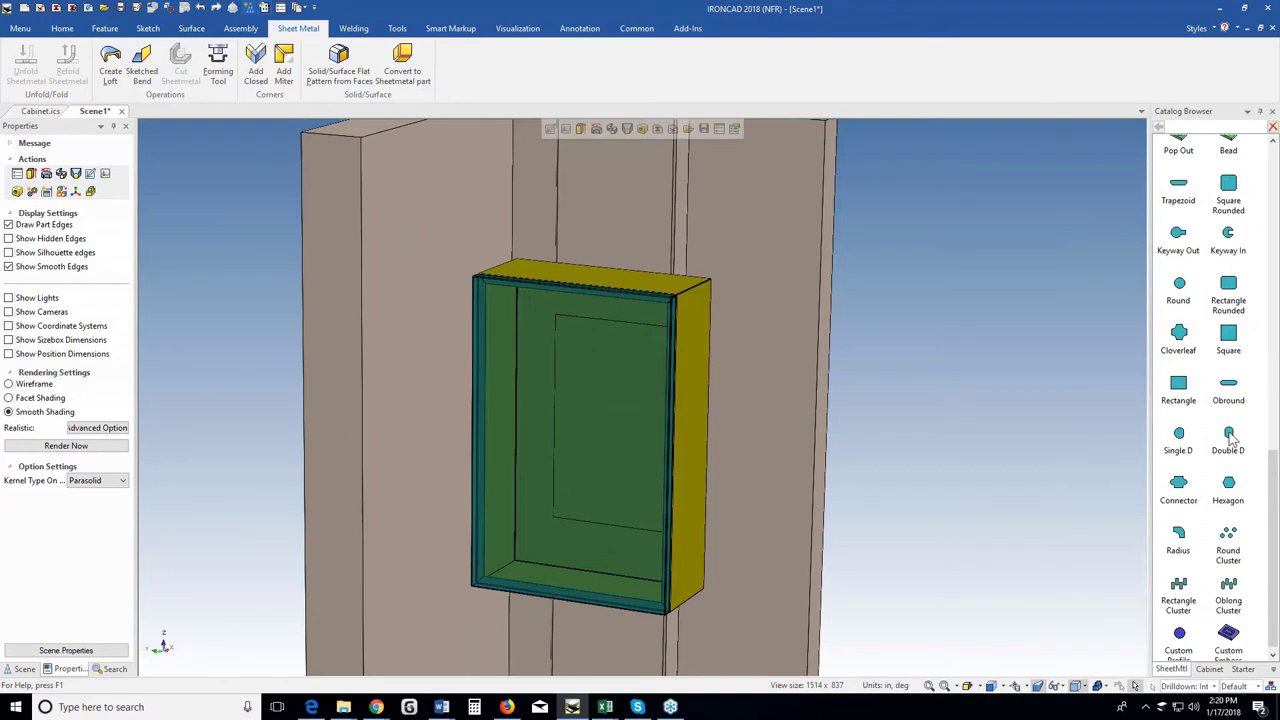
left_click_drag(1230, 437, 638, 440)
scroll(645, 445, "up", 5)
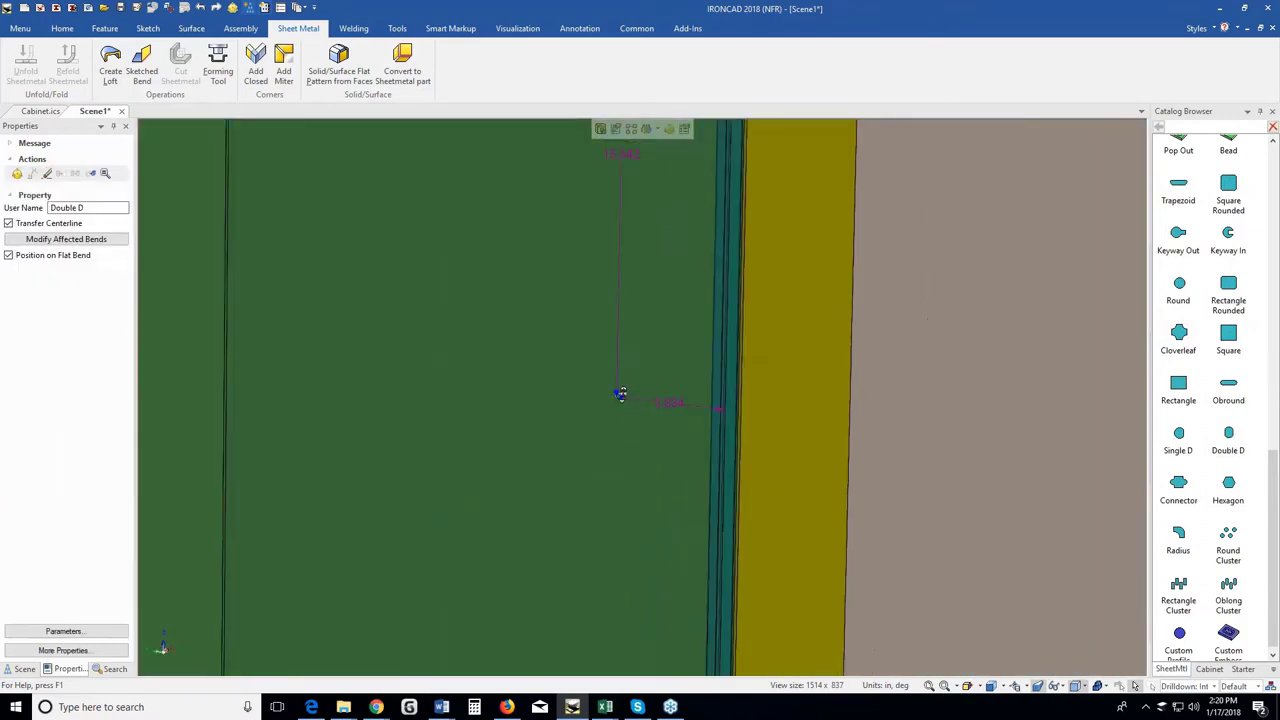
scroll(616, 392, "up", 4)
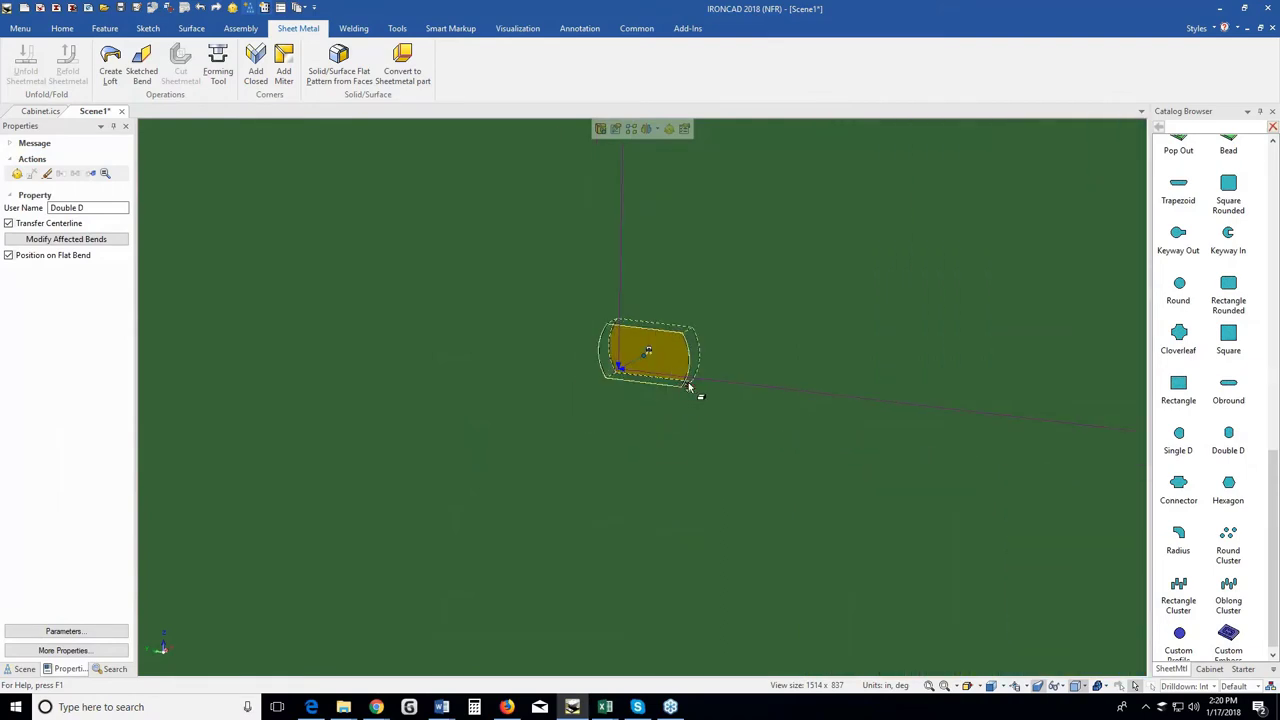
Try stepping the Double D cutout through neighbouring standard punch sizes.
left_click_drag(687, 386, 689, 391)
left_click(688, 385)
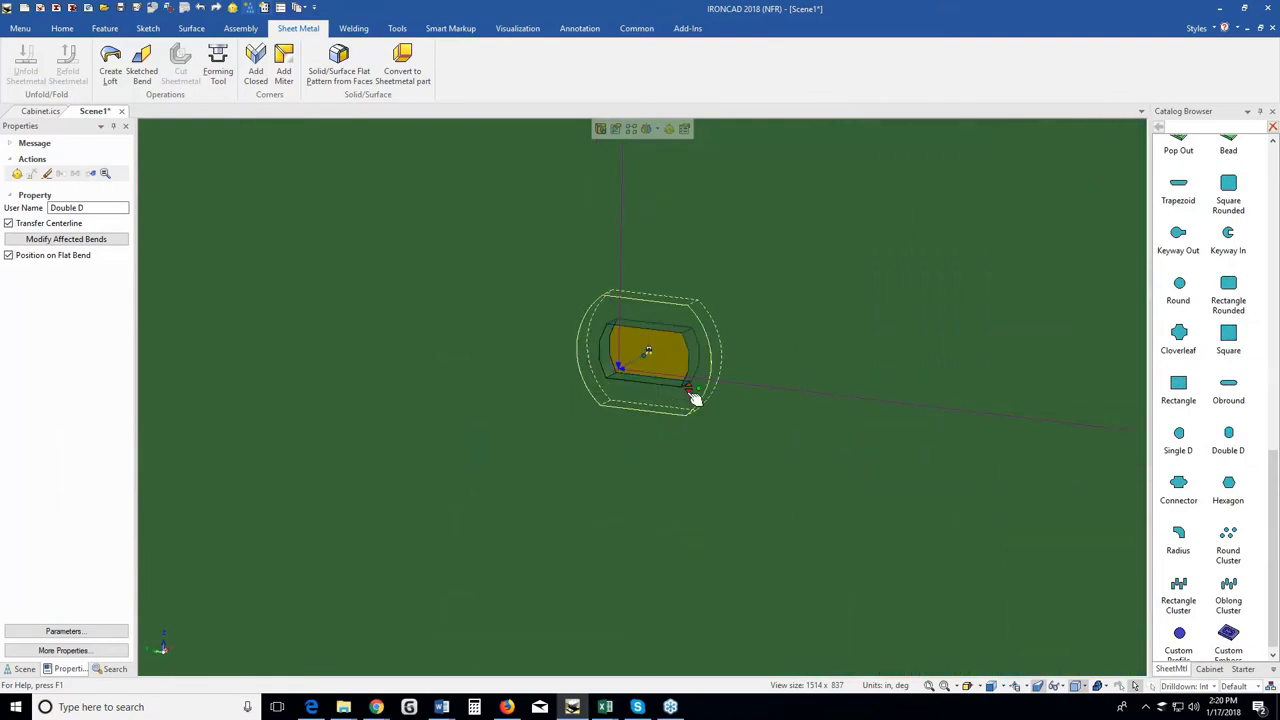
left_click(689, 392)
left_click(689, 392)
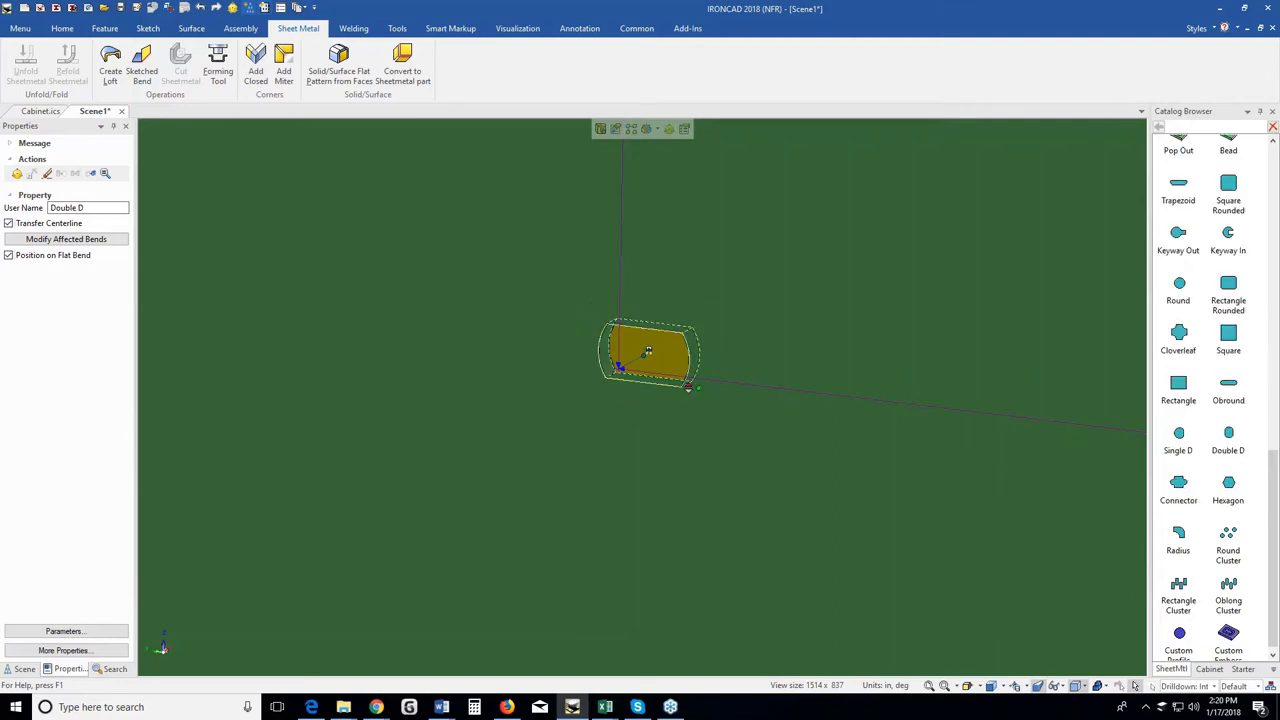
Set the Double D cutout's tooling to the standard punch with 0.75 diameter and 0.625 width.
right_click(692, 389)
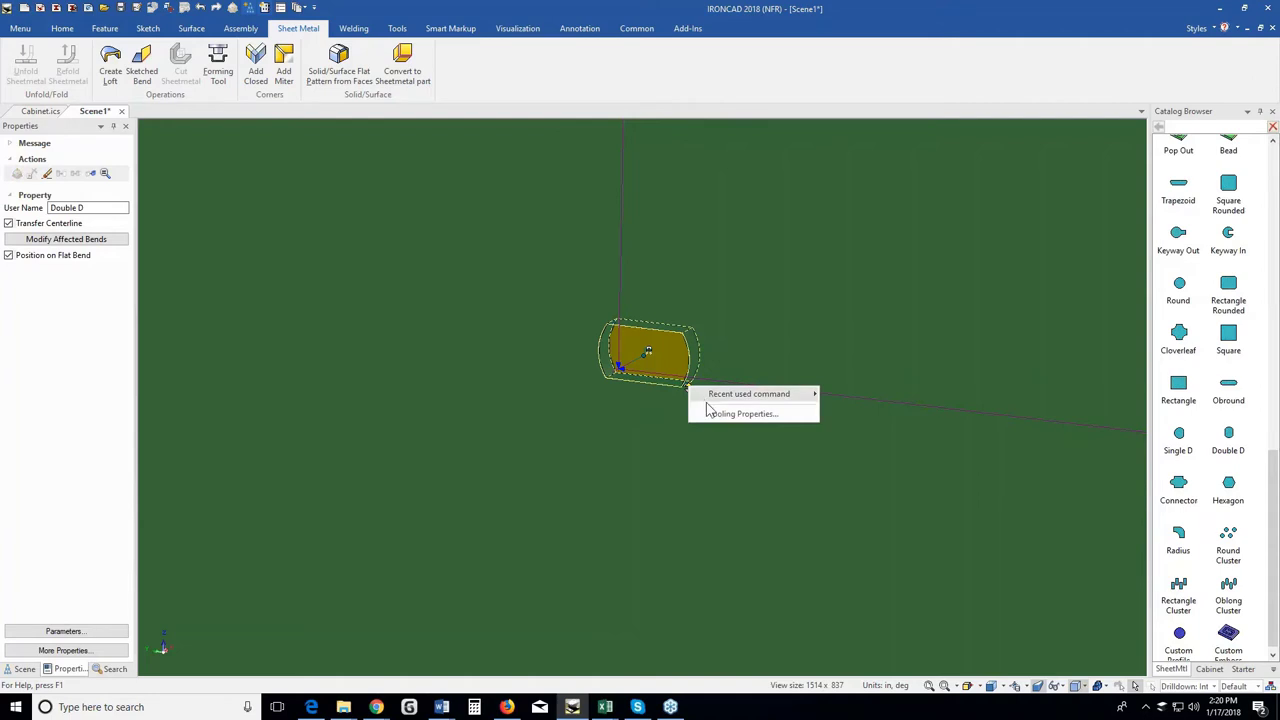
left_click(740, 414)
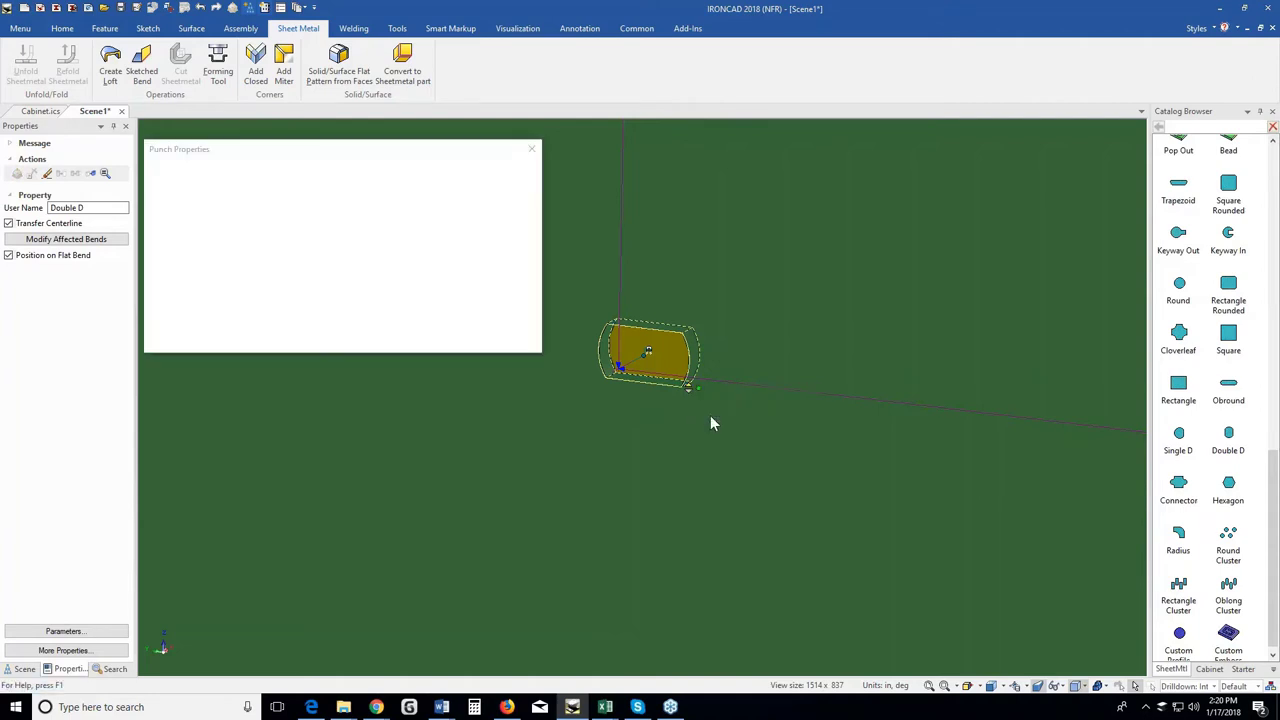
scroll(531, 299, "down", 2)
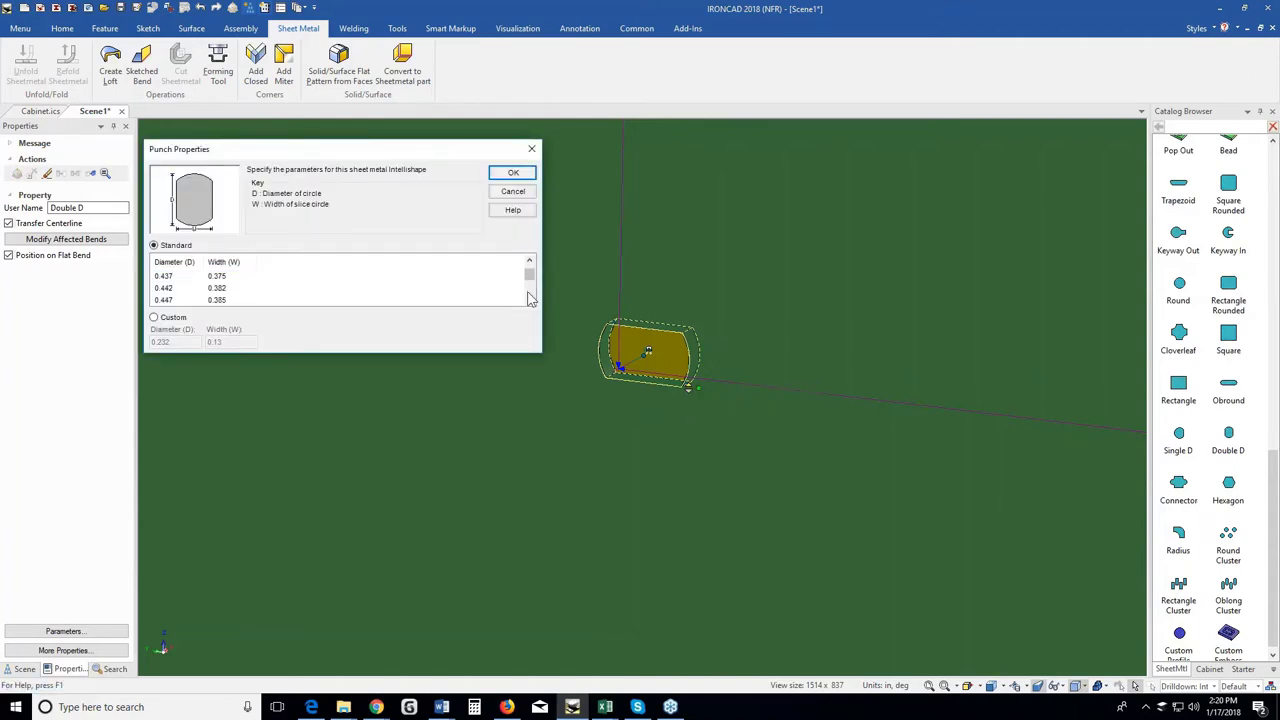
scroll(531, 299, "down", 4)
left_click(232, 299)
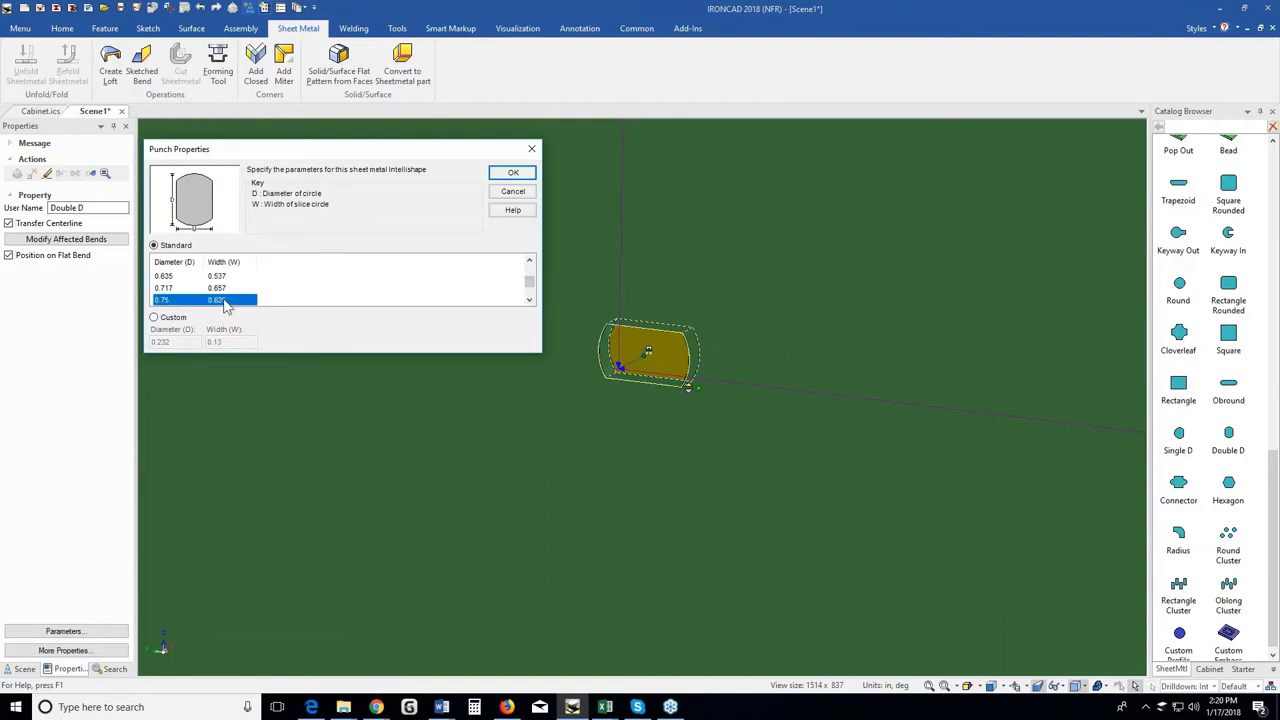
left_click(510, 172)
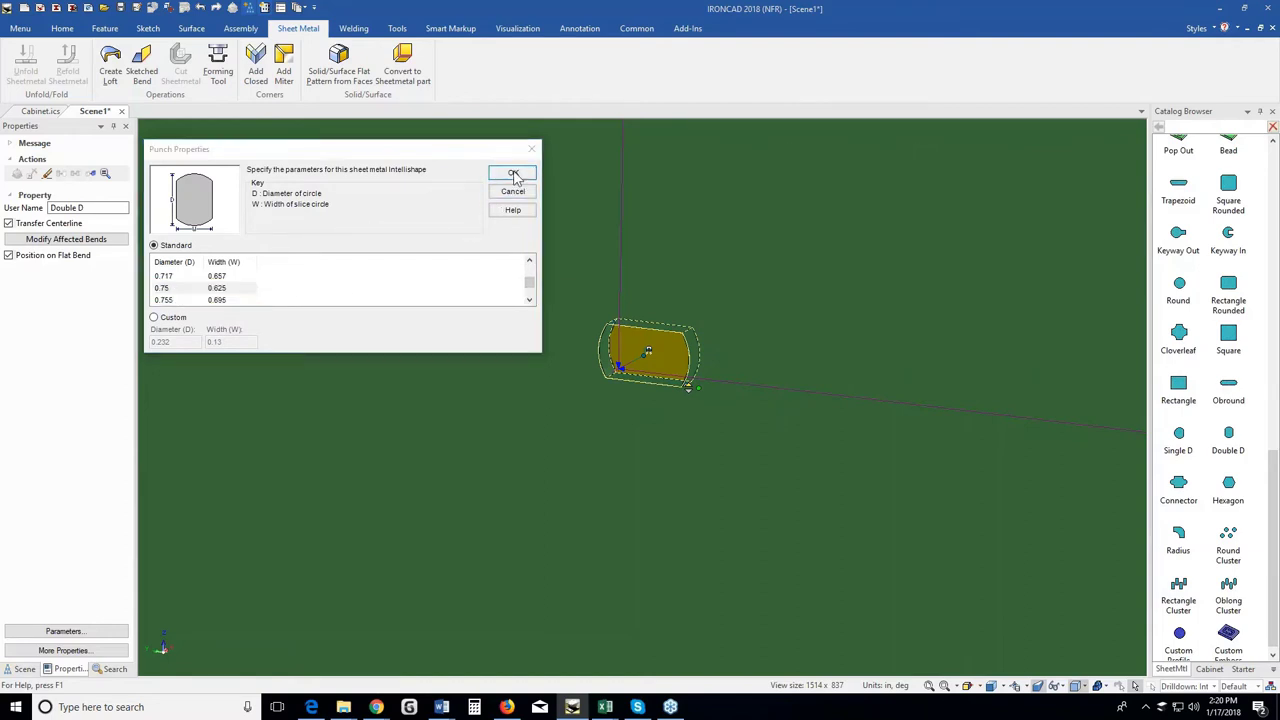
Reorient the Double D cutout with the TriBall so that its flat sides run vertically.
scroll(746, 367, "down", 8)
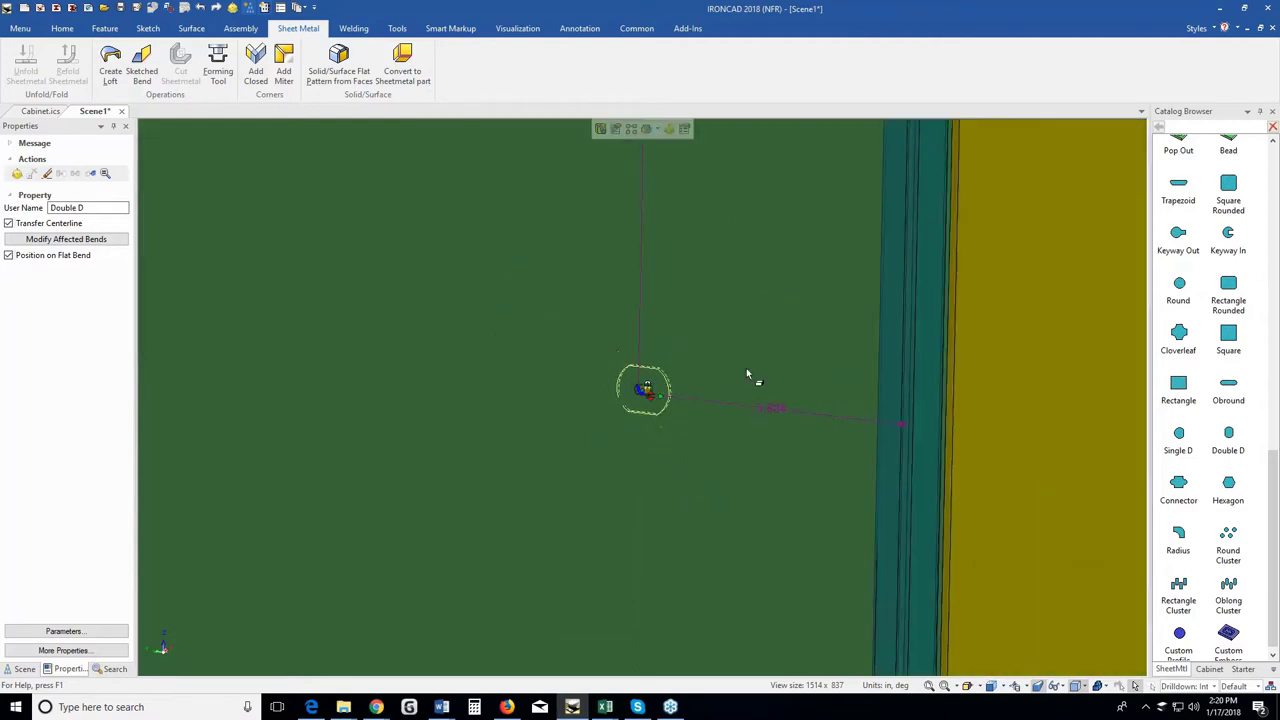
middle_click_drag(802, 471, 797, 485)
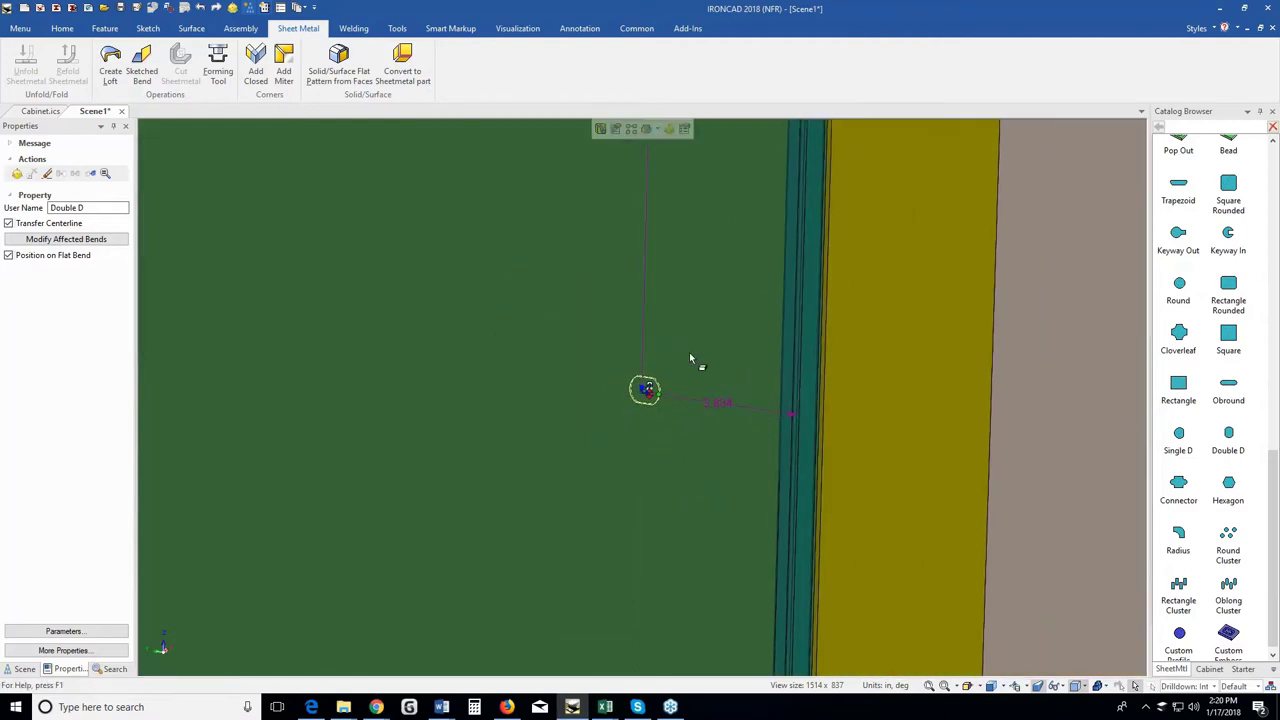
scroll(690, 356, "up", 2)
key("F10")
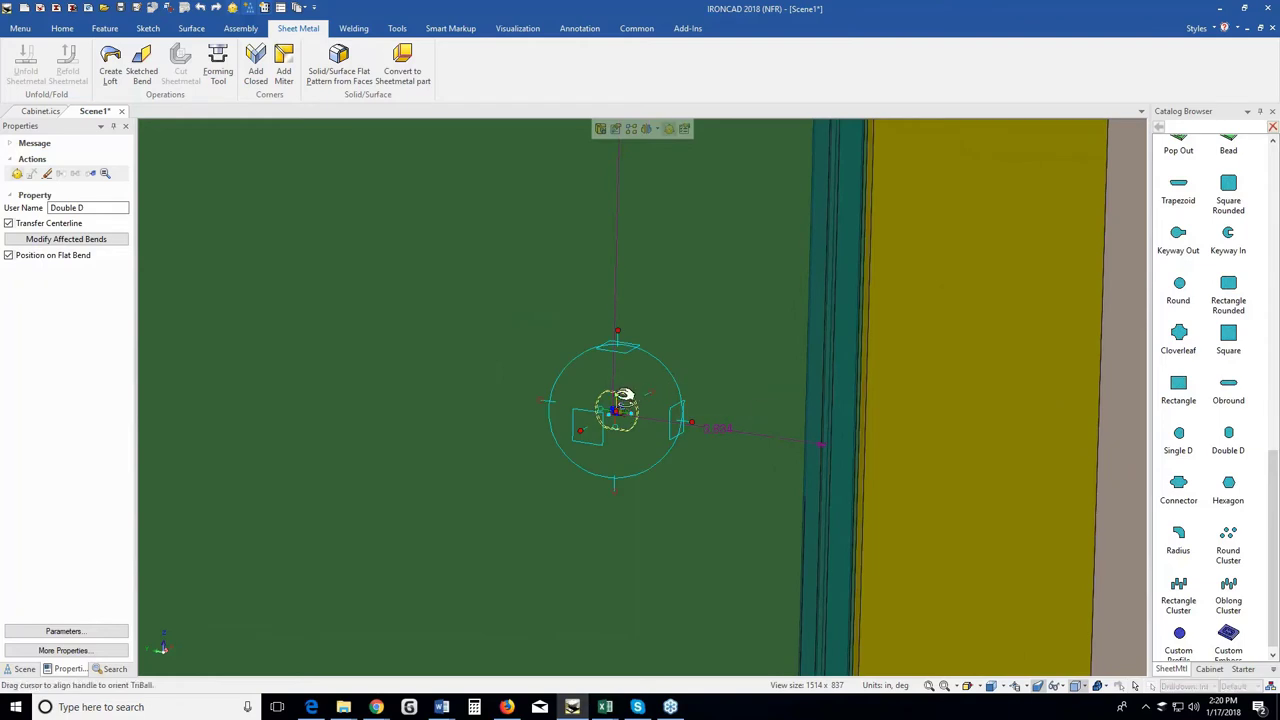
left_click_drag(623, 396, 918, 410)
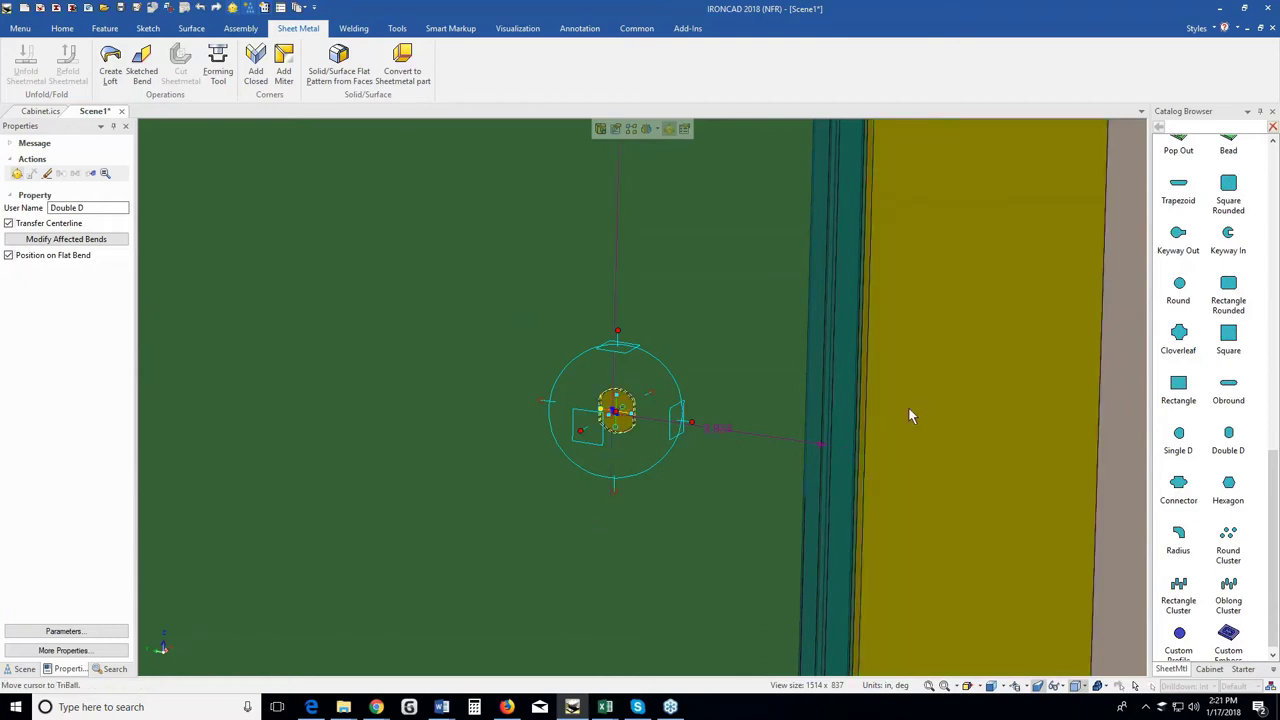
key("F10")
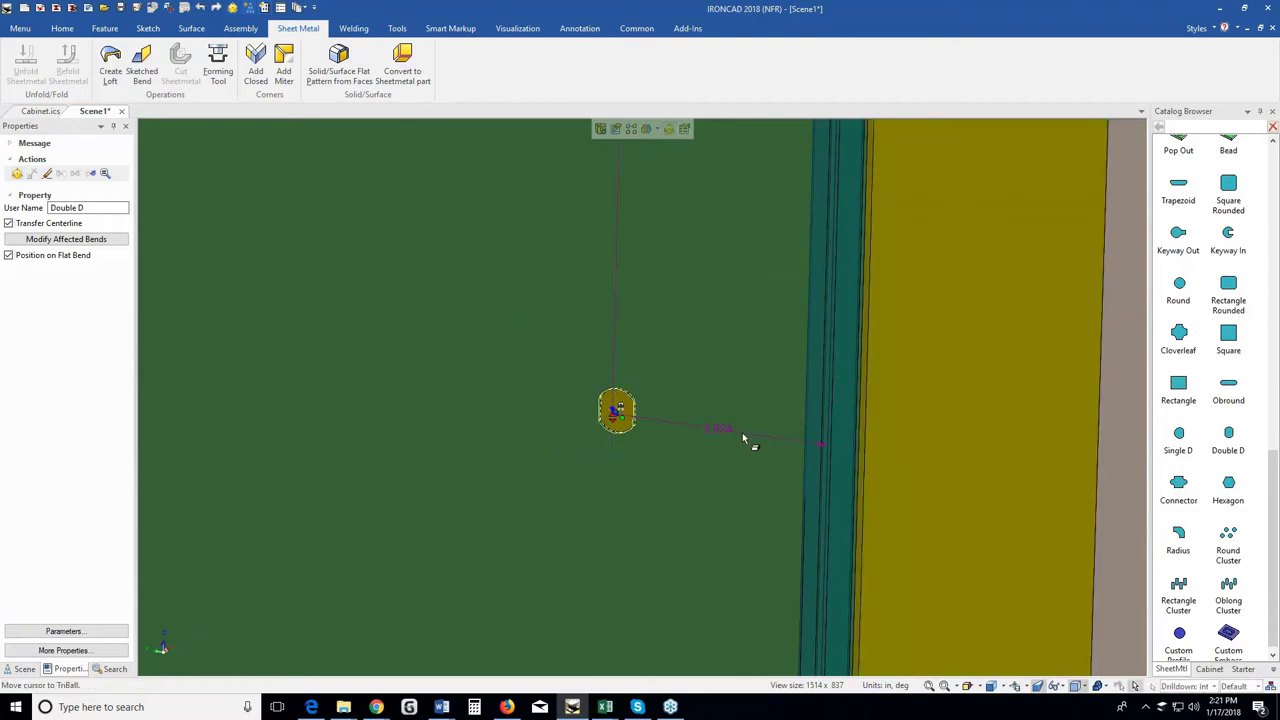
Position the Double D cutout 18 in from the door's top edge and 1.75 in from its side edge through its SmartDimensions.
scroll(742, 429, "down", 2)
scroll(702, 357, "up", 2)
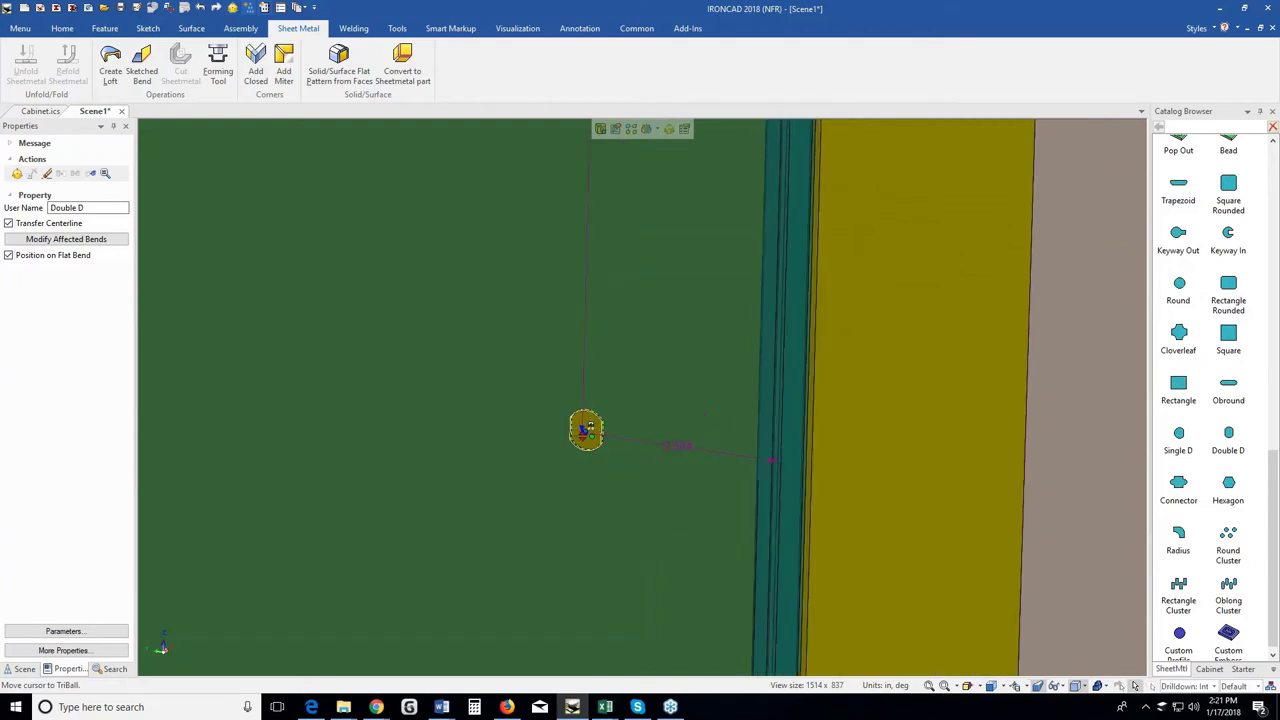
right_click(680, 445)
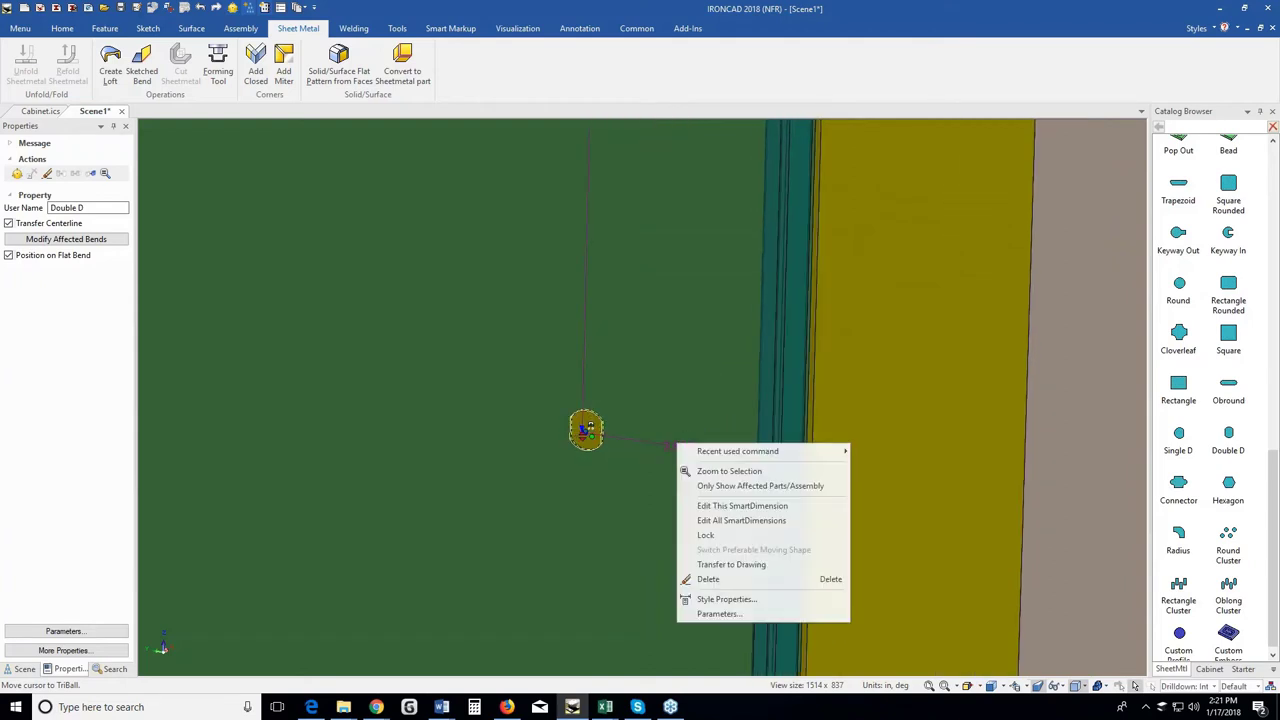
left_click(733, 520)
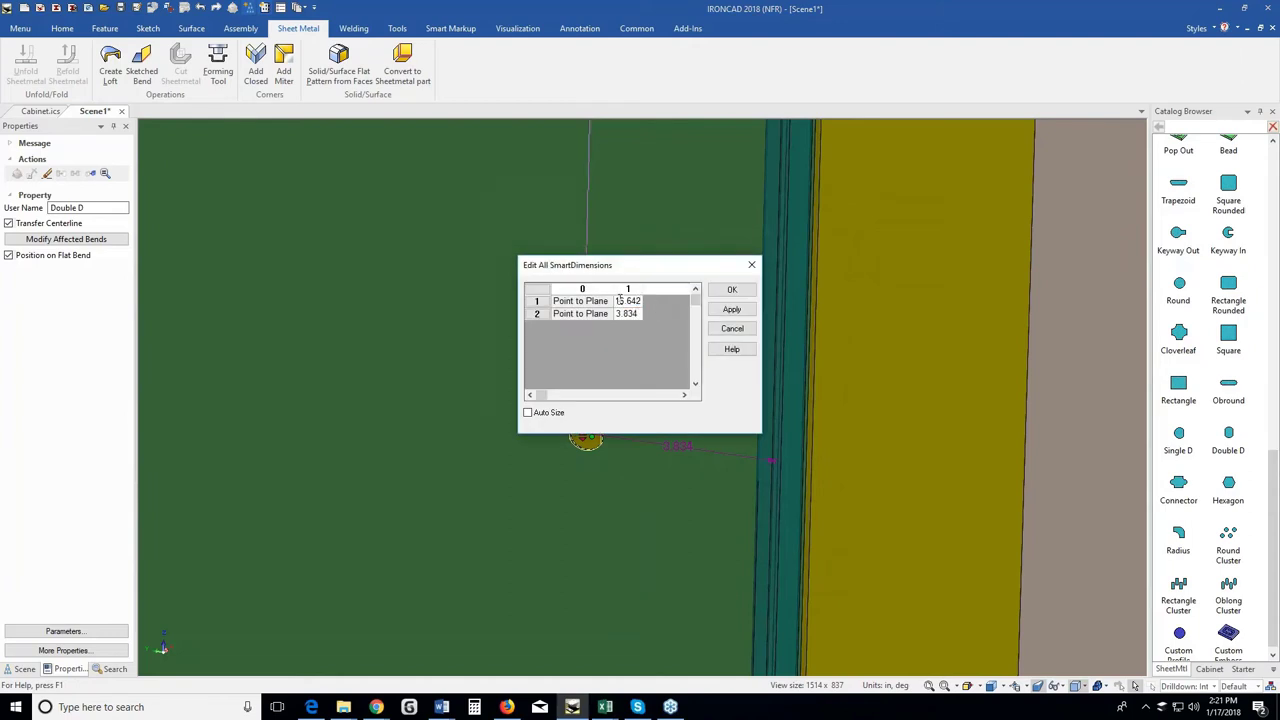
left_click_drag(619, 300, 633, 301)
type("18")
key("Return")
type("1.75")
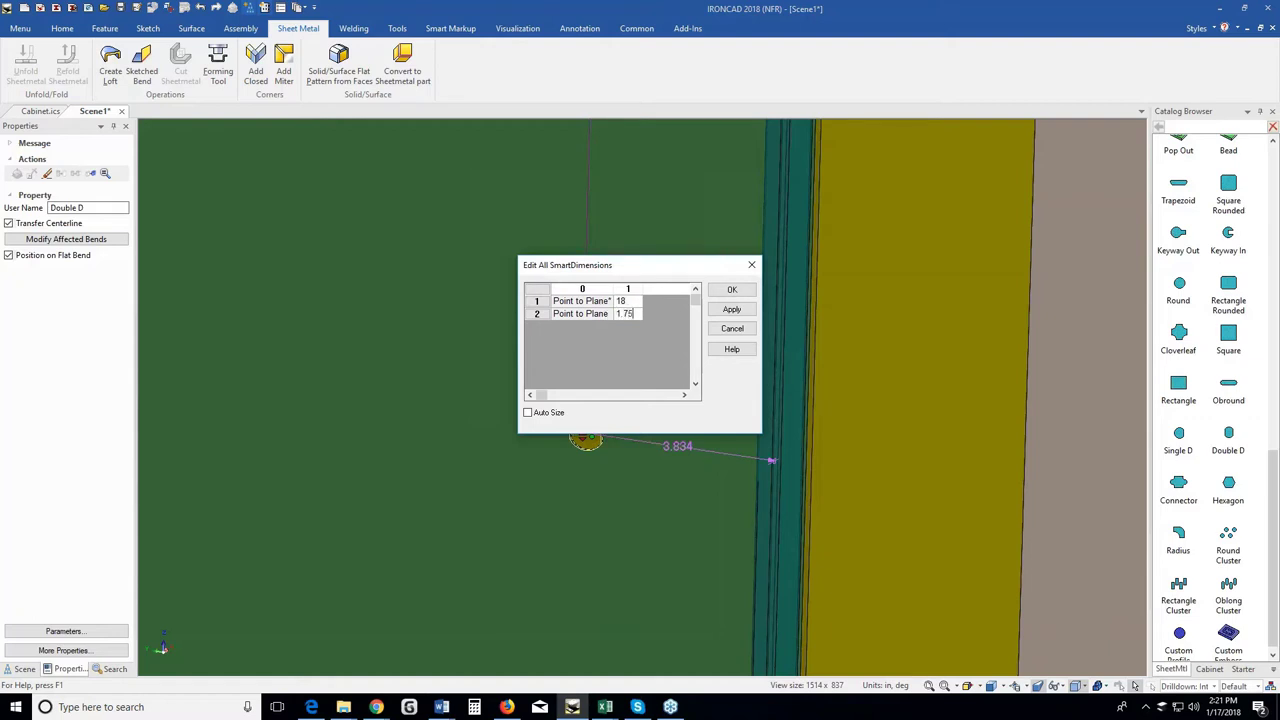
left_click(731, 291)
scroll(587, 148, "down", 3)
scroll(669, 465, "down", 5)
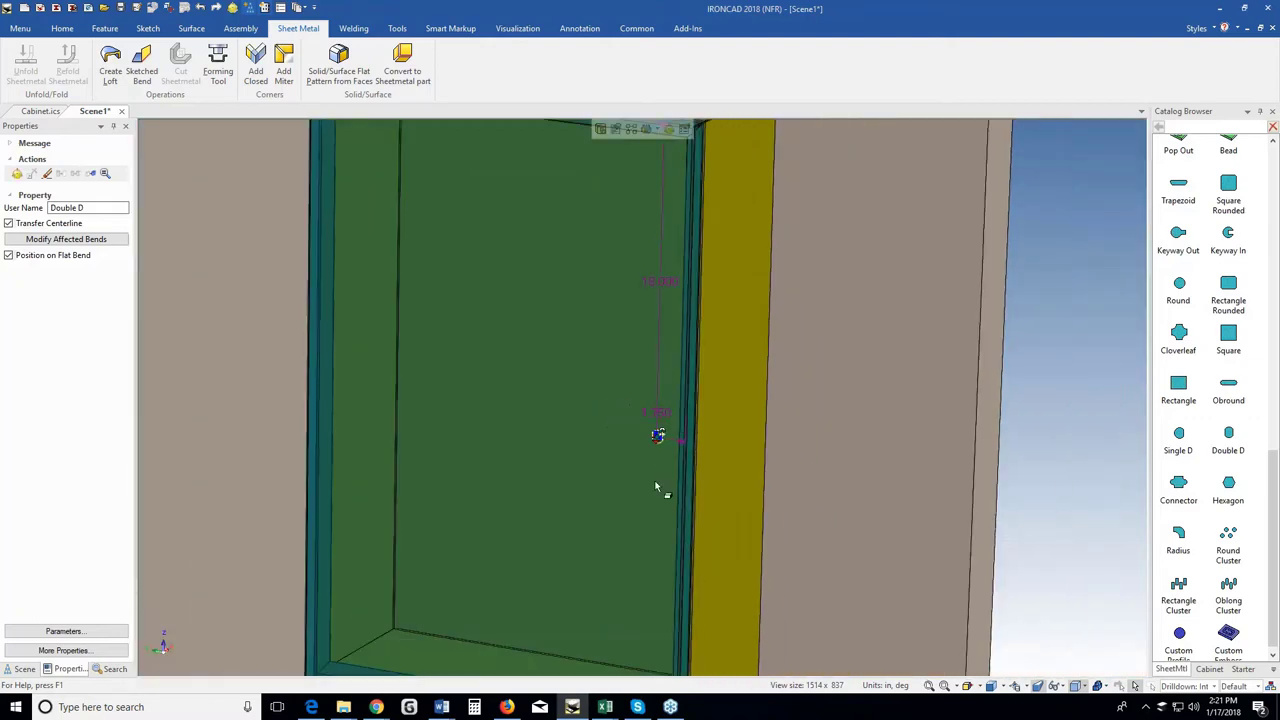
key("Escape")
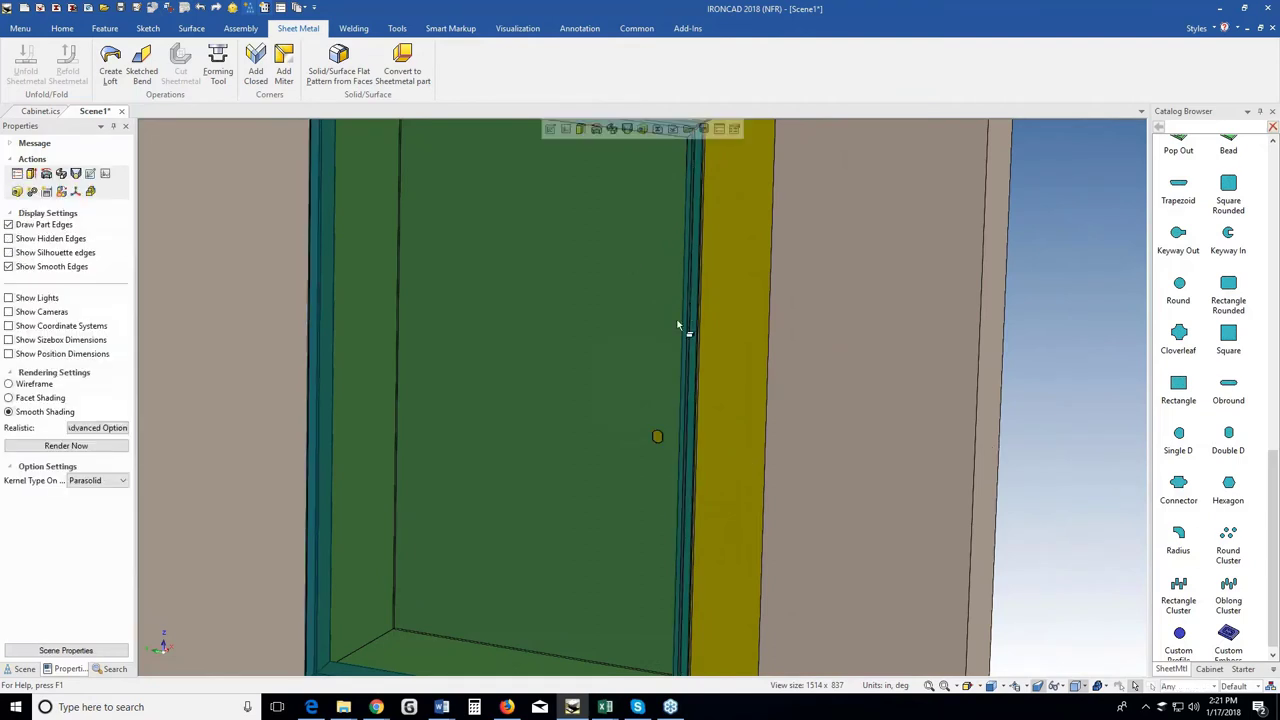
Show the Cabinet catalog containing the LOCK part, and add an attachment point at the centre of the Double D cutout.
left_click(1209, 668)
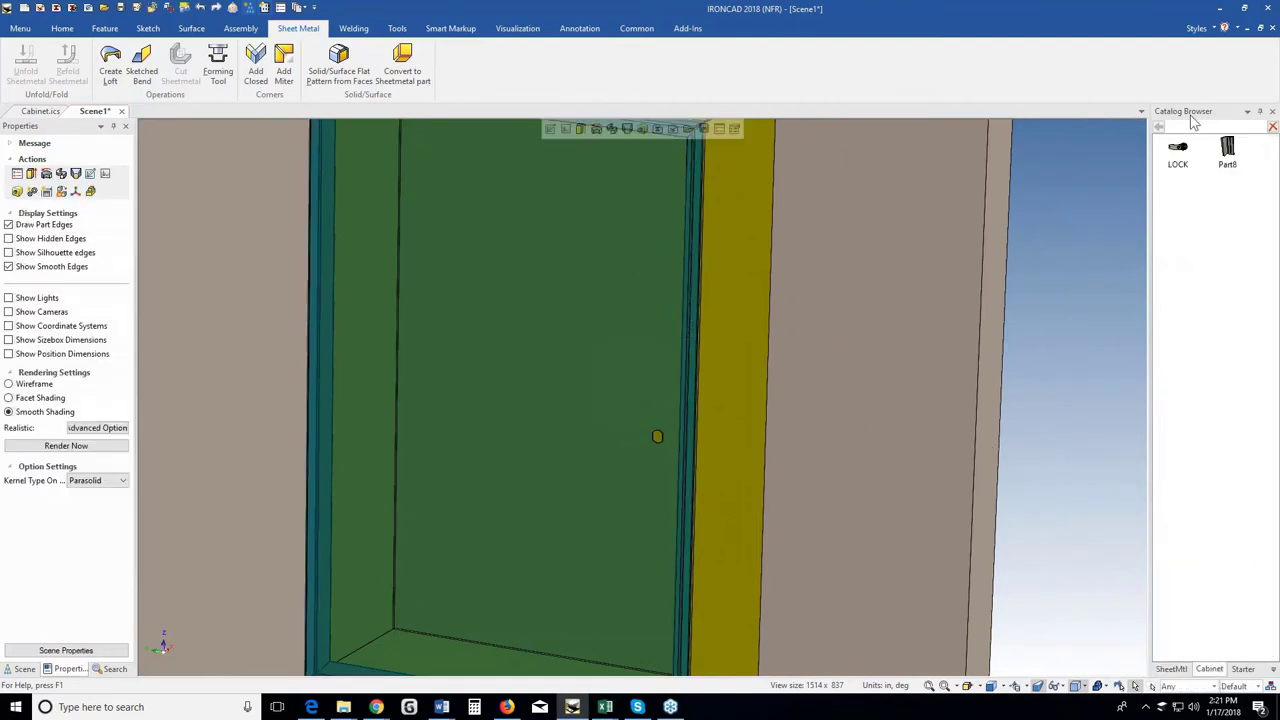
left_click(1181, 160)
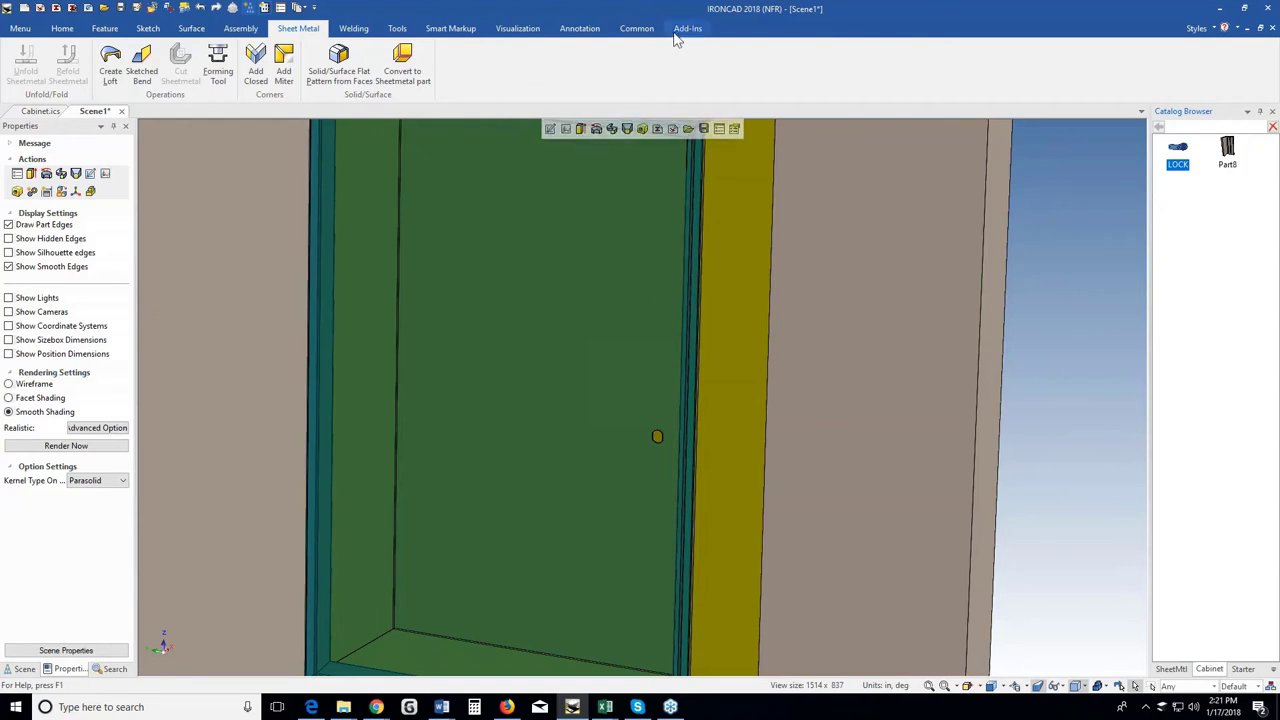
left_click(396, 30)
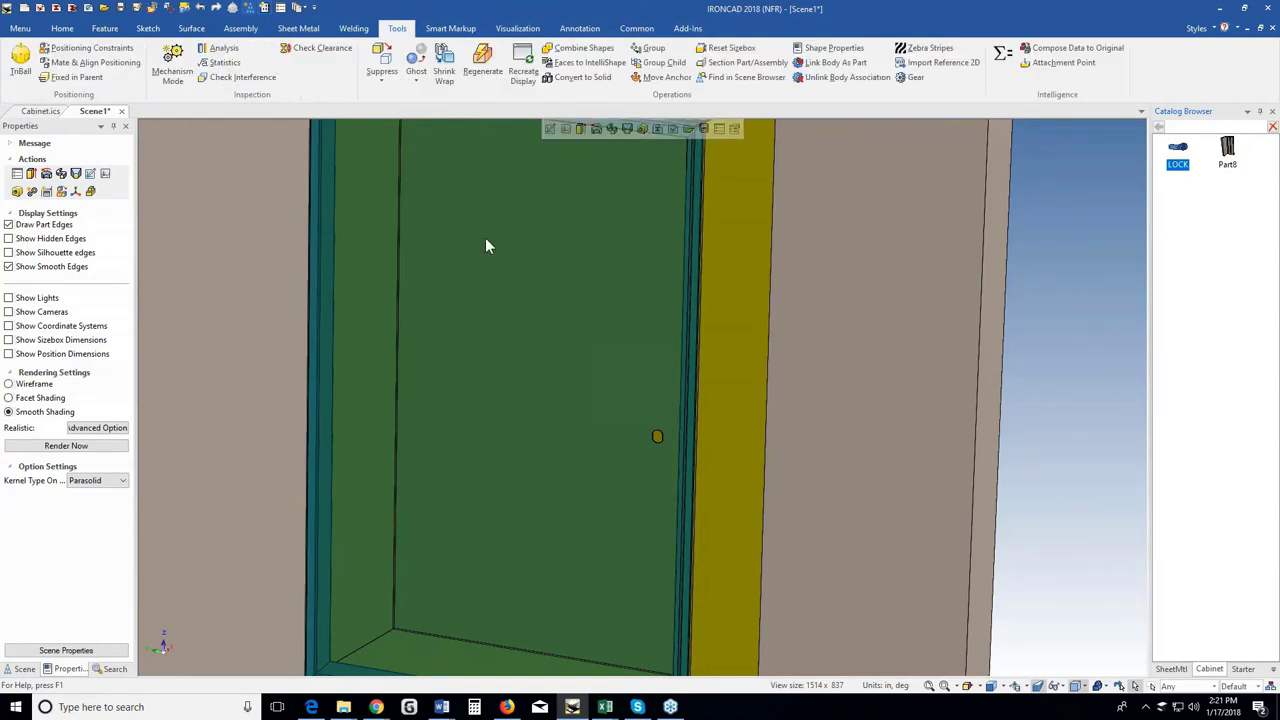
scroll(645, 410, "up", 5)
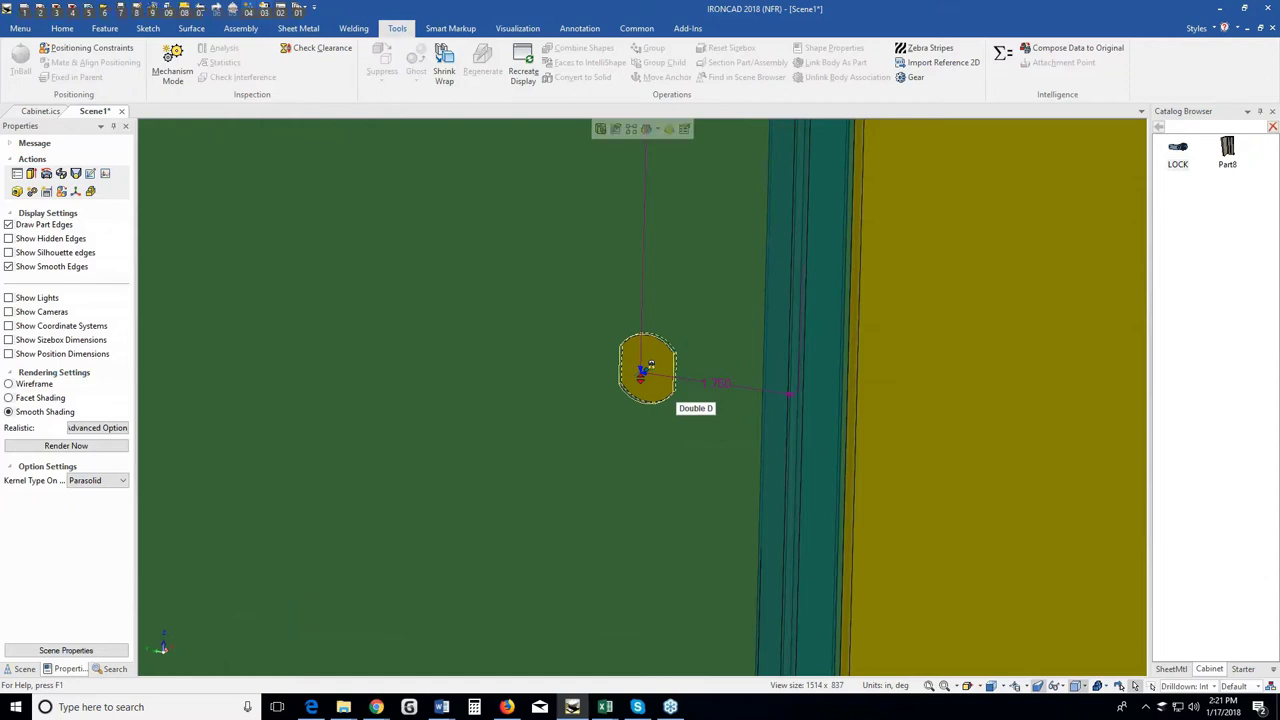
left_click(648, 368)
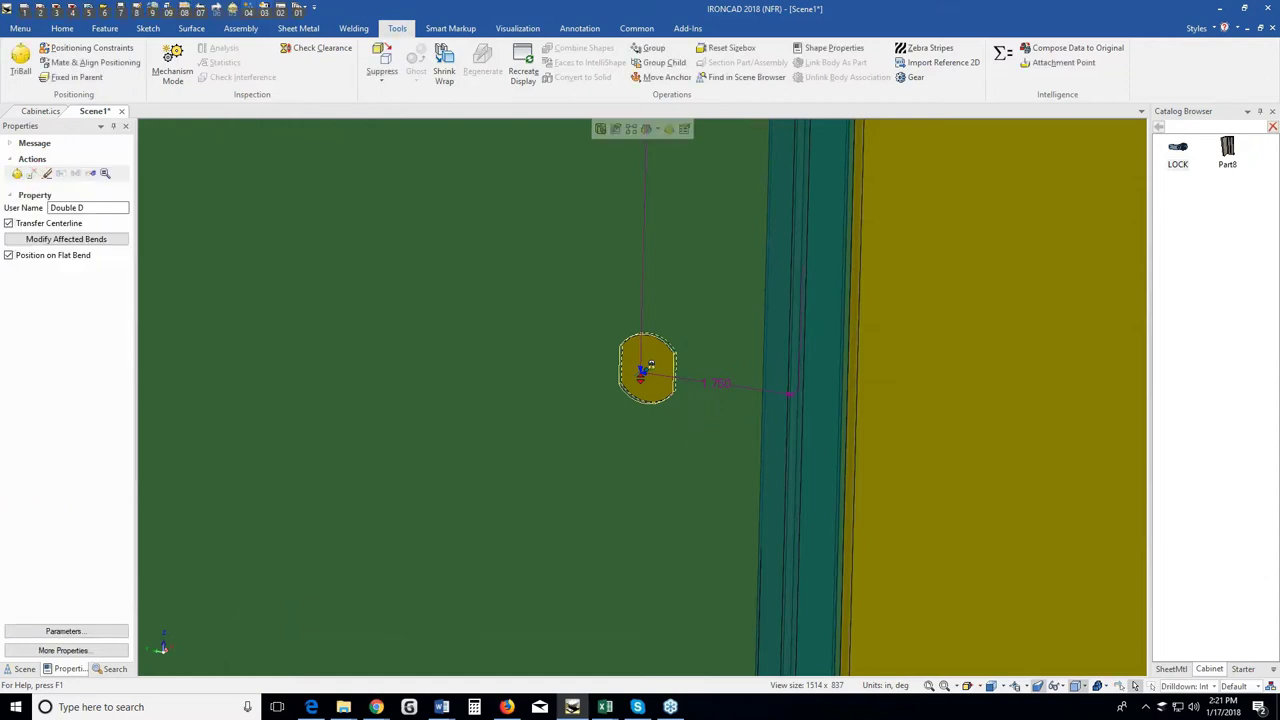
left_click(1058, 62)
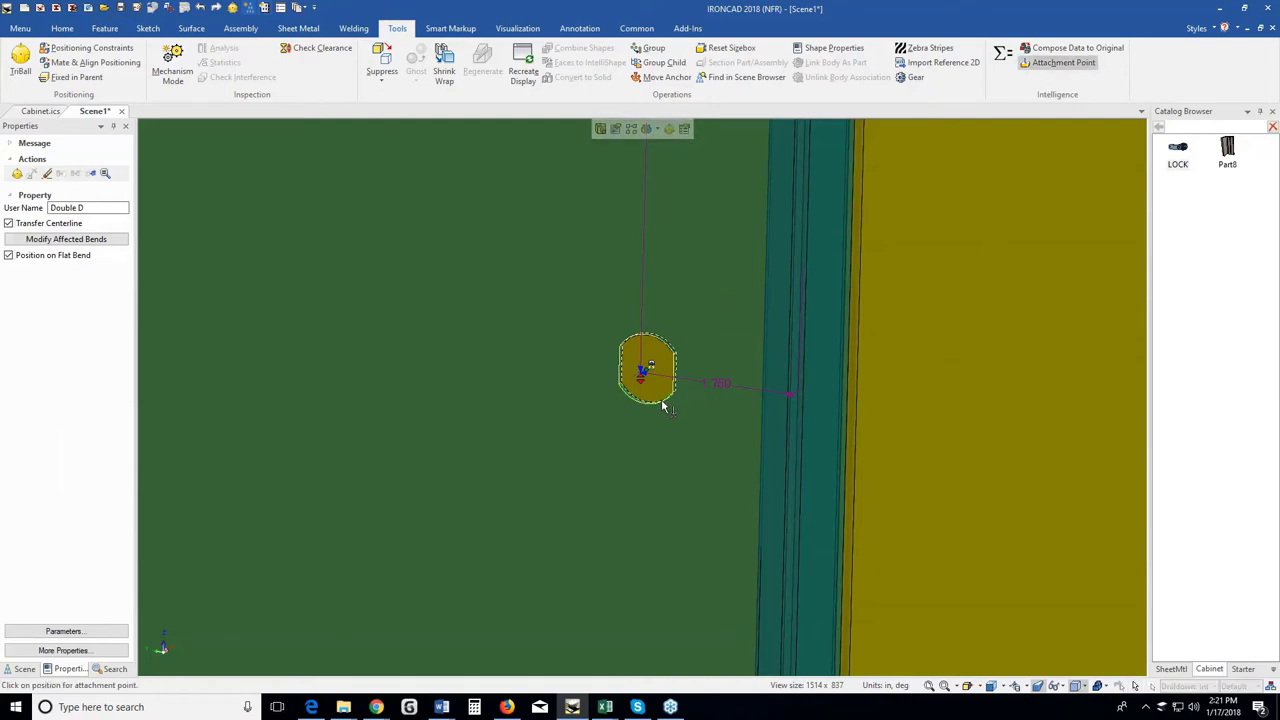
scroll(654, 400, "up", 3)
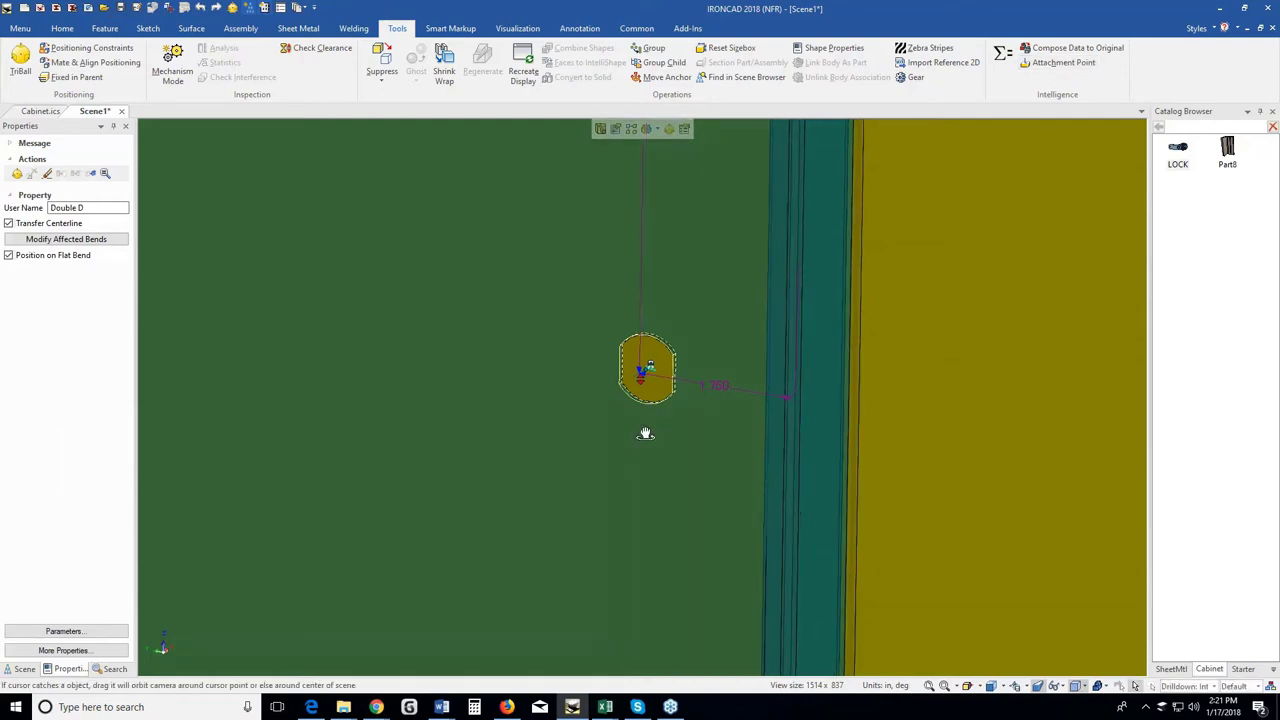
left_click(654, 351)
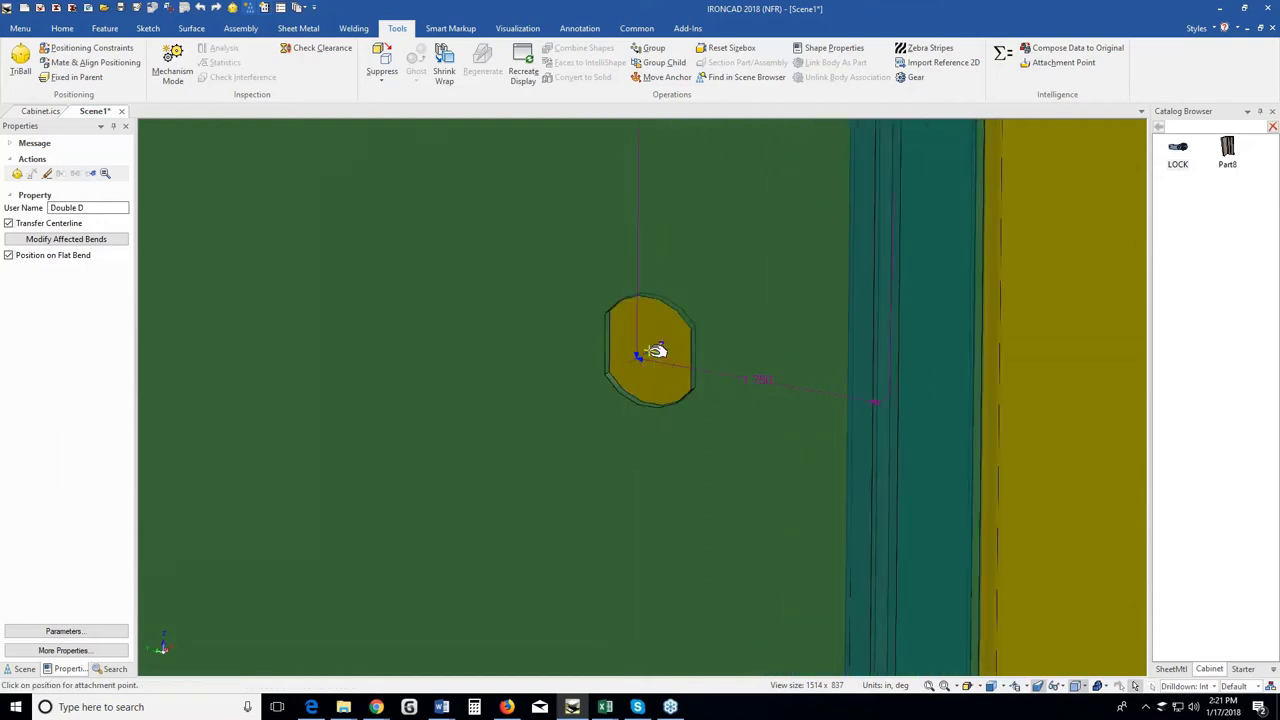
Name the Double D cutout's attachment point Common and set its type to Neutral.
right_click(651, 352)
left_click(686, 395)
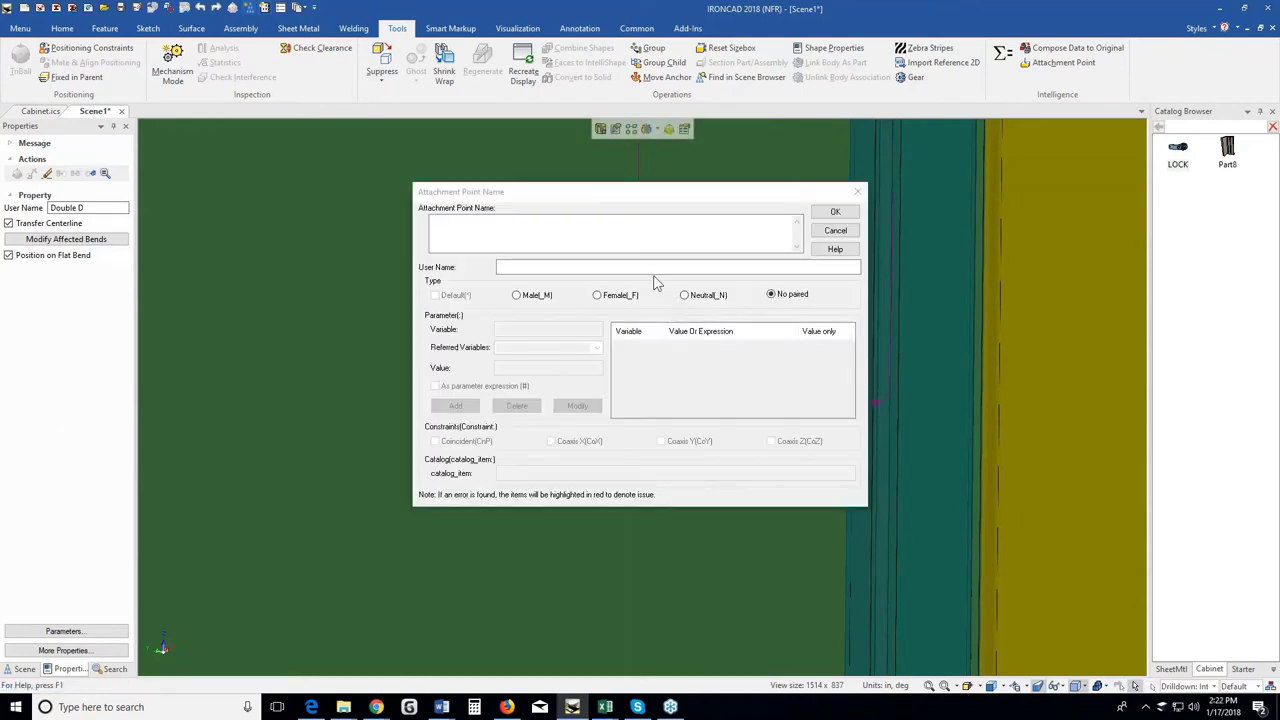
left_click(652, 265)
type("Commo")
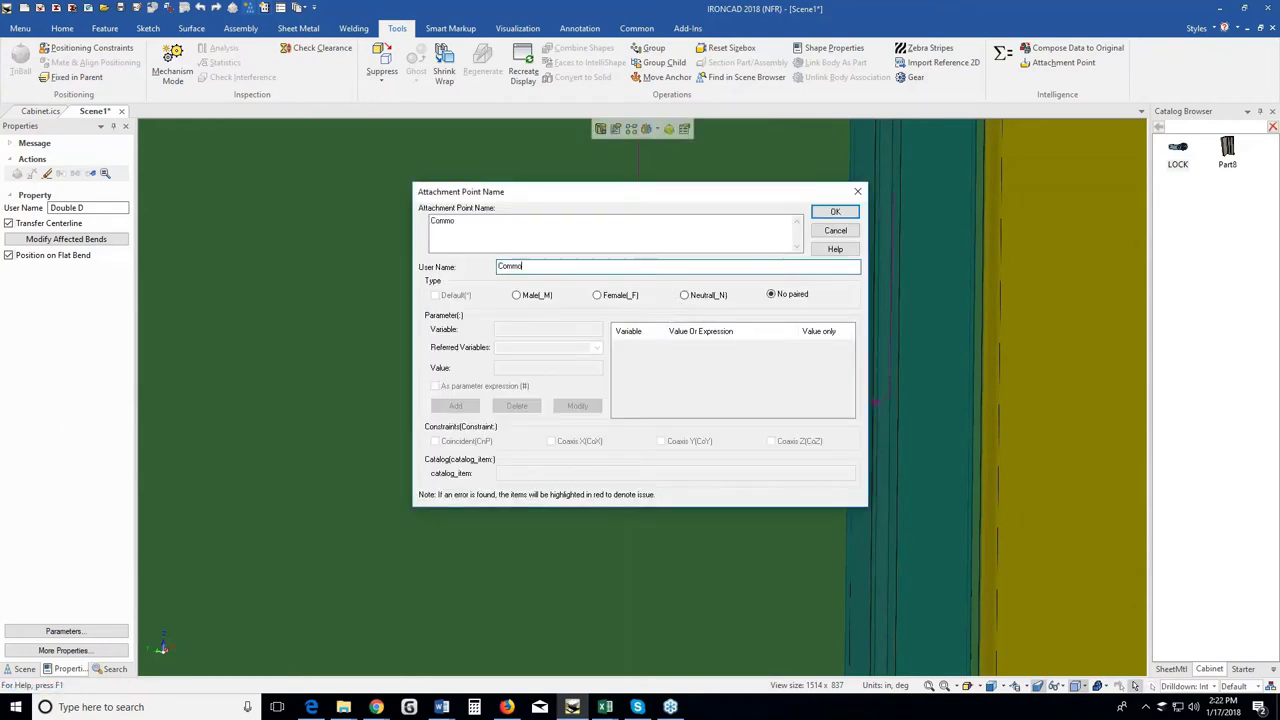
type("n")
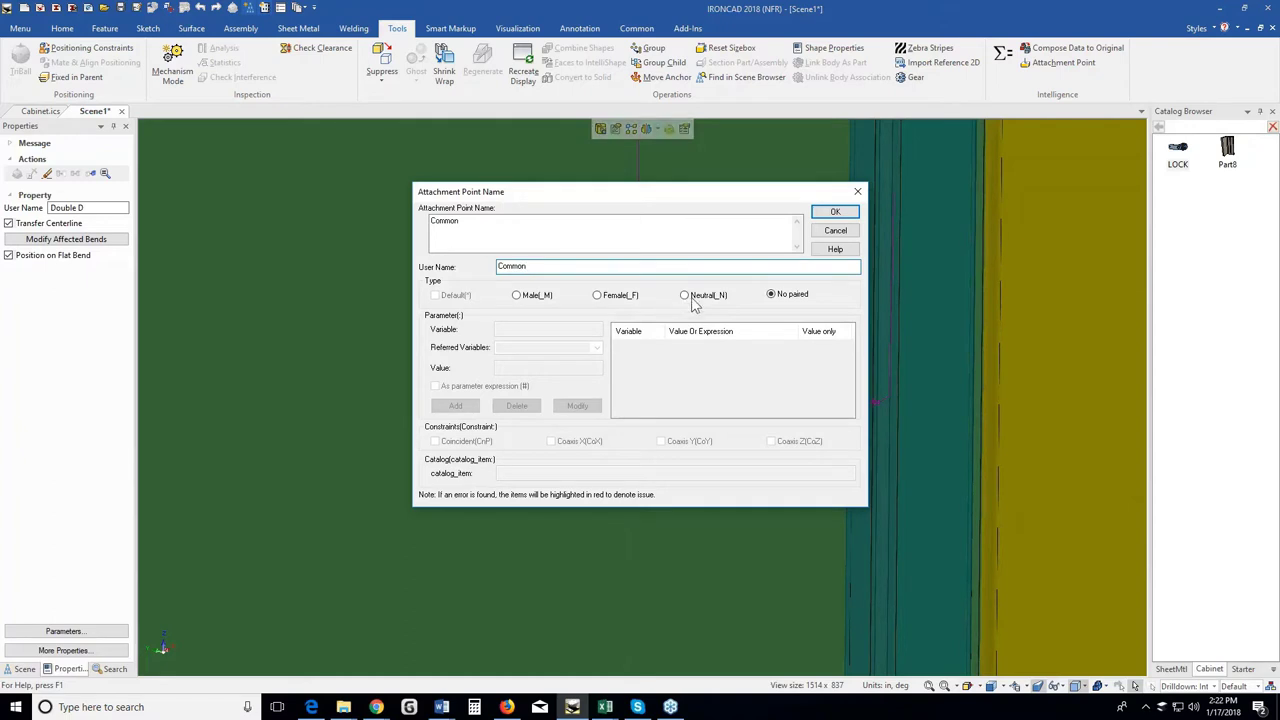
left_click(685, 297)
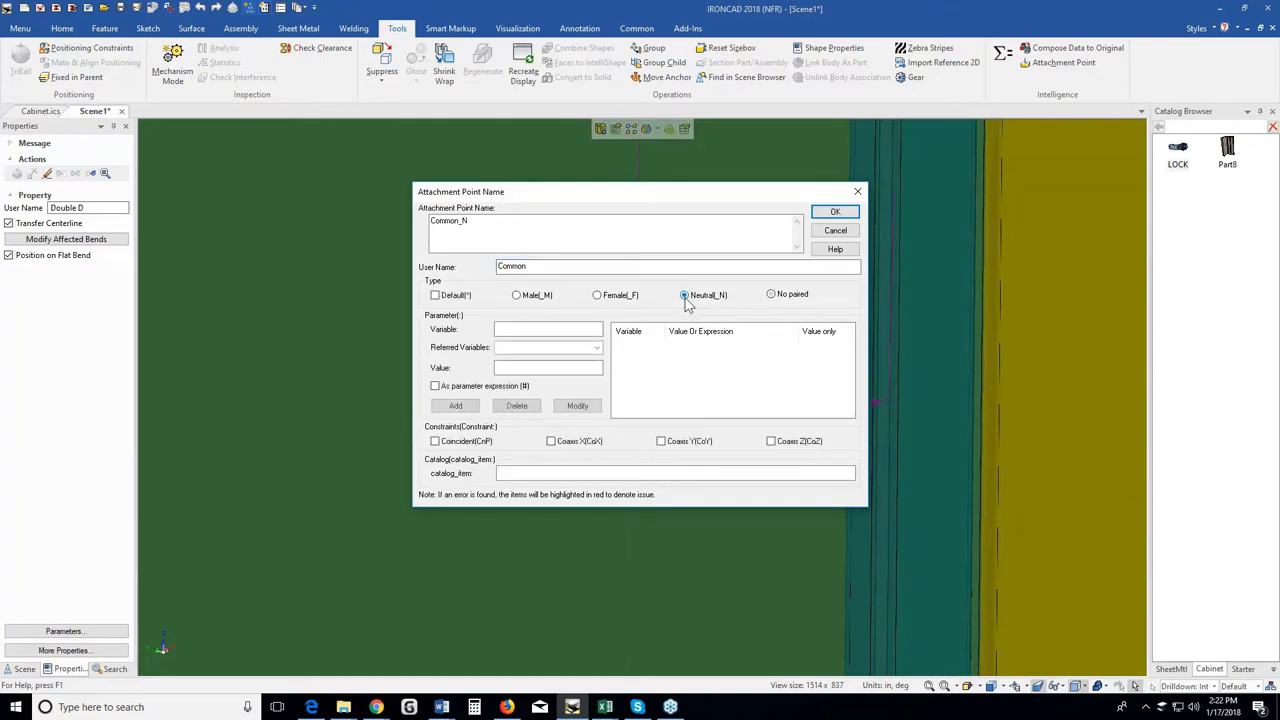
left_click(833, 212)
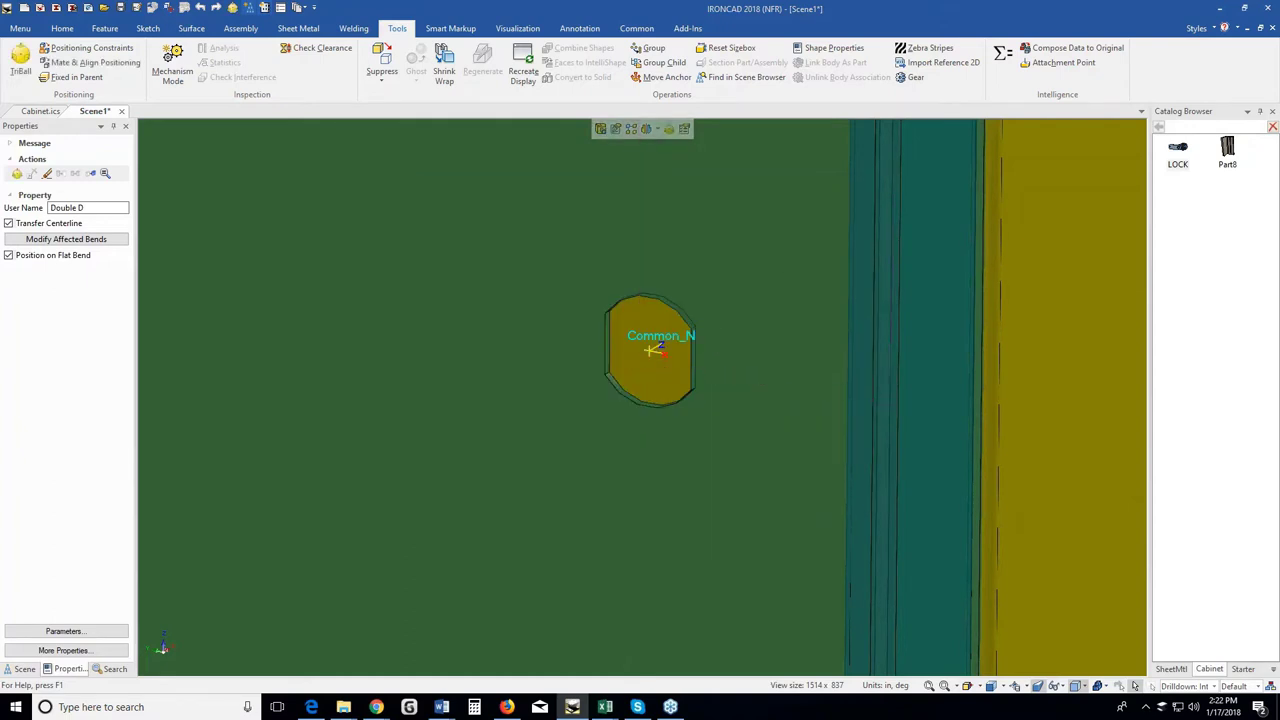
Rotate the Common_N attachment point about its axis with the TriBall inside the Double D cutout.
left_click(674, 357)
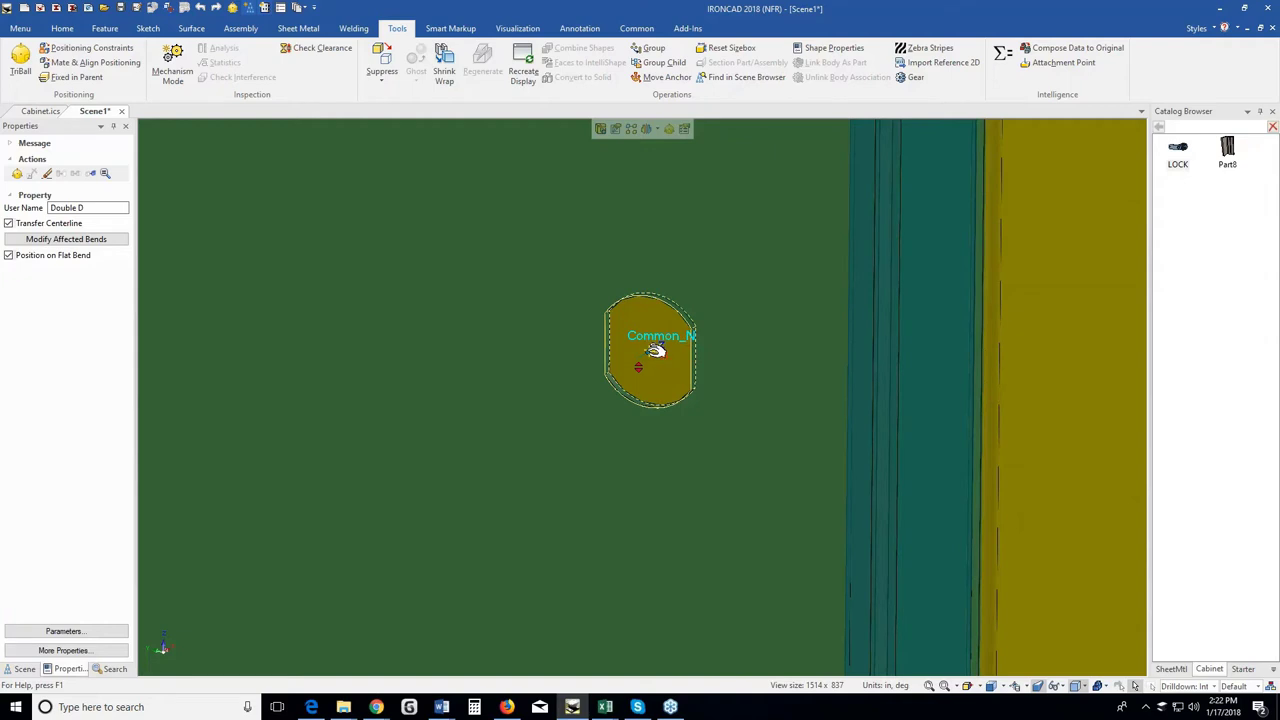
right_click(652, 351)
left_click(683, 440)
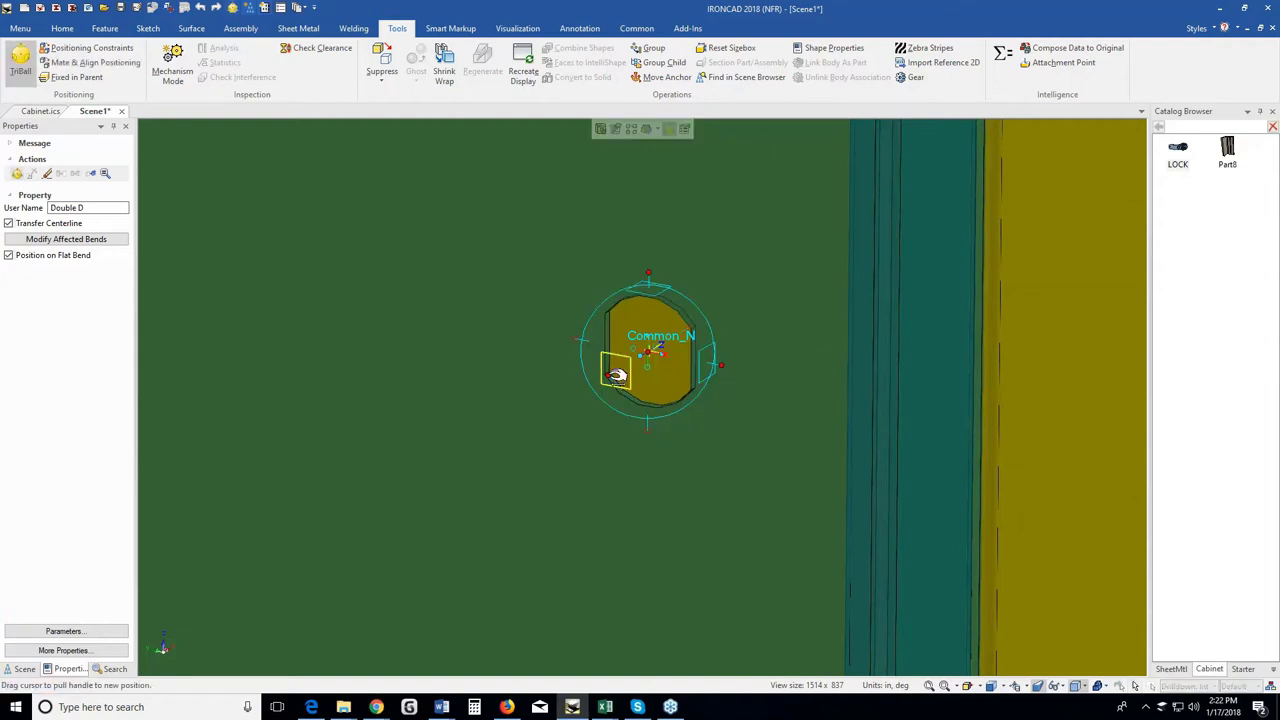
mouse_move(688, 388)
right_mouse_down()
mouse_move(686, 363)
mouse_move(700, 370)
right_mouse_up()
left_click(700, 367)
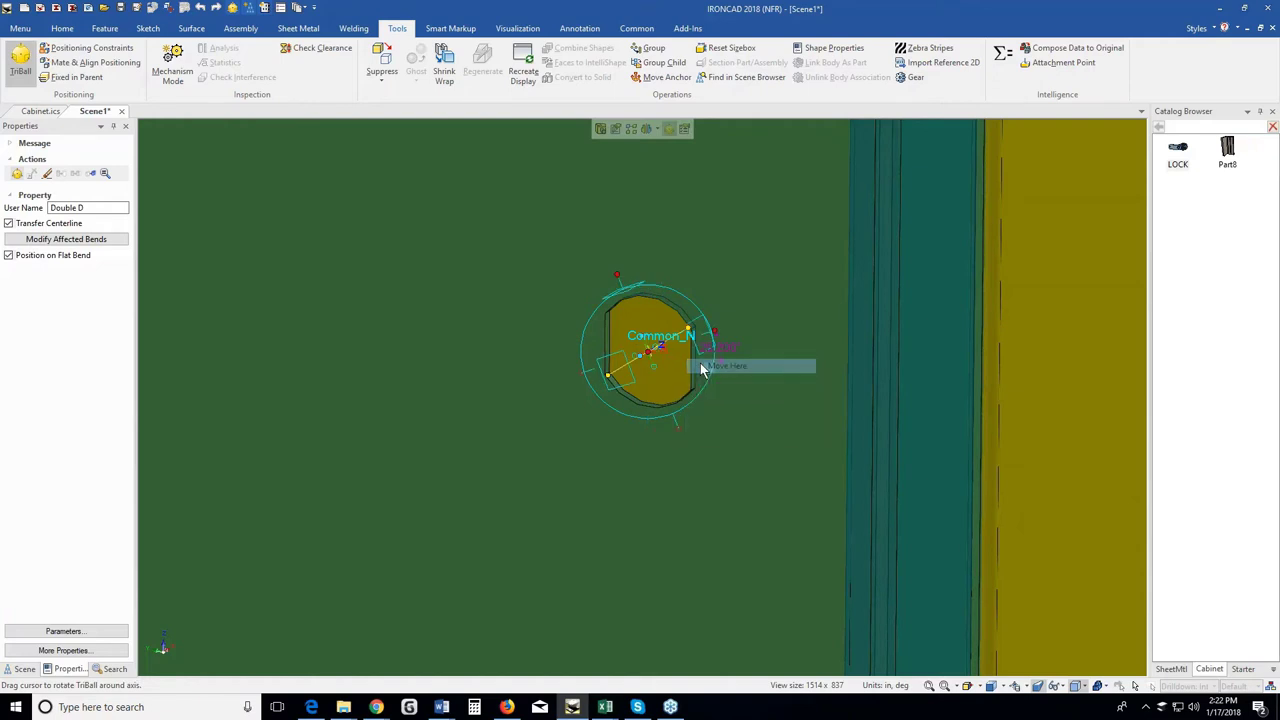
key("Return")
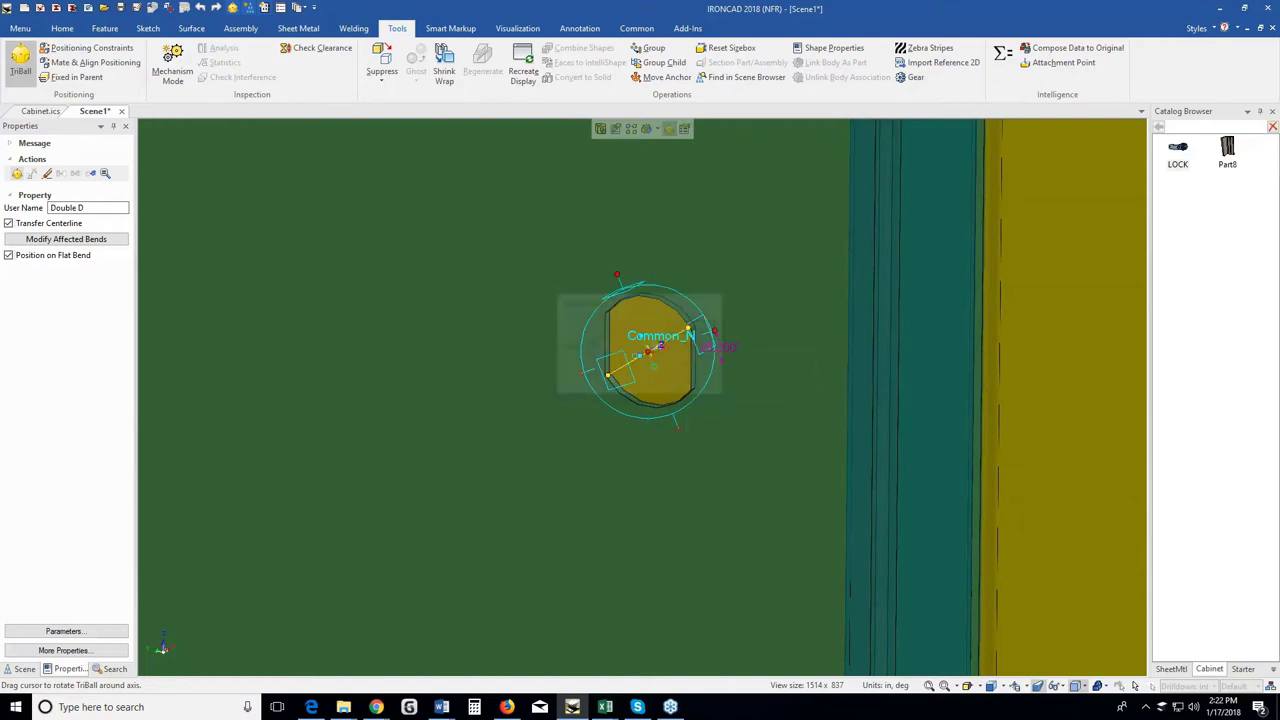
Insert the LOCK part from the Cabinet catalog onto the attachment point in the door's Double D cutout.
scroll(648, 365, "down", 5)
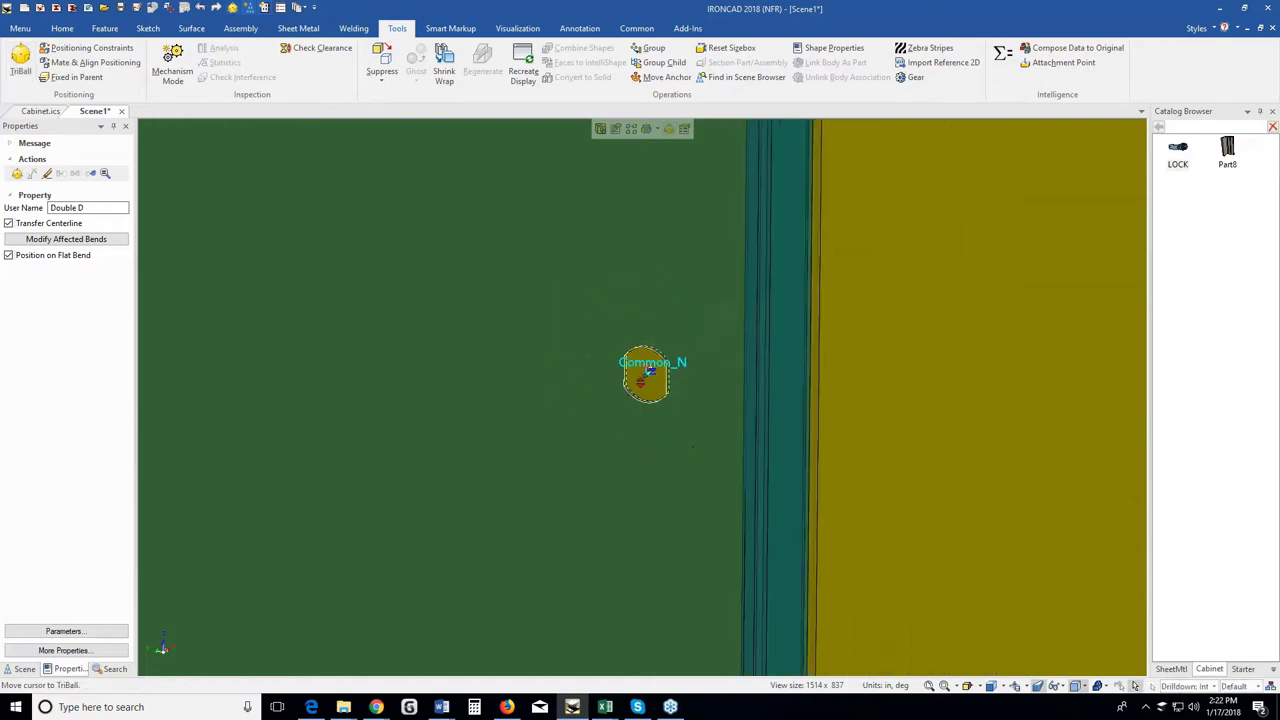
scroll(642, 397, "down", 1)
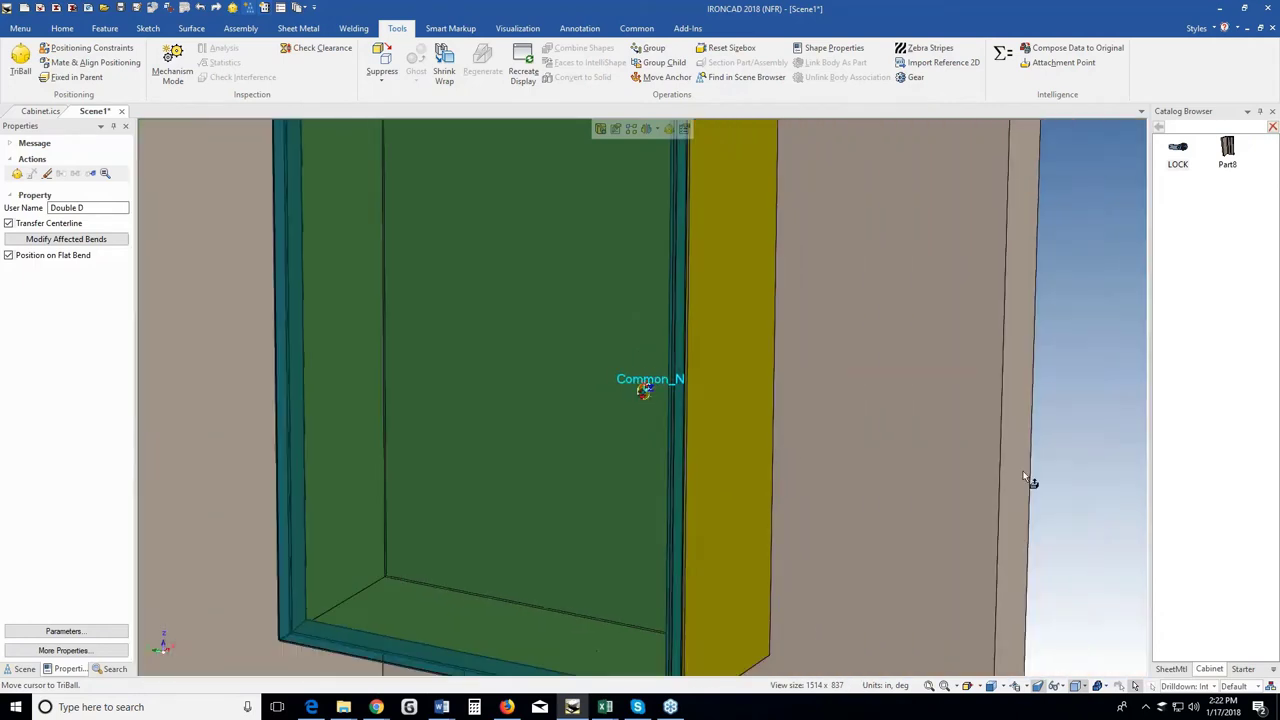
left_click(1071, 477)
middle_click_drag(520, 515, 574, 523)
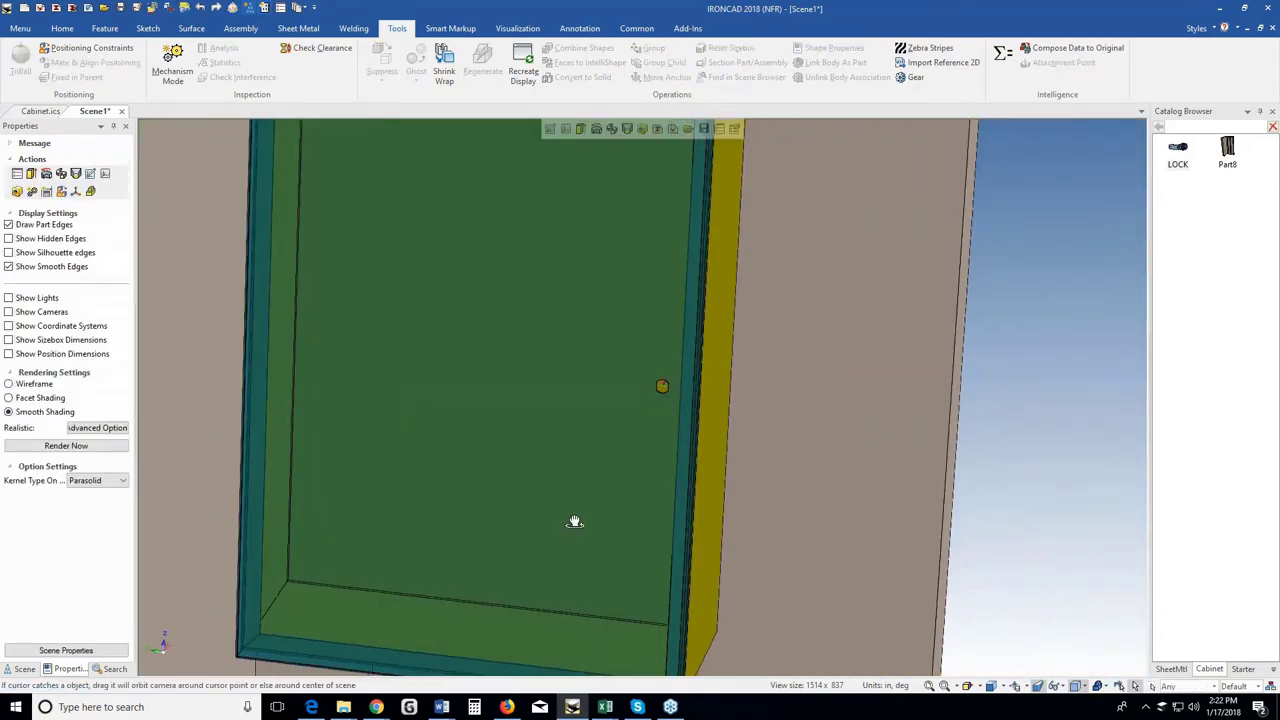
left_click_drag(1178, 150, 562, 330)
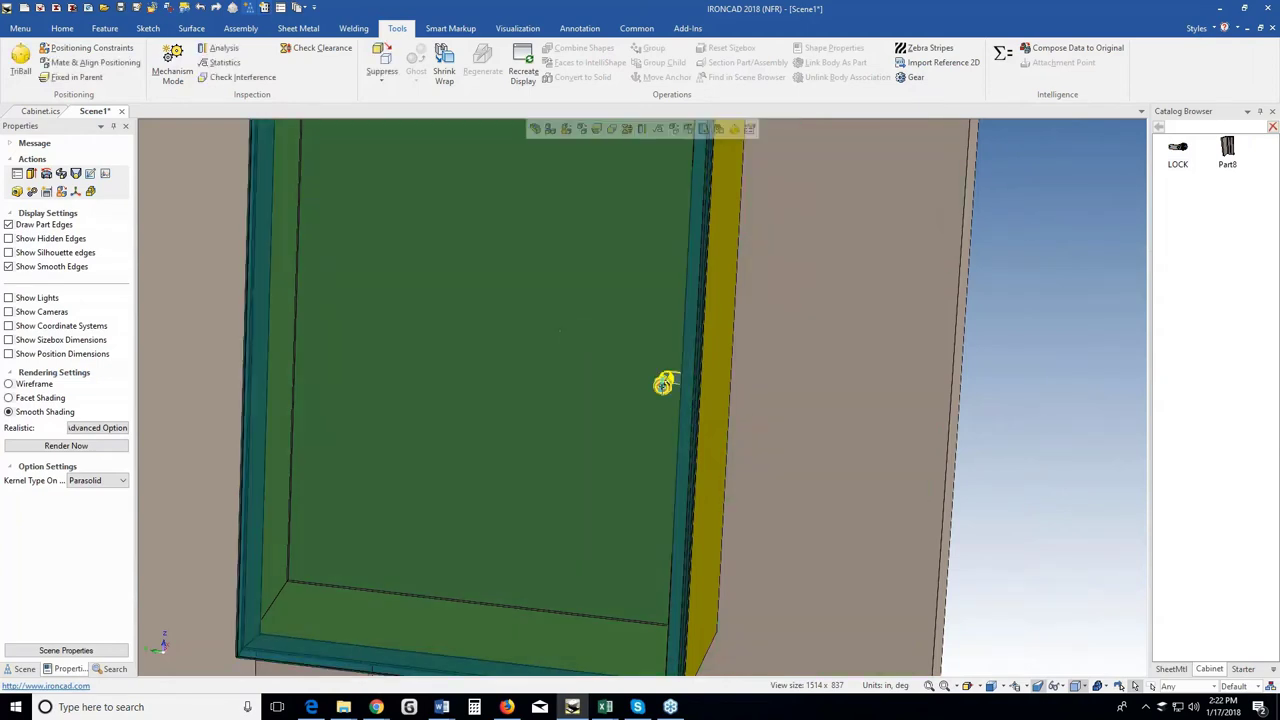
scroll(641, 465, "up", 1)
middle_click_drag(661, 377, 590, 428)
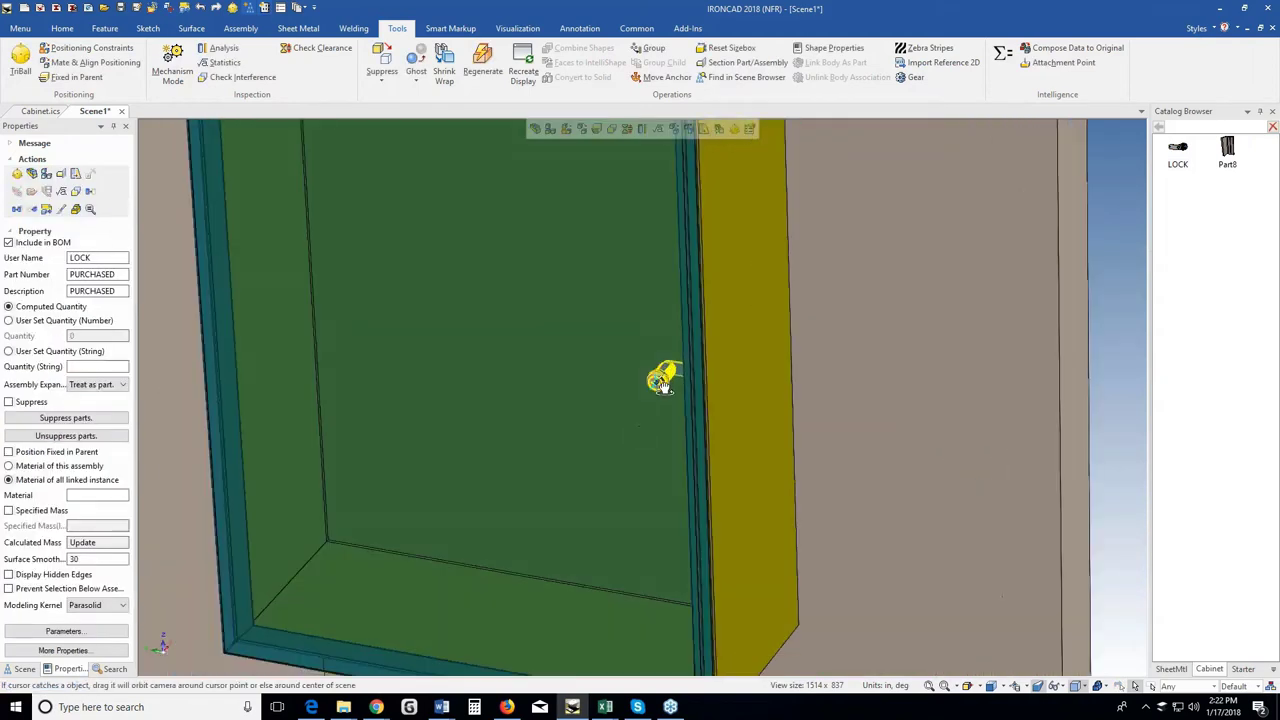
scroll(663, 386, "up", 2)
scroll(676, 381, "down", 2)
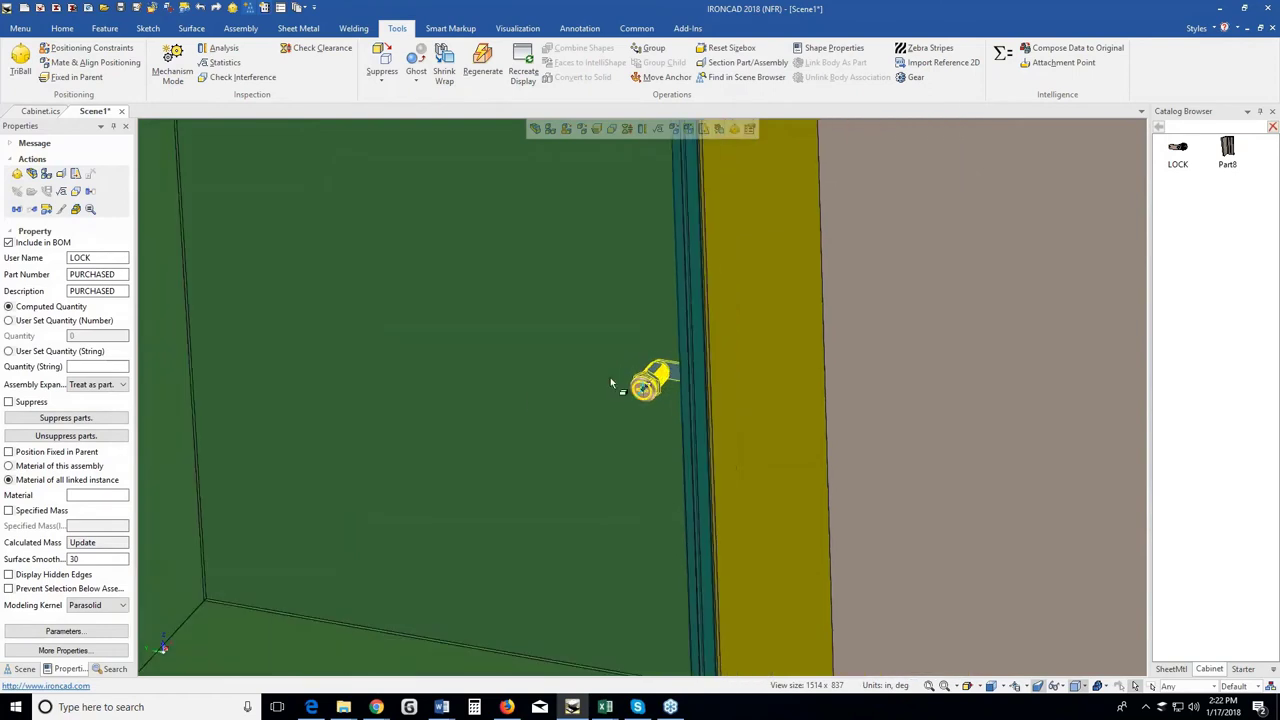
Locate the door in the scene tree and set its Double D cutout's distance from the top edge to 16 in.
left_click(507, 398)
right_click(507, 398)
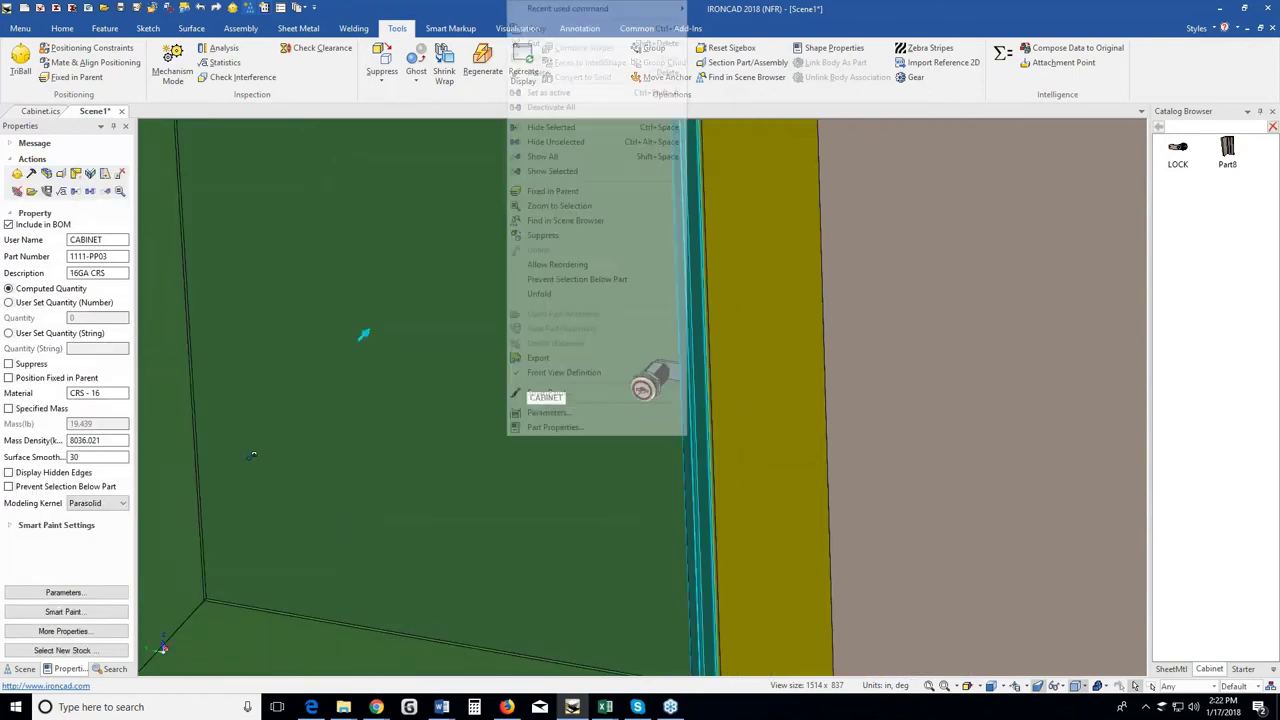
left_click(575, 221)
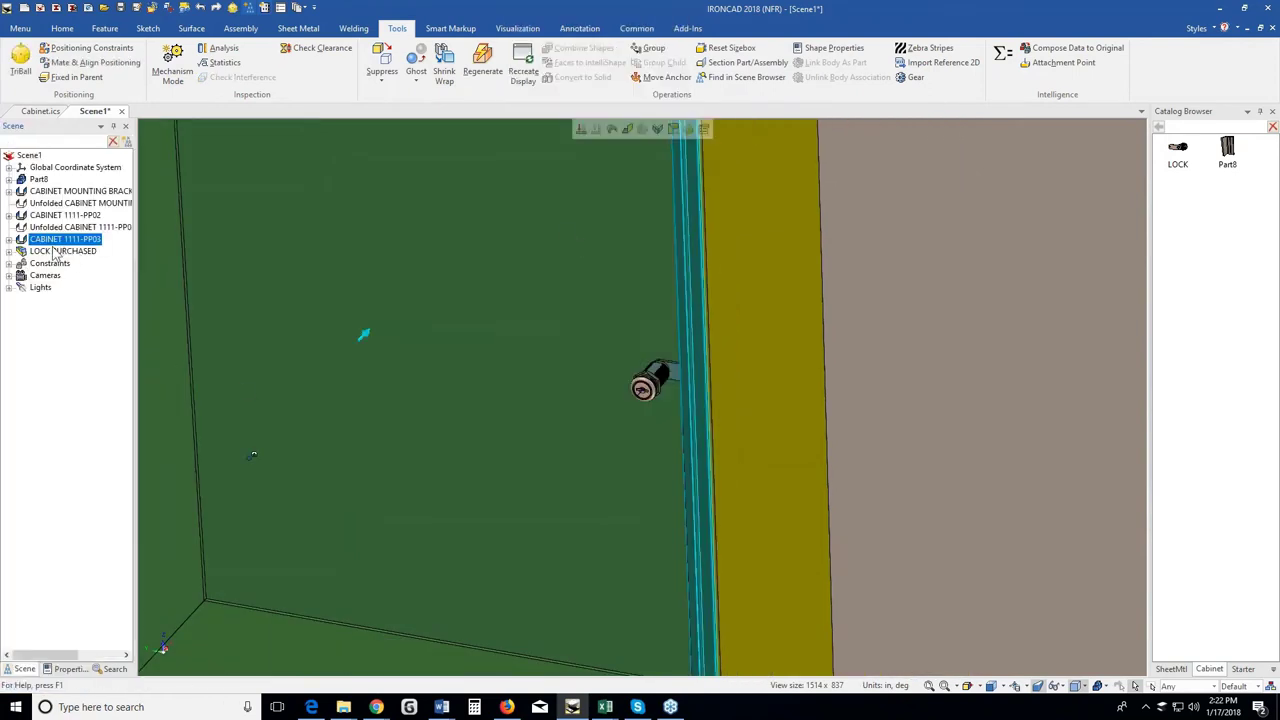
left_click(9, 240)
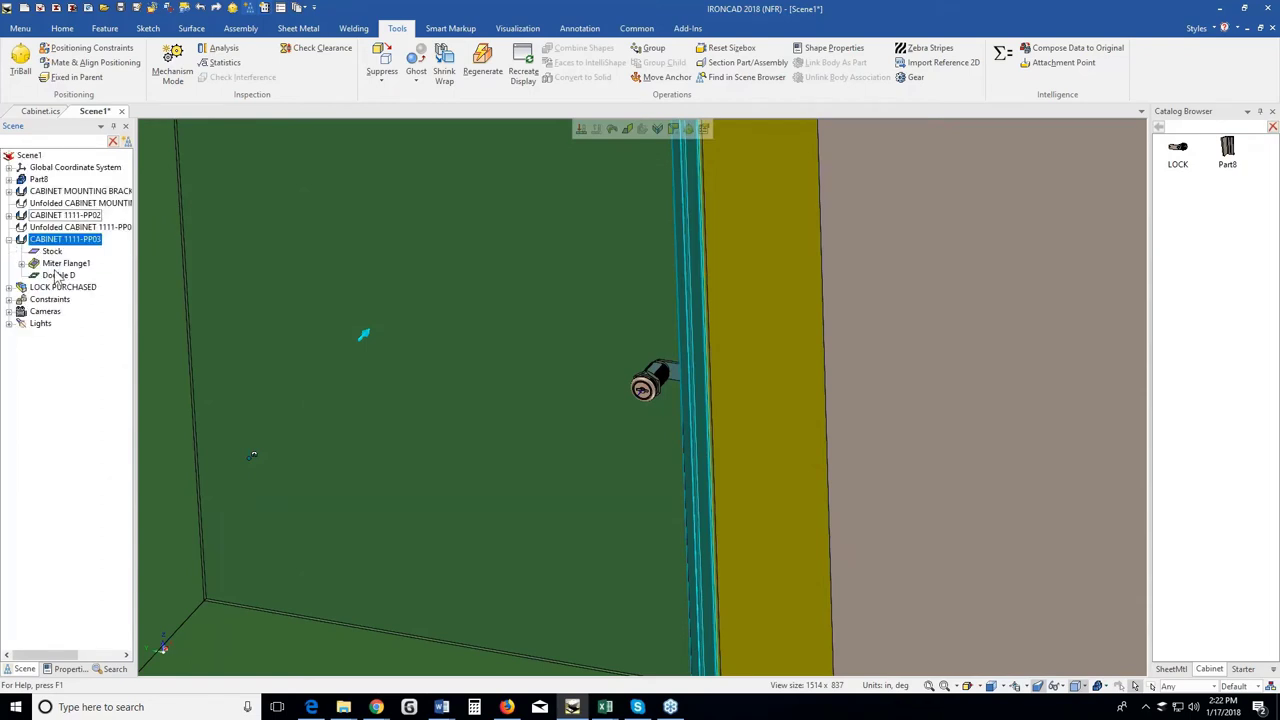
left_click(58, 275)
scroll(572, 352, "down", 5)
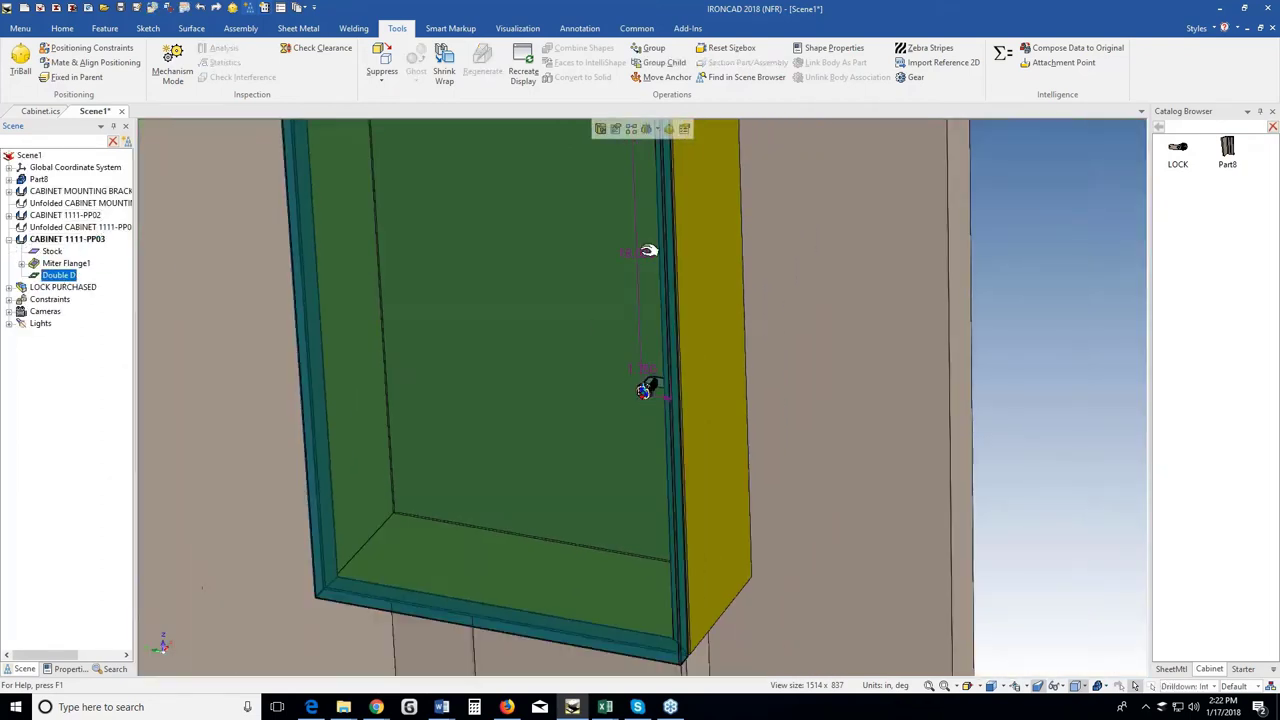
double_click(749, 261)
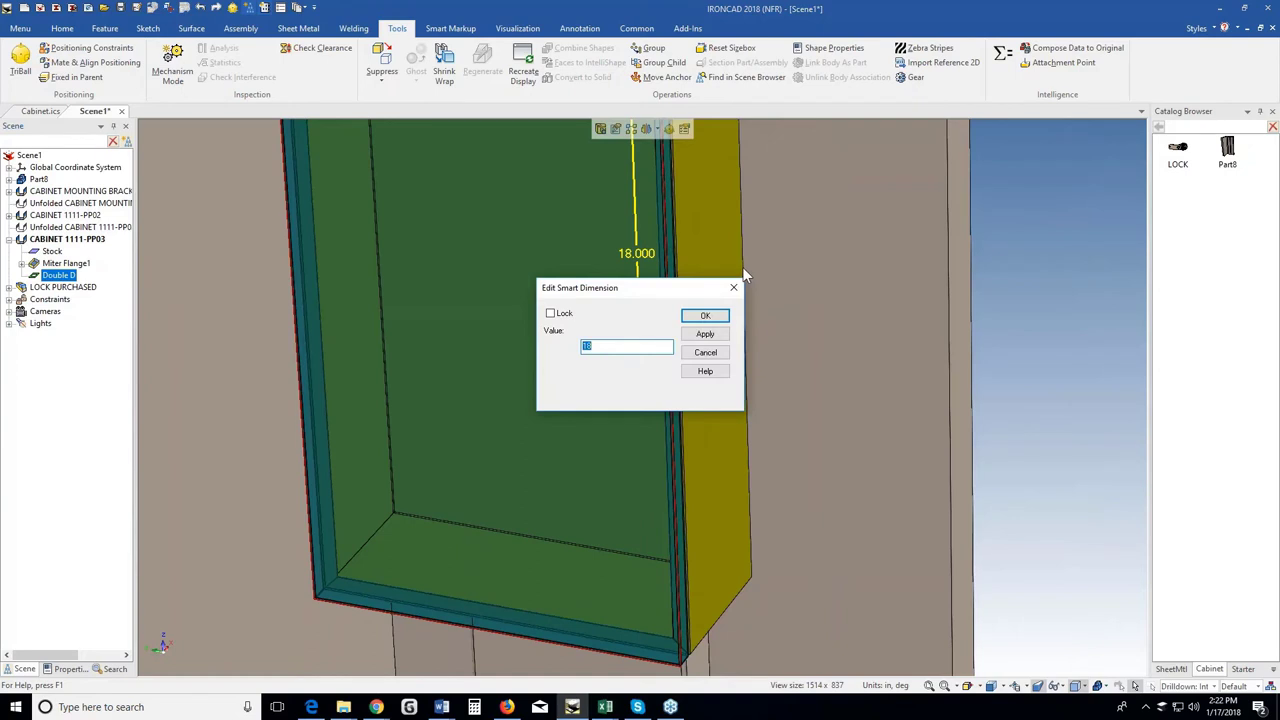
type("16")
key("Return")
scroll(635, 350, "up", 3)
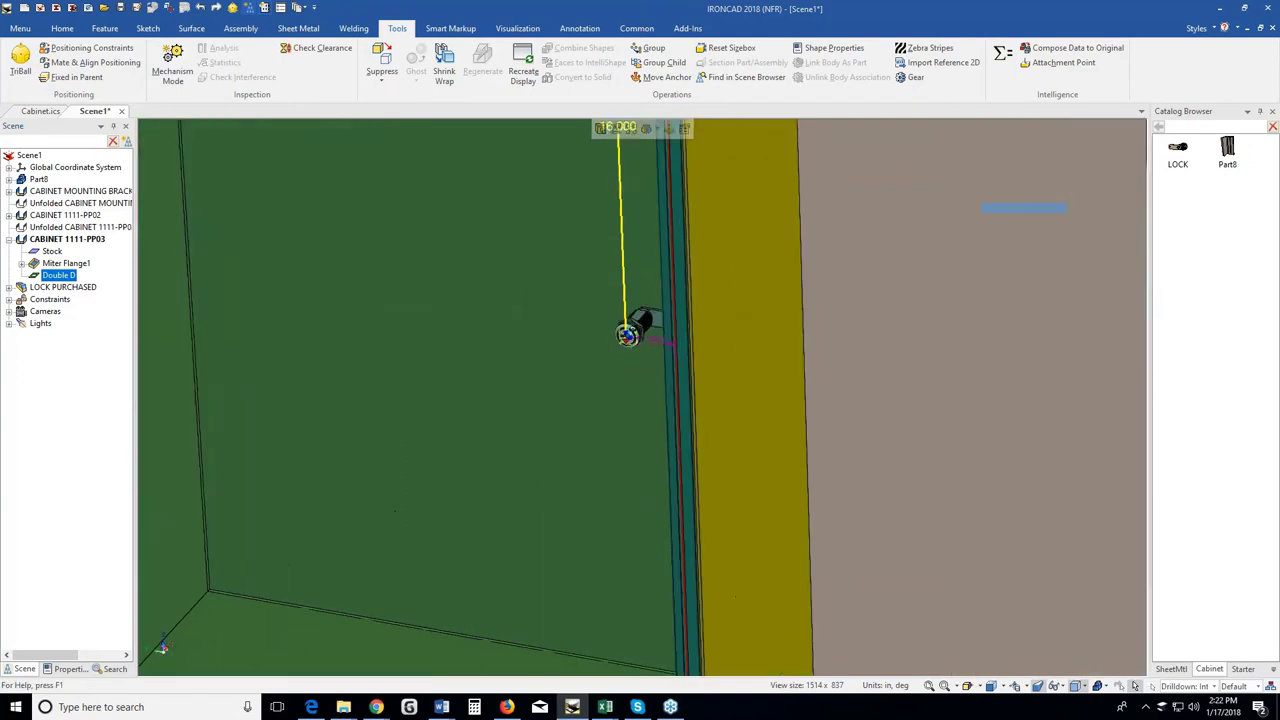
scroll(628, 345, "down", 2)
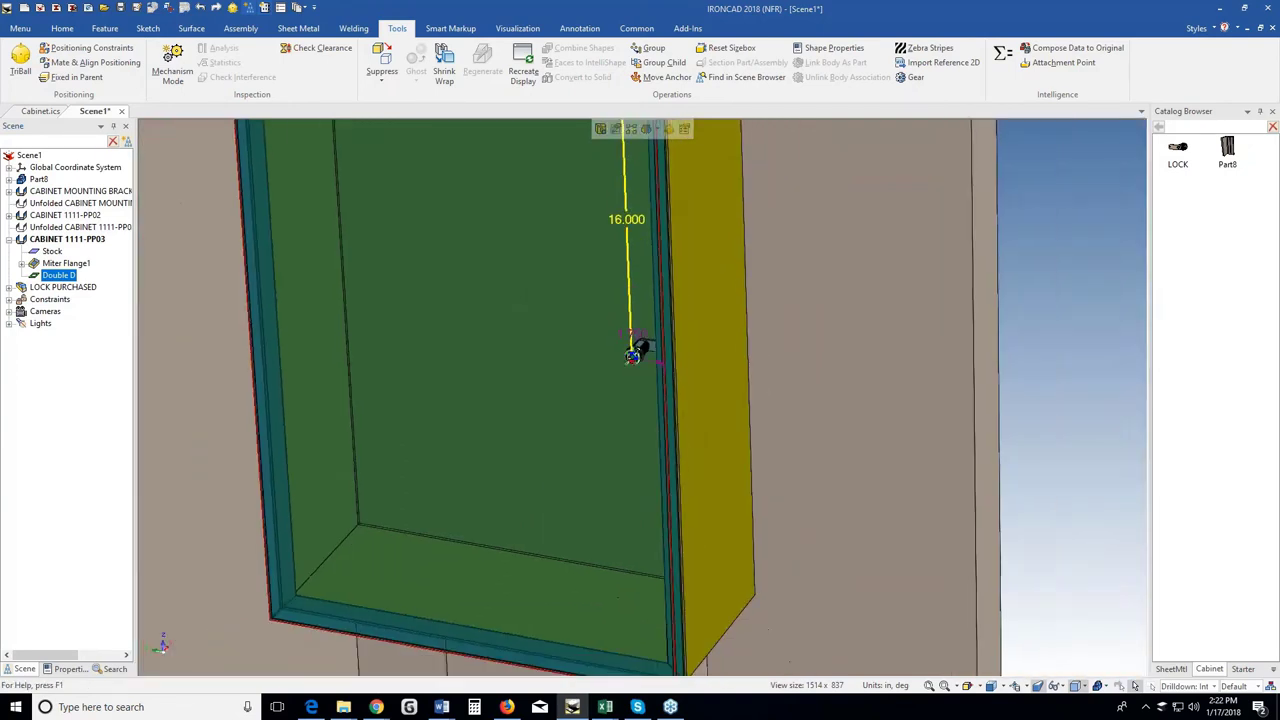
left_click(1001, 355)
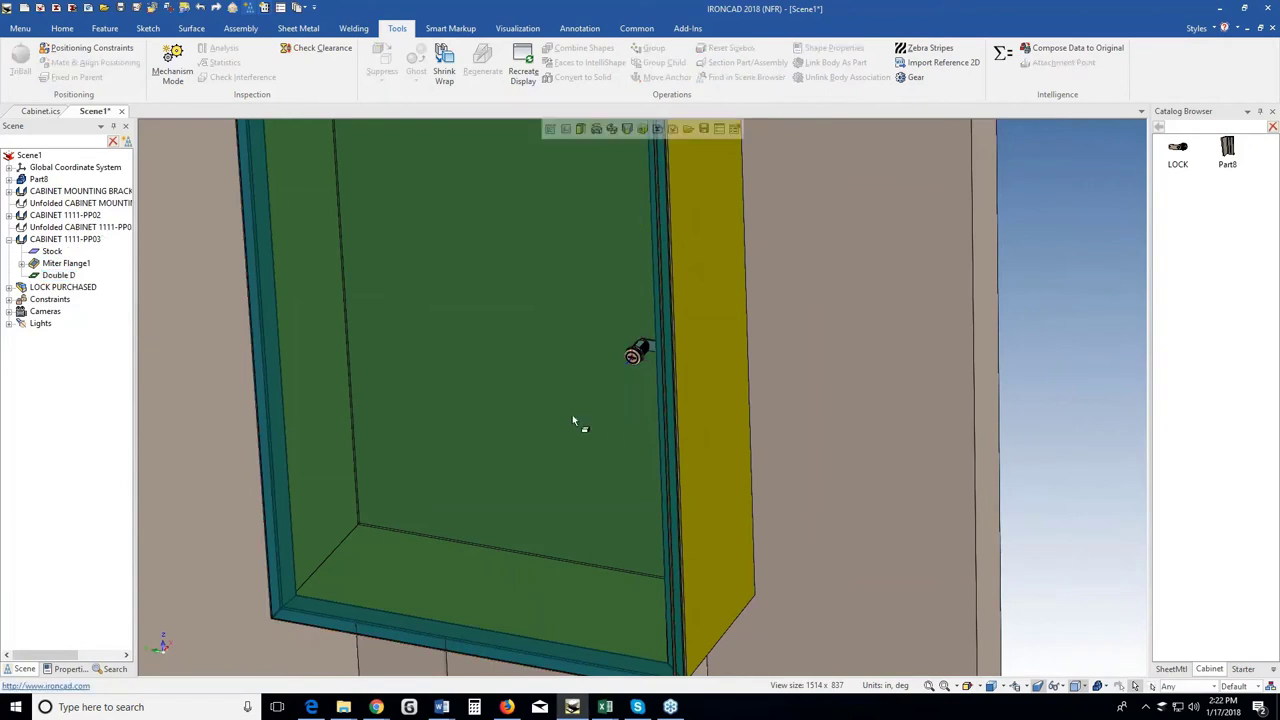
middle_click_drag(572, 414, 581, 396)
scroll(581, 396, "down", 3)
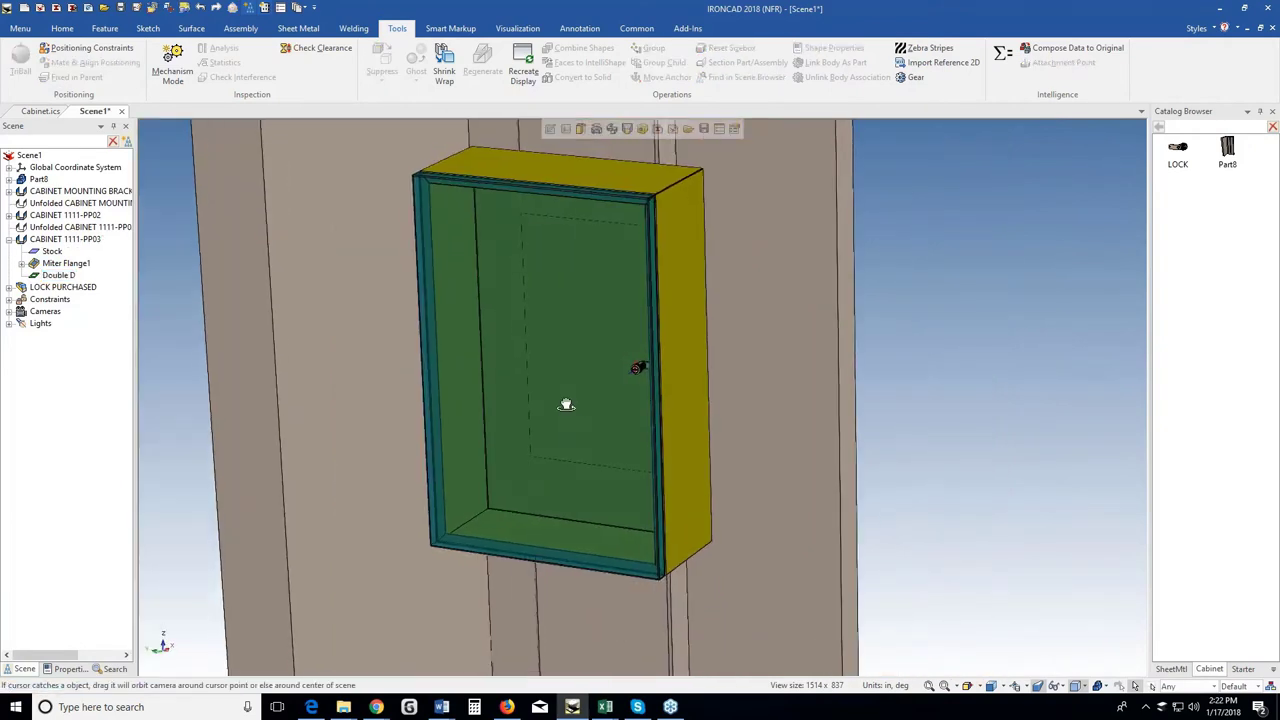
Place a Square Rounded cutout on the cabinet's side face, about 4.8 in from the top edge and 3.7 in from the rear edge.
left_click(1171, 668)
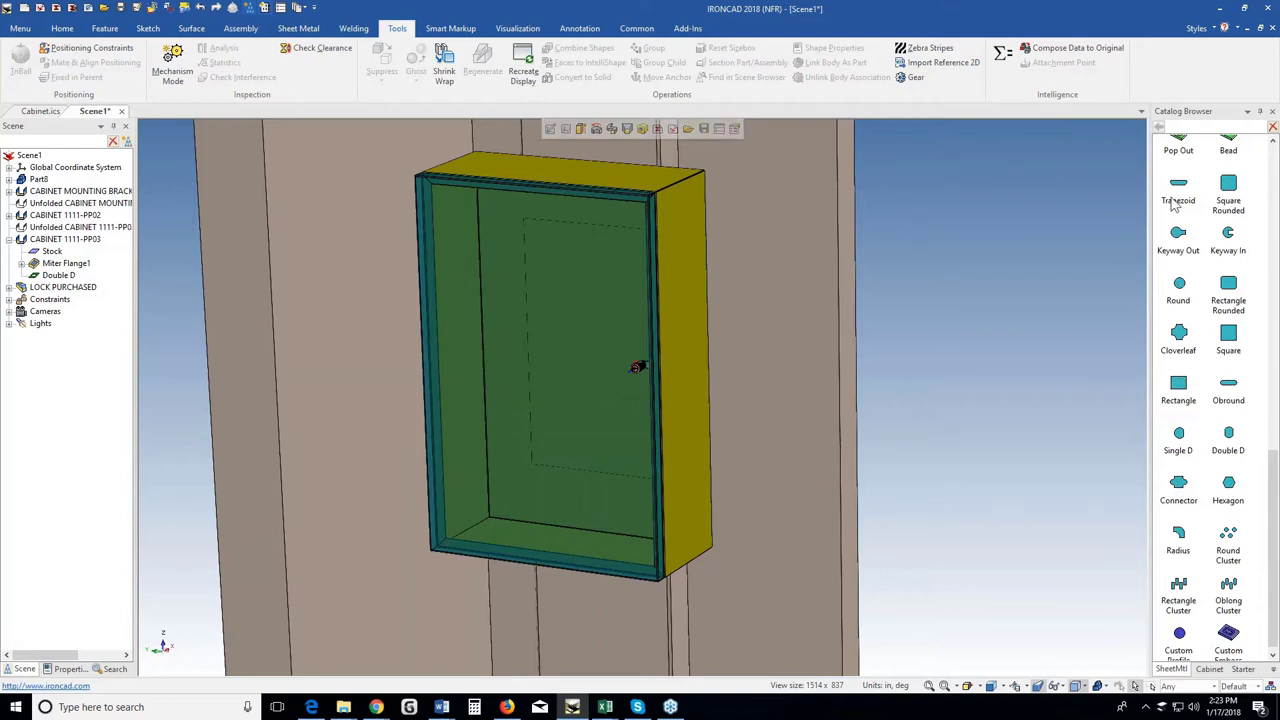
left_click_drag(1226, 186, 687, 236)
scroll(665, 290, "up", 5)
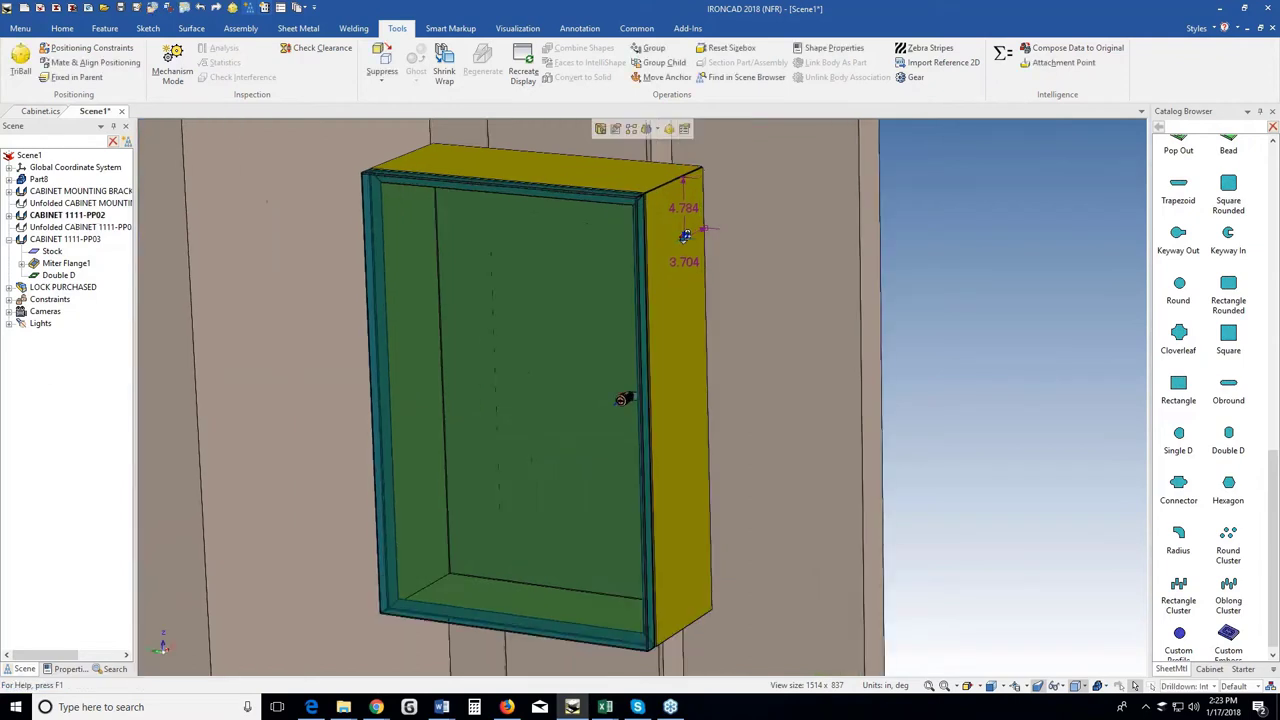
scroll(665, 290, "up", 5)
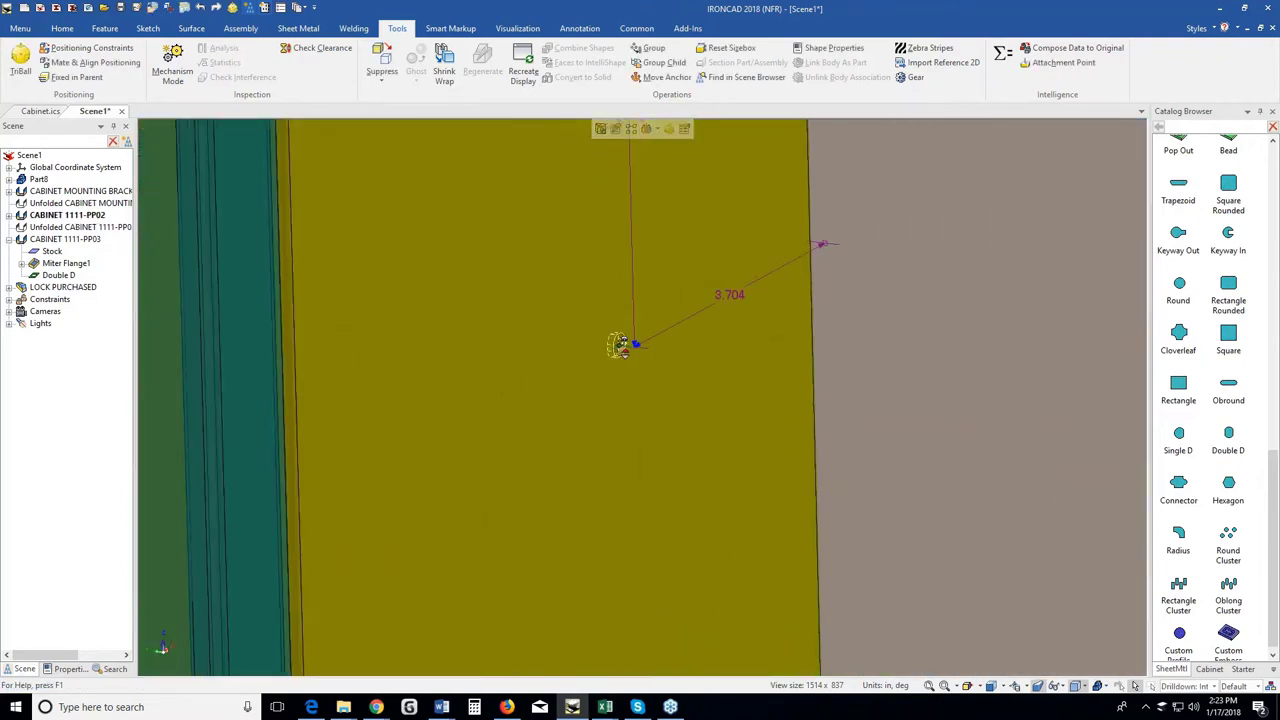
Give the Square Rounded cutout custom tooling with a length of 4 and a radius of .125.
right_click(625, 349)
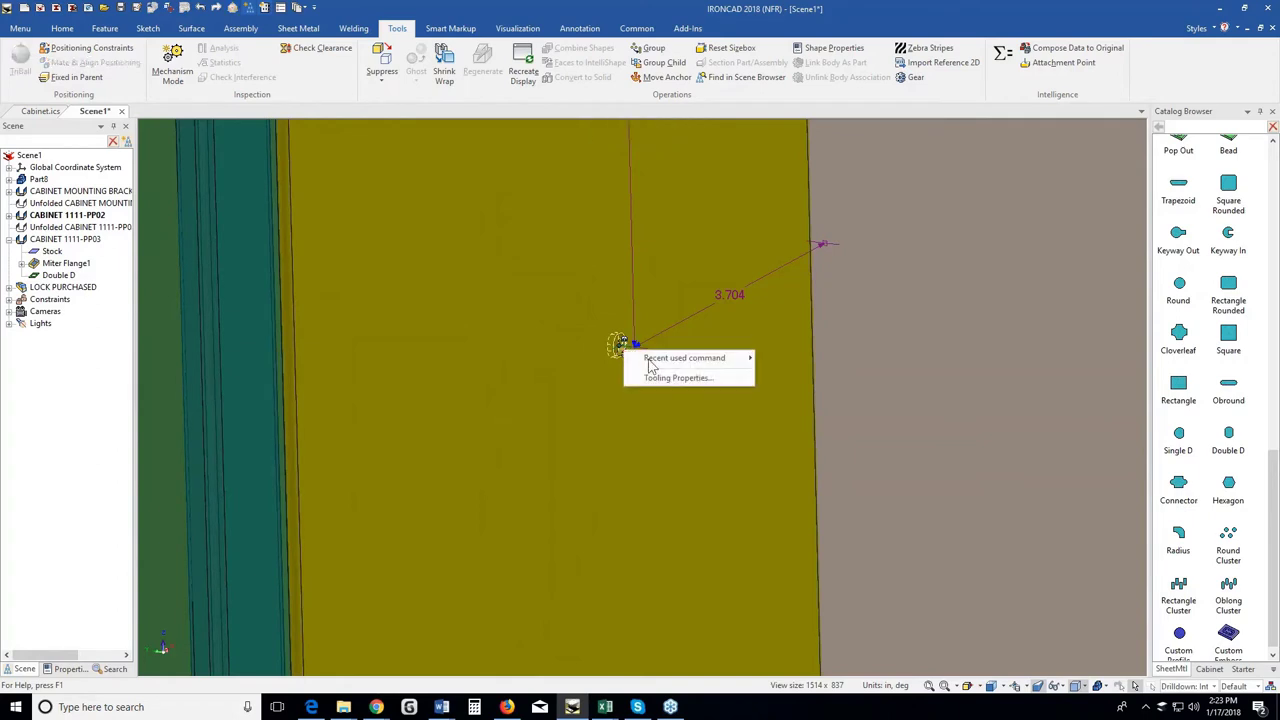
left_click(653, 376)
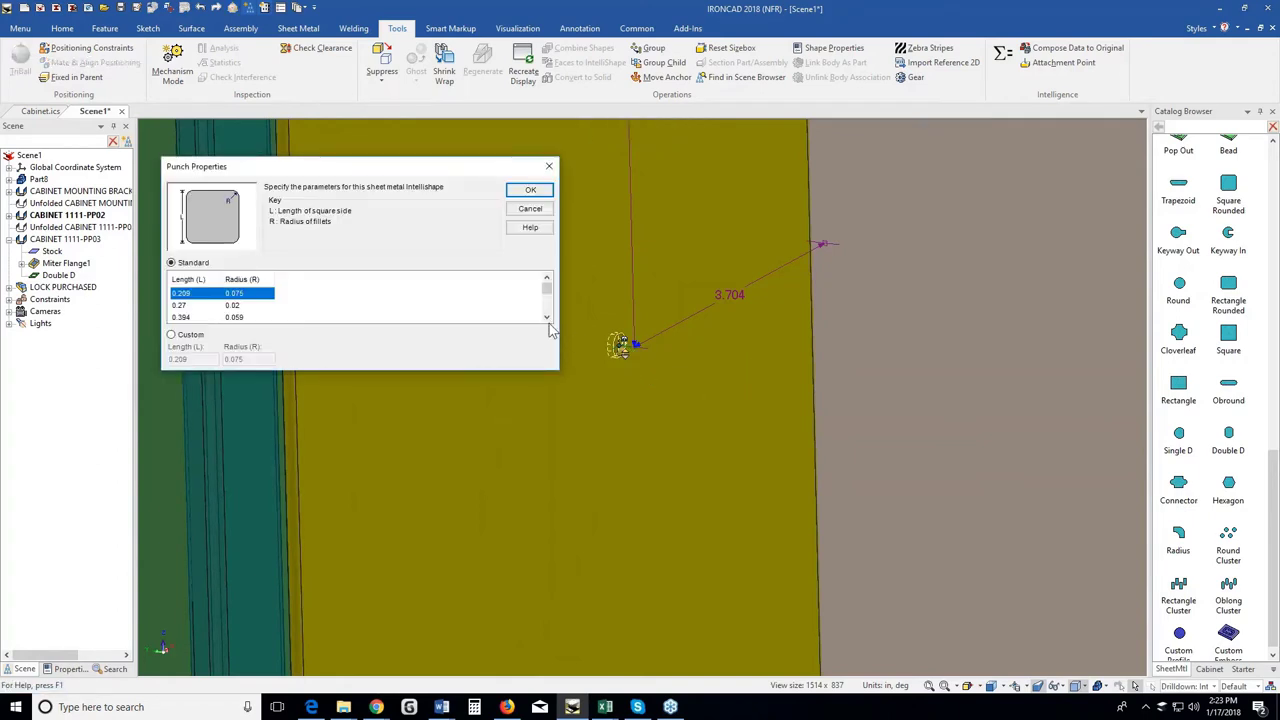
left_click_drag(547, 291, 549, 320)
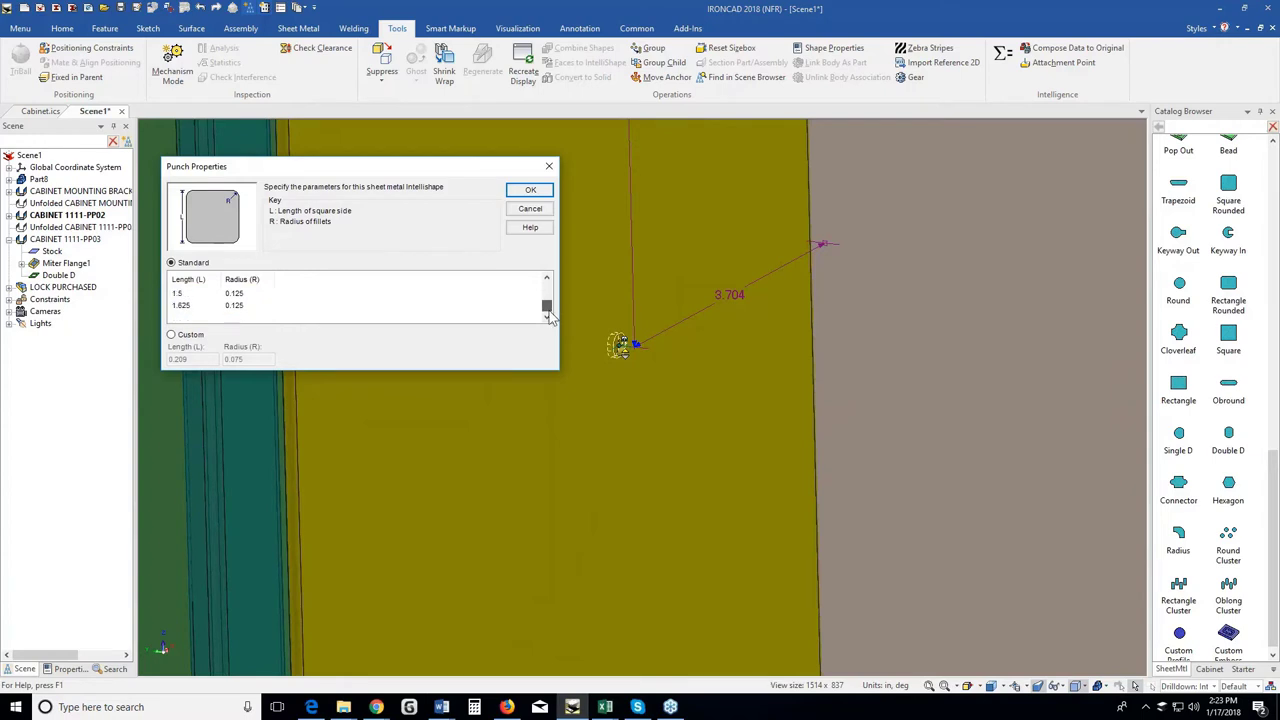
left_click(171, 336)
left_click_drag(206, 359, 133, 350)
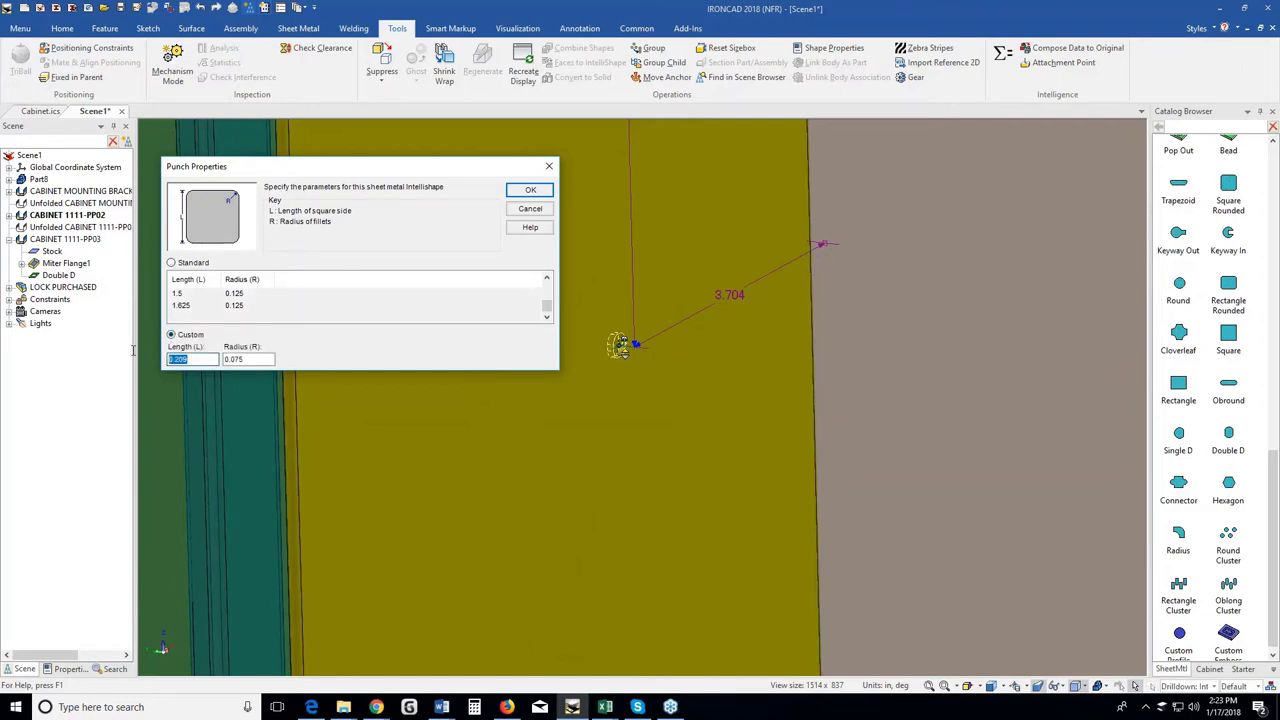
type("4")
key("Tab")
type("1")
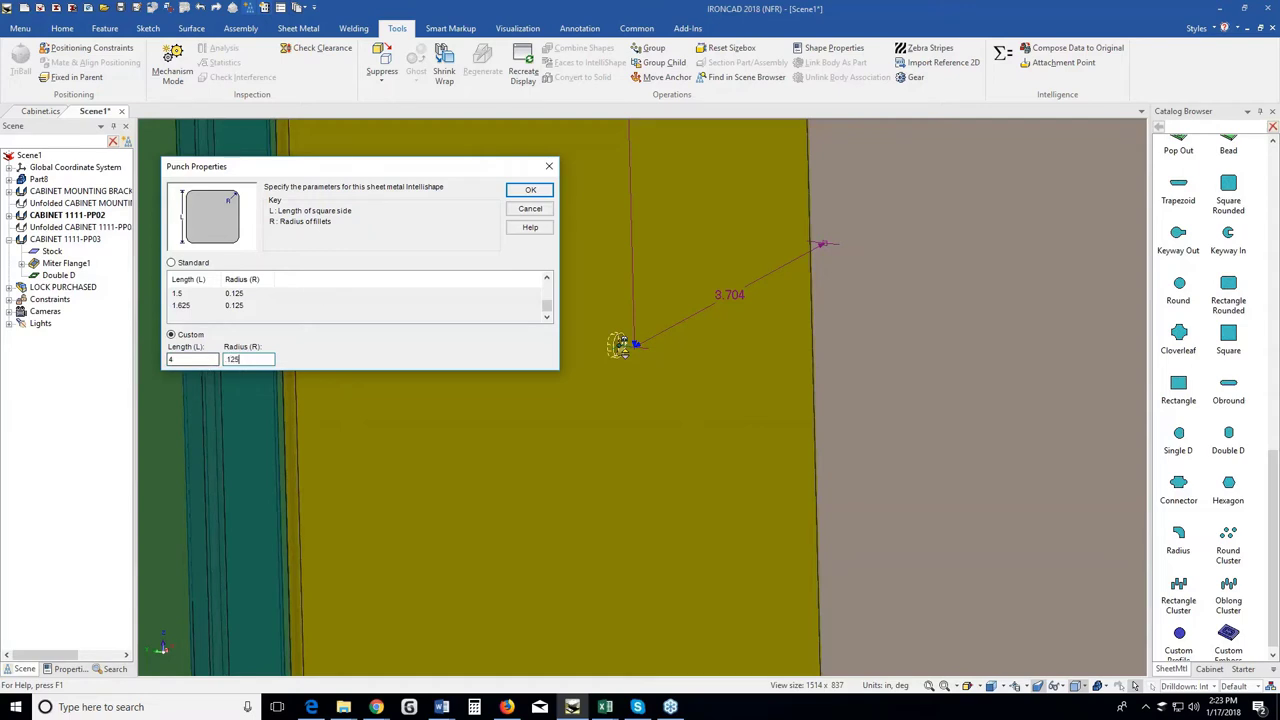
left_click(528, 190)
key("Return")
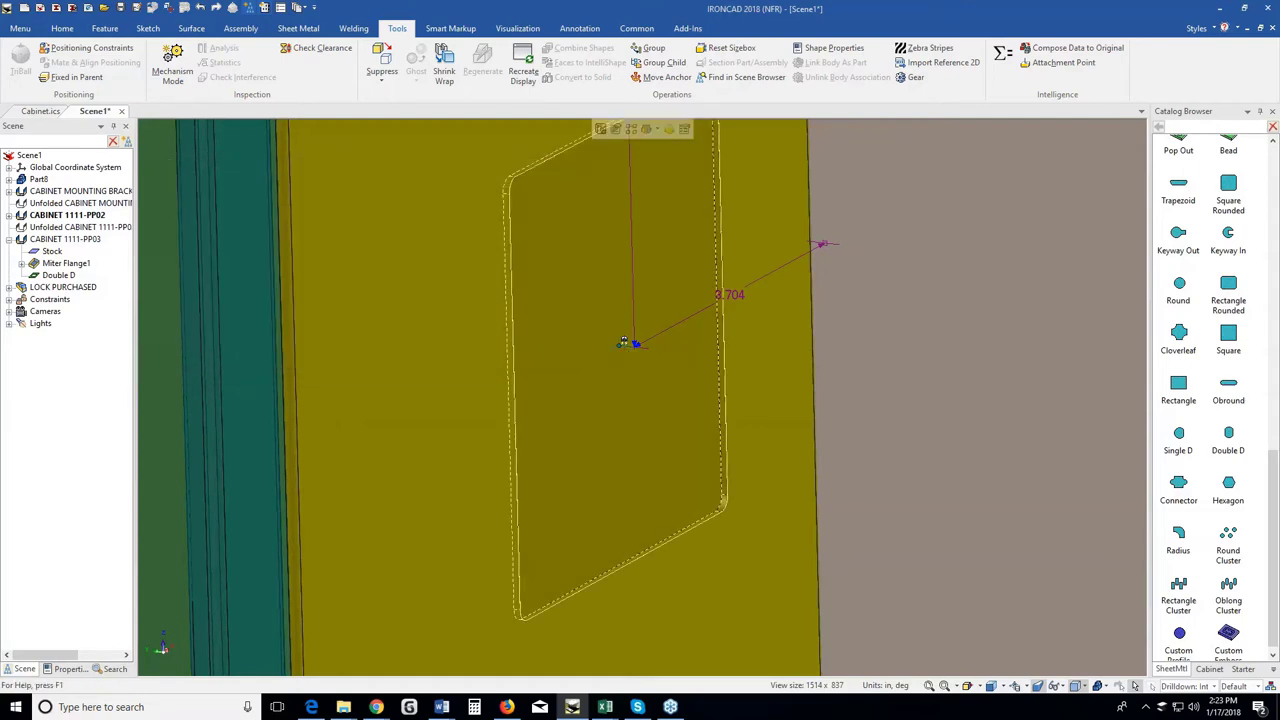
scroll(558, 358, "down", 5)
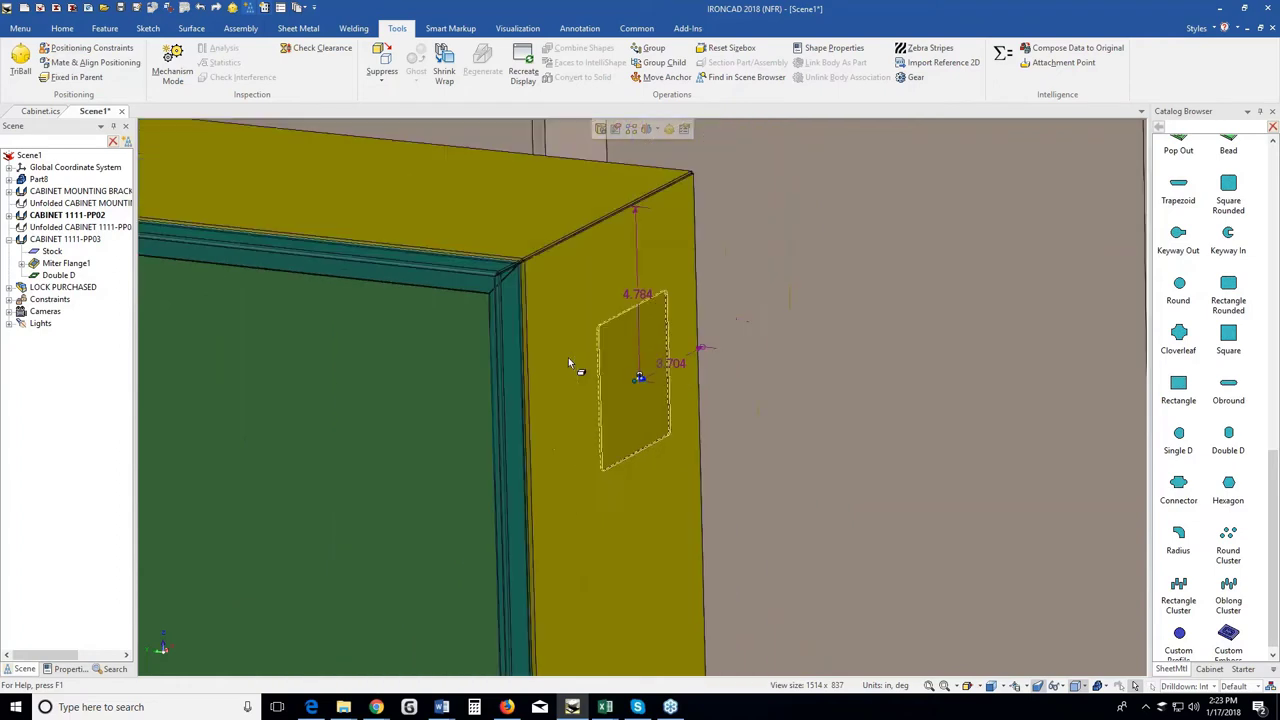
scroll(549, 384, "down", 2)
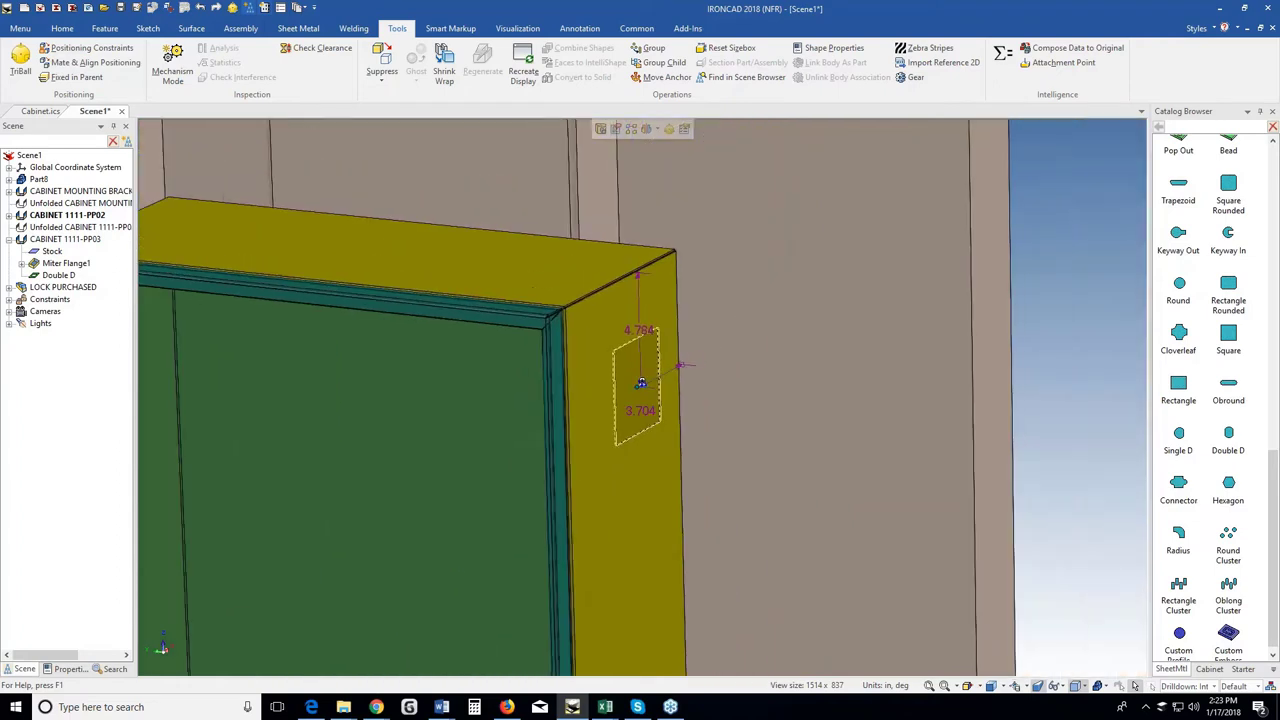
Hide the front door and re-reference the Square Rounded cutout's horizontal dimension from the cabinet side's rear edge to its front edge.
left_click(553, 386)
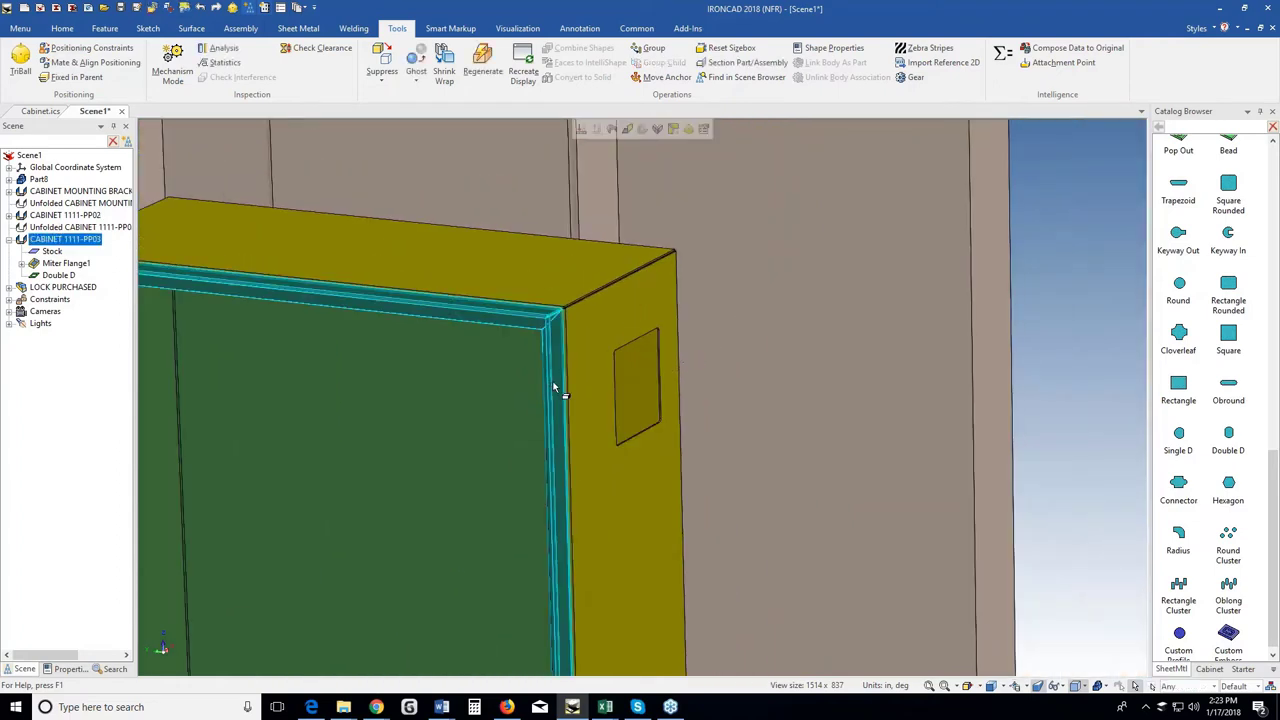
key("Escape")
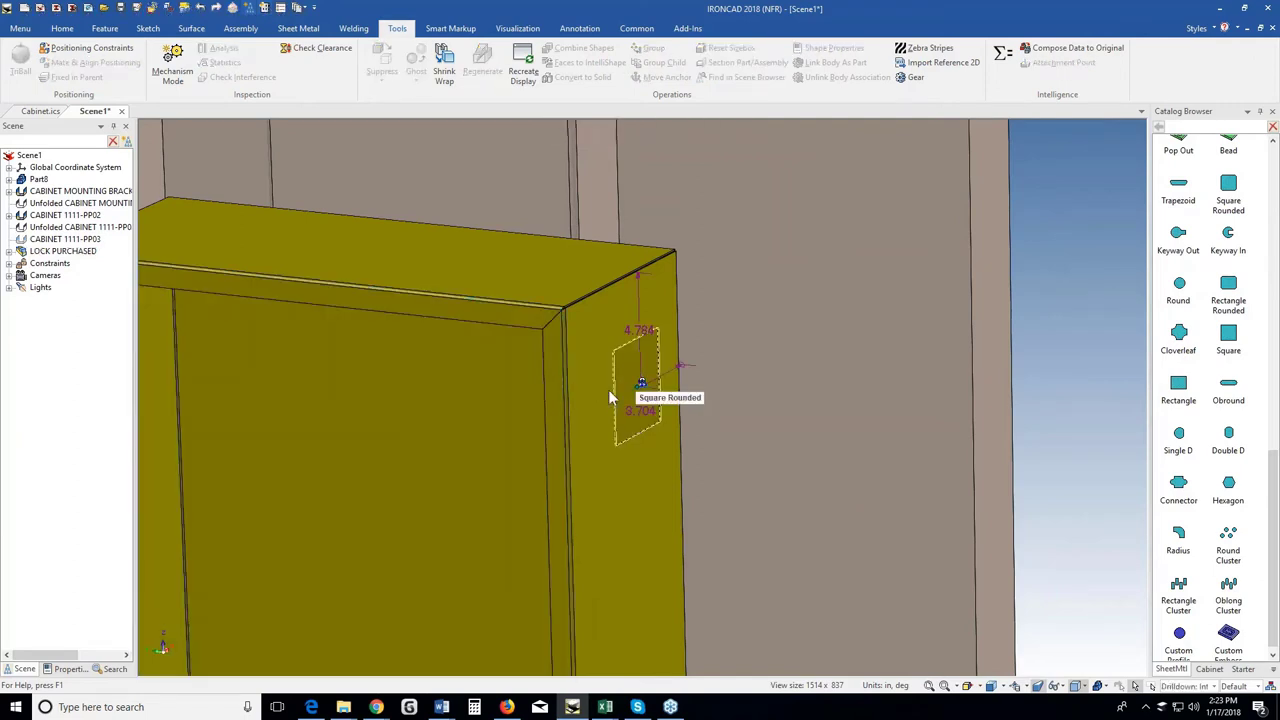
left_click(640, 426)
scroll(643, 432, "up", 1)
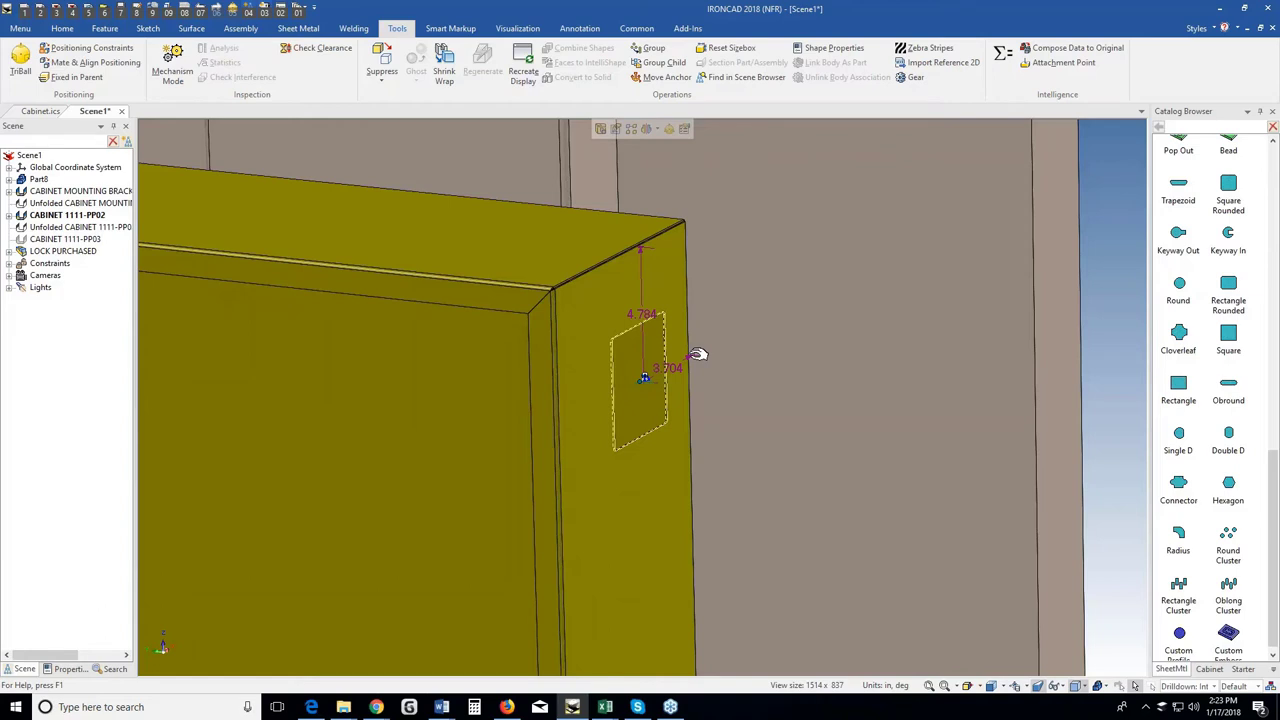
left_click(697, 354)
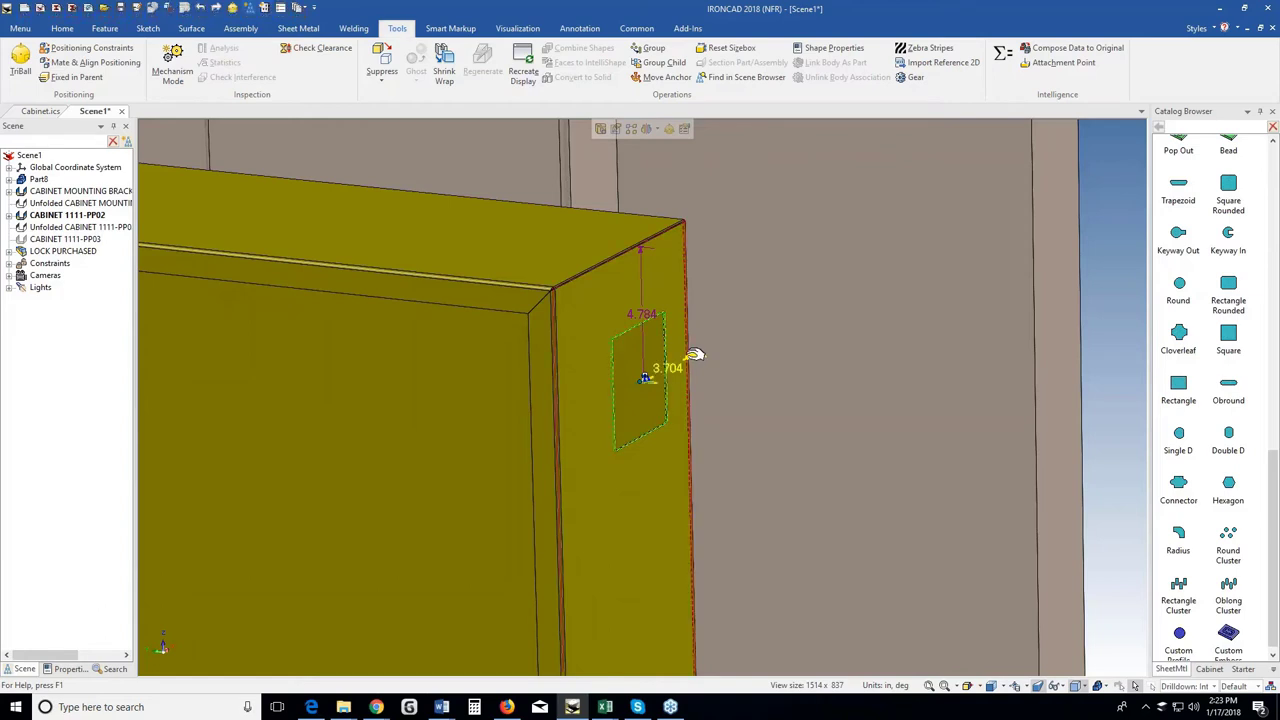
left_click(540, 416)
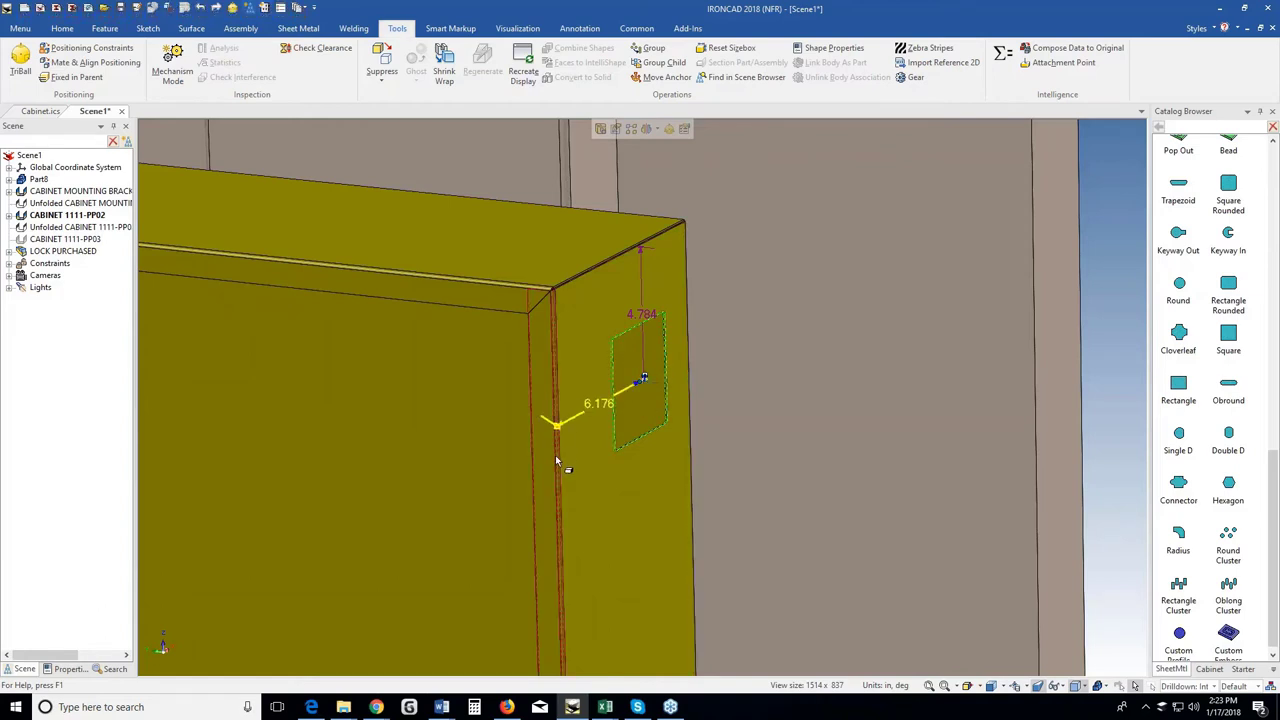
middle_click_drag(556, 459, 523, 467)
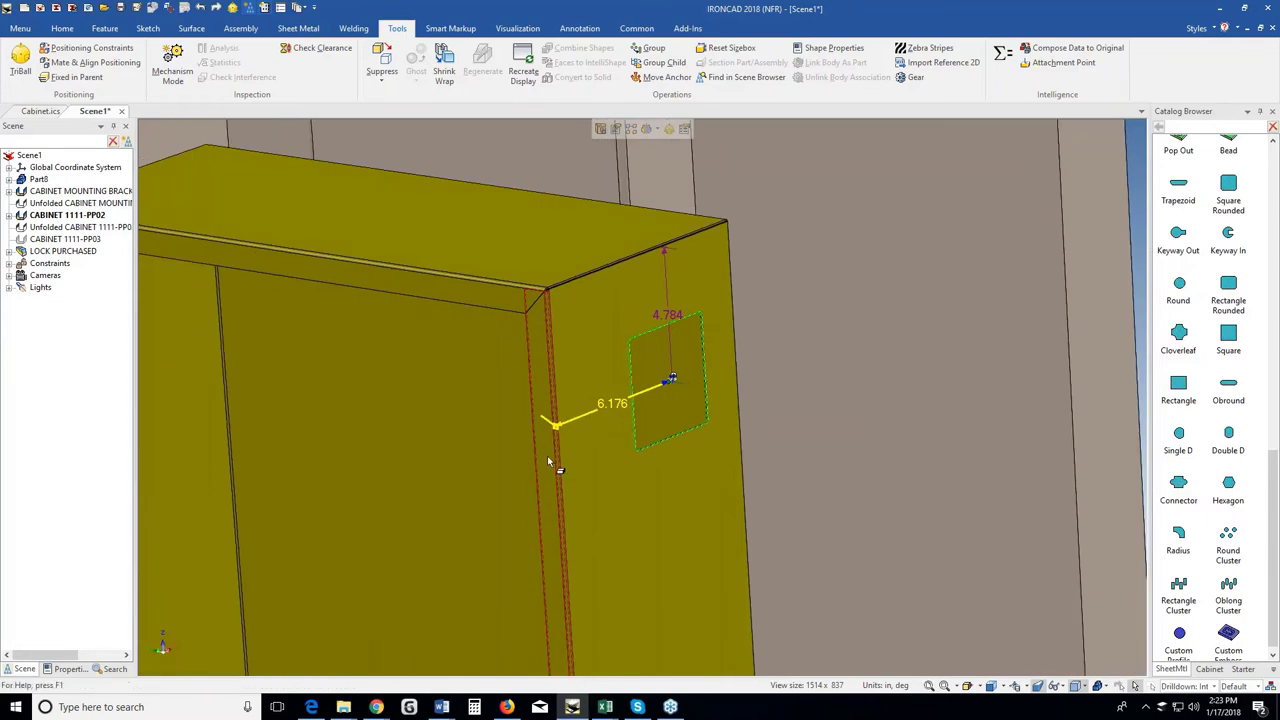
Set the Square Rounded cutout's distances to 5 in from the front edge and 6 in from the top edge.
double_click(616, 410)
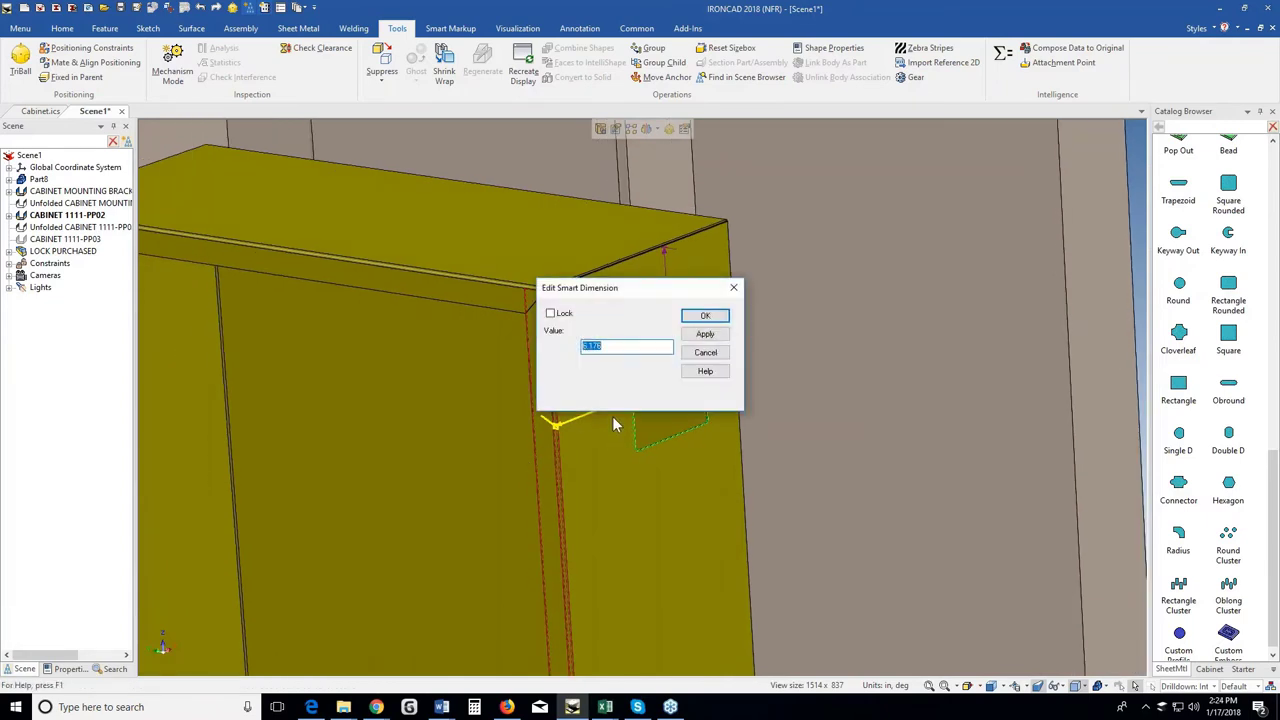
type("5")
key("Return")
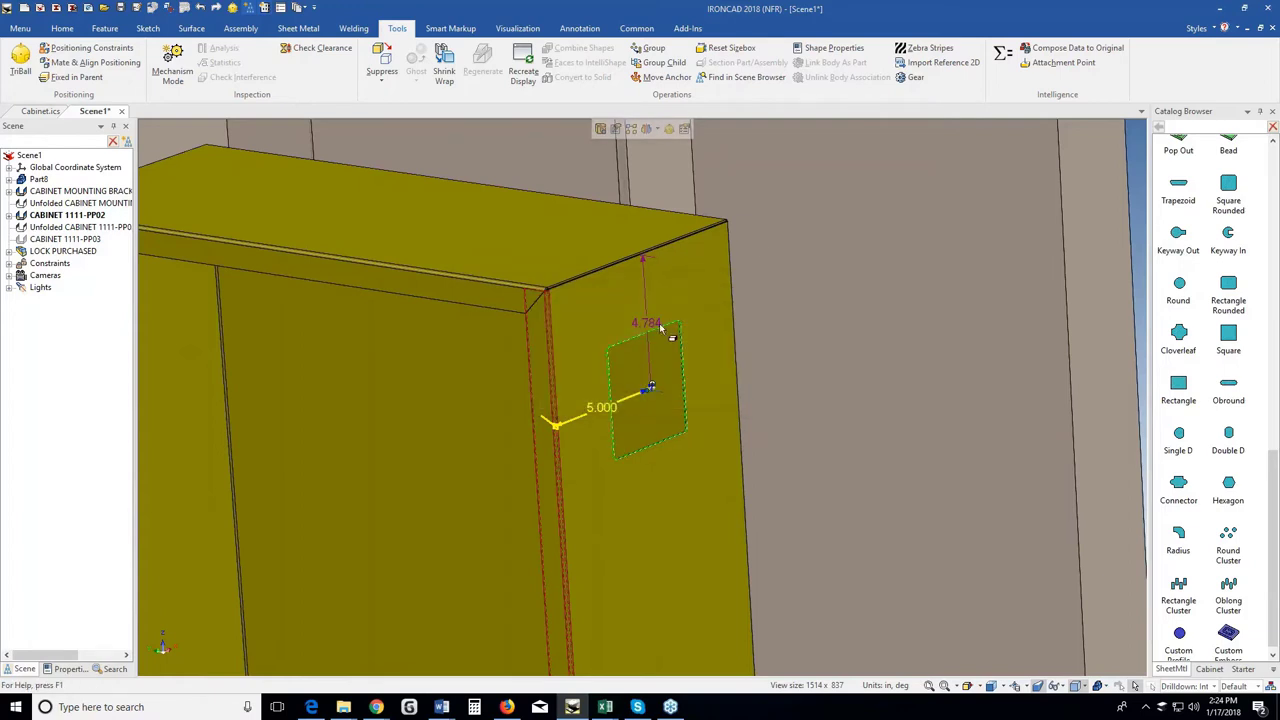
double_click(648, 388)
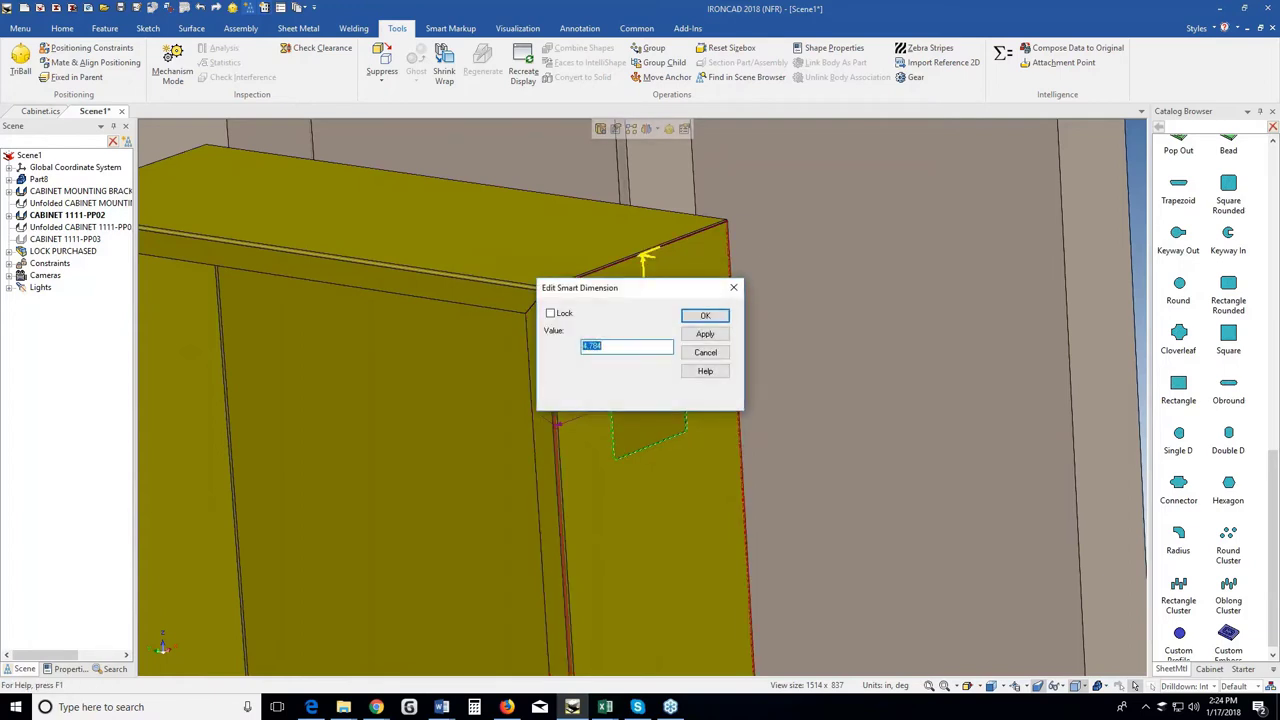
type("6")
key("Return")
scroll(643, 397, "down", 2)
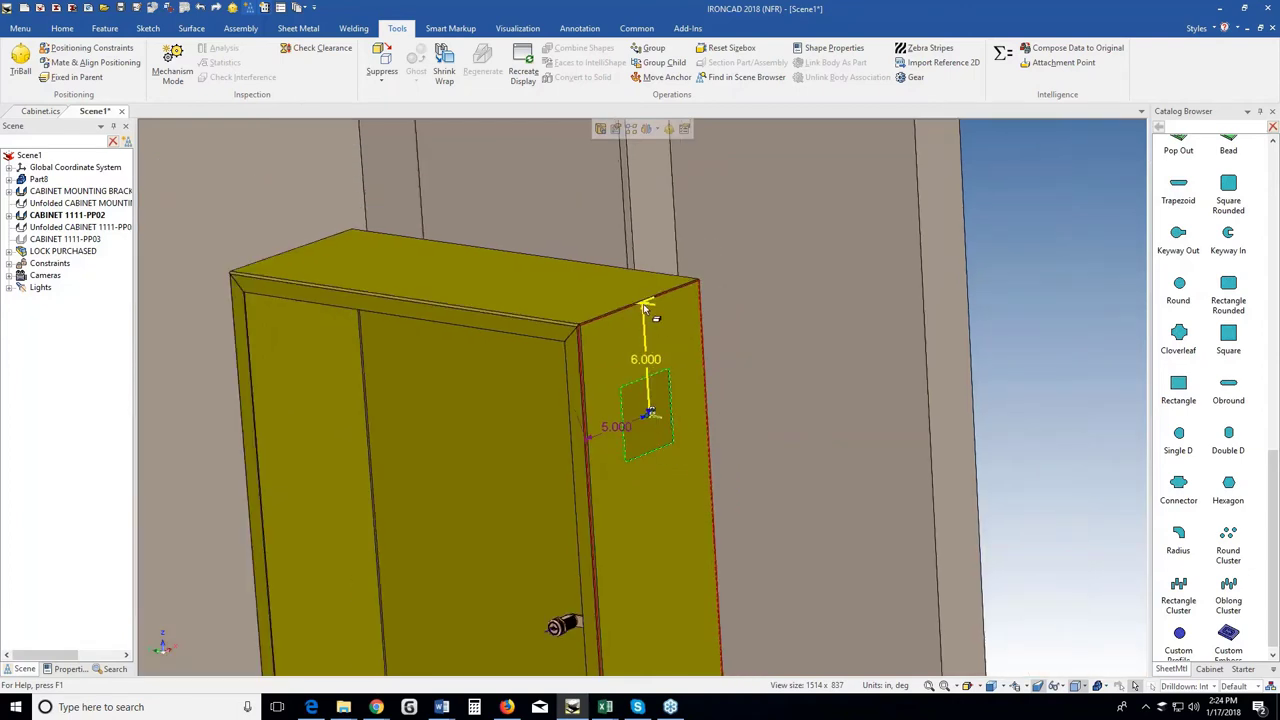
scroll(660, 483, "down", 2)
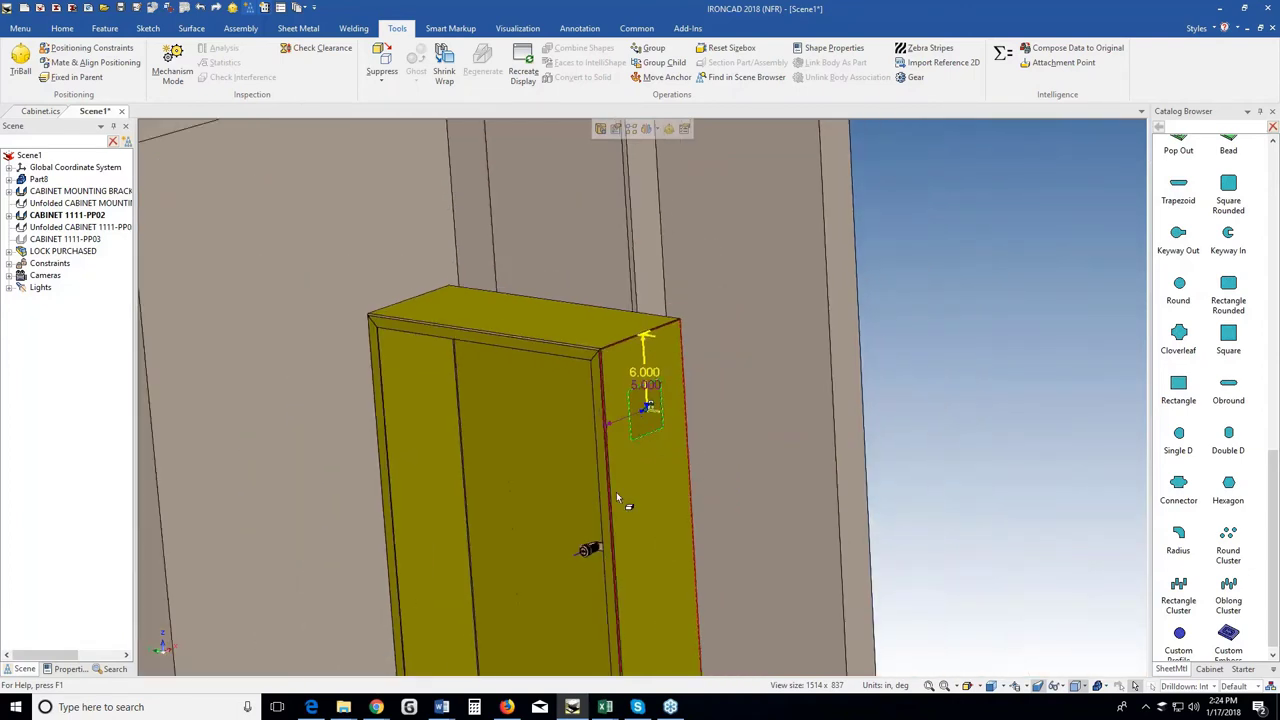
left_click(885, 433)
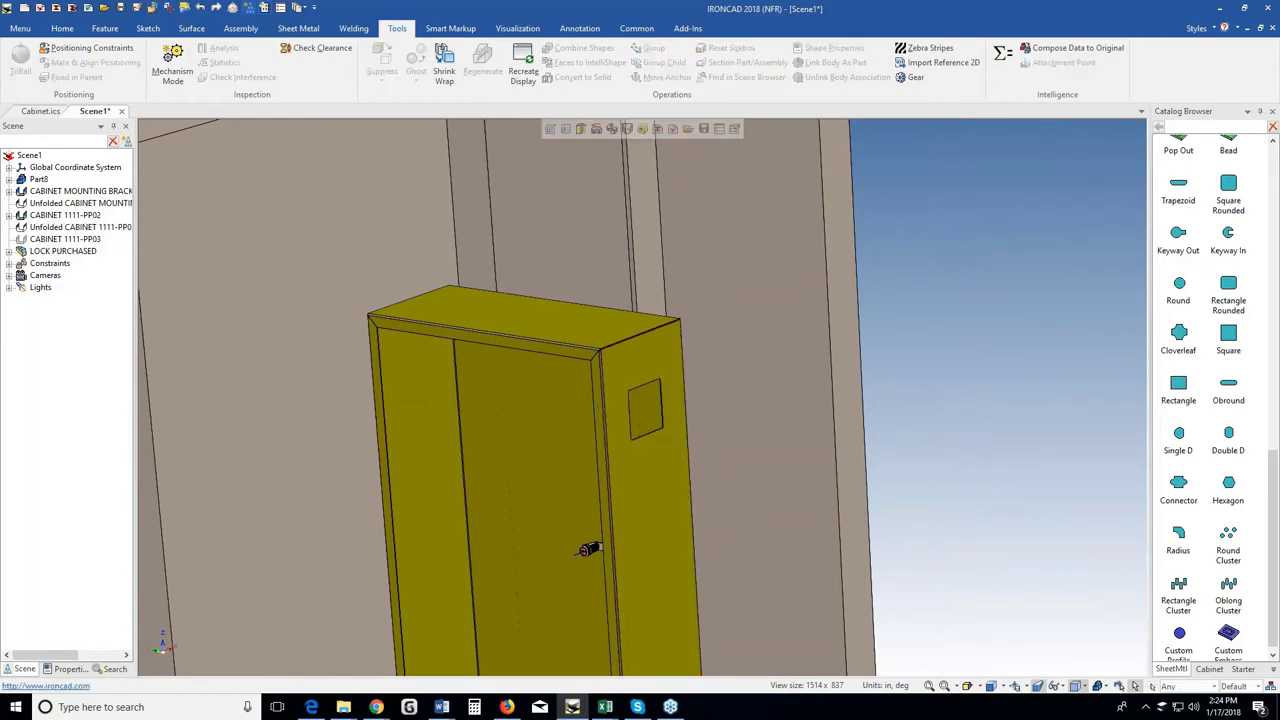
Place a Rounded Louver on the cabinet's side face, about 4.9 in from the rear edge and 17.9 in from the bottom edge.
middle_click_drag(652, 487, 659, 519)
scroll(660, 519, "down", 3)
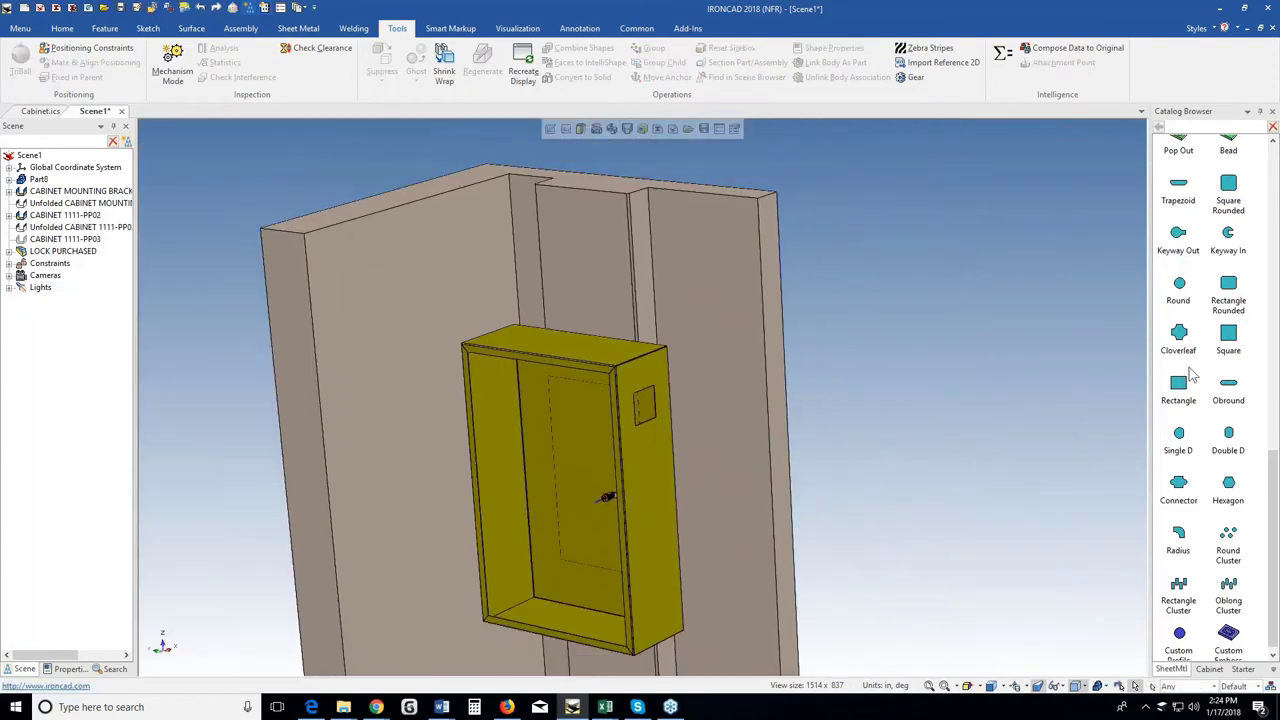
scroll(1190, 375, "up", 3)
scroll(1190, 375, "up", 3)
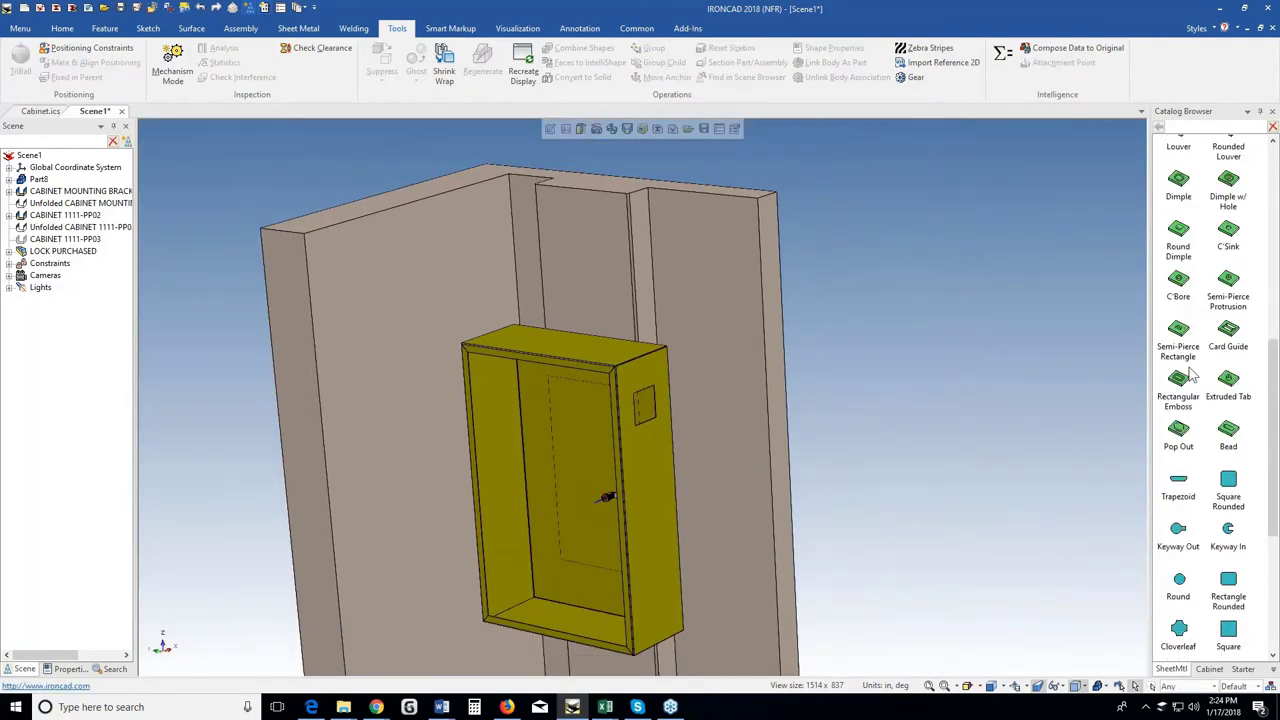
scroll(1213, 355, "up", 3)
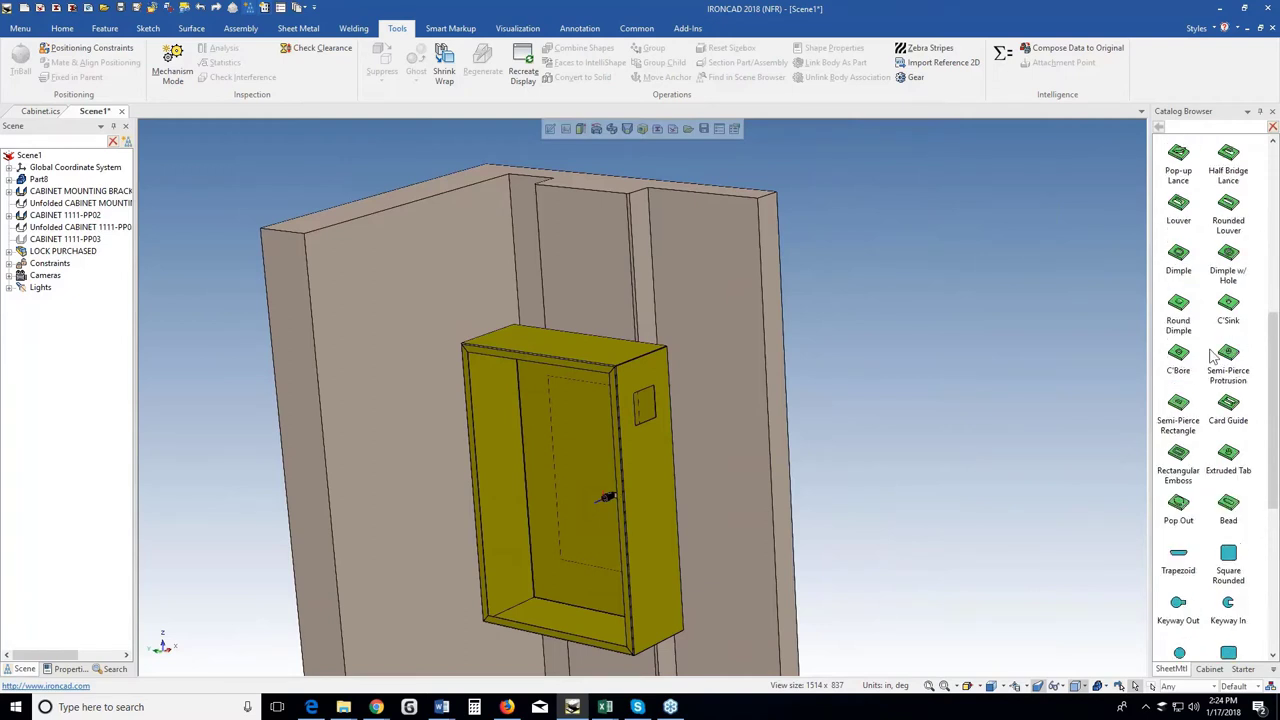
left_click_drag(1245, 252, 650, 502)
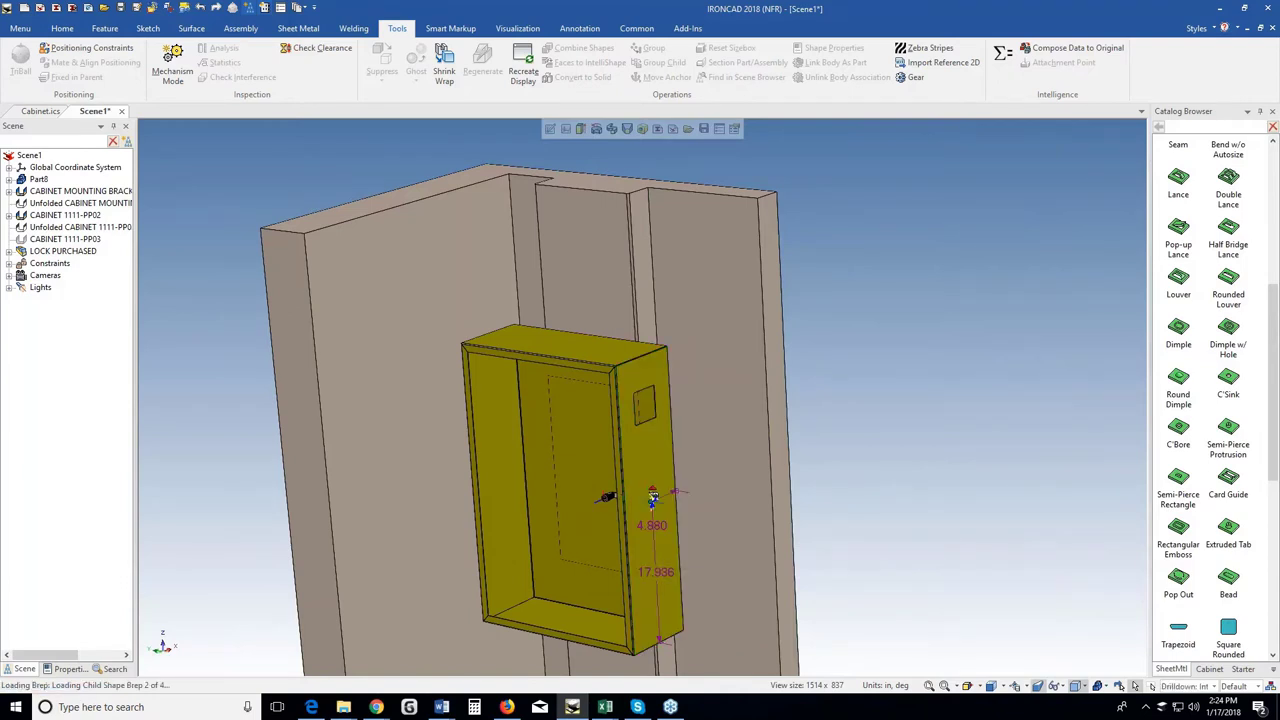
Re-reference the louver's position dimensions to the side's top and front edges, placing it 18 in and 5 in from them.
scroll(652, 507, "up", 3)
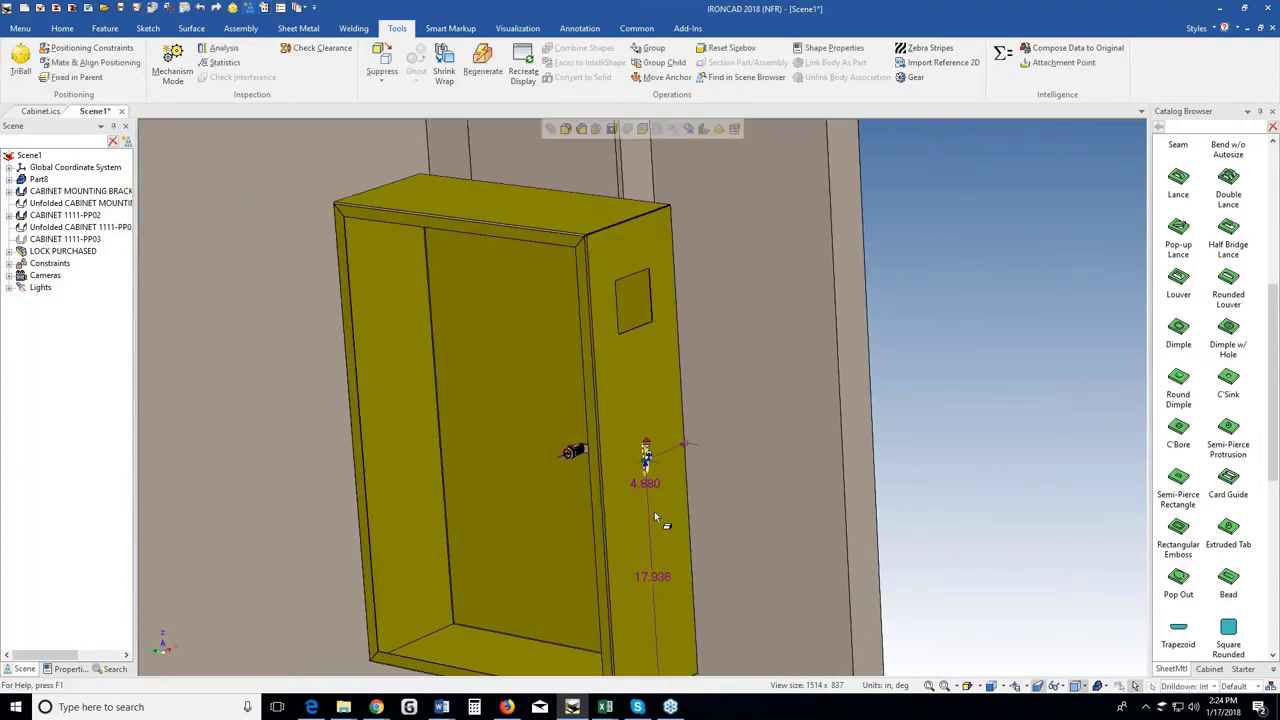
scroll(654, 517, "down", 2)
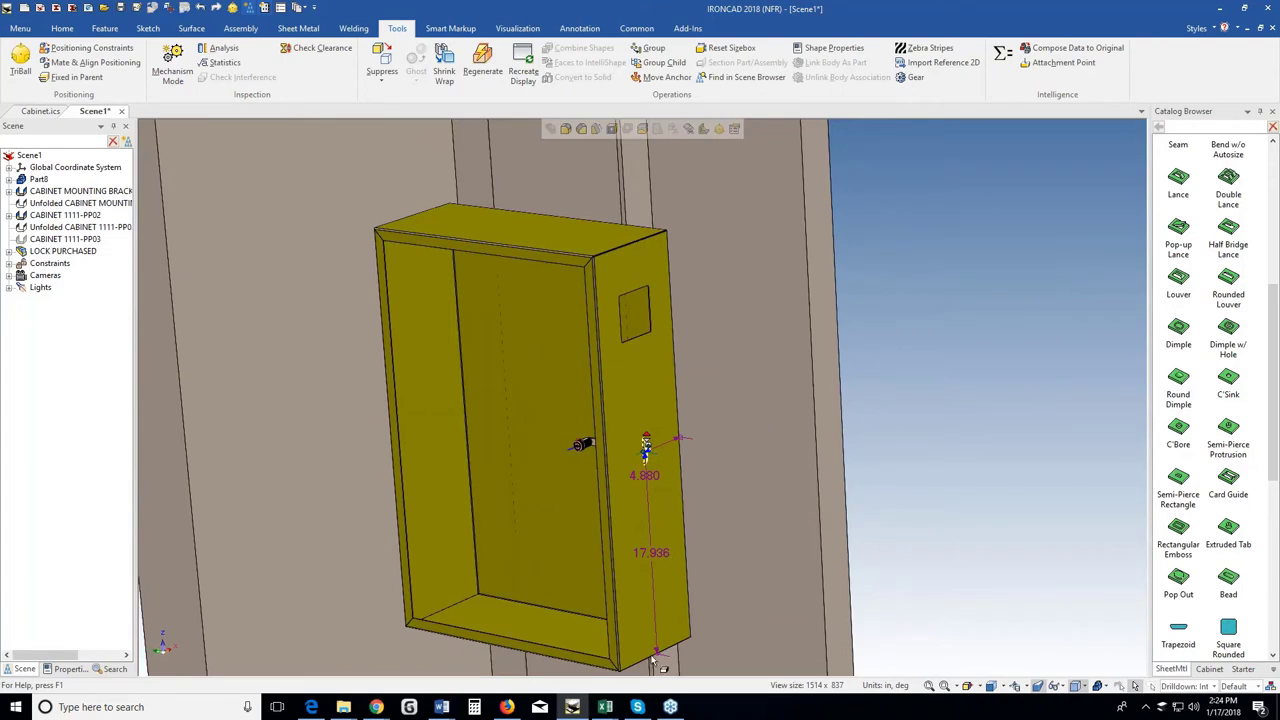
left_click_drag(657, 653, 624, 239)
scroll(639, 402, "up", 2)
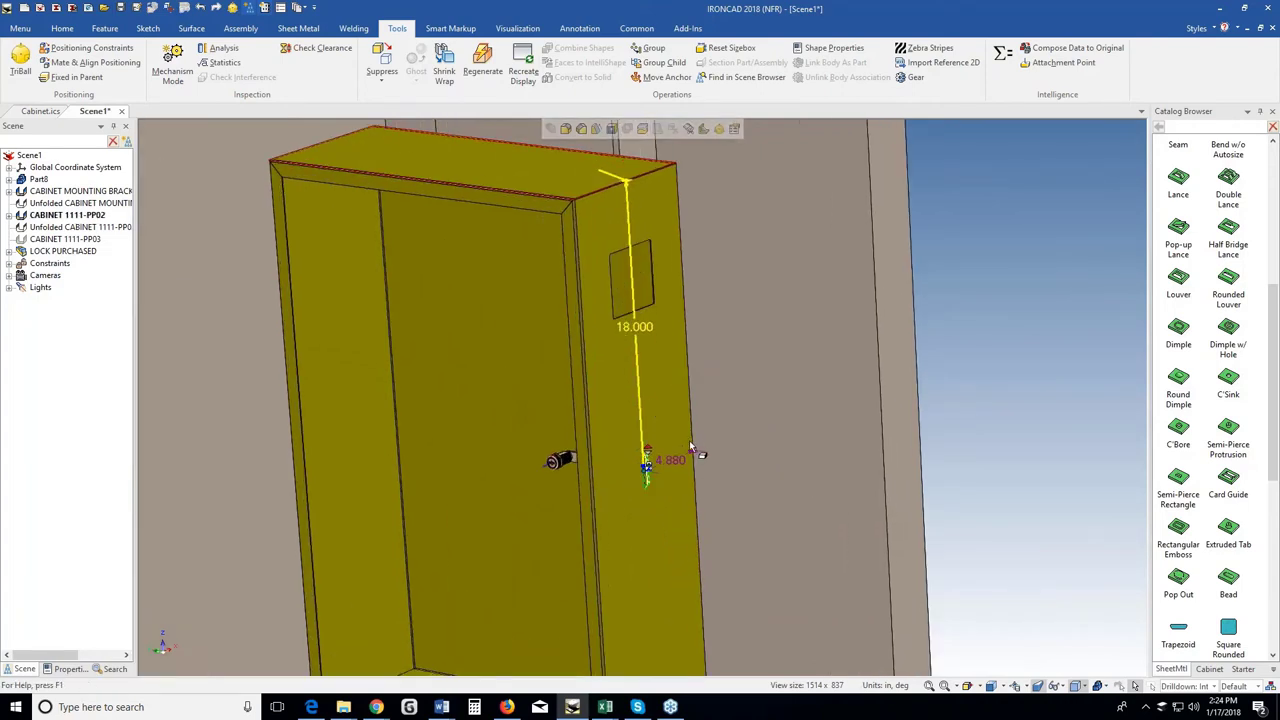
left_click_drag(690, 447, 593, 490)
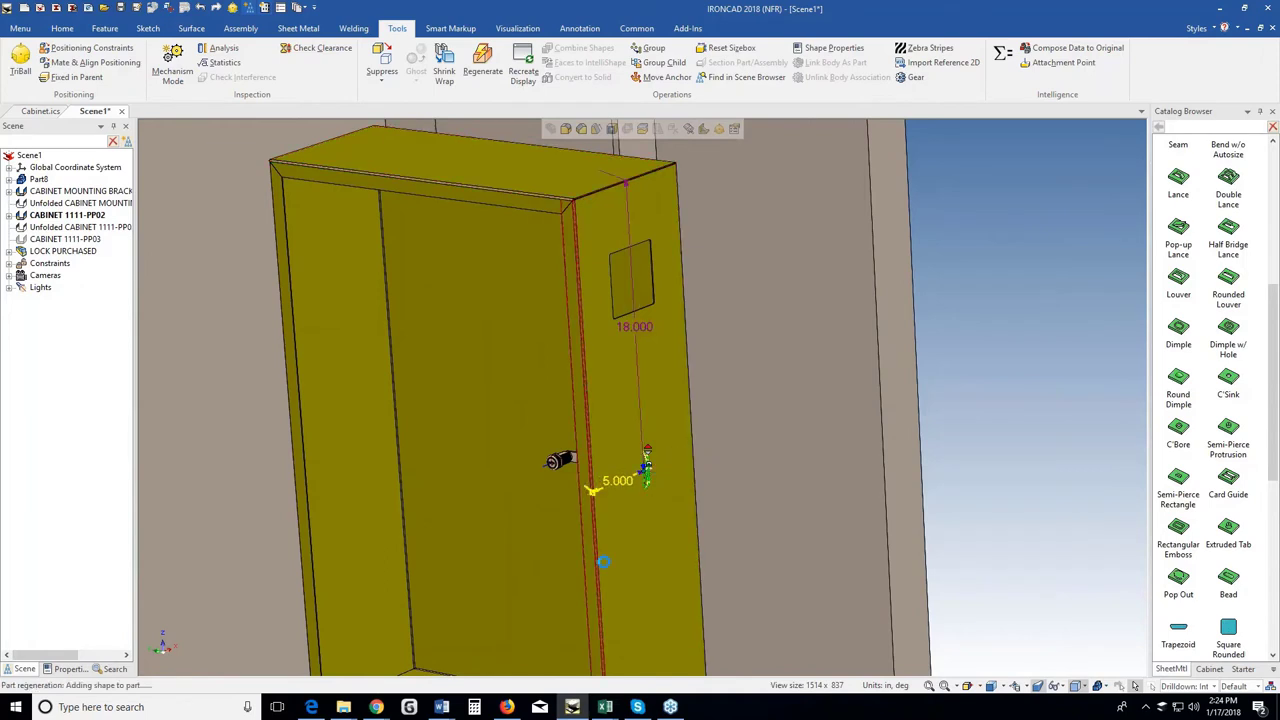
Rotate the louver with the TriBall from vertical to horizontal on the cabinet's side face.
scroll(645, 512, "up", 3)
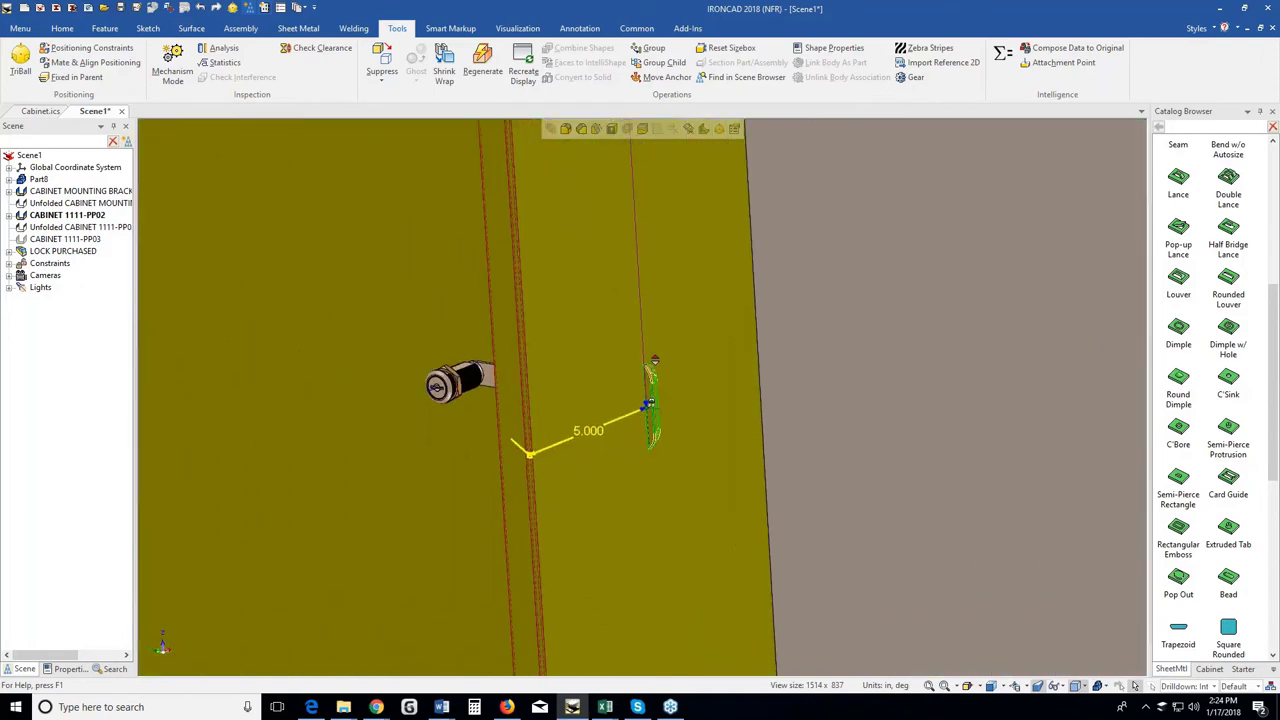
key("F10")
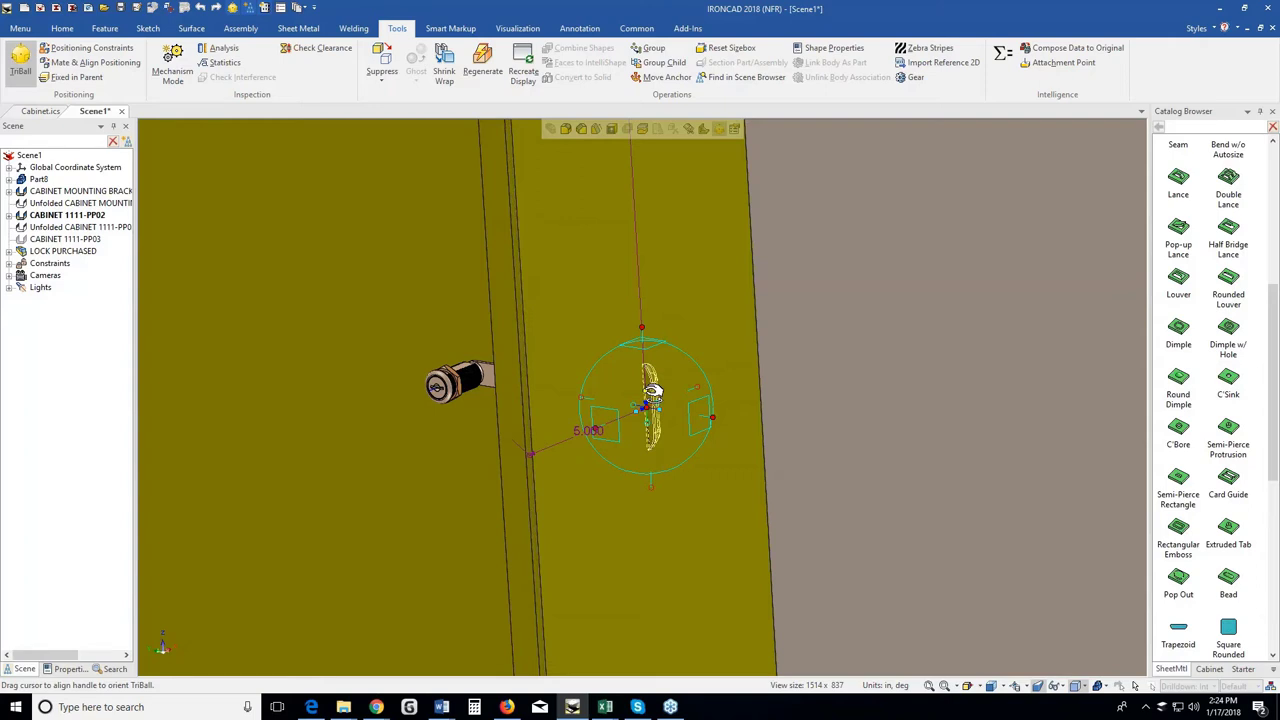
left_click_drag(651, 393, 512, 417)
scroll(552, 480, "down", 3)
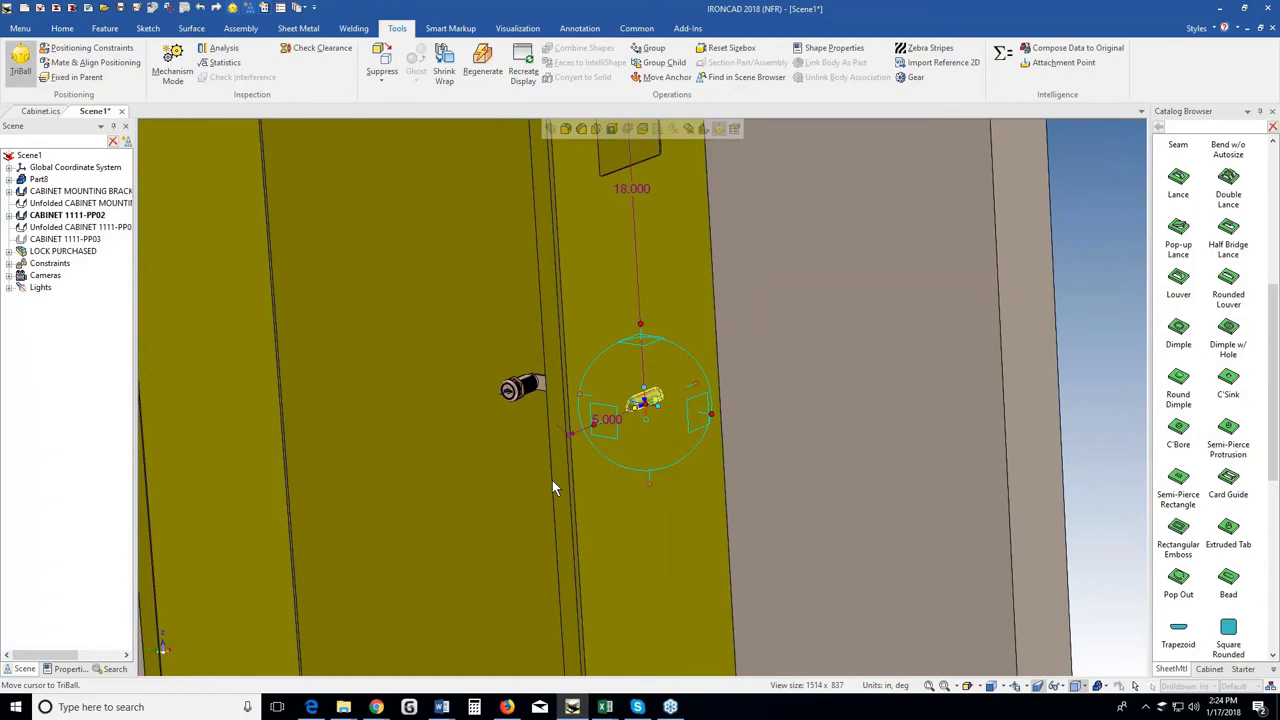
key("F10")
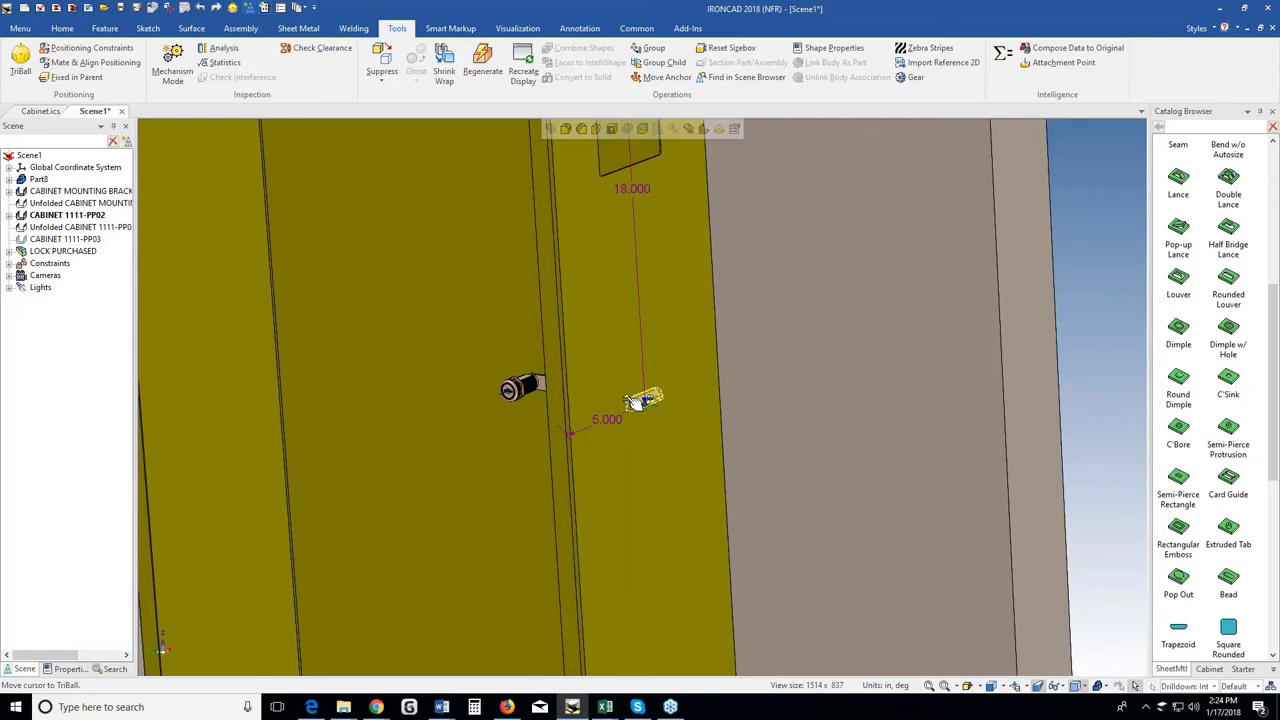
Give the louver the standard forming size with length 4, width 0.5 and depth 0.252.
scroll(636, 403, "up", 3)
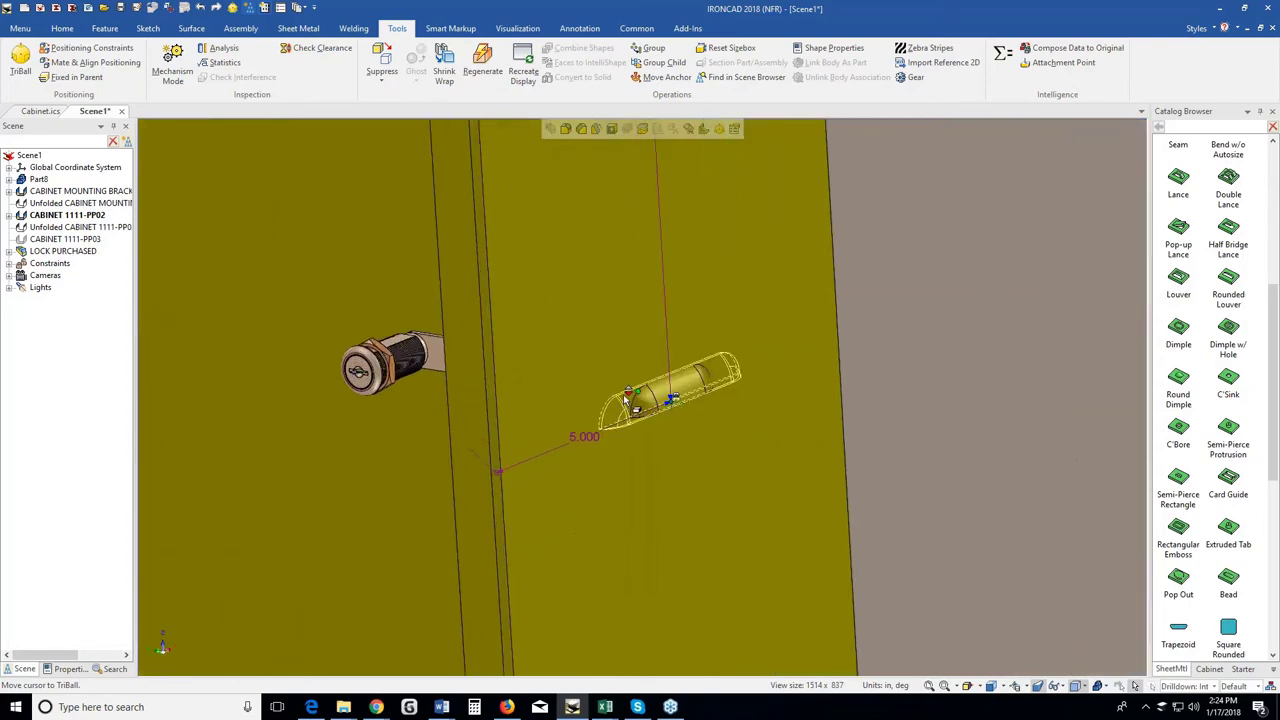
right_click(636, 400)
left_click(650, 422)
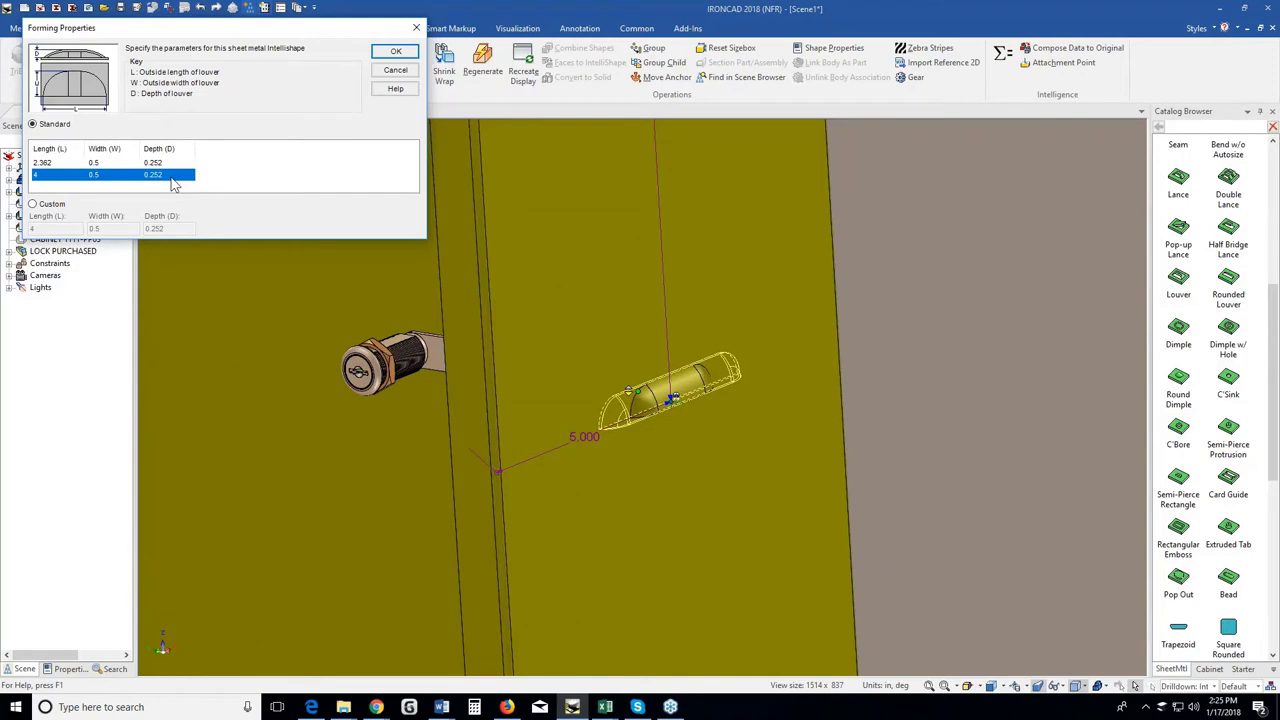
left_click(395, 53)
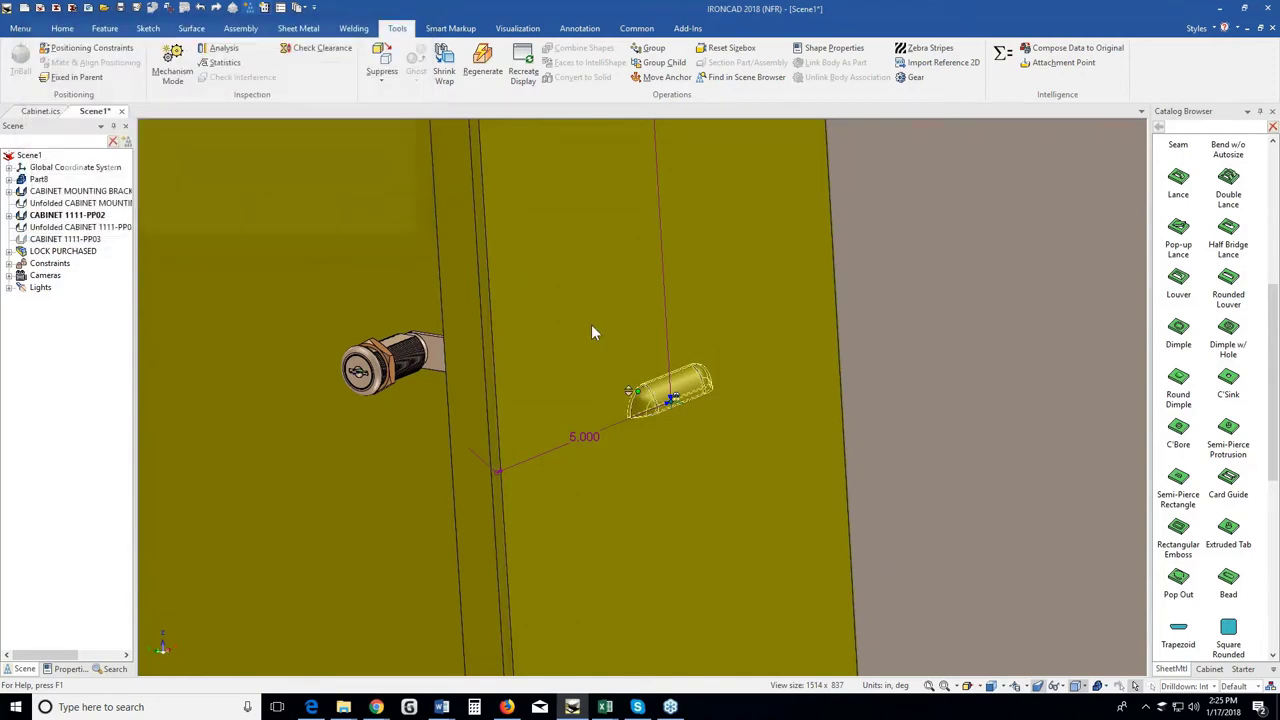
Bring up the starter feature commands with the louver still selected.
scroll(591, 324, "down", 2)
scroll(611, 326, "down", 1)
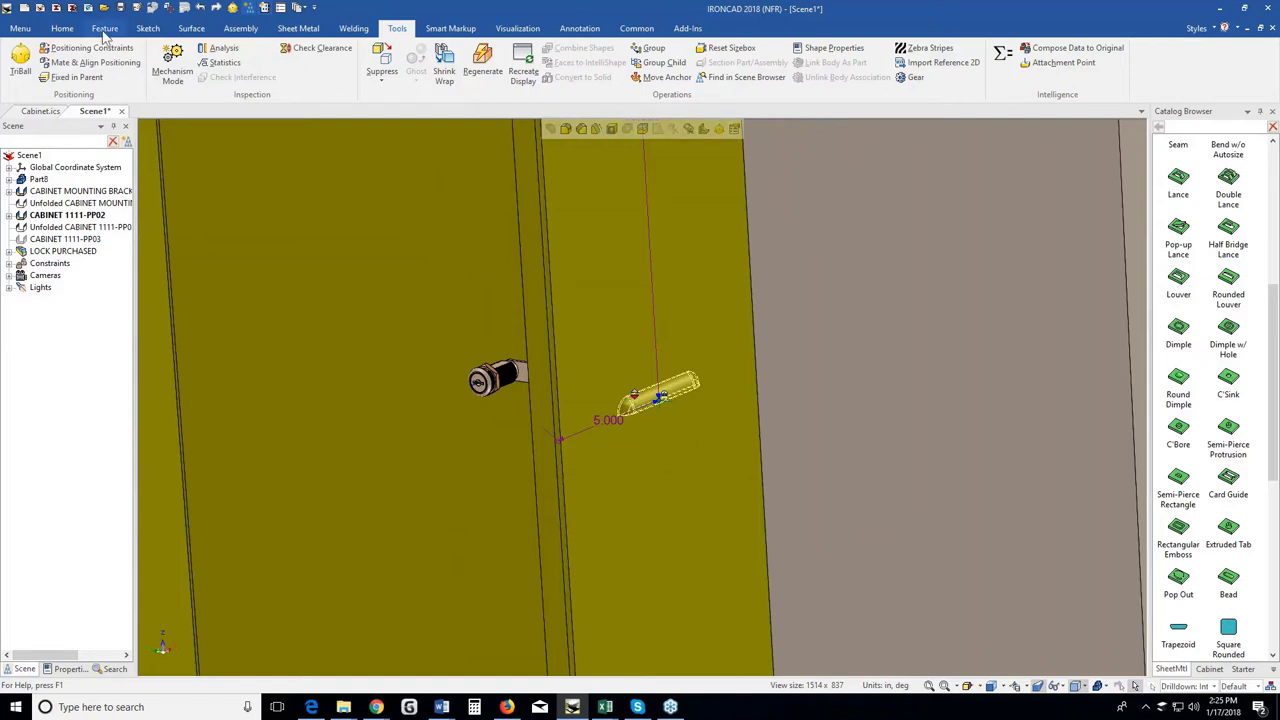
left_click(62, 28)
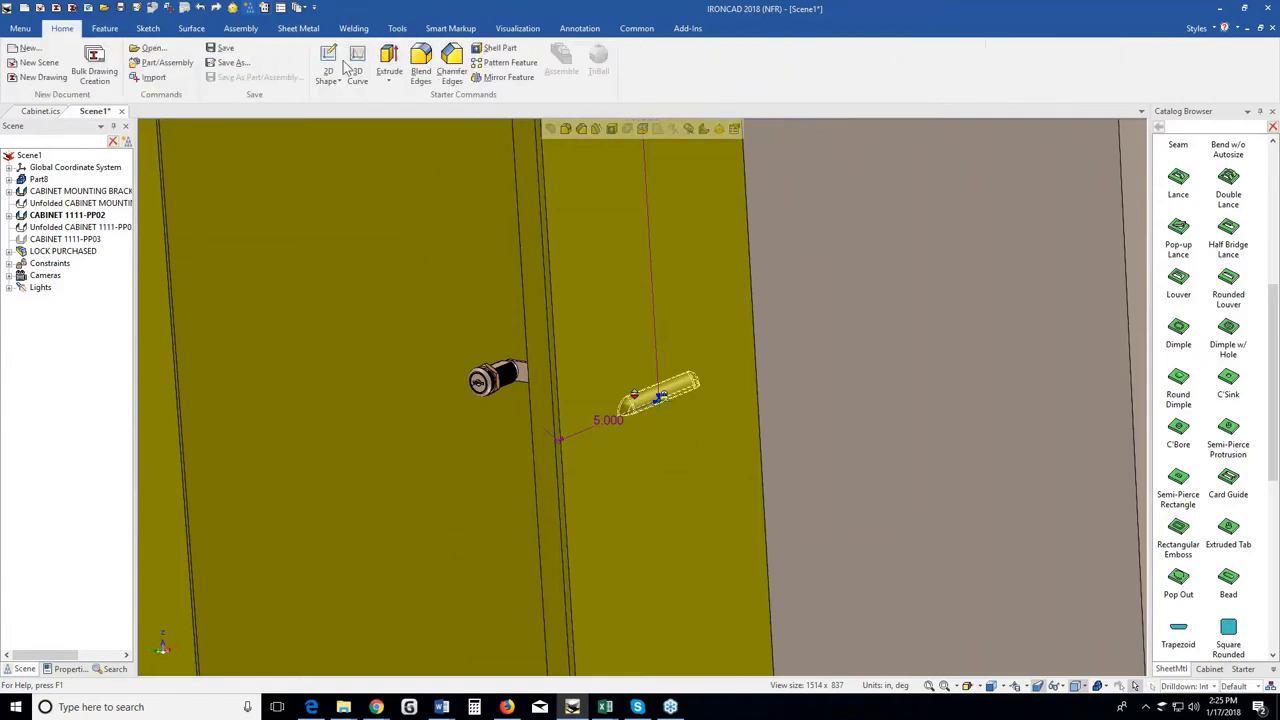
Start an Edge Pattern of the rounded louver using the cabinet side's back vertical edge, with Along edge turned off.
left_click(452, 72)
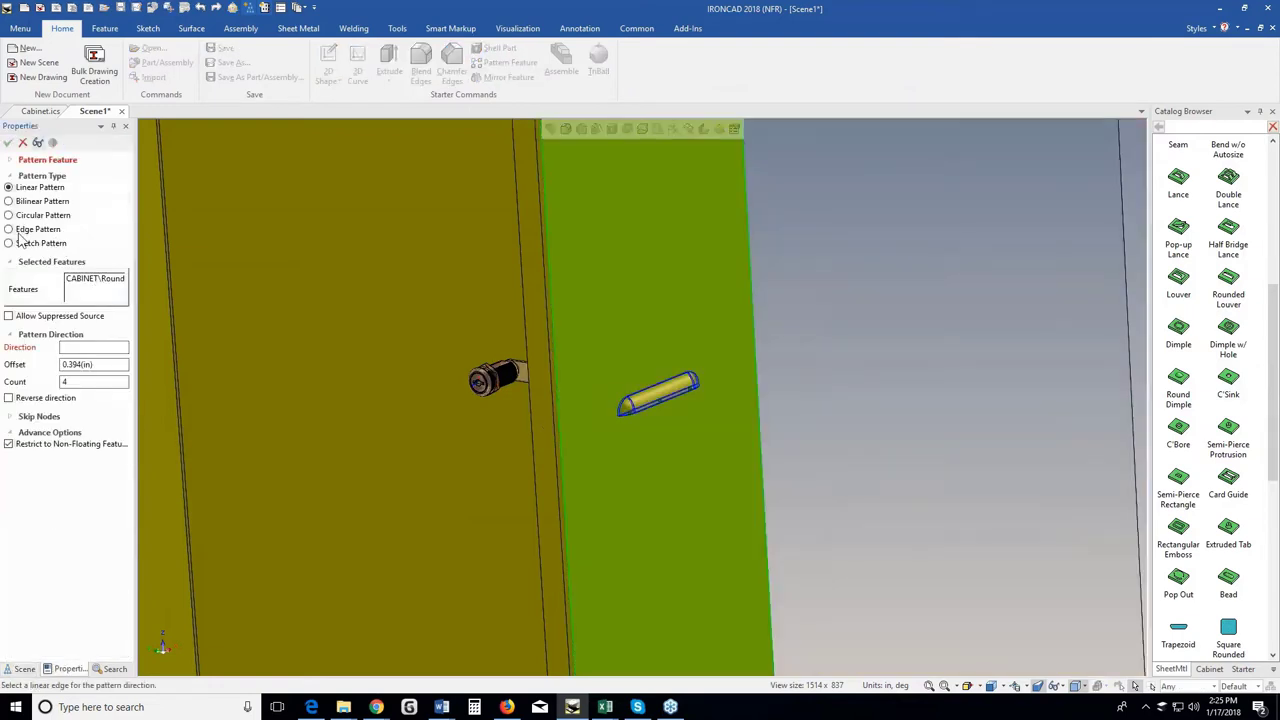
left_click(11, 230)
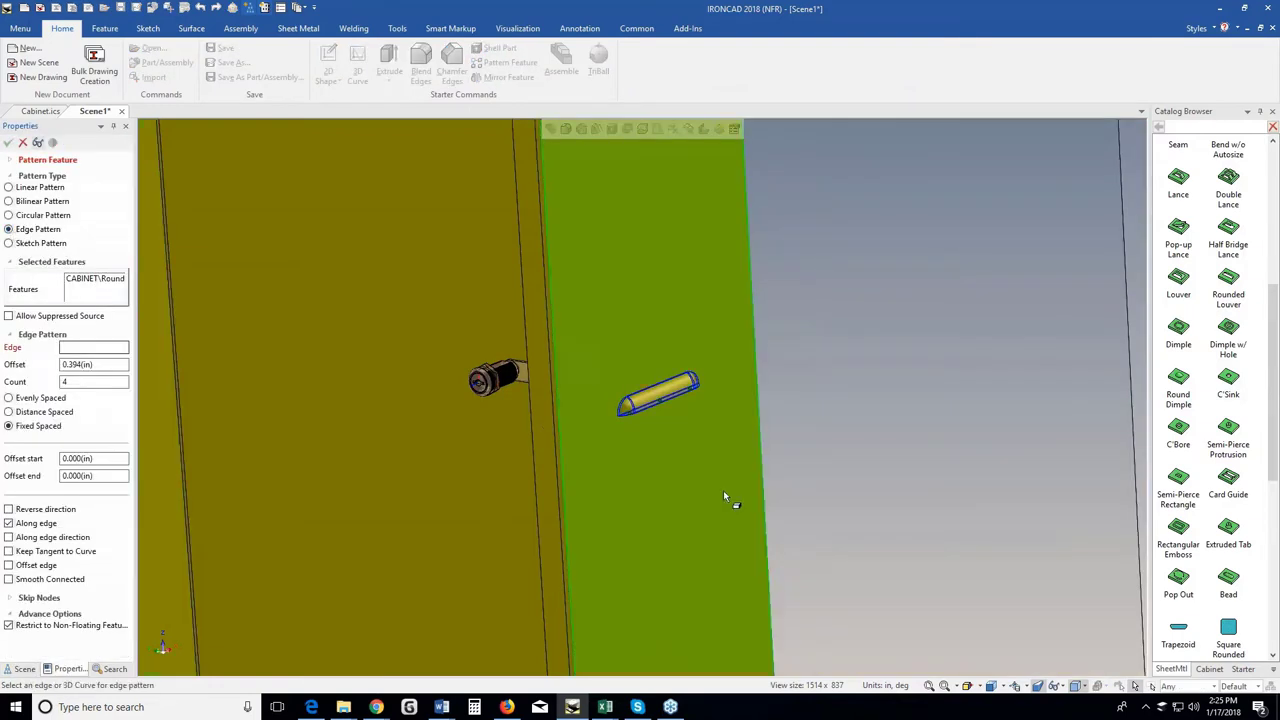
left_click(762, 500)
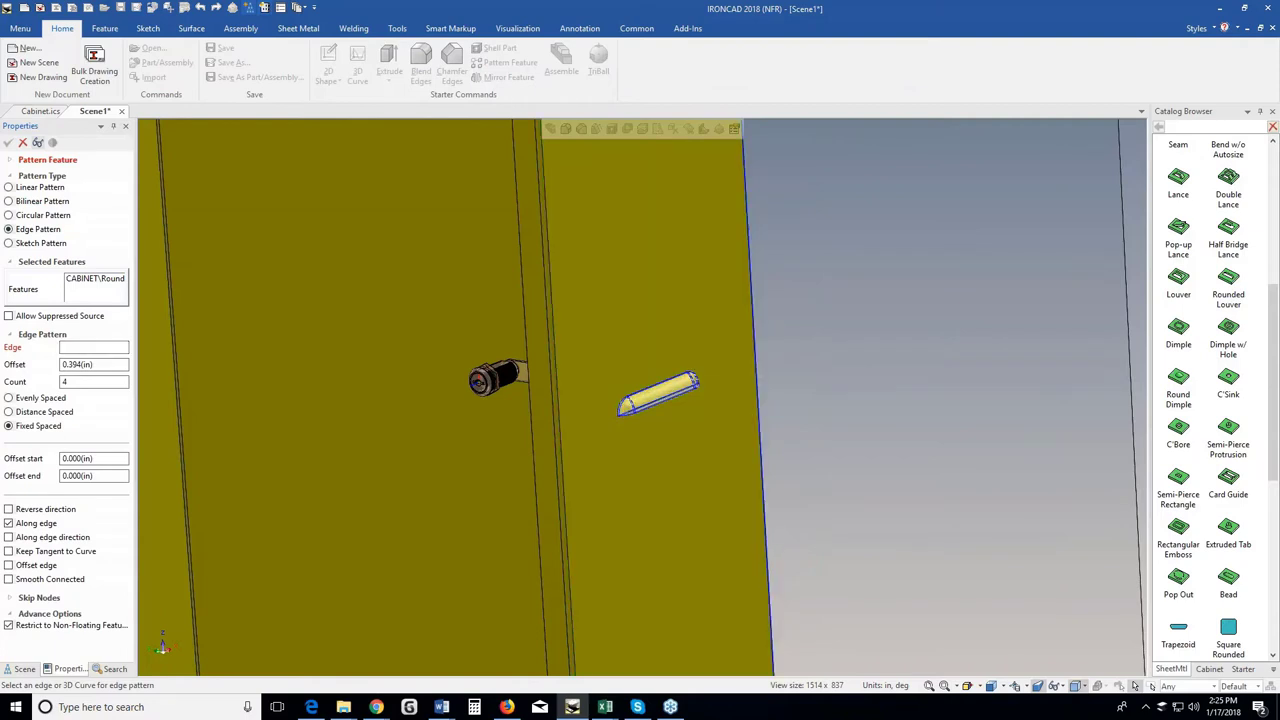
scroll(718, 514, "down", 4)
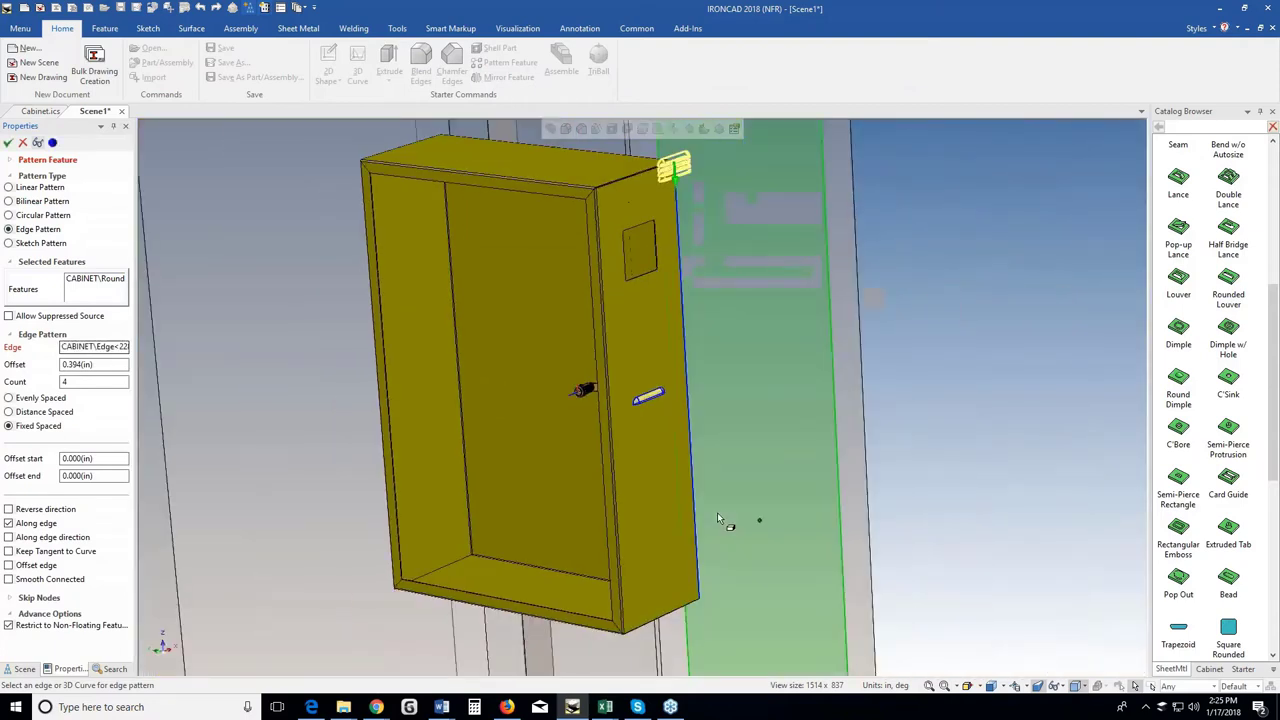
scroll(717, 512, "down", 1)
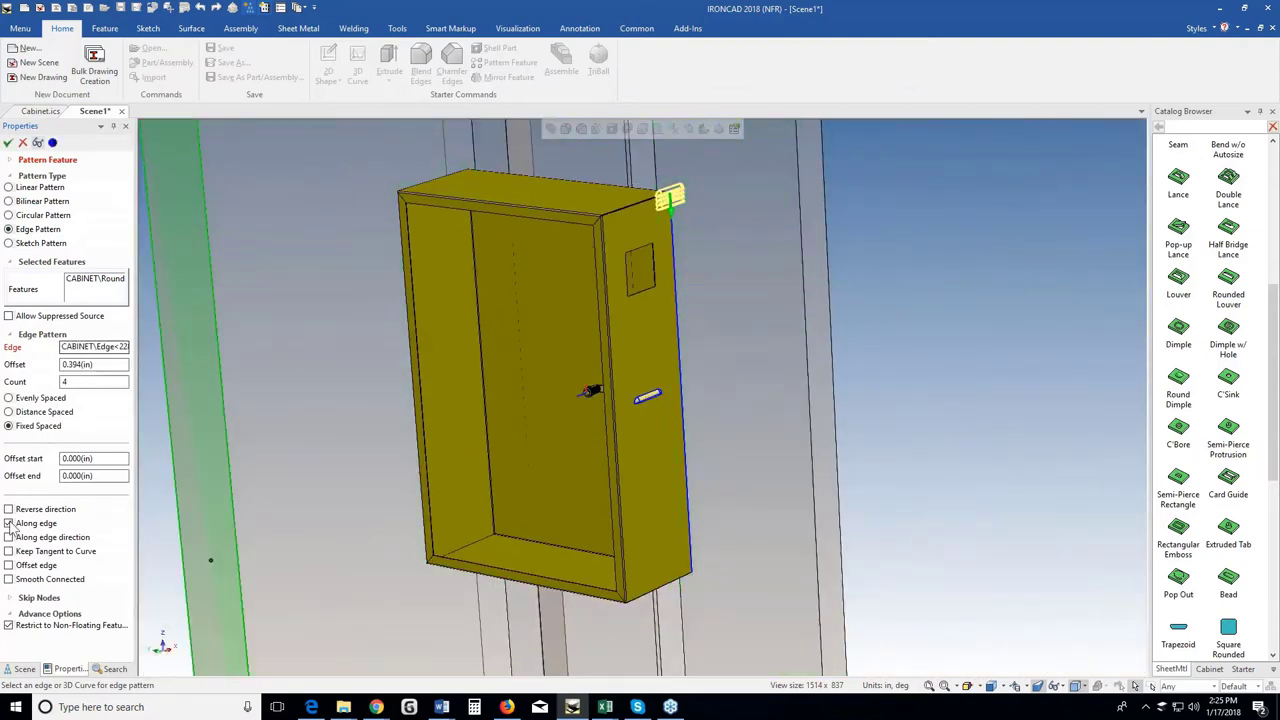
left_click(9, 524)
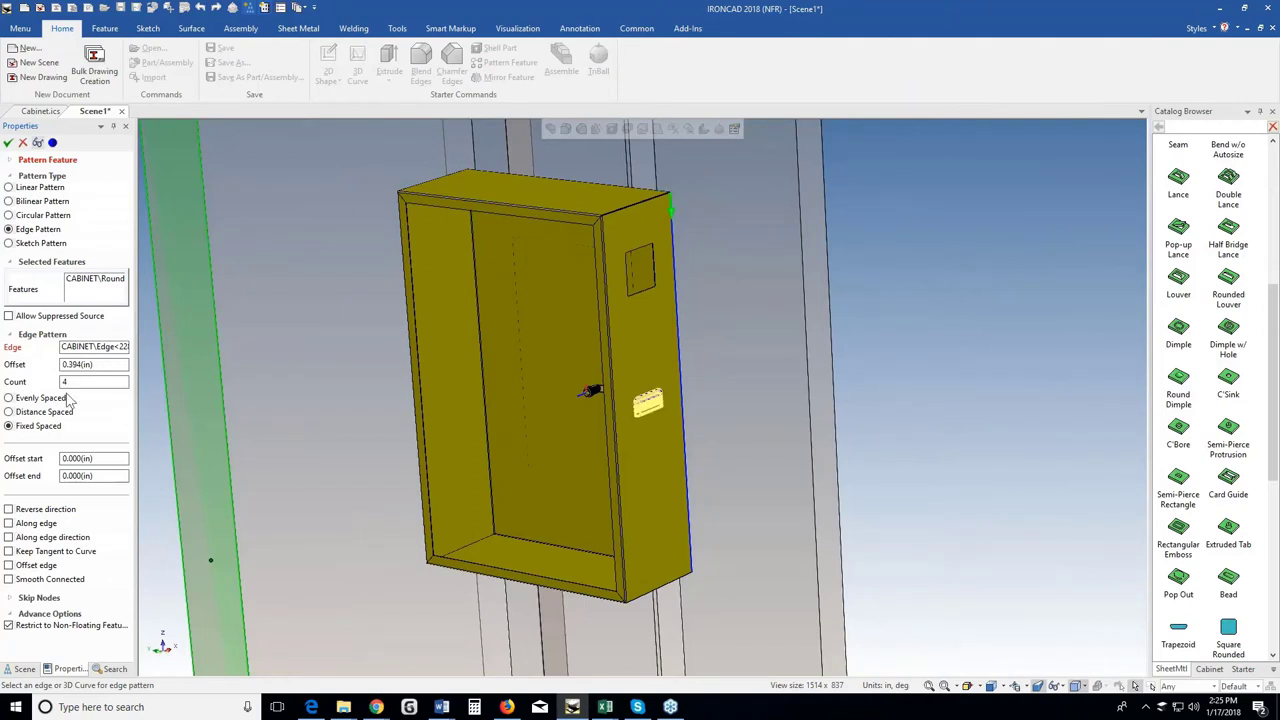
Set the louver pattern's offset to 1 in and its count to 6, and apply the pattern.
left_click_drag(94, 366, 51, 368)
type("1")
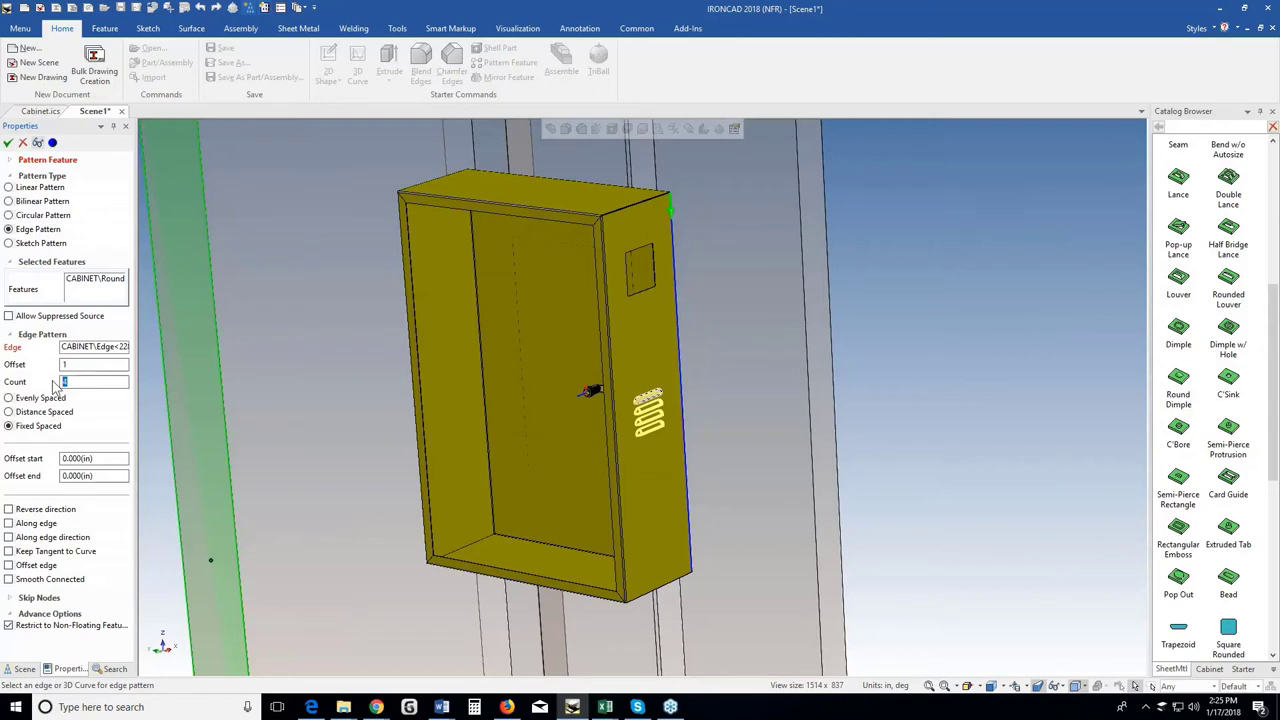
type("6")
left_click(87, 364)
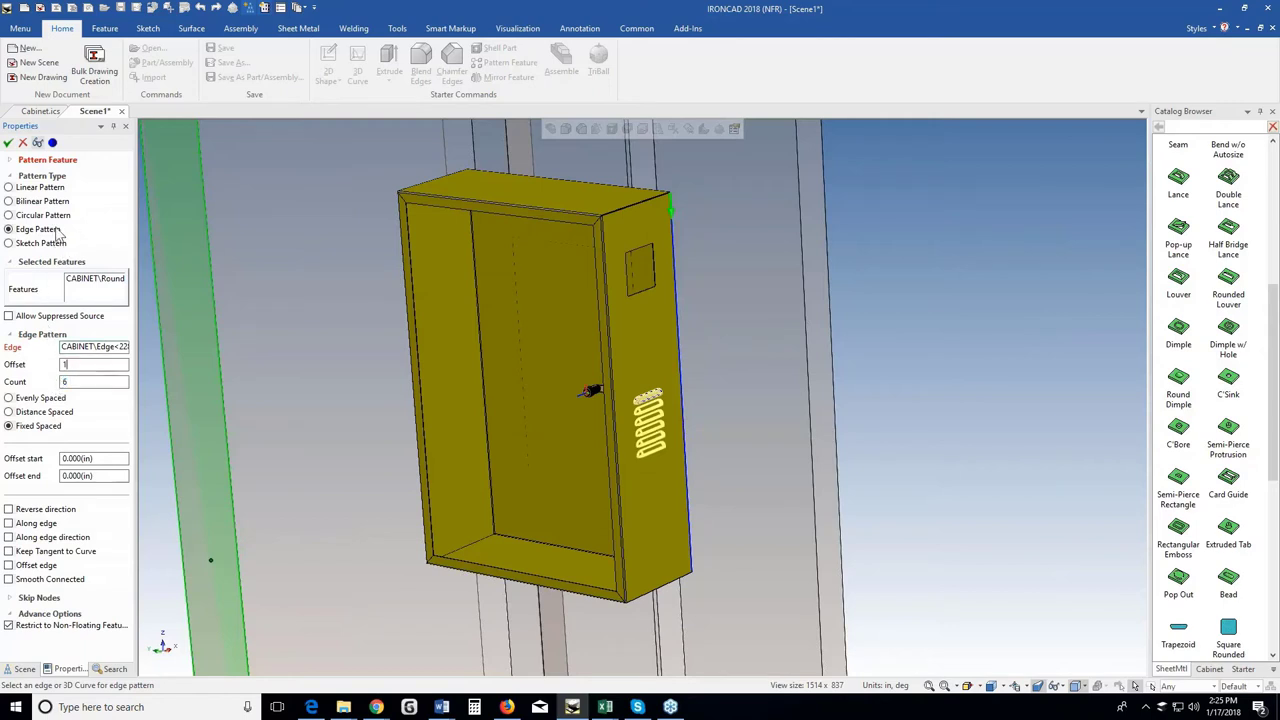
left_click(9, 144)
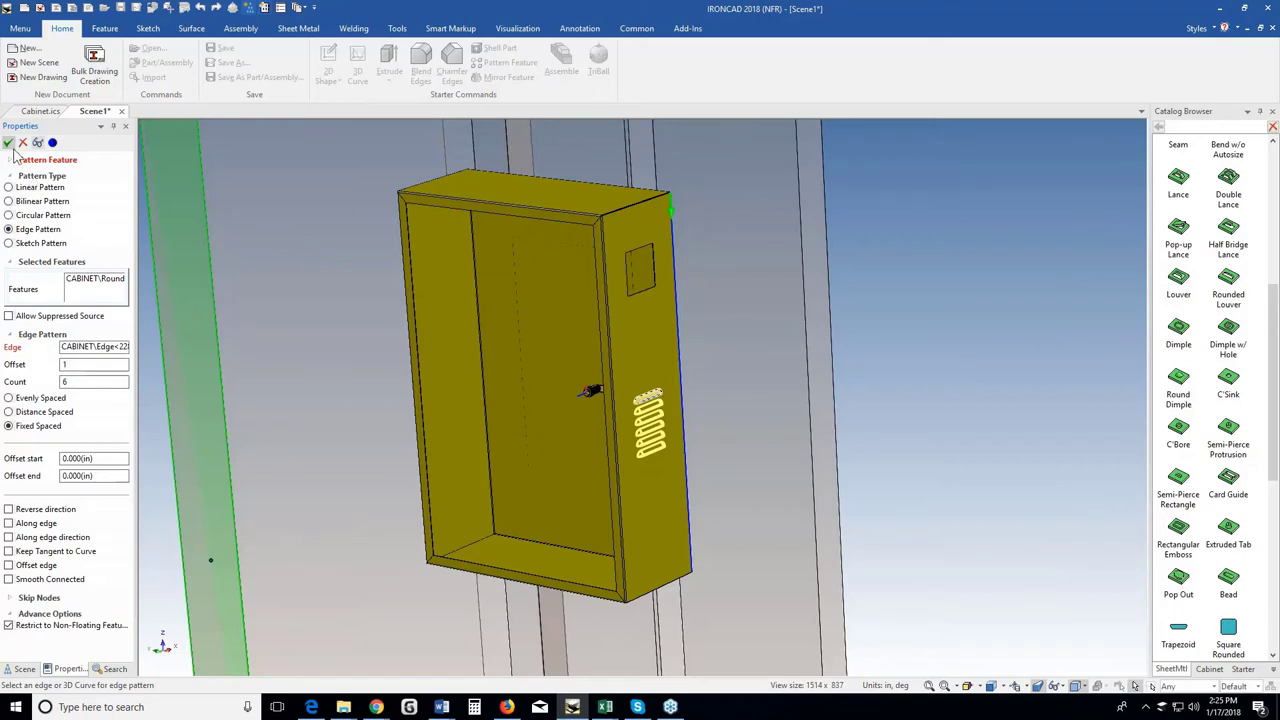
Set the first rounded louver's vertical distance from the cabinet's top edge to 10 in.
scroll(650, 398, "up", 5)
left_click(661, 398)
left_click(665, 402)
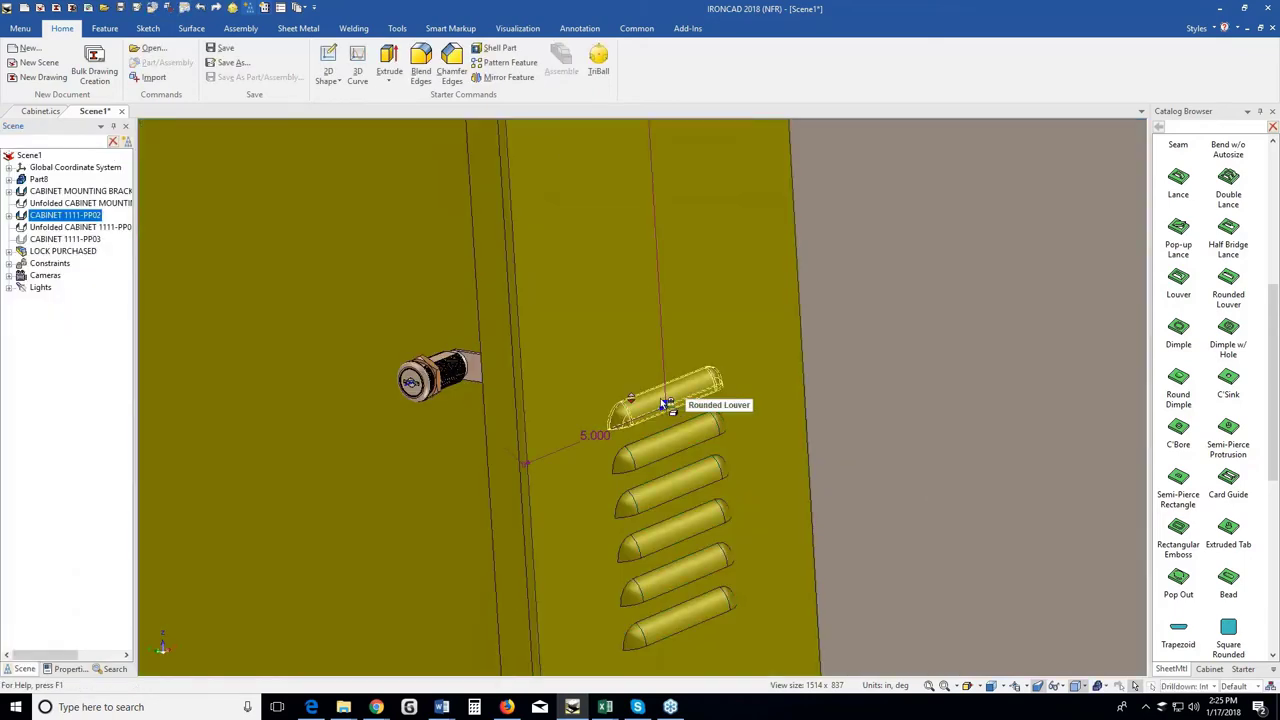
scroll(672, 407, "down", 2)
double_click(662, 171)
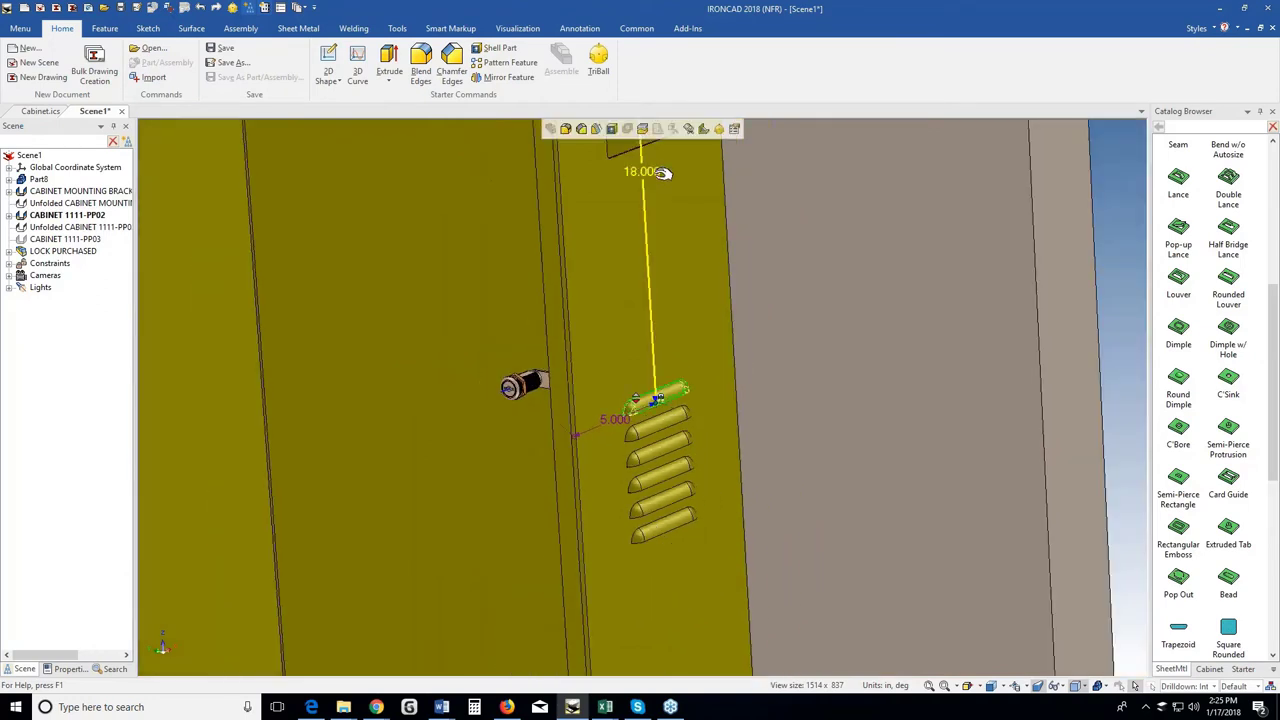
type("10")
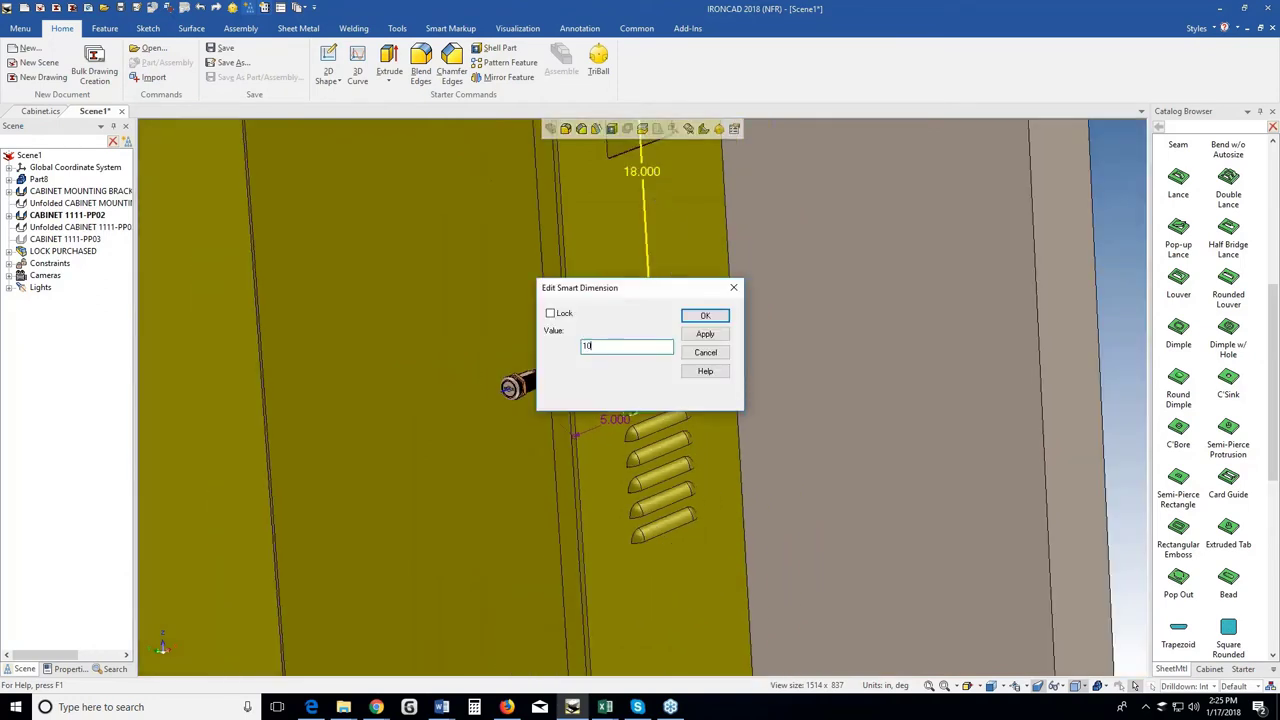
key("Return")
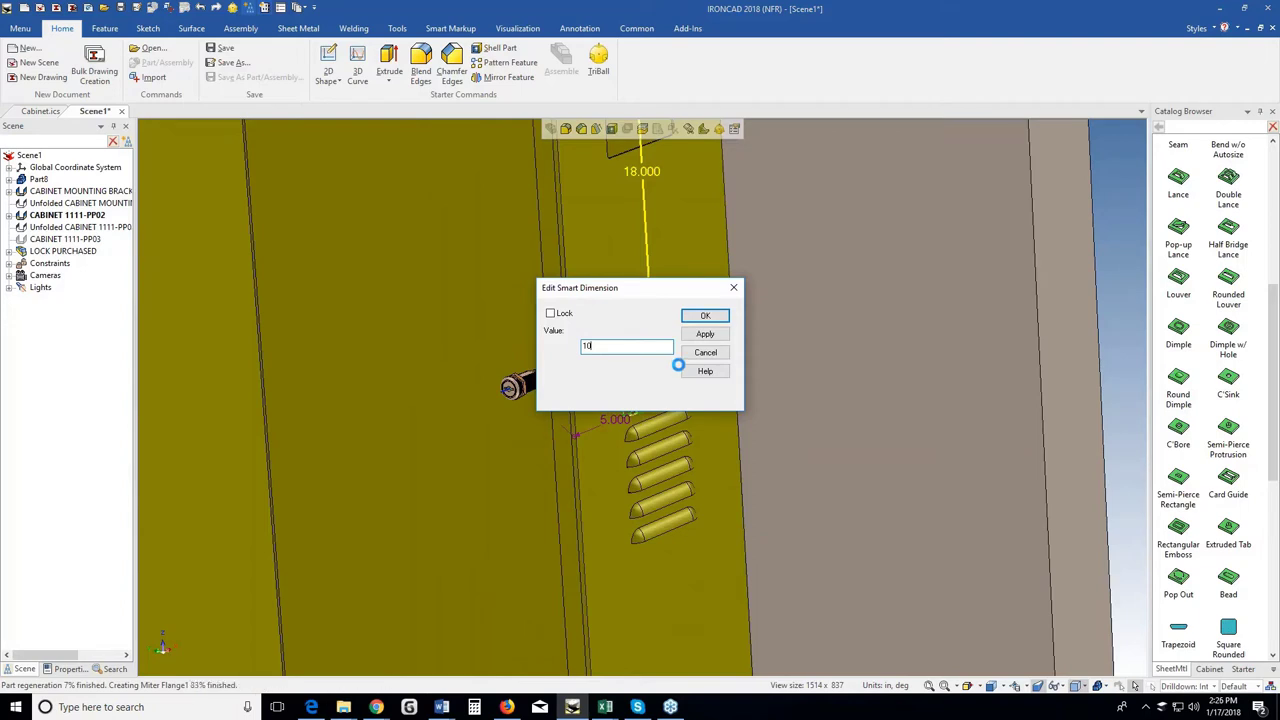
scroll(644, 390, "down", 1)
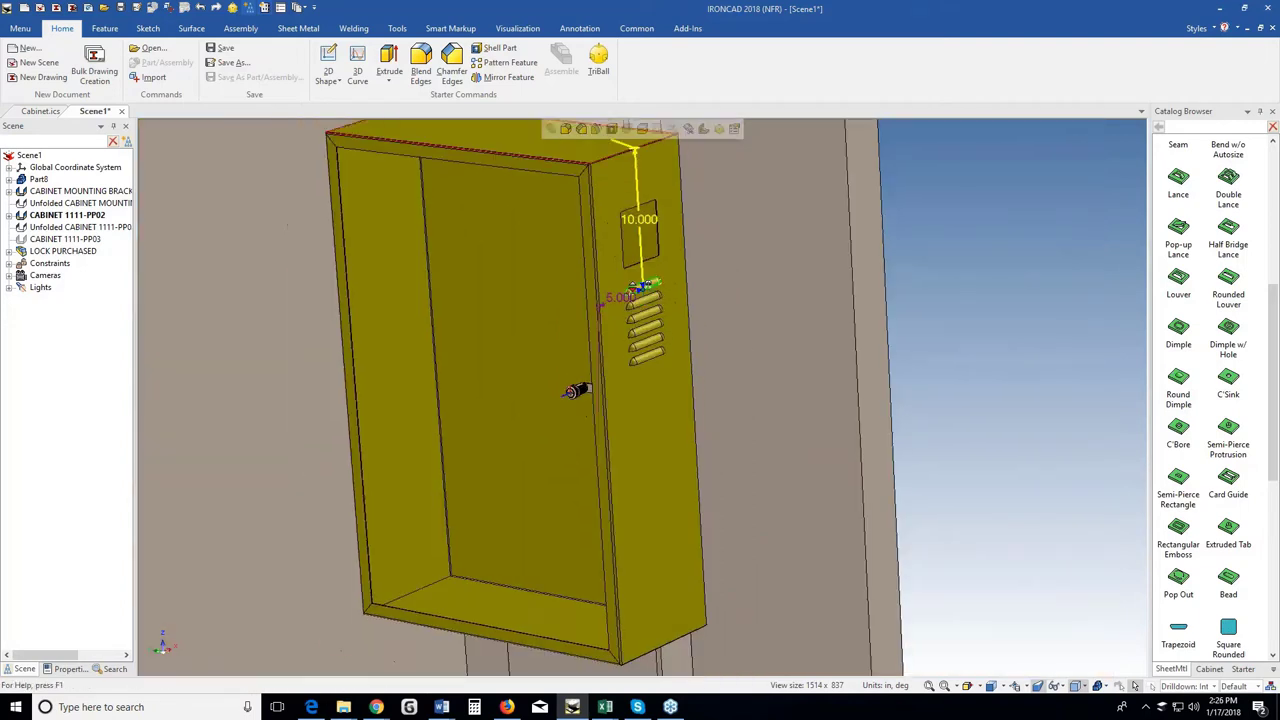
left_click(909, 330)
middle_click_drag(650, 400, 666, 411)
scroll(666, 411, "down", 1)
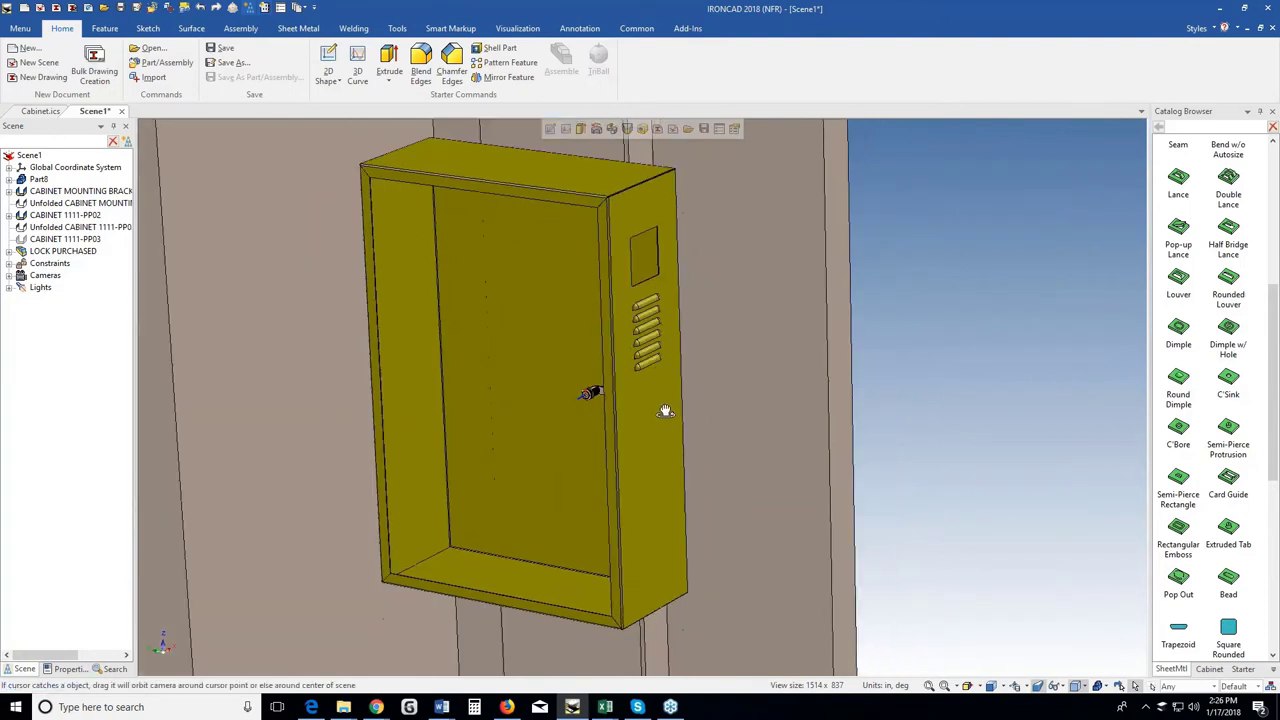
scroll(666, 411, "up", 1)
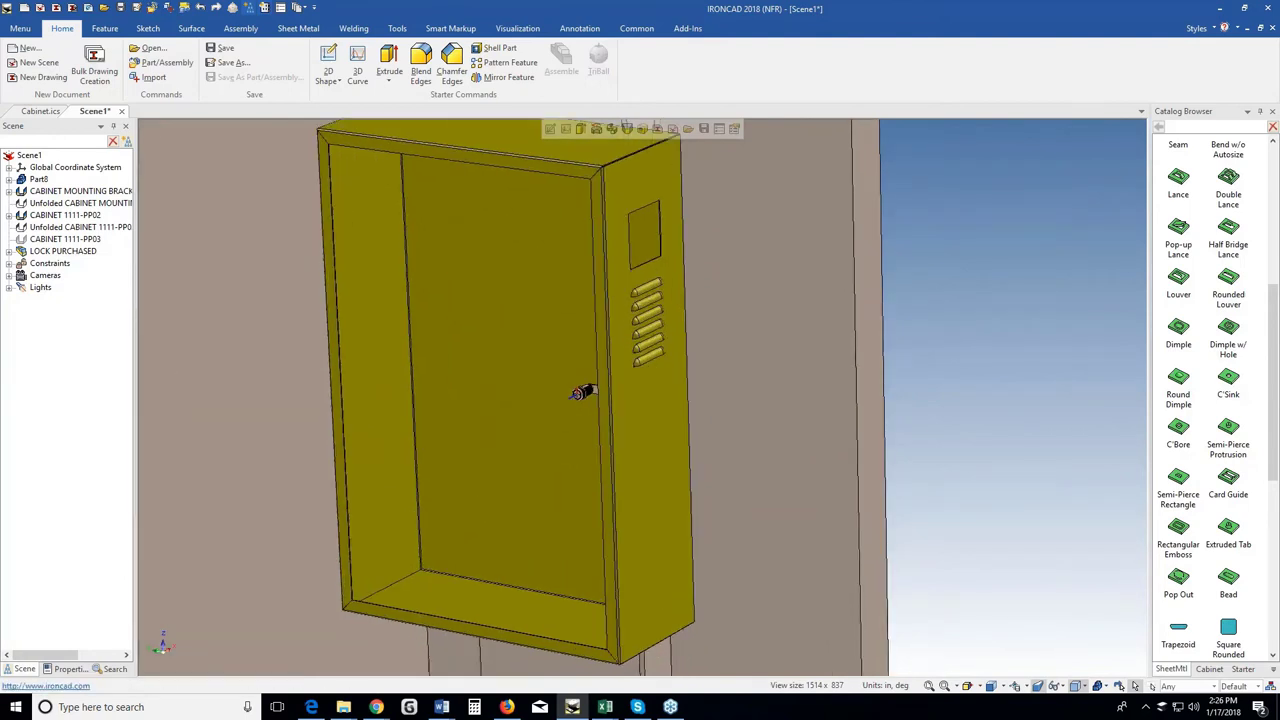
middle_click_drag(646, 449, 631, 408)
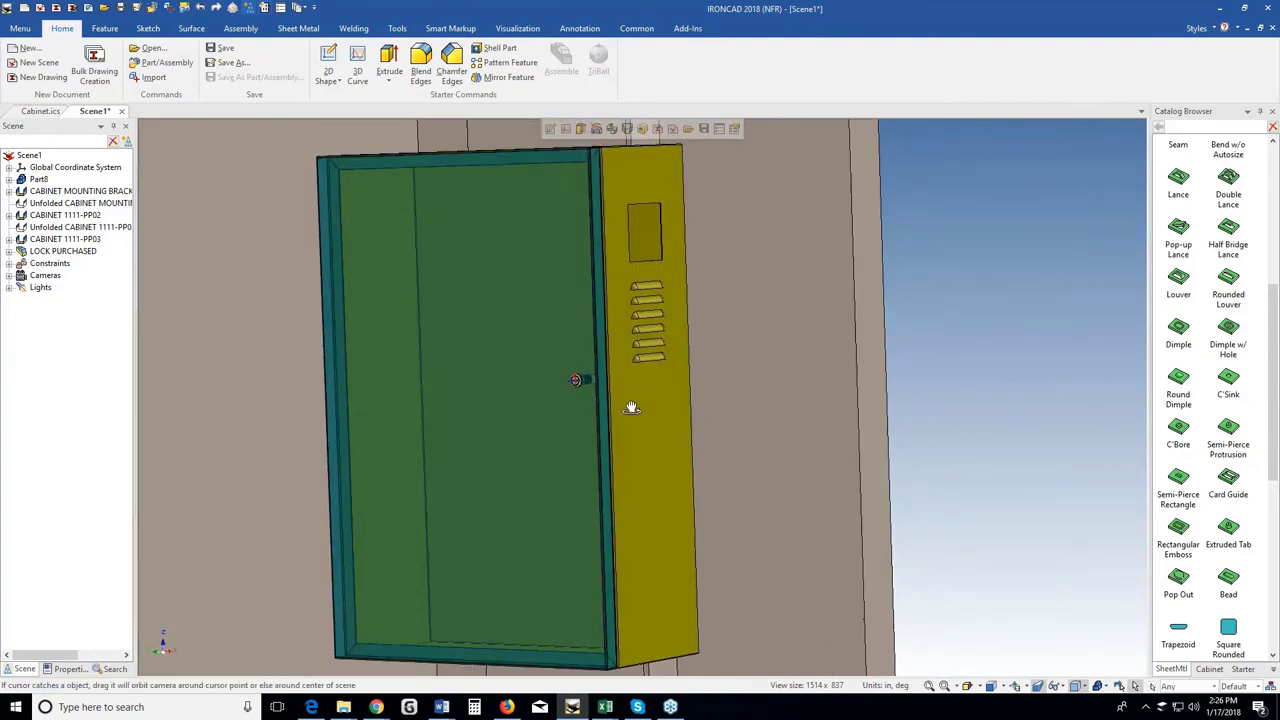
scroll(631, 408, "down", 2)
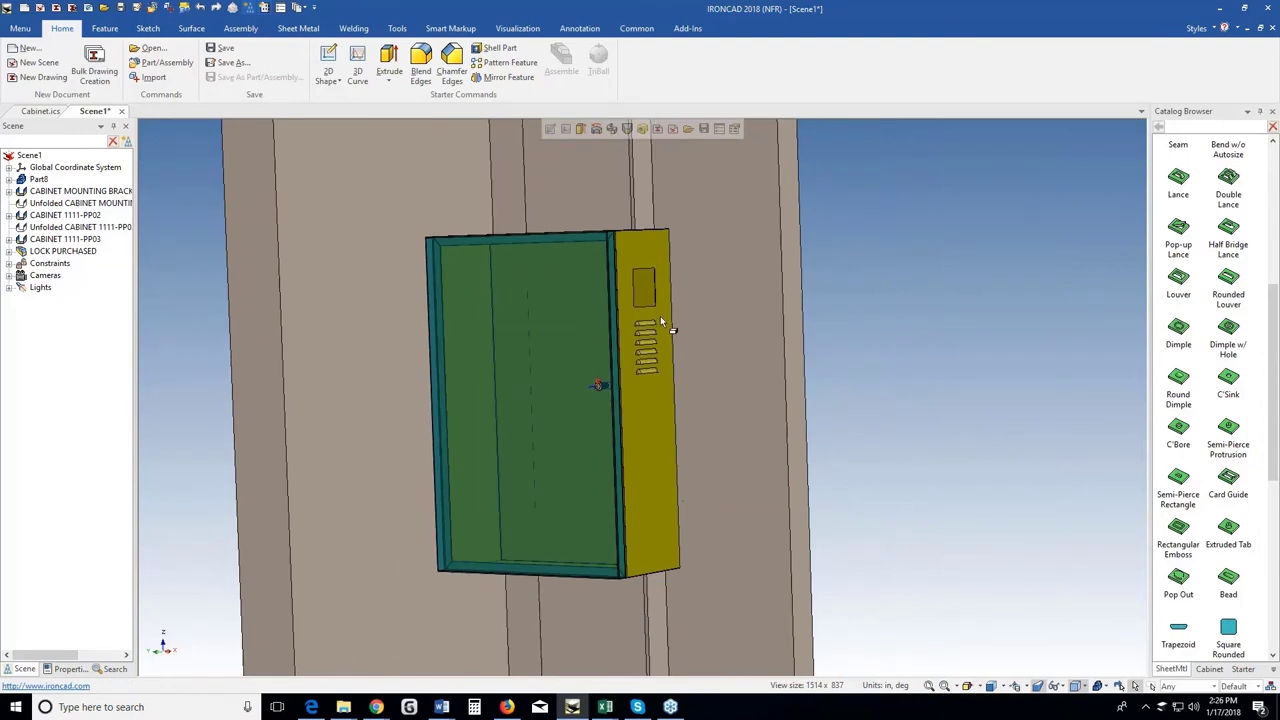
Activate the TriBall on the rectangular cutout in the cabinet's side wall and start its To Point placement.
scroll(660, 318, "up", 3)
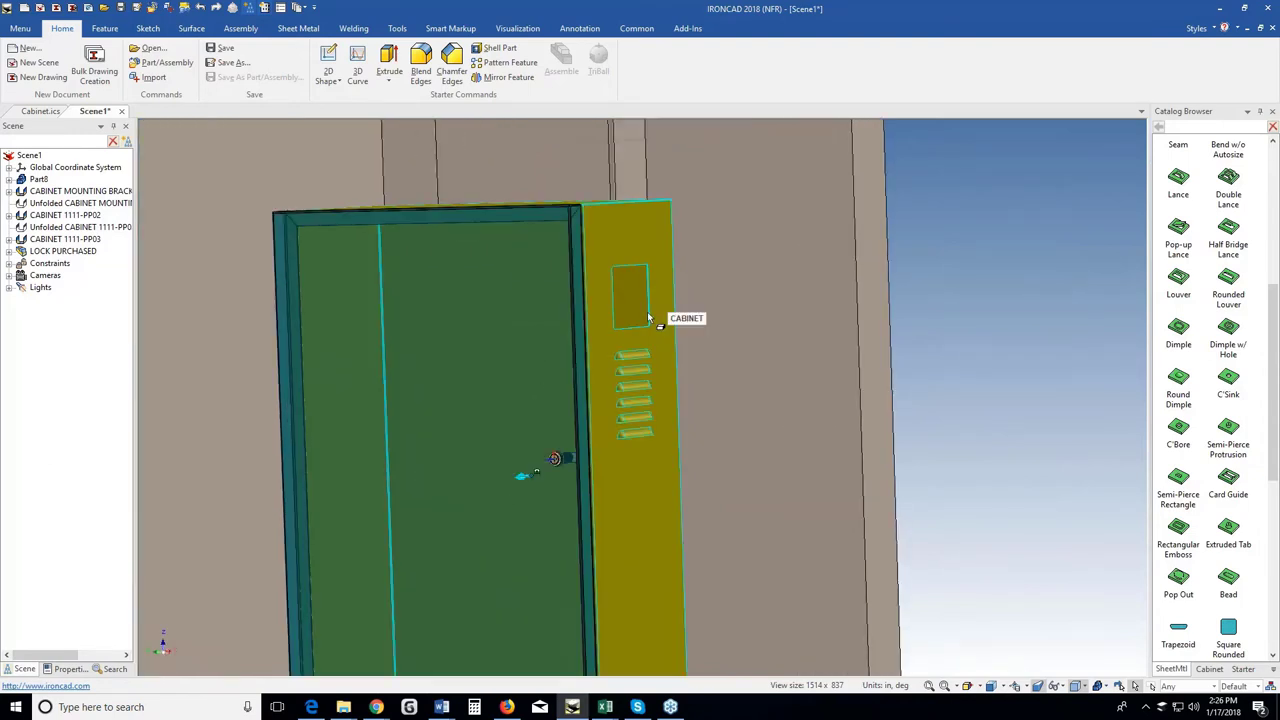
left_click(648, 318)
left_click(648, 318)
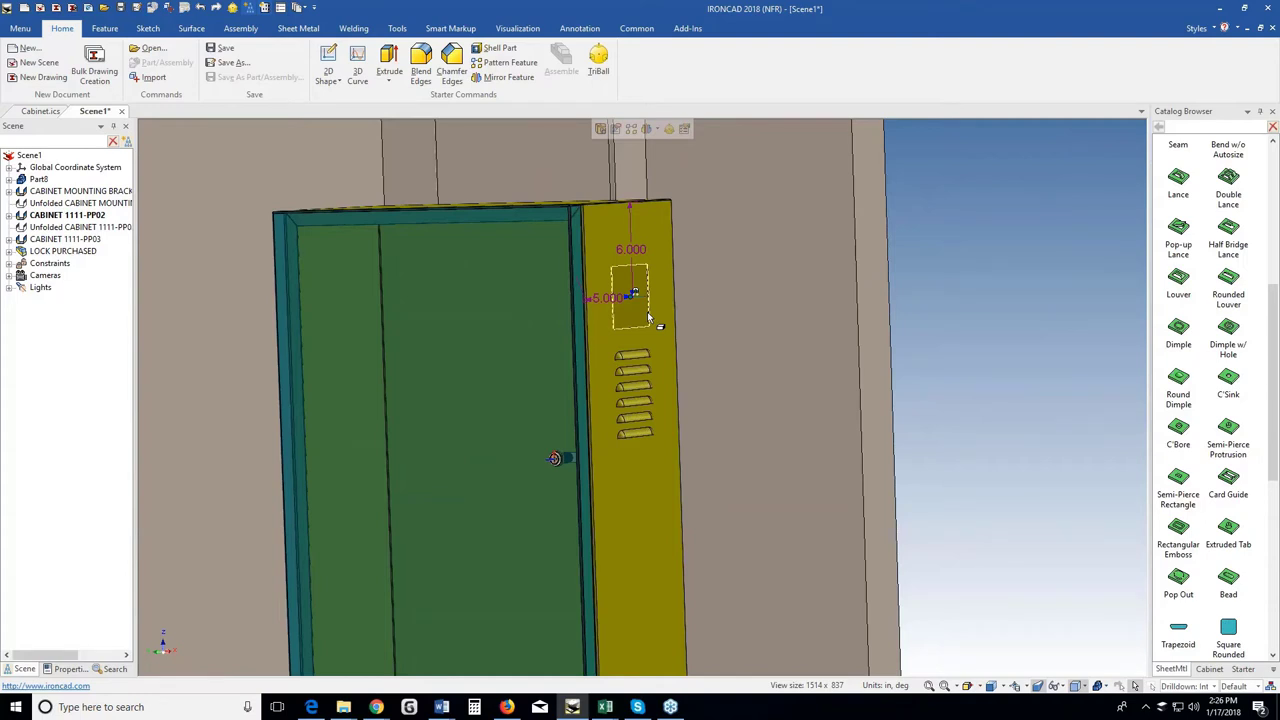
key("F10")
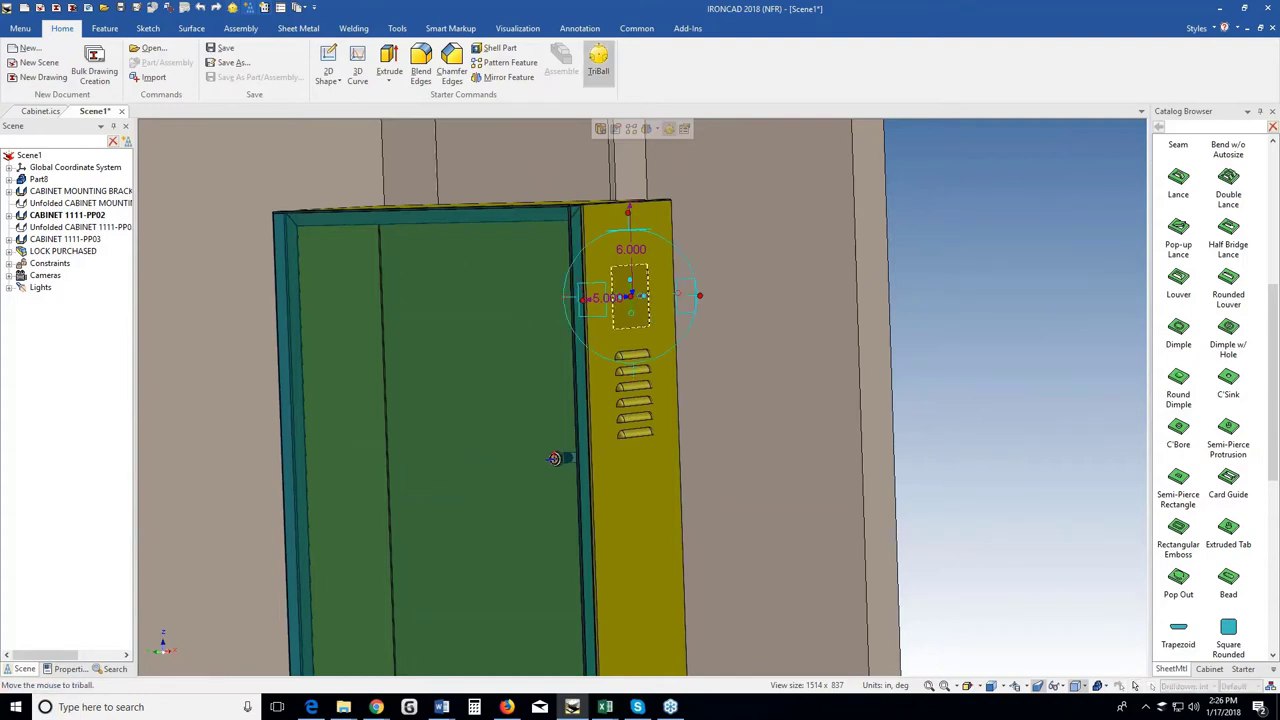
right_click(628, 297)
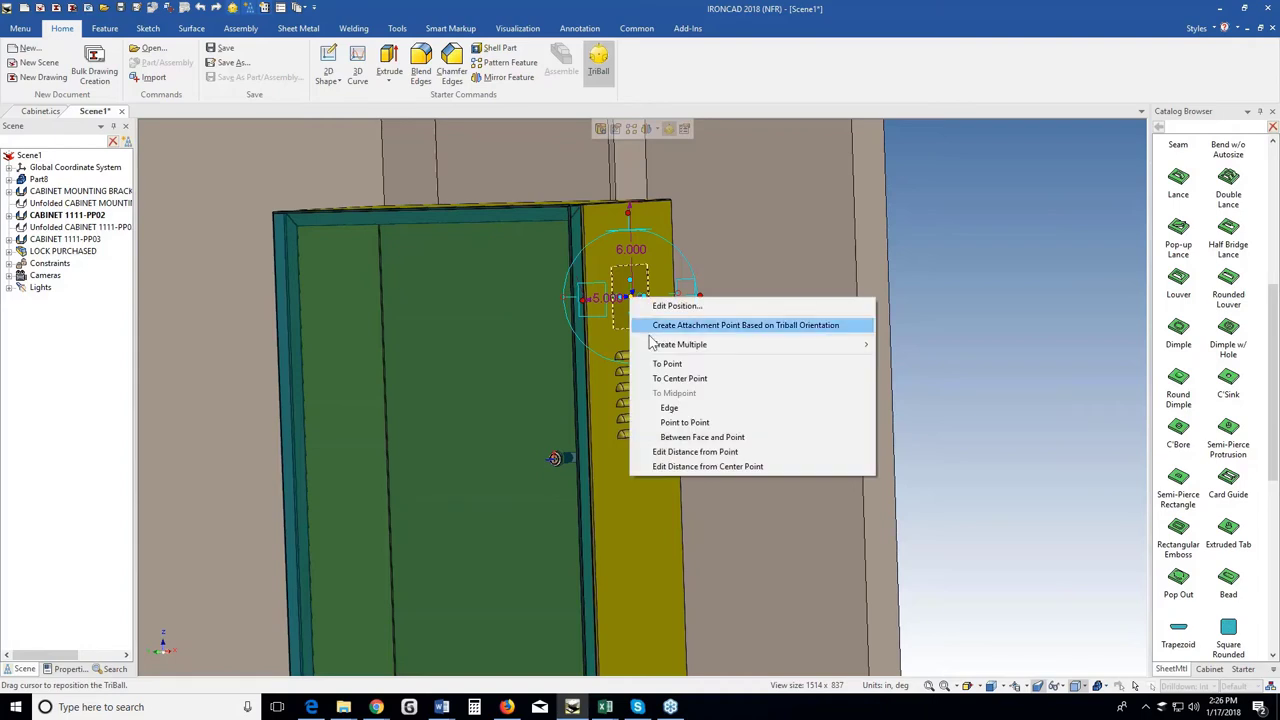
left_click(668, 364)
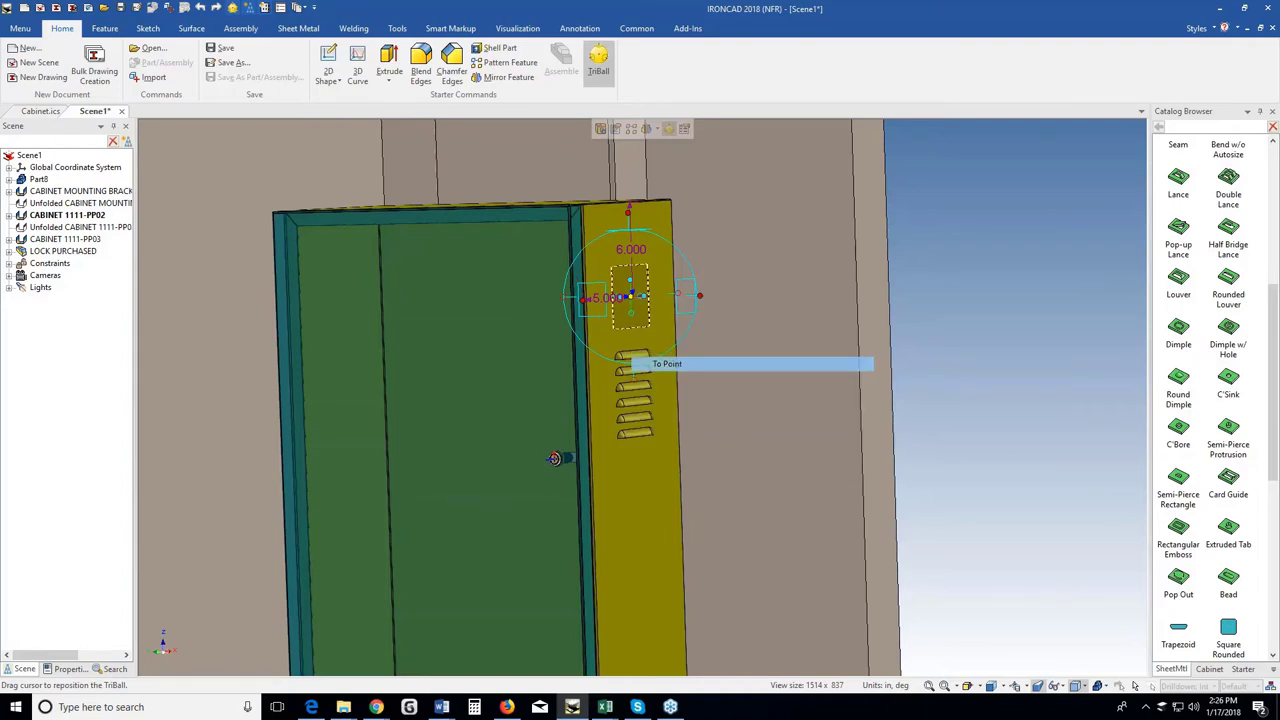
Place one copy of the rectangular cutout at the centre of the cabinet's bottom face with Reset triball enabled, and turn off the TriBall.
scroll(641, 388, "down", 3)
middle_click_drag(641, 390, 595, 555)
scroll(563, 612, "up", 3)
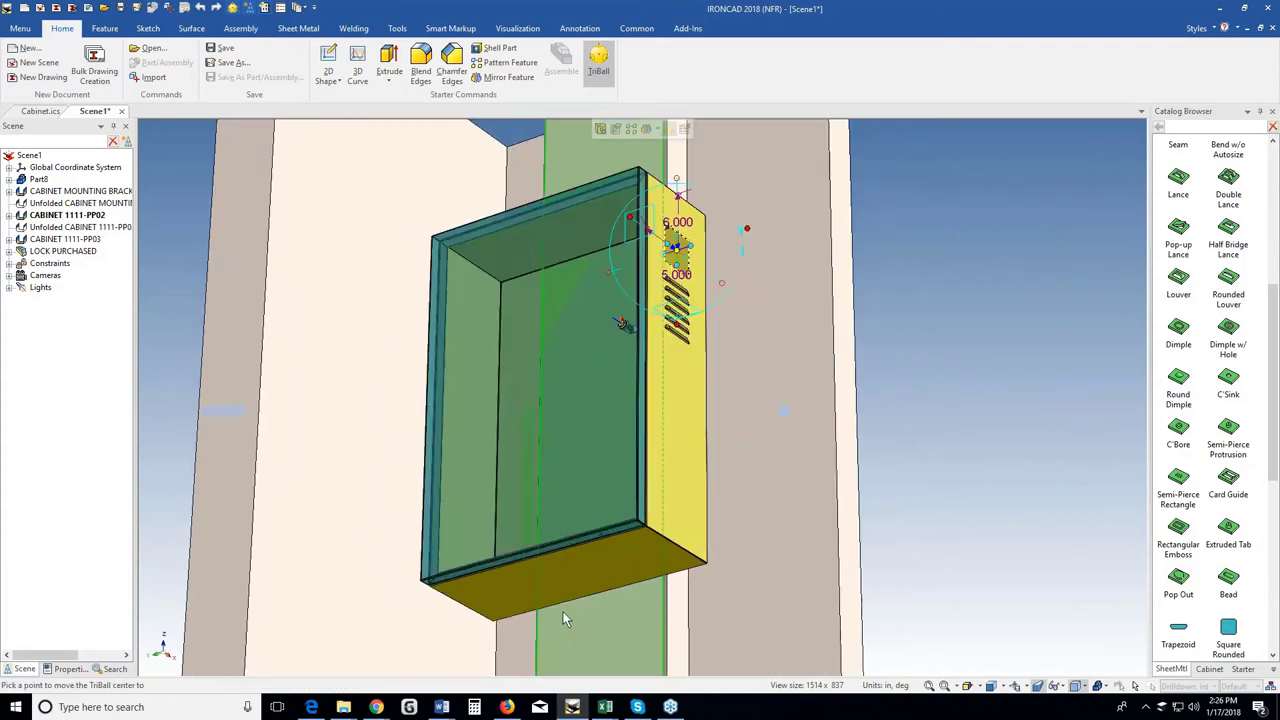
scroll(583, 548, "up", 1)
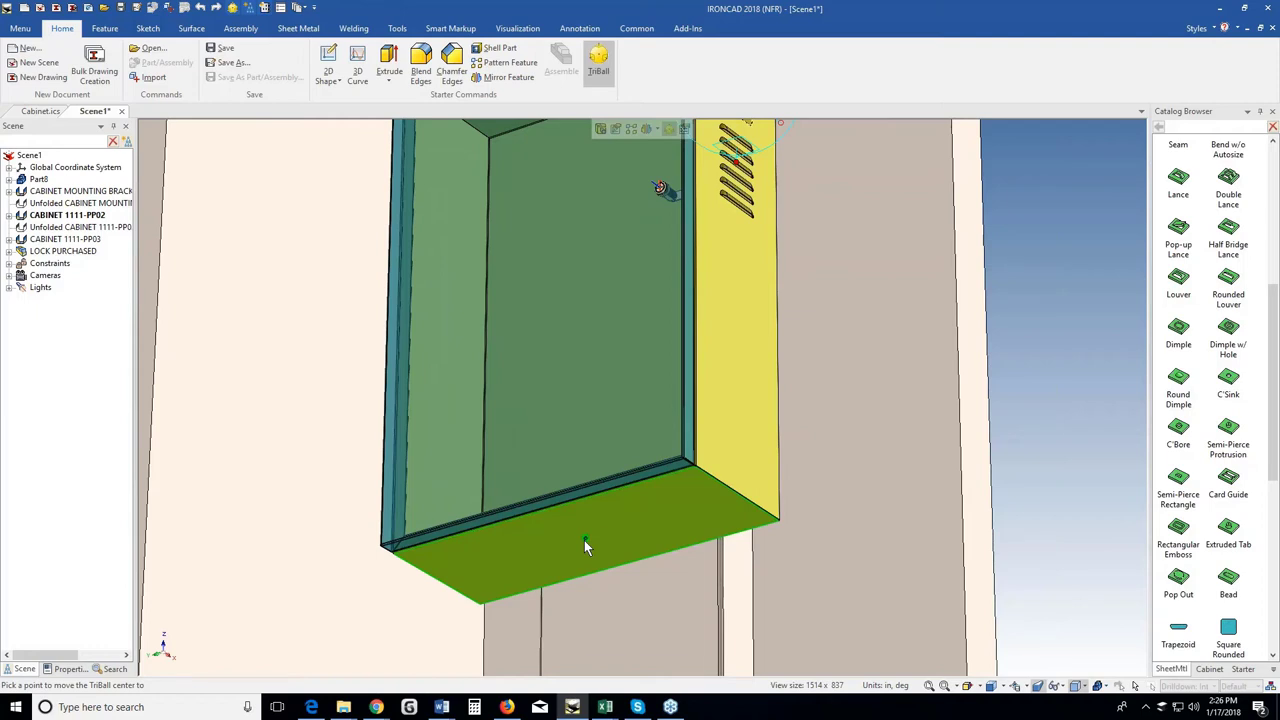
right_click(585, 541)
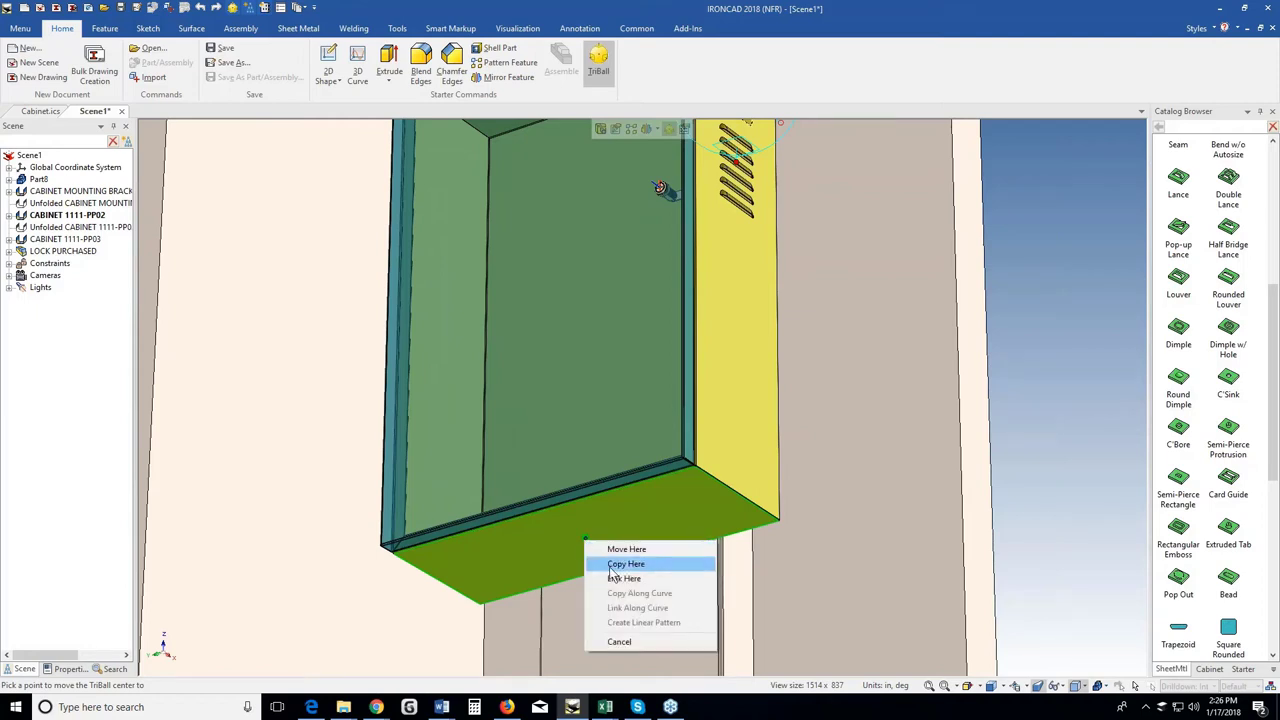
left_click(610, 569)
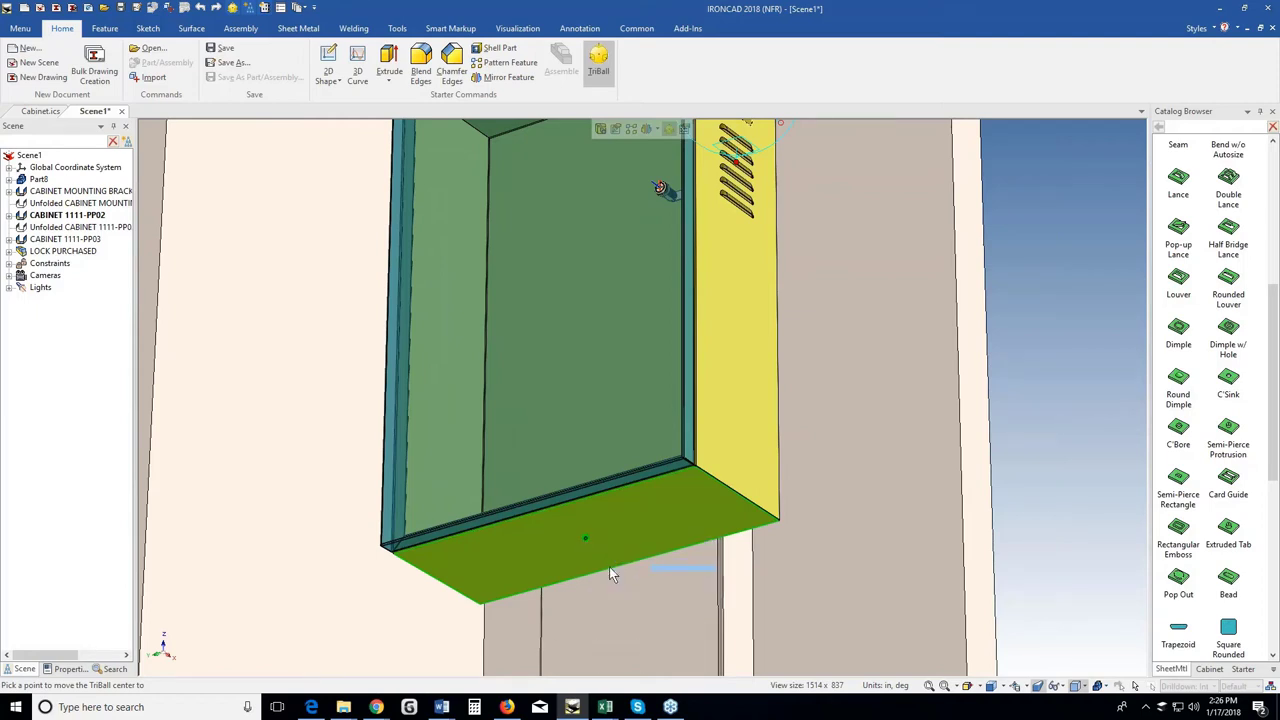
left_click(592, 345)
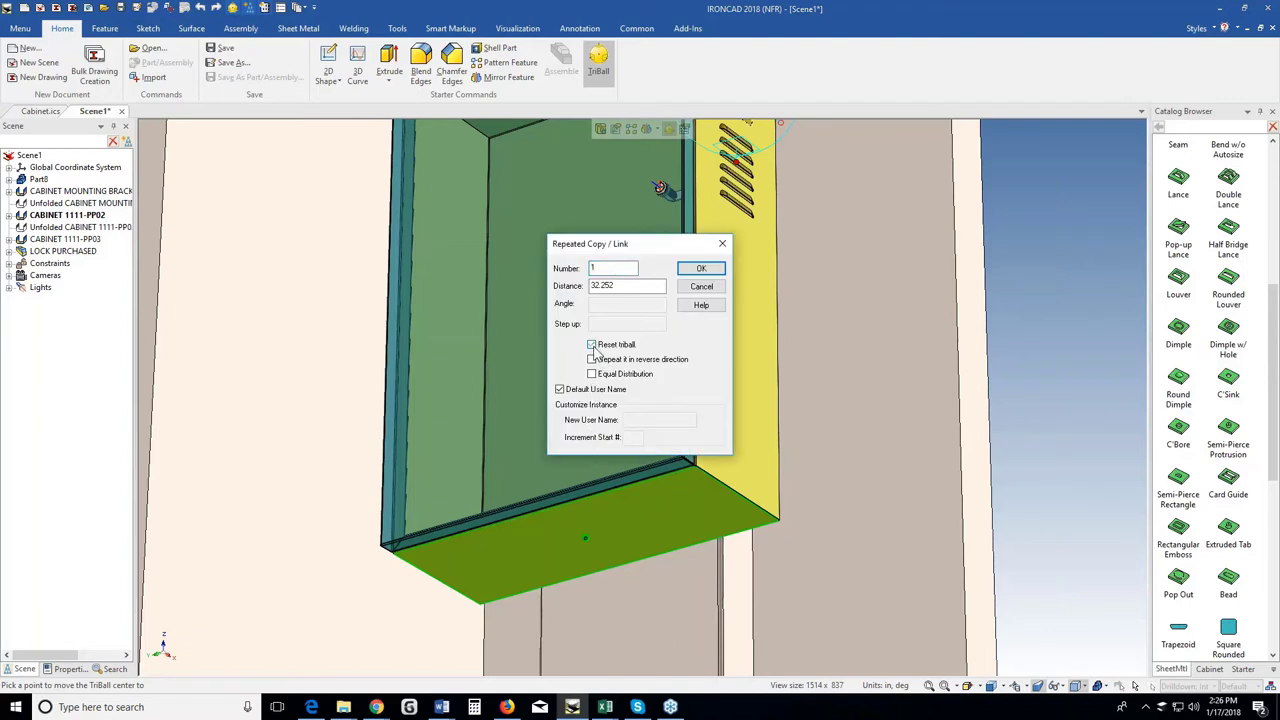
left_click(703, 270)
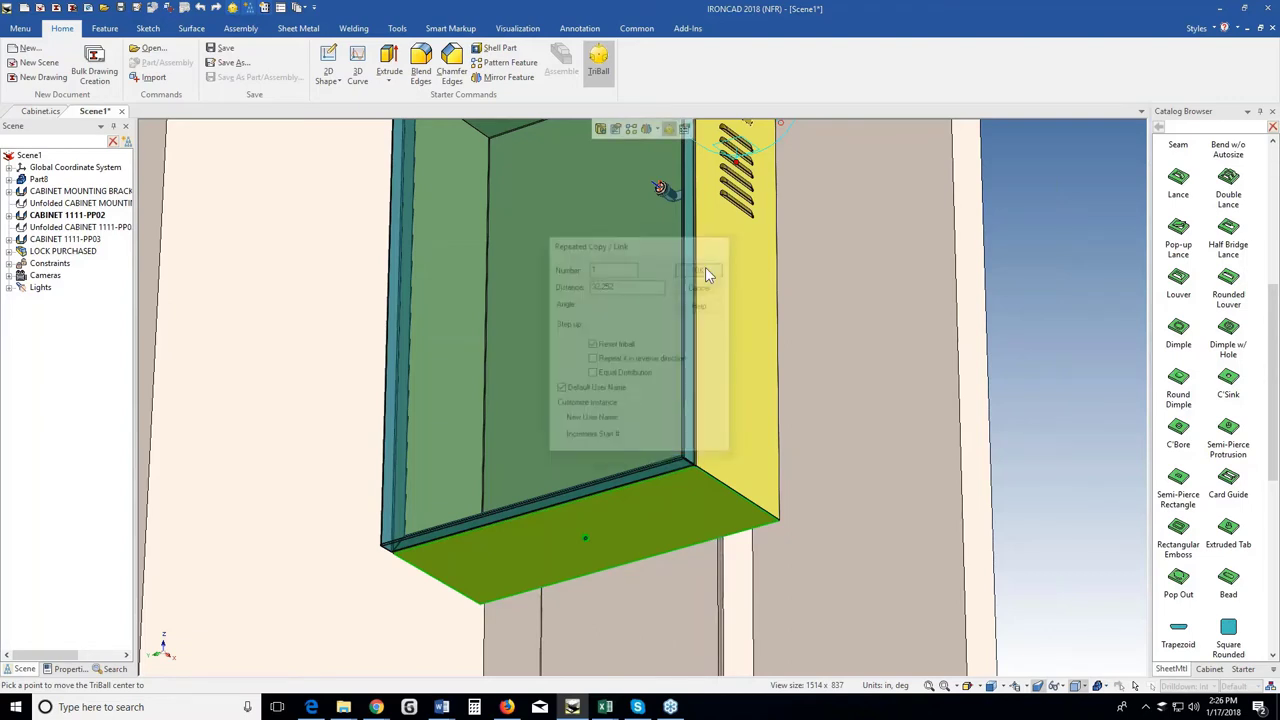
left_click(600, 535)
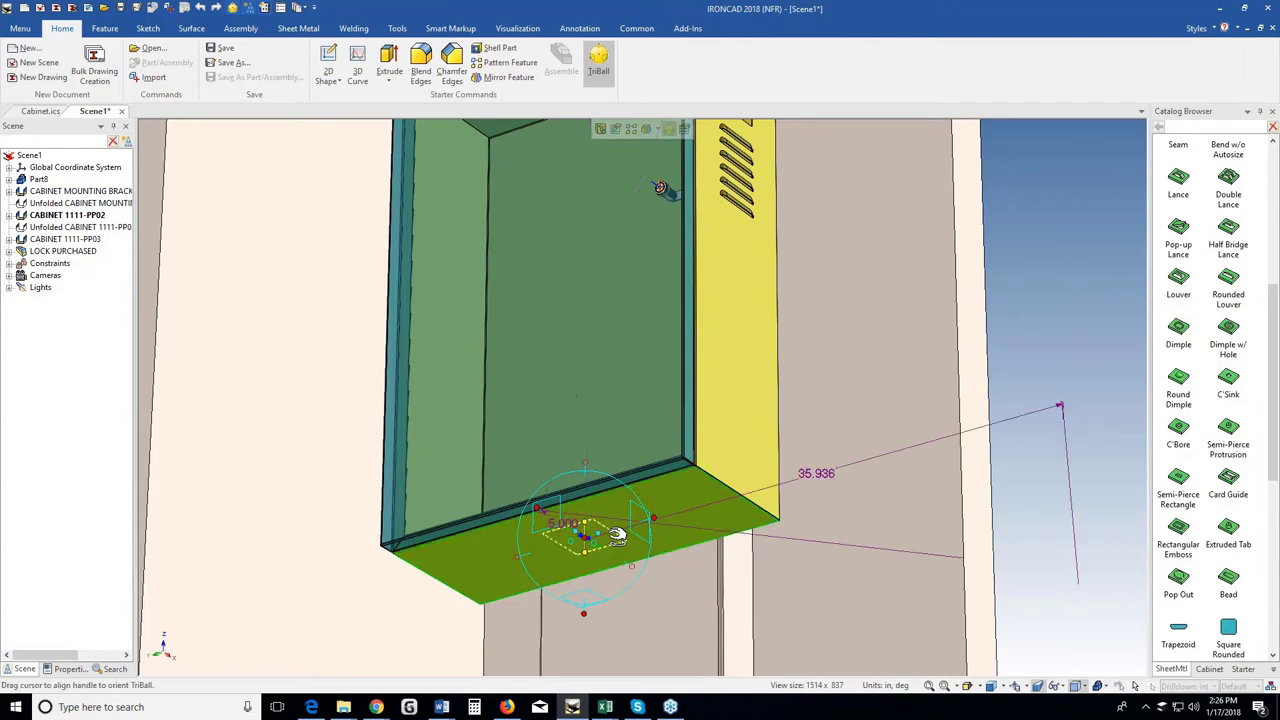
scroll(604, 535, "up", 2)
key("F10")
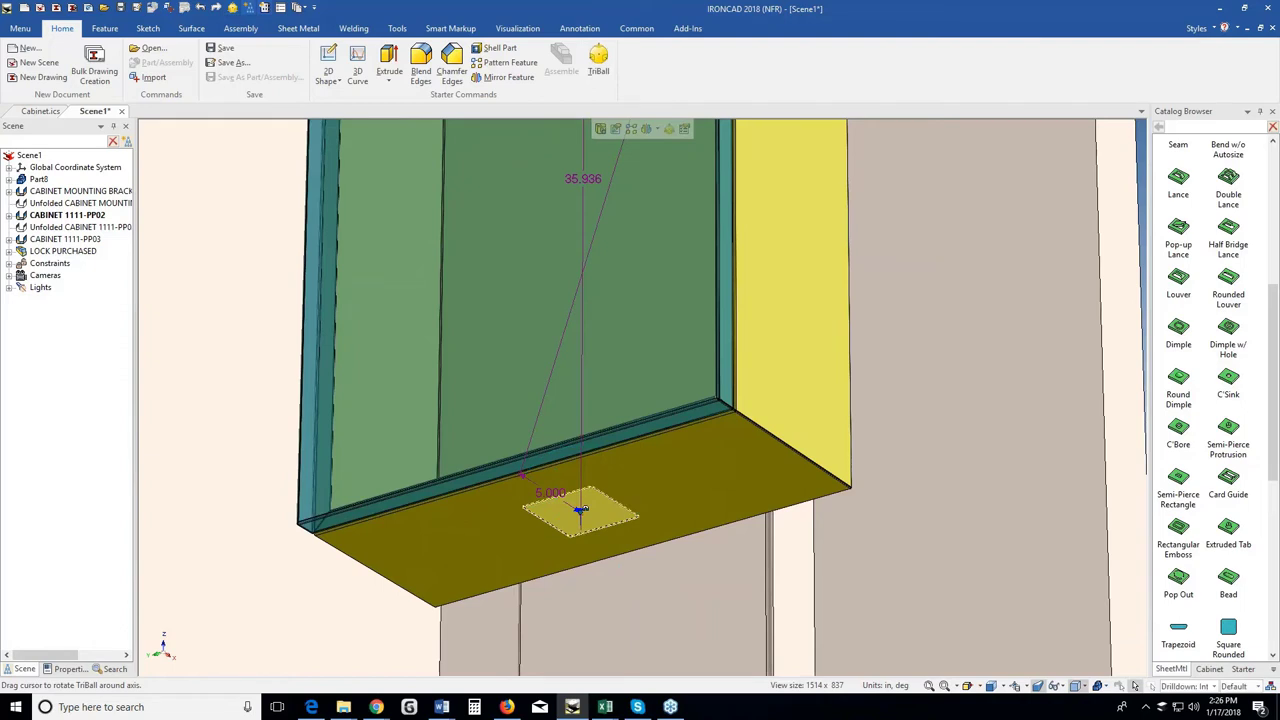
Delete both SmartDimensions that locate the copied rectangular cutout on the cabinet's bottom face.
right_click(581, 510)
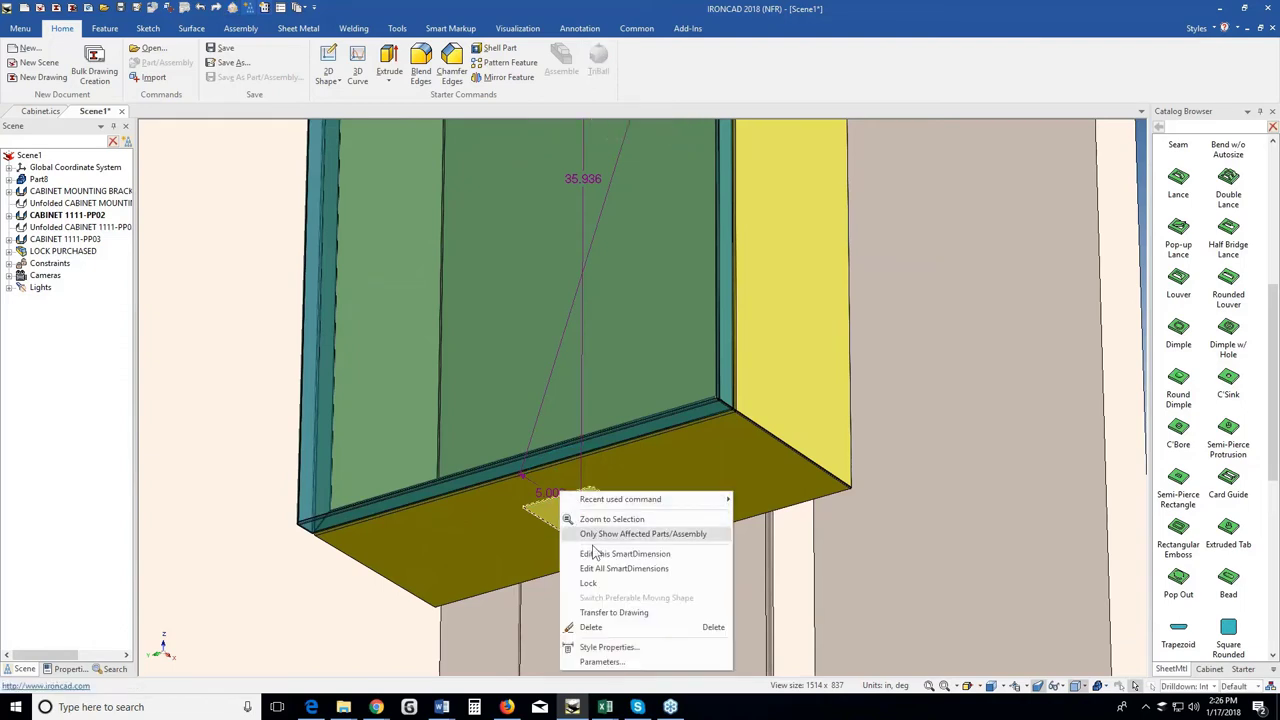
left_click(591, 623)
scroll(591, 513, "down", 3)
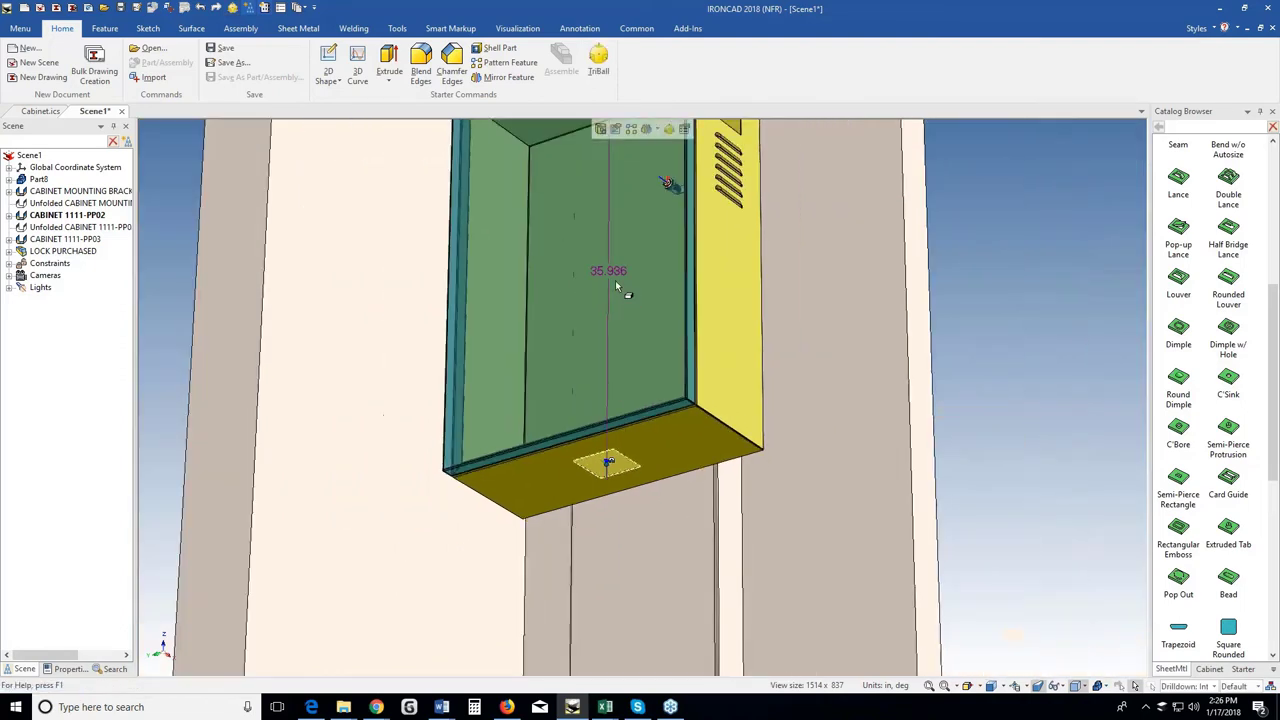
right_click(615, 280)
left_click(647, 410)
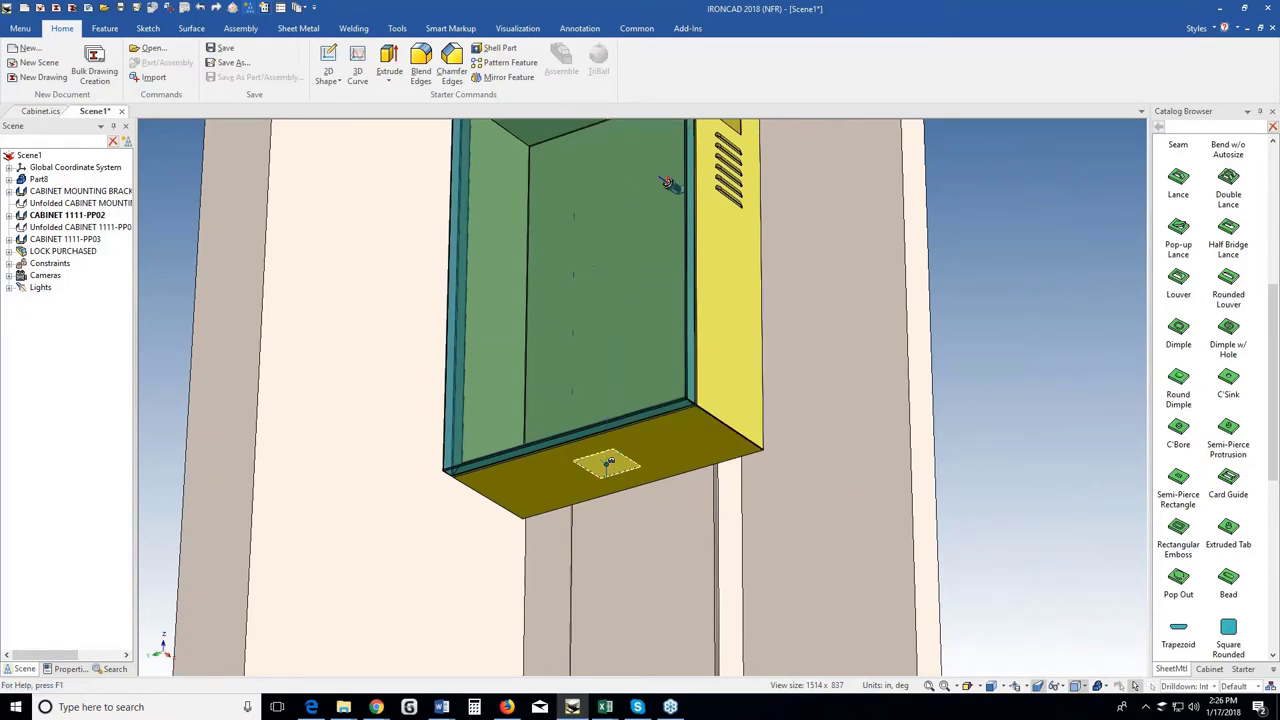
scroll(647, 415, "down", 3)
middle_click_drag(642, 415, 659, 325)
scroll(642, 310, "down", 1)
scroll(642, 310, "up", 2)
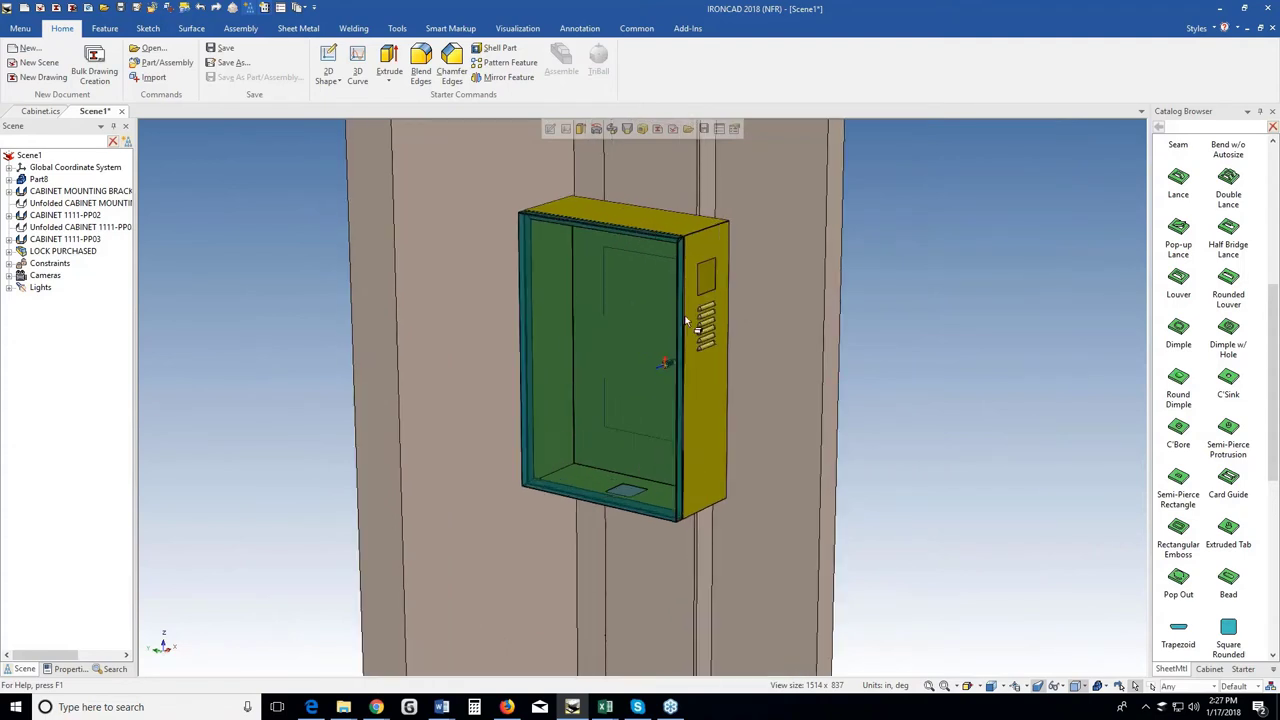
Place a new sheet metal Stock part on the cabinet's top face, near its rear edge.
middle_click_drag(686, 321, 579, 281)
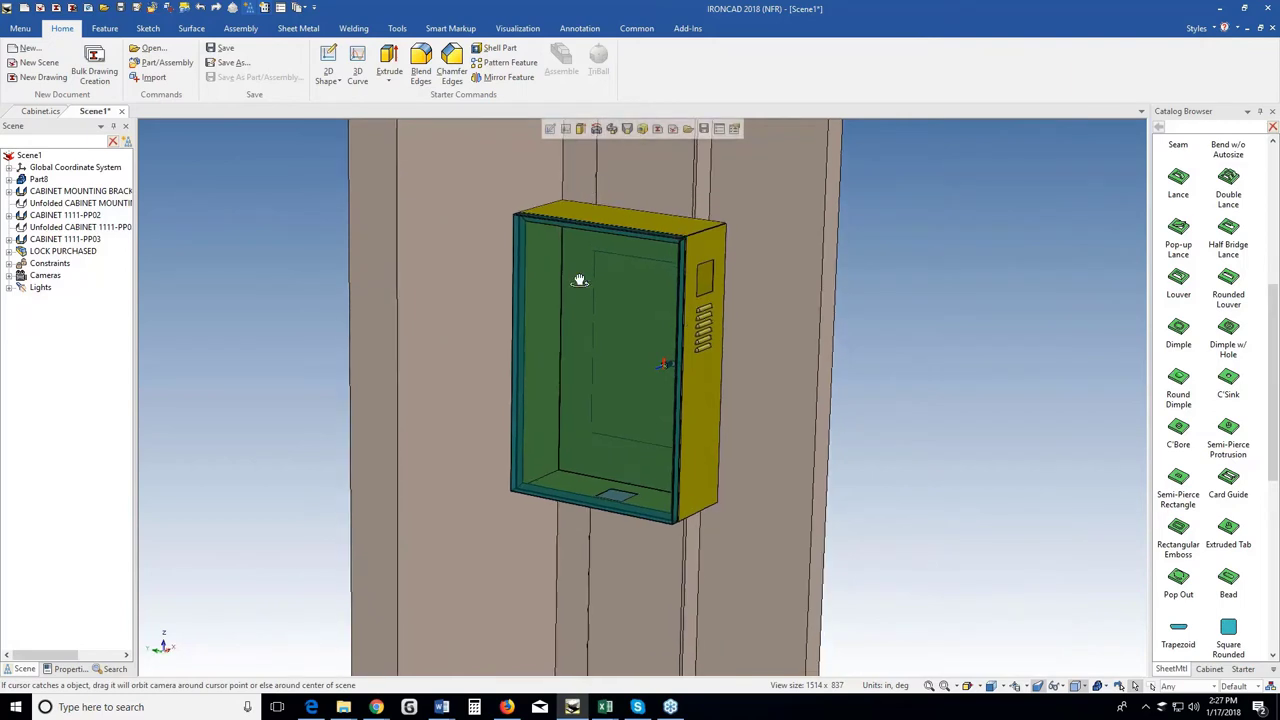
left_click(298, 28)
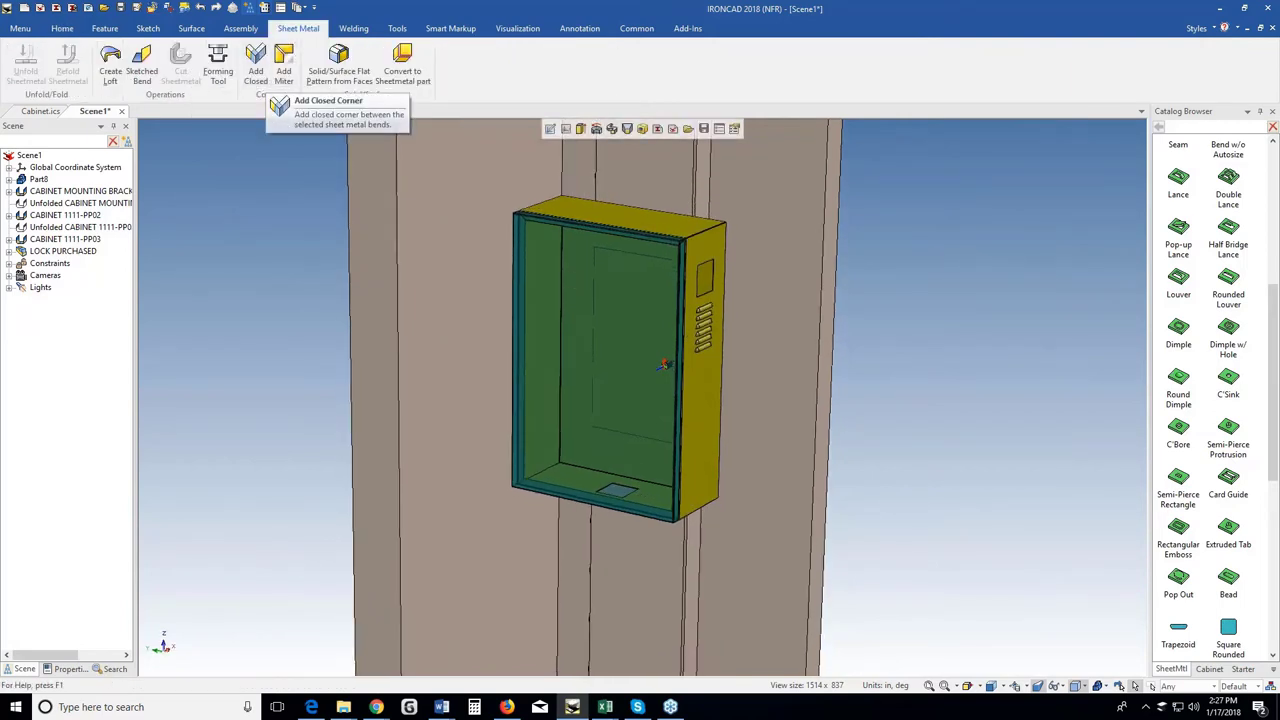
scroll(650, 268, "up", 5)
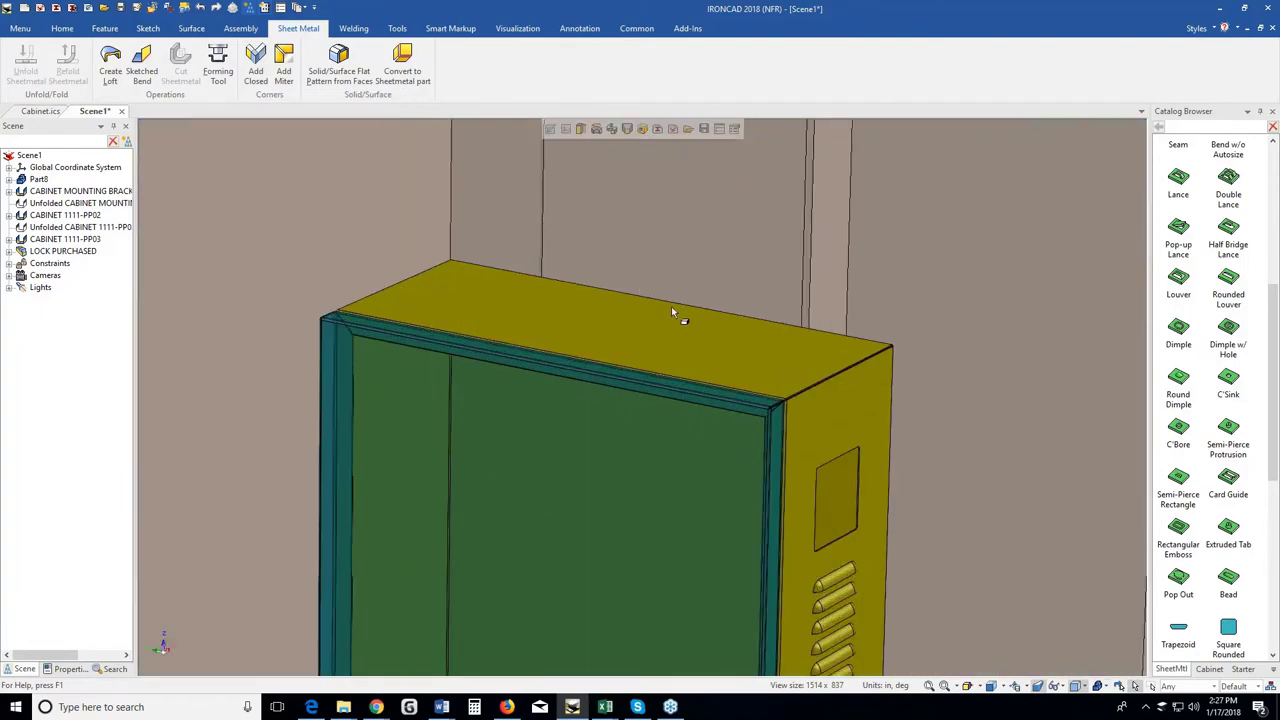
scroll(1274, 203, "up", 5)
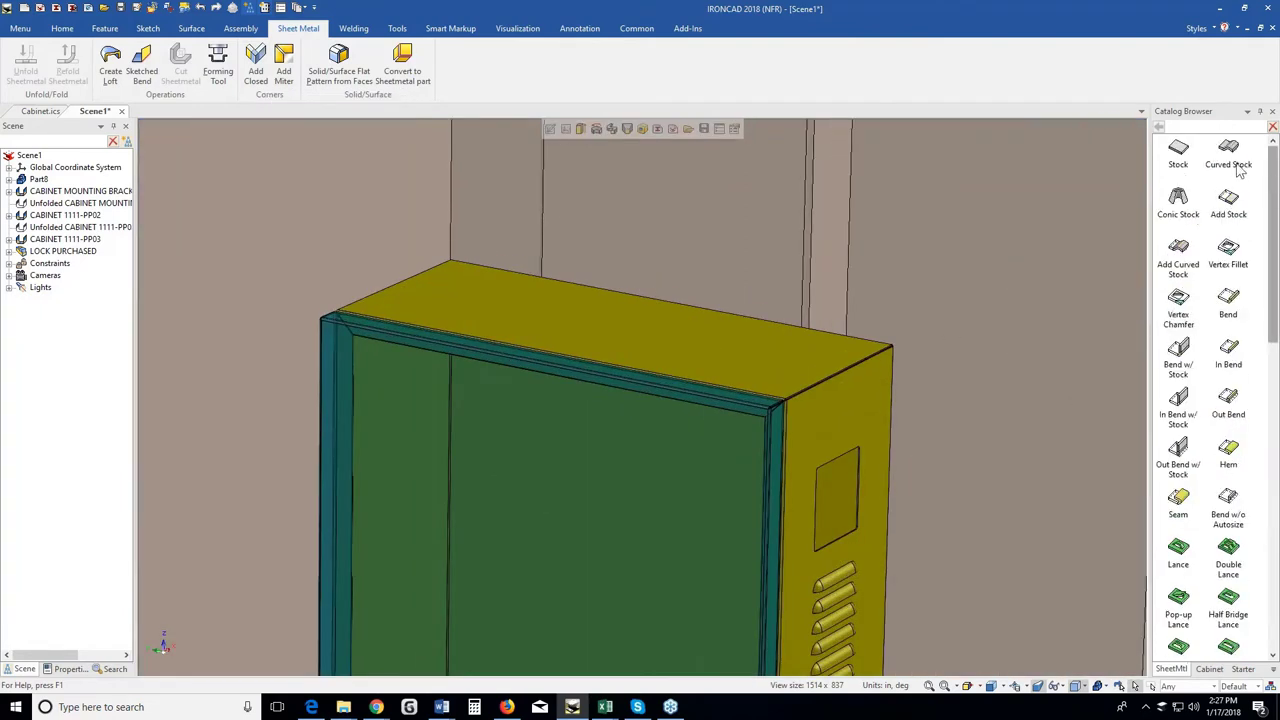
left_click_drag(1178, 152, 638, 310)
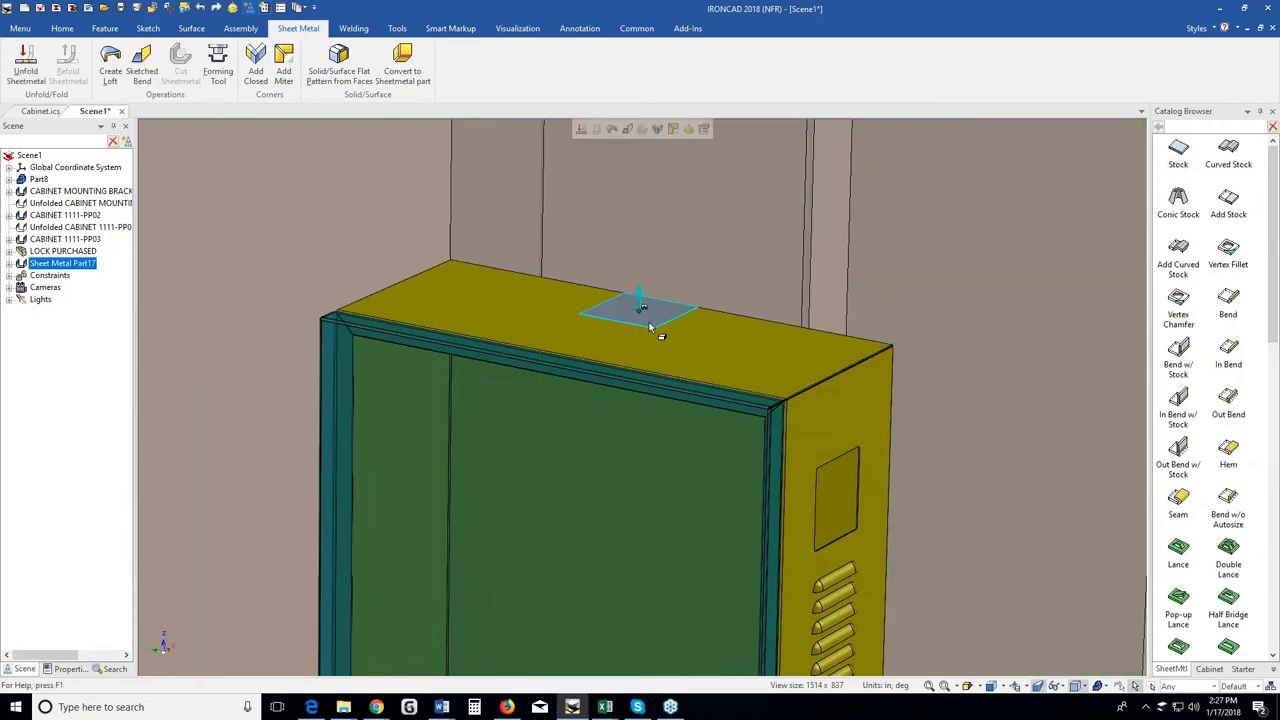
Assign the A36 - 0.187 stock to the new sheet metal part.
right_click(650, 328)
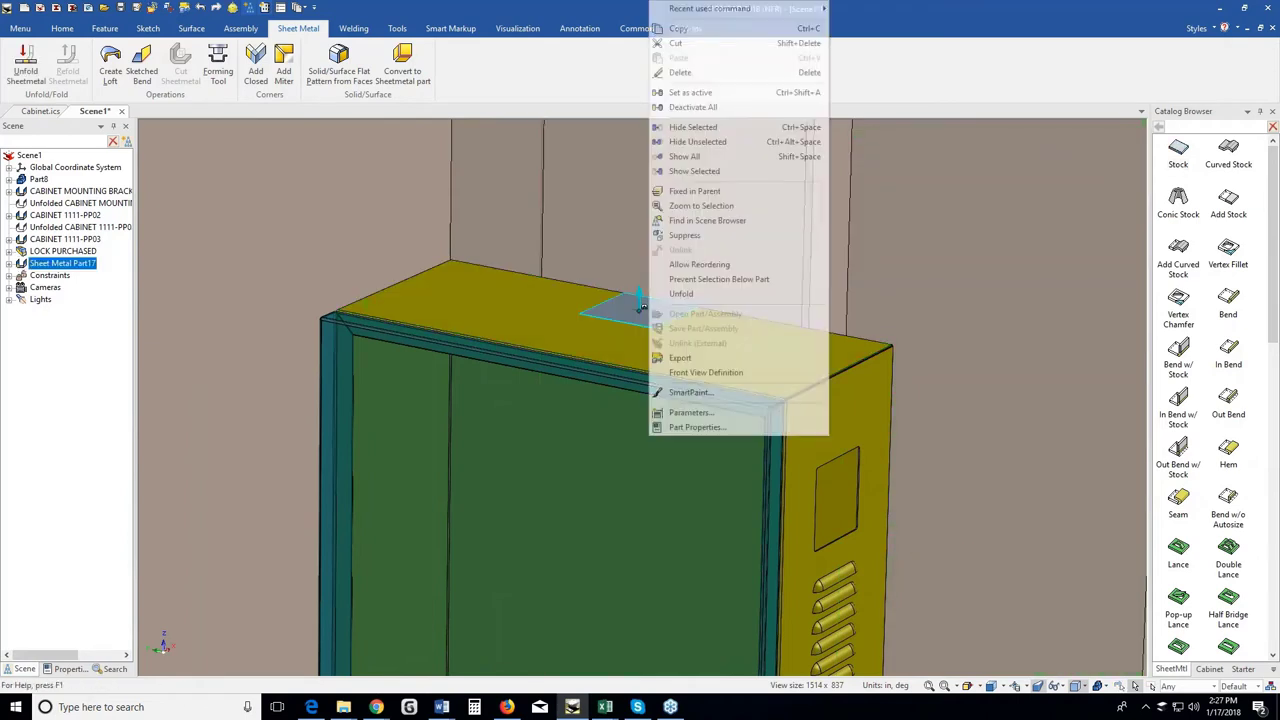
left_click(677, 428)
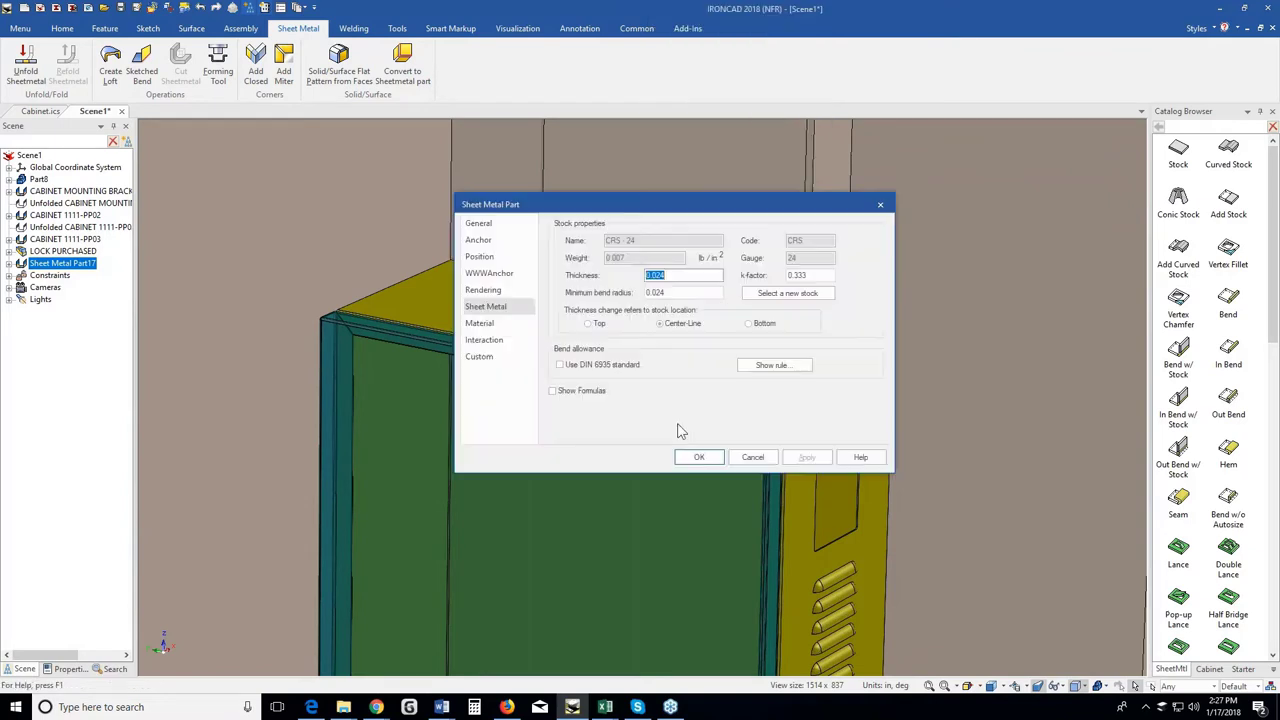
left_click(764, 296)
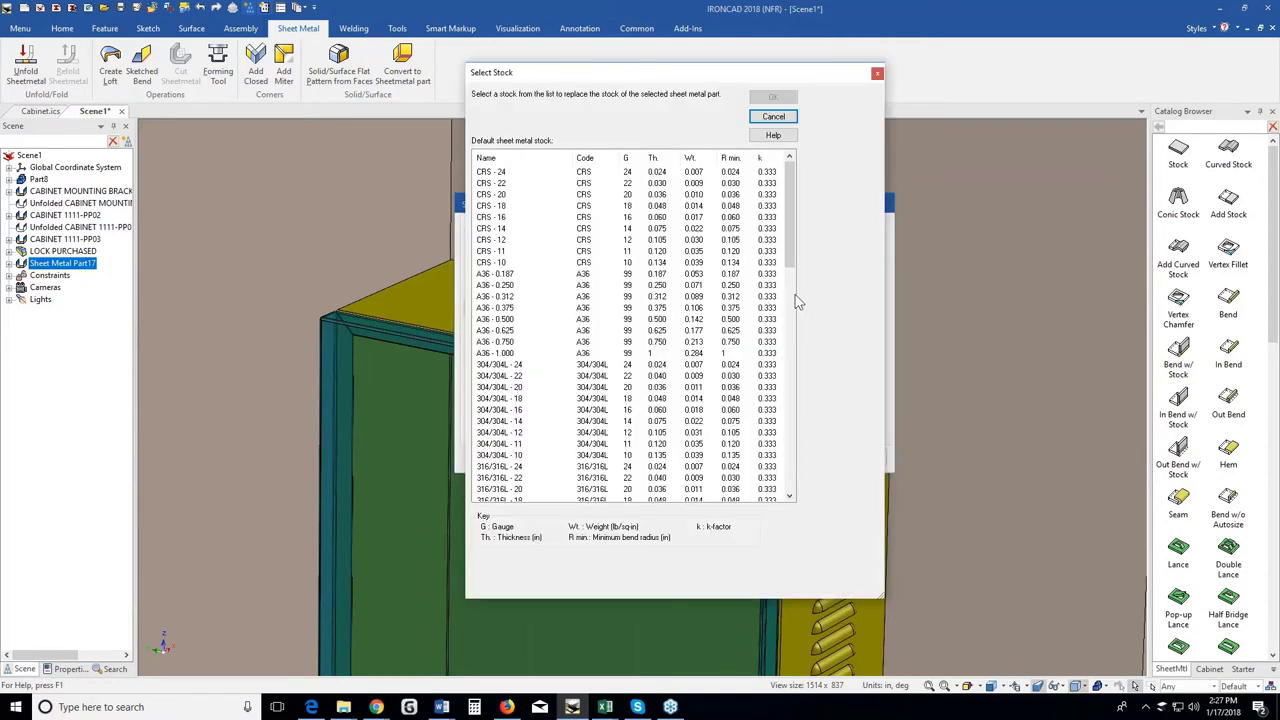
left_click(773, 118)
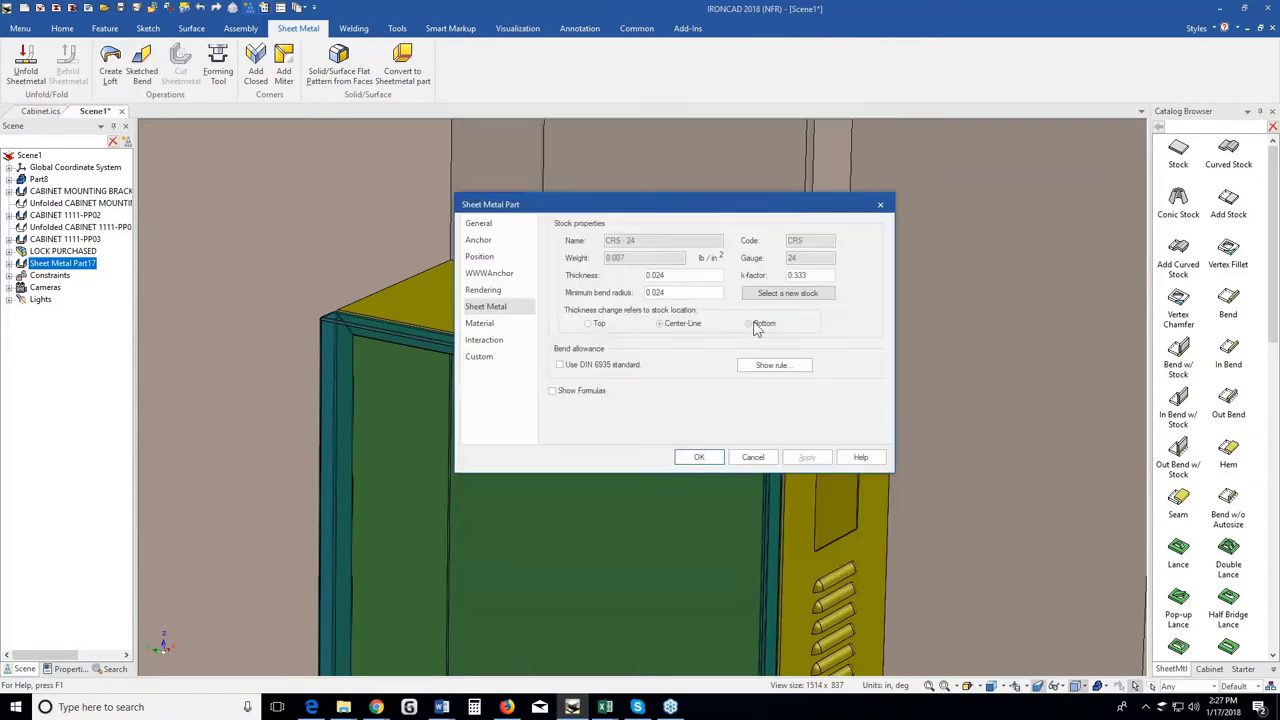
left_click(764, 296)
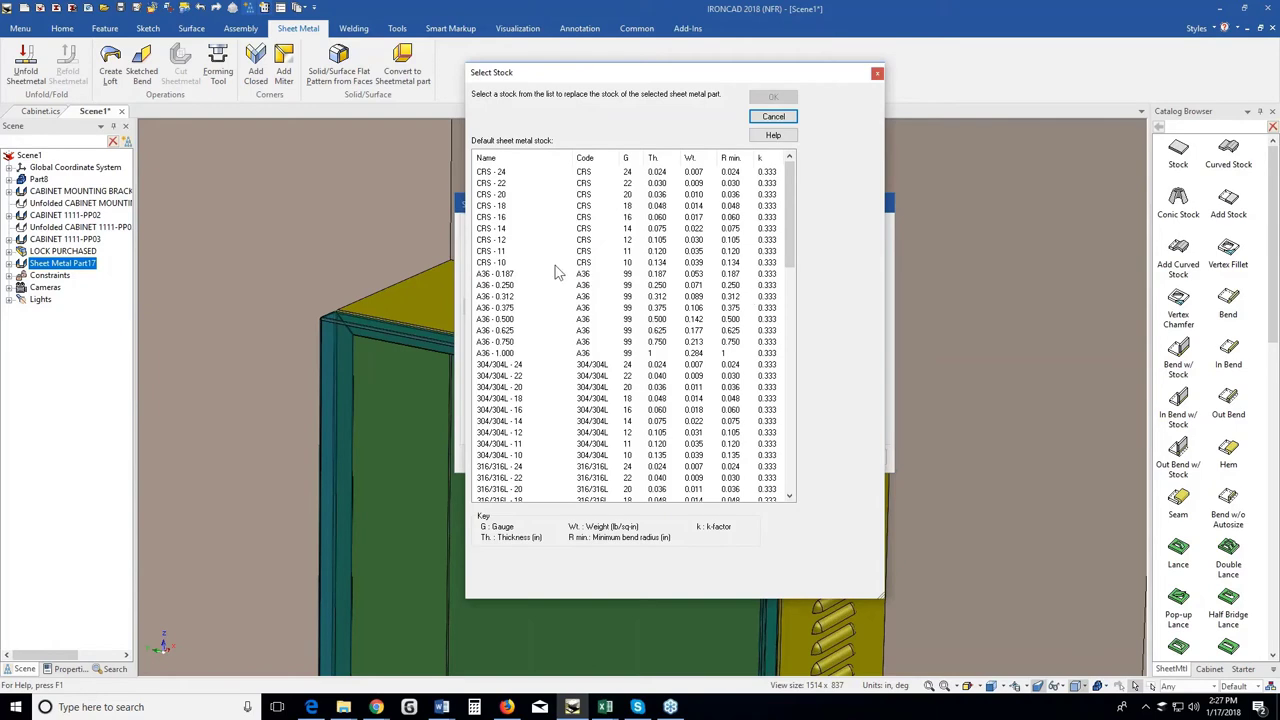
double_click(505, 276)
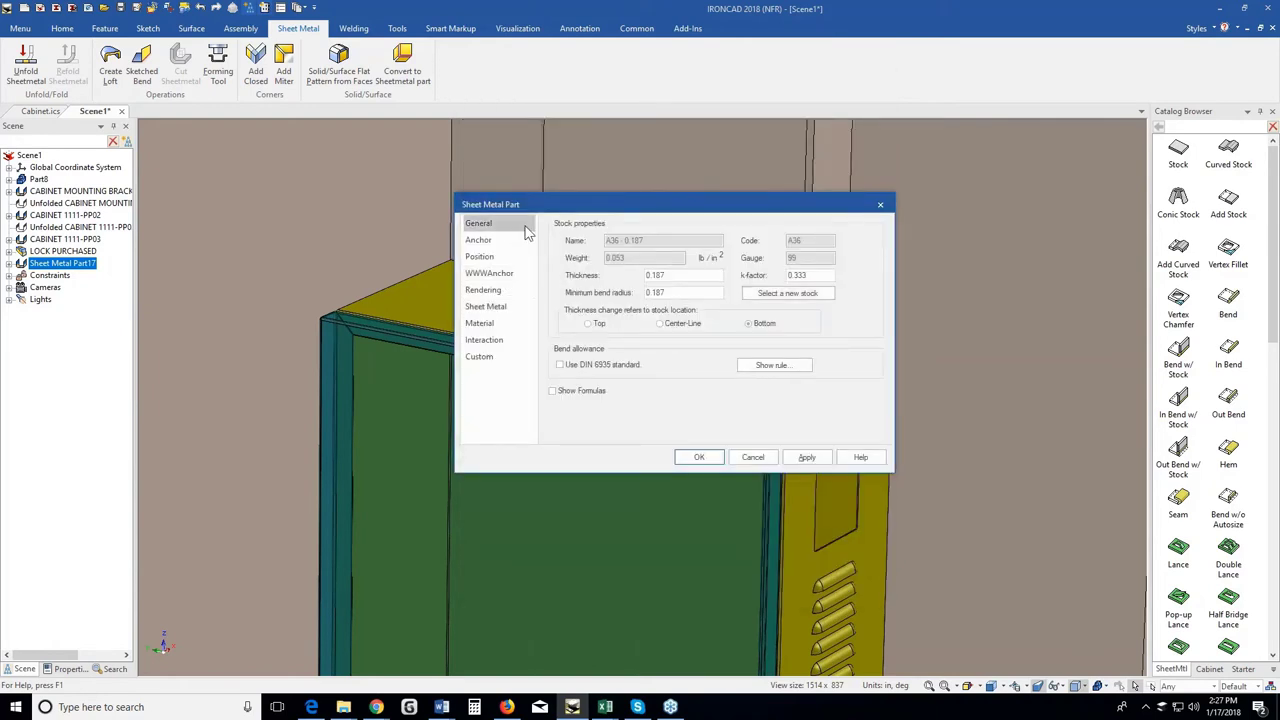
Name the new part MOUNTING BRACKET, with part number 1111-PP04 and BOM description 3/16" A36.
left_click(527, 232)
type("mountin")
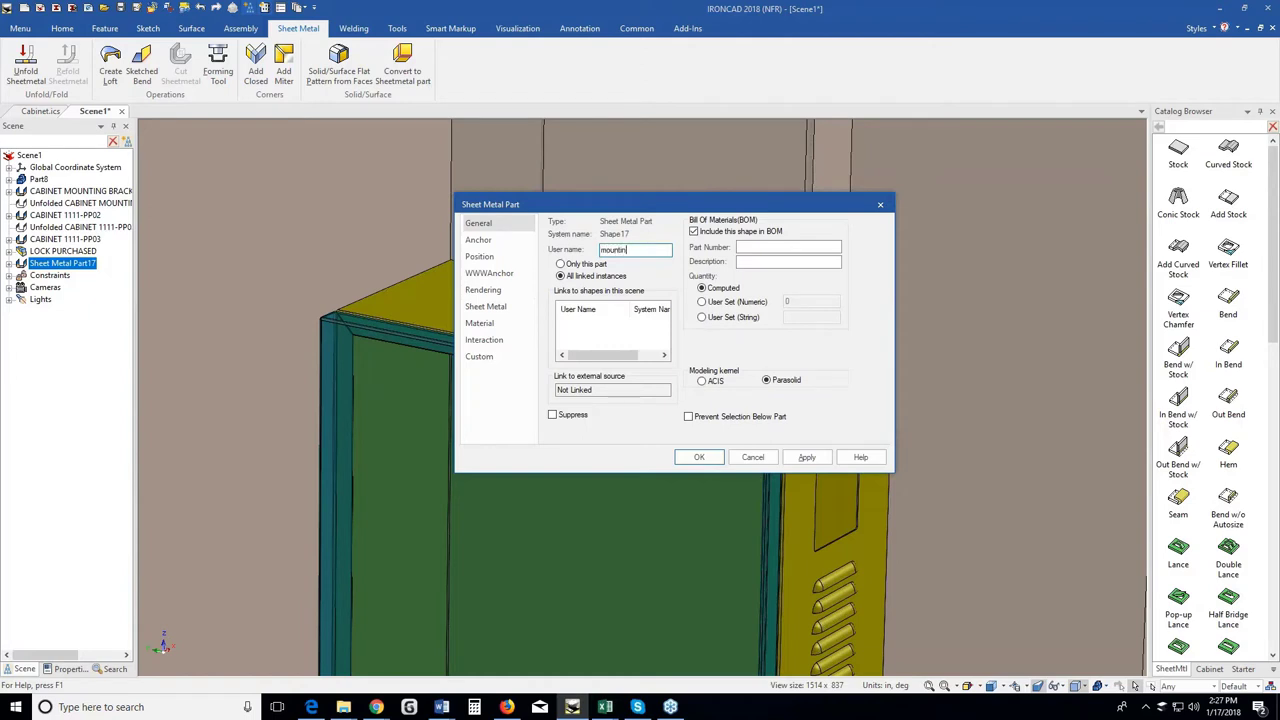
key("BackSpace")
key("BackSpace")
key("BackSpace")
key("BackSpace")
key("BackSpace")
key("BackSpace")
type("UNTING BRACKET")
key("Tab")
key("Tab")
type("1111-P")
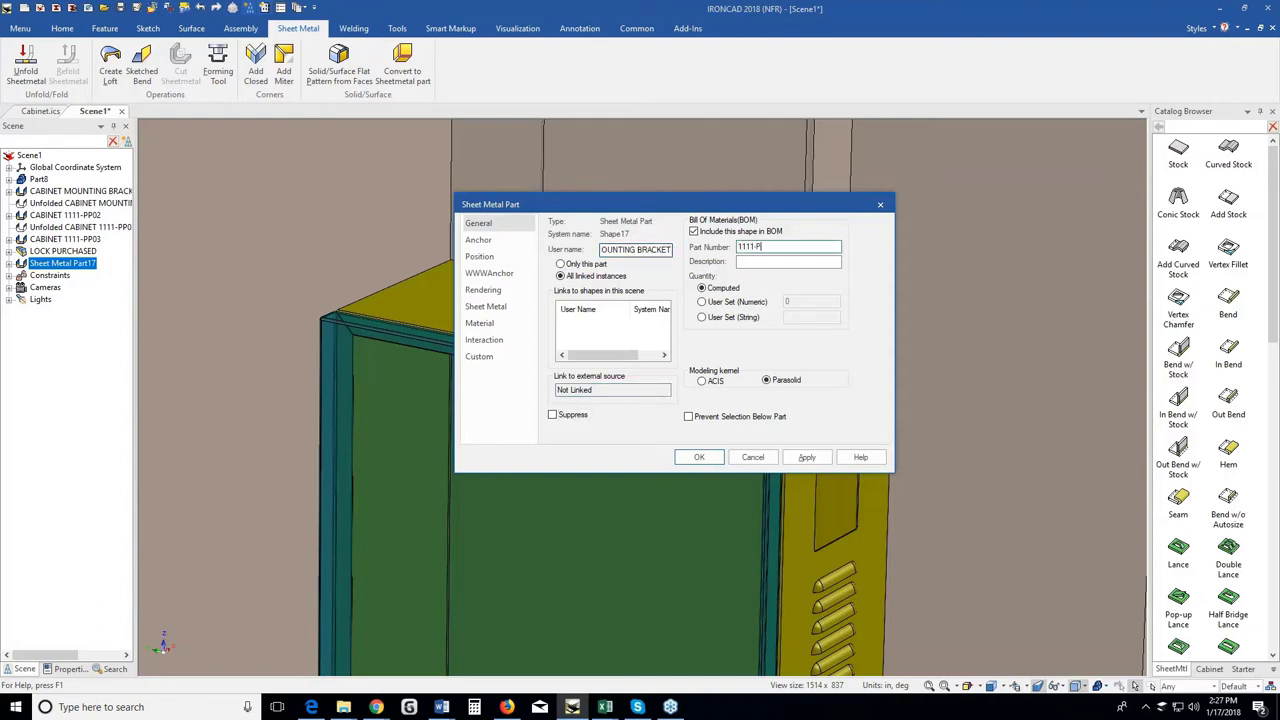
type("P04")
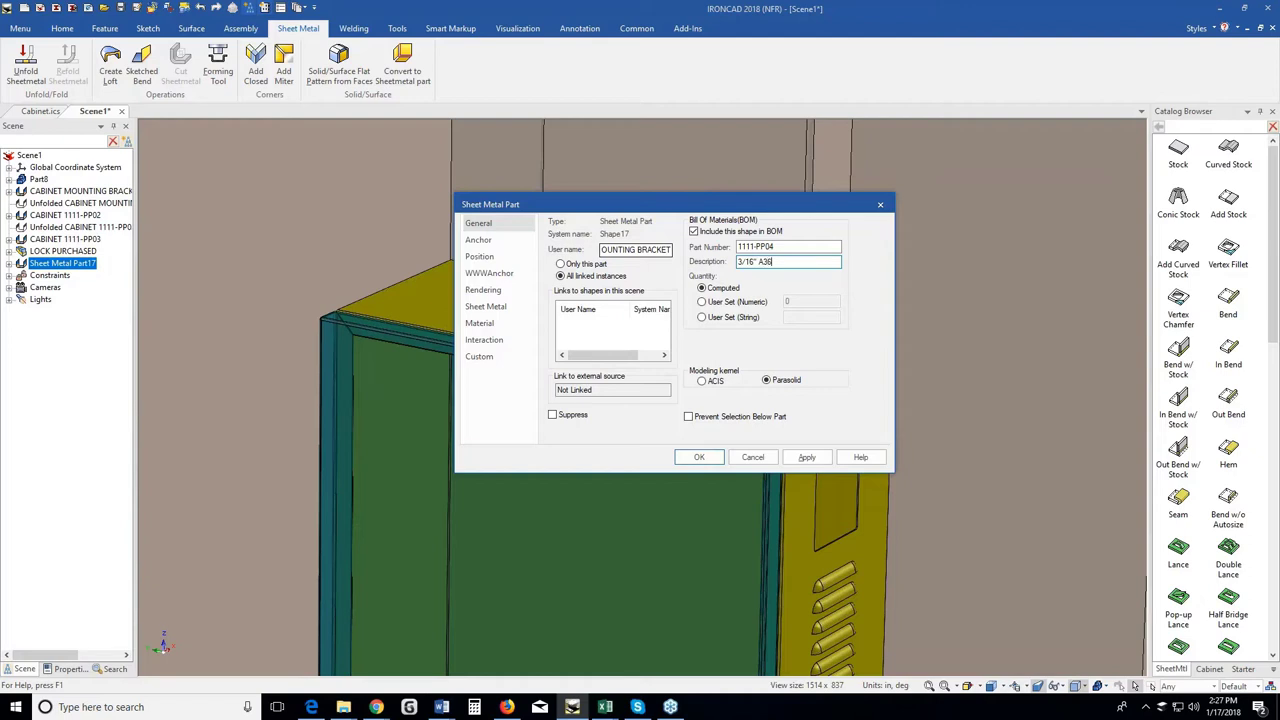
left_click(699, 457)
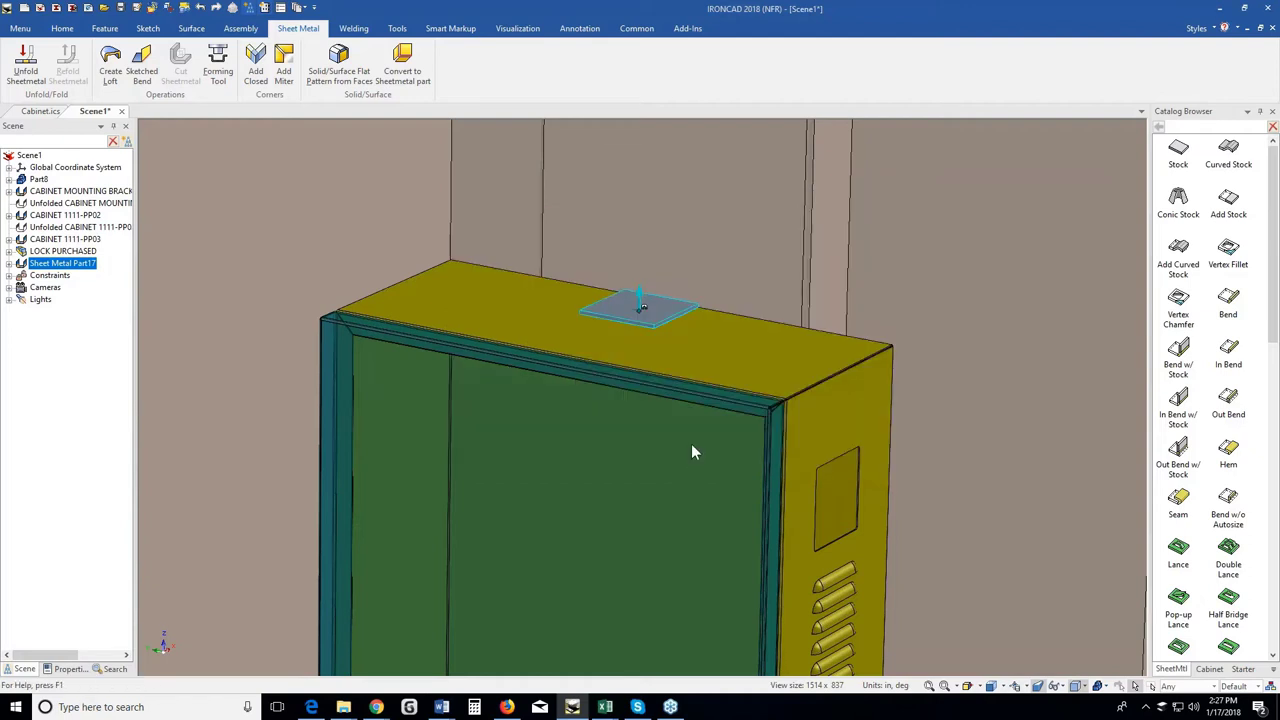
Select the mounting bracket's stock shape on the cabinet's top face for editing.
scroll(667, 349, "up", 3)
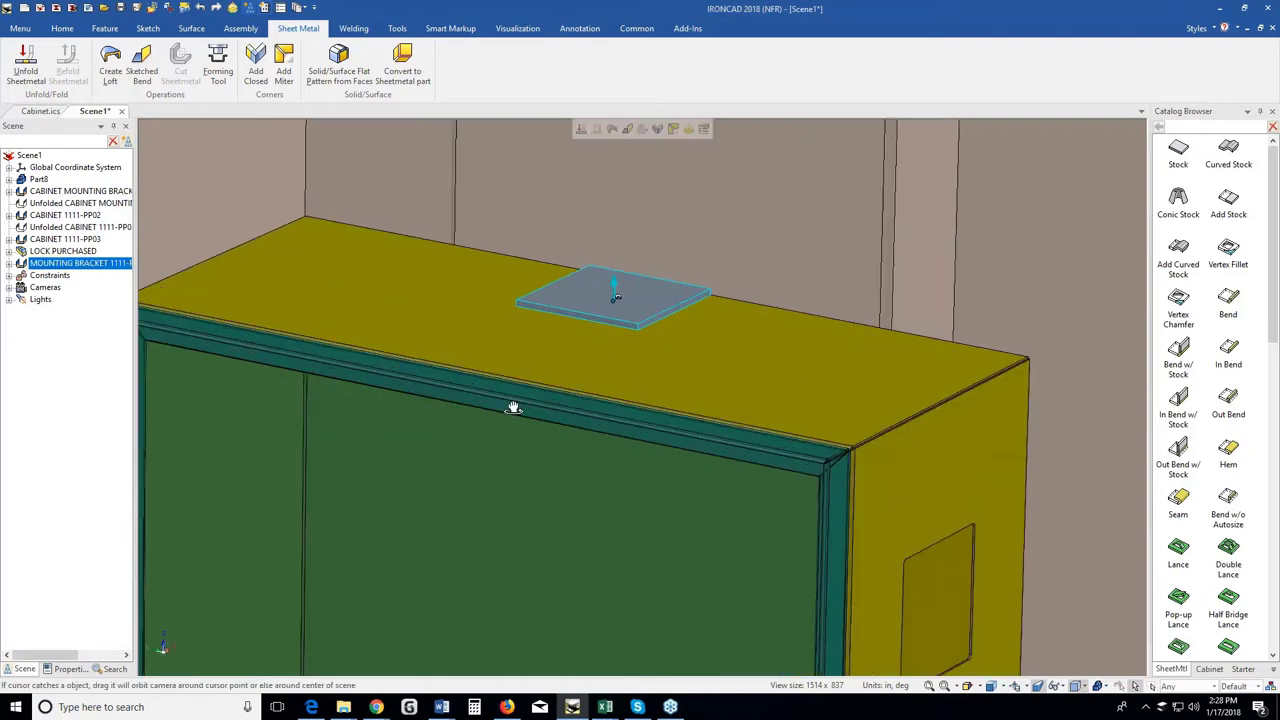
middle_click_drag(513, 407, 514, 404)
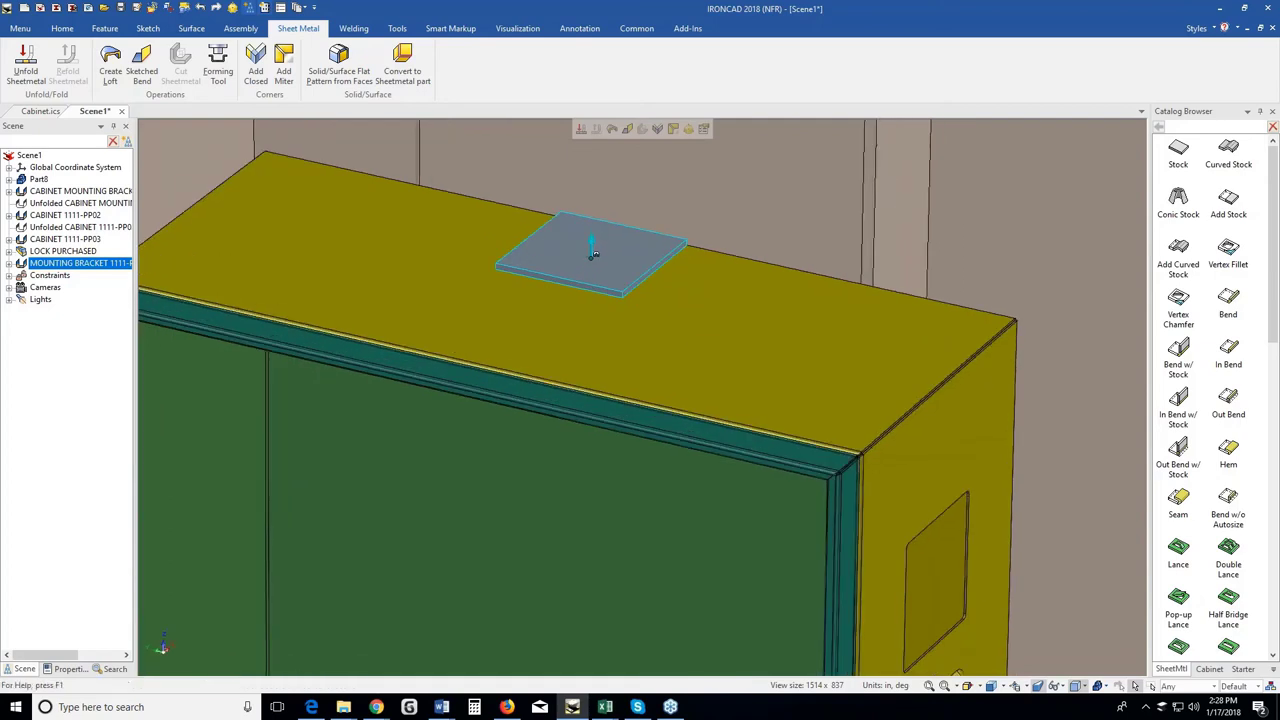
scroll(569, 294, "down", 1)
left_click(569, 294)
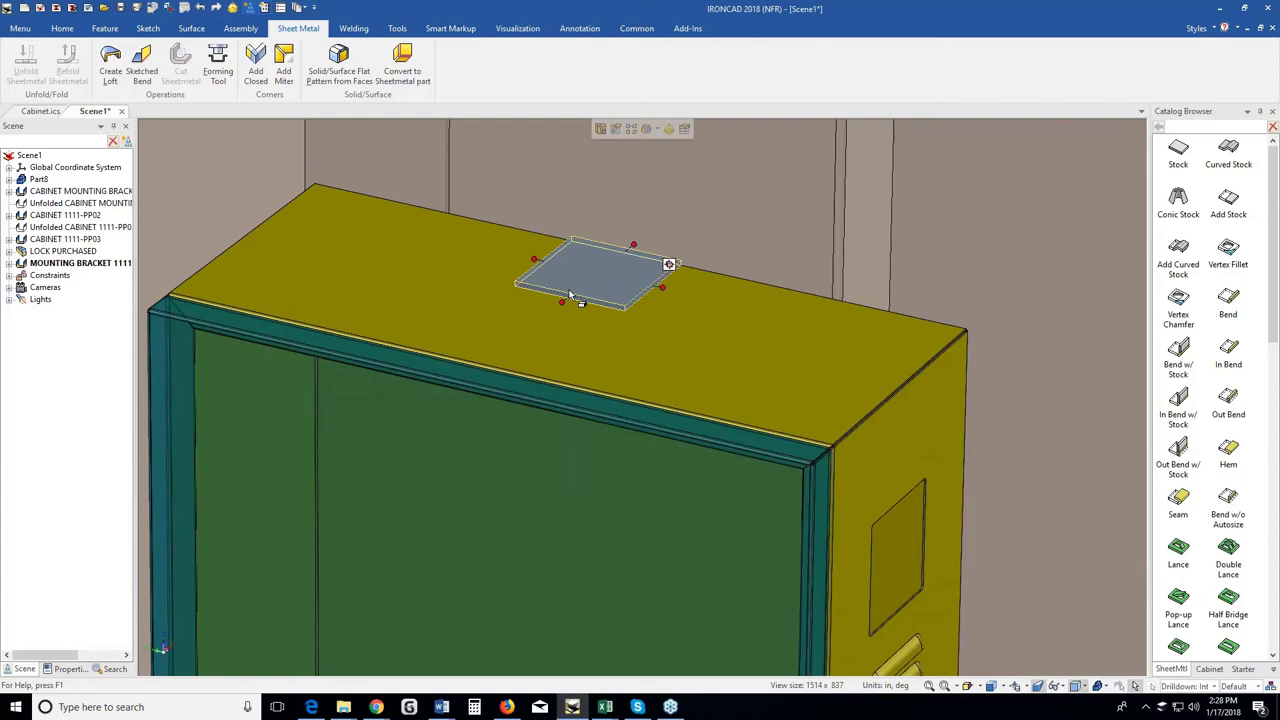
middle_click_drag(516, 352, 600, 250)
scroll(600, 250, "up", 2)
scroll(643, 329, "up", 1)
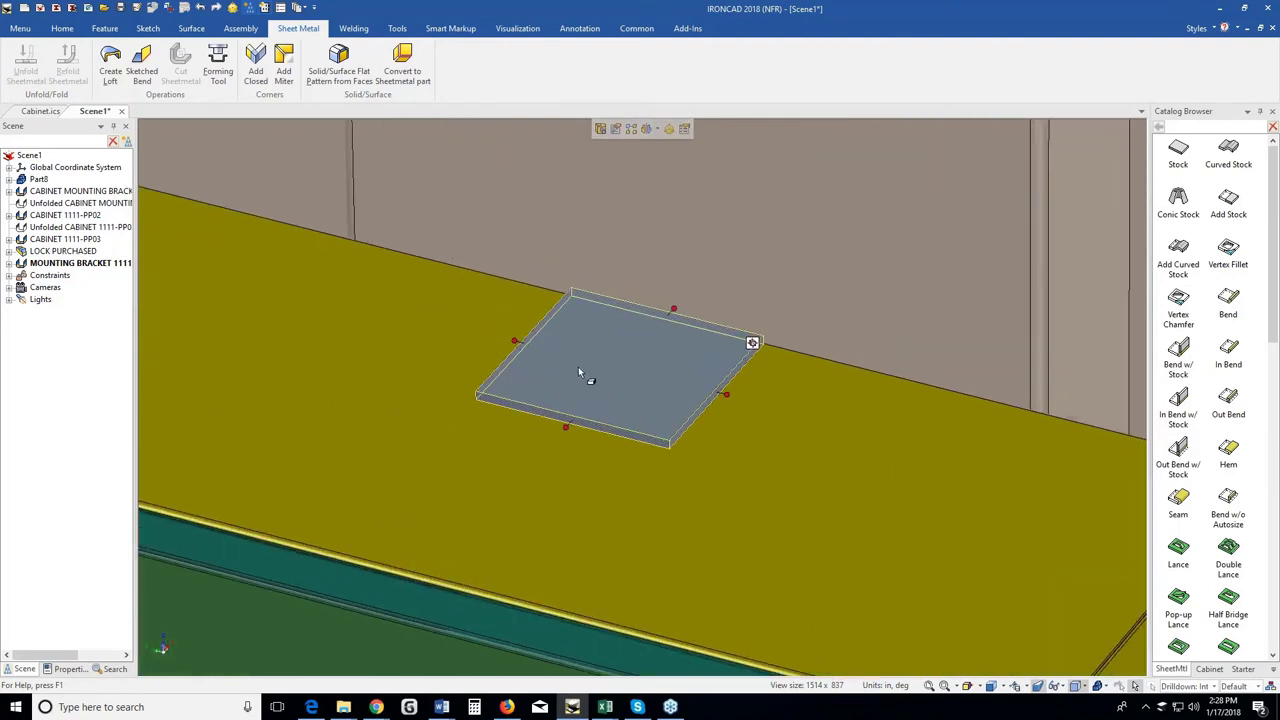
Try the stock's shape handles on a side edge, and reselect the stock with its sizing handles.
left_click(754, 344)
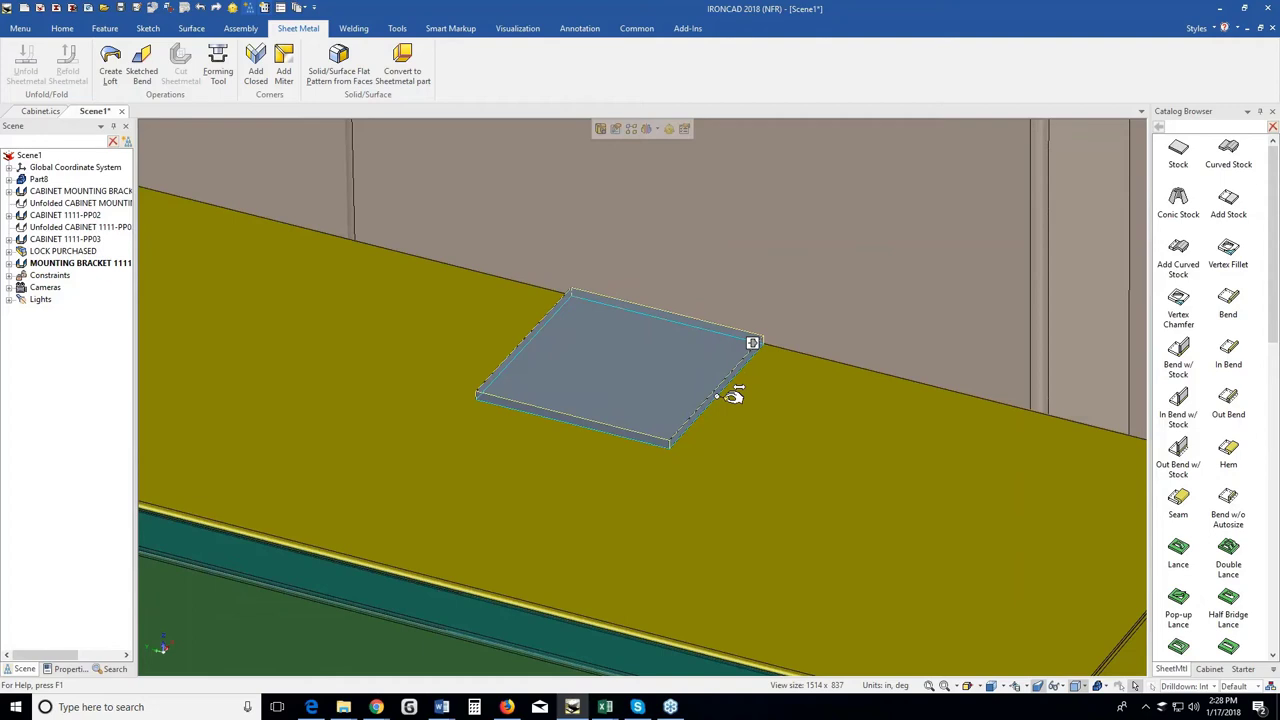
left_click(752, 352)
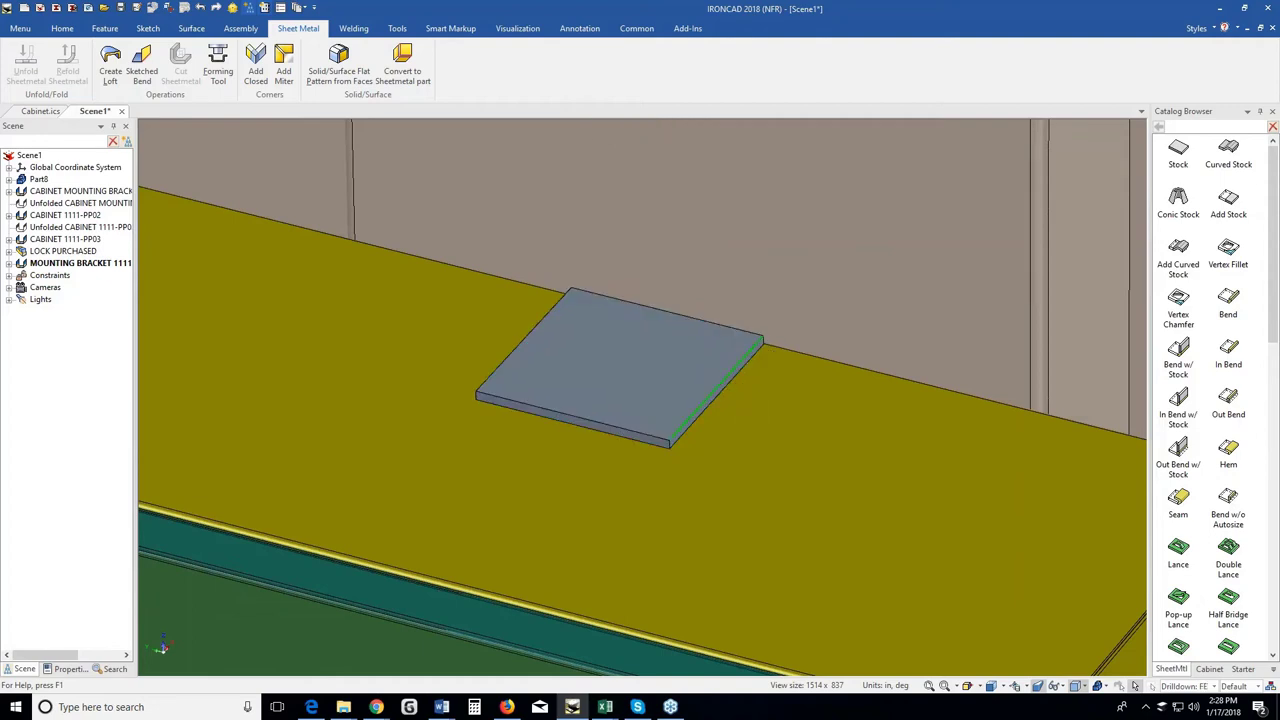
left_click(620, 365)
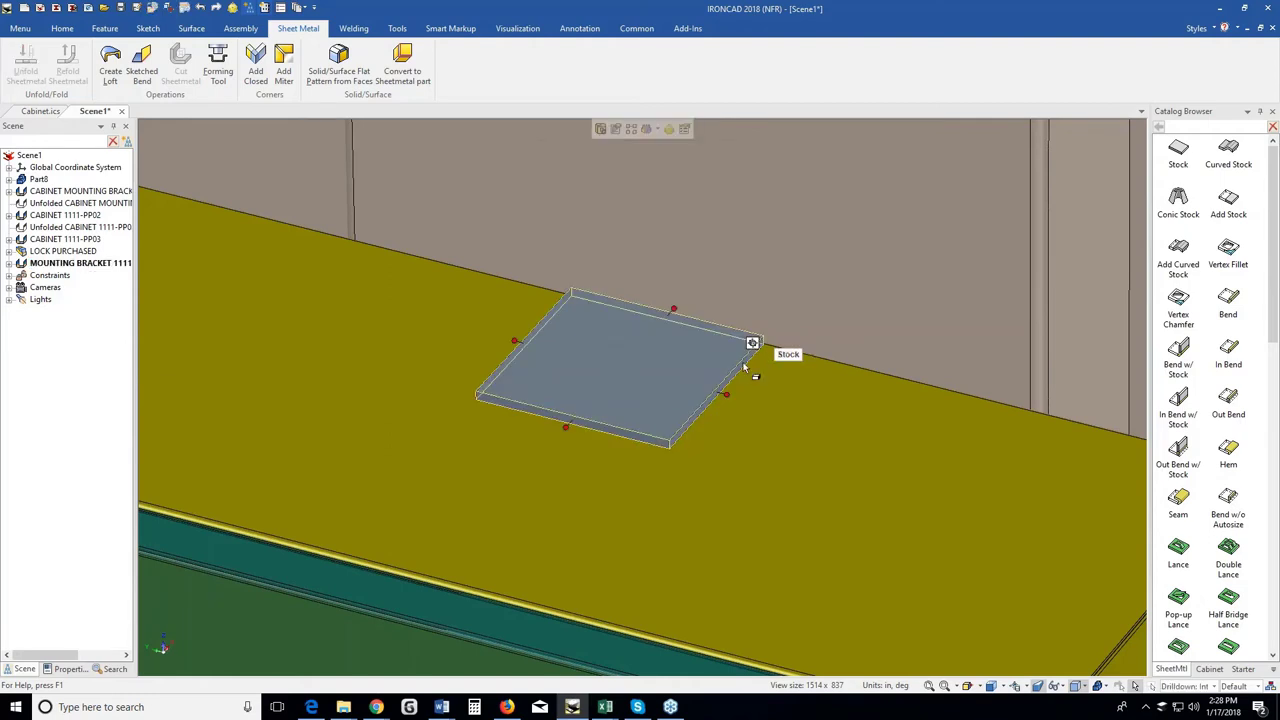
left_click(622, 386)
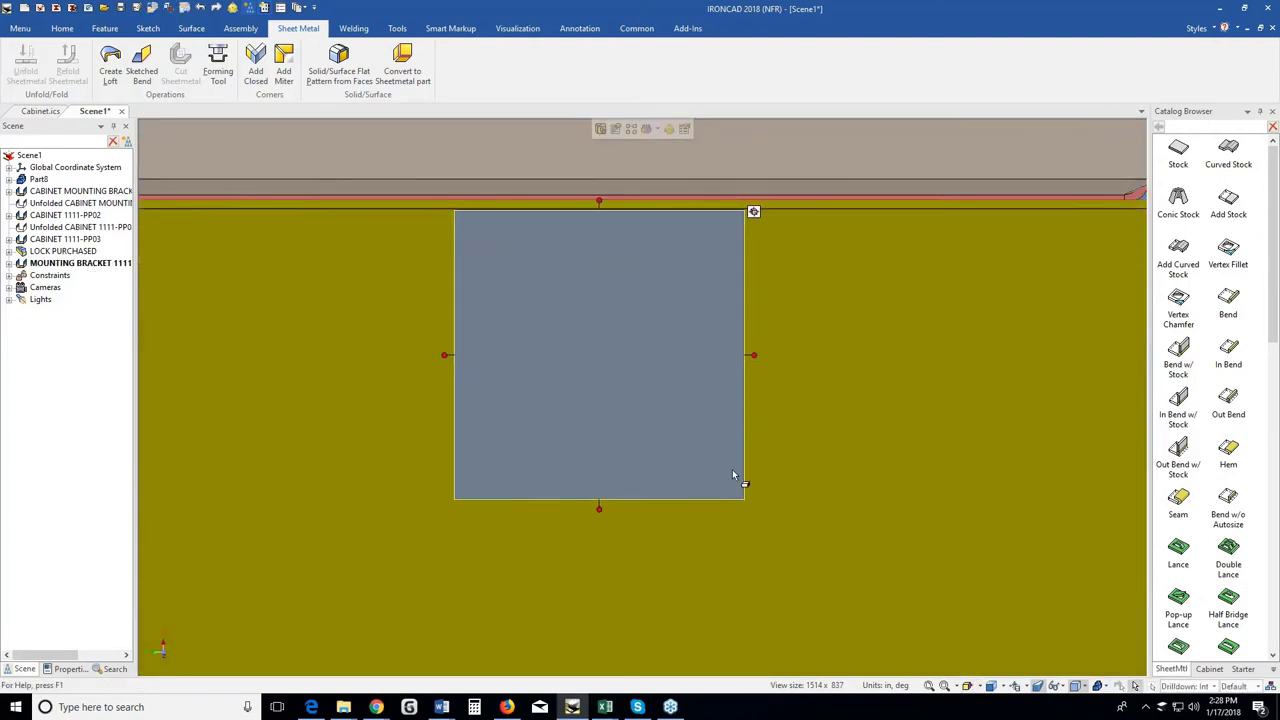
Try moving one front corner of the mounting bracket's cross-section inward, and undo the reshaping.
right_click(732, 366)
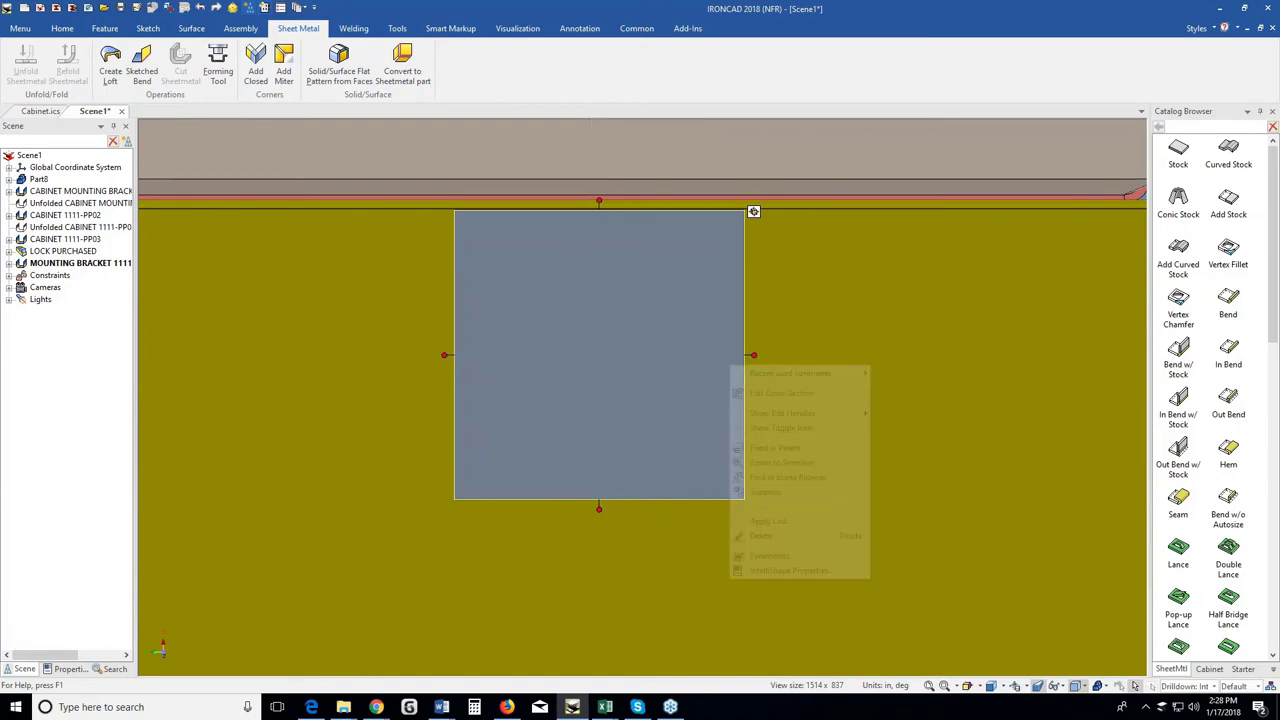
left_click(776, 393)
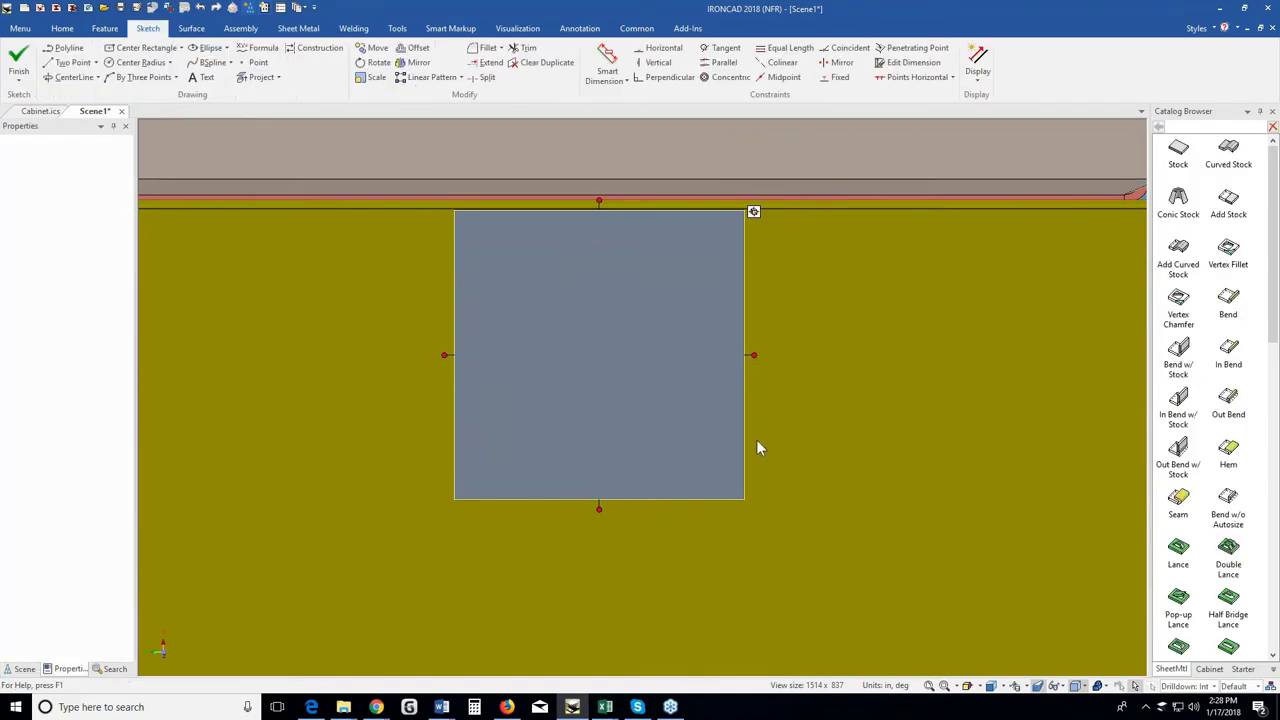
left_click_drag(745, 496, 698, 446)
left_click(17, 62)
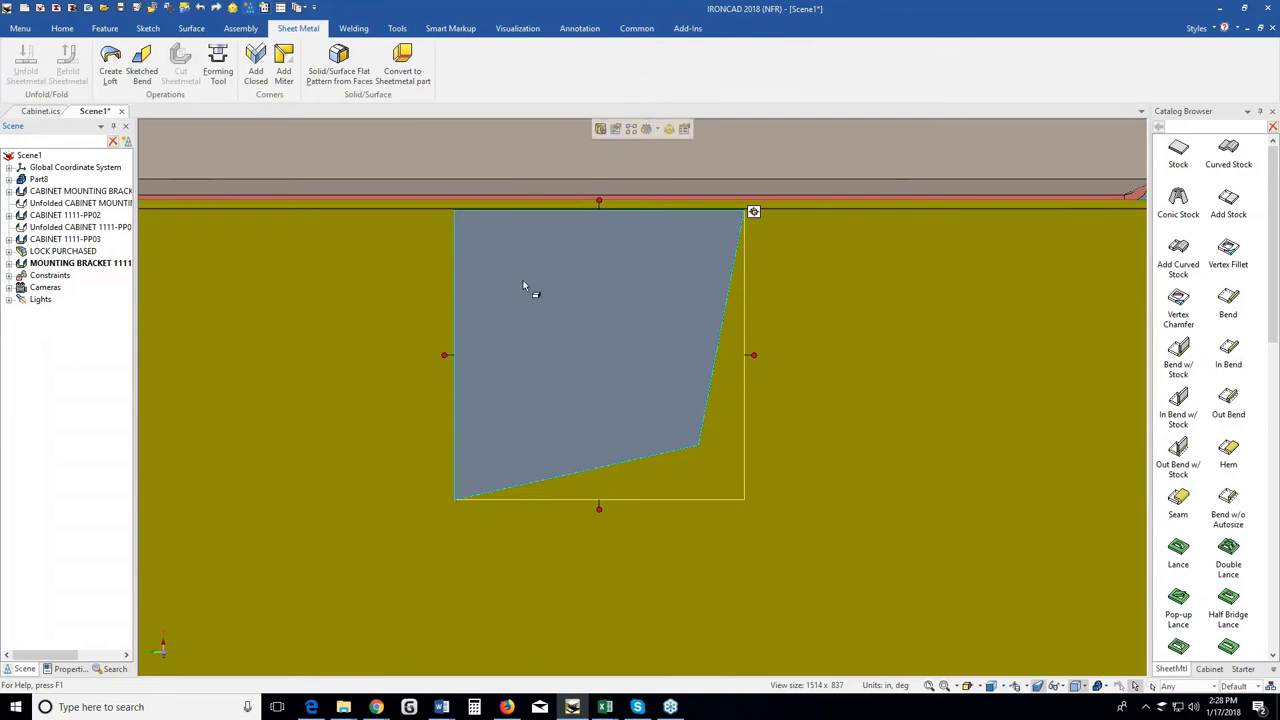
key("ctrl+z")
Switch the stock to its shape handles and snap the bracket's rear edge to the mounting face behind the cabinet.
middle_click_drag(554, 320, 540, 346)
left_click(606, 363)
left_click(557, 379)
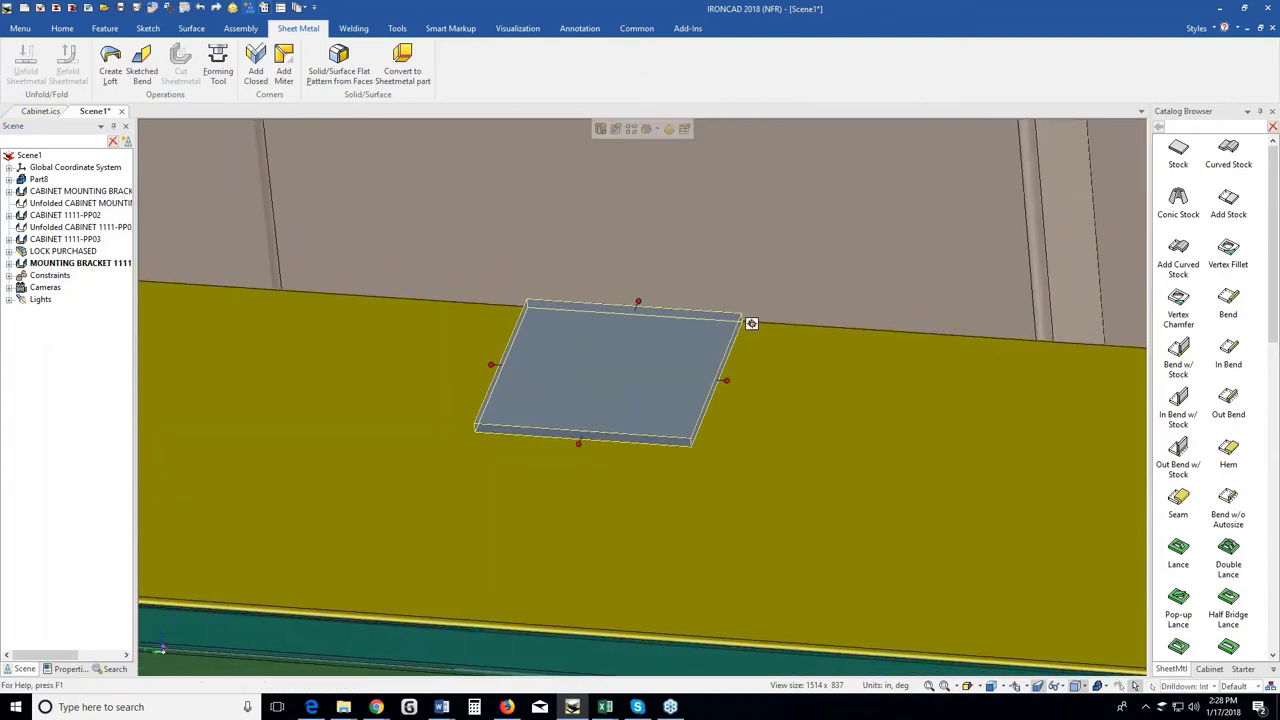
left_click(524, 373)
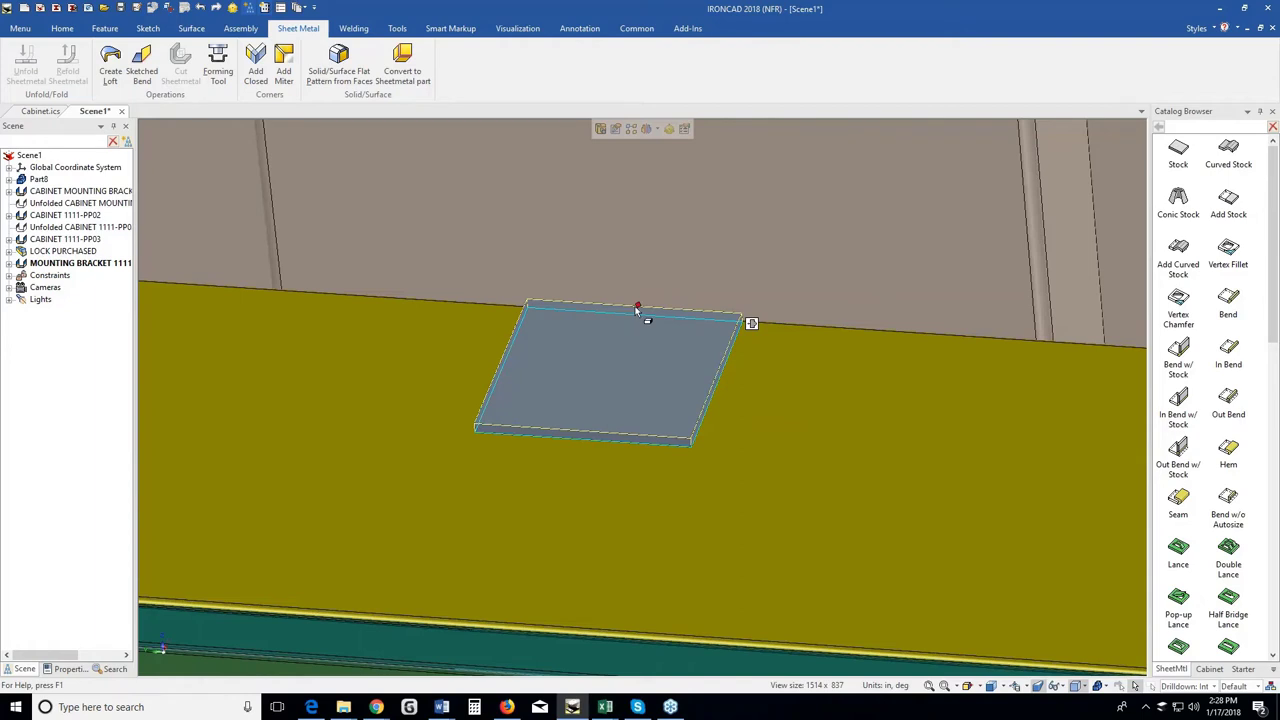
left_click_drag(638, 305, 640, 302, "shift")
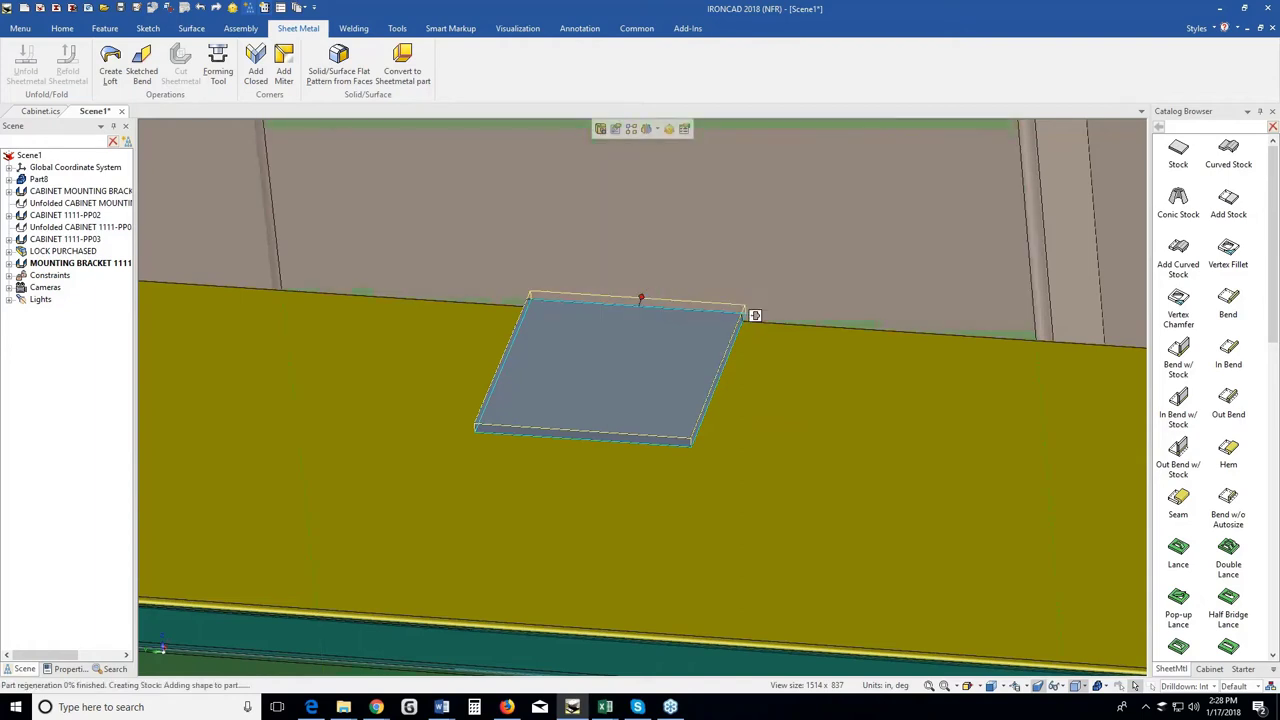
Set the bracket's left edge 3 in from a point on the left vertical edge of the structure behind the cabinet.
right_click(497, 369)
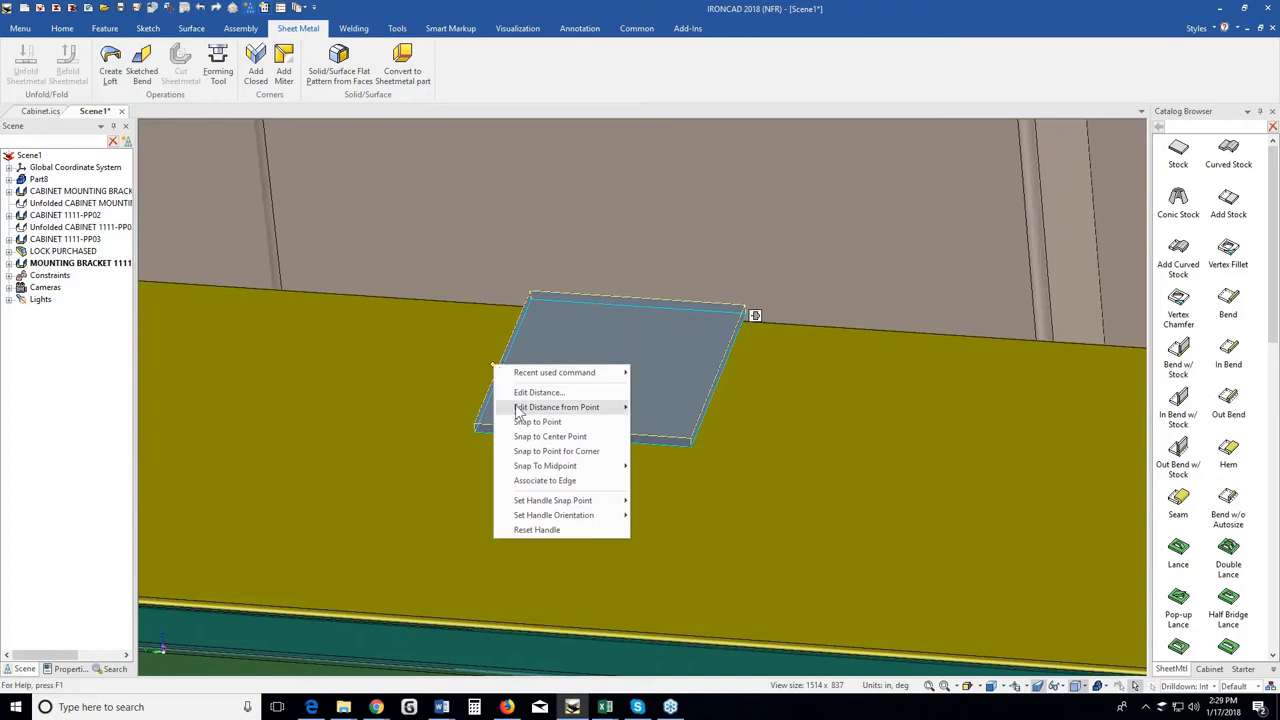
mouse_move(517, 407)
left_click(660, 407)
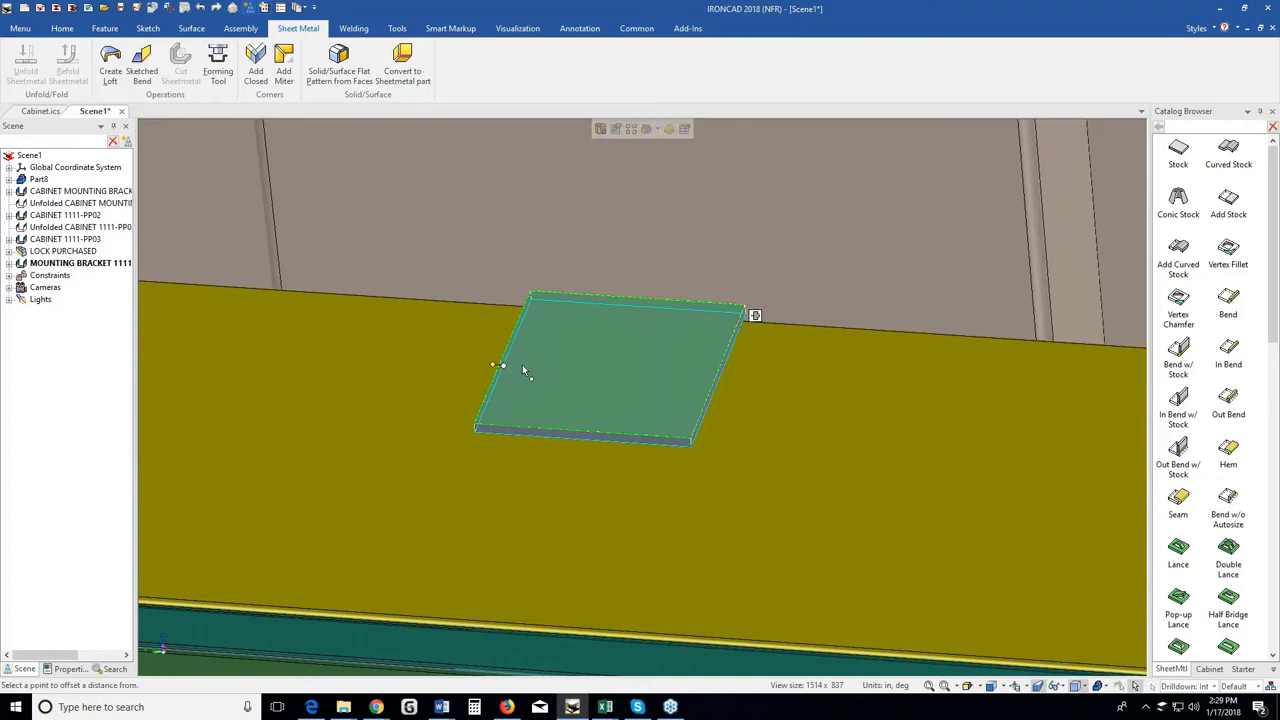
left_click(279, 267)
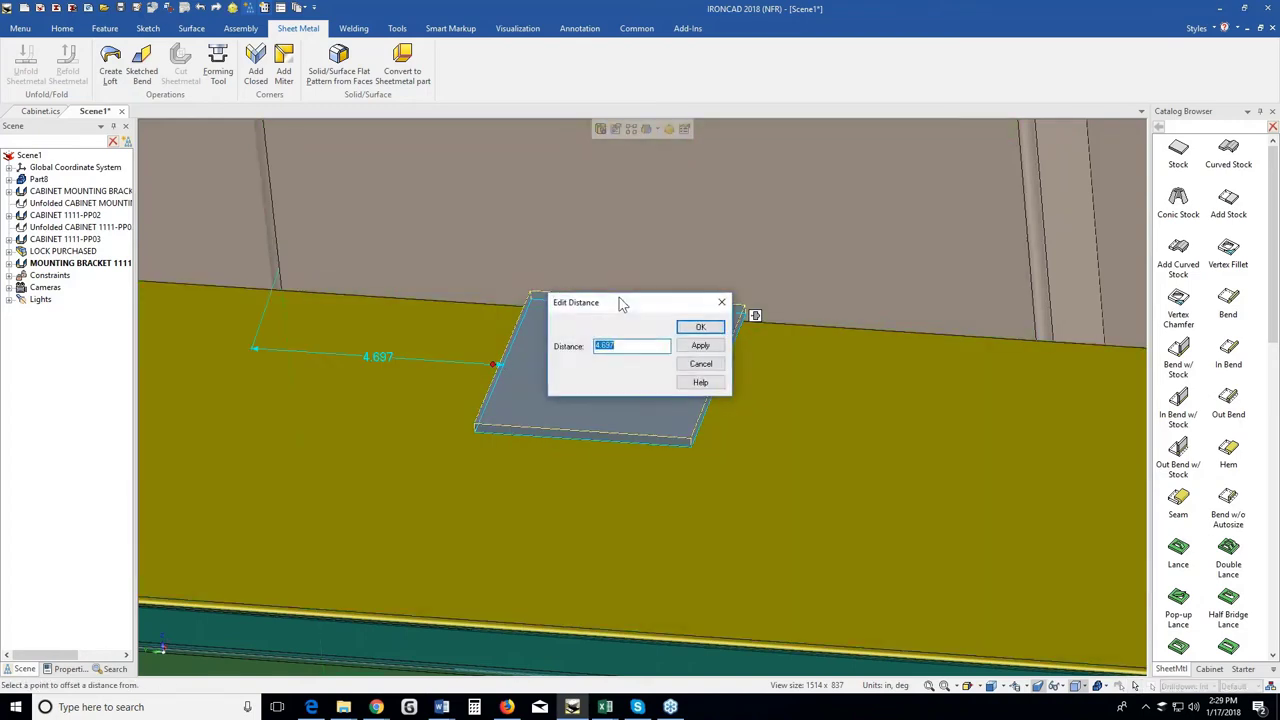
type("3")
key("Return")
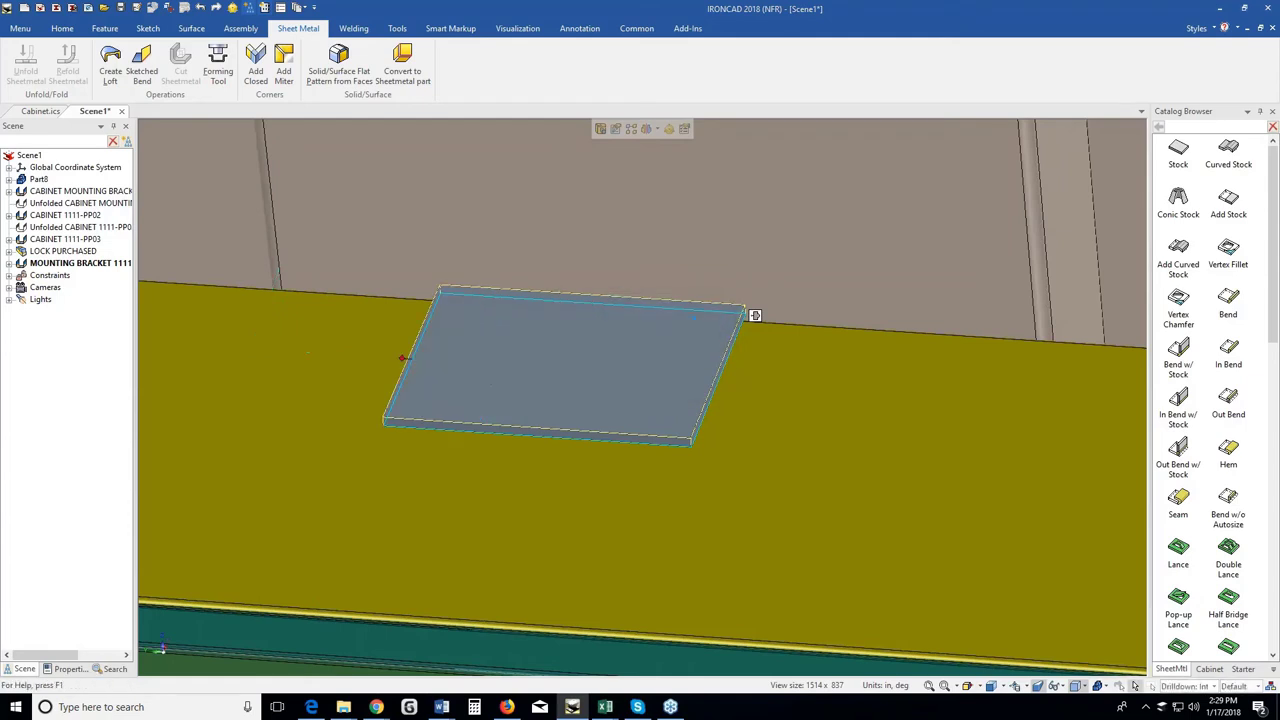
Set the mounting bracket's overall length to 8 in from its right side.
left_click(728, 376)
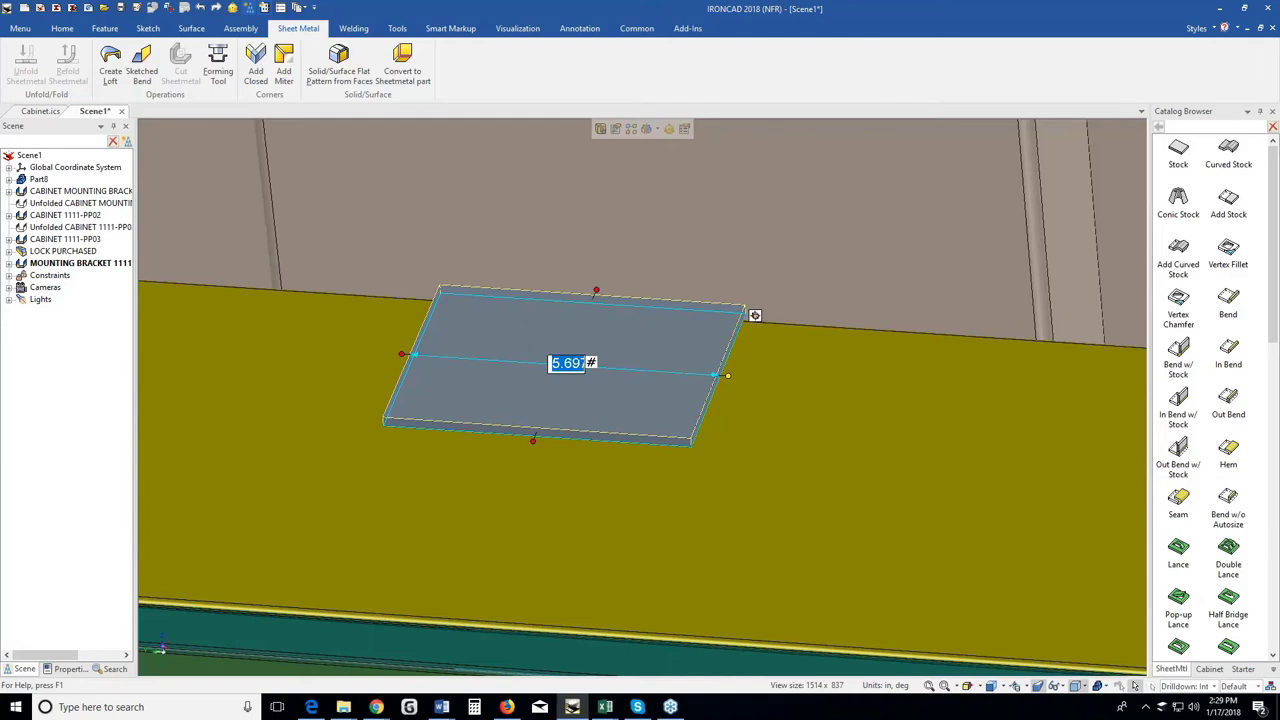
type("8")
key("Return")
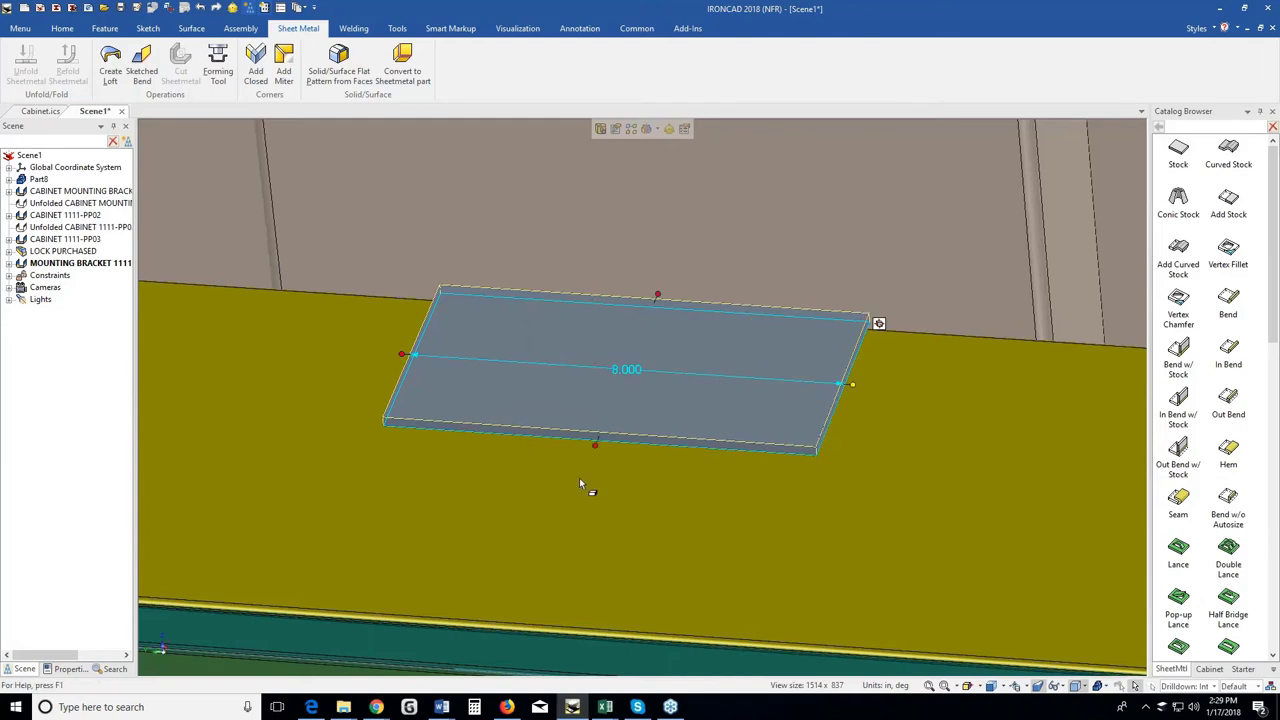
Set the mounting bracket's front-to-back depth to 3 in from its front side.
left_click(597, 446)
type("3")
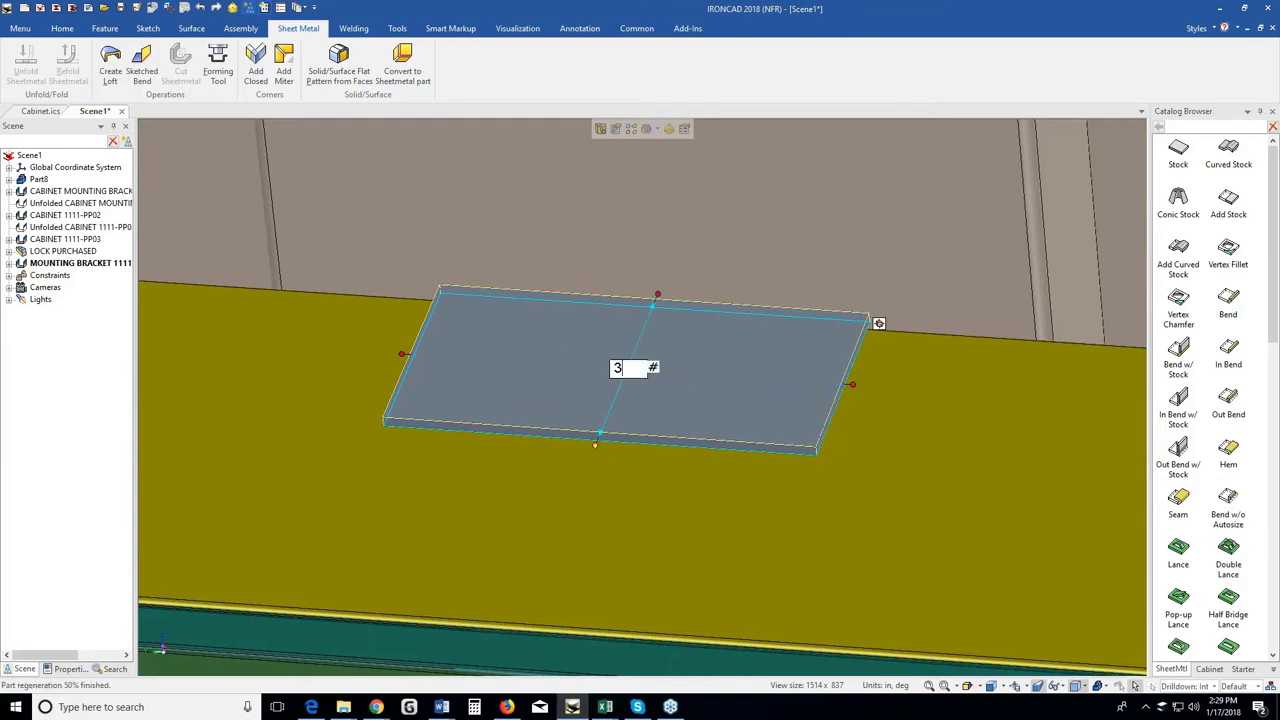
key("Return")
Add an In Bend along the bracket's rear top edge and set its bend stock length to 2 in.
scroll(640, 452, "down", 5)
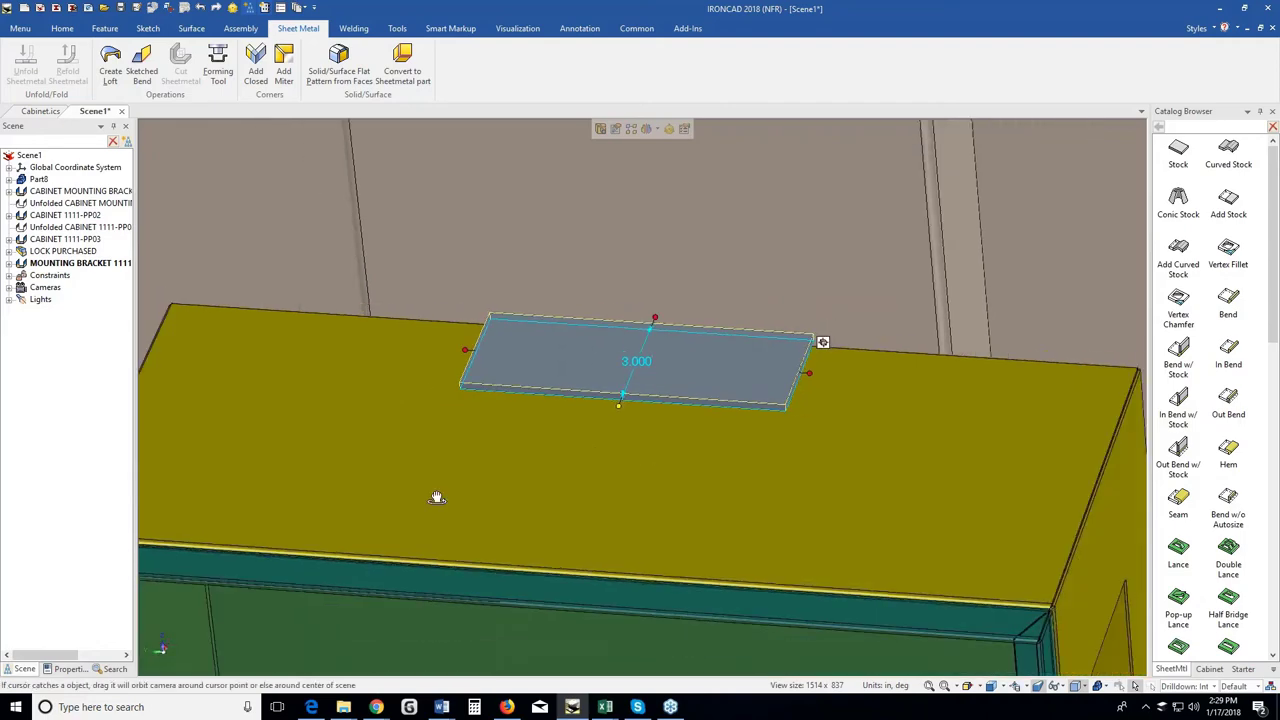
scroll(790, 432, "up", 3)
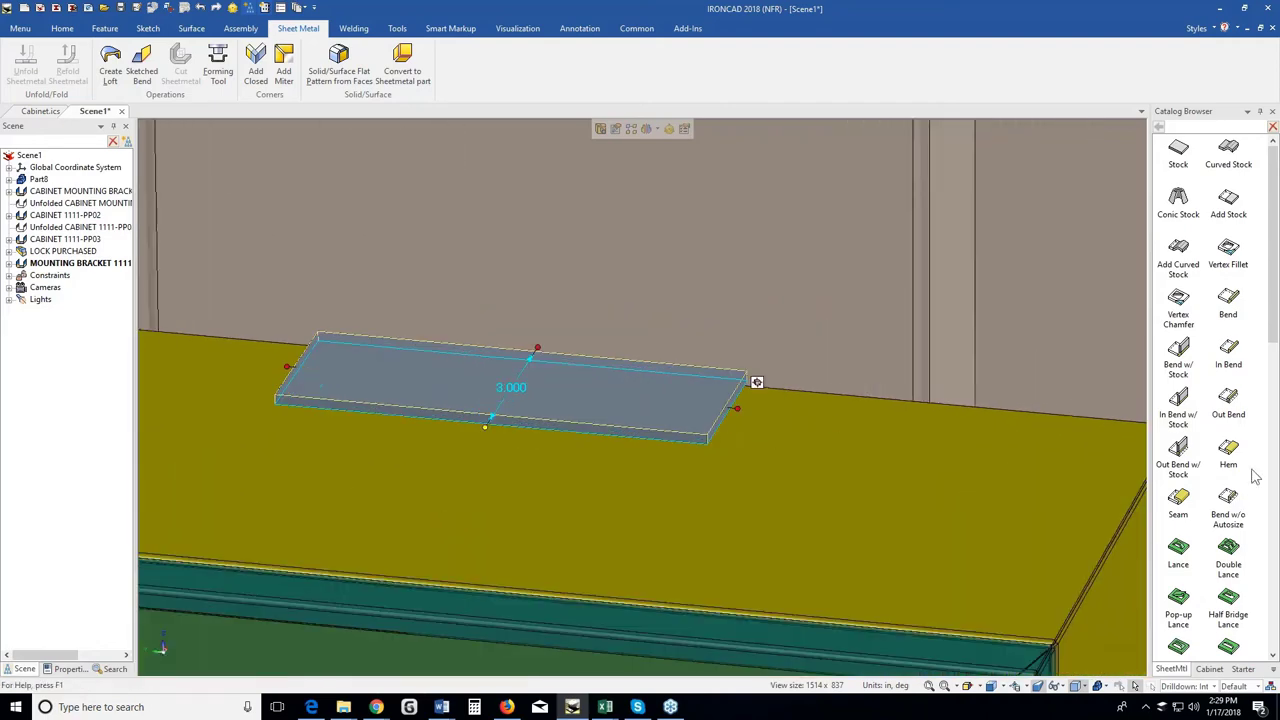
left_click_drag(1228, 350, 737, 374)
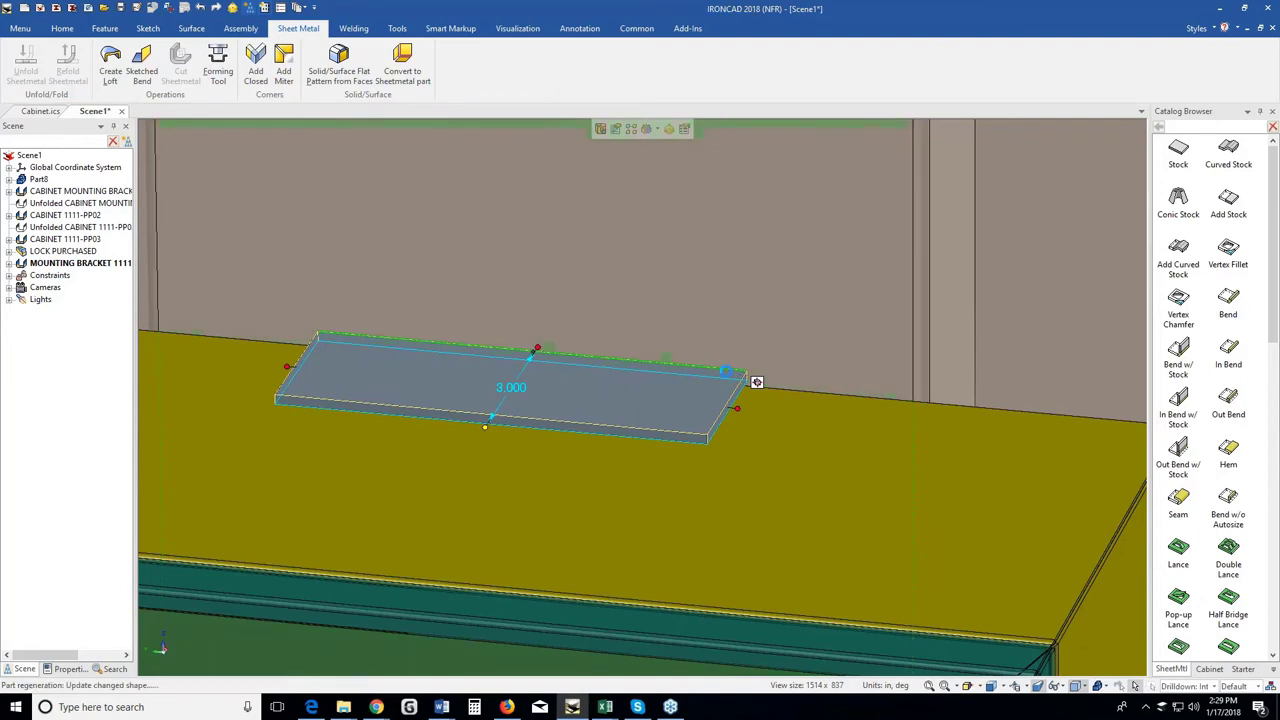
left_click(530, 320)
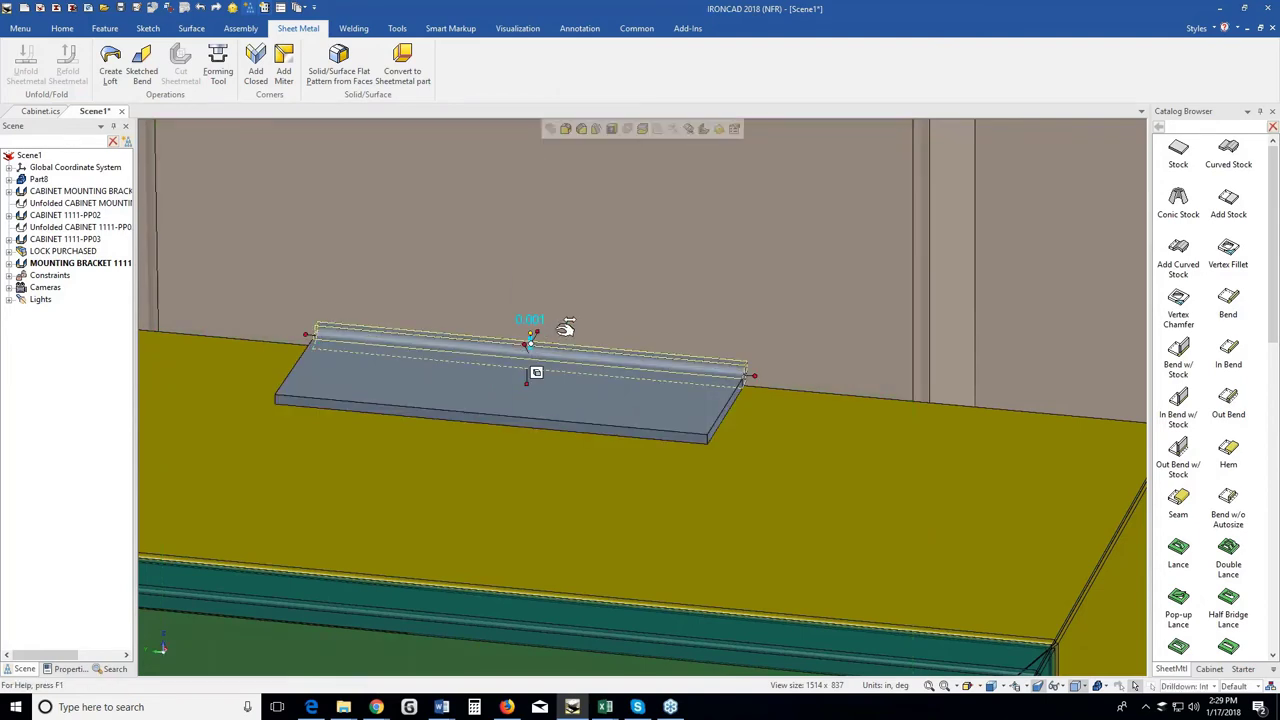
left_click_drag(650, 305, 585, 304)
type("2")
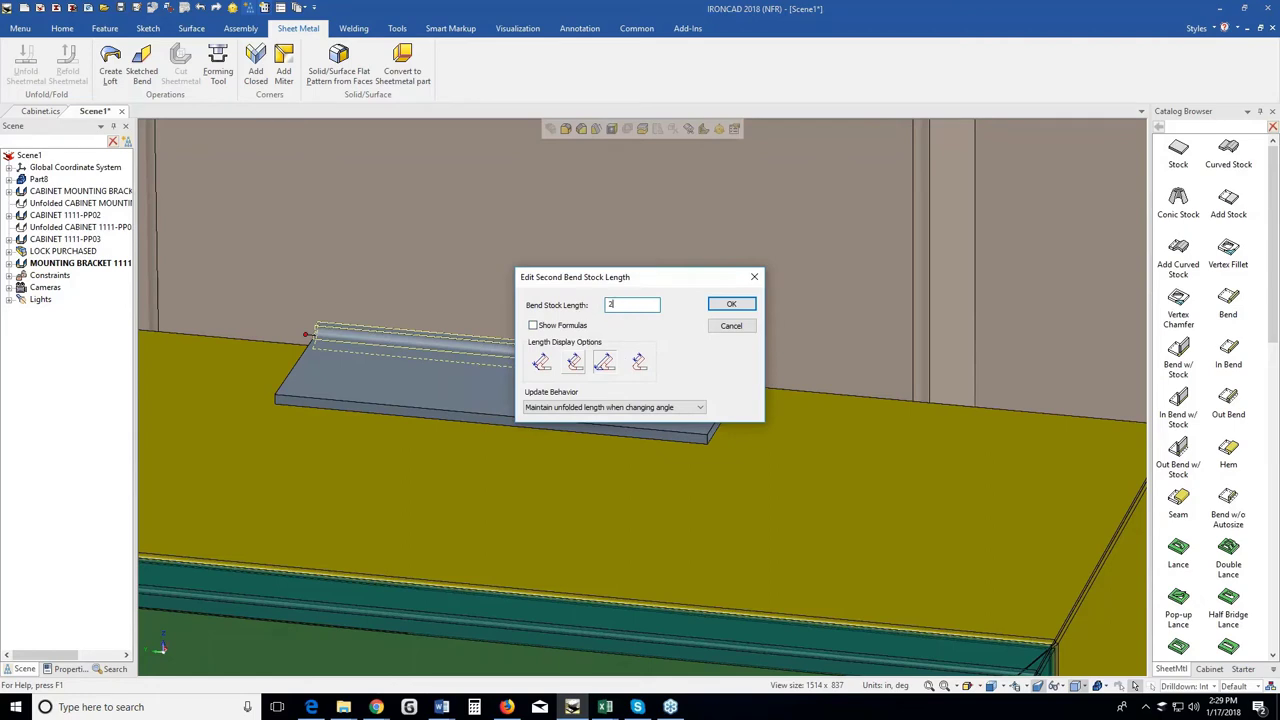
key("Return")
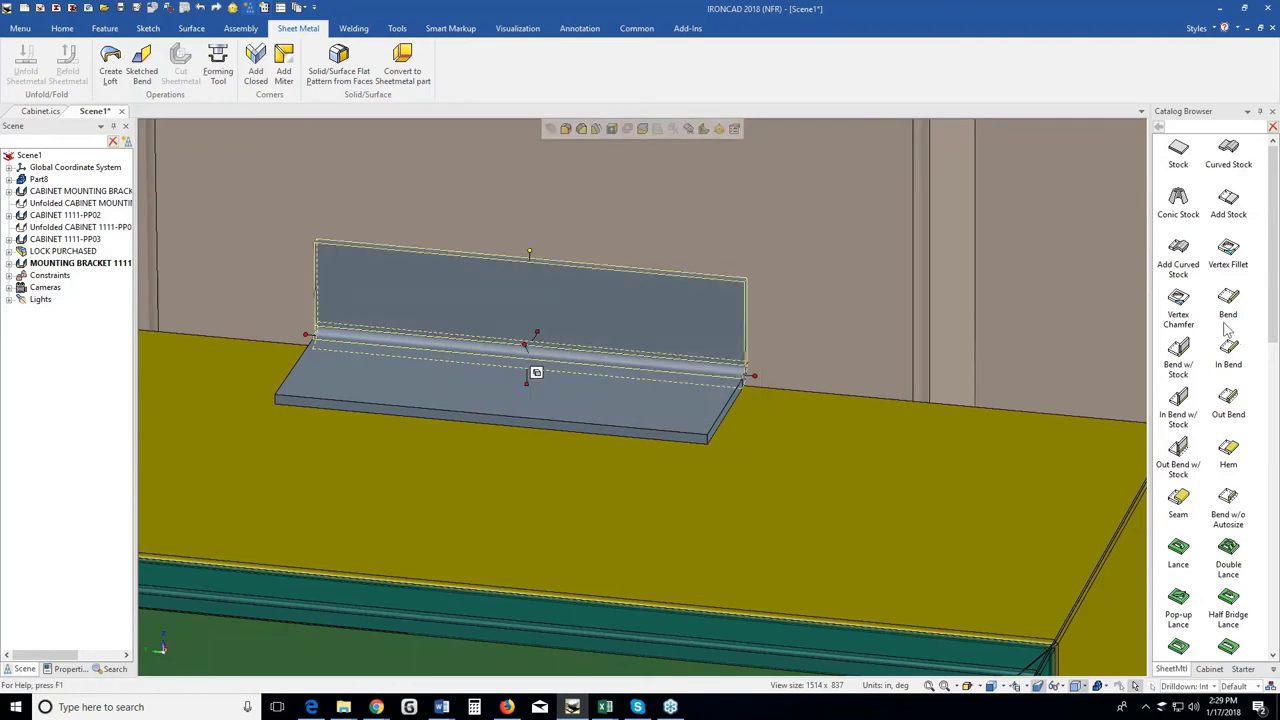
Add an Out Bend along each short side of the bracket's base, snapping both flange heights to the rear flange's top edge, about 1.625 in.
left_click_drag(1226, 403, 725, 412)
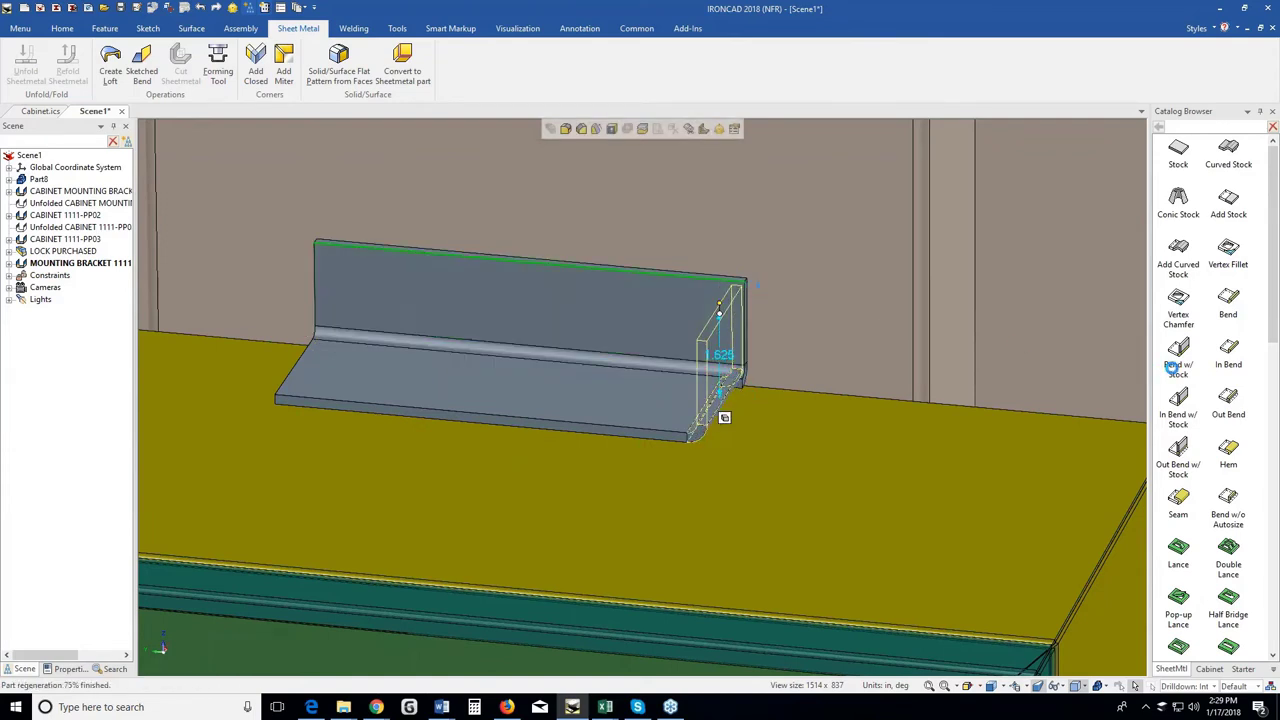
left_click_drag(1240, 400, 282, 378)
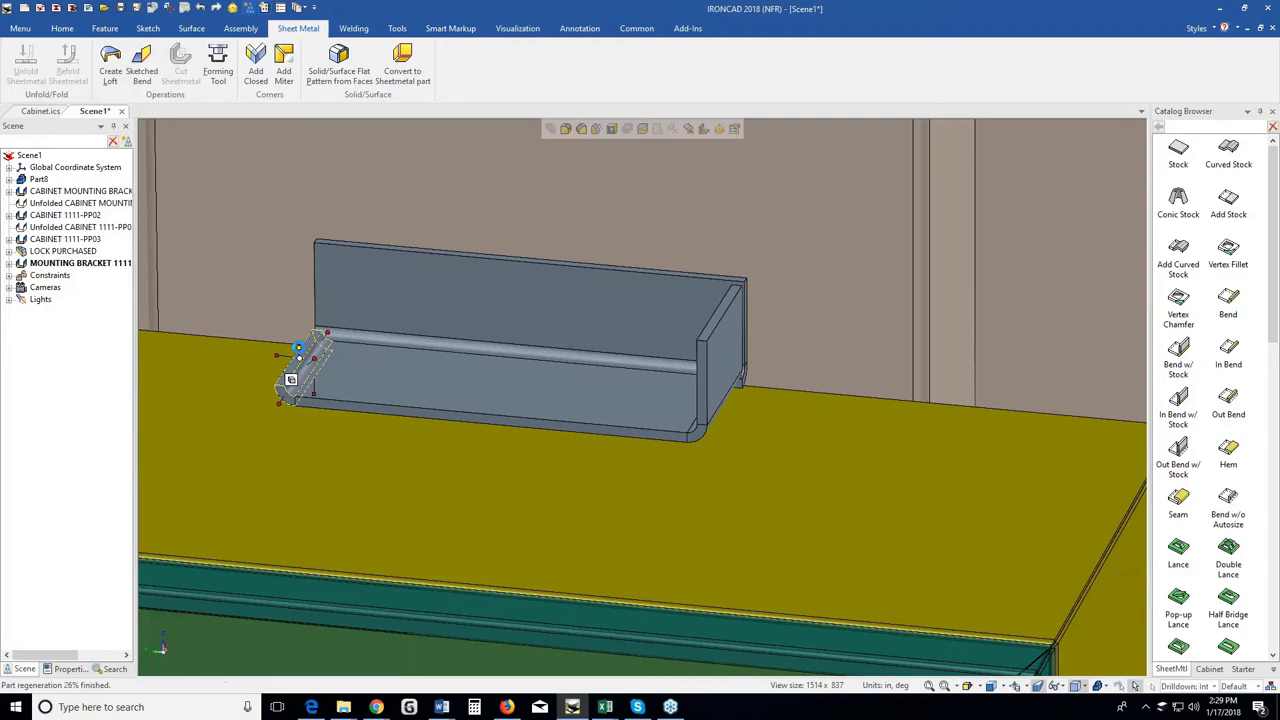
left_click_drag(299, 348, 297, 268)
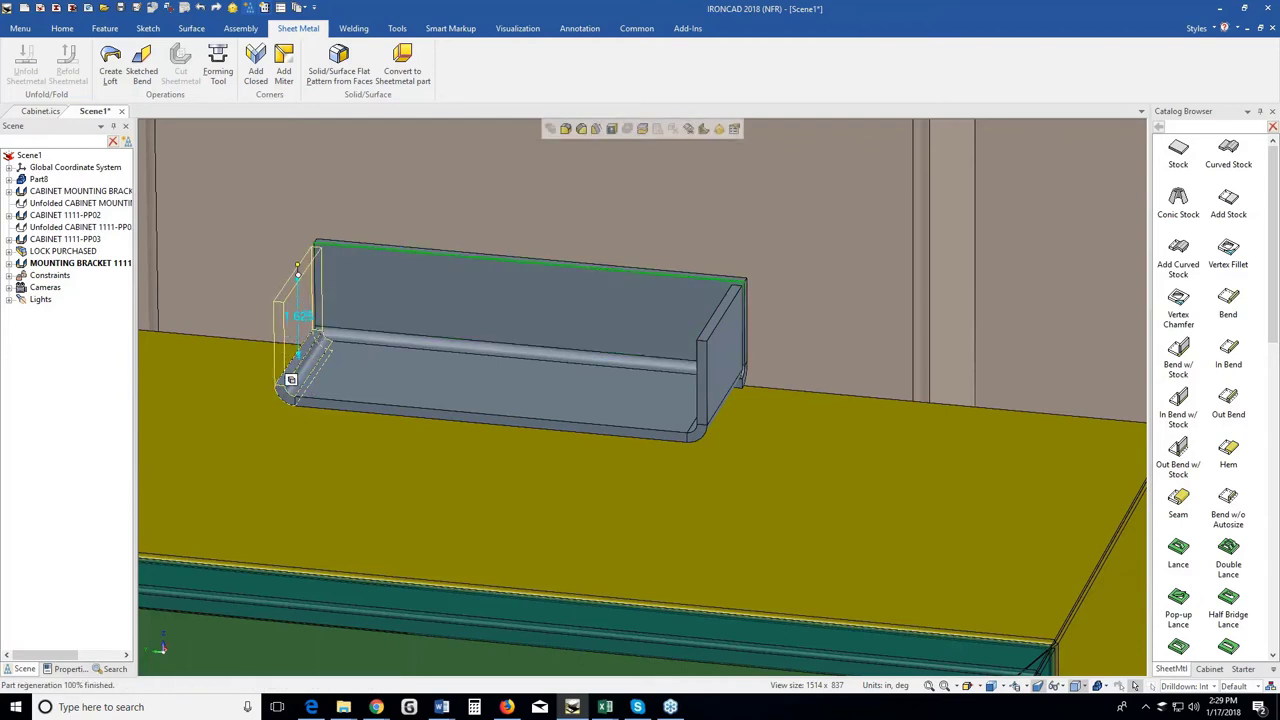
Close both rear corners with Butt closed corners and a 0.004 in gap, extending the rear flange and the right side flange.
middle_click_drag(546, 391, 707, 397)
scroll(707, 397, "up", 5)
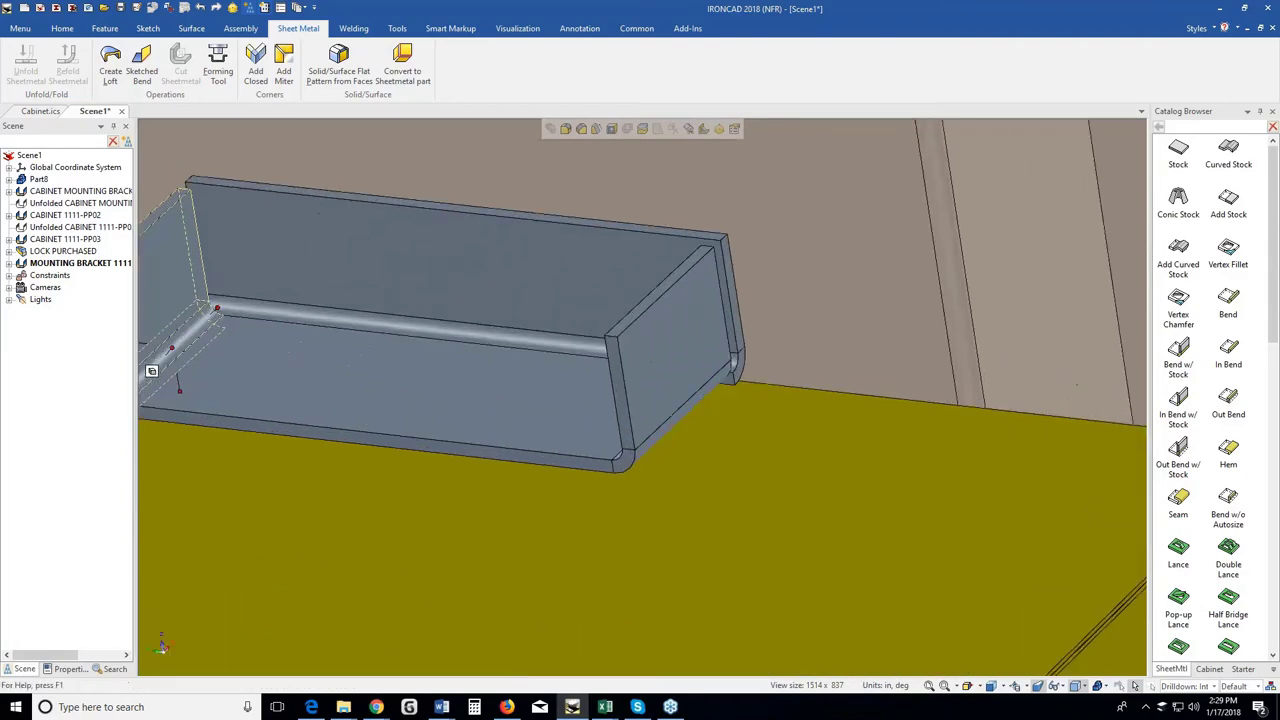
scroll(715, 371, "down", 3)
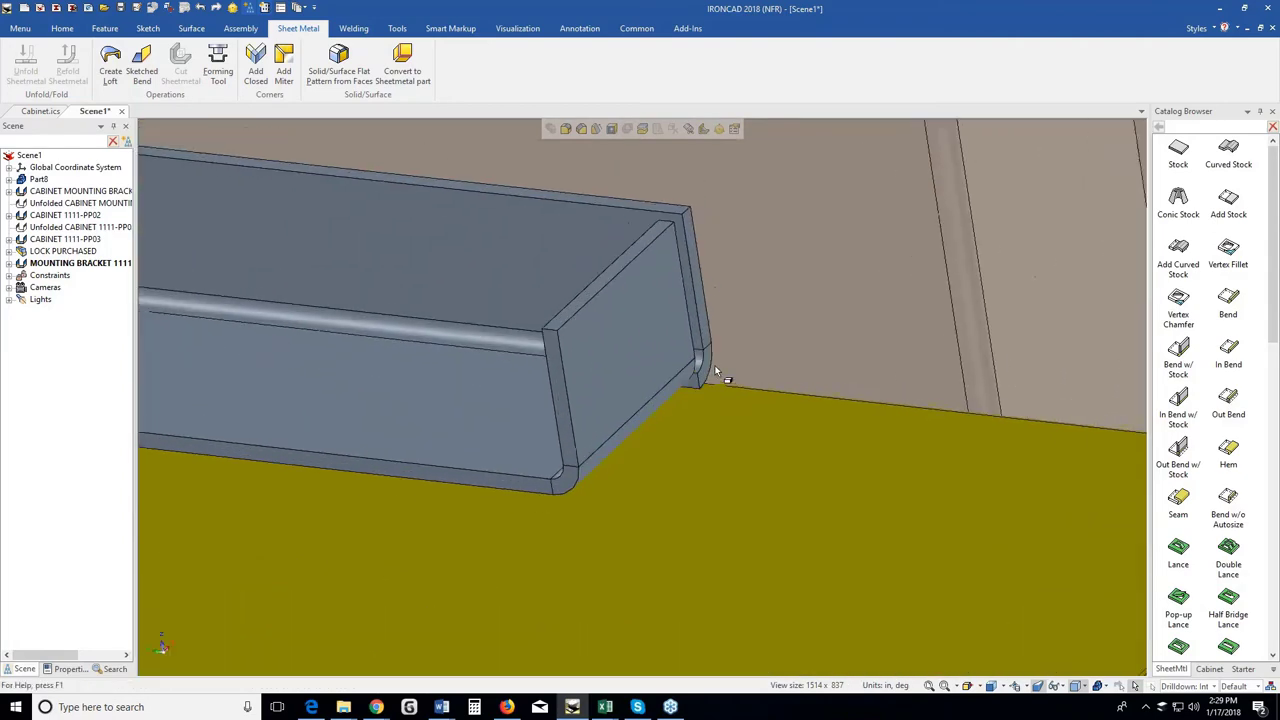
scroll(251, 335, "up", 4)
scroll(432, 354, "down", 4)
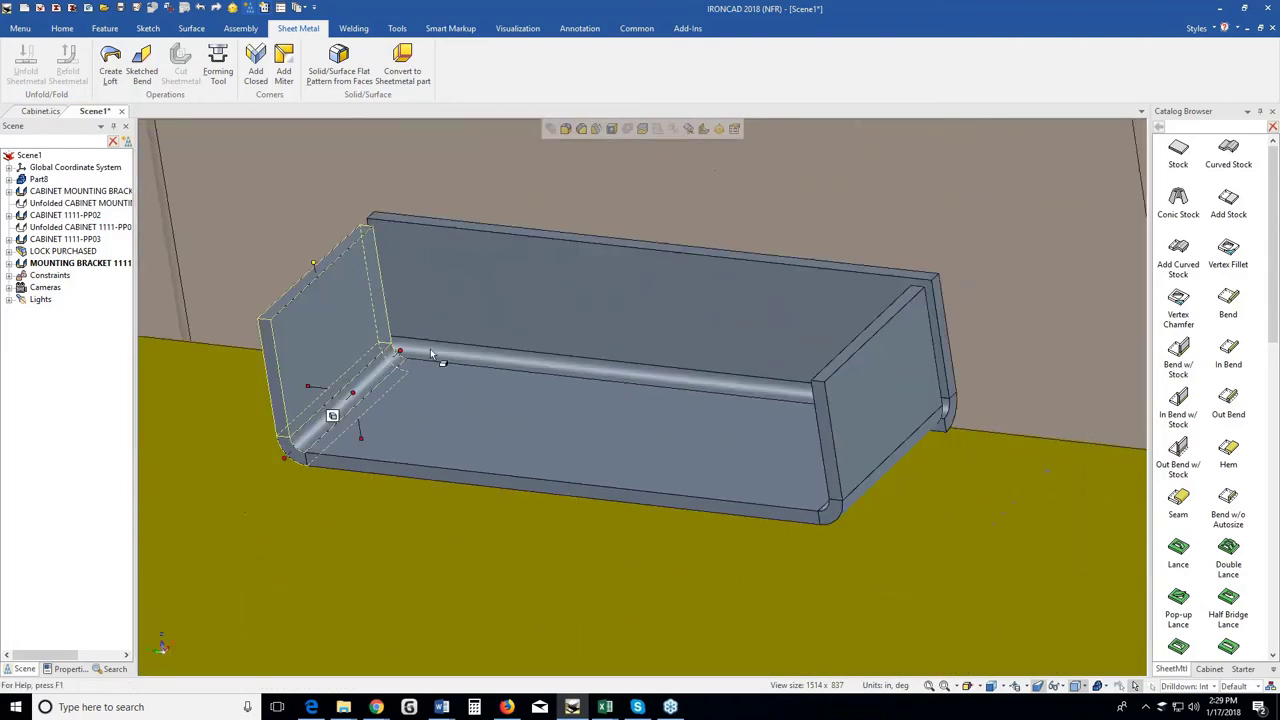
left_click(262, 64)
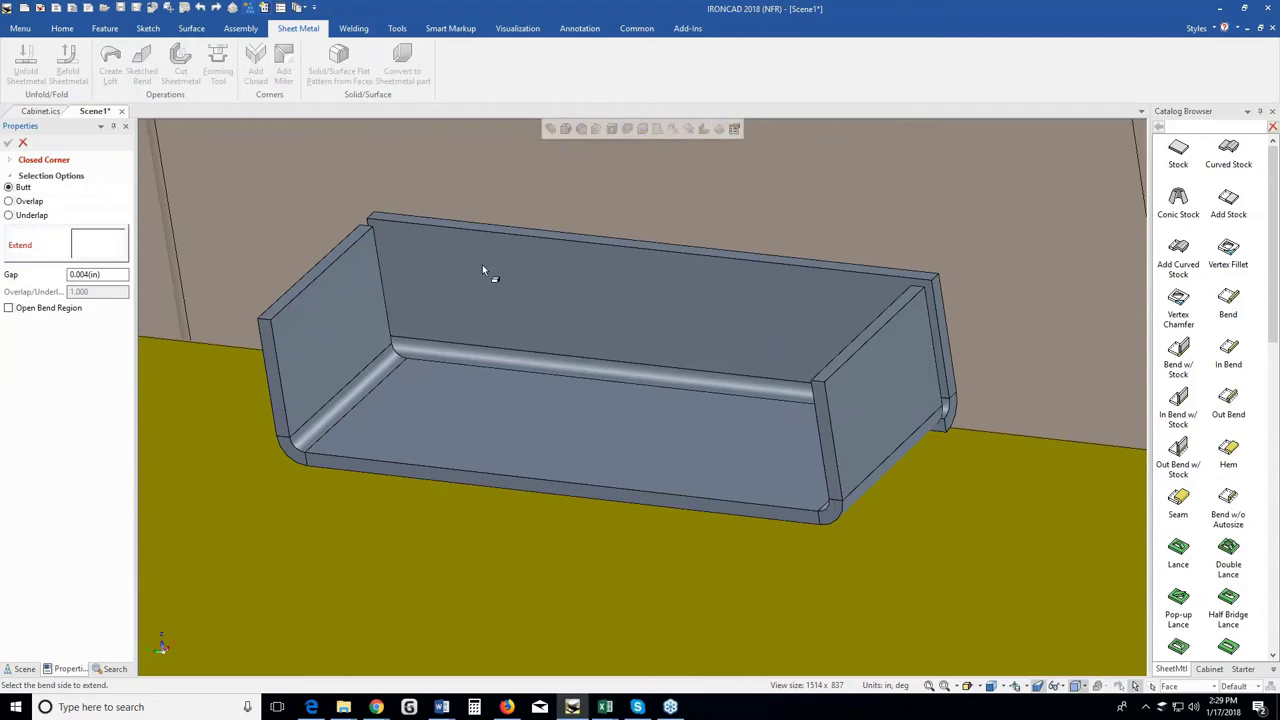
left_click(657, 308)
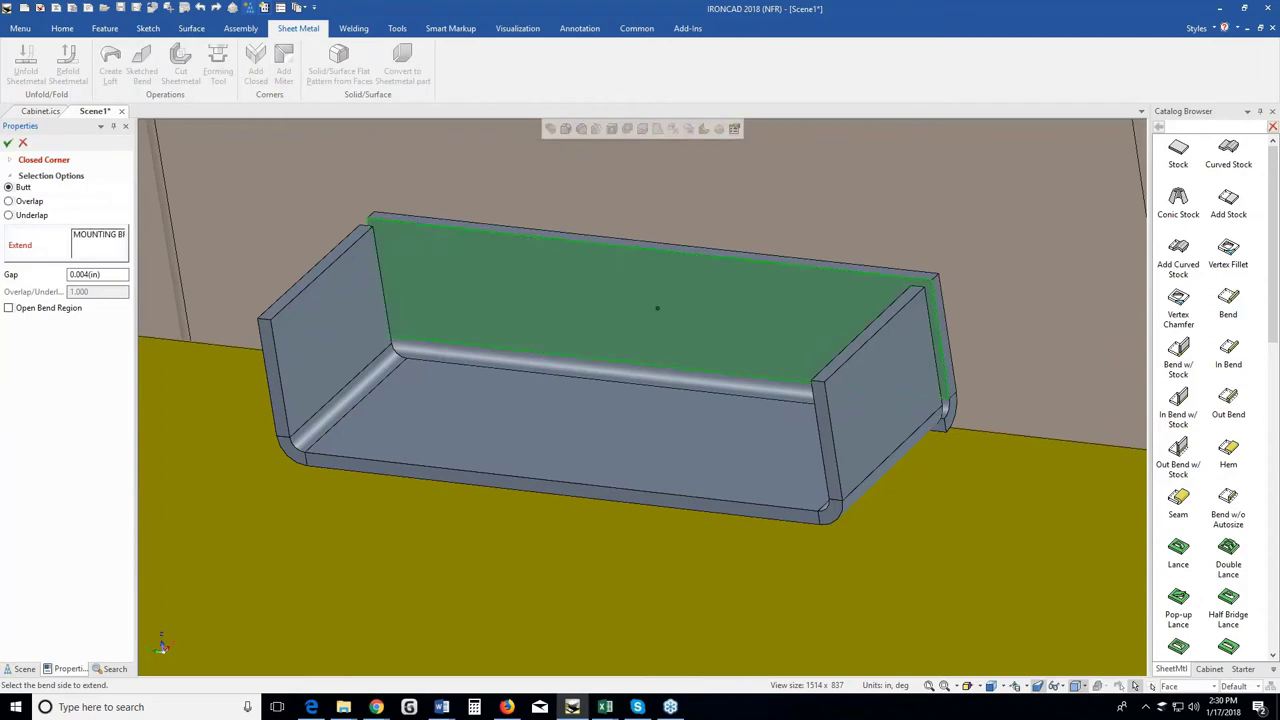
scroll(234, 217, "up", 3)
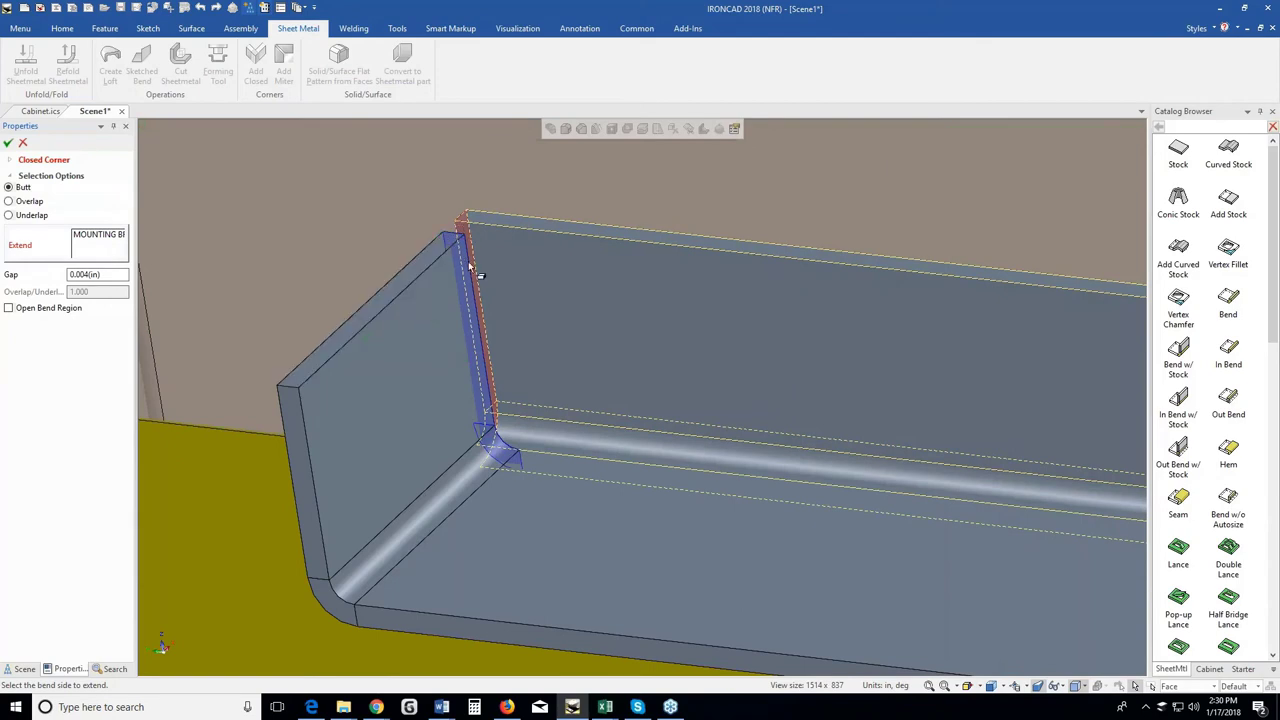
scroll(470, 265, "down", 5)
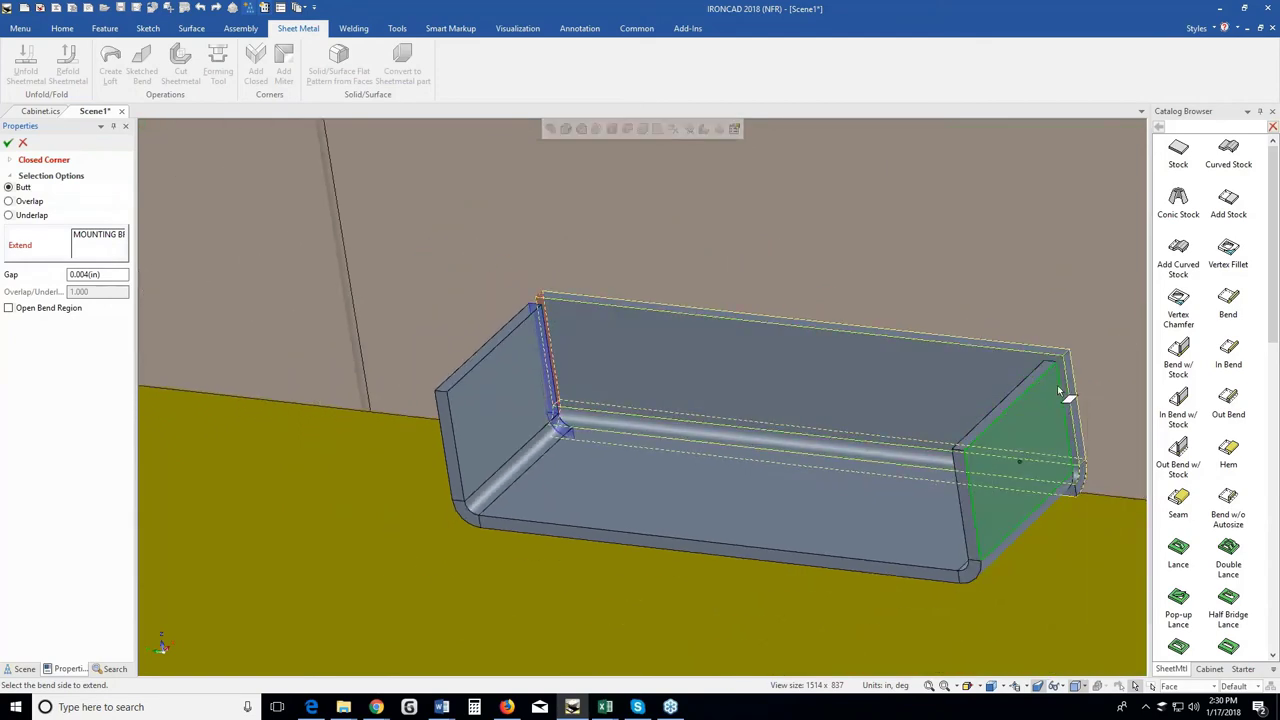
left_click(1051, 403)
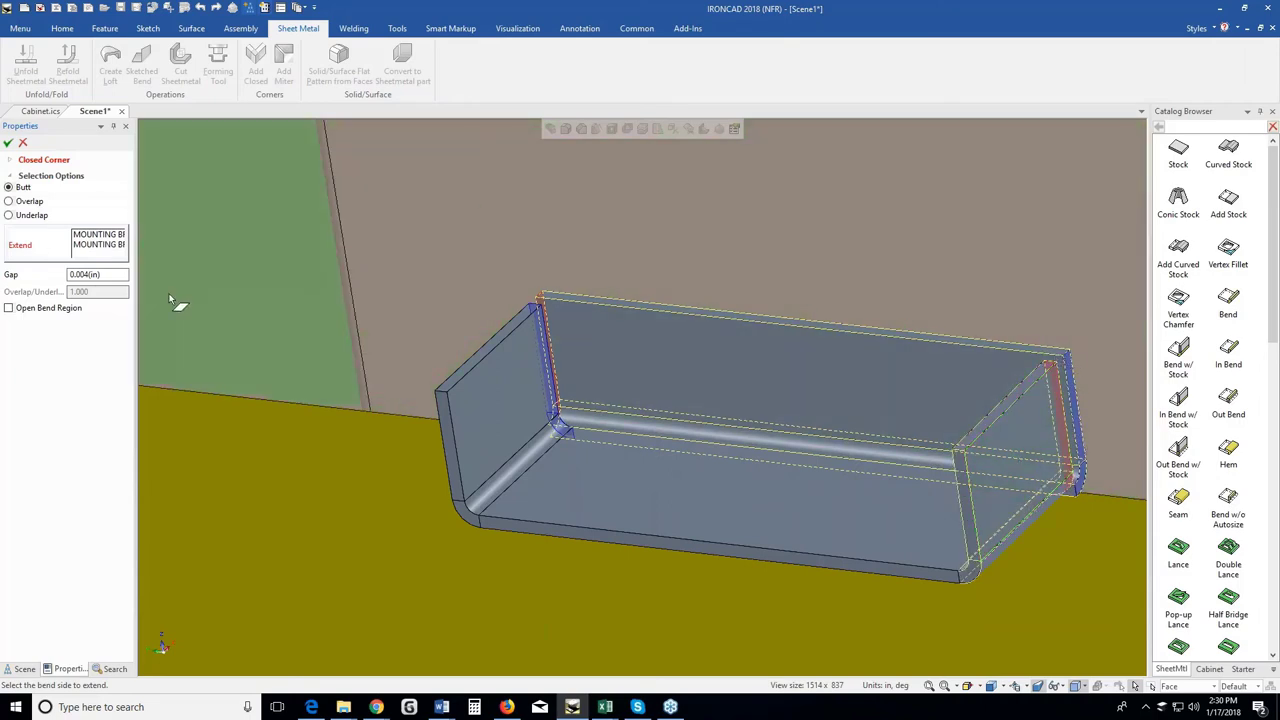
left_click(9, 144)
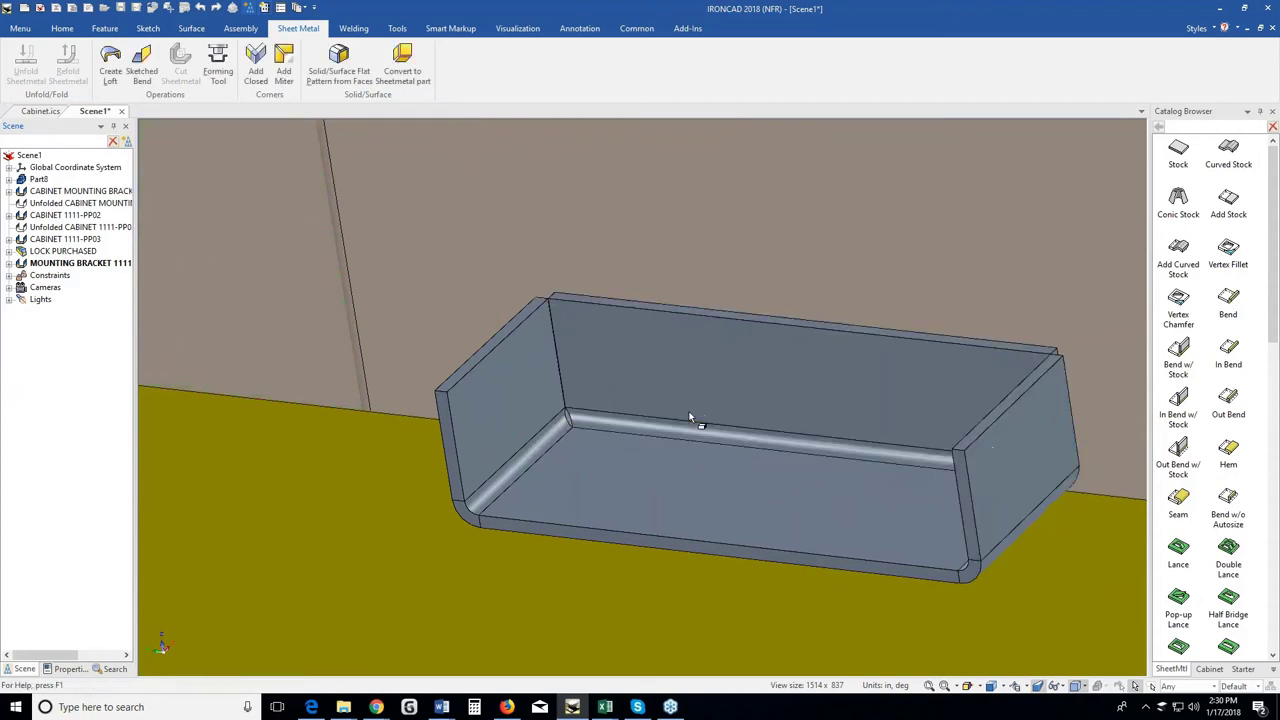
Chamfer the upper front corner edges of both side flanges using Dist-Dist with distances of 2 in and 1 in.
scroll(550, 425, "up", 2)
scroll(550, 420, "up", 2)
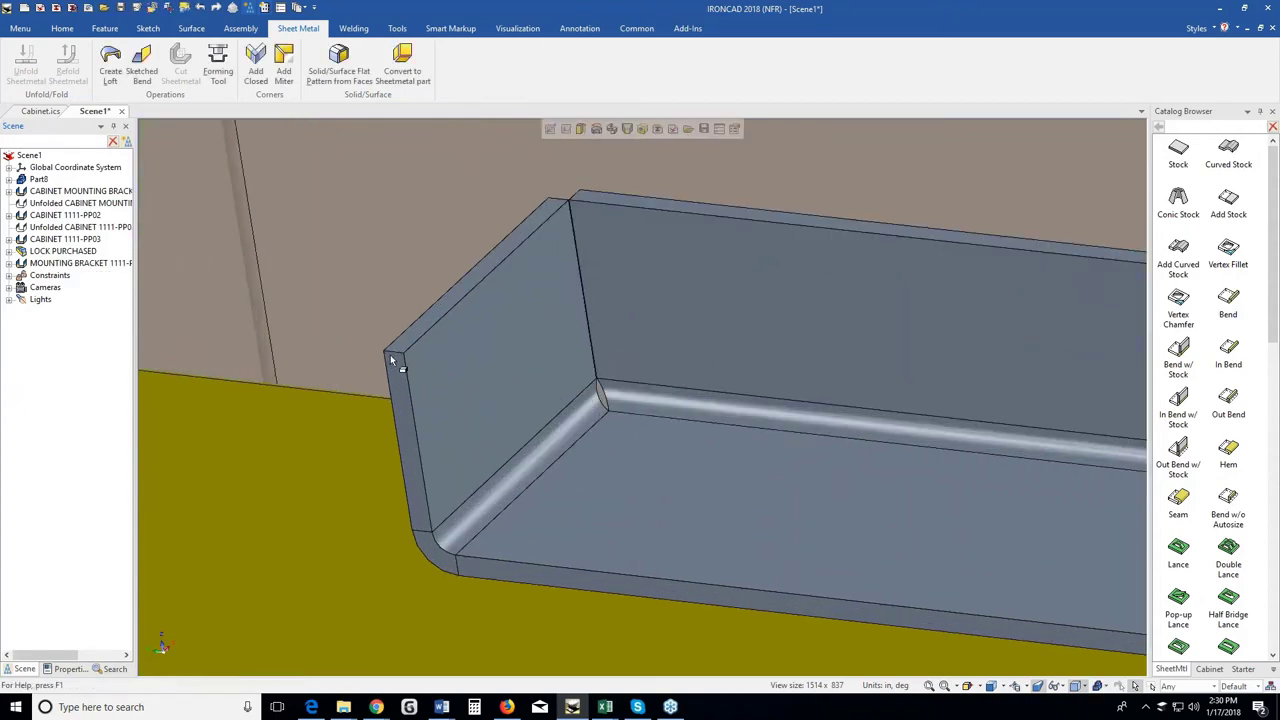
left_click(392, 353)
left_click(392, 353)
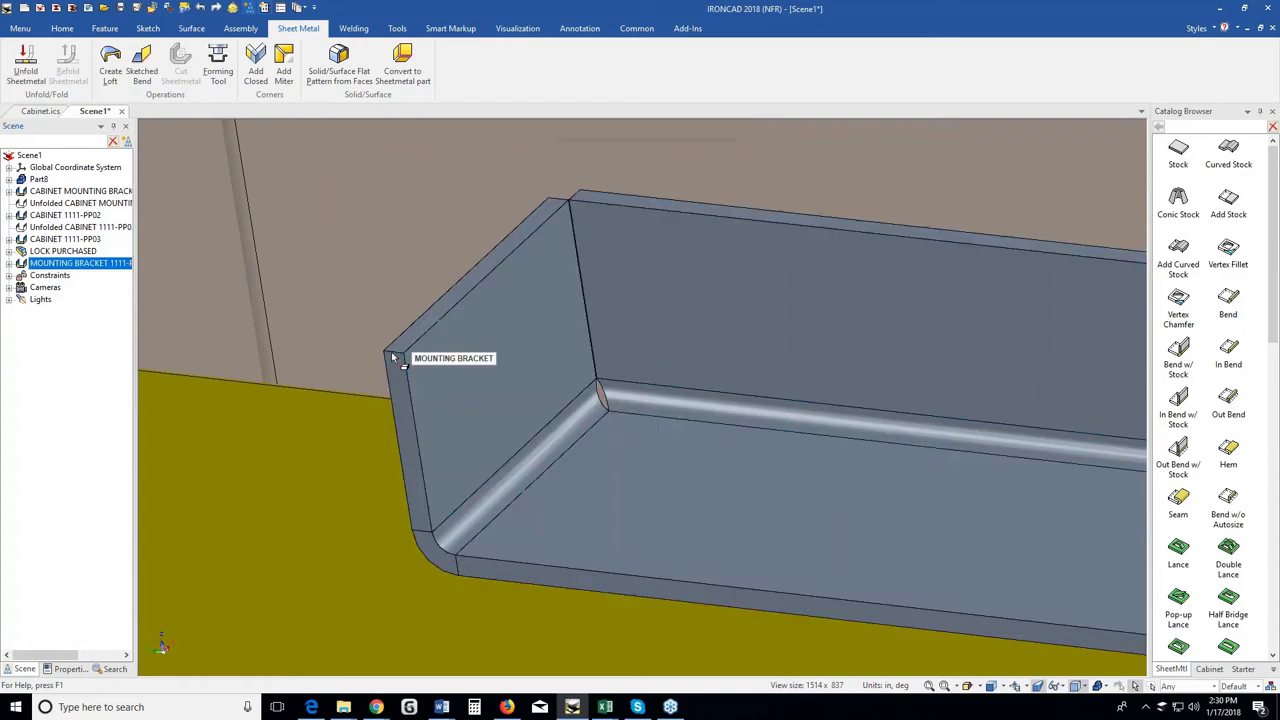
left_click(392, 353)
scroll(851, 419, "down", 3)
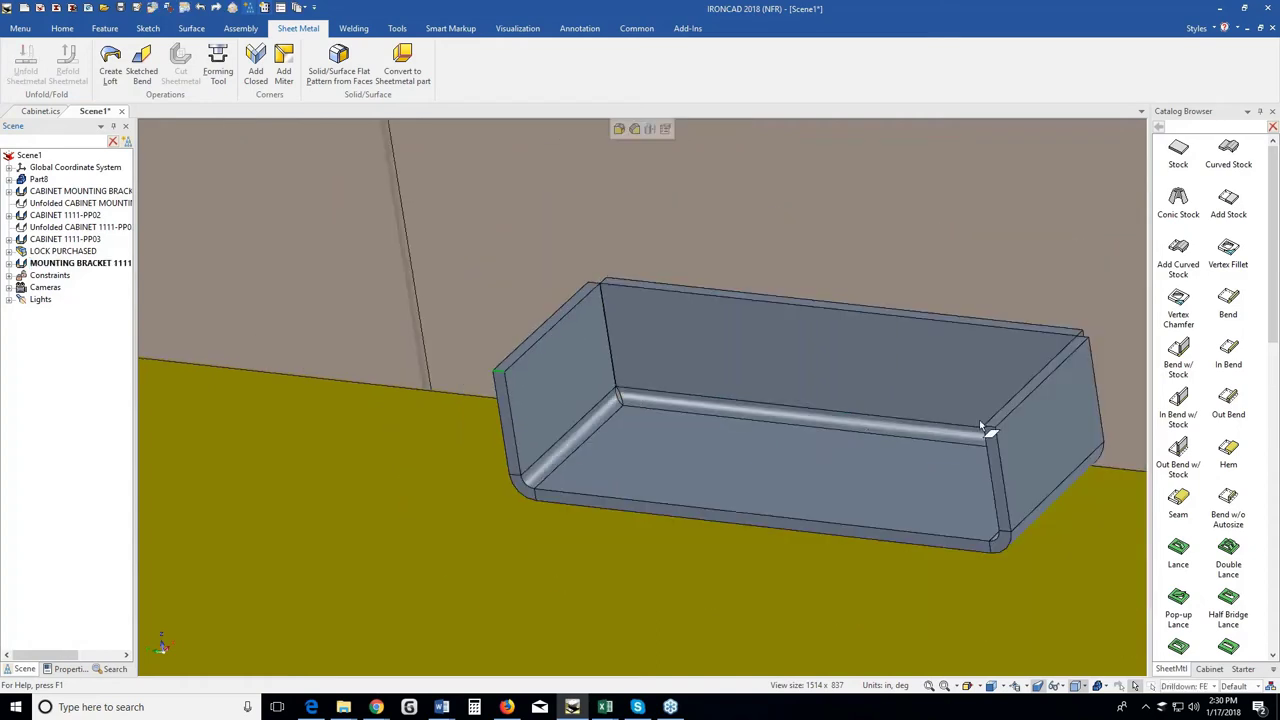
scroll(984, 424, "up", 4)
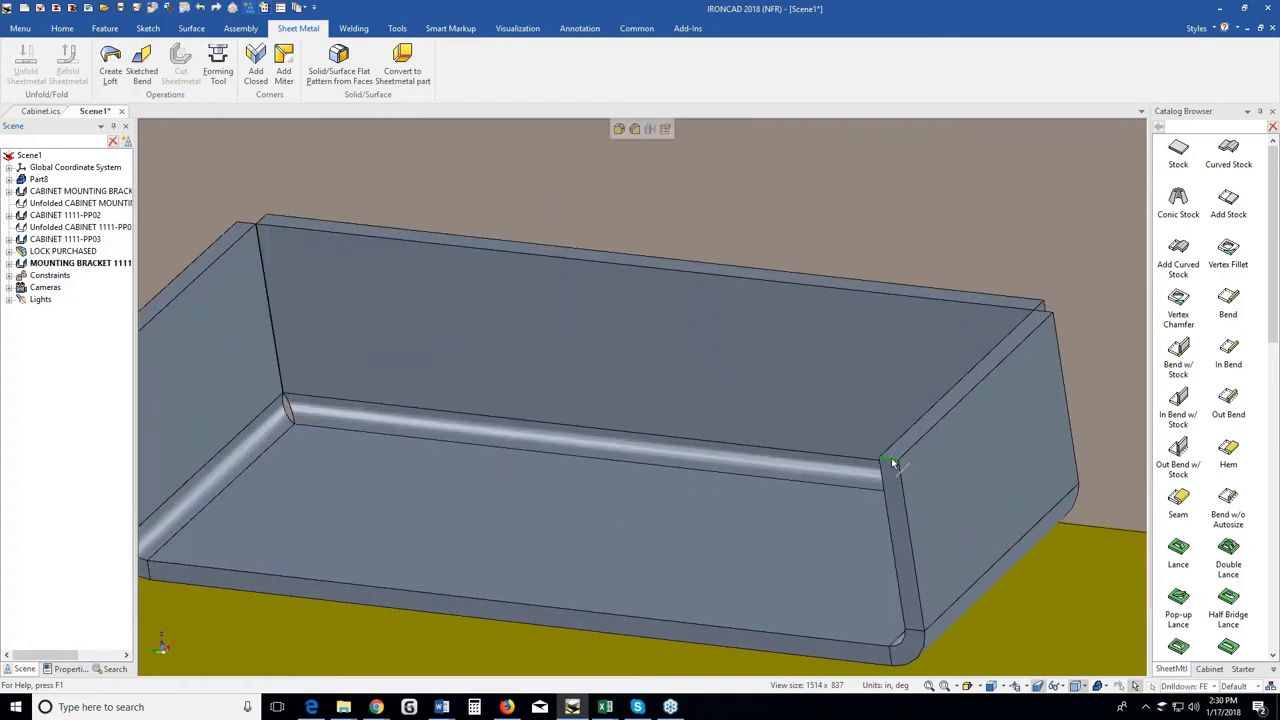
right_click(893, 463)
left_click(920, 481)
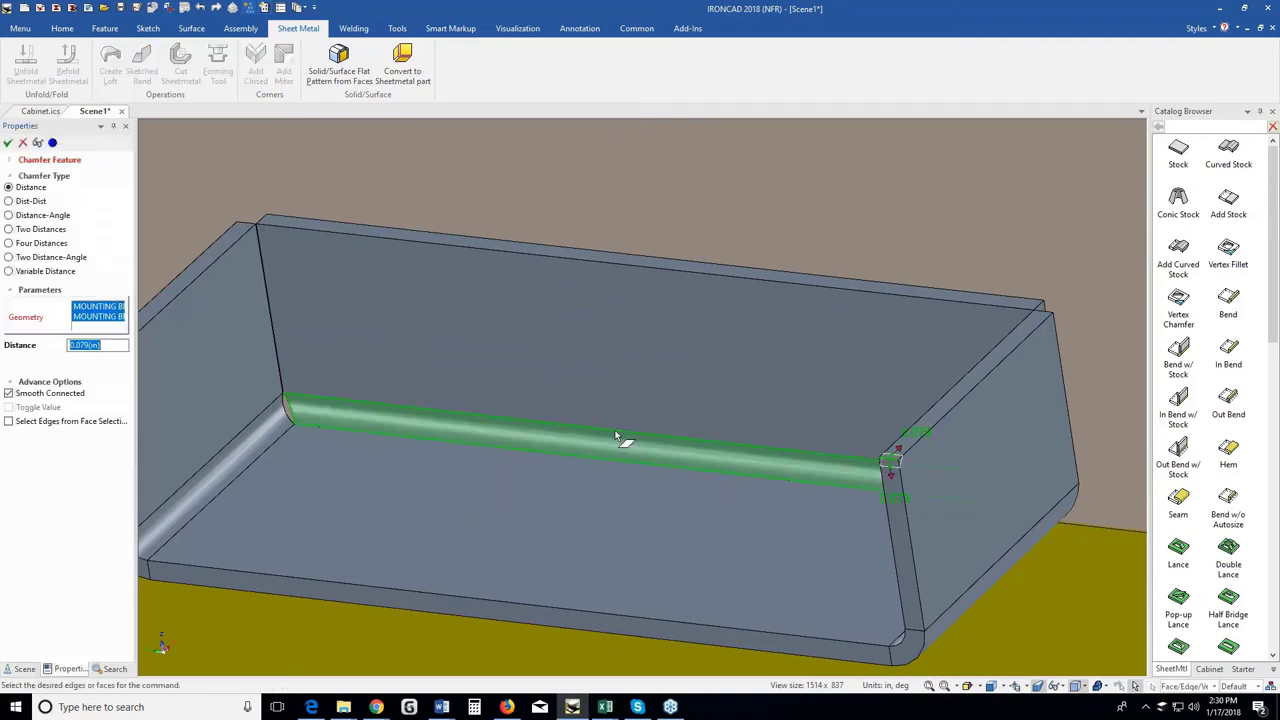
scroll(551, 408, "down", 3)
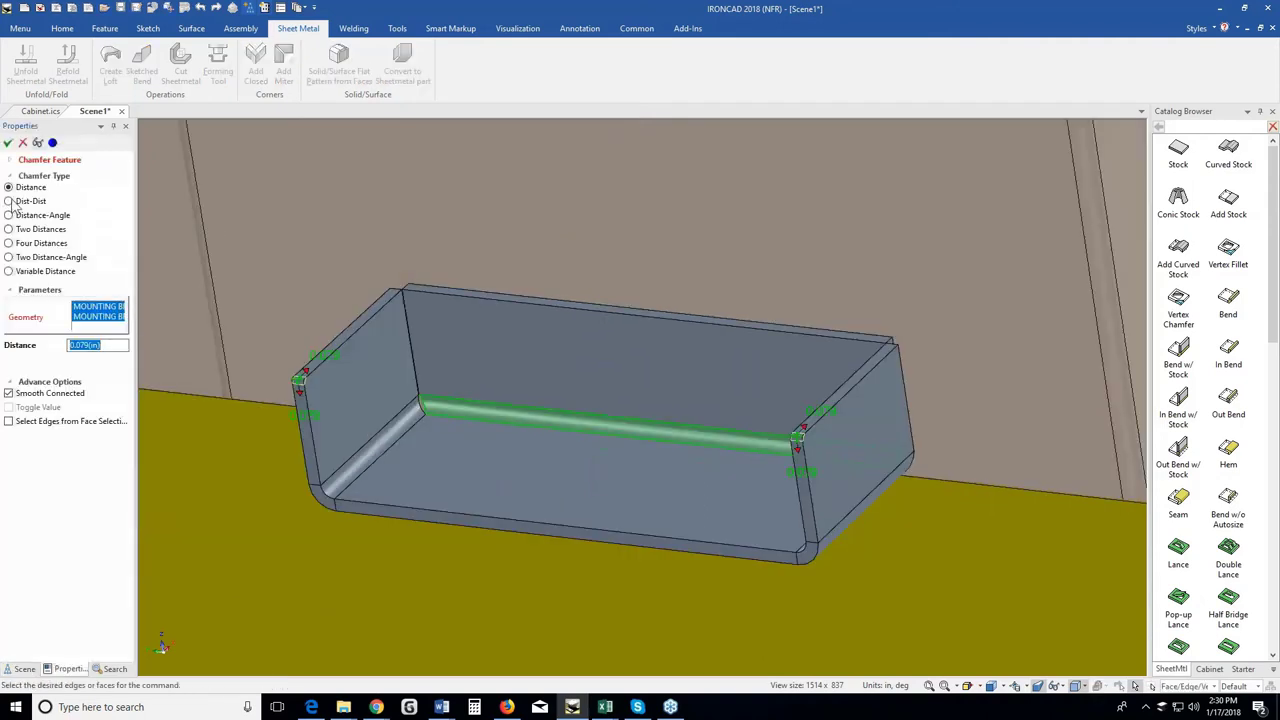
left_click(9, 201)
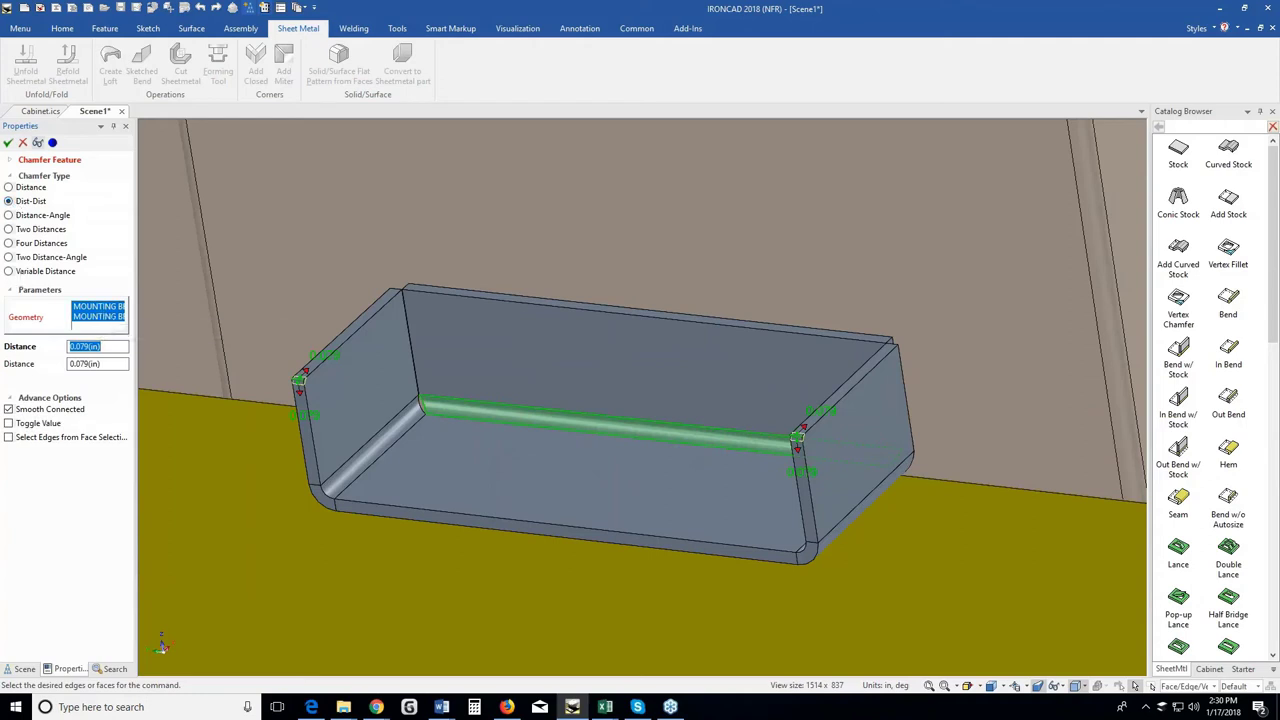
type("2")
key("Tab")
type("1")
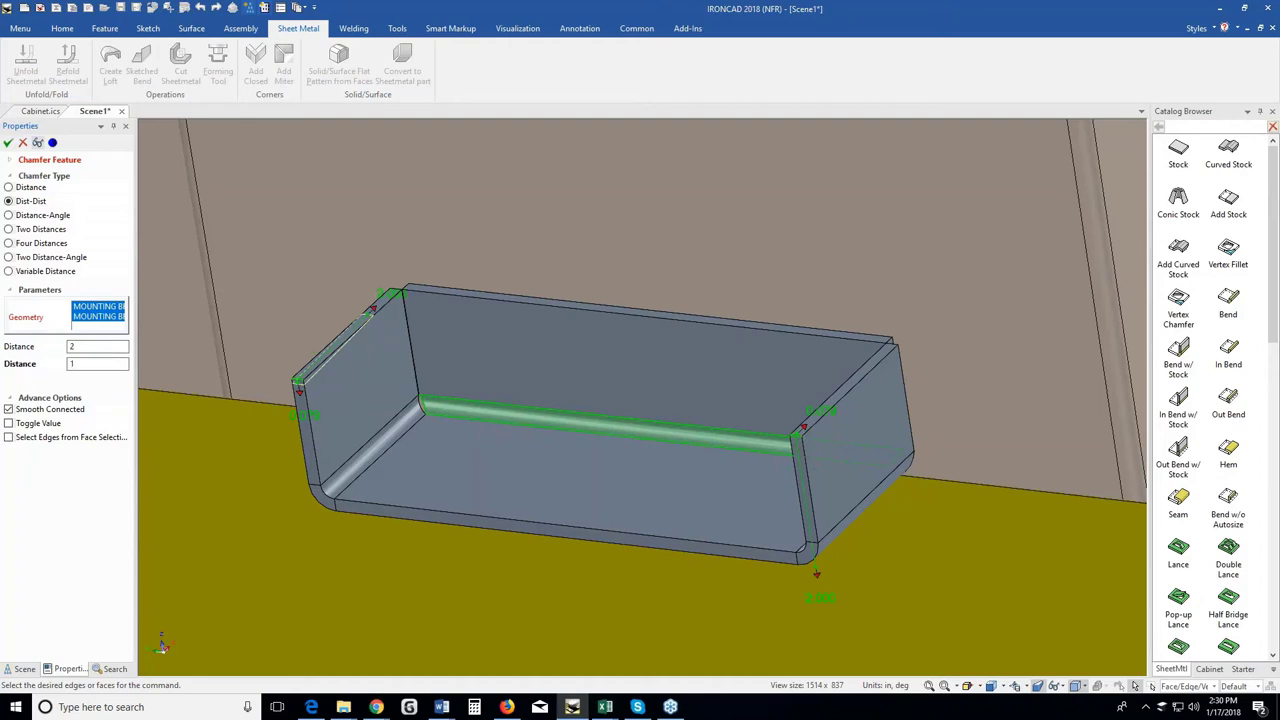
key("Tab")
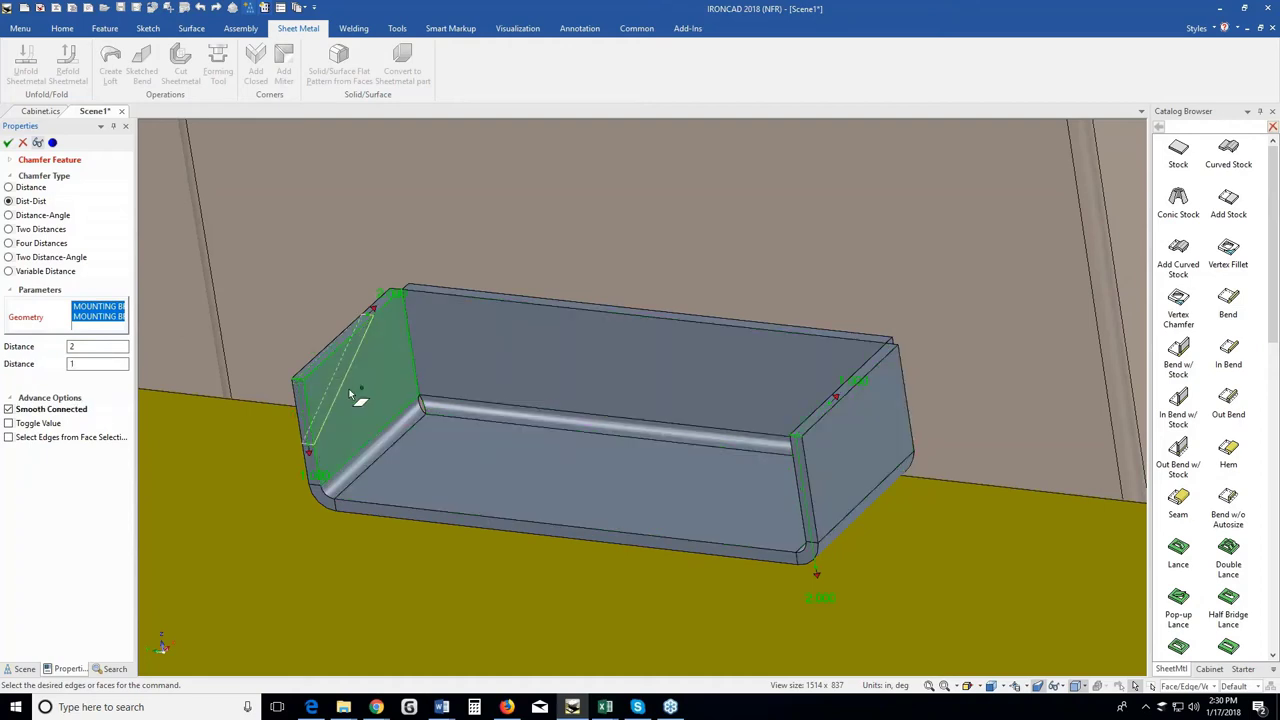
Toggle the two chamfer distances for the right side flange's corner and apply the chamfer.
left_click(101, 319)
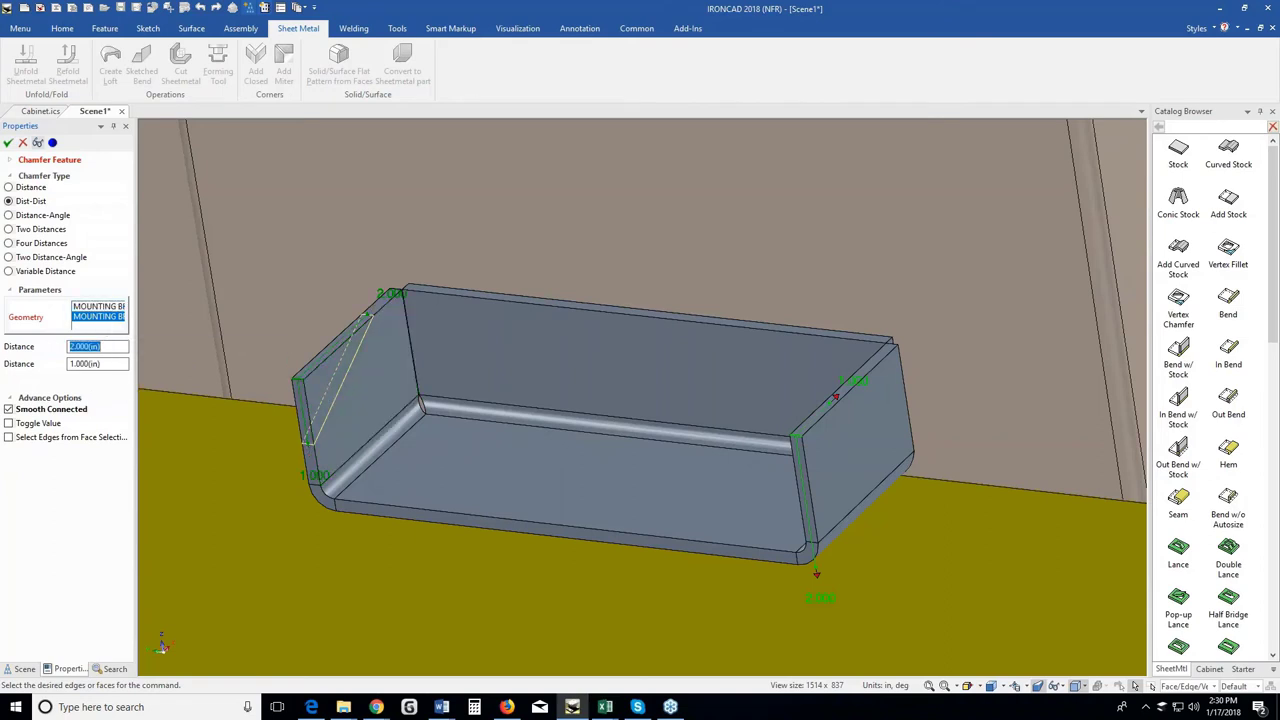
left_click(9, 424)
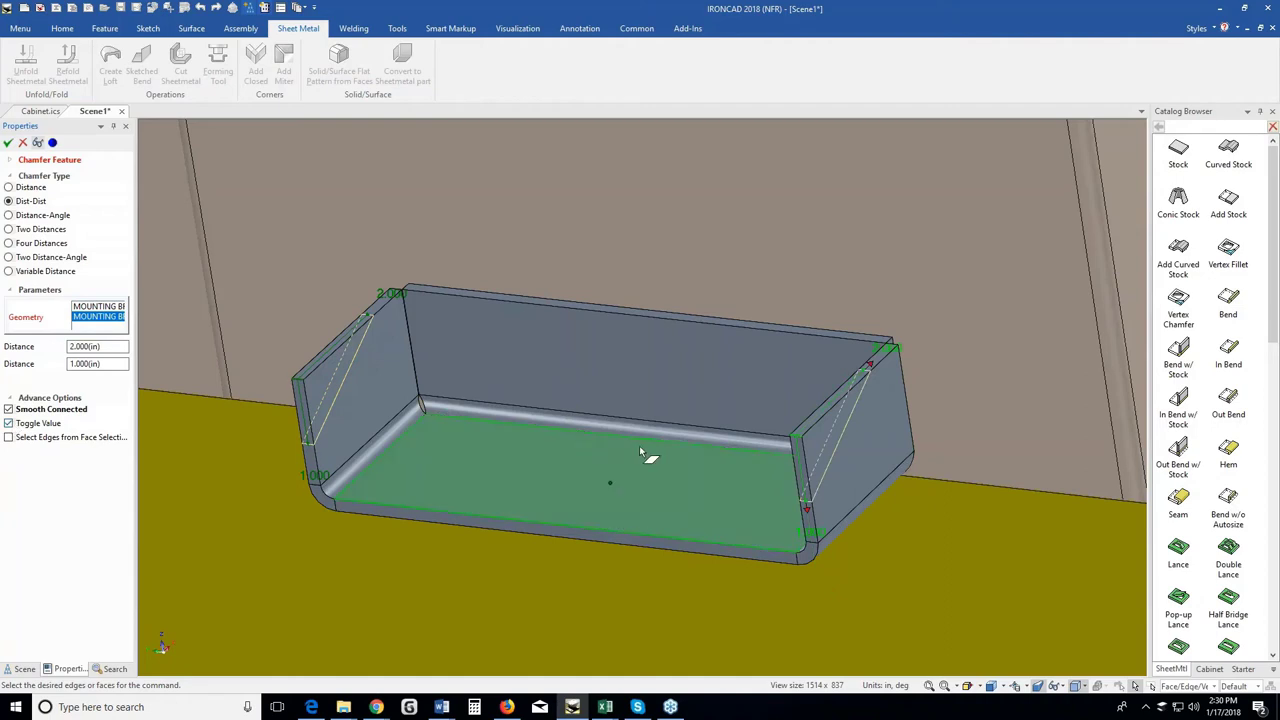
left_click(8, 142)
Place an H Cylinder hole on the rear flange's face near its middle and set its diameter to 0.437 in.
middle_click_drag(737, 456, 755, 462)
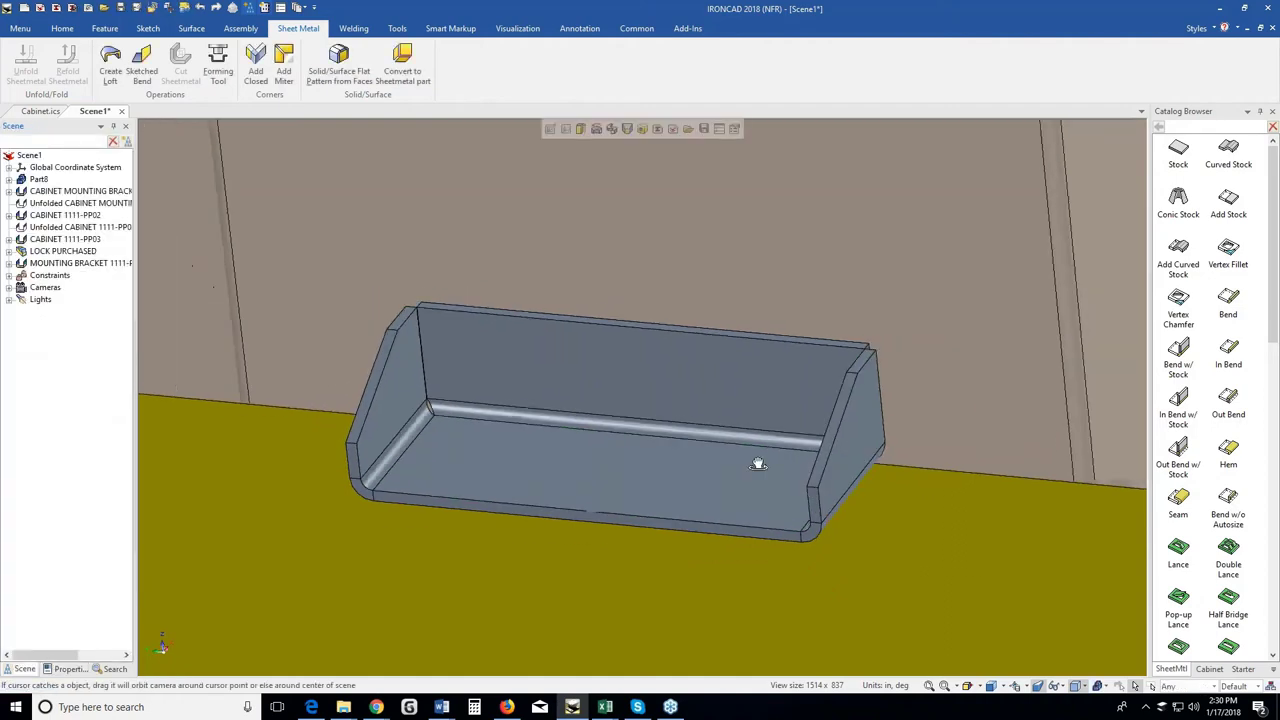
scroll(755, 462, "down", 1)
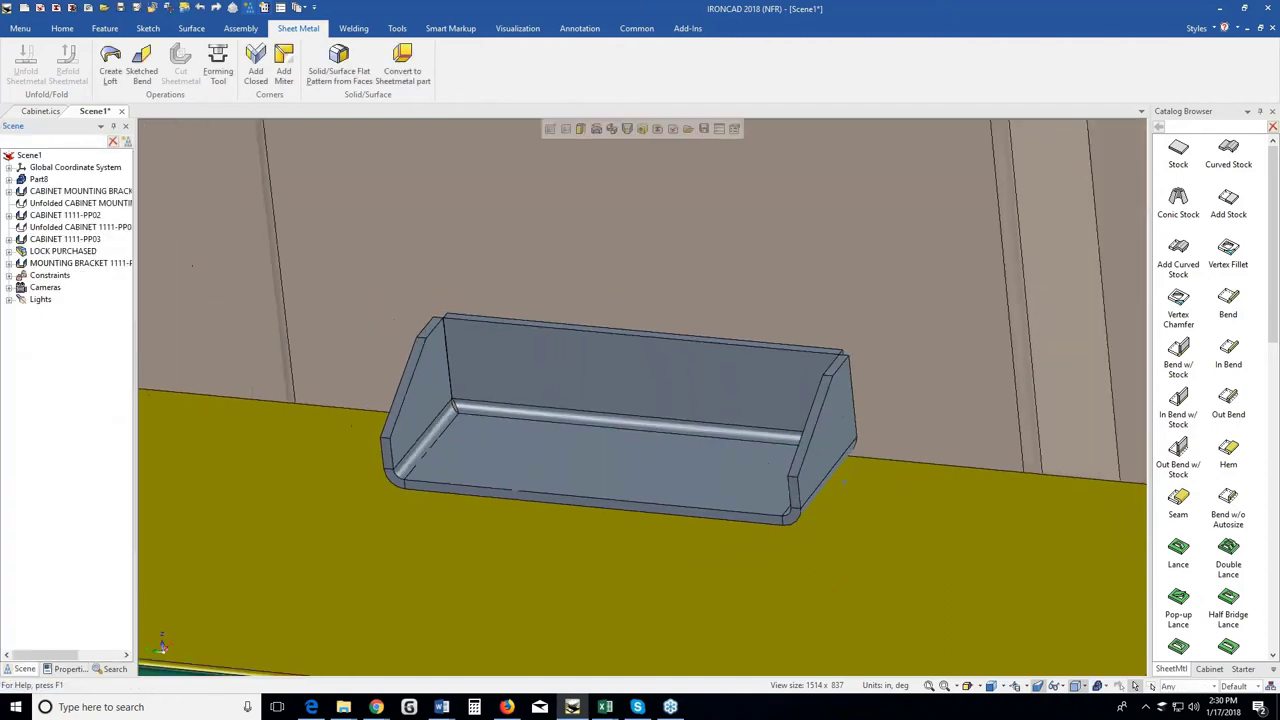
left_click(1248, 670)
left_click_drag(1233, 203, 649, 378)
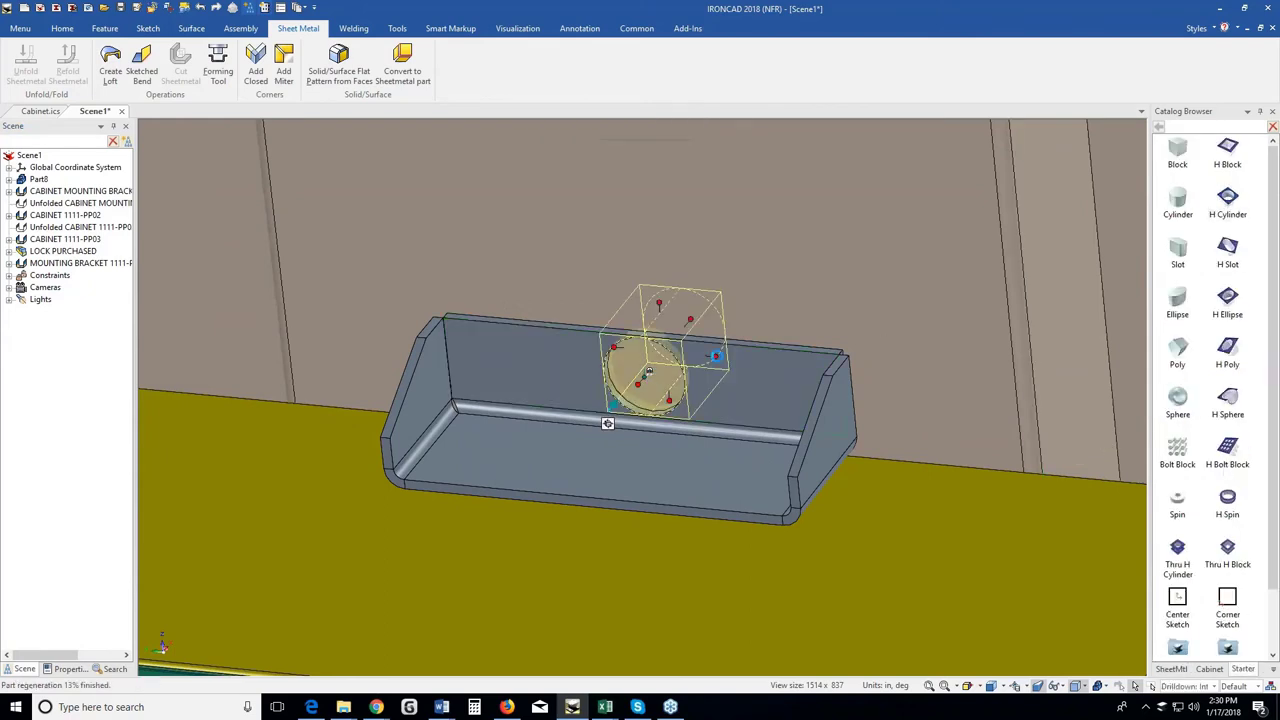
left_click(722, 356)
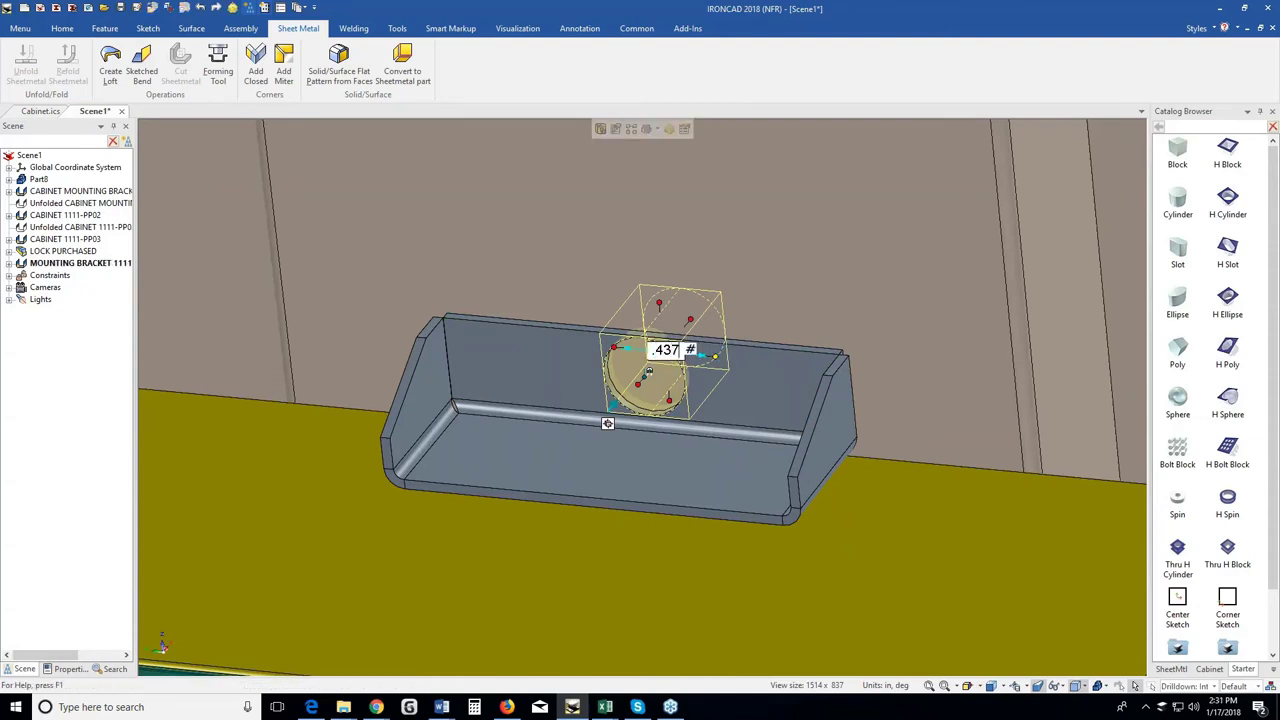
key("Return")
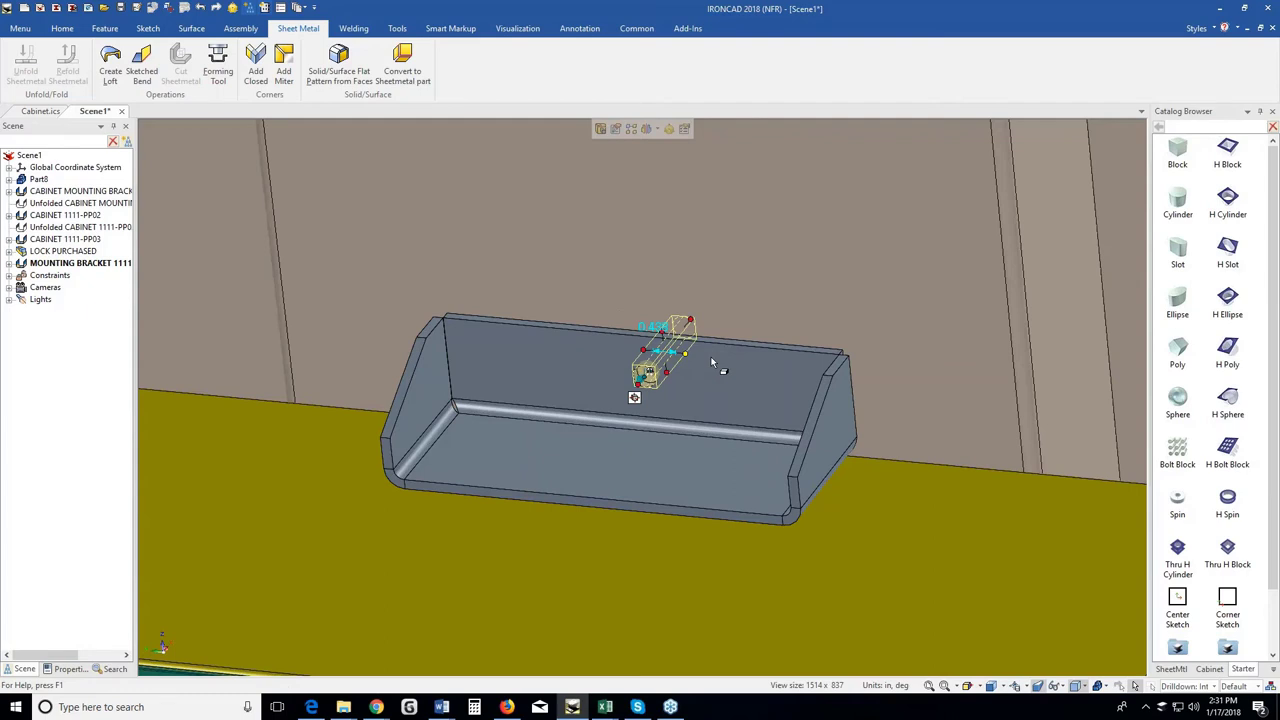
Link-copy the rear flange's hole once in each direction at 2.5 in along the flange, and delete the original middle hole.
key("F10")
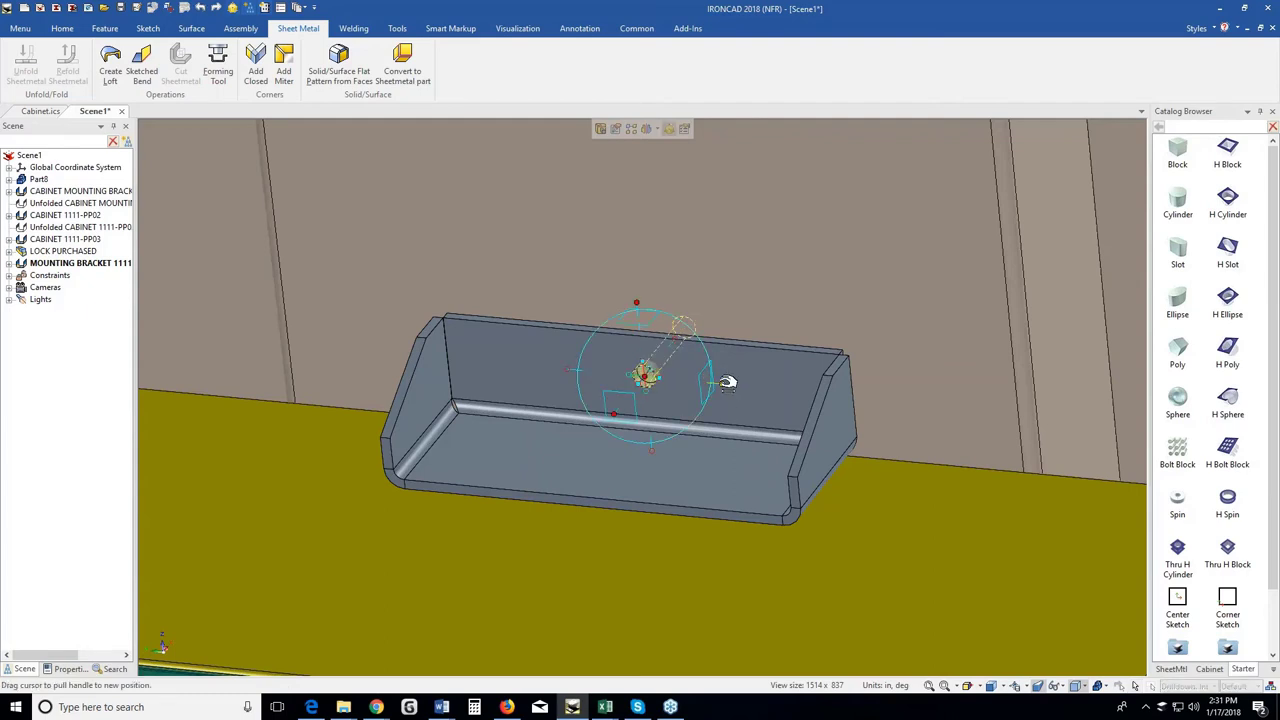
right_click_drag(722, 382, 600, 372)
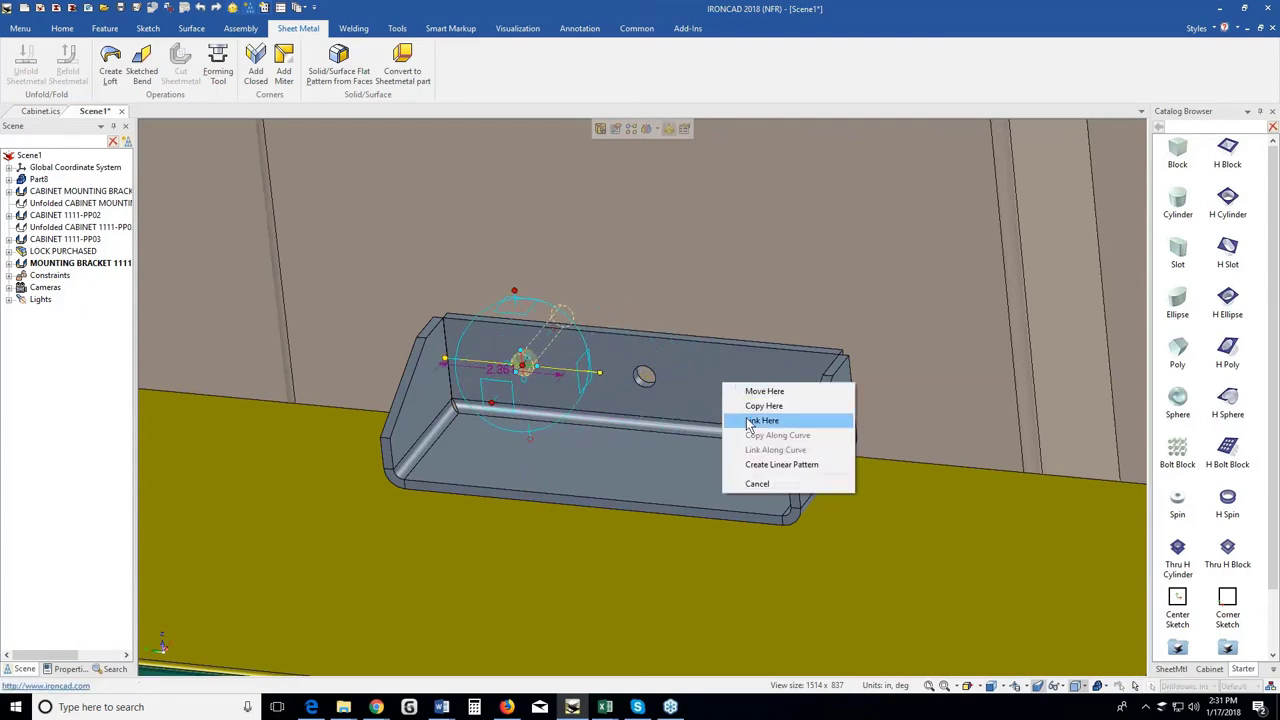
left_click(760, 420)
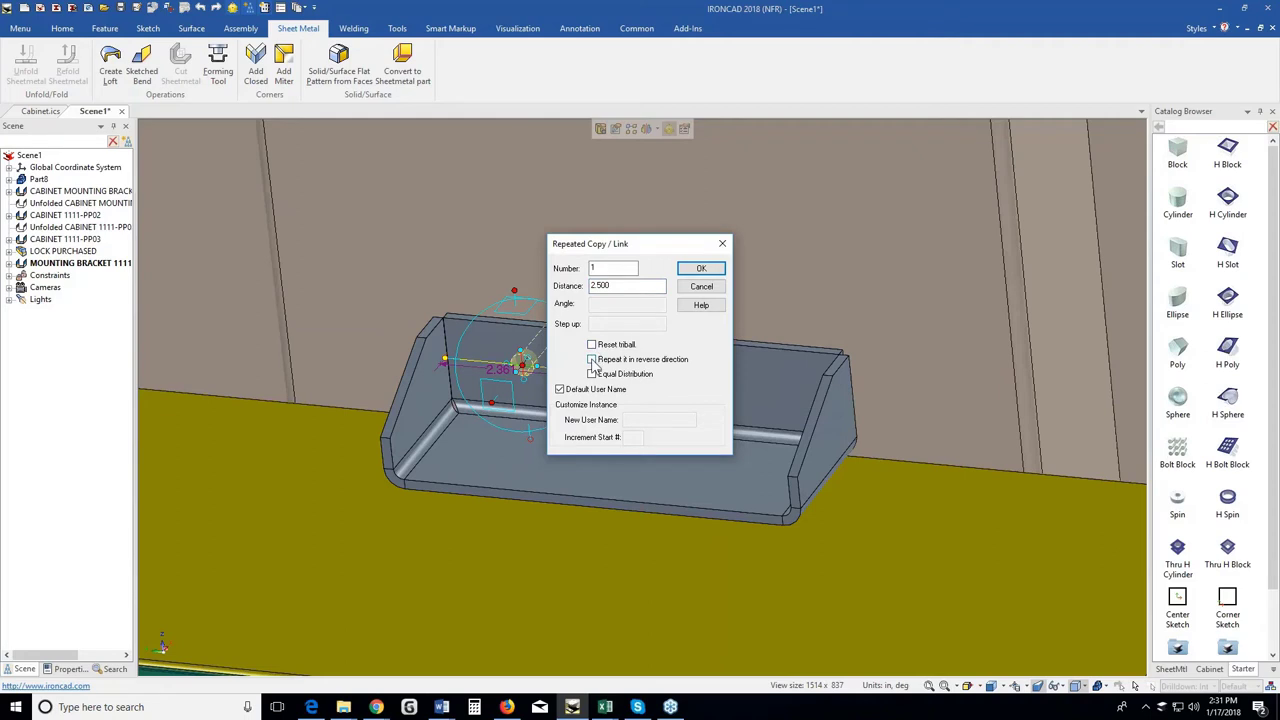
left_click(701, 268)
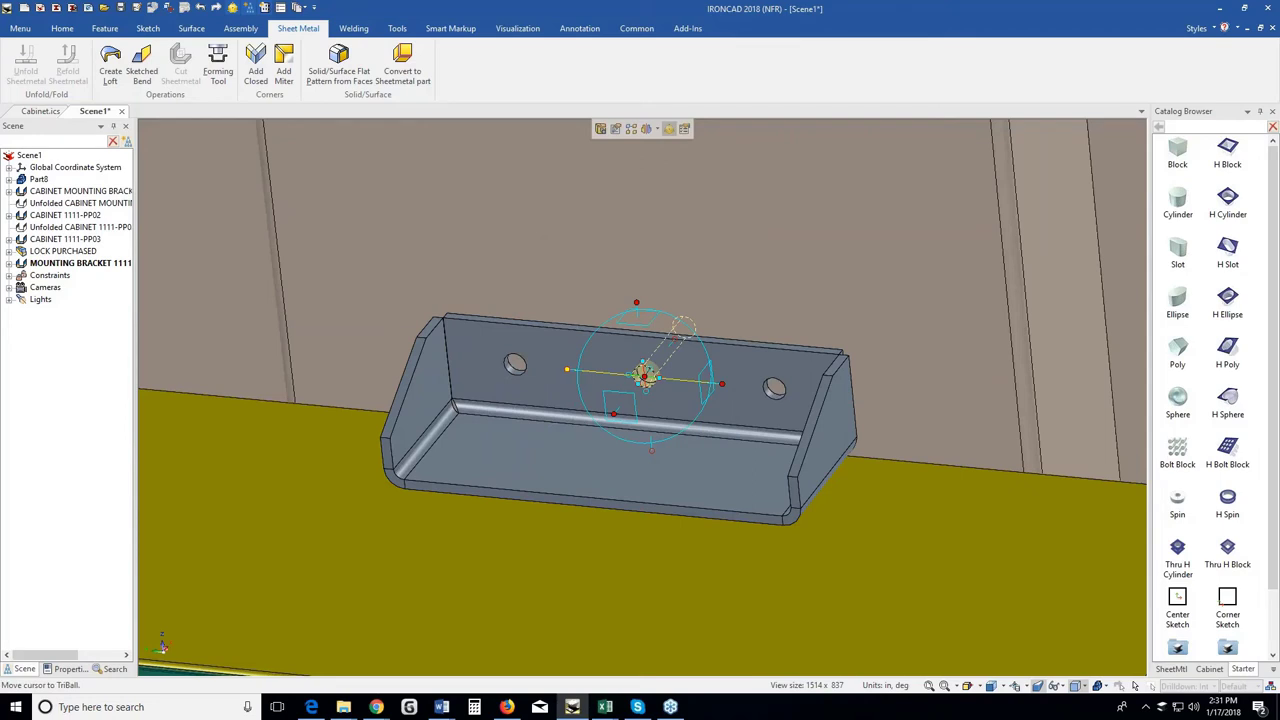
key("F10")
key("Delete")
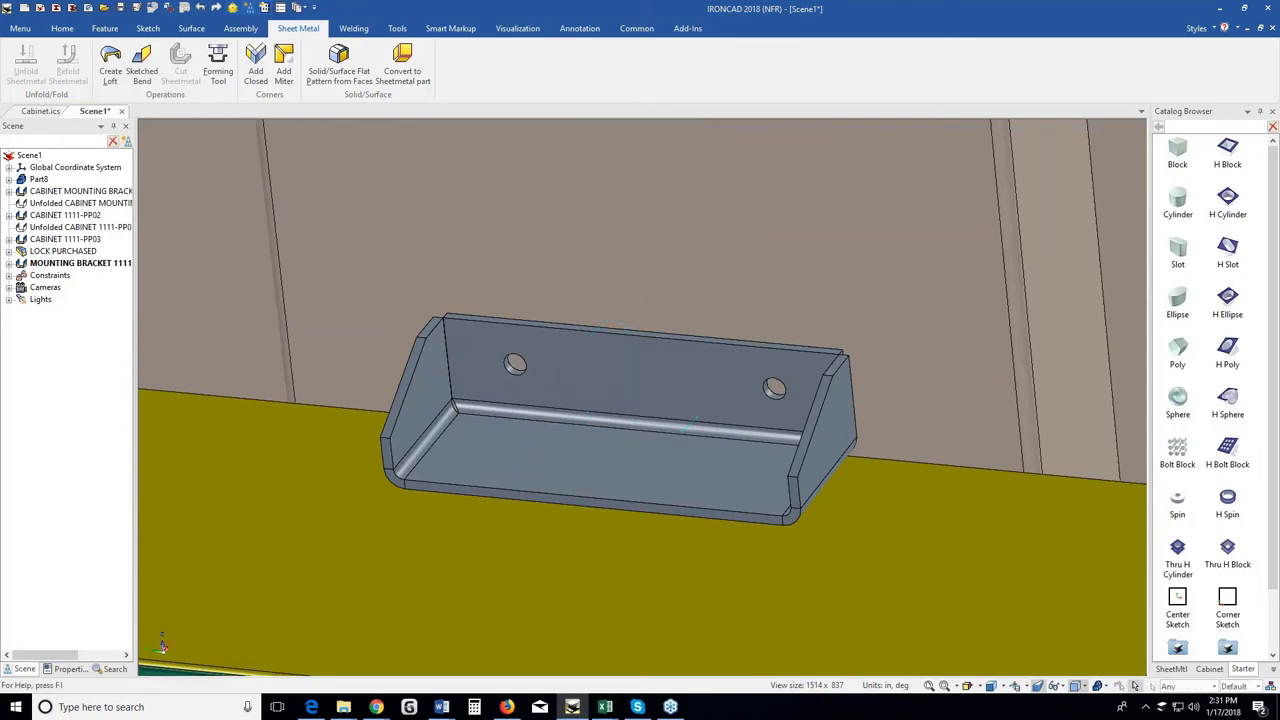
Unfold the cabinet door, CABINET 1111-PP03, into its flat pattern.
middle_click_drag(690, 396, 668, 436)
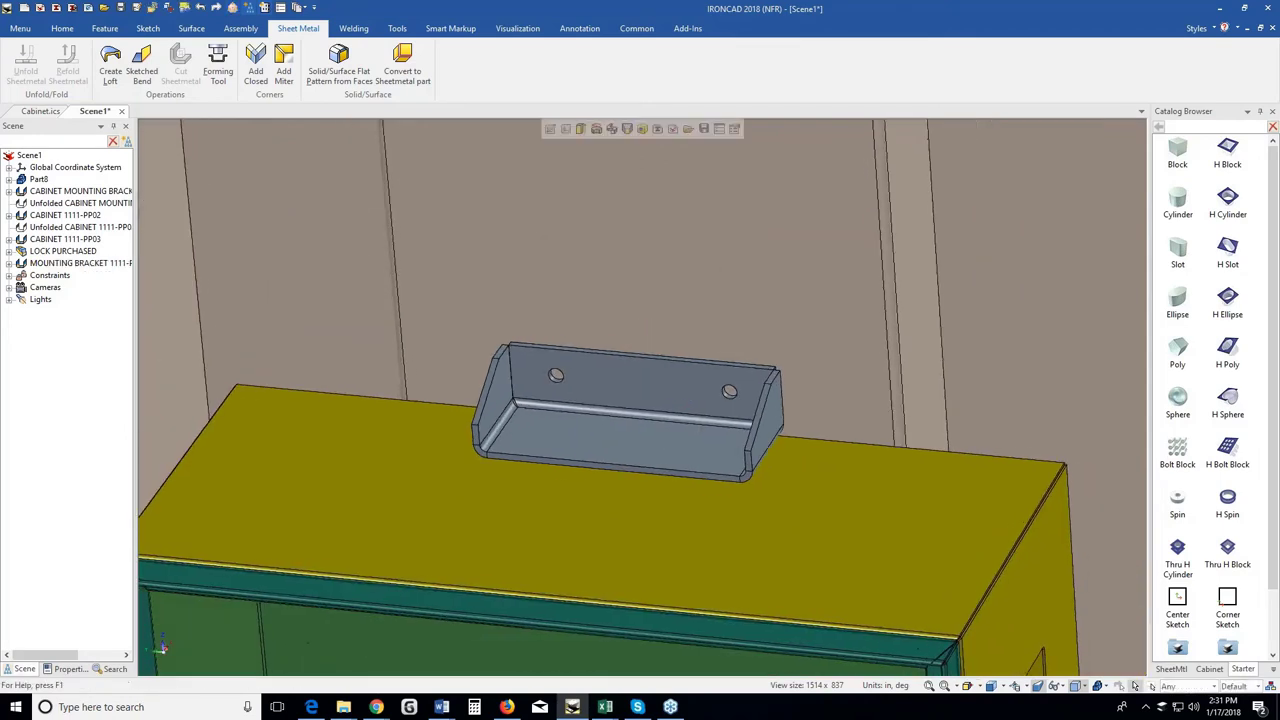
scroll(620, 351, "down", 1)
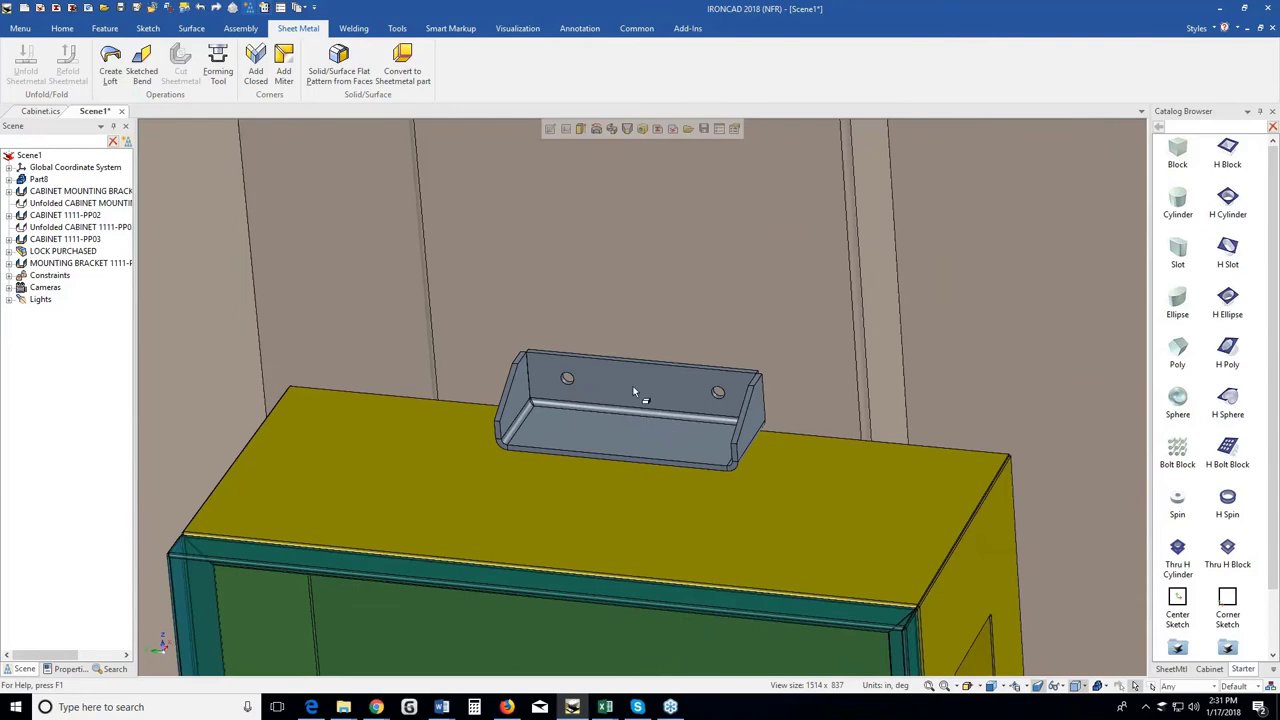
scroll(634, 392, "down", 2)
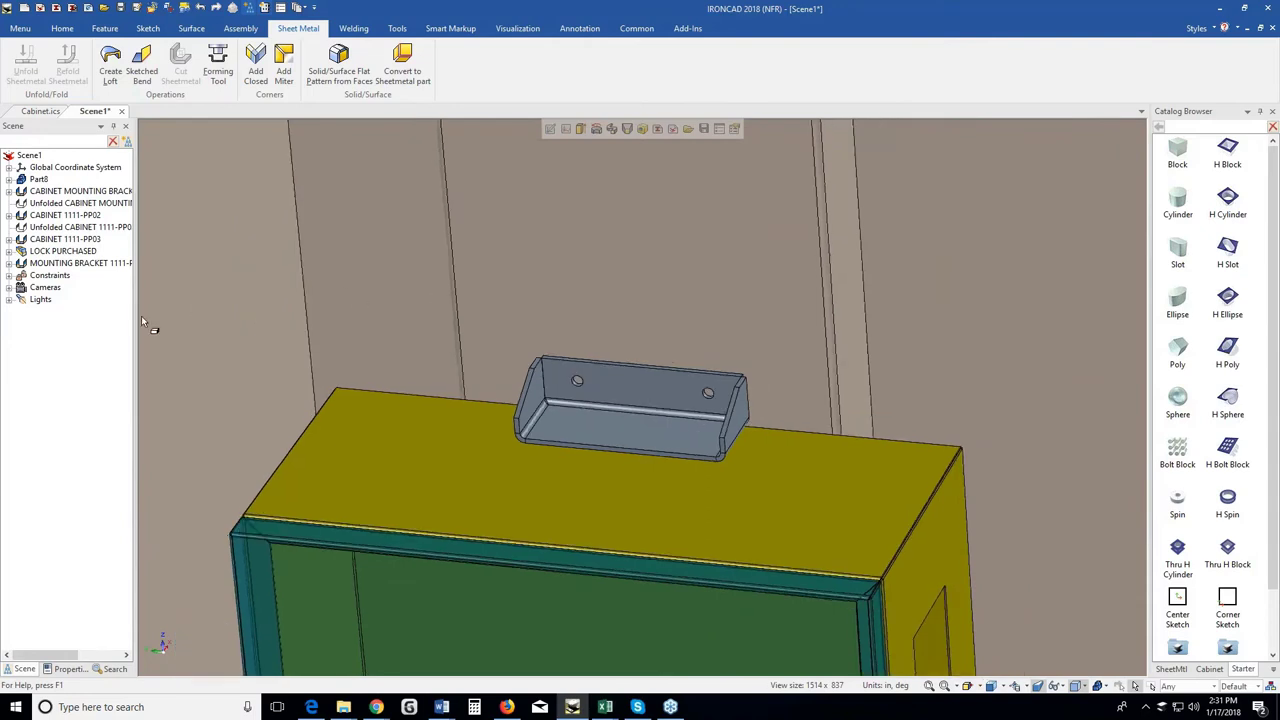
left_click_drag(141, 315, 156, 314)
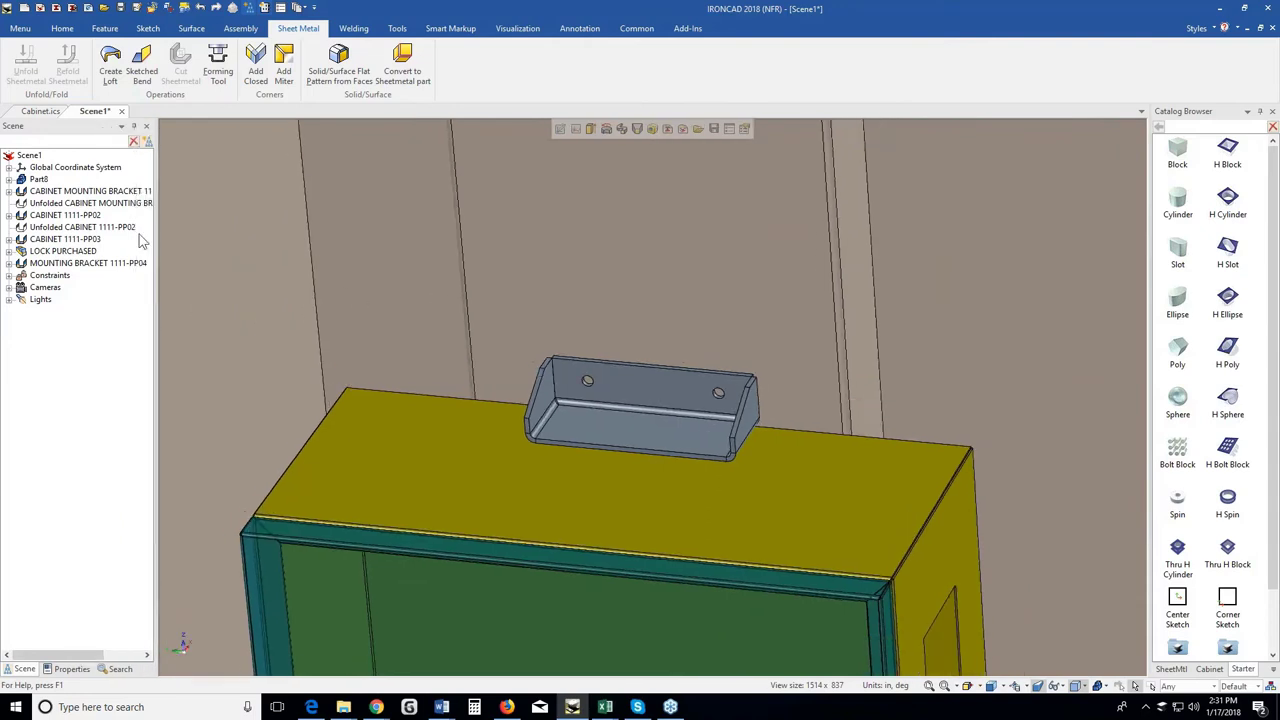
left_click(413, 613)
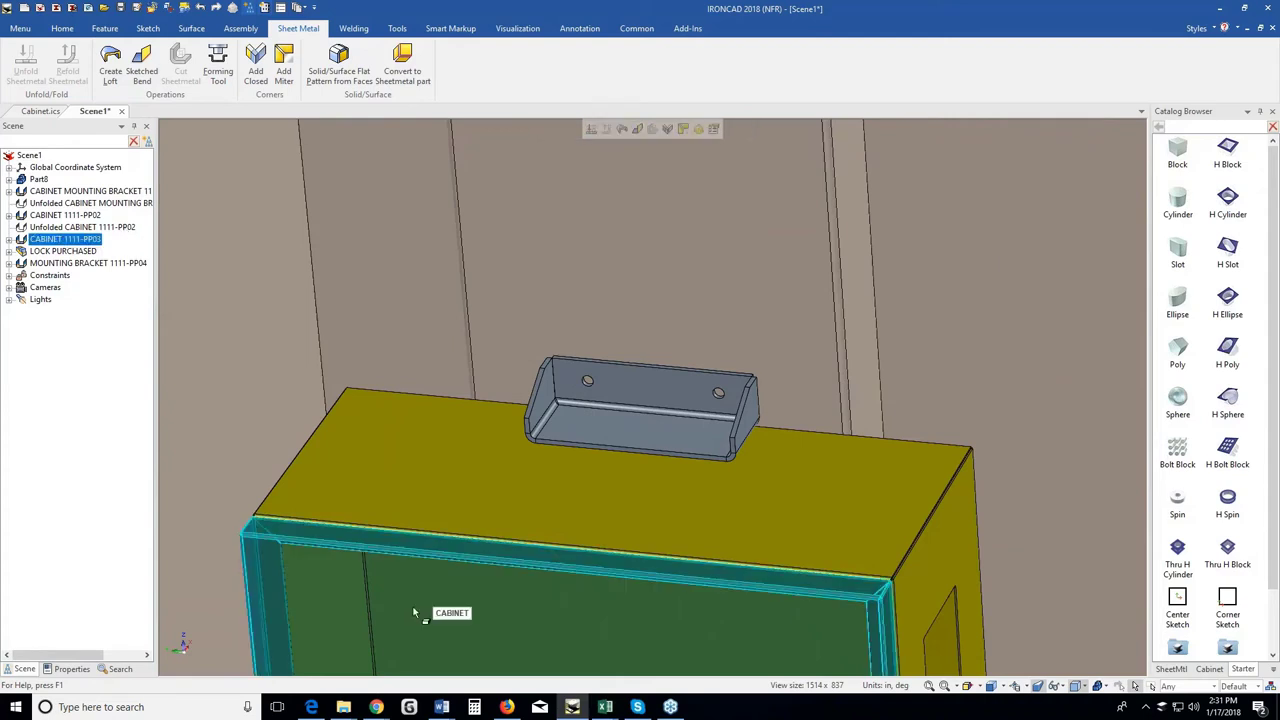
scroll(413, 613, "down", 3)
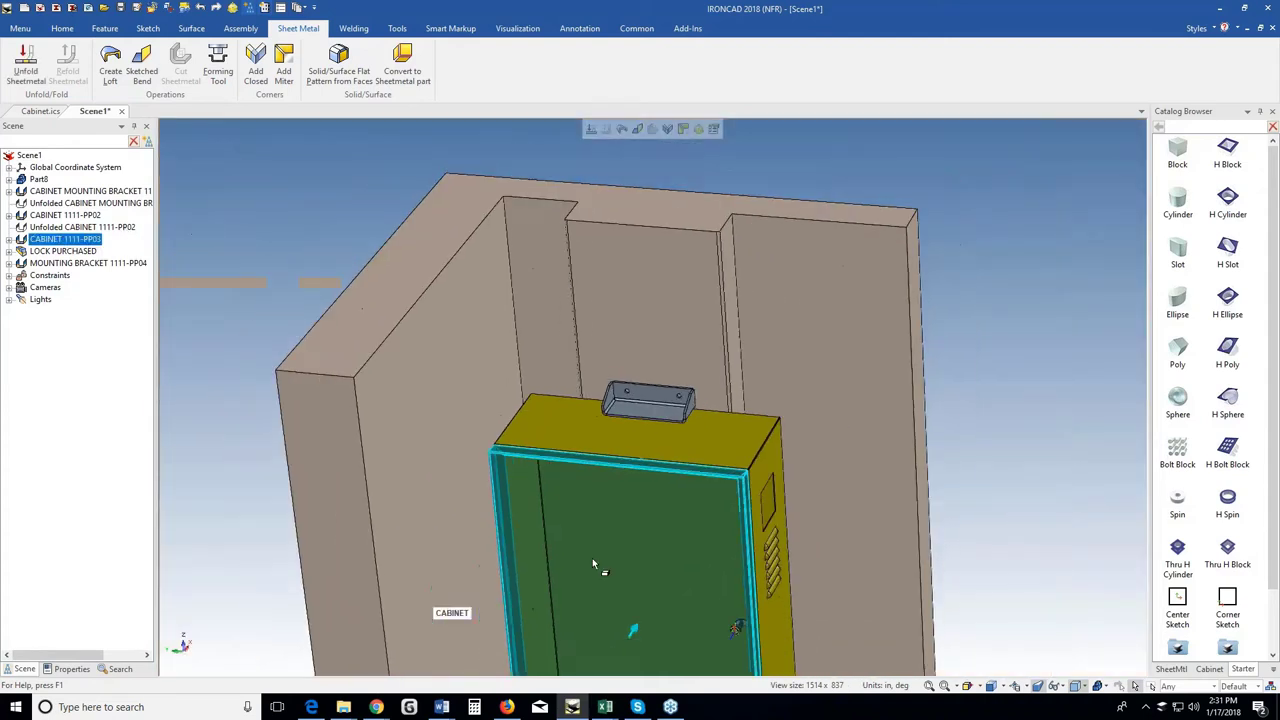
left_click(591, 128)
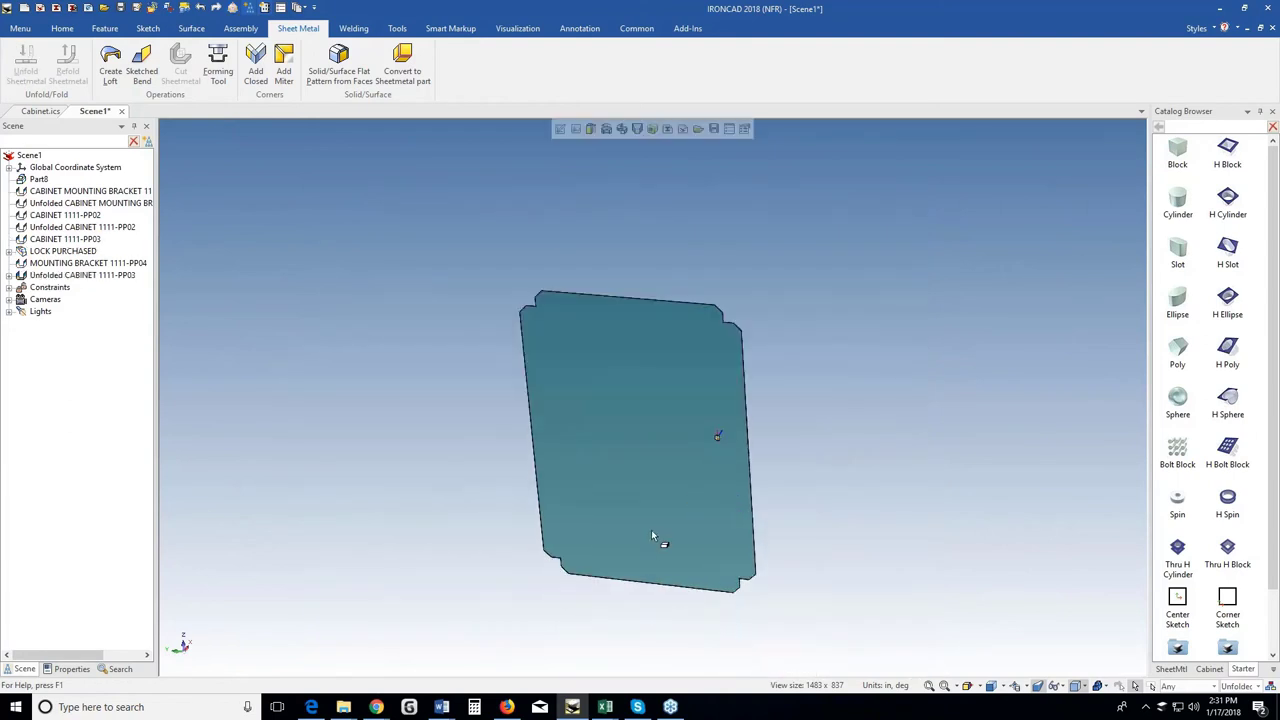
Define the flat door's front view from its large face with the lower edge as horizontal direction, and refold the door.
right_click(651, 529)
left_click(701, 469)
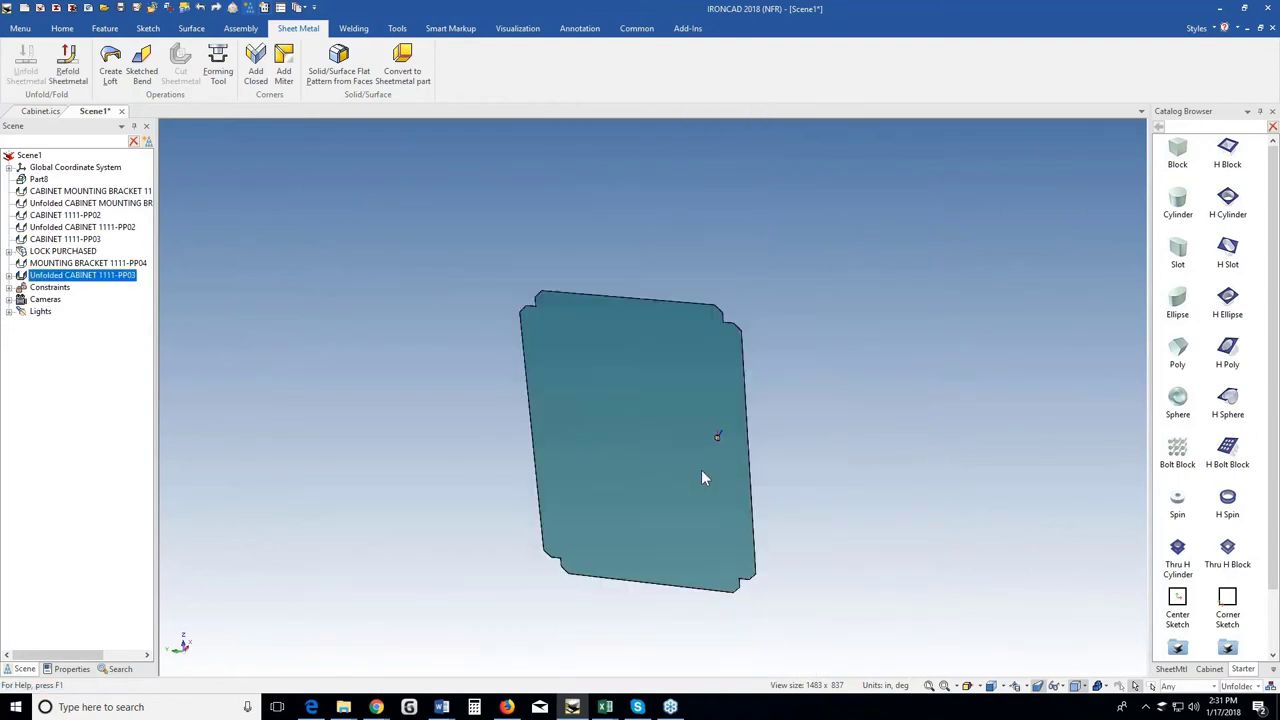
left_click(596, 554)
left_click(586, 578)
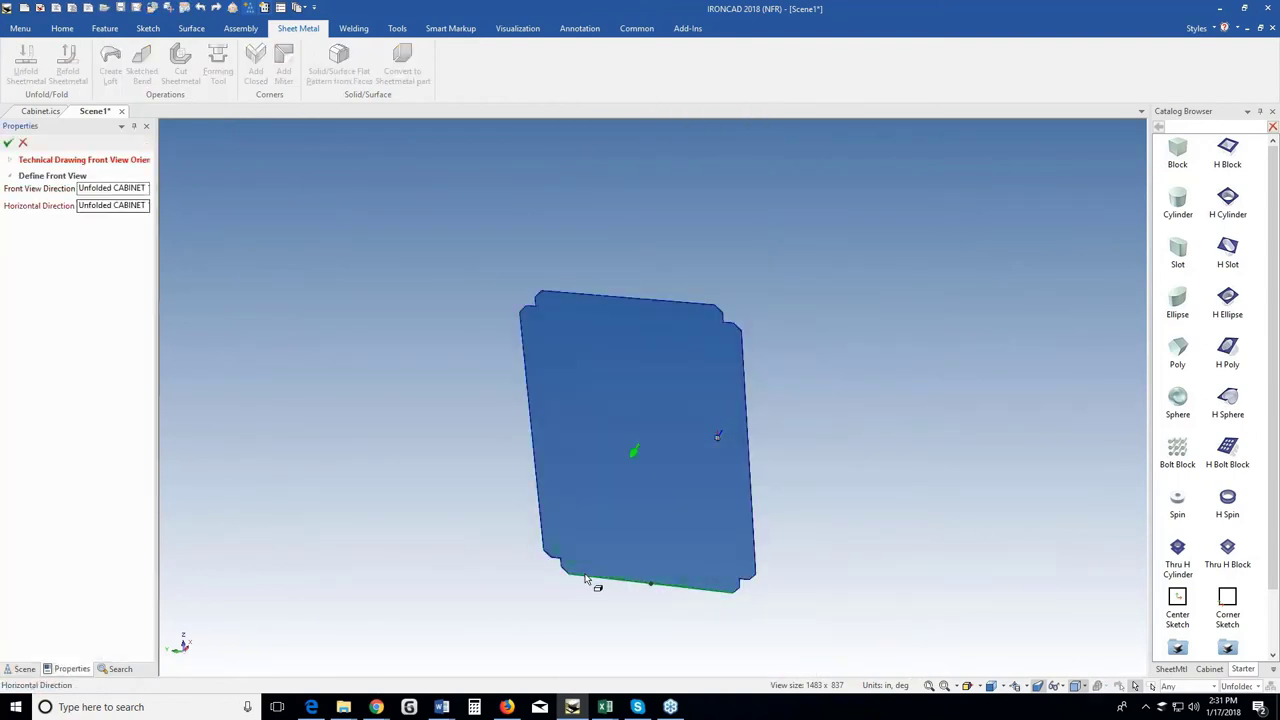
left_click(8, 143)
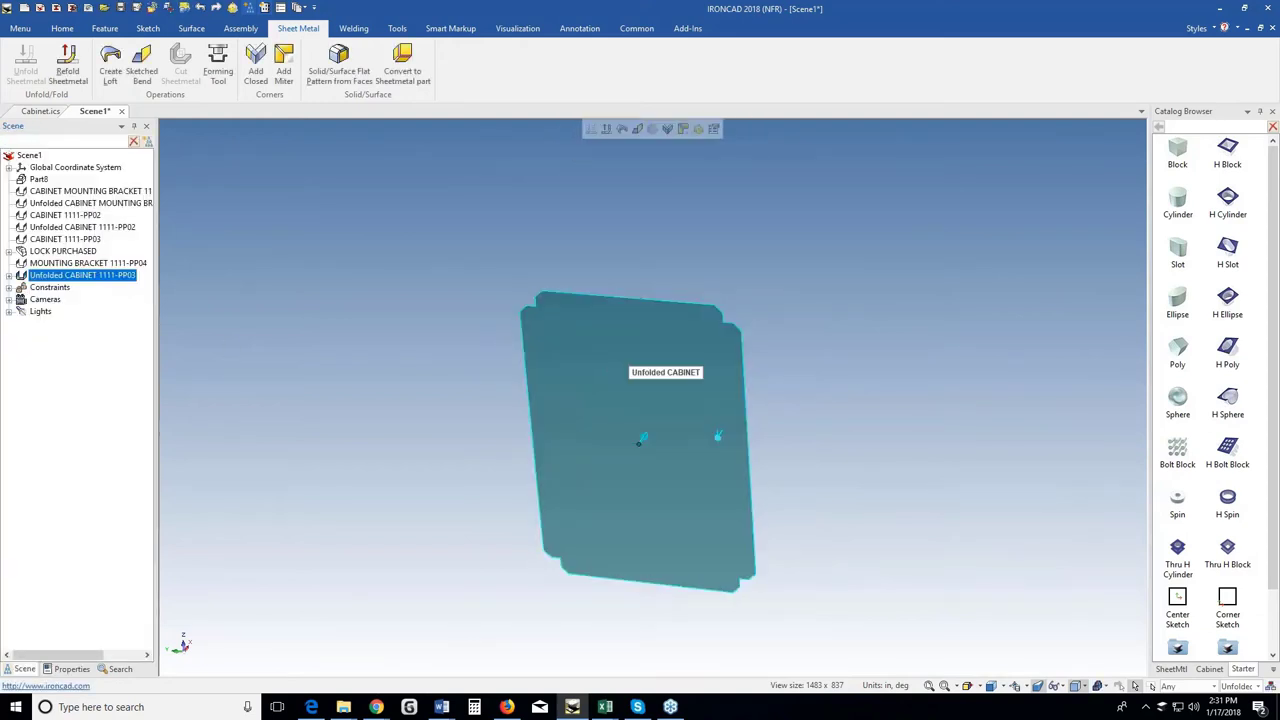
left_click(606, 130)
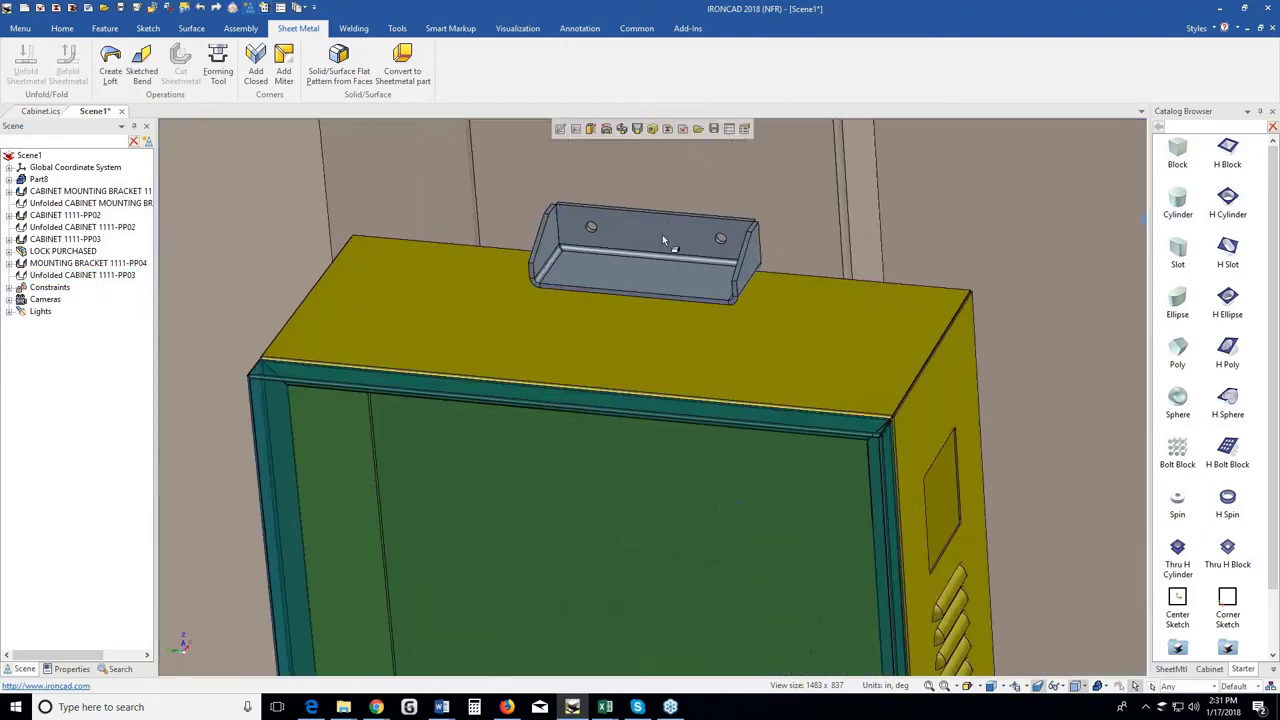
Define the mounting bracket's front view from the rear flange's face, using its lower edge with the direction flipped as horizontal.
left_click(636, 276)
right_click(635, 285)
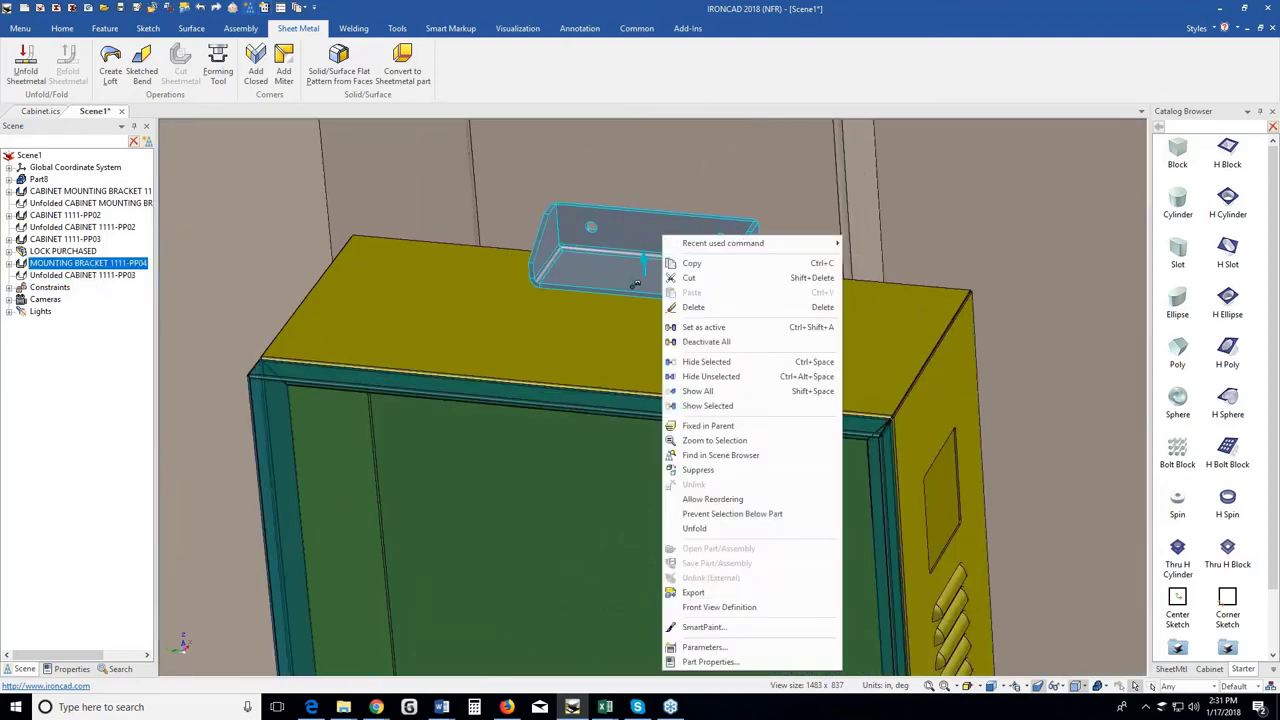
left_click(719, 607)
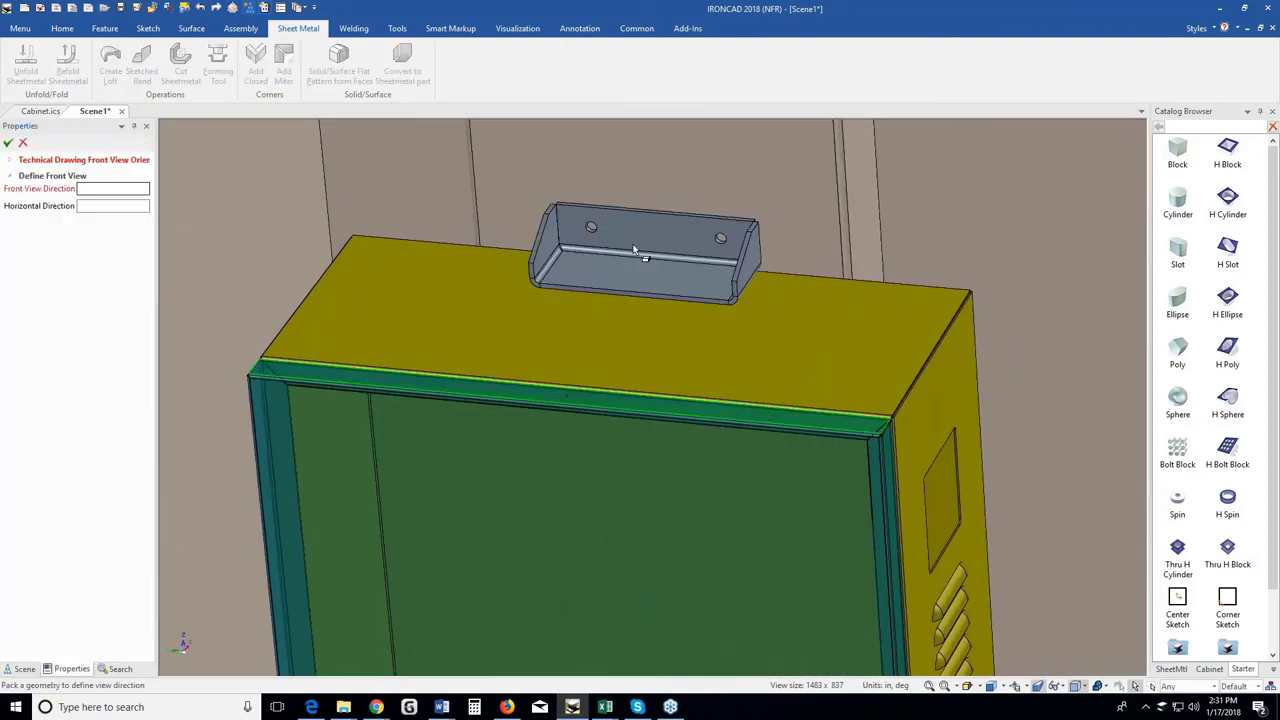
left_click(637, 235)
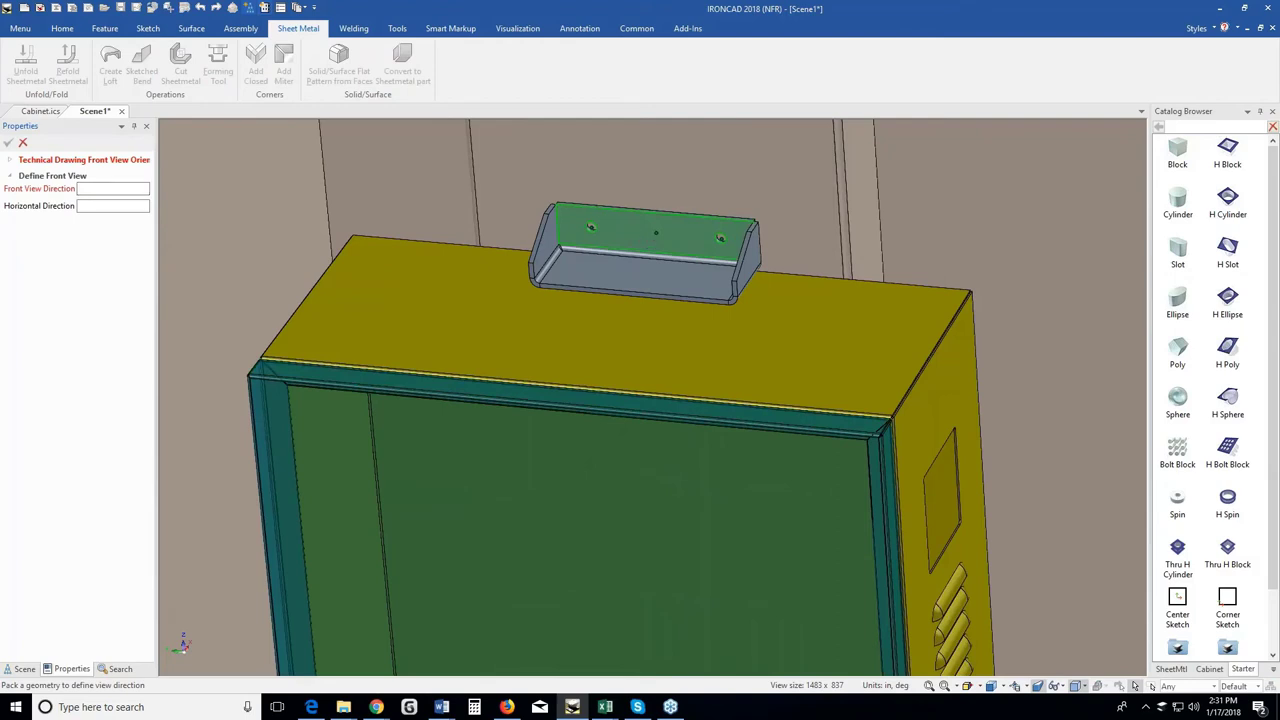
left_click(589, 247)
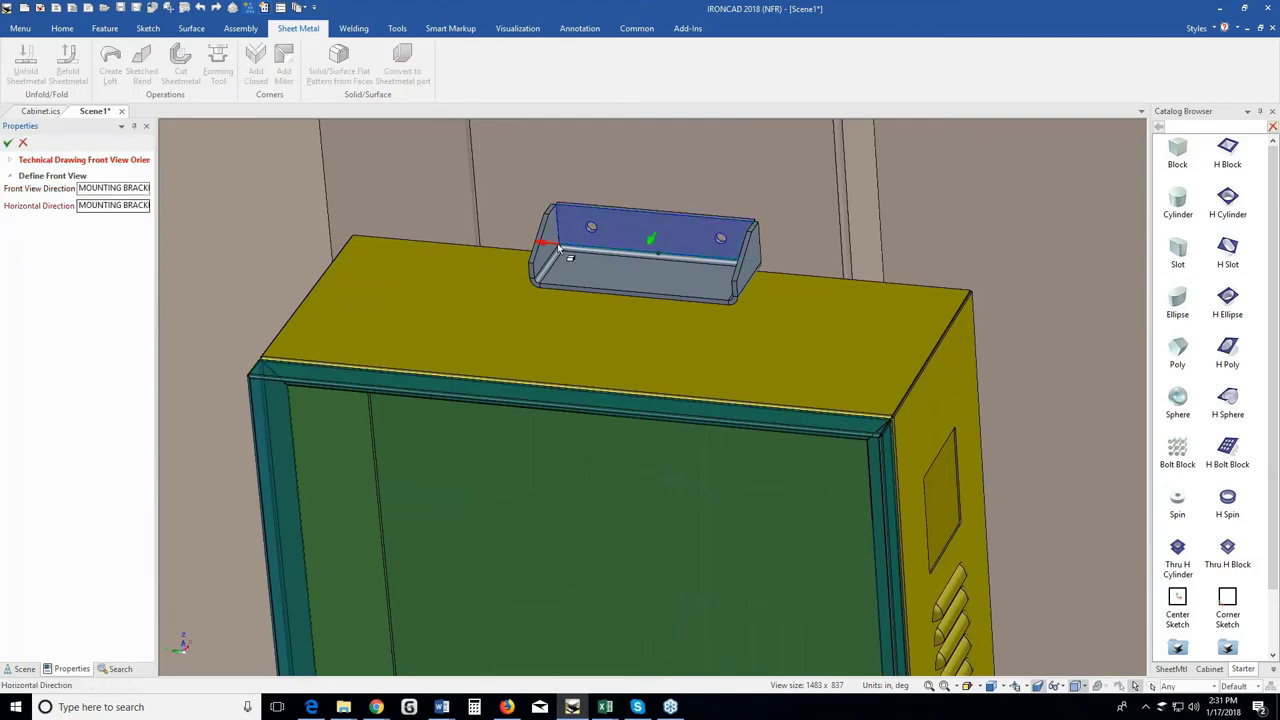
left_click(549, 242)
left_click(8, 143)
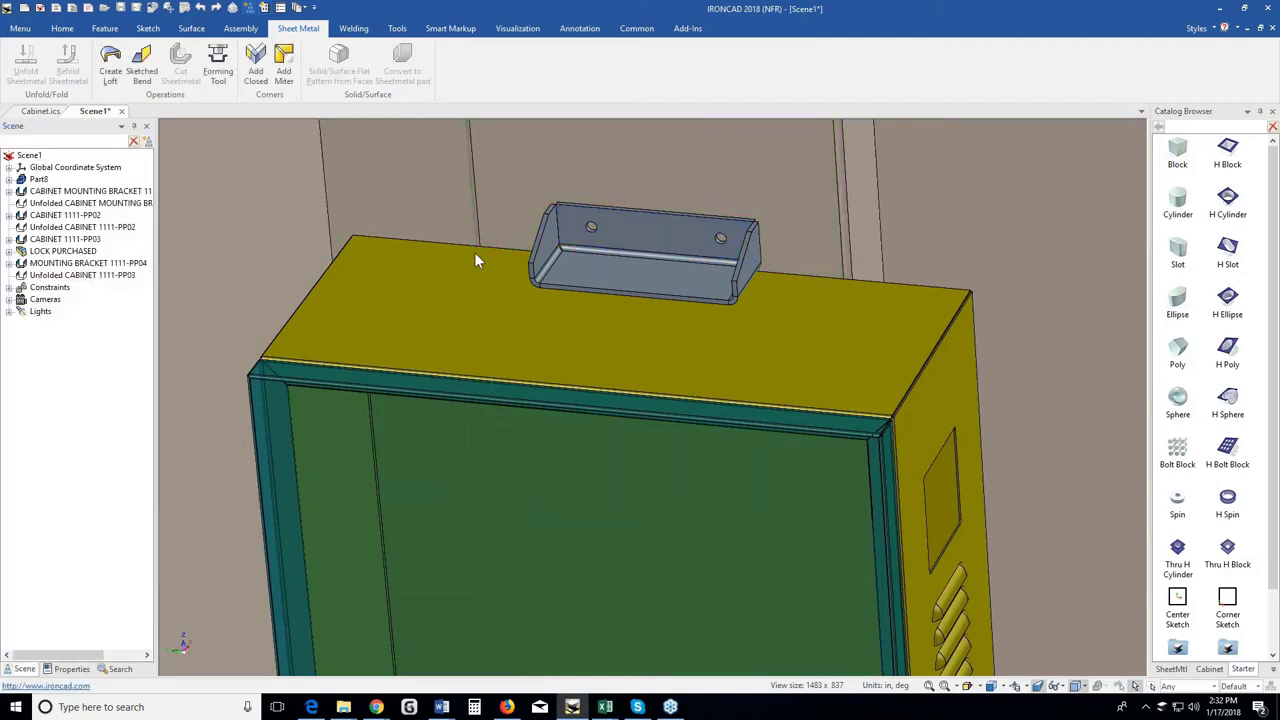
Unfold the mounting bracket and define the flat pattern's front view from its large face and the short end edge.
left_click(645, 250)
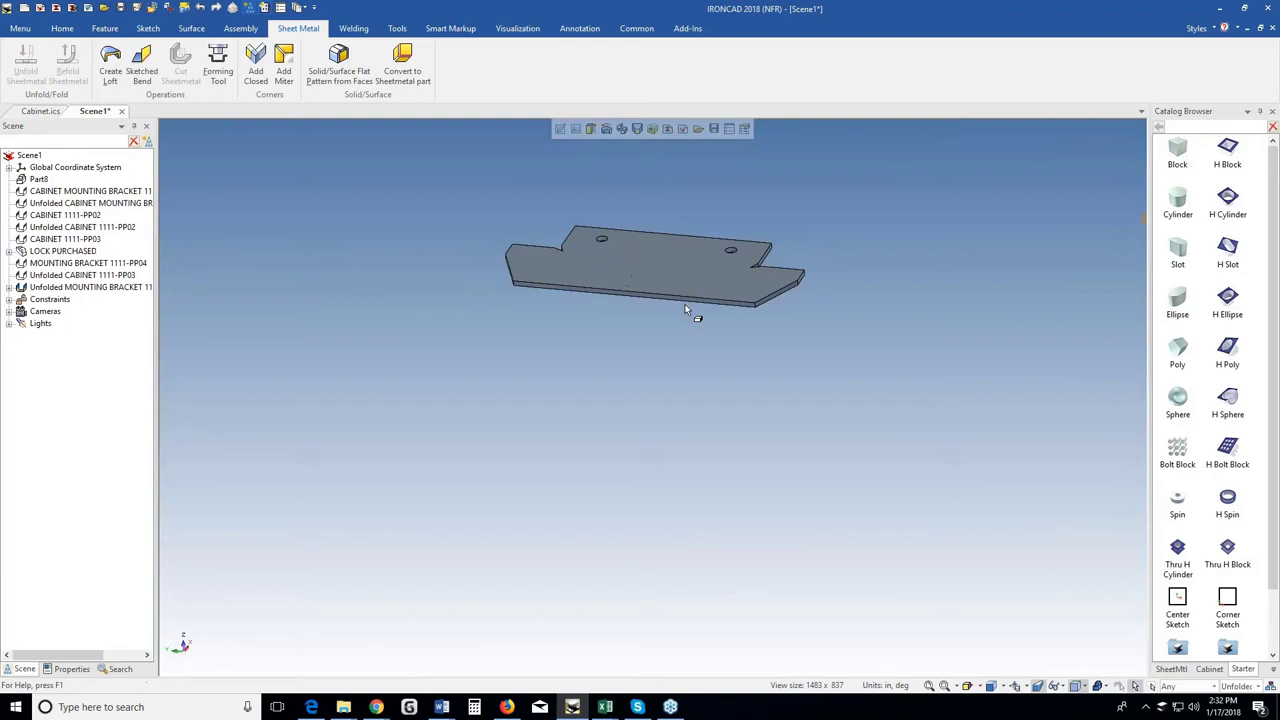
middle_click_drag(691, 309, 688, 377)
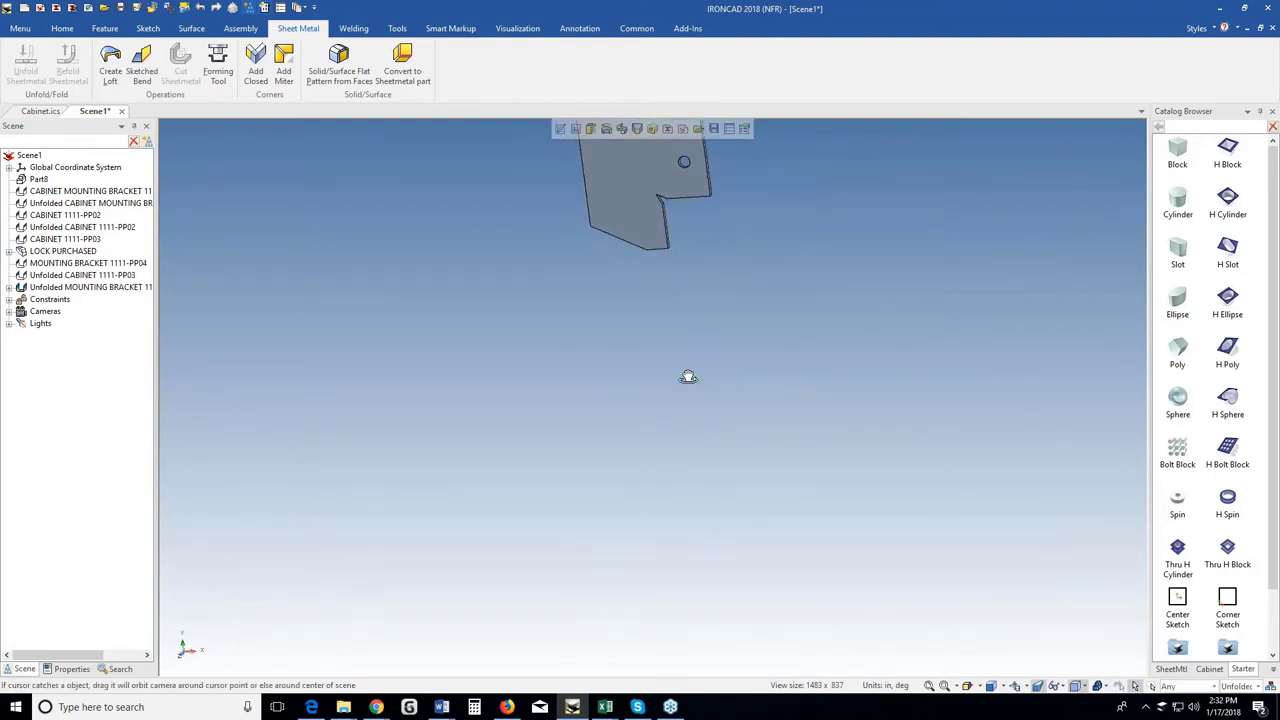
key("F8")
scroll(658, 300, "up", 3)
left_click(654, 368)
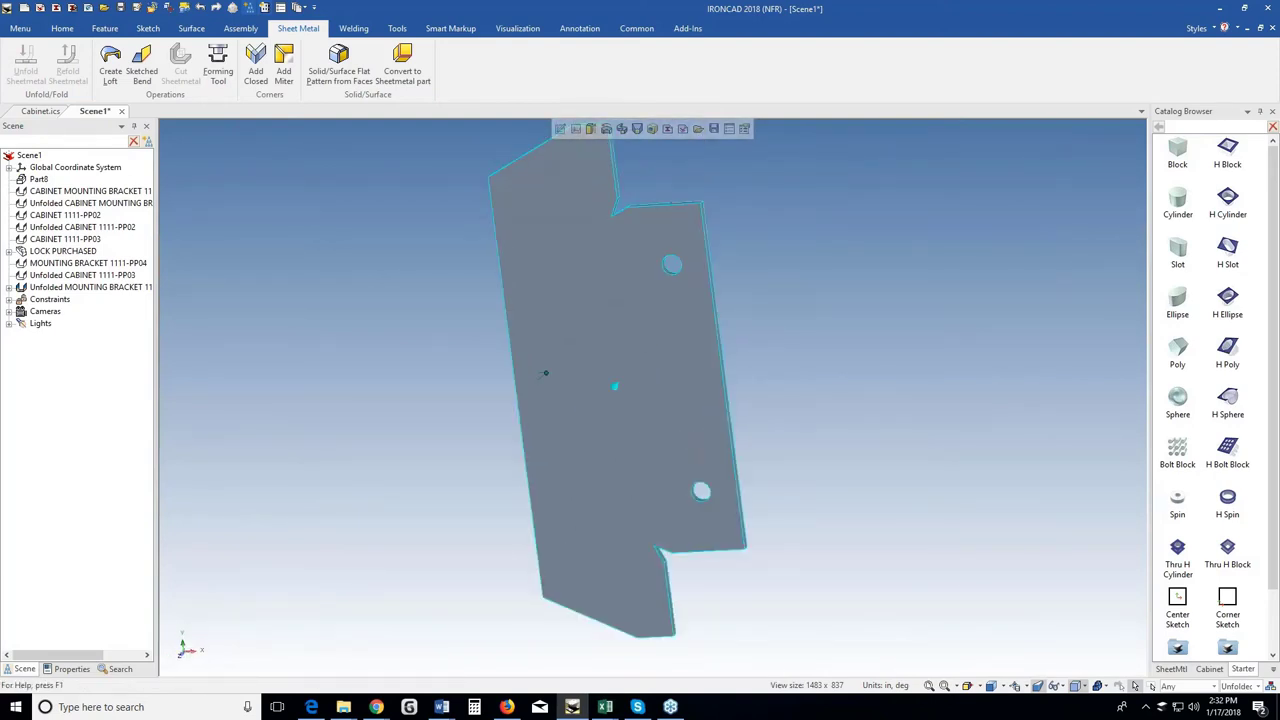
right_click(654, 368)
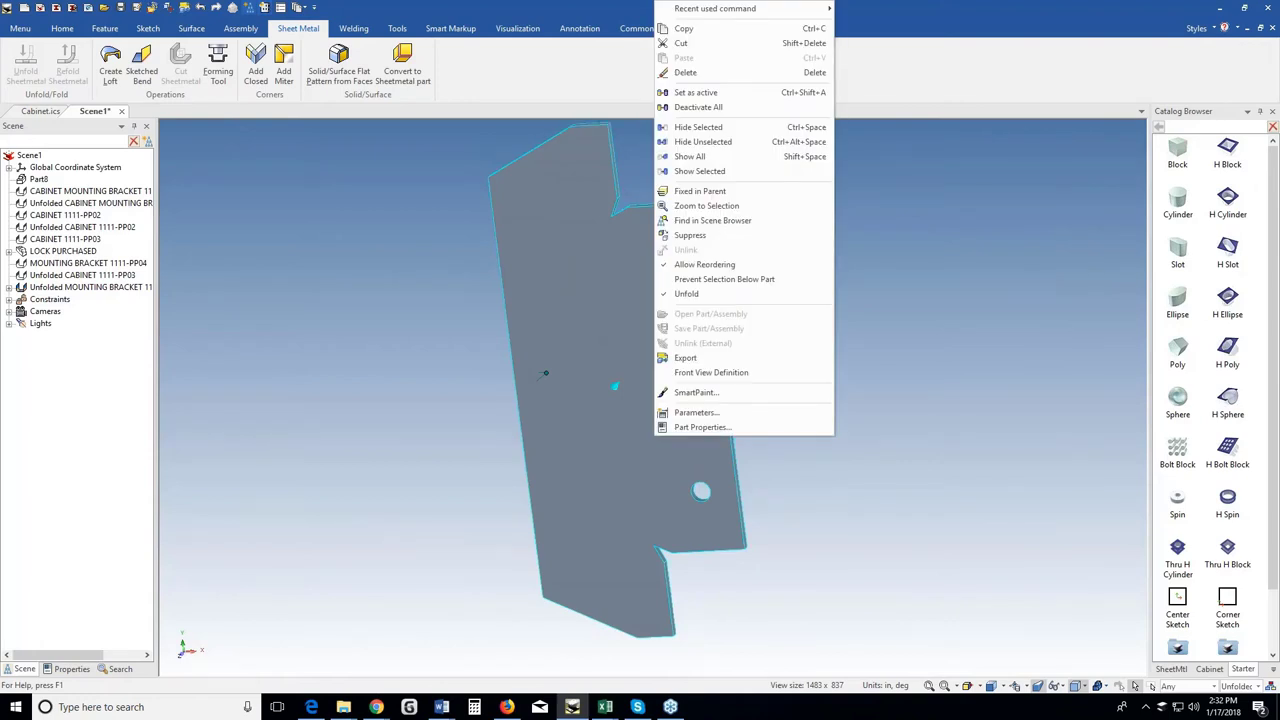
left_click(711, 372)
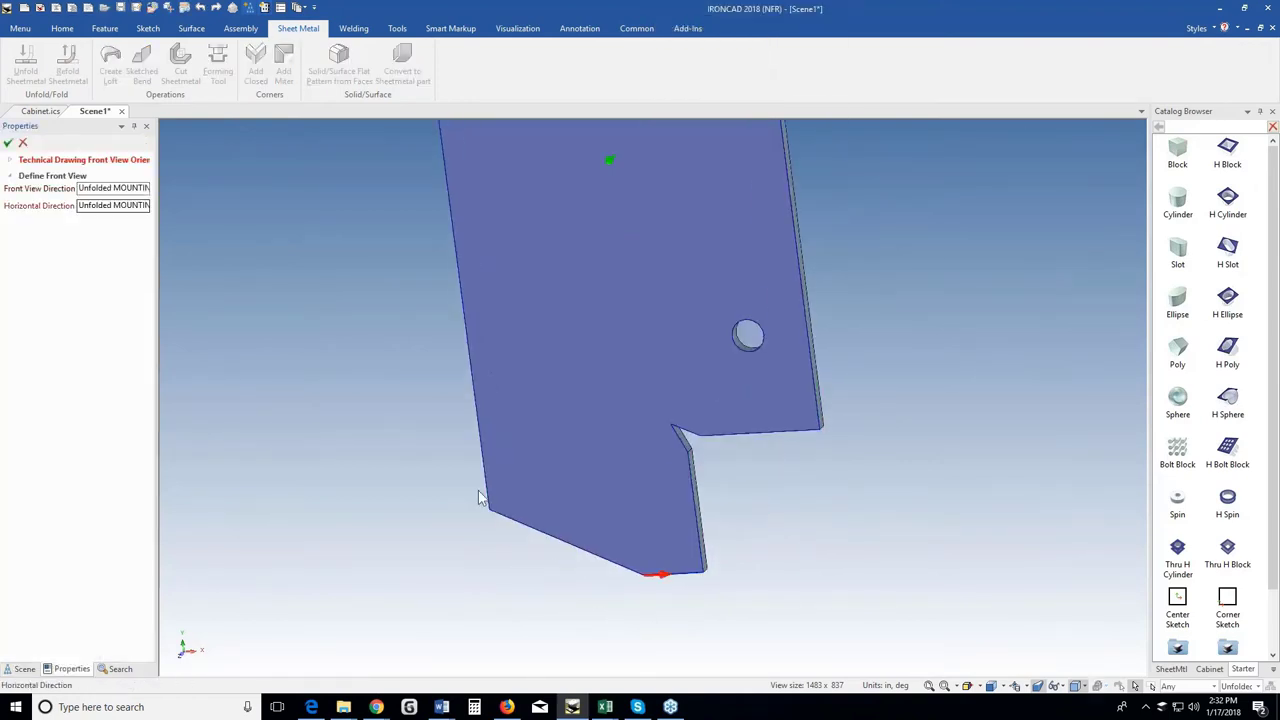
left_click(24, 144)
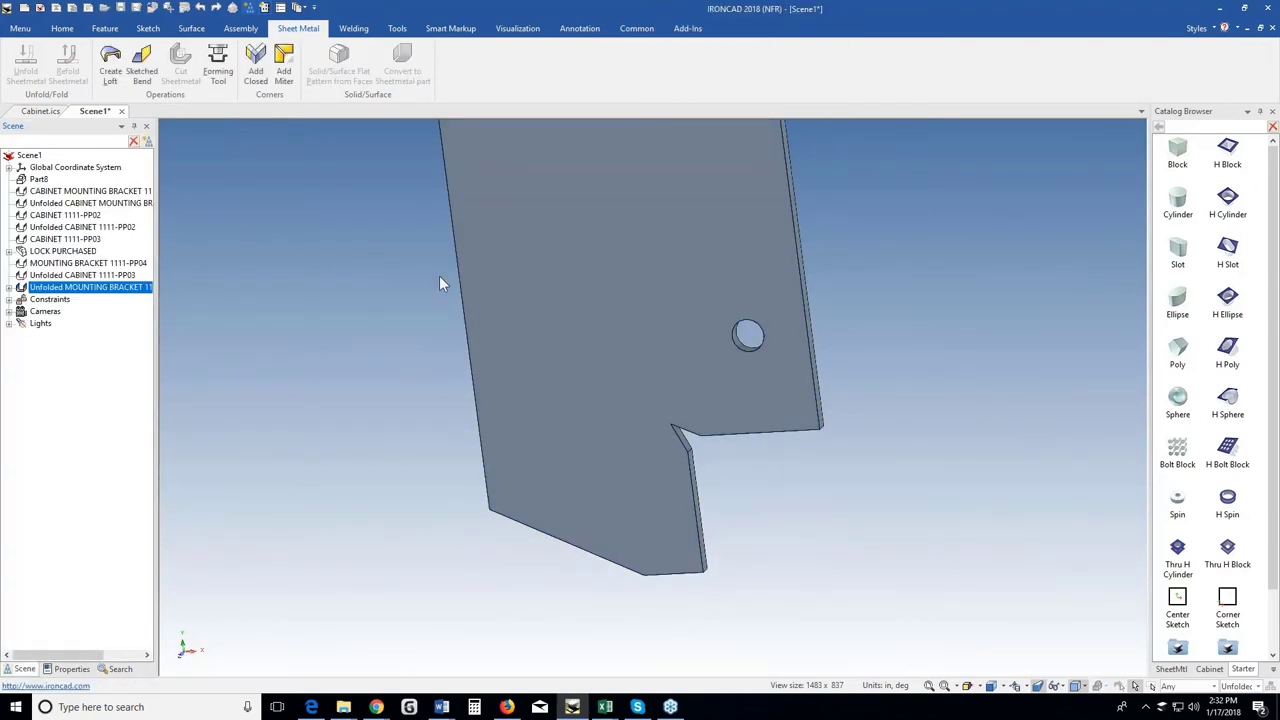
Refold the mounting bracket from its flat pattern.
left_click(658, 306)
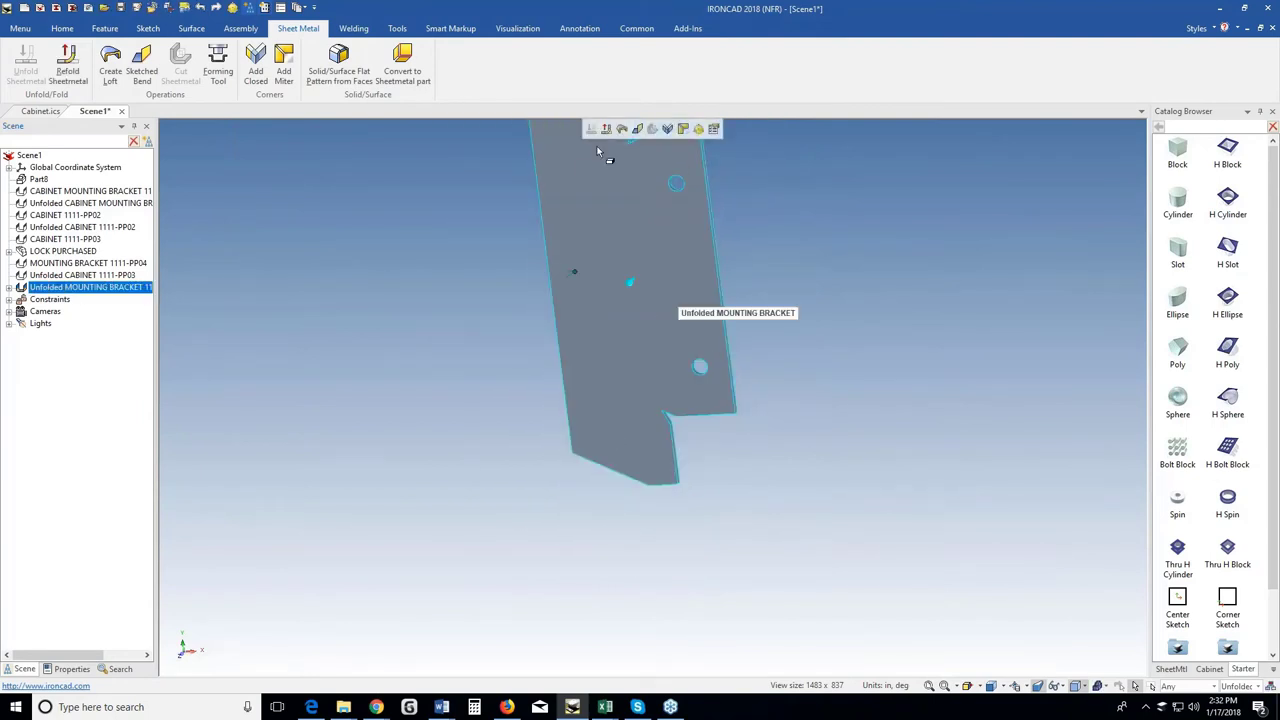
scroll(665, 477, "down", 4)
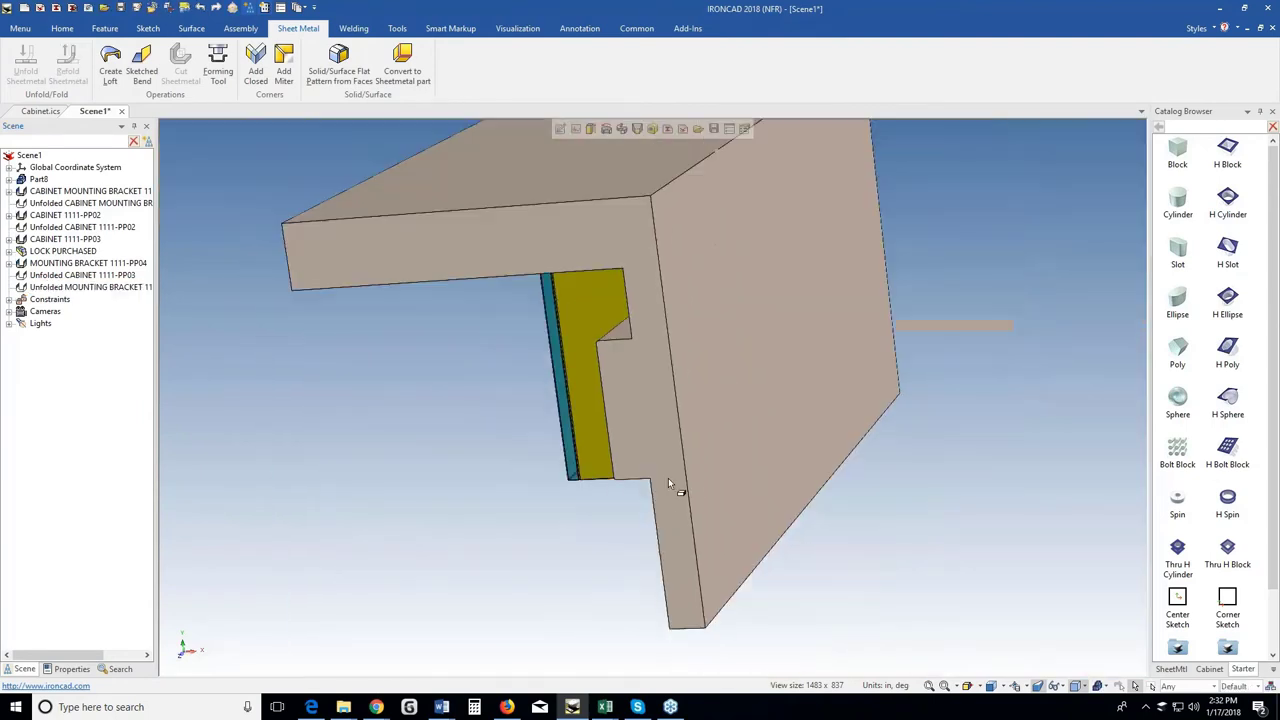
middle_click_drag(668, 478, 649, 473)
scroll(650, 480, "up", 3)
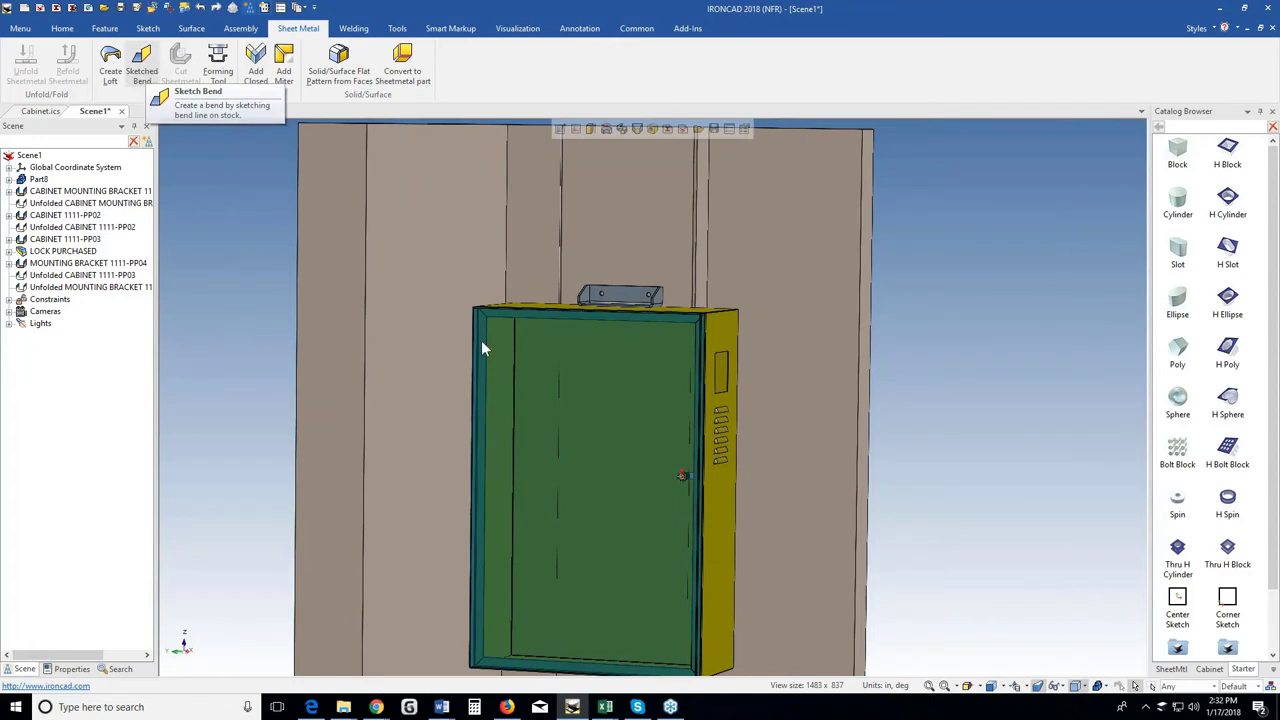
Hide the door, CABINET 1111-PP03, to expose the cabinet's interior.
scroll(658, 413, "down", 2)
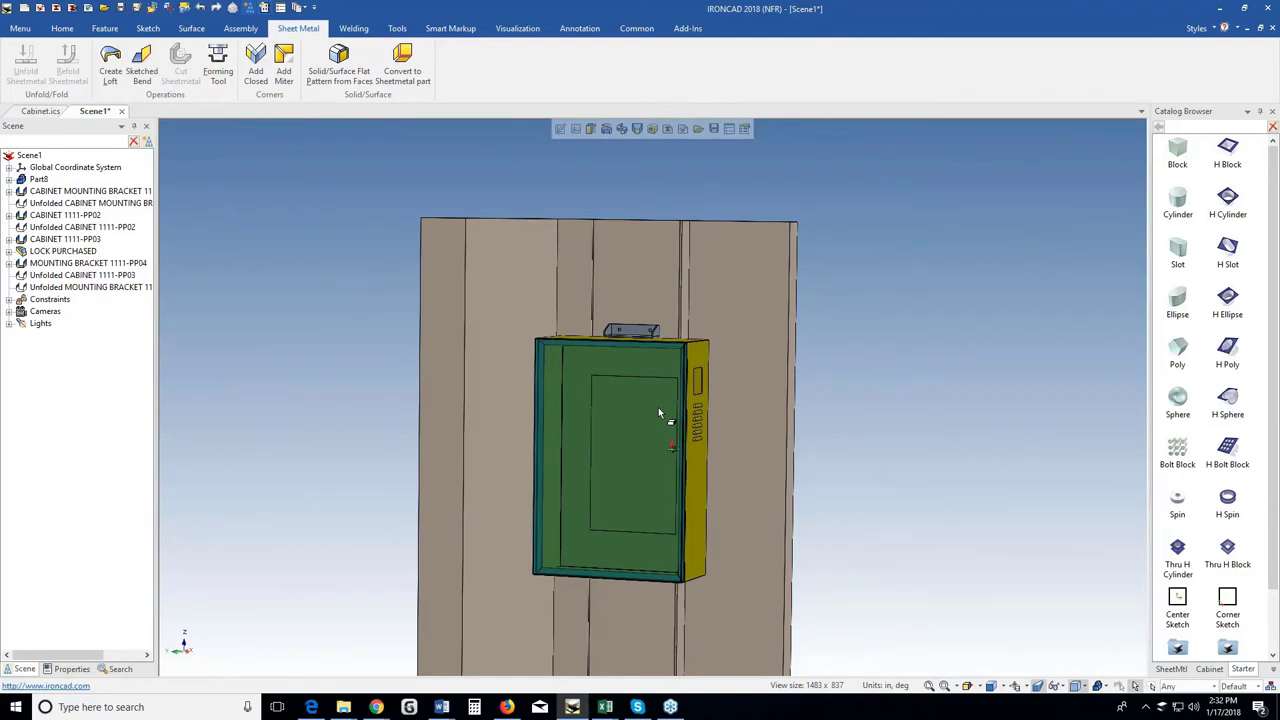
left_click(658, 407)
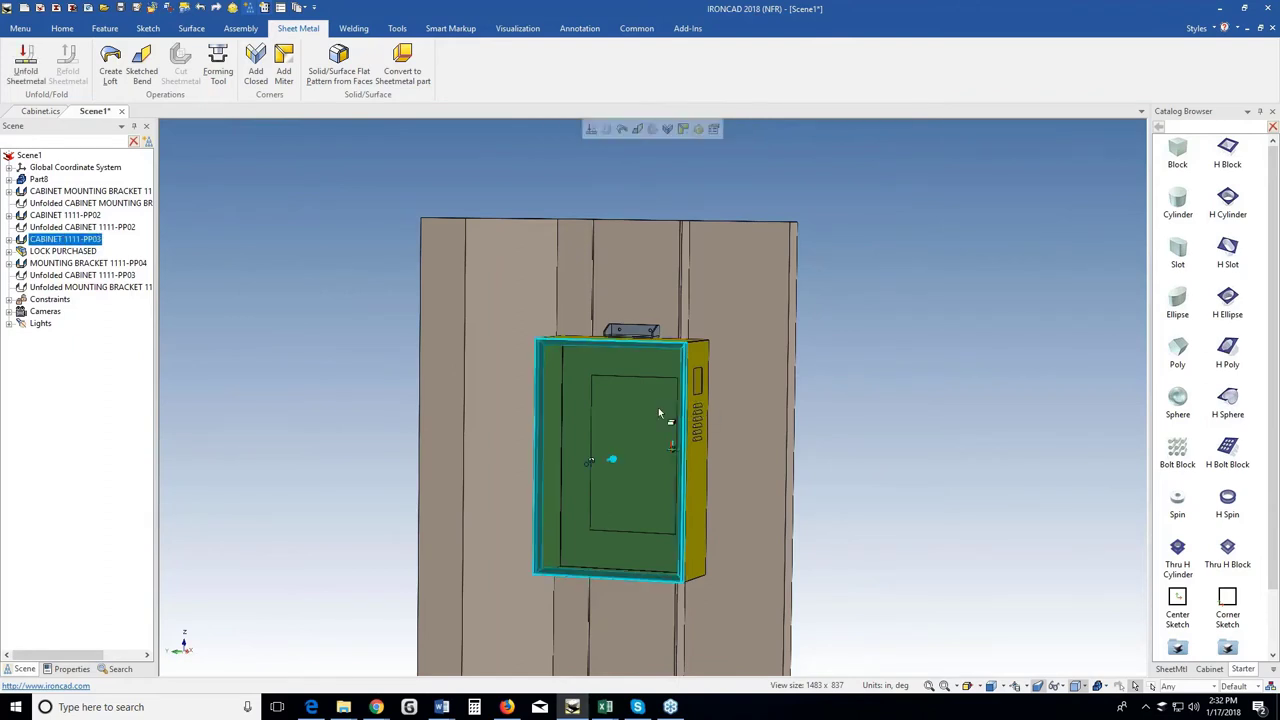
key("Escape")
scroll(607, 483, "up", 1)
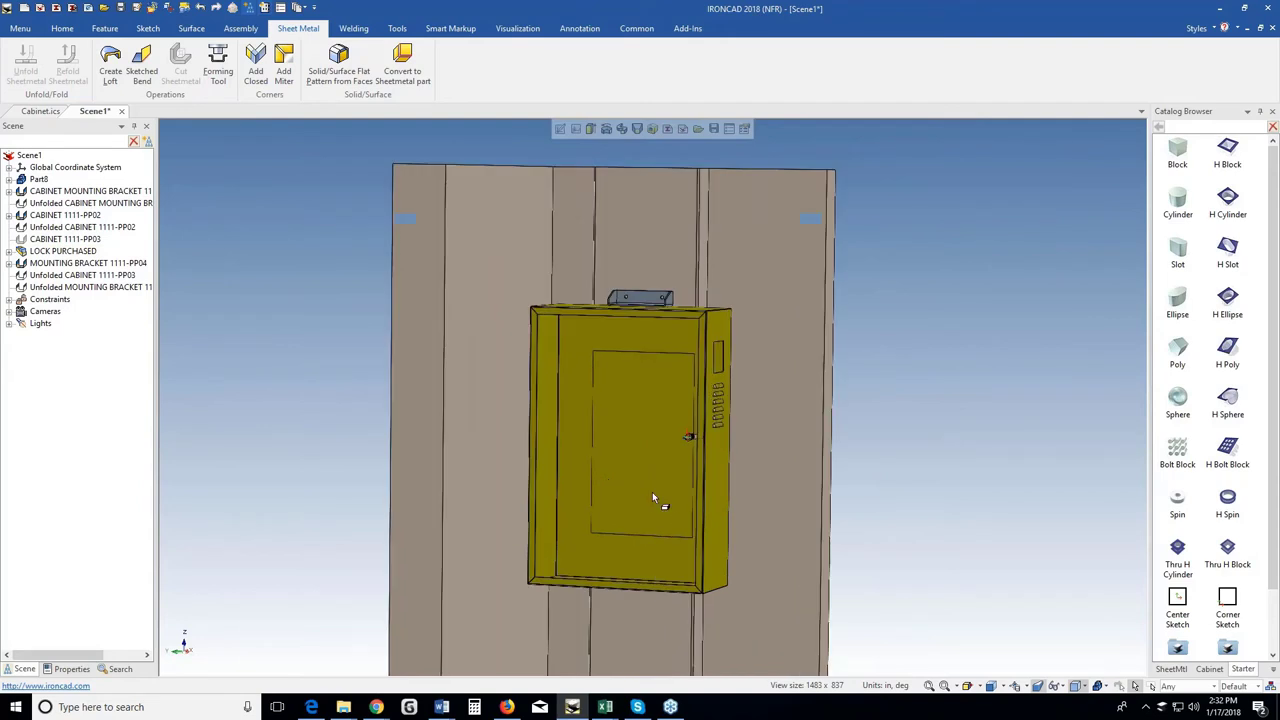
middle_click_drag(656, 496, 672, 497)
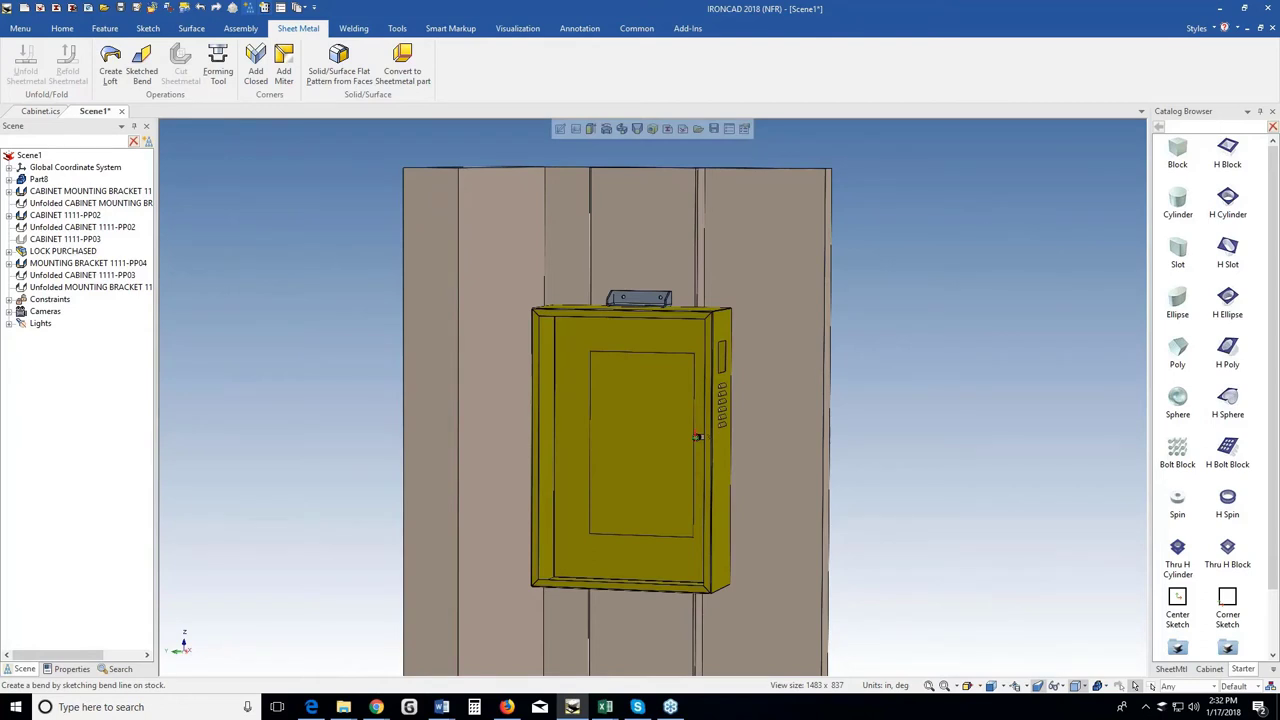
scroll(670, 470, "up", 3)
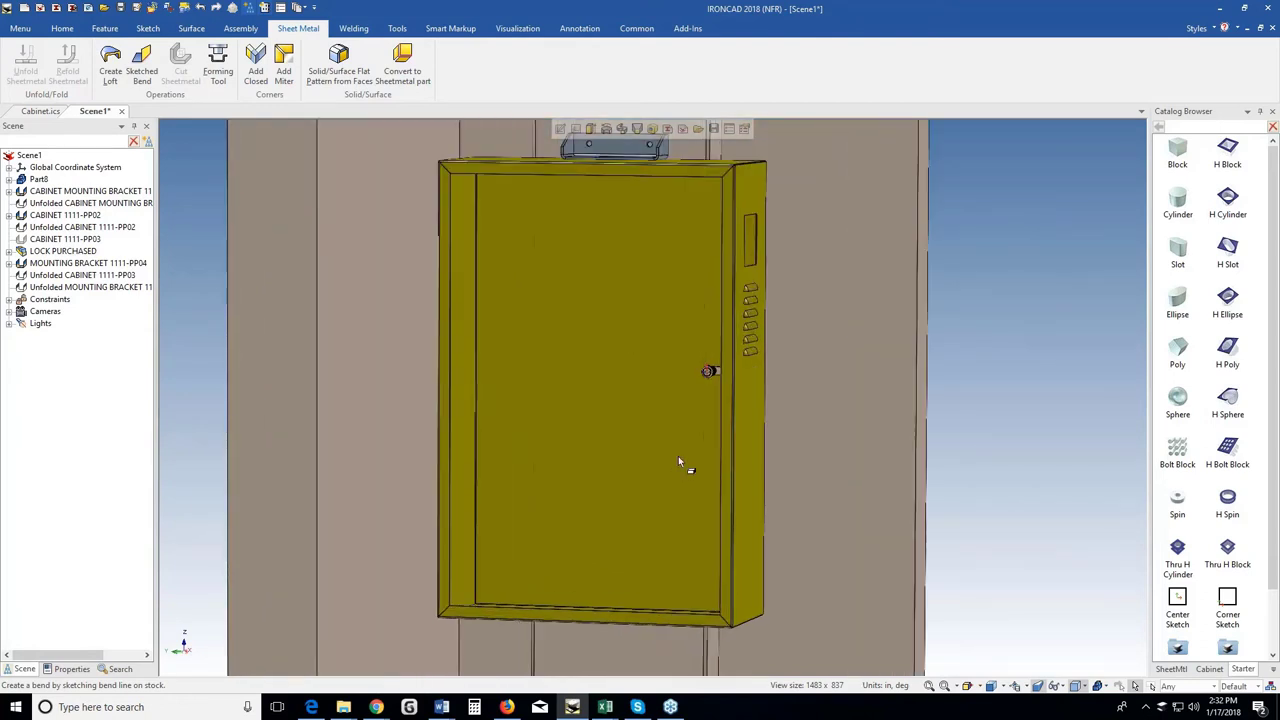
Place a new sheet metal stock part on the cabinet's inner back face and set its stock to CRS - 20.
left_click(1174, 669)
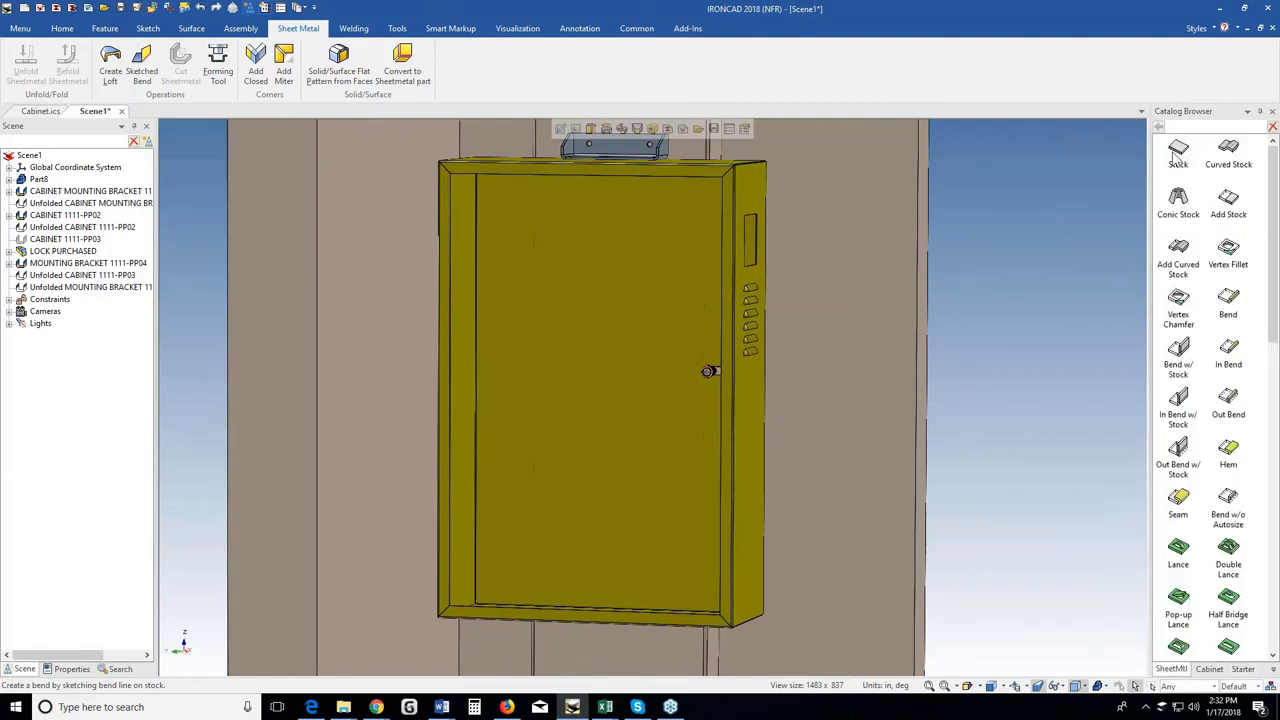
left_click_drag(1179, 153, 620, 385)
scroll(624, 386, "up", 5)
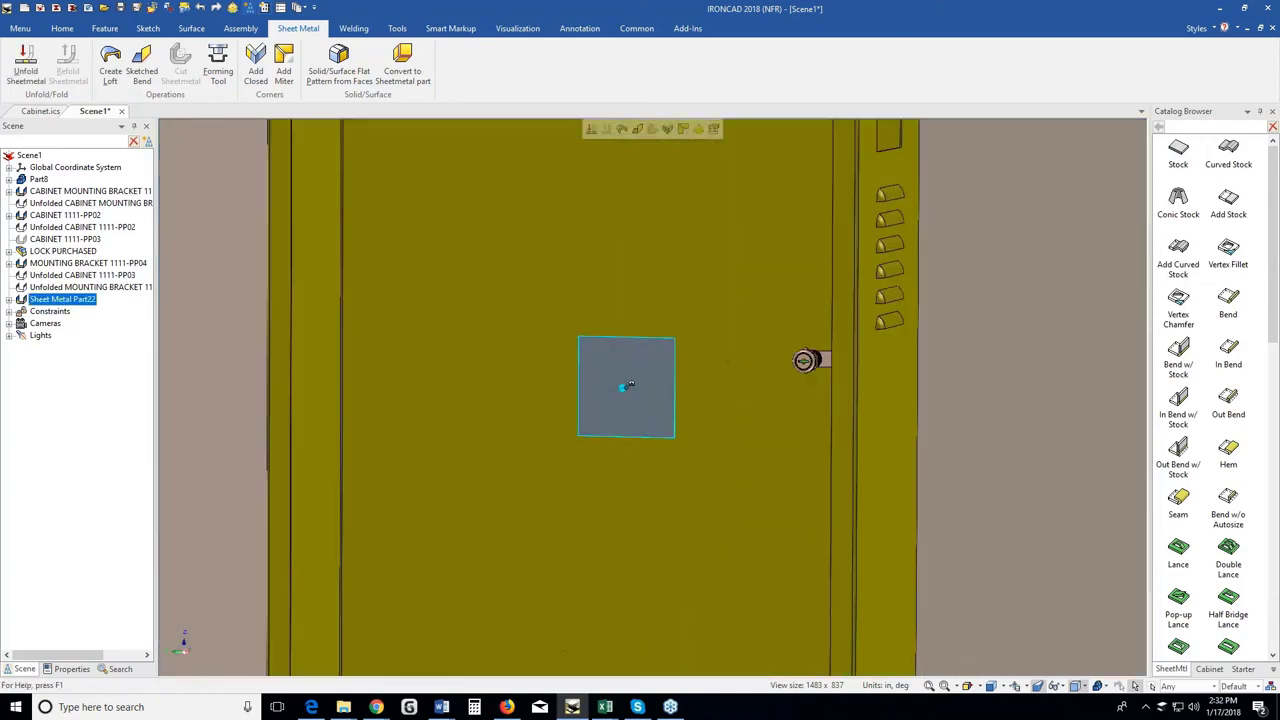
right_click(624, 386)
left_click(648, 428)
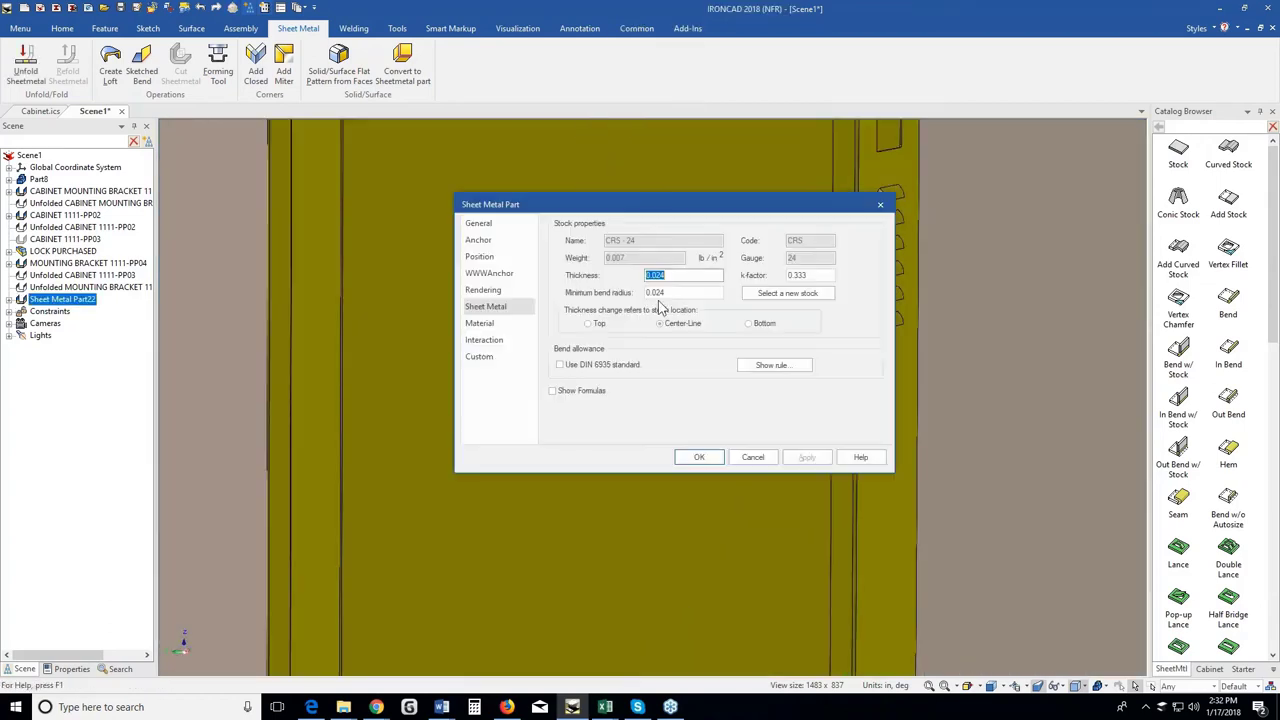
left_click(786, 294)
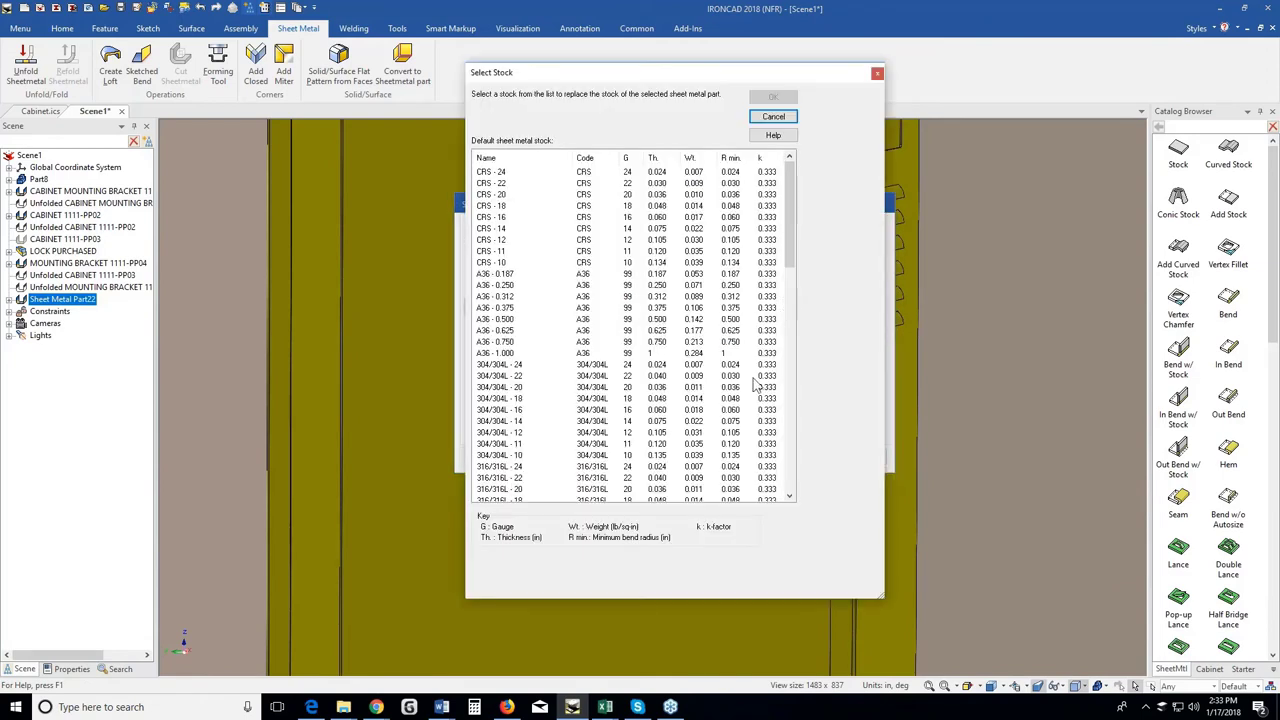
double_click(497, 194)
Name the new part U-BRACKET, with part number PURCHASED and the McMaster supplier name as its description.
left_click(479, 224)
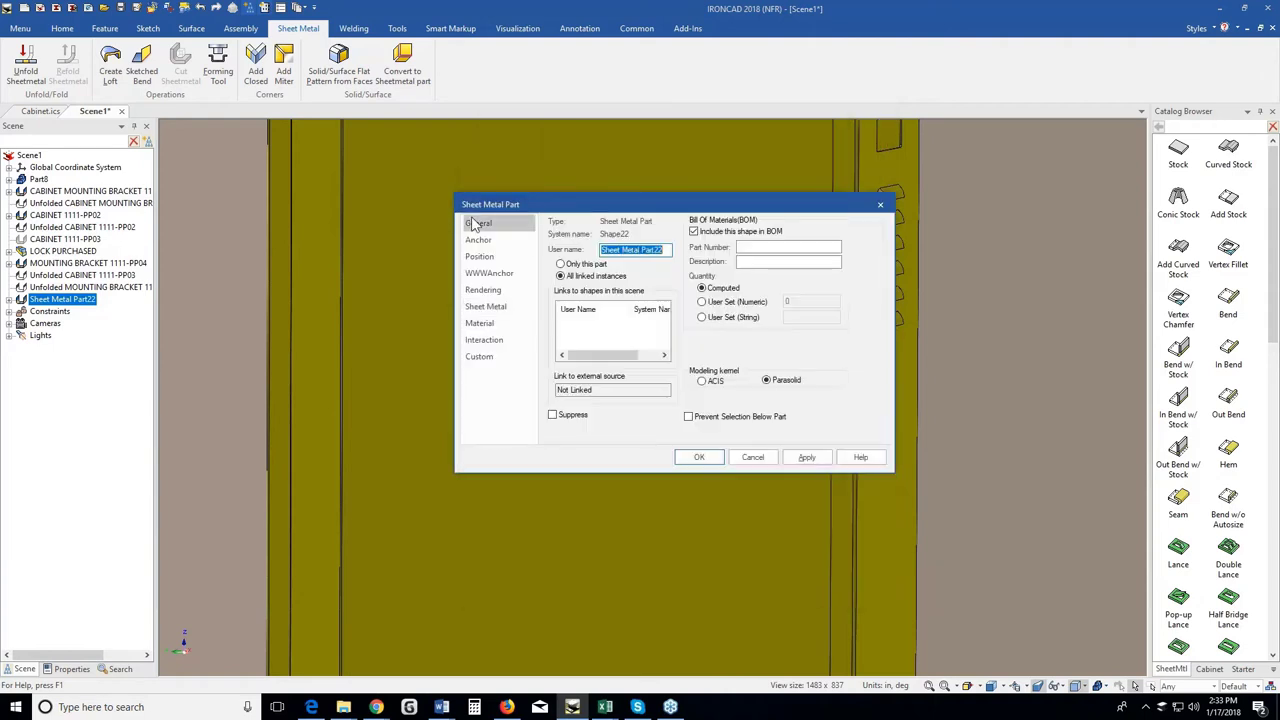
type("U-BRACKET")
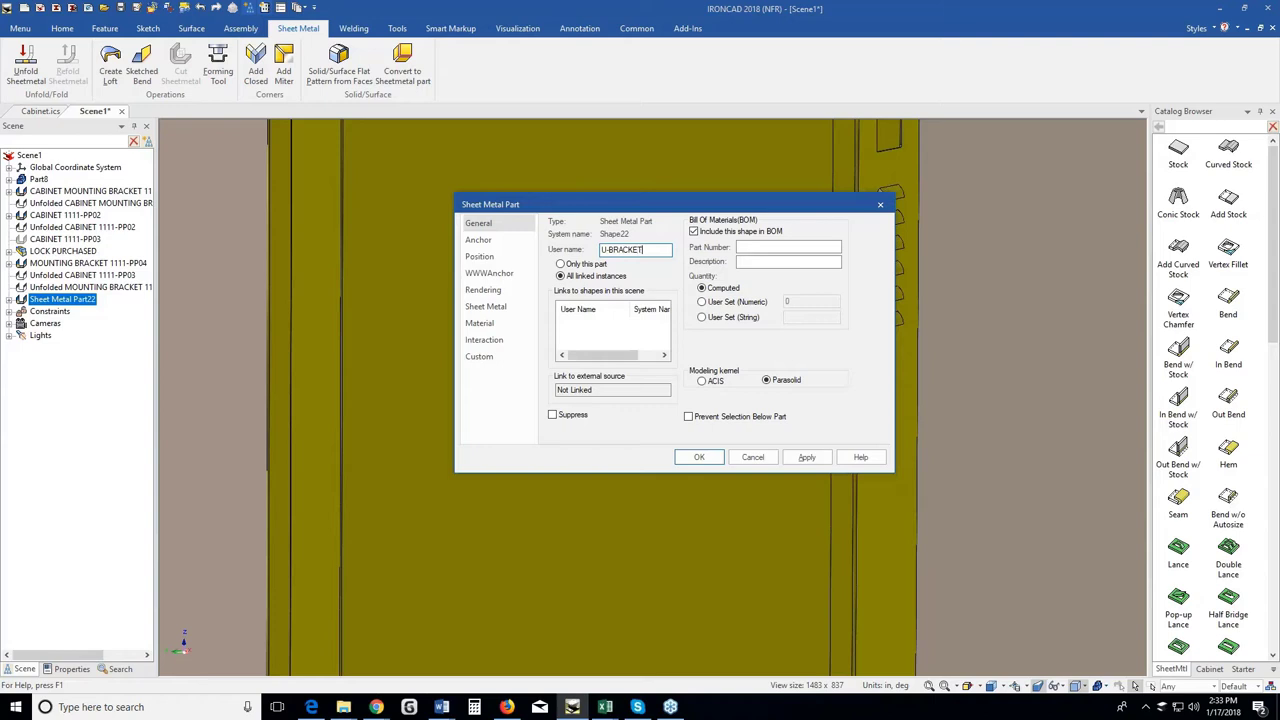
left_click(822, 245)
type("PURCHASED")
left_click(788, 261)
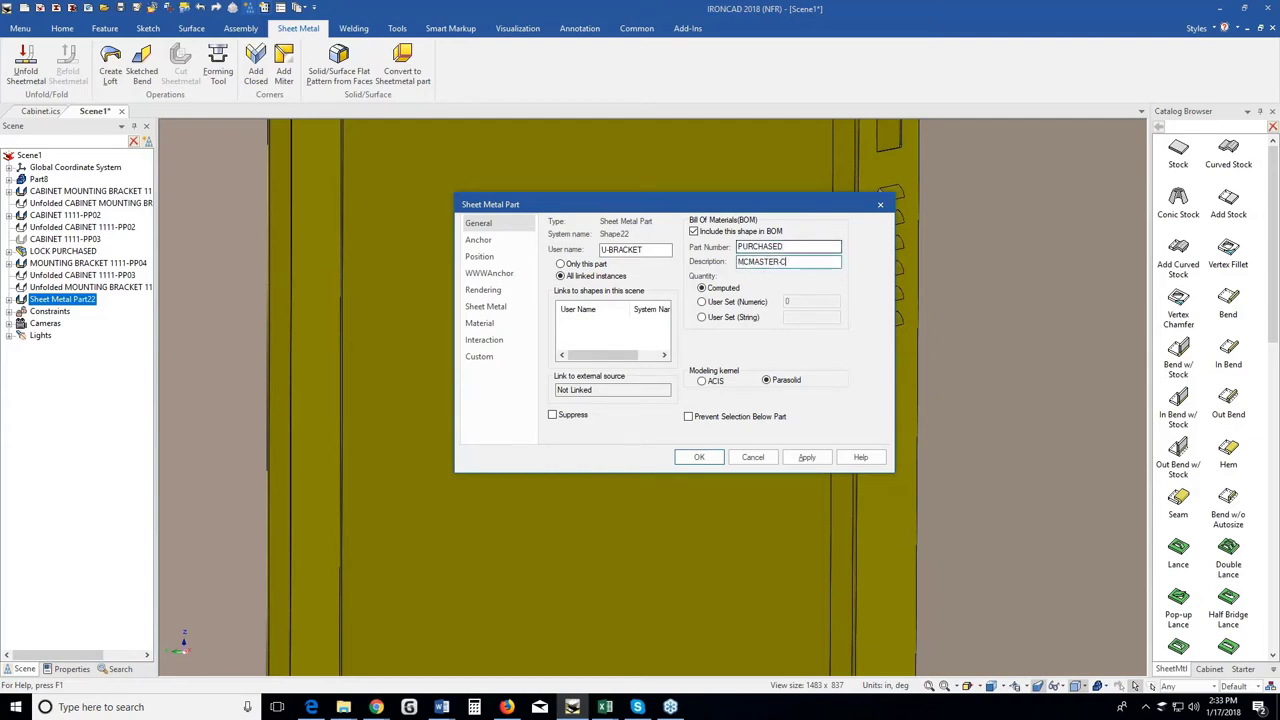
left_click(699, 457)
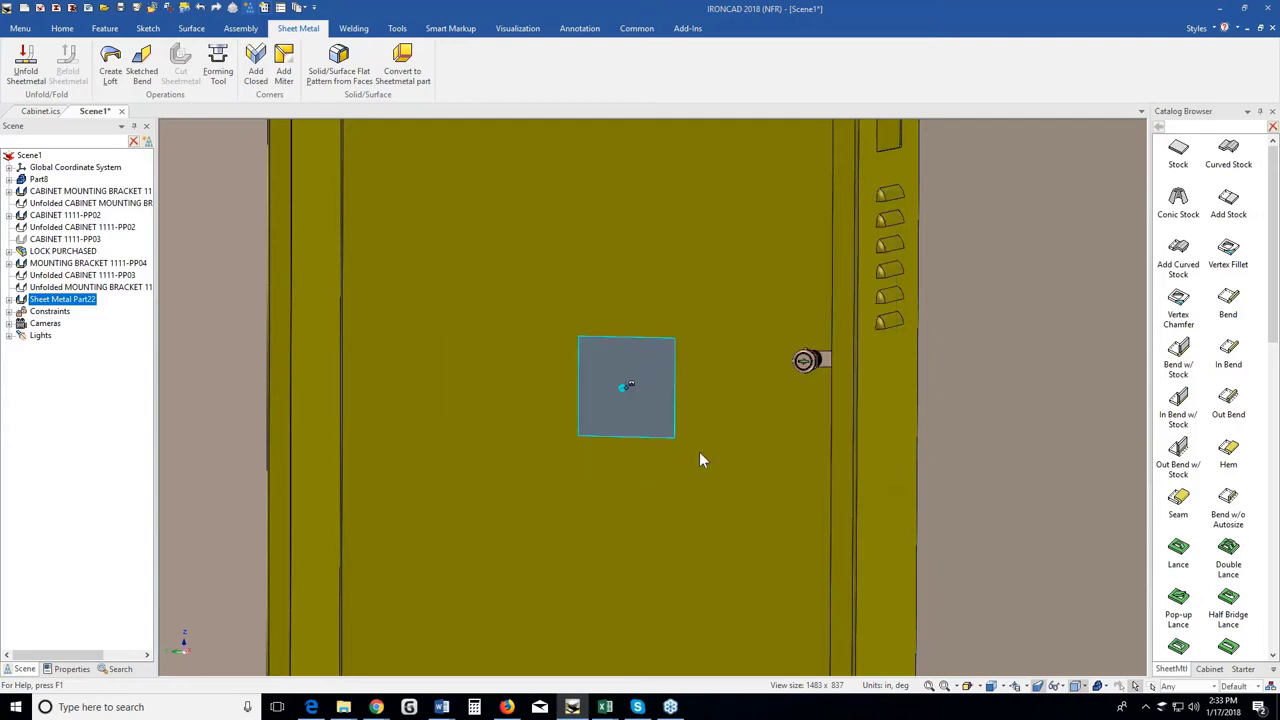
Edit the U-BRACKET stock's cross-section and delete its existing square profile, facing the sketch plane.
left_click(640, 410)
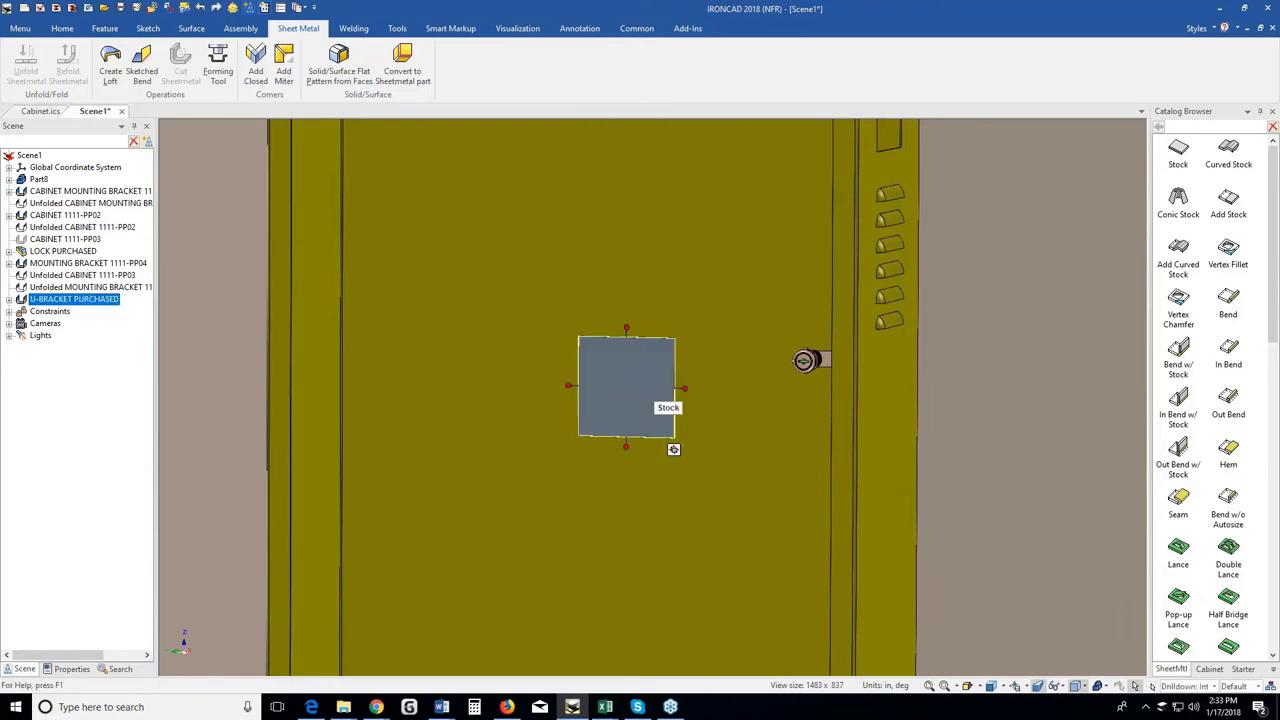
right_click(634, 402)
left_click(666, 428)
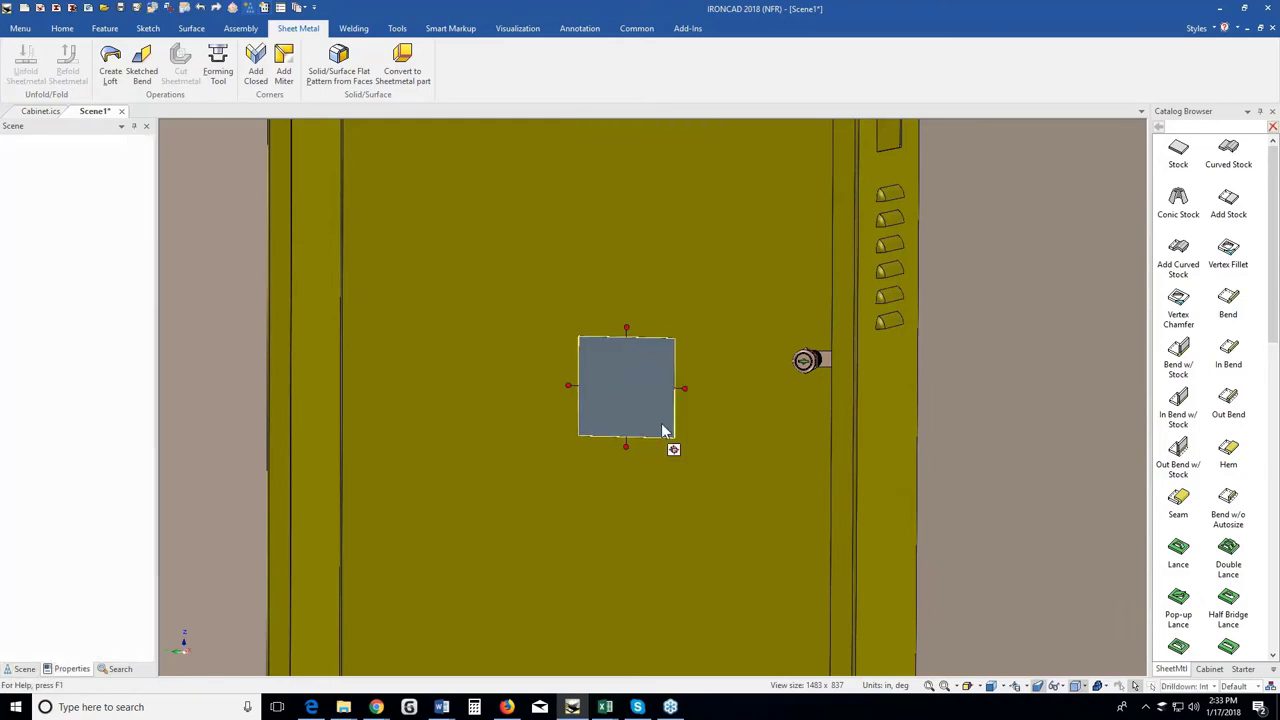
left_click(646, 341)
key("Delete")
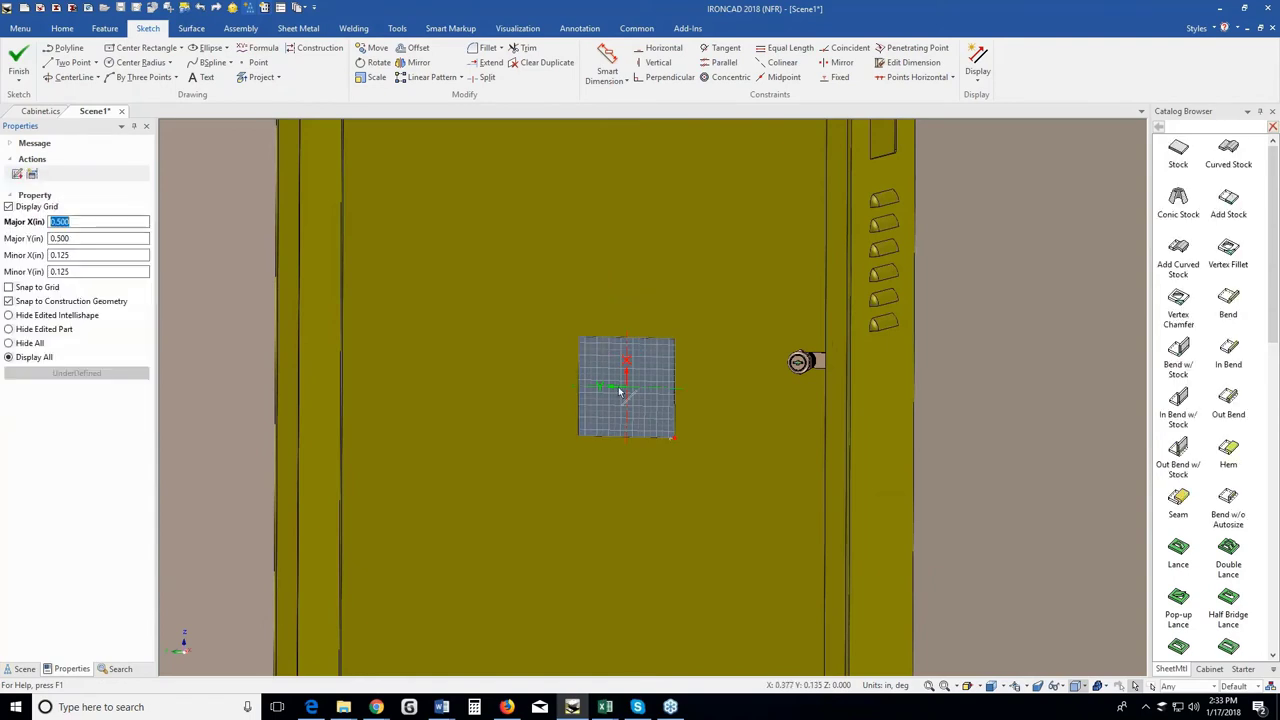
key("F7")
left_click(619, 390)
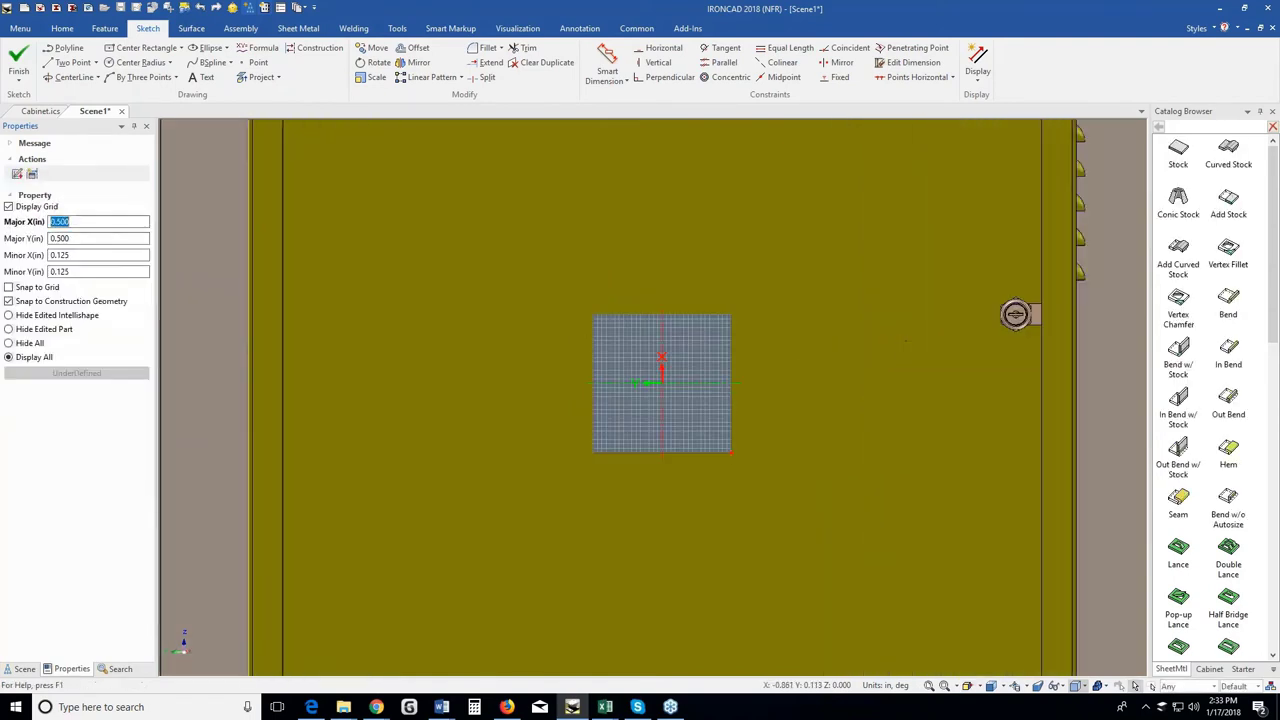
Import MOUNTINGRAIL.DXF from the Sheet metal webinar folder into the cross-section sketch.
right_click(689, 418)
left_click(721, 493)
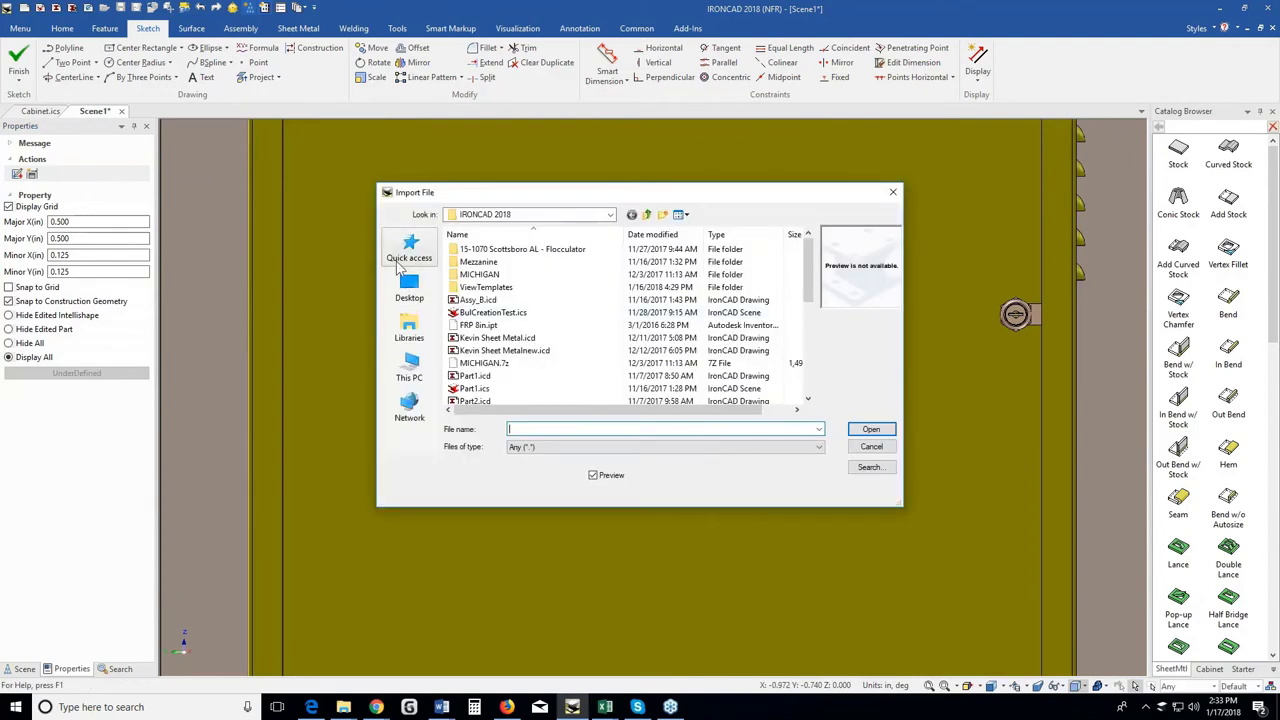
left_click(408, 252)
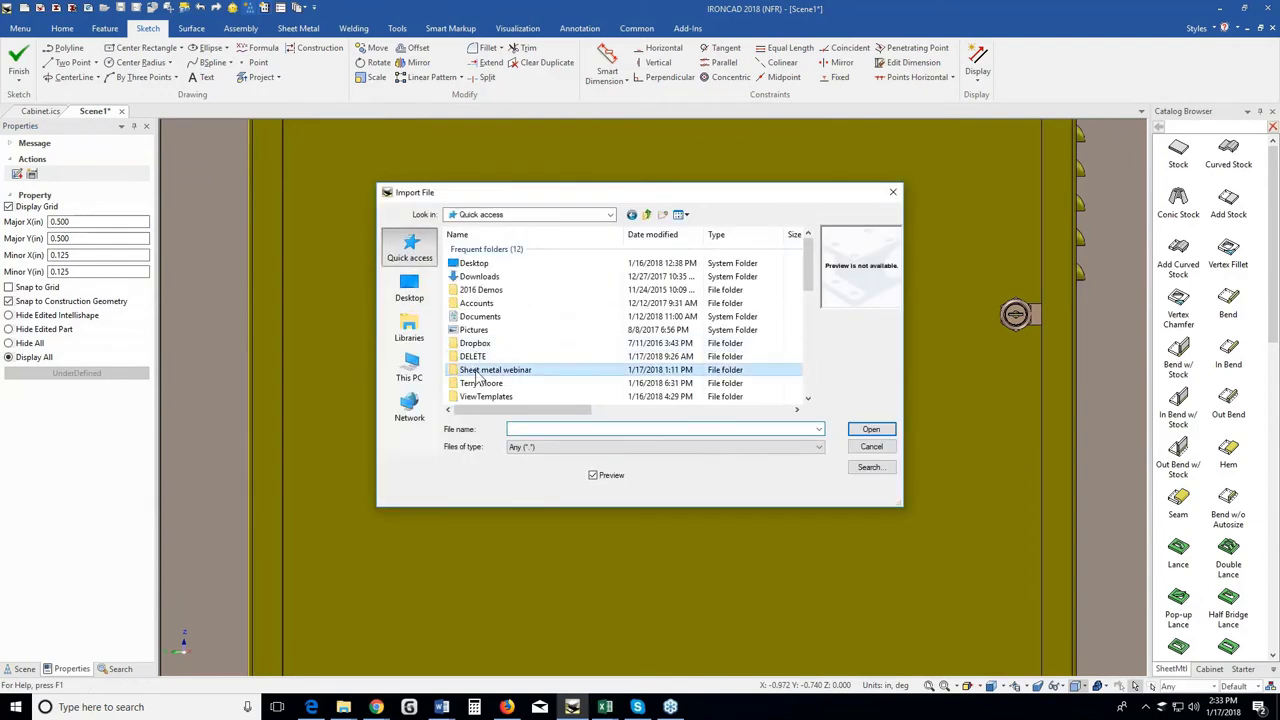
double_click(480, 368)
double_click(493, 300)
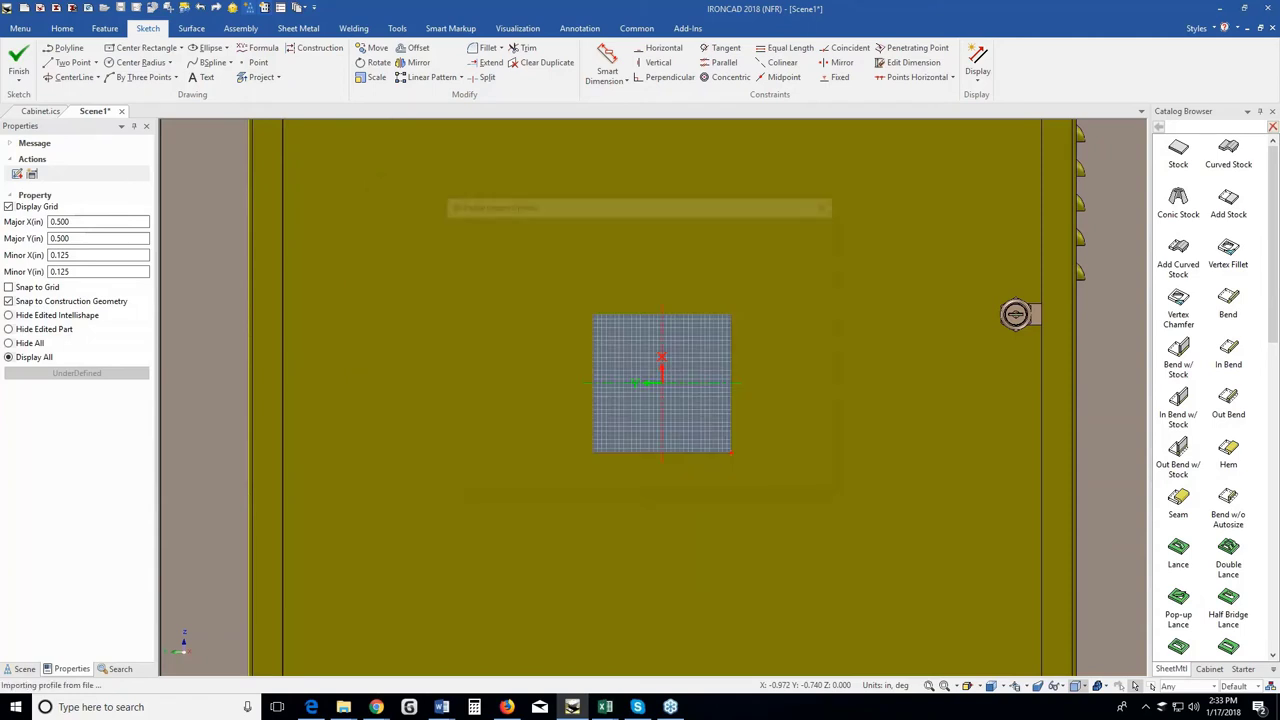
Keep only layer 0 for the profile import, take it from the Model space, and finish the cross-section sketch.
left_click(458, 246)
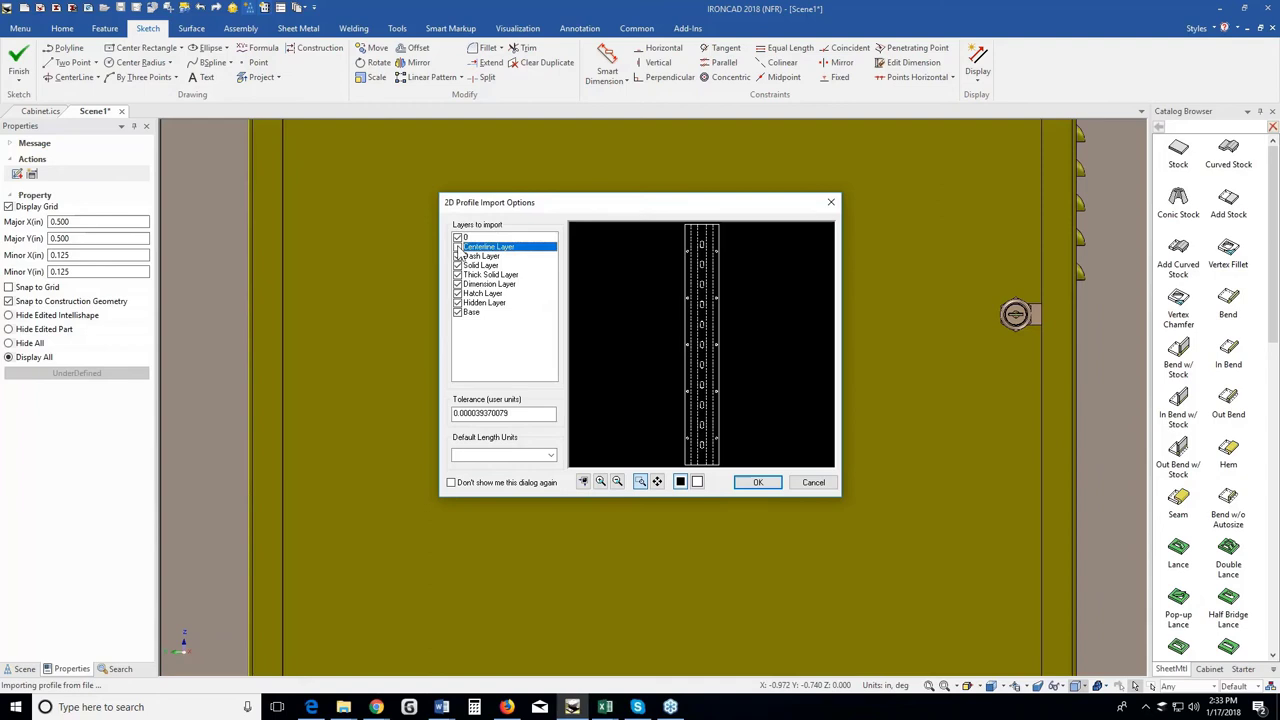
left_click(458, 313, "shift")
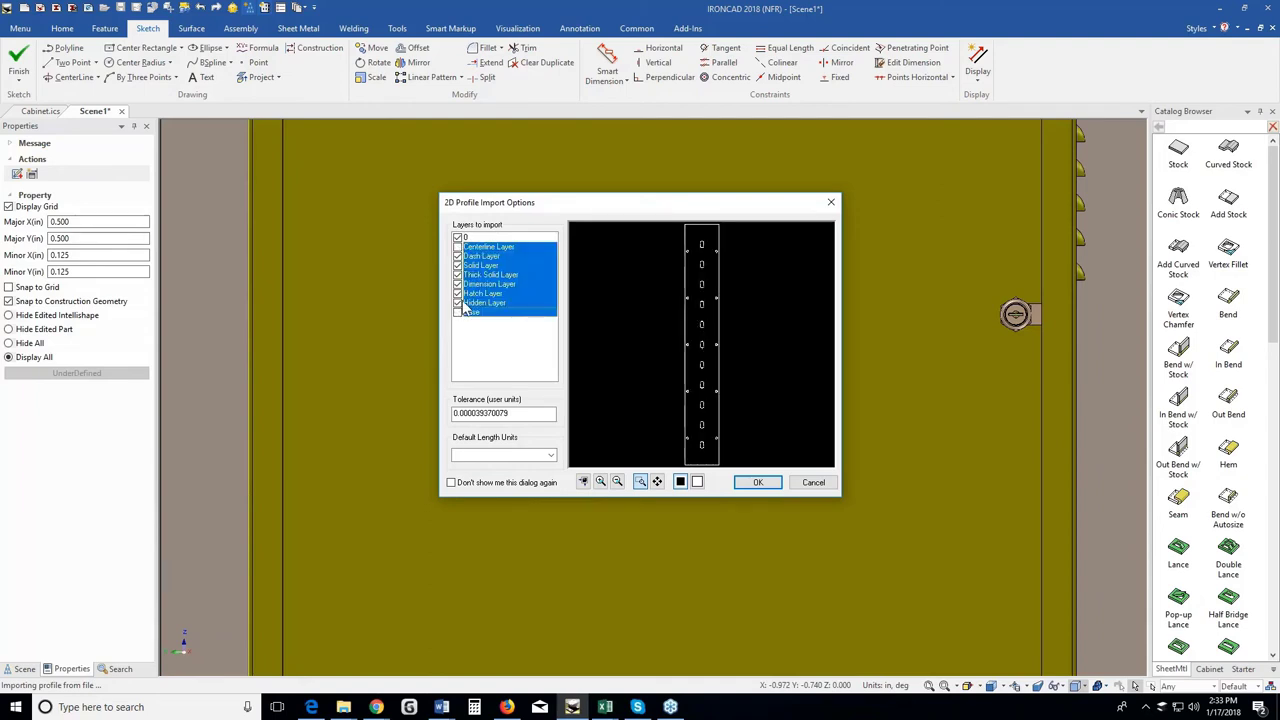
left_click(757, 482)
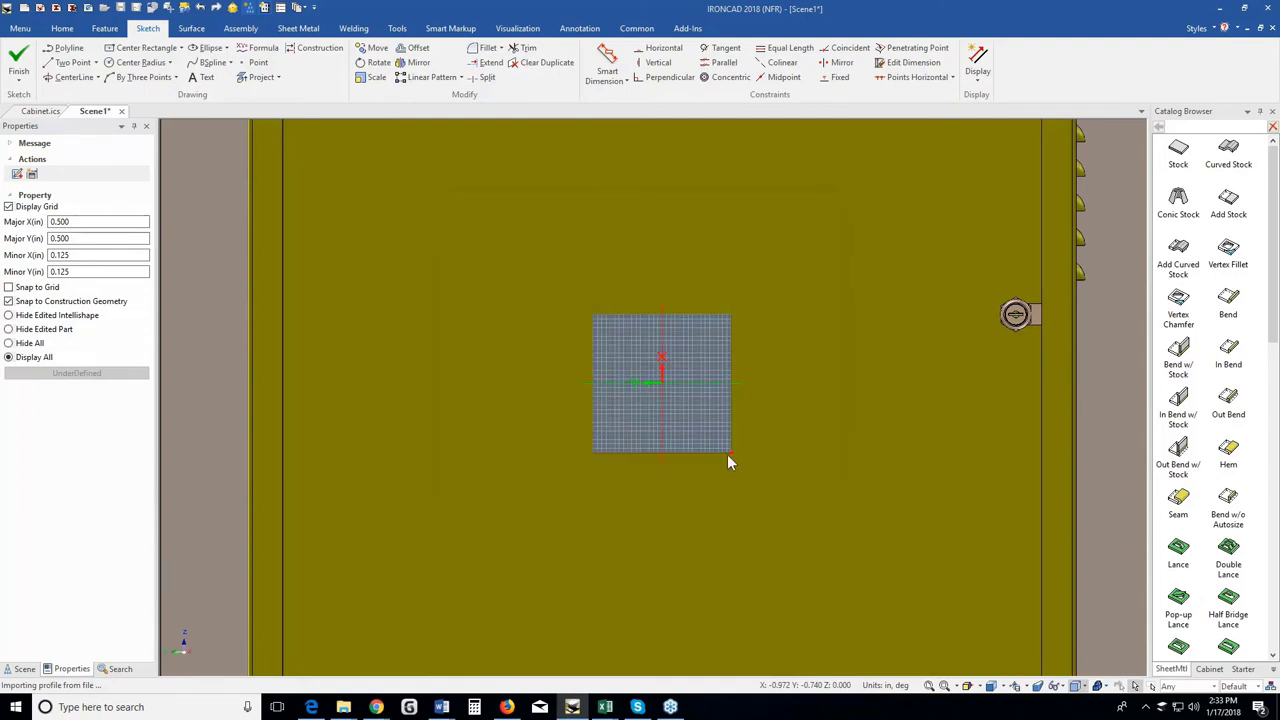
left_click(670, 367)
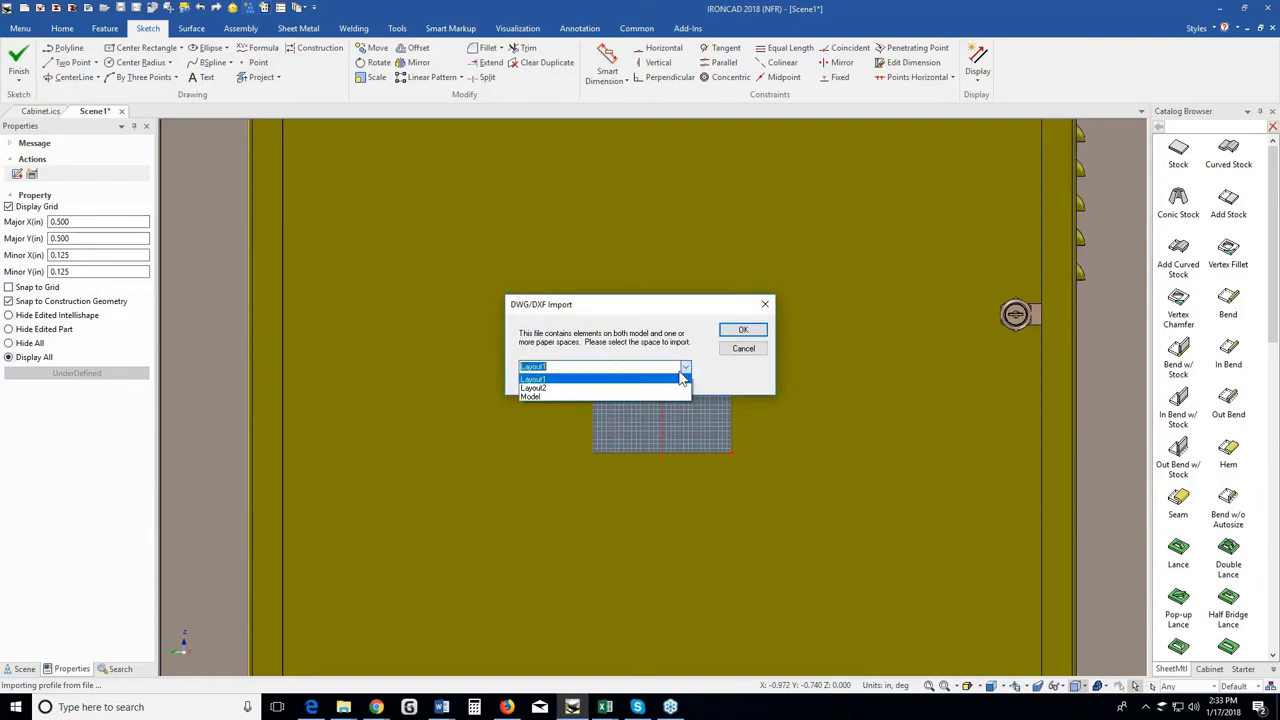
left_click(668, 397)
left_click(743, 330)
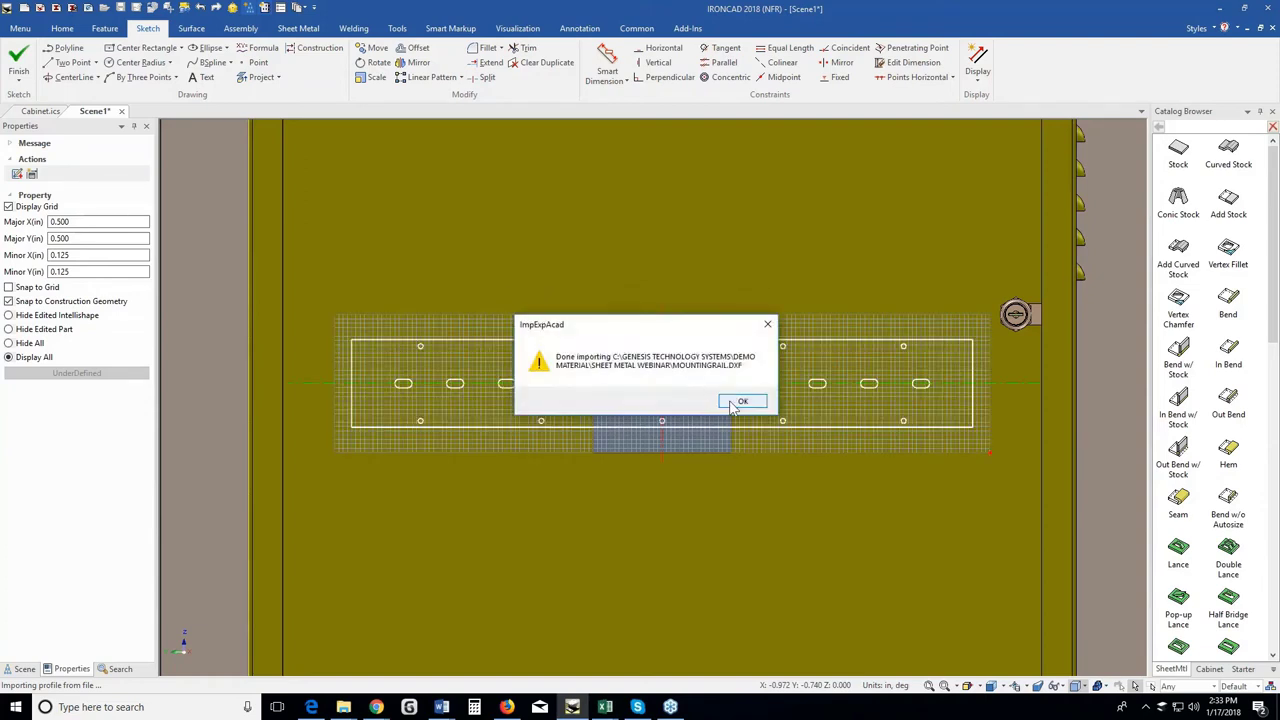
left_click(731, 405)
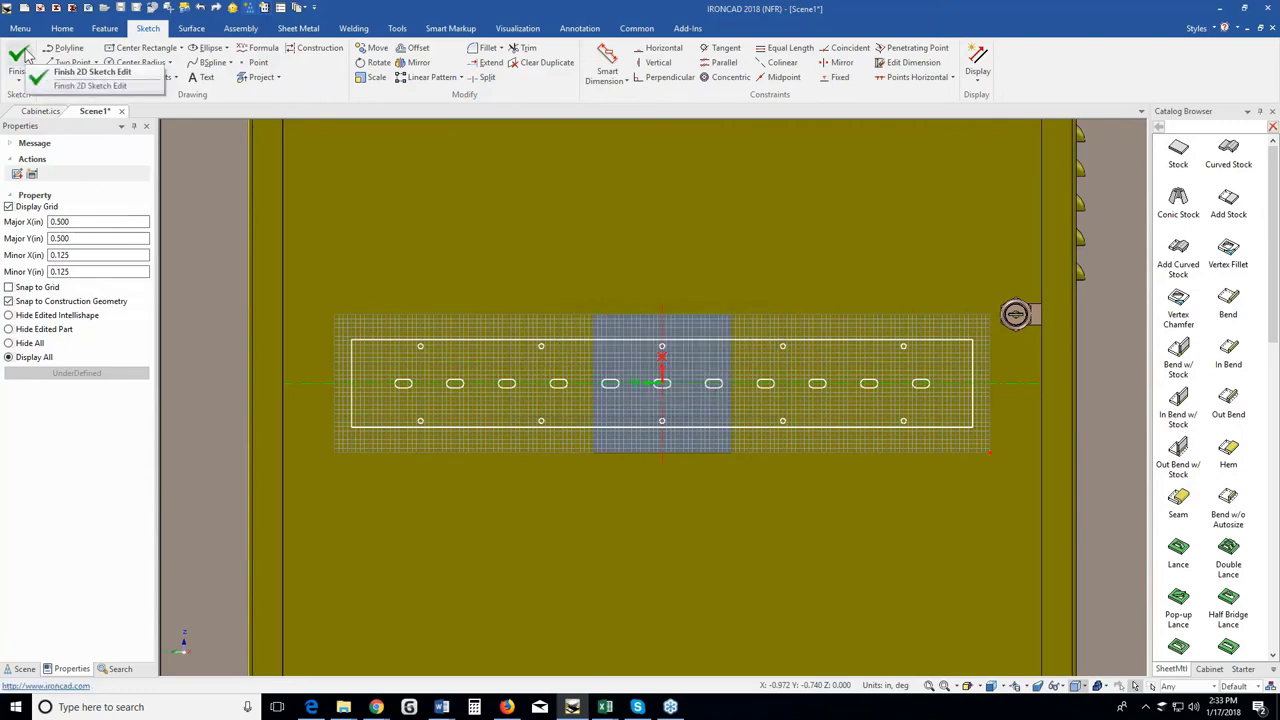
Start a sketched bend on the slotted rail's front face and open a bend line sketch there.
middle_click_drag(656, 420, 619, 479)
left_click(656, 387)
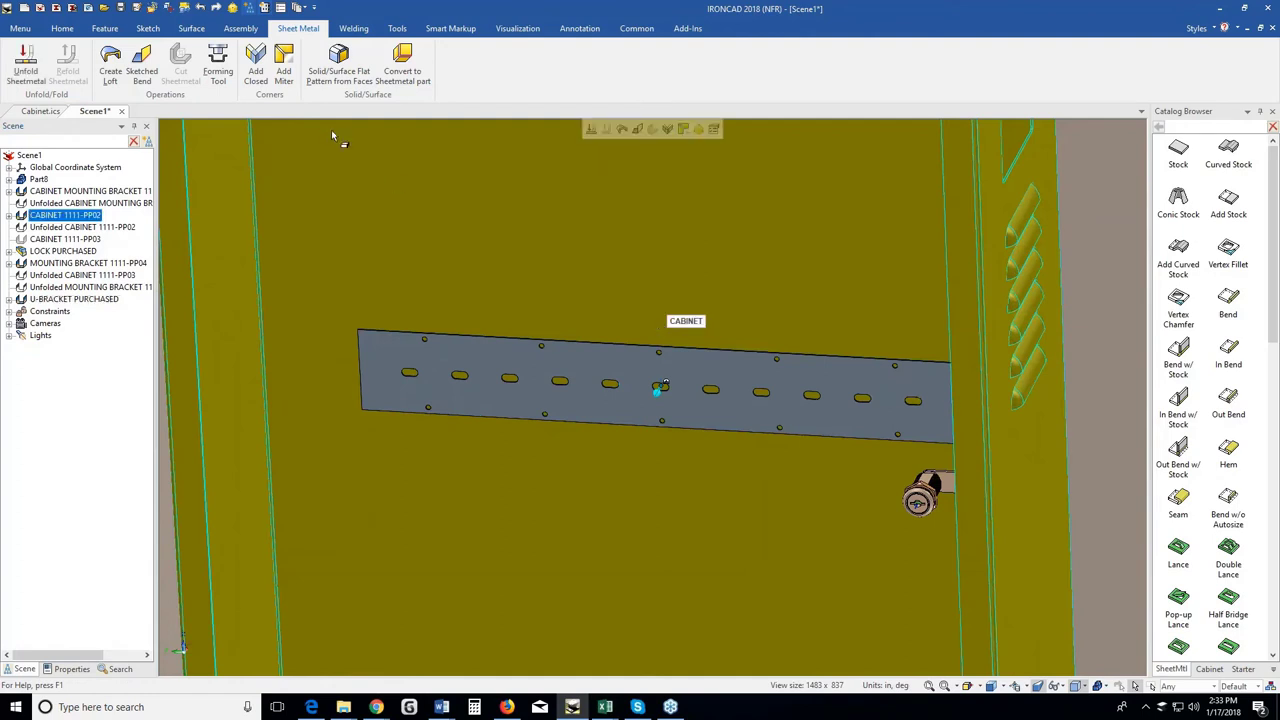
left_click(145, 60)
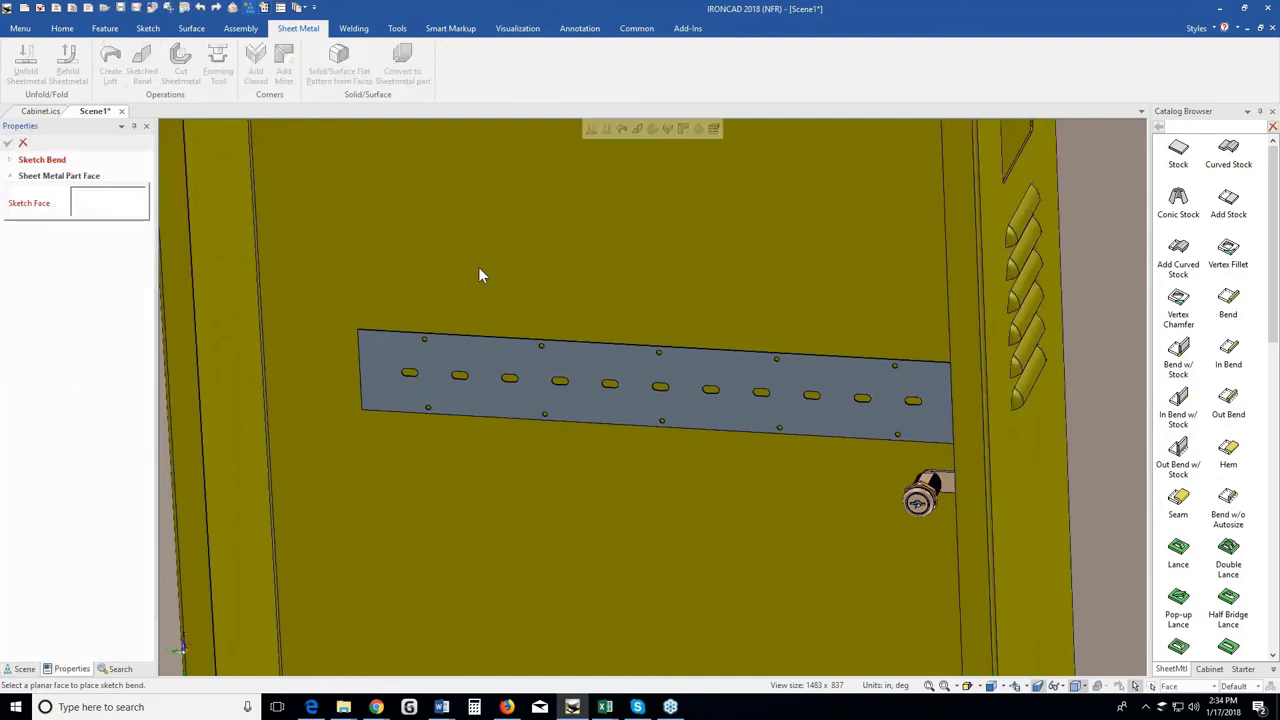
left_click(643, 388)
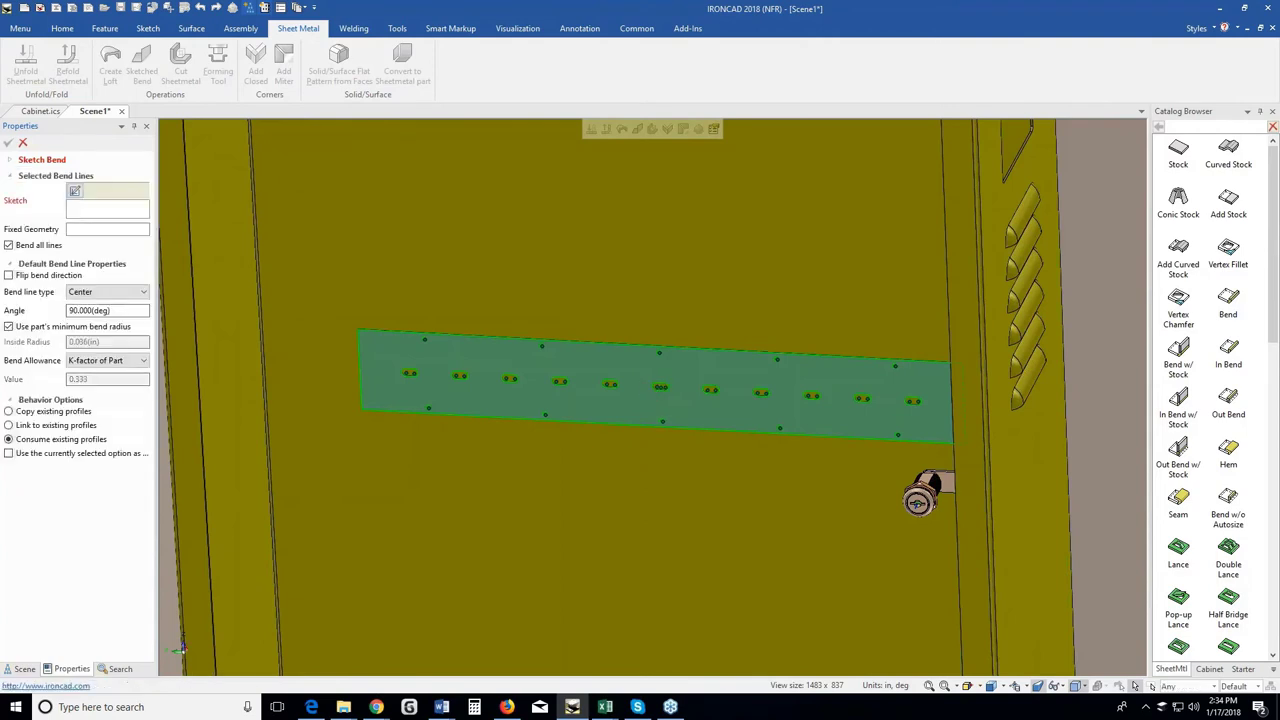
left_click(650, 392)
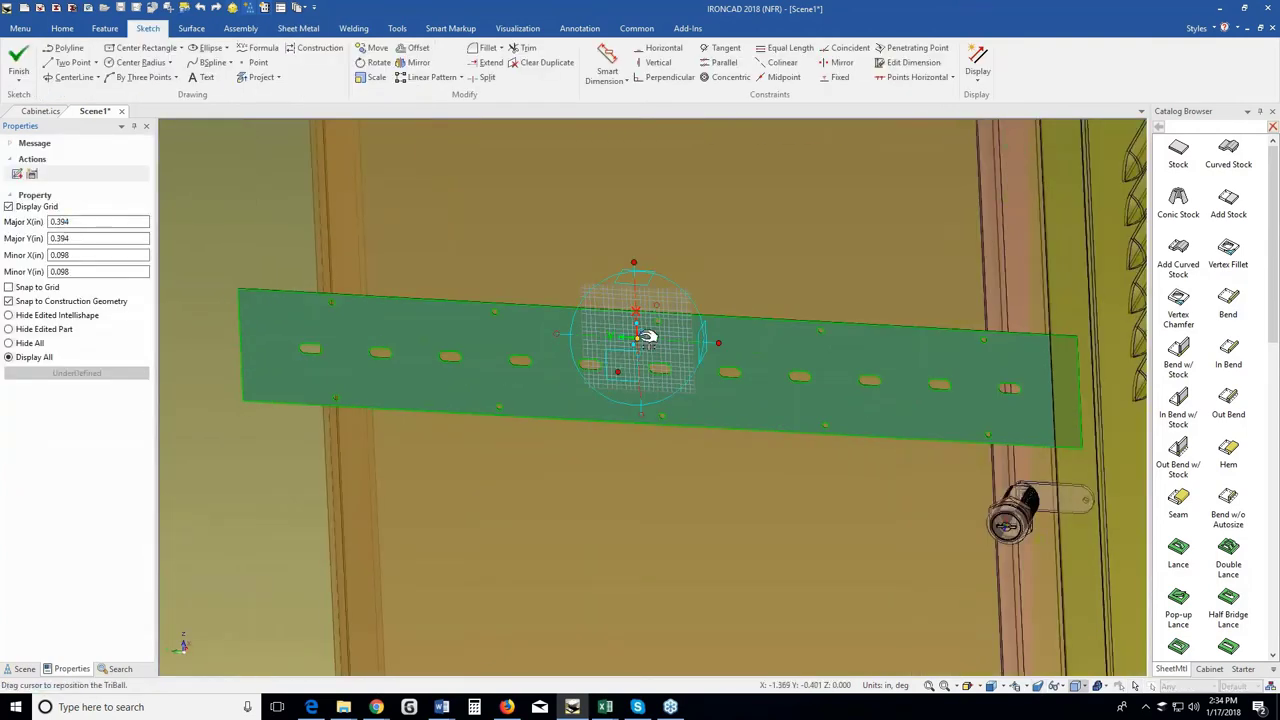
Move the bend line sketch's origin to the center of the rail's middle slot.
right_click(640, 337)
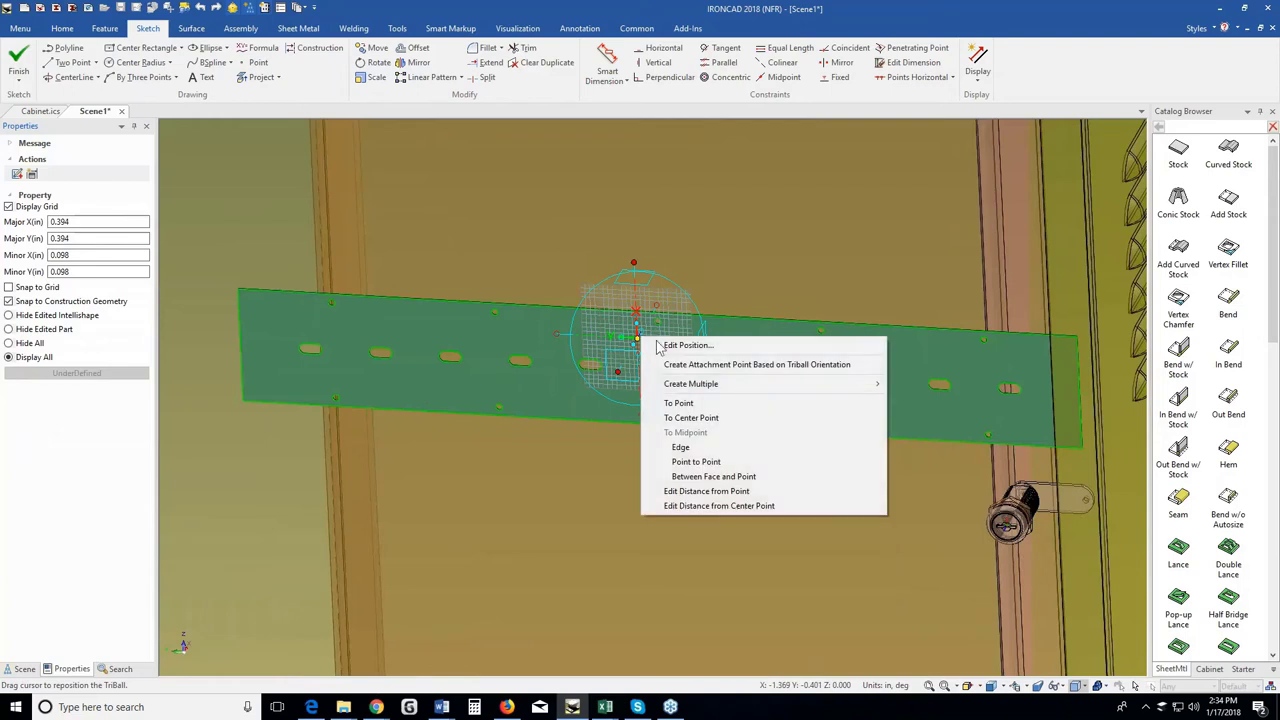
left_click(676, 463)
scroll(658, 350, "up", 3)
left_click(660, 387)
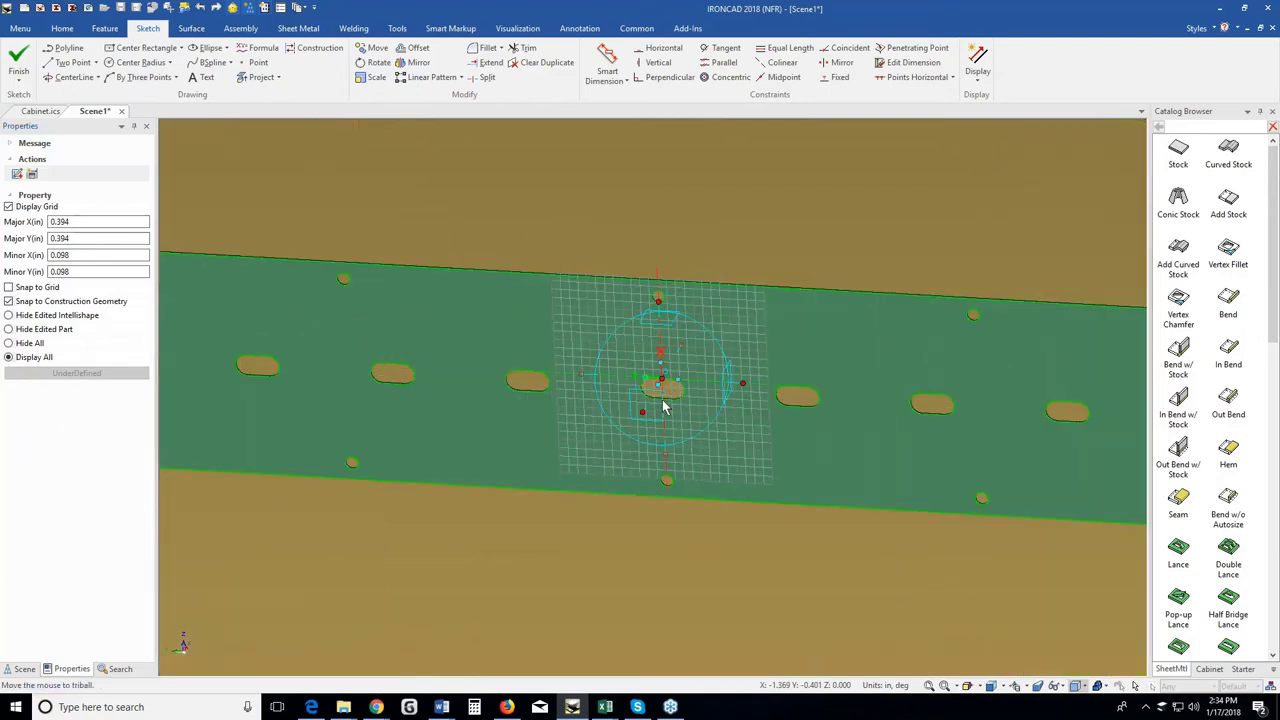
right_click(664, 382)
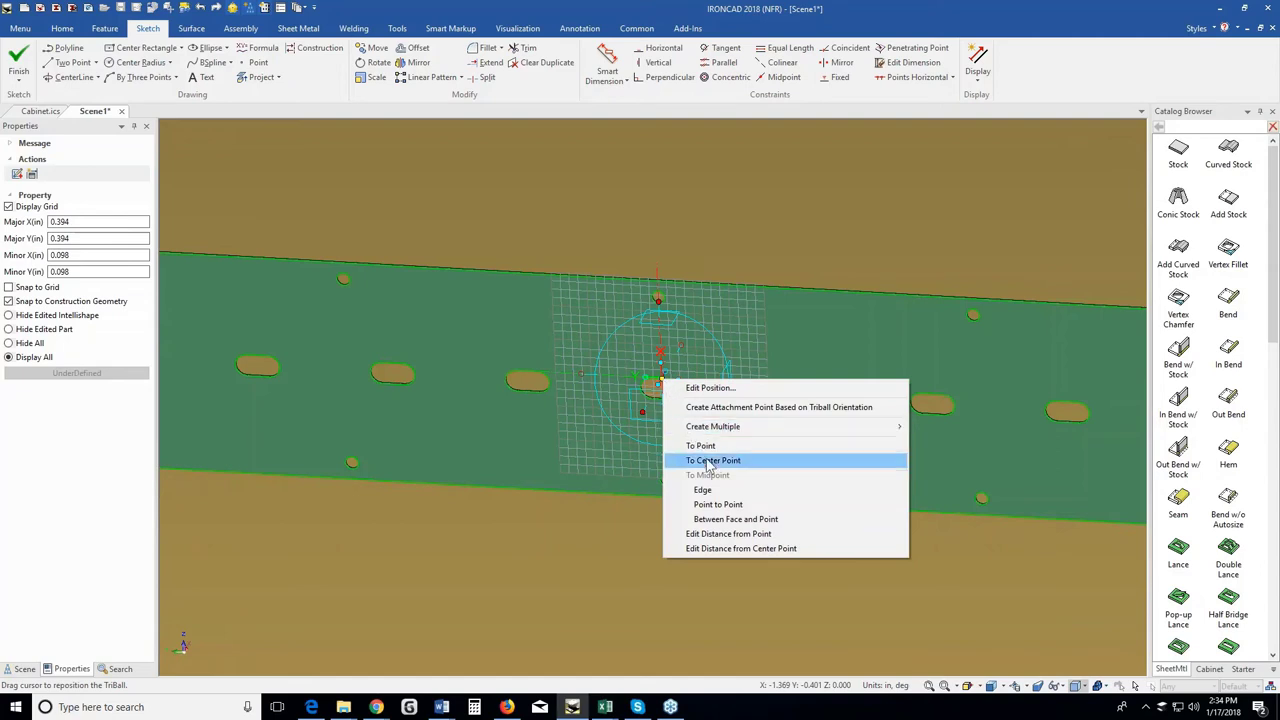
key("Escape")
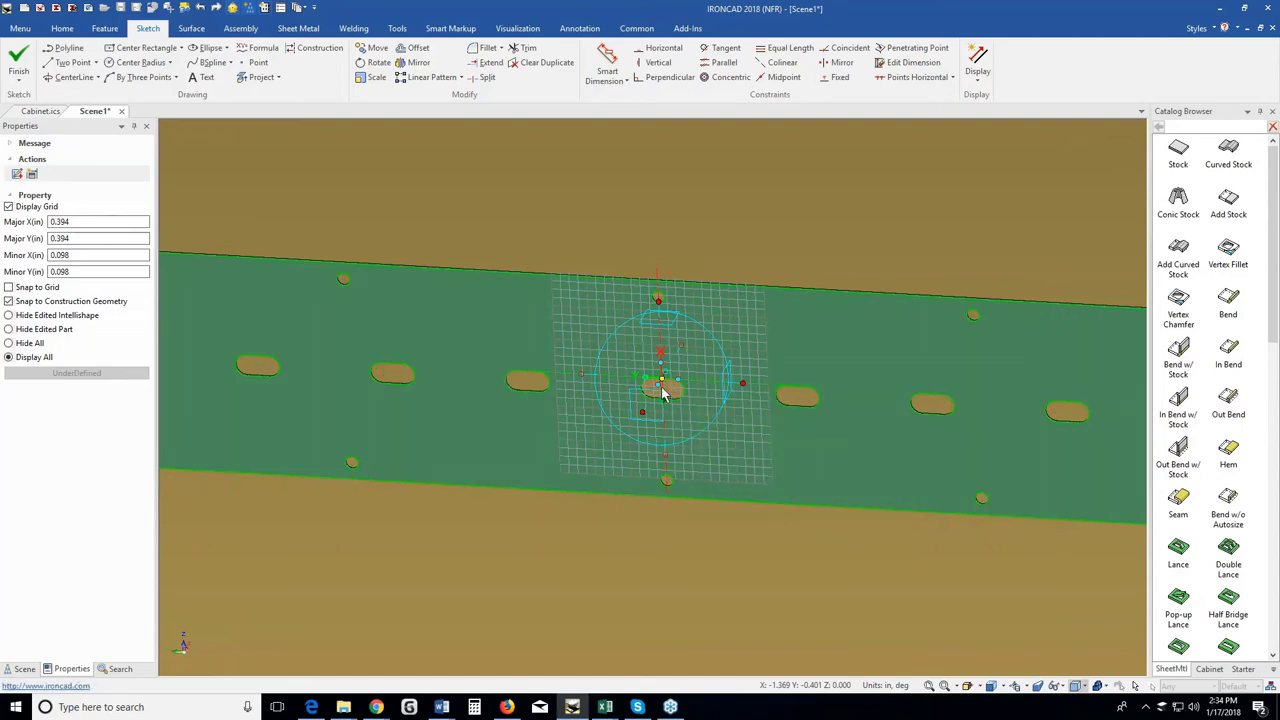
left_click(665, 398)
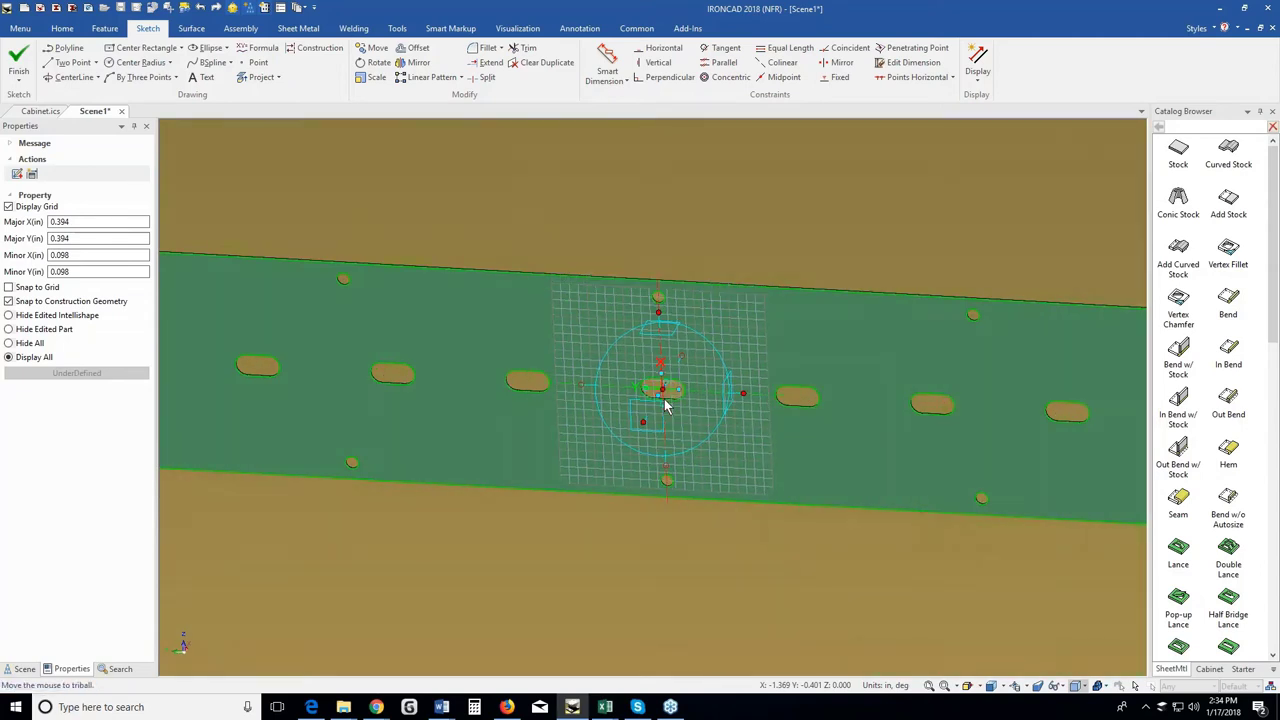
Import MOUNTINGRAIL.DXF into the bend line sketch, leaving only the Base layer enabled for import.
right_click(686, 417)
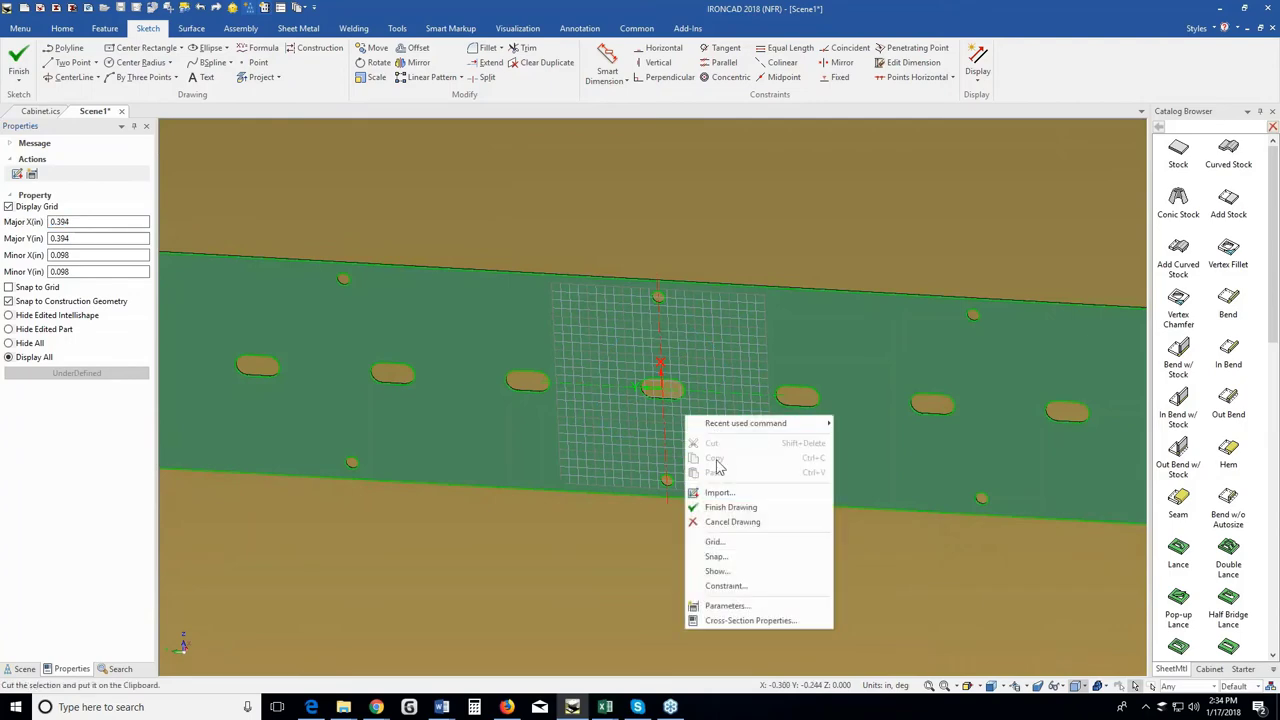
left_click(716, 494)
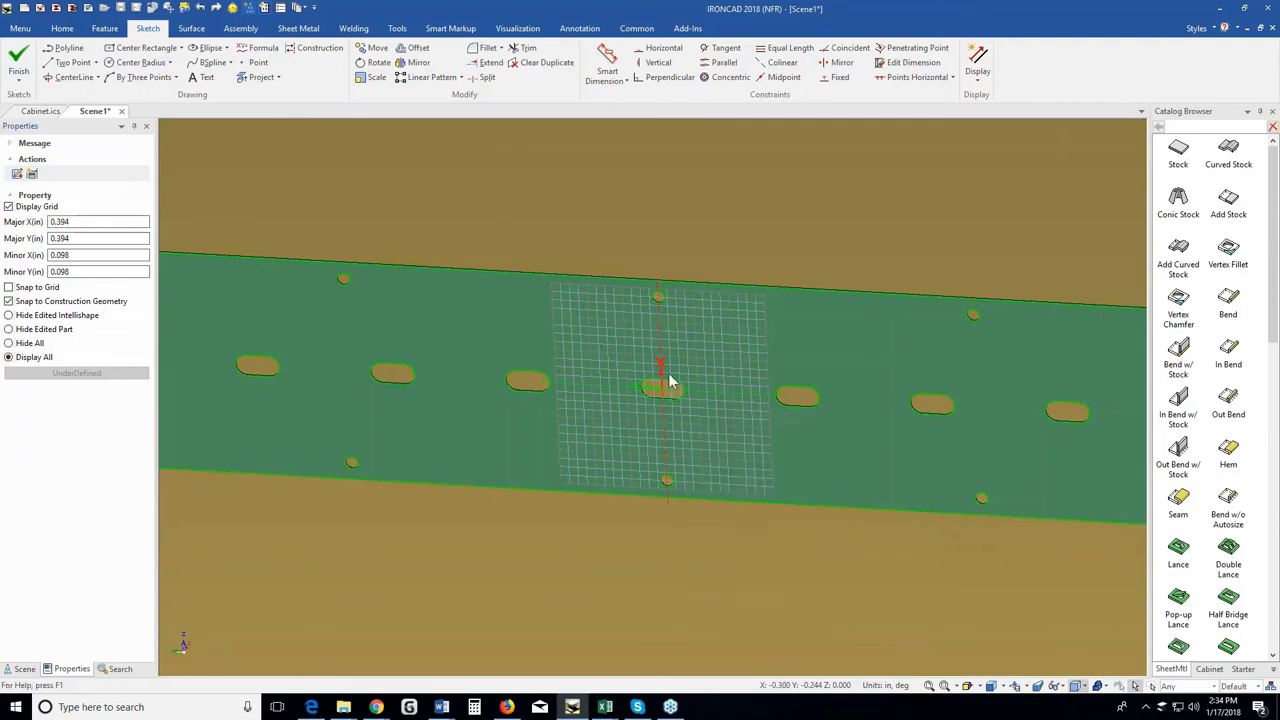
double_click(474, 299)
left_click(457, 238)
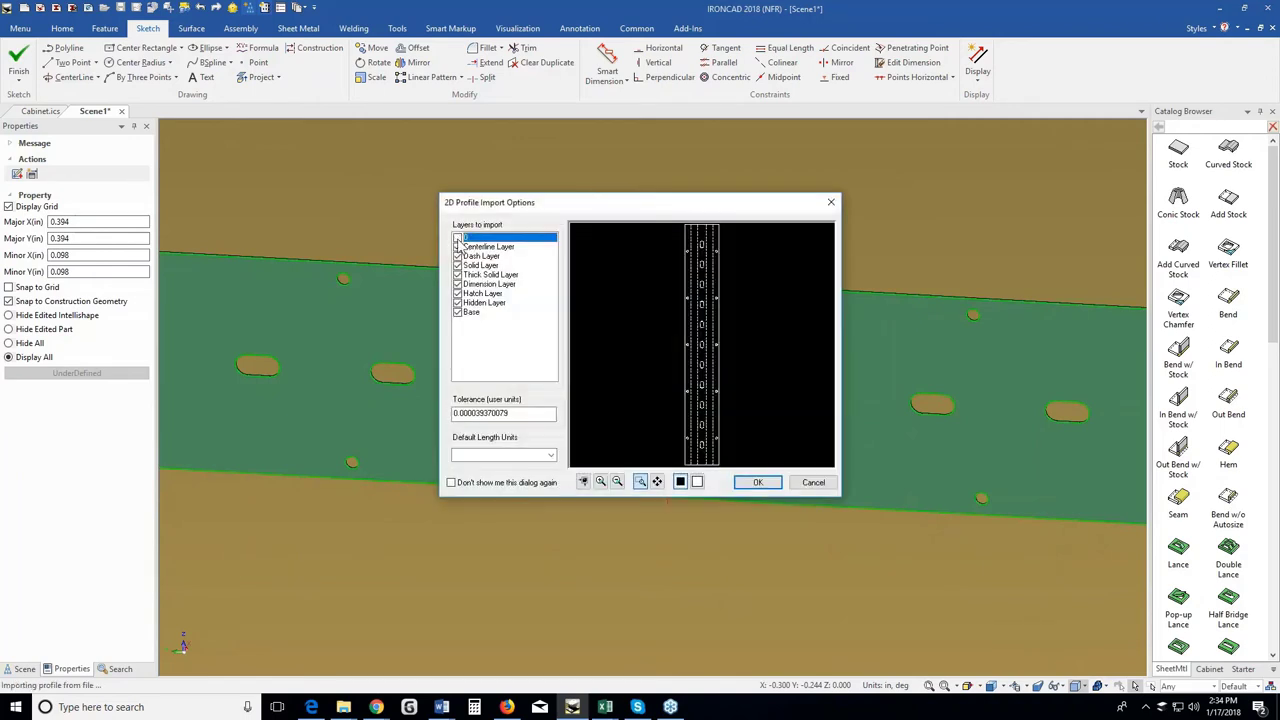
left_click(458, 302)
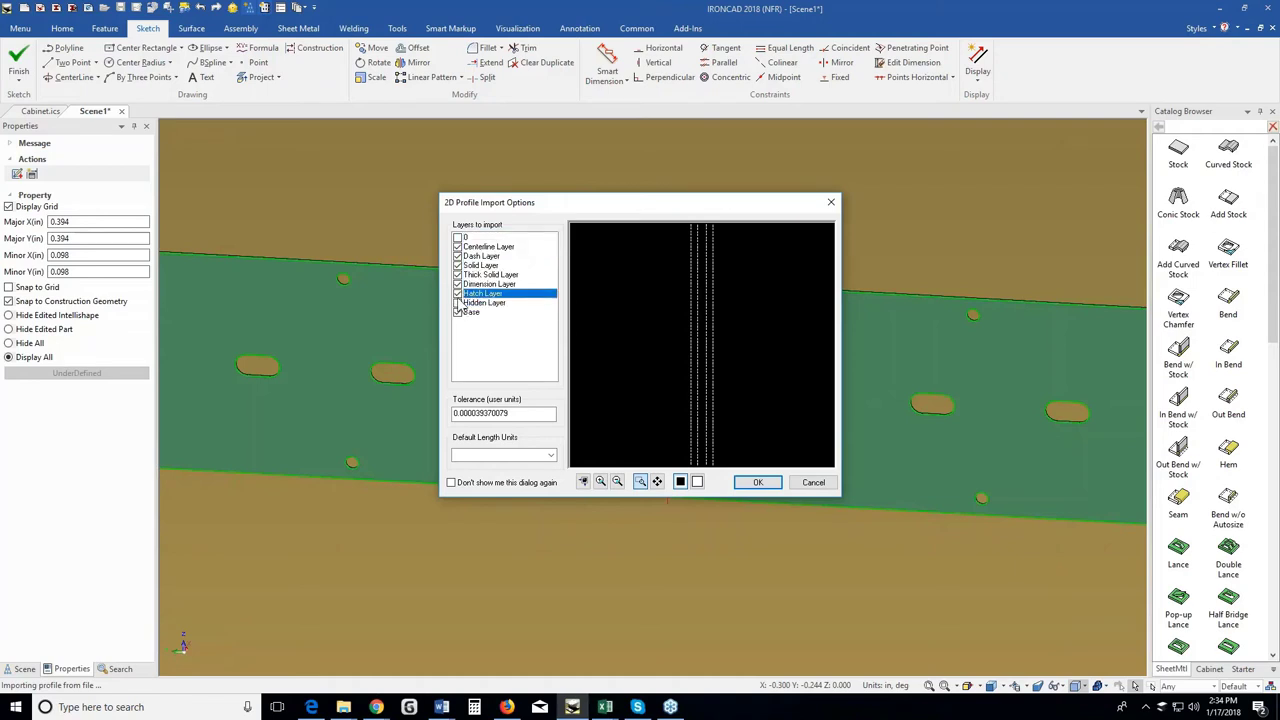
left_click(458, 247, "shift")
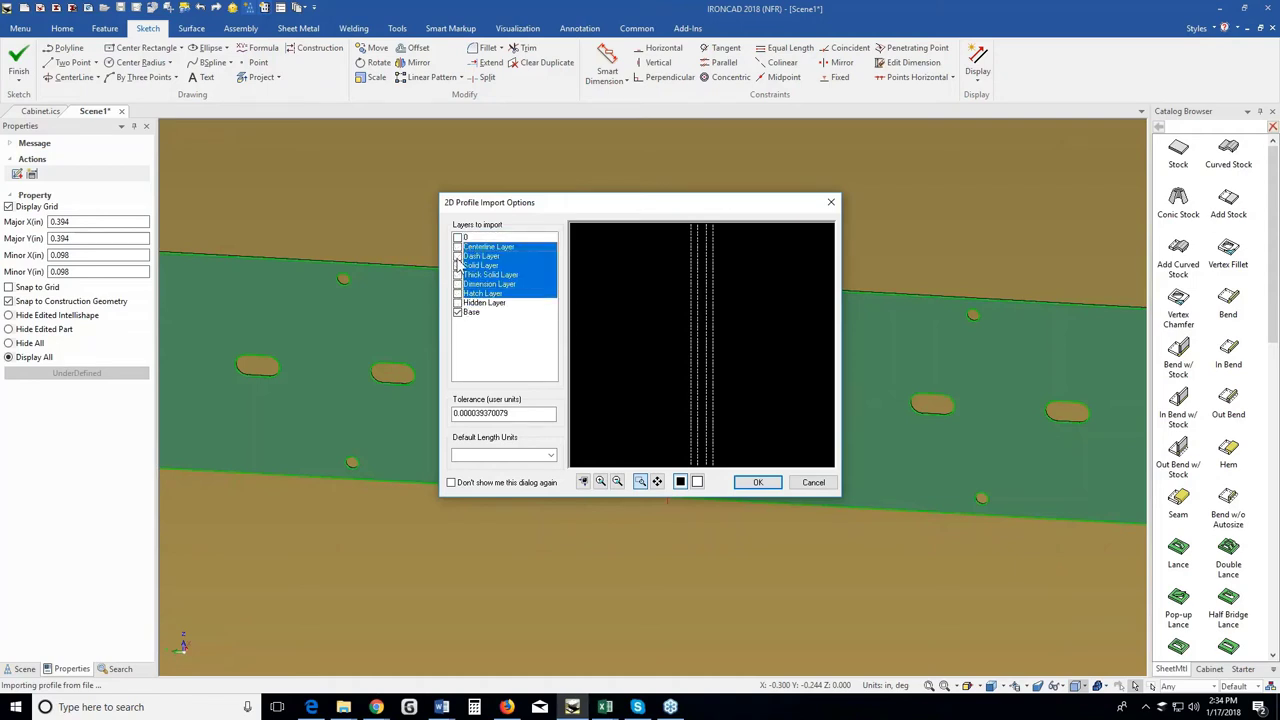
Bring in the bend lines from the Model space and finish the bend line sketch.
left_click(753, 481)
left_click(686, 367)
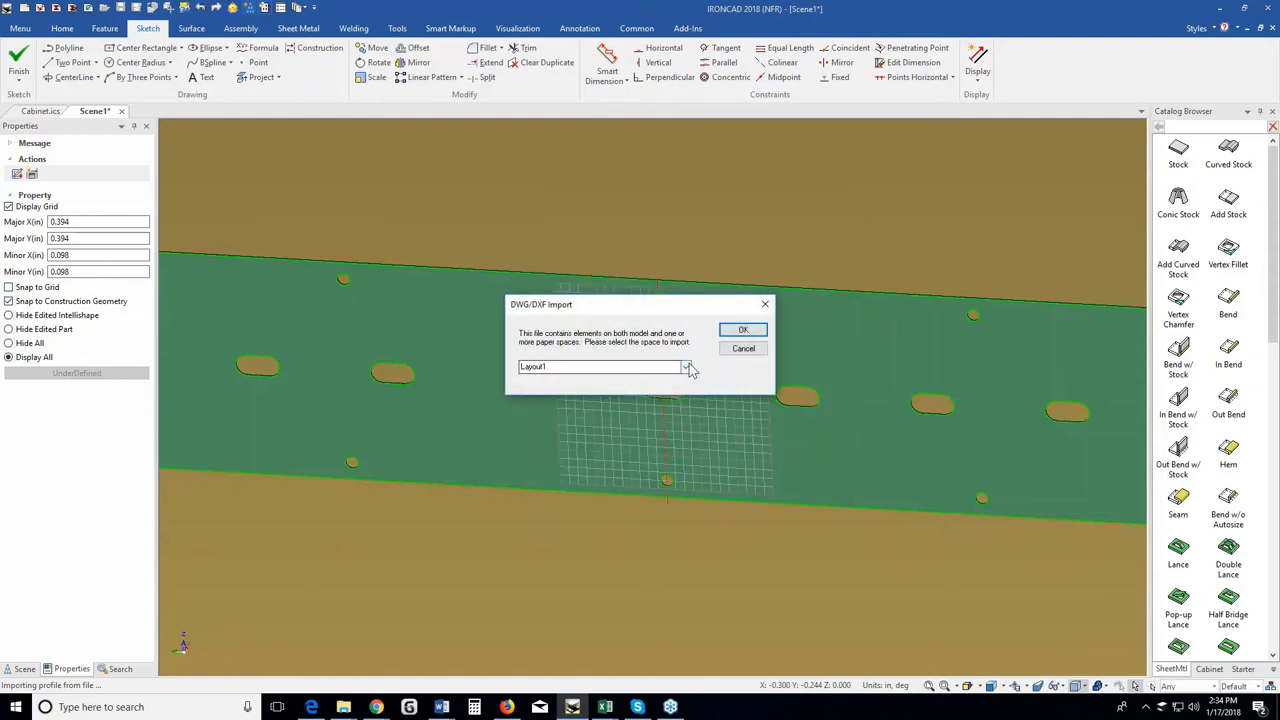
left_click(651, 398)
left_click(737, 332)
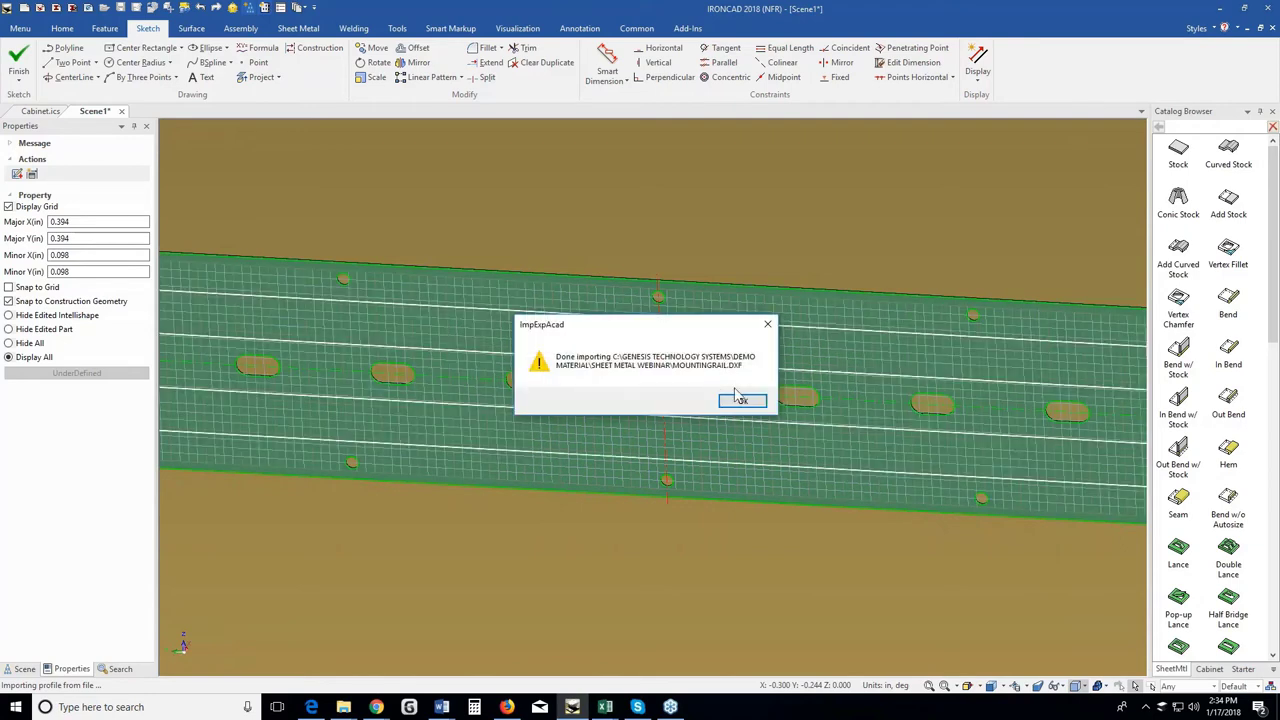
left_click(737, 397)
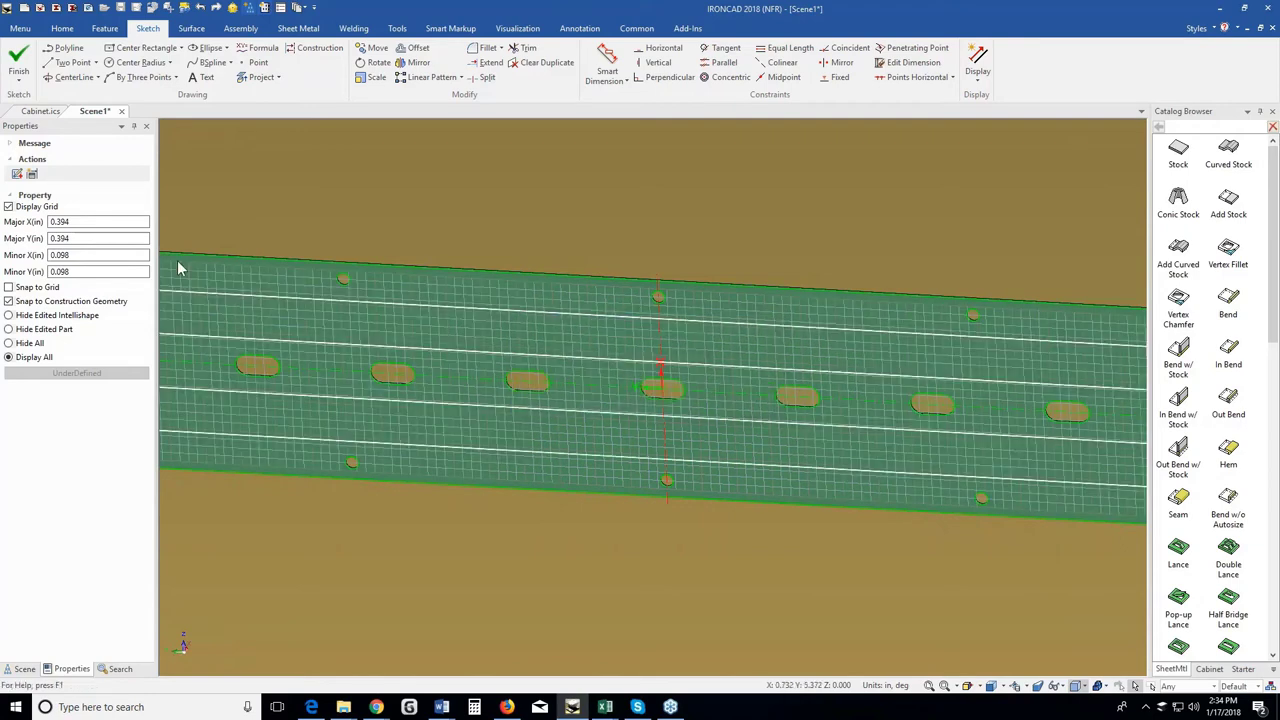
left_click(18, 62)
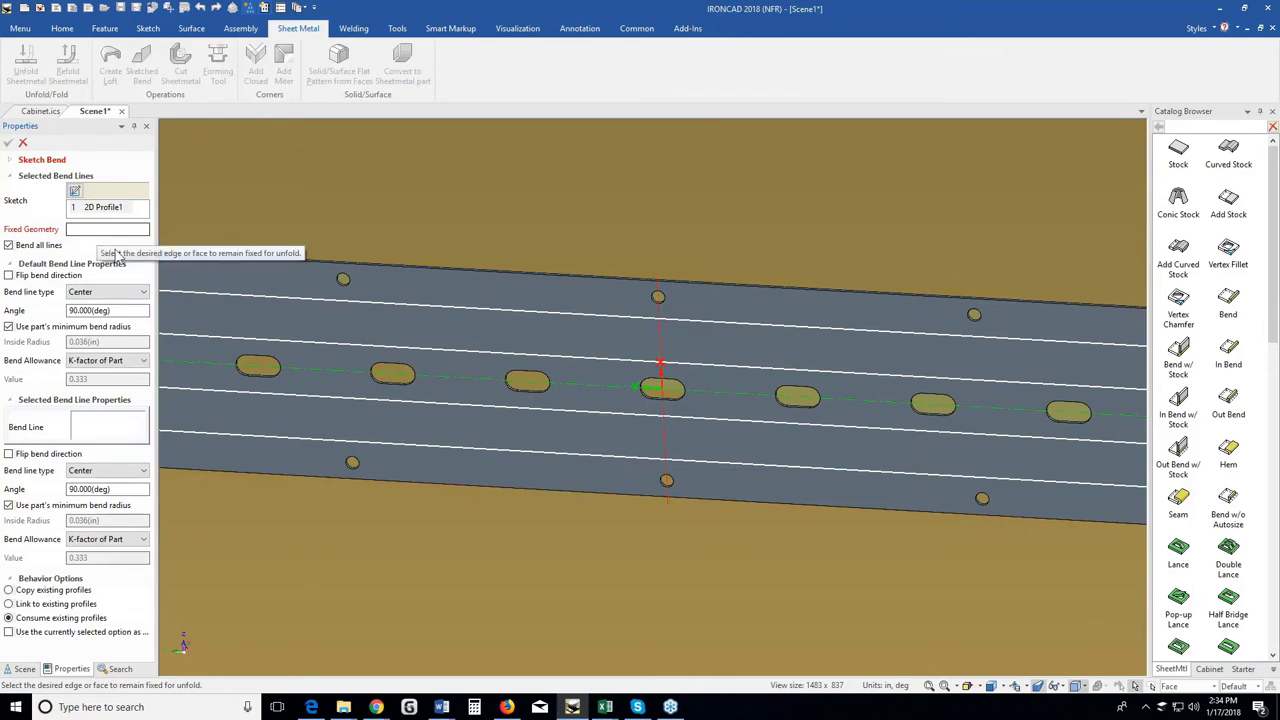
Set the rail's slotted front face as the fixed geometry and select all four imported bend lines.
left_click(733, 397)
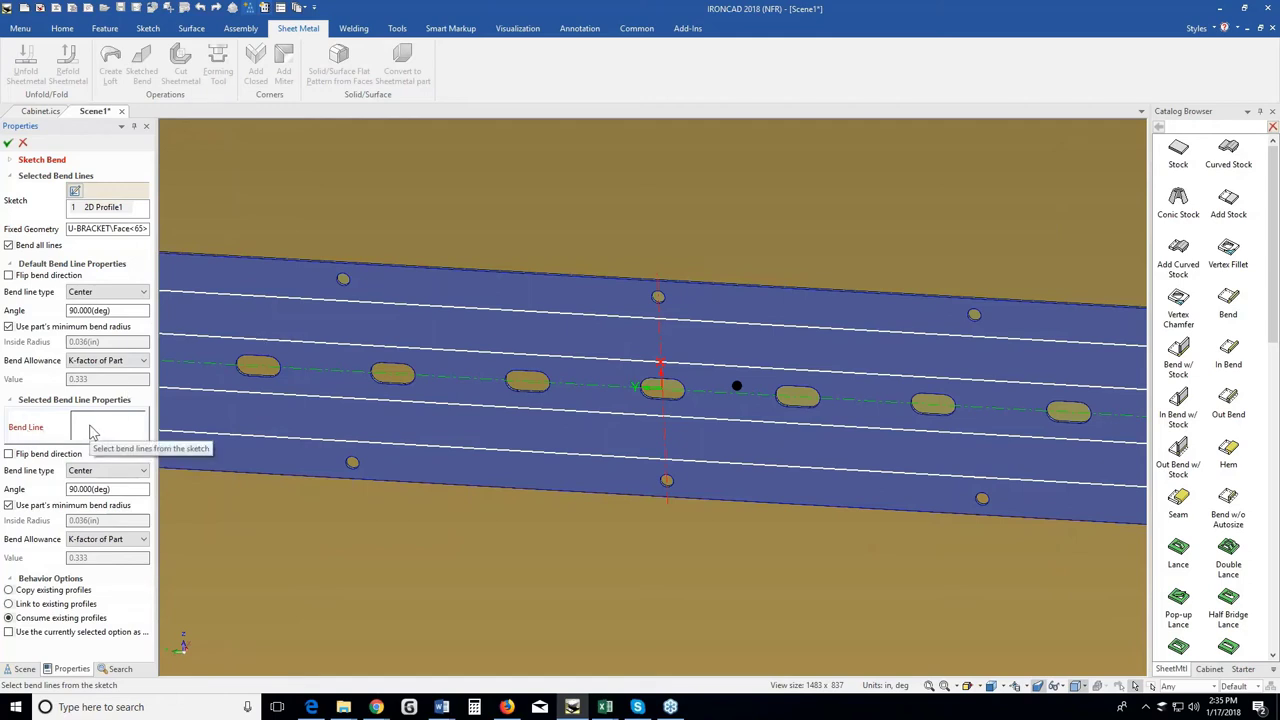
left_click(451, 410)
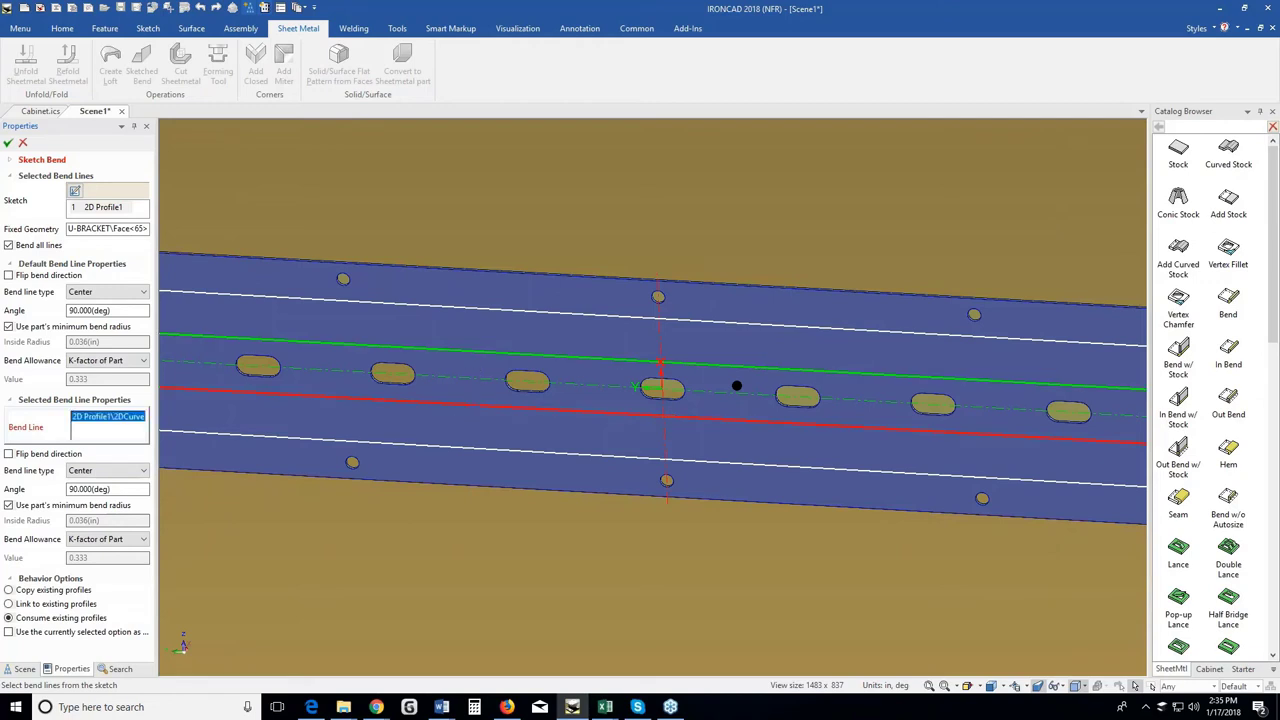
left_click(470, 355)
left_click(480, 306)
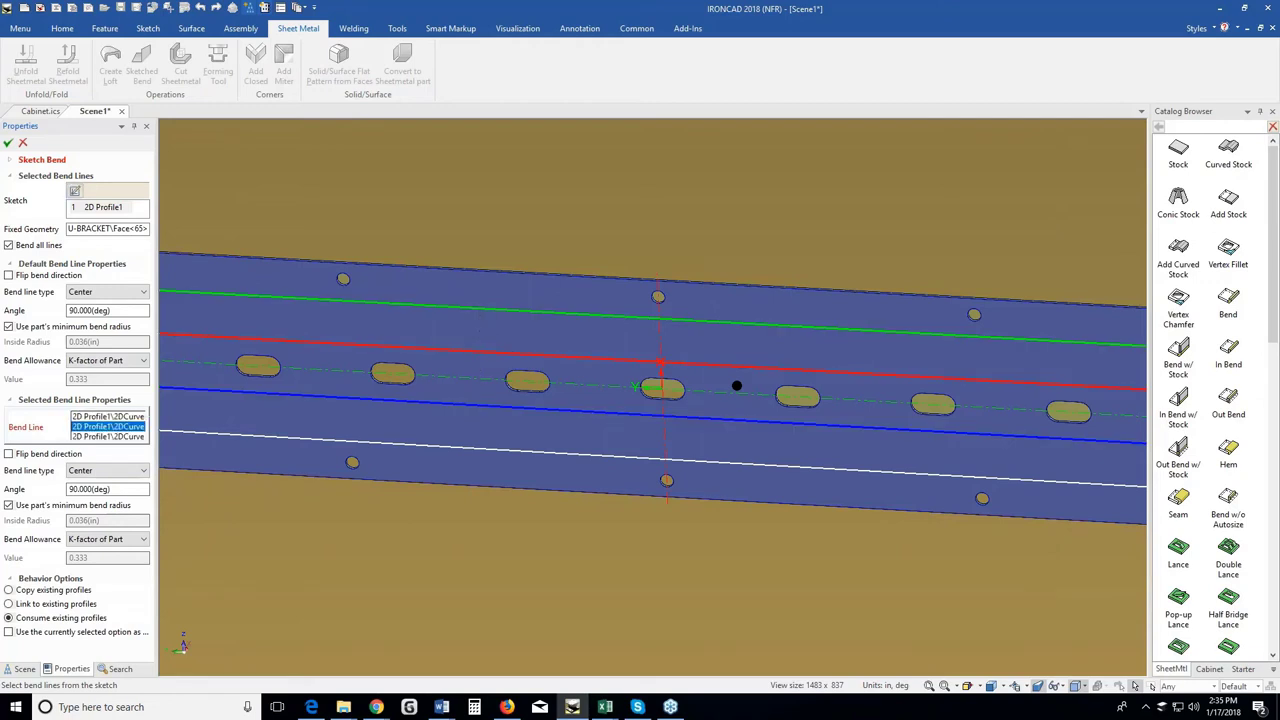
left_click(449, 450)
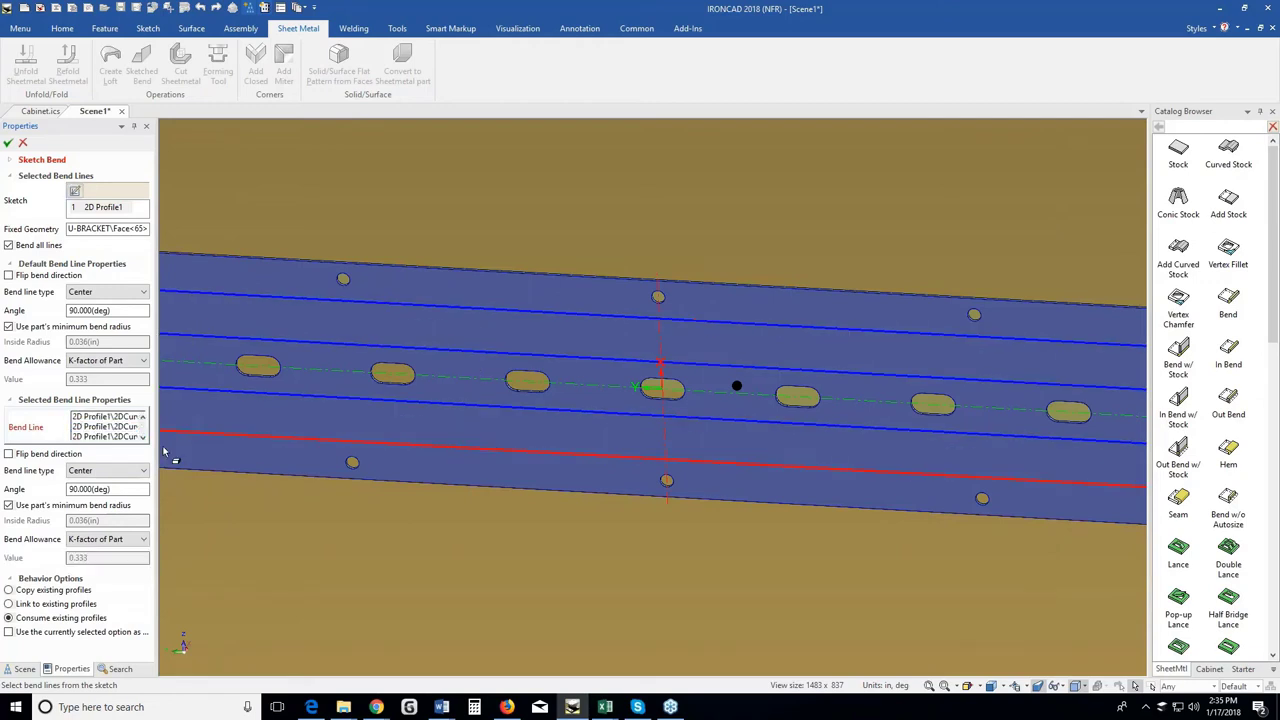
Flip the bend direction of the two outer bend lines and apply the sketched bend.
left_click(110, 438)
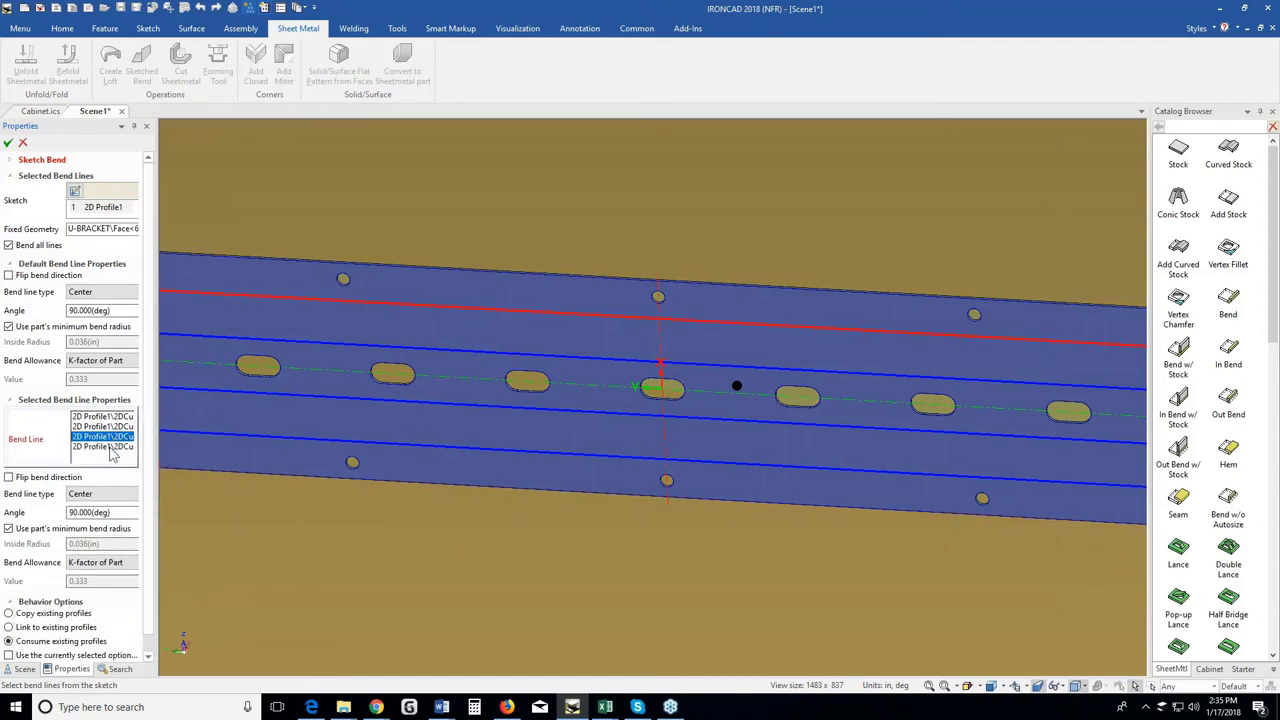
left_click(112, 447, "shift")
left_click(9, 478)
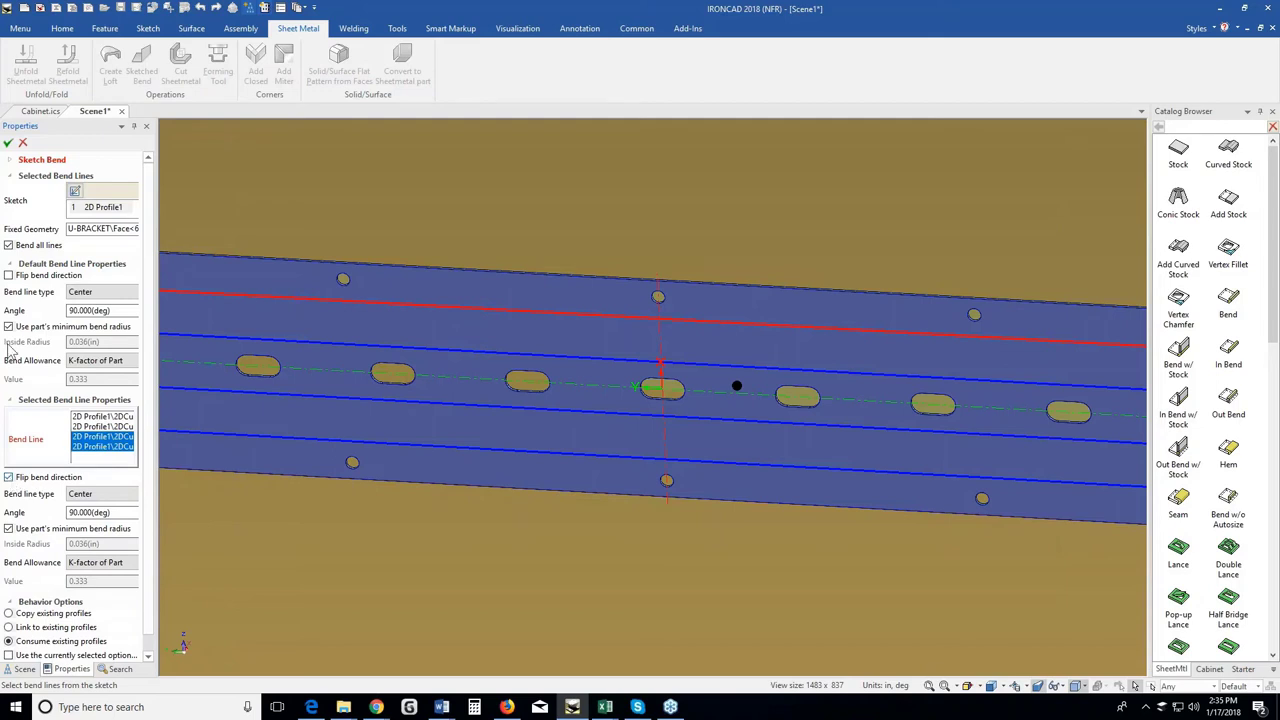
left_click(8, 143)
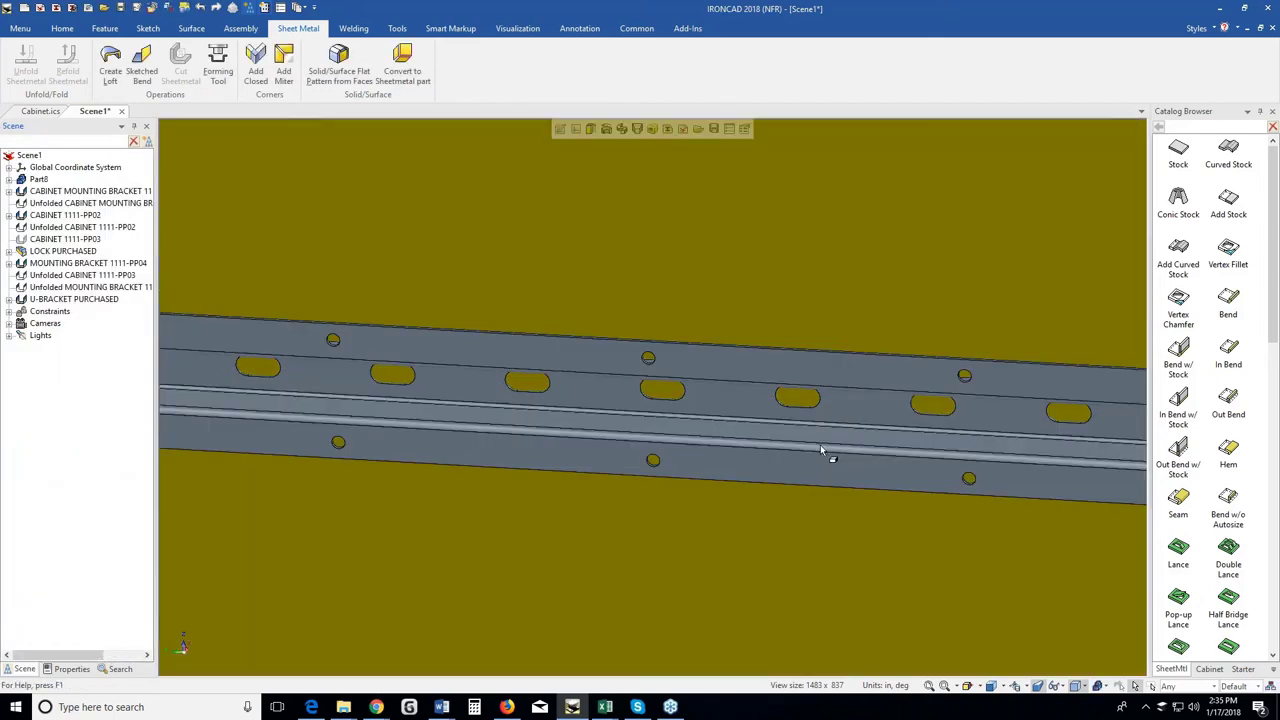
Mirror the bent U-bracket in place with the TriBall's Move option so that its profile faces the opposite way.
left_click(668, 385)
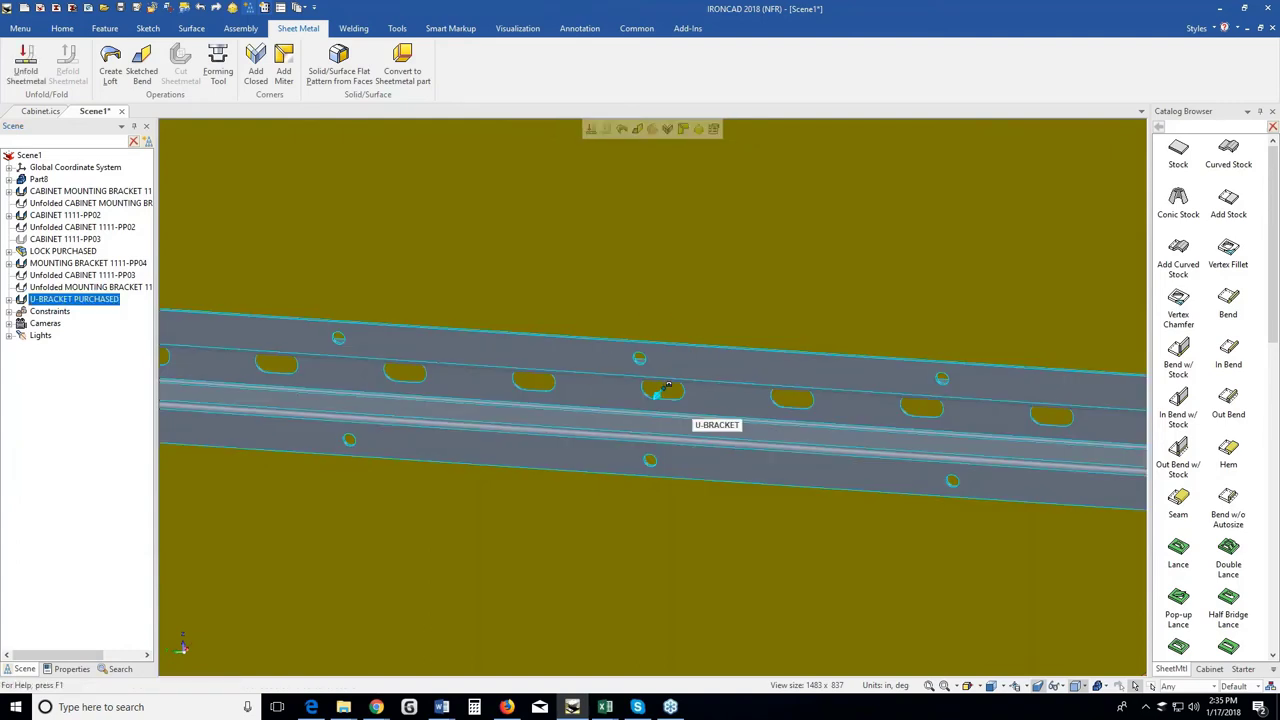
key("F10")
right_click(658, 396)
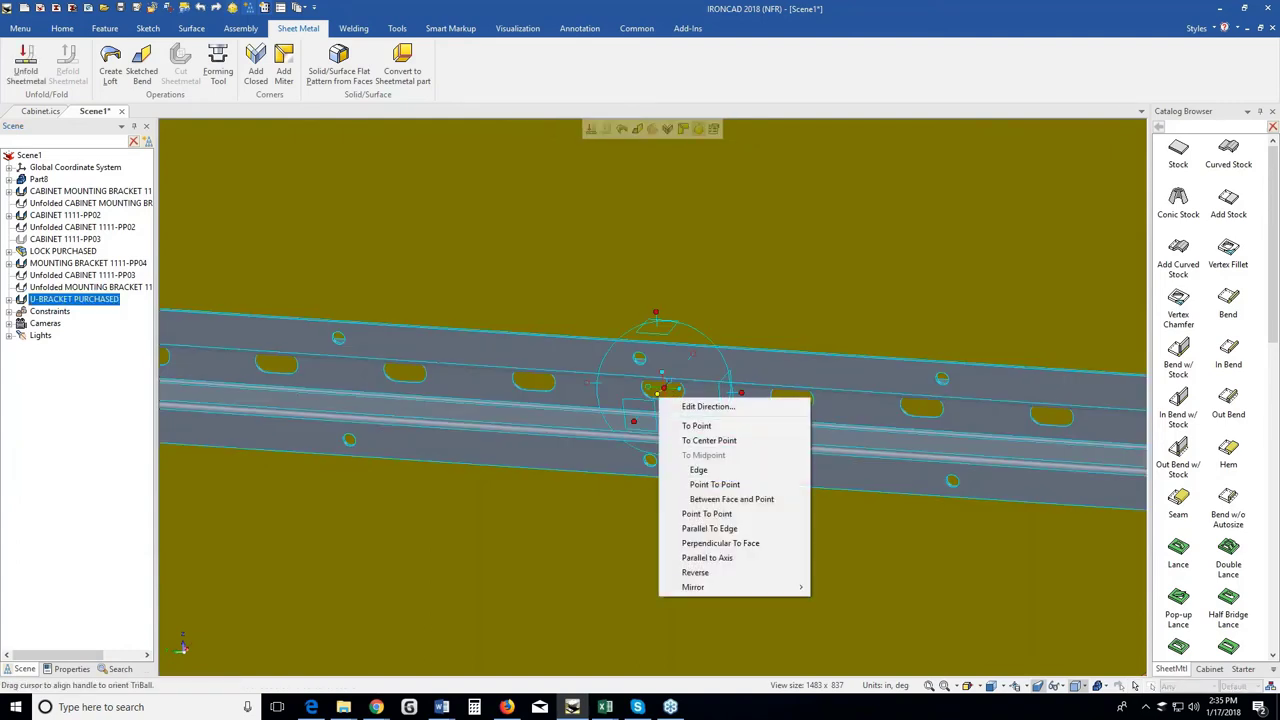
mouse_move(789, 589)
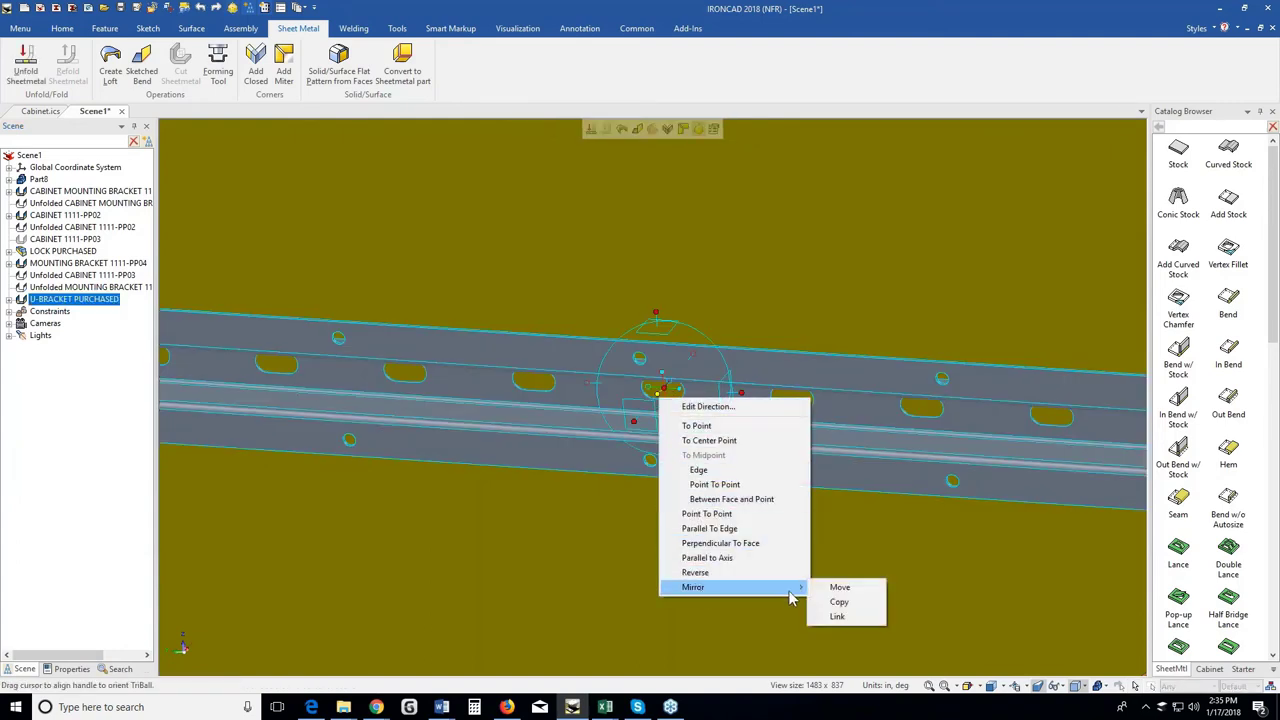
left_click(838, 587)
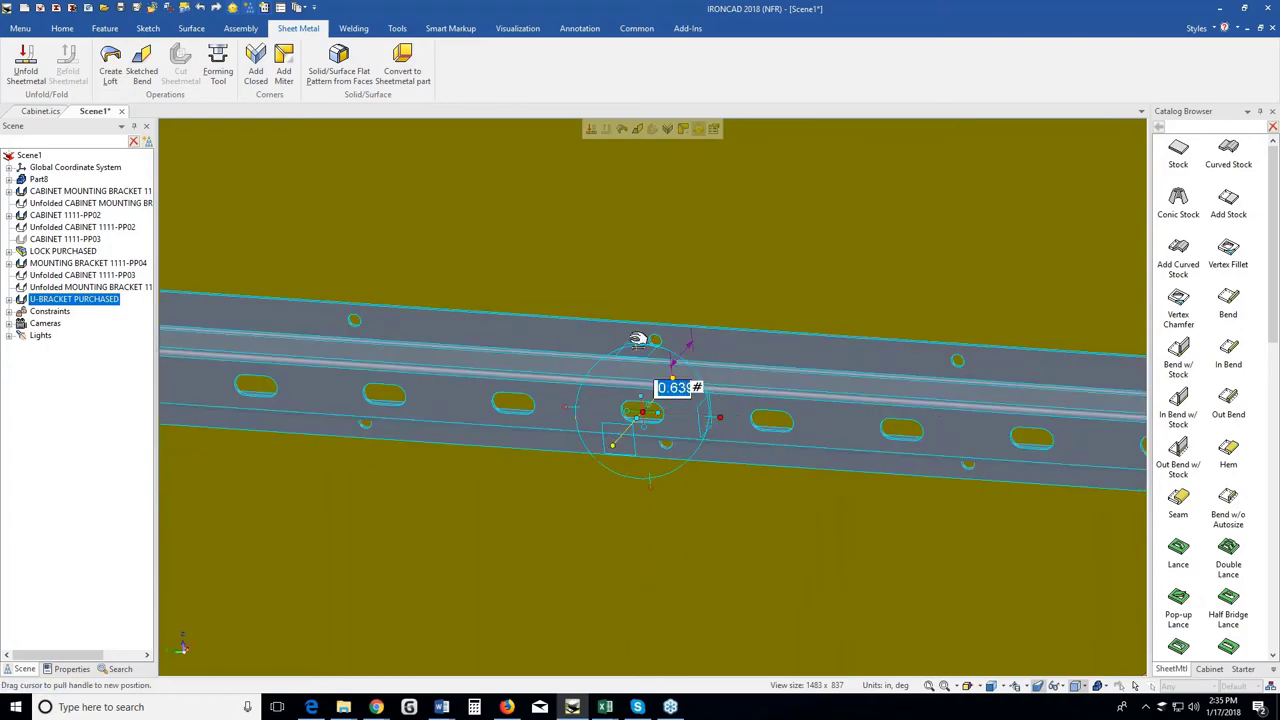
Position the U-bracket 5 in from the cabinet's top face using the TriBall's distance from point.
right_click(634, 338)
left_click(676, 449)
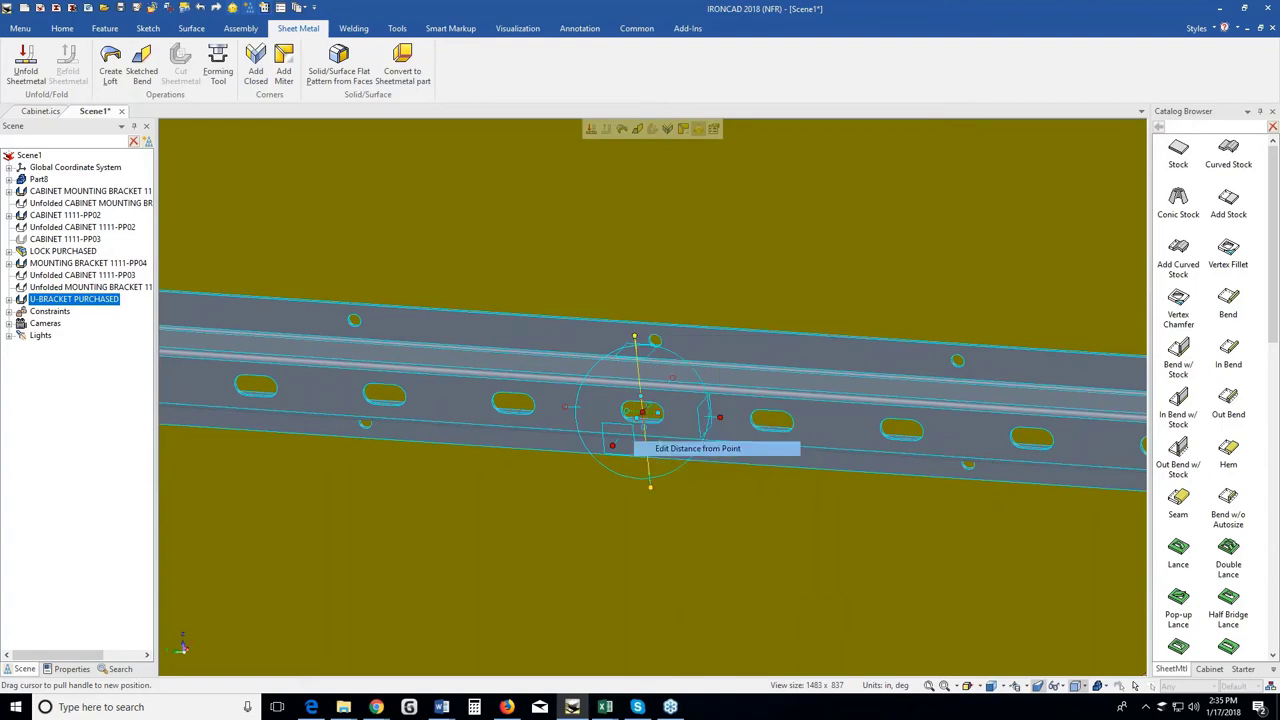
scroll(671, 432, "down", 5)
scroll(665, 365, "down", 1)
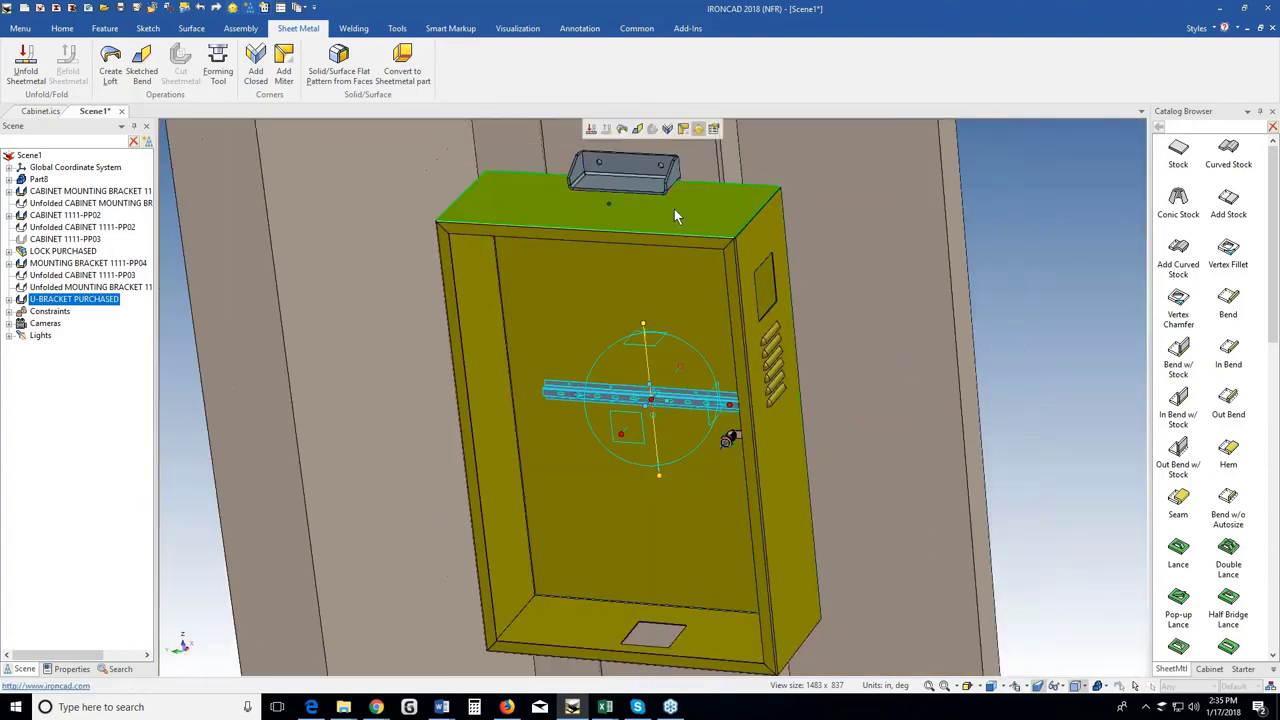
left_click(674, 209)
type("5")
key("Return")
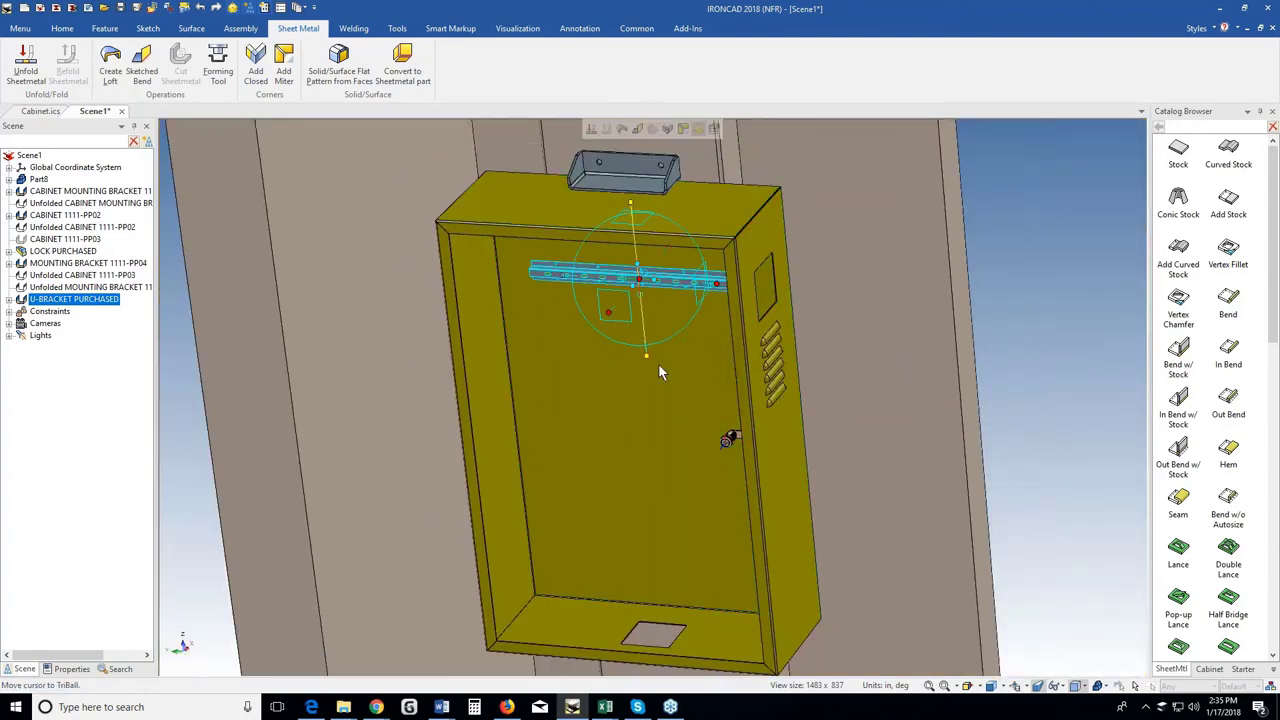
Add one more U-bracket 8 in below the first inside the cabinet.
right_click_drag(658, 363, 656, 364)
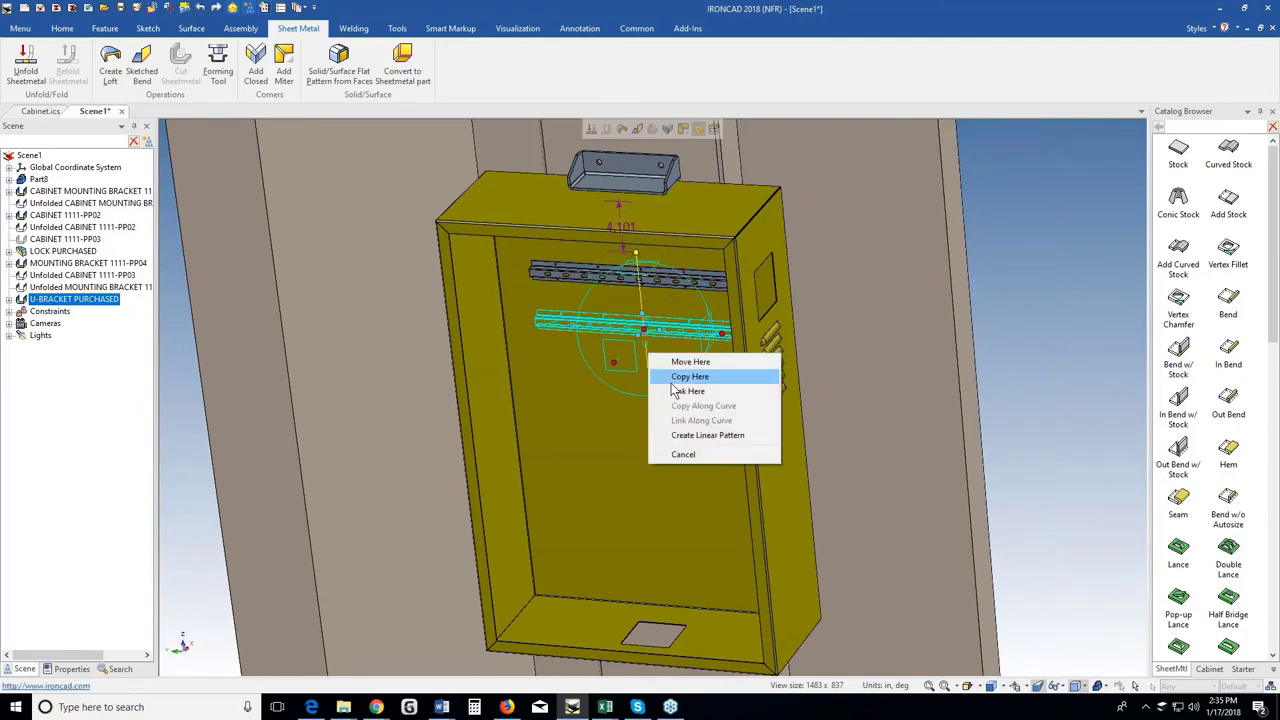
left_click(710, 435)
key("Tab")
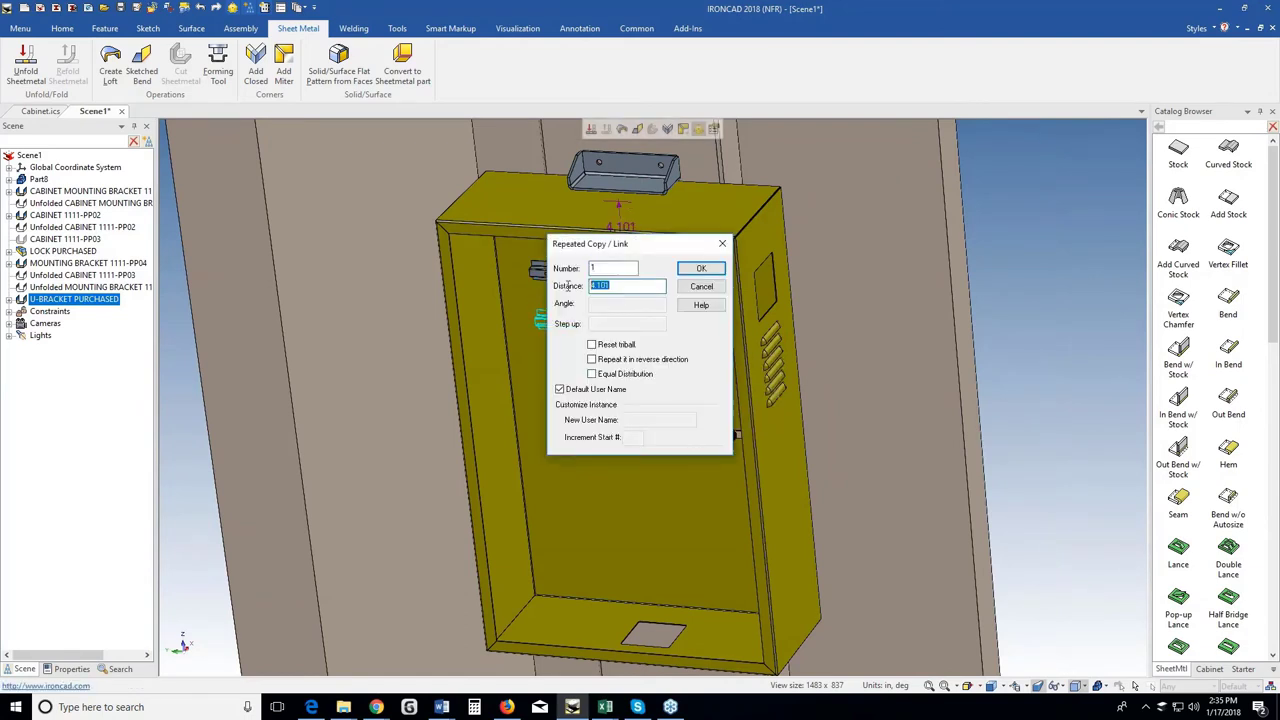
type("8")
key("Return")
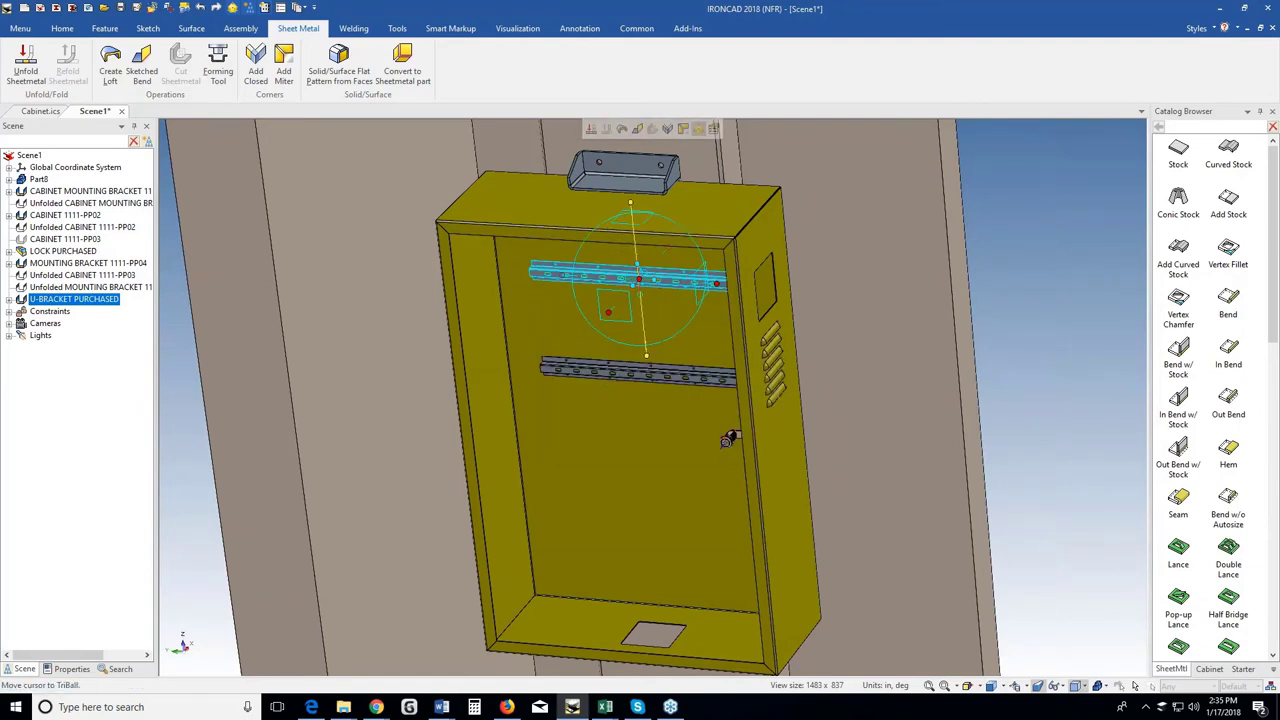
Check both rails inside the cabinet and show the hidden CABINET 1111-PP03 part again.
middle_click_drag(634, 407, 580, 444)
scroll(656, 371, "down", 3)
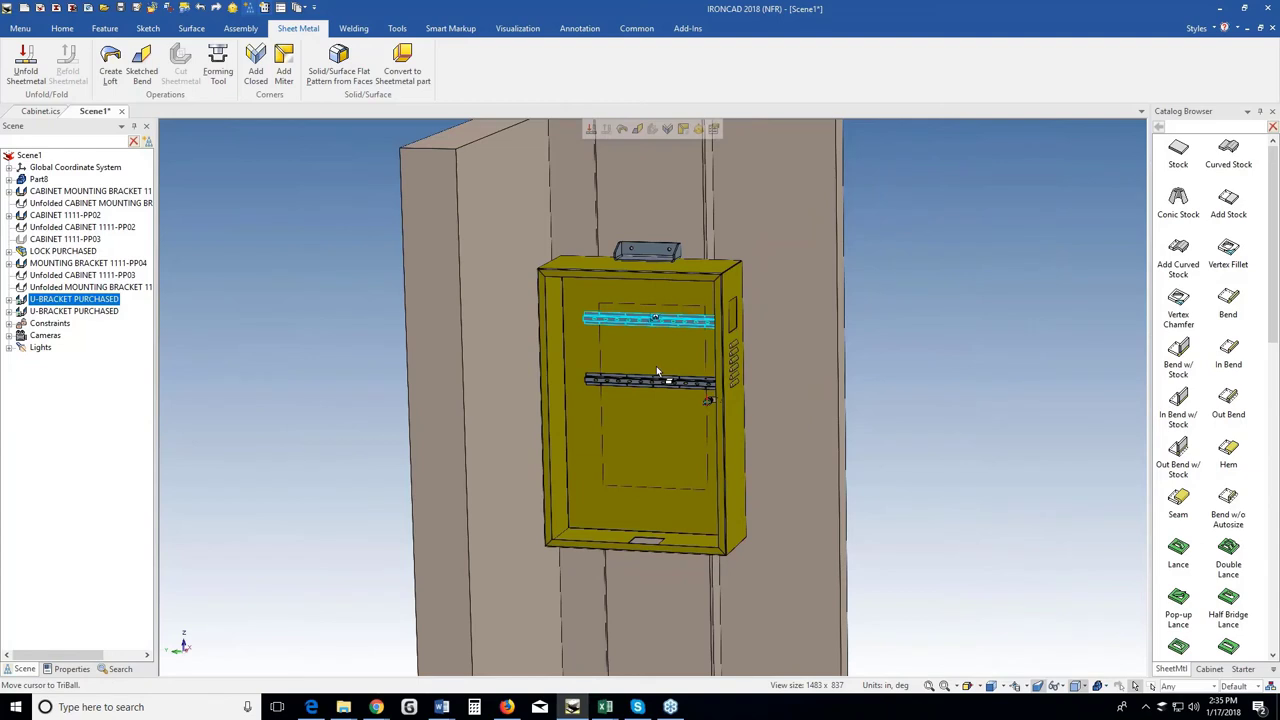
middle_click_drag(671, 427, 656, 452)
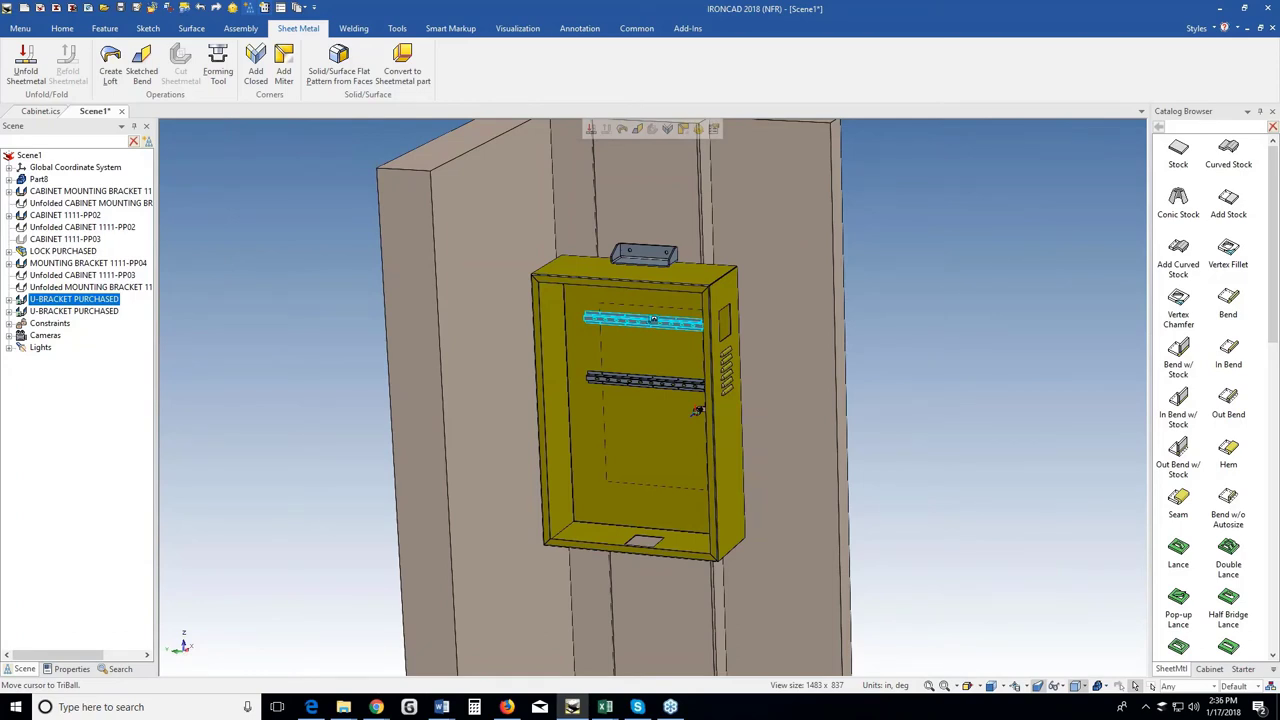
scroll(652, 426, "up", 5)
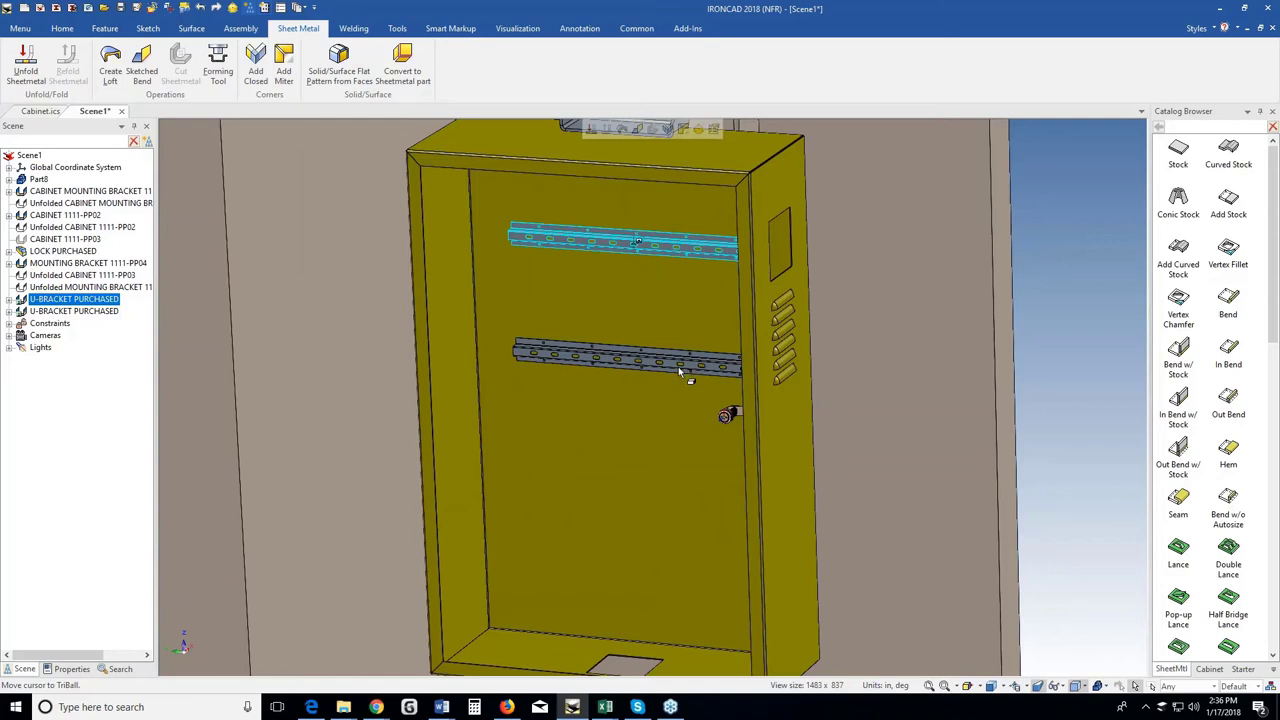
middle_click_drag(677, 412, 629, 406)
scroll(626, 462, "down", 4)
scroll(630, 400, "down", 2)
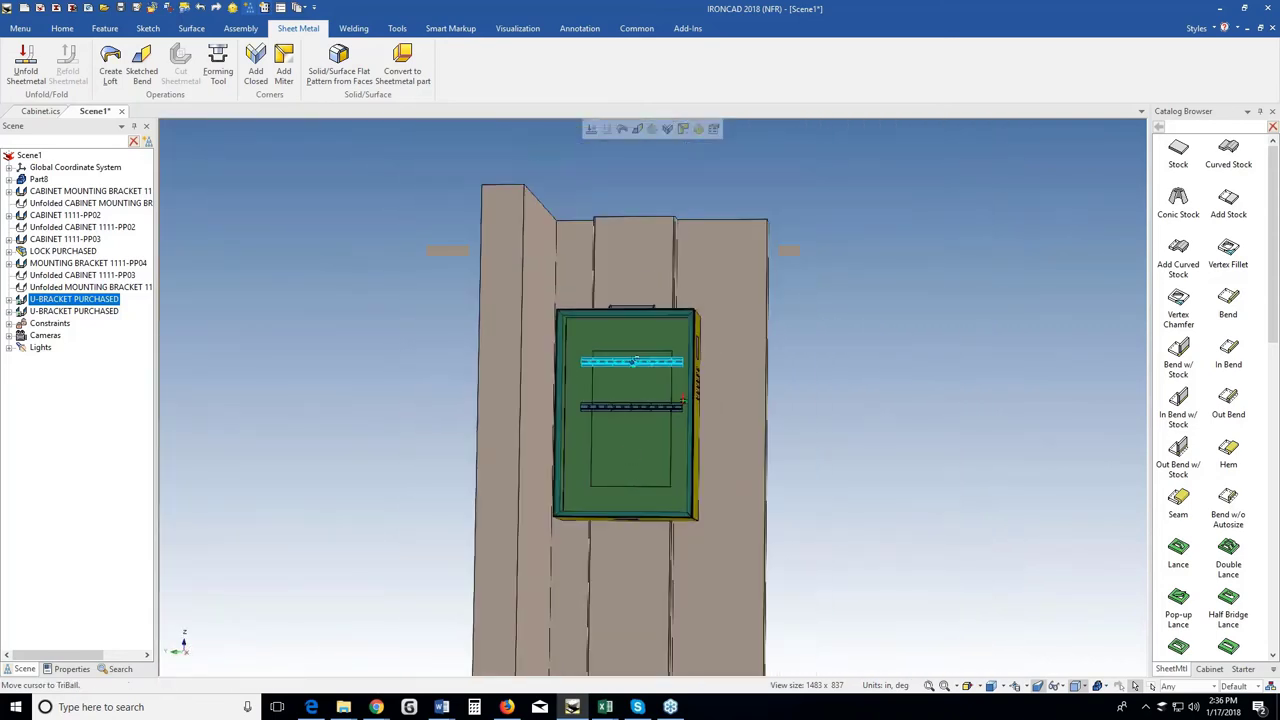
Create a 2D sketch on the cabinet's bottom face, beside the square cutout.
scroll(622, 518, "up", 1)
middle_click_drag(630, 468, 634, 449)
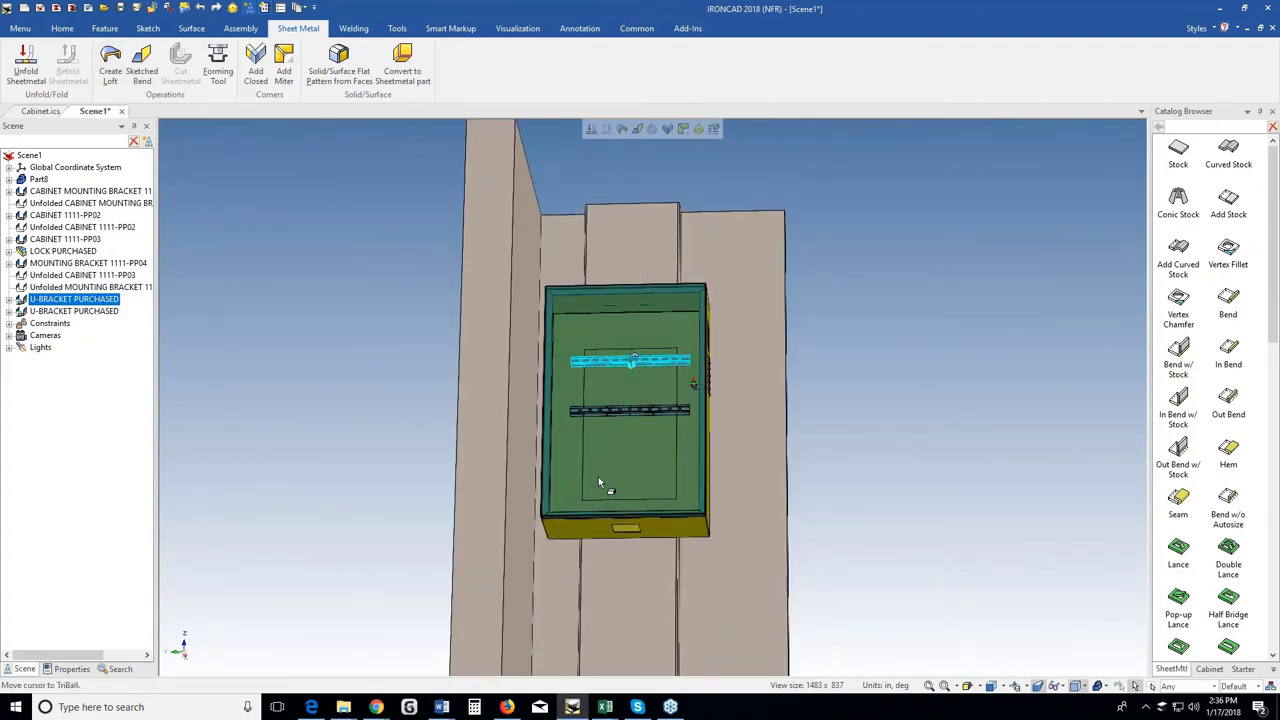
middle_click_drag(598, 476, 594, 420)
scroll(655, 567, "up", 2)
middle_click_drag(655, 568, 654, 523)
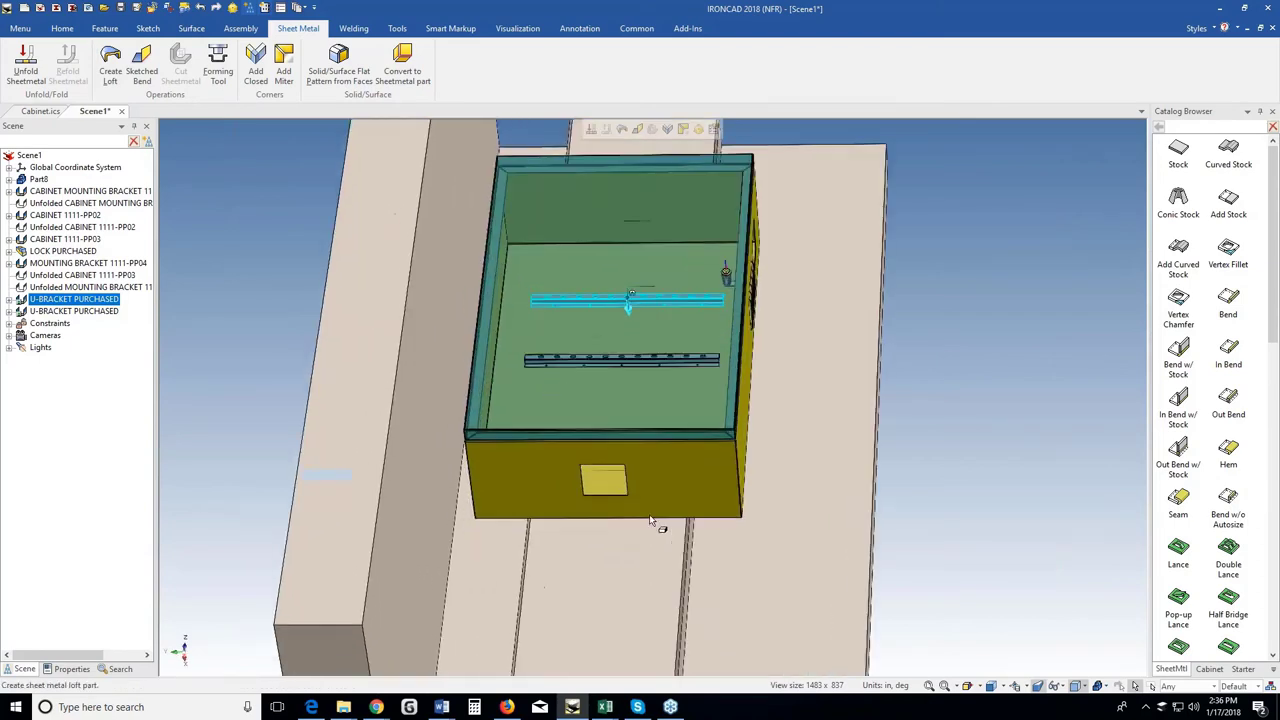
scroll(660, 470, "up", 3)
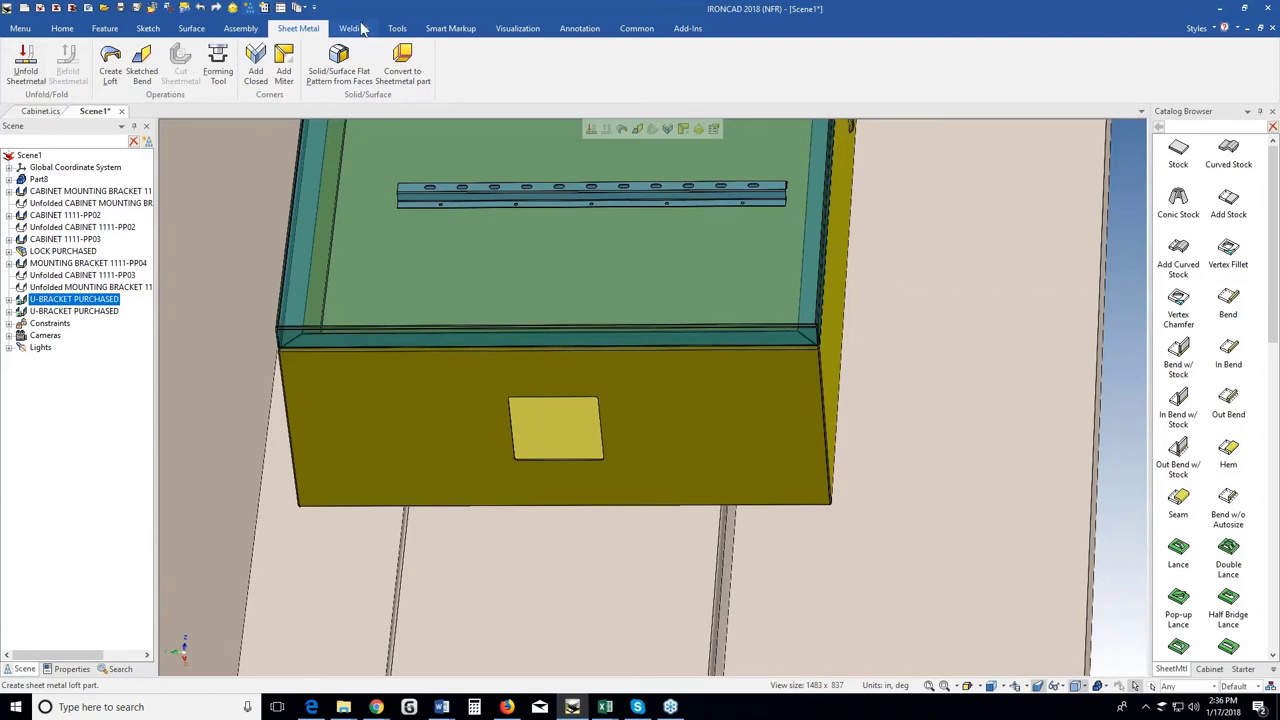
left_click(148, 28)
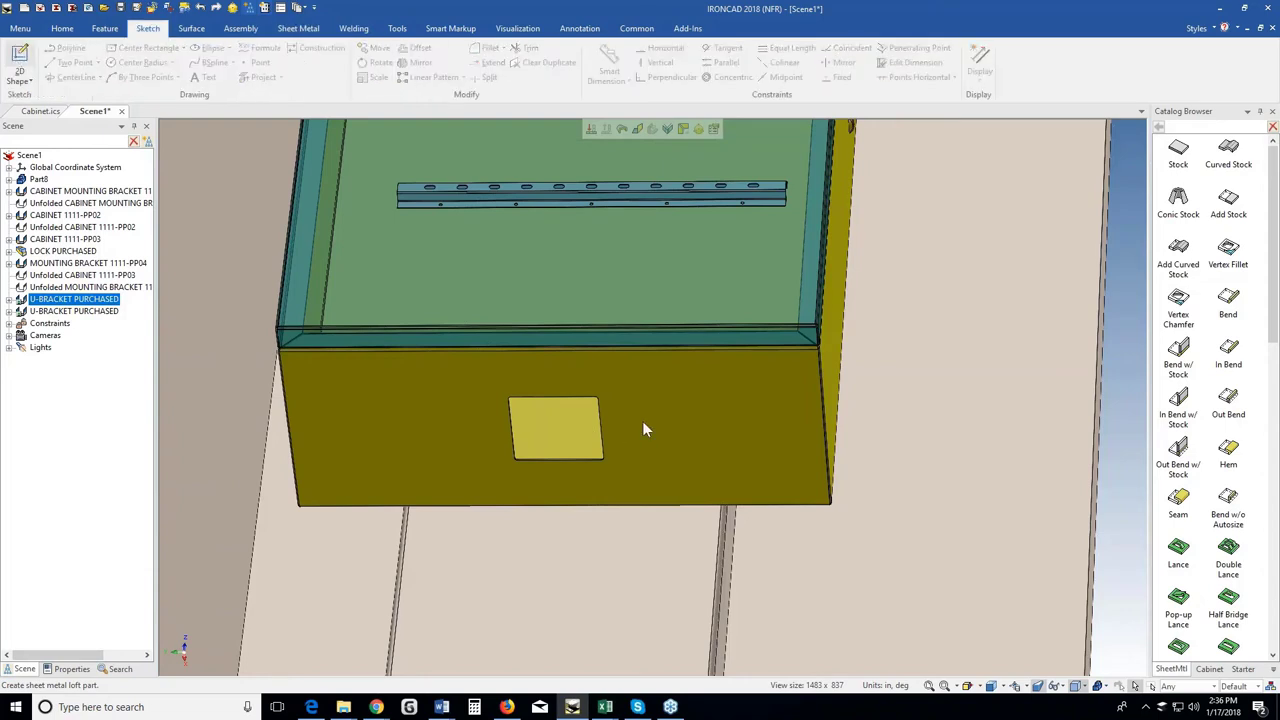
key("s")
left_click(646, 449)
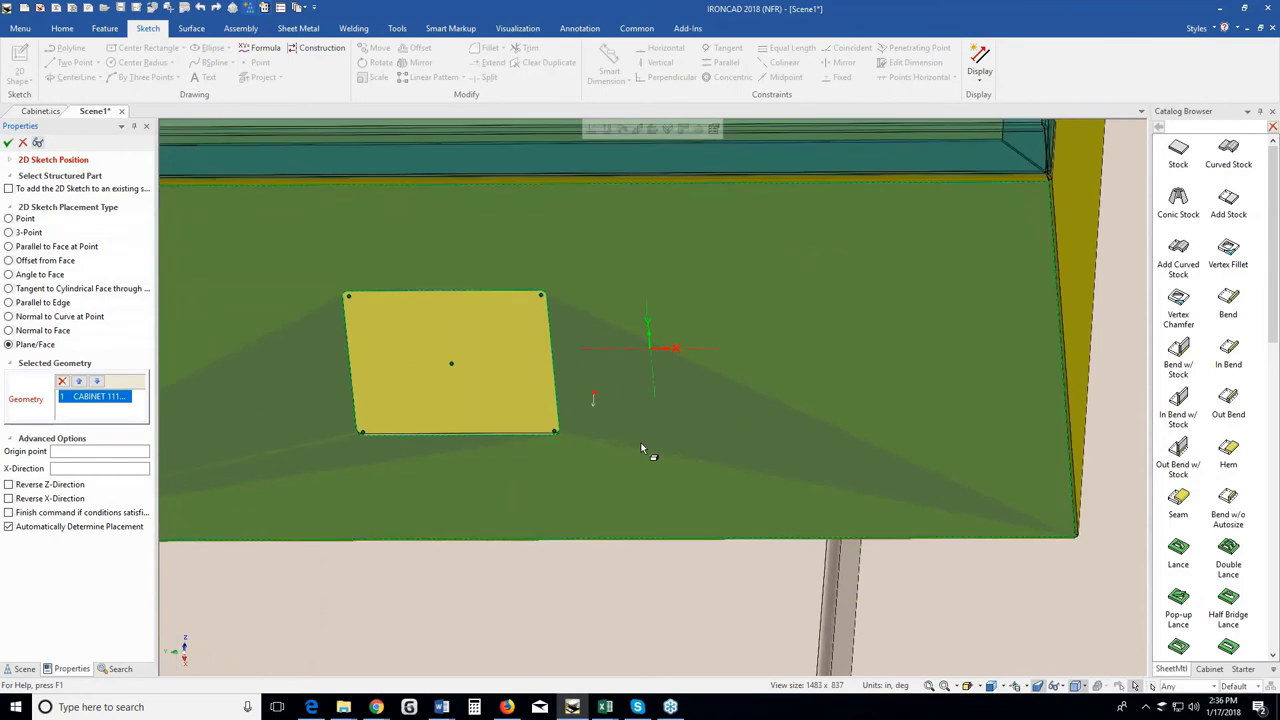
left_click(8, 142)
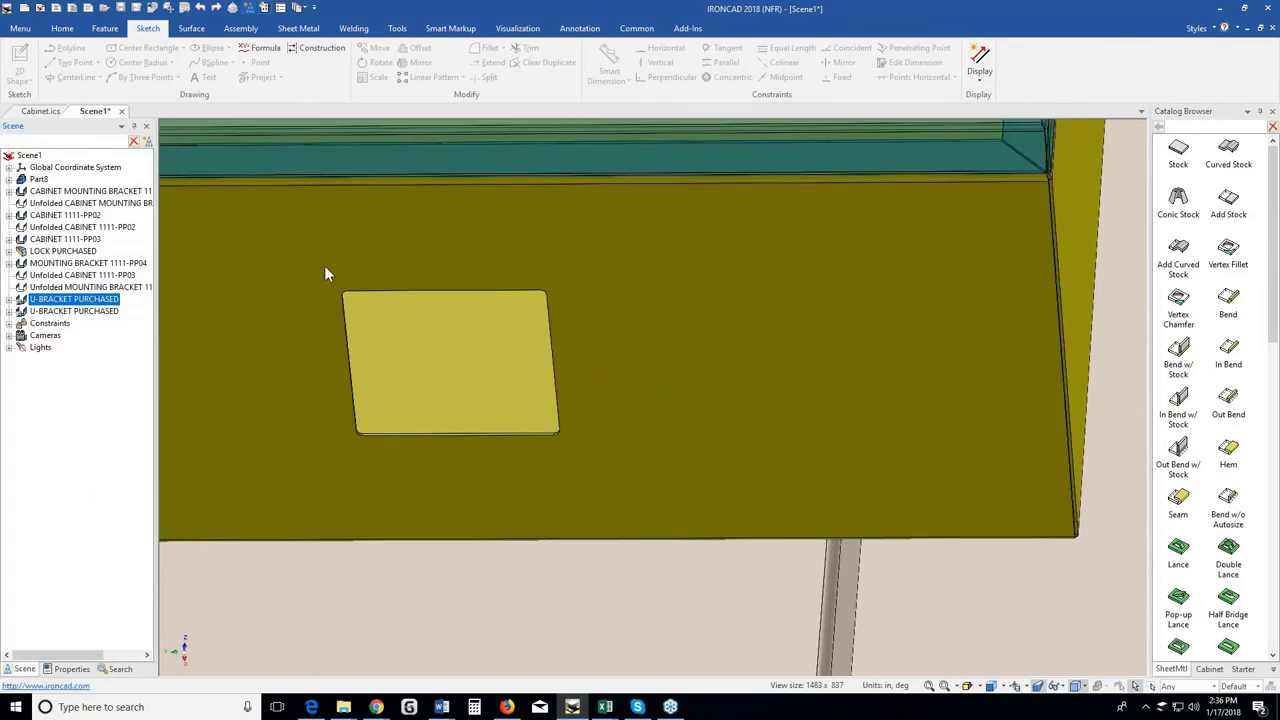
Center the sketch origin in the square cutout with the TriBall, using the midpoint between points on two opposite cutout edges.
right_click(651, 350)
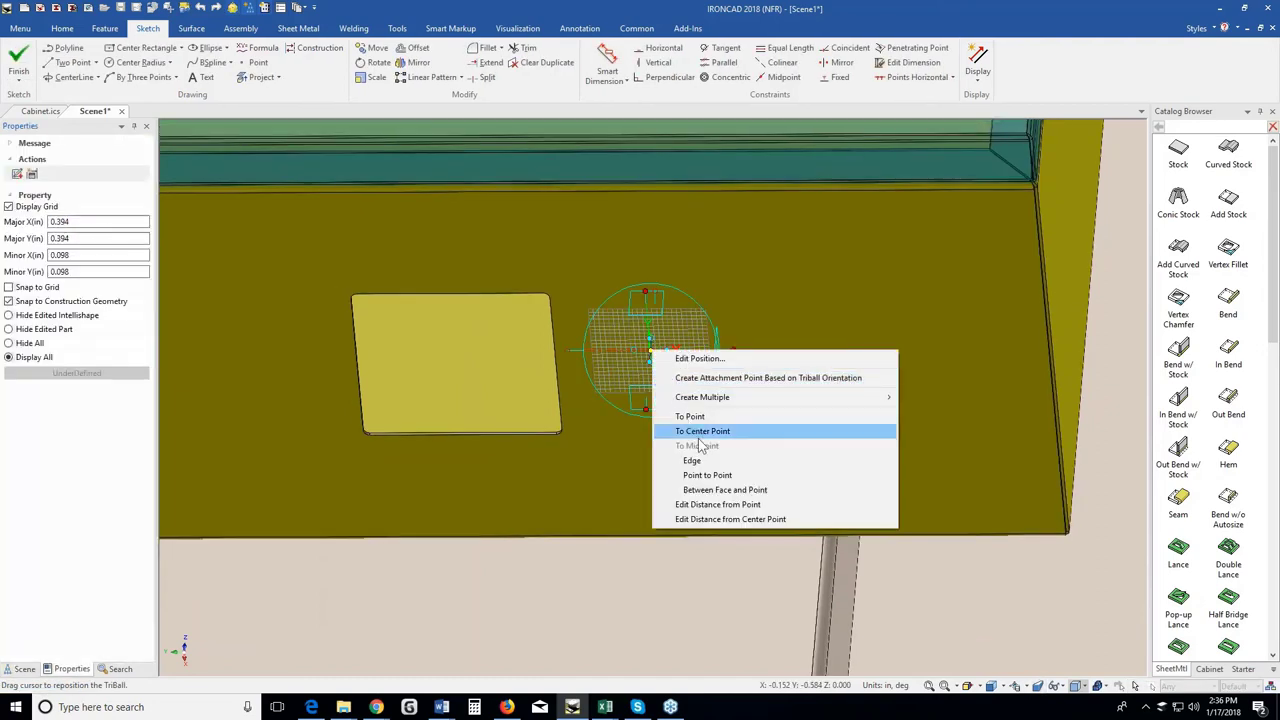
left_click(707, 476)
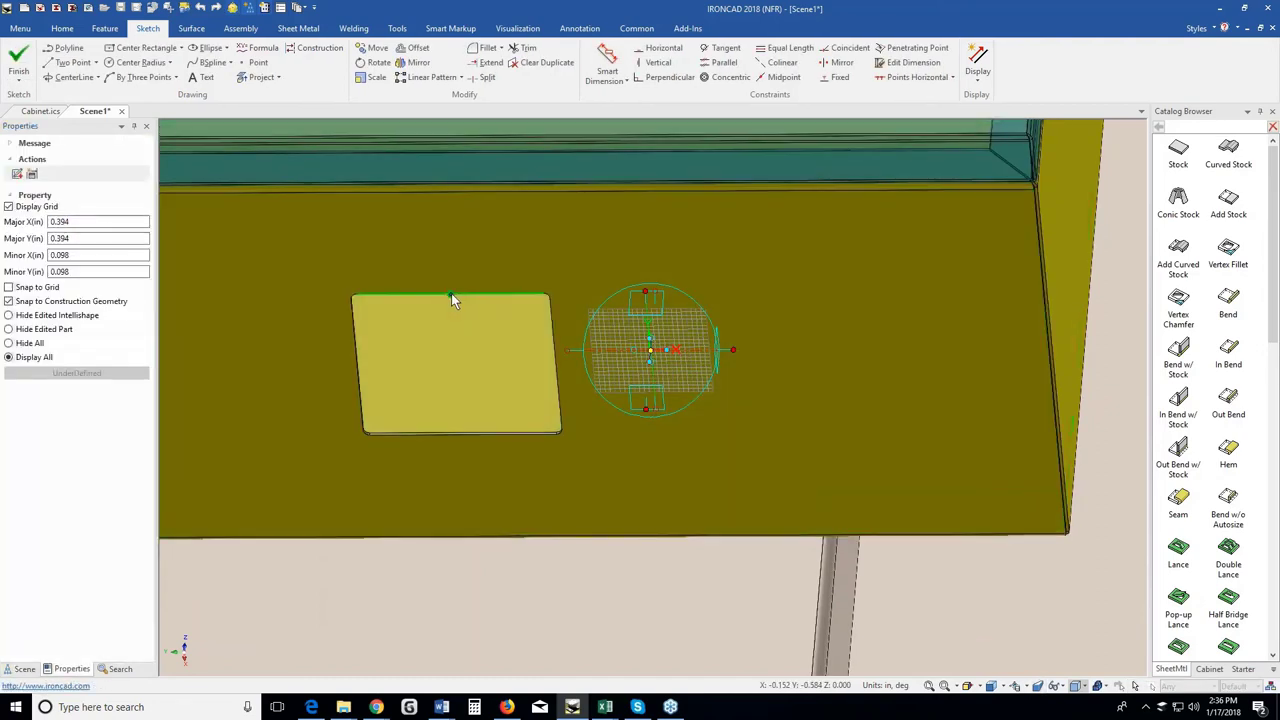
left_click(462, 435)
key("F10")
scroll(549, 406, "down", 2)
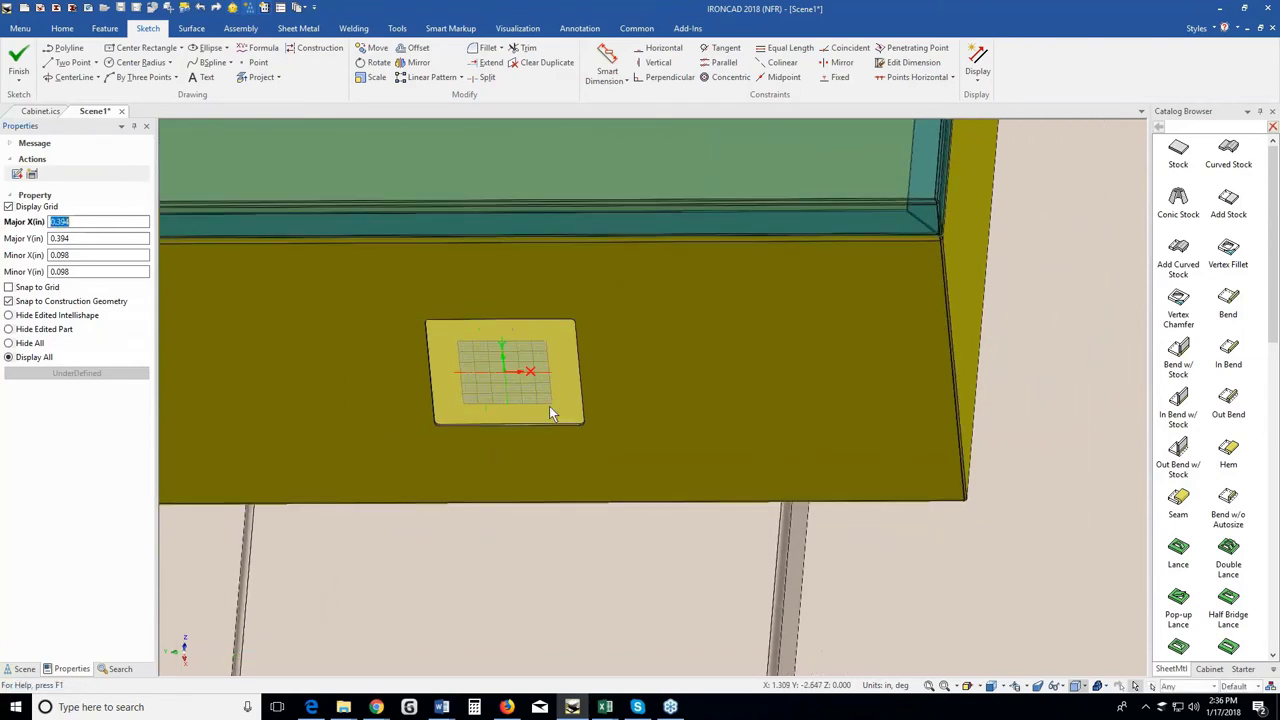
Project the cabinet's bottom face into the sketch and remove its outer boundary lines, keeping only the square cutout's outline.
left_click(261, 77)
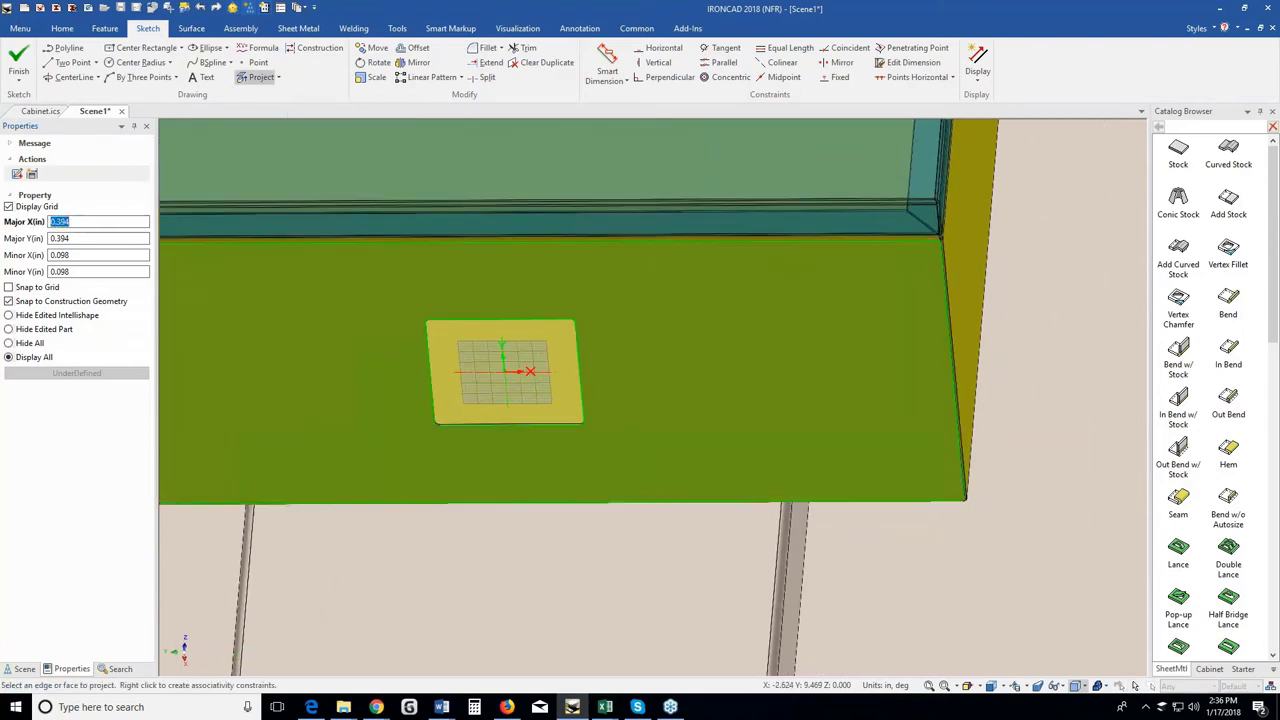
left_click(388, 306)
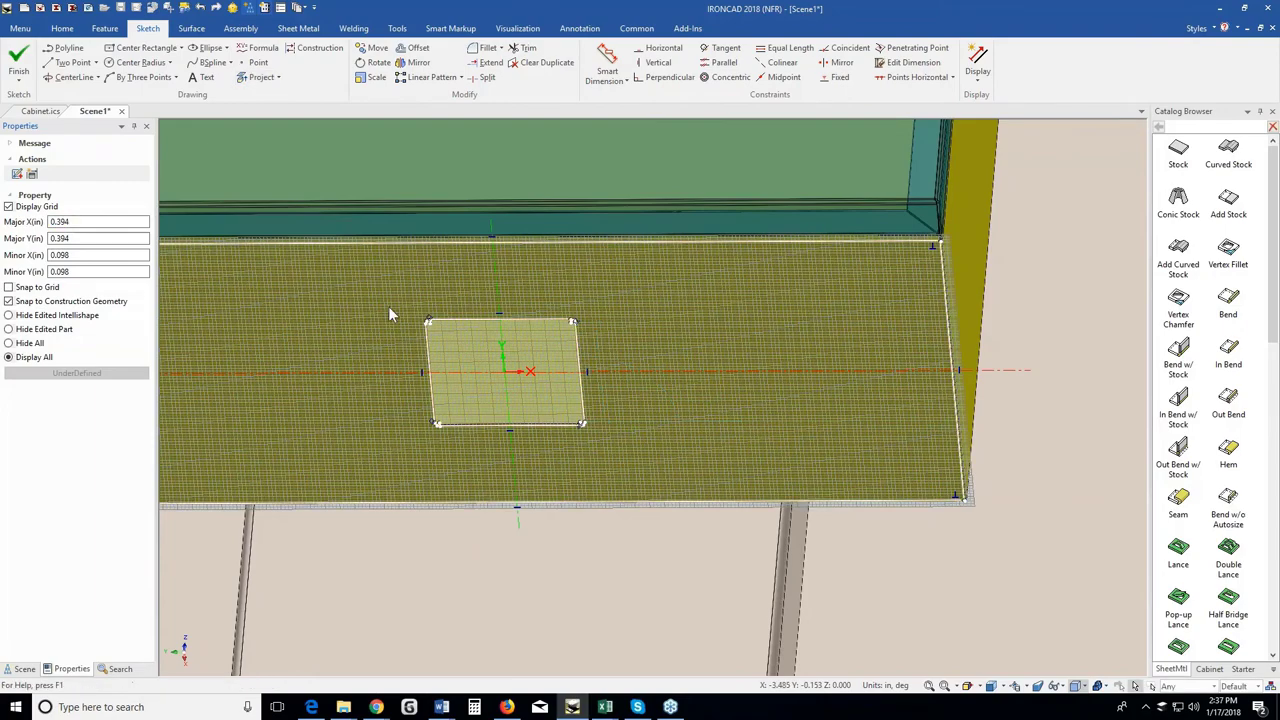
left_click(491, 241)
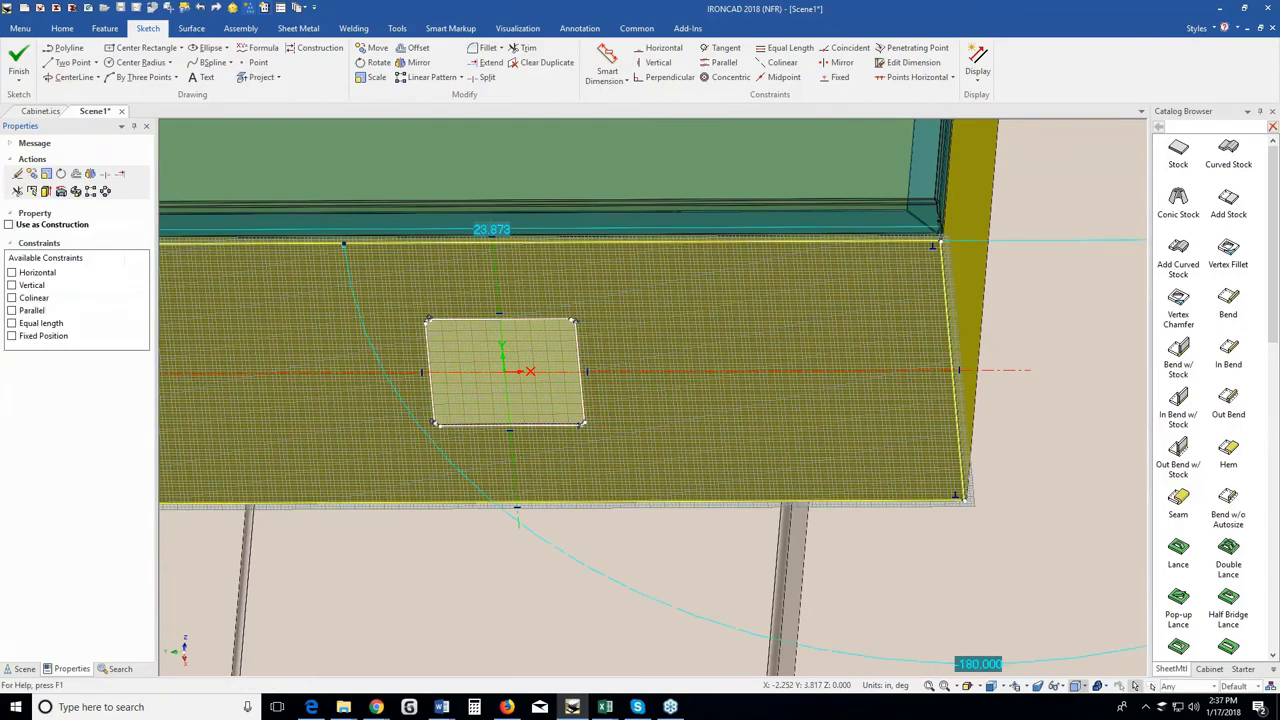
key("ctrl+z")
Split the square outline's upper edge on both sides of the vertical axis, delete the tiny middle segment and finish the sketch.
scroll(375, 295, "up", 1)
scroll(372, 290, "up", 1)
key("F7")
left_click(506, 374)
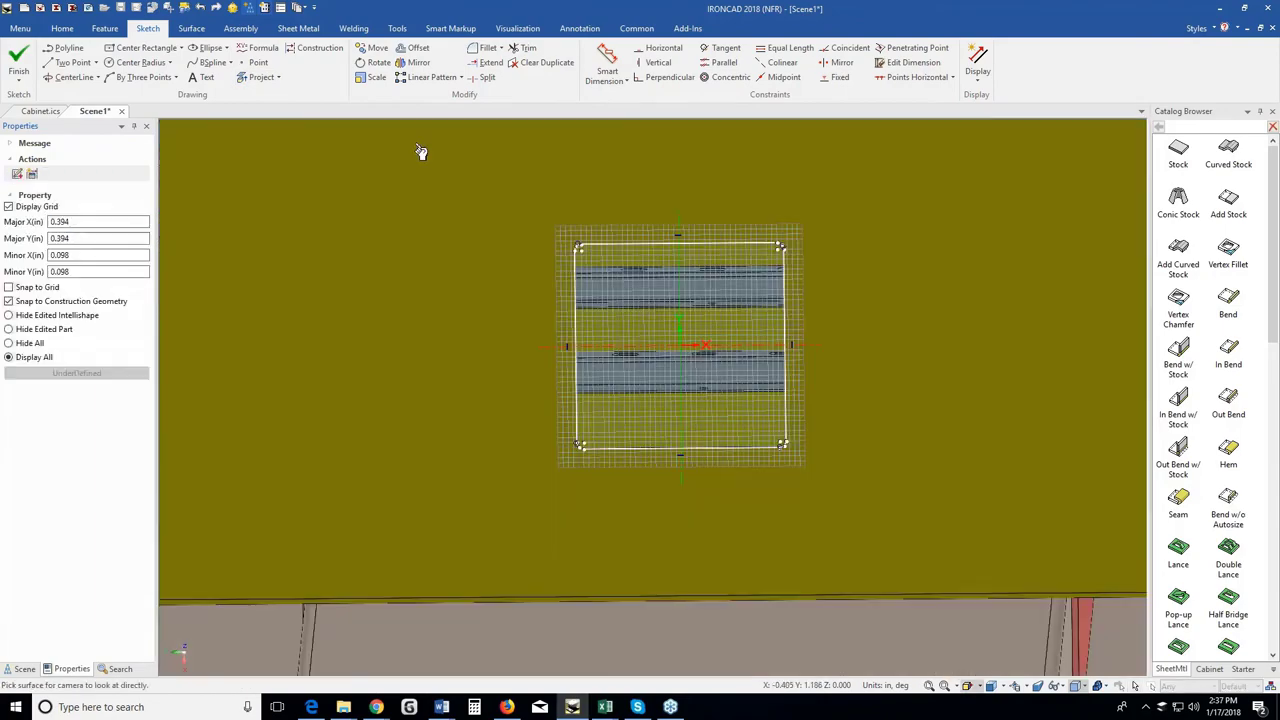
left_click(484, 77)
scroll(740, 360, "up", 5)
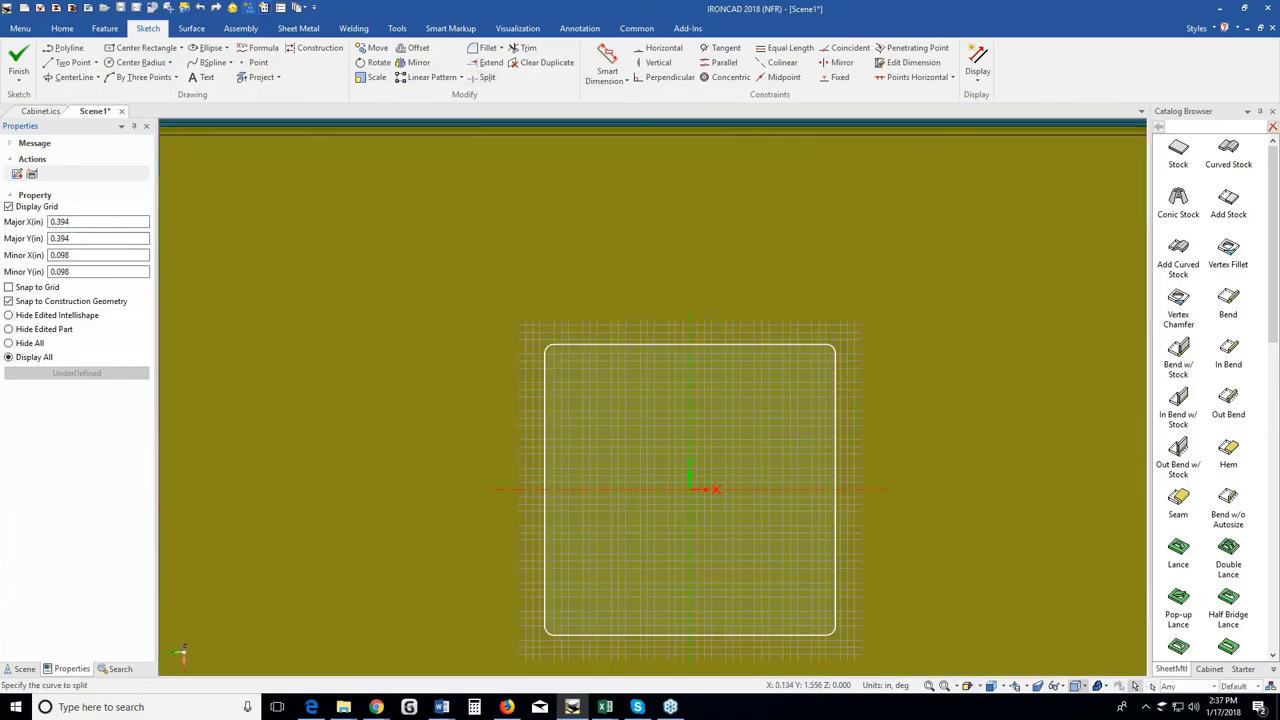
scroll(567, 282, "up", 4)
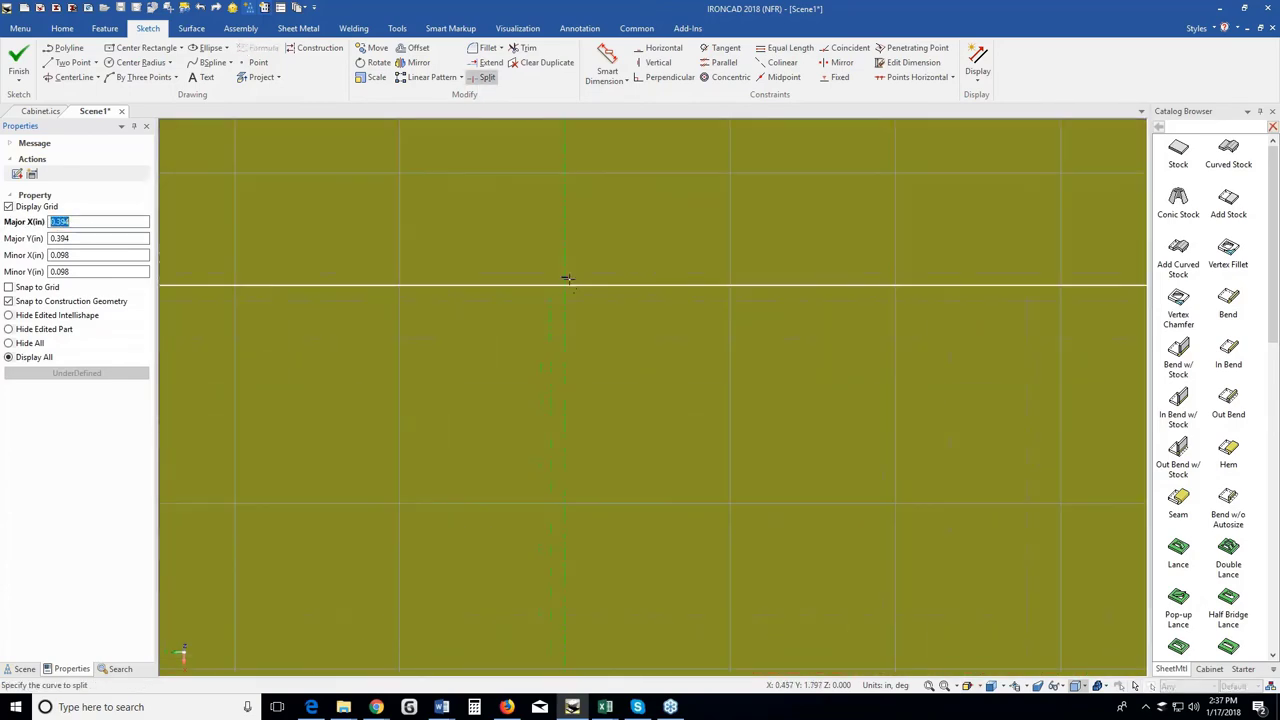
left_click(558, 283)
left_click(574, 286)
key("Escape")
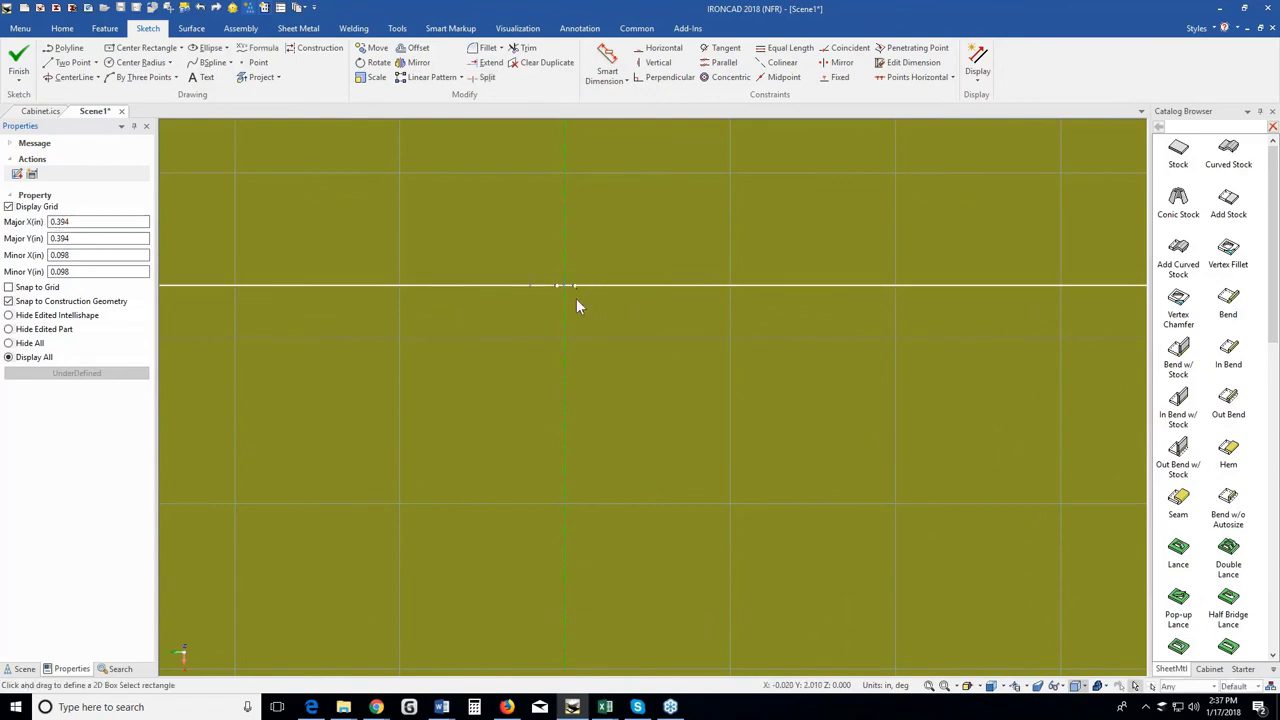
left_click(588, 308)
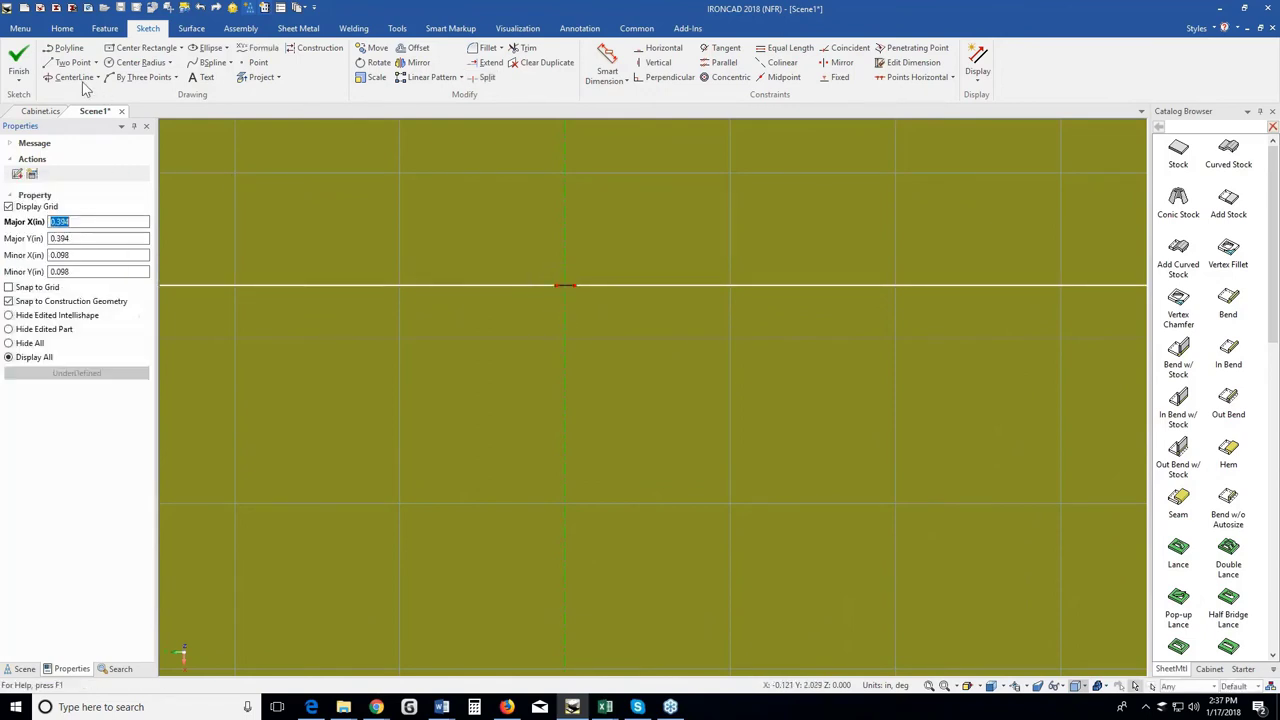
left_click(18, 60)
Make one copy of the square profile straight below the cabinet with the TriBall.
left_click(636, 452)
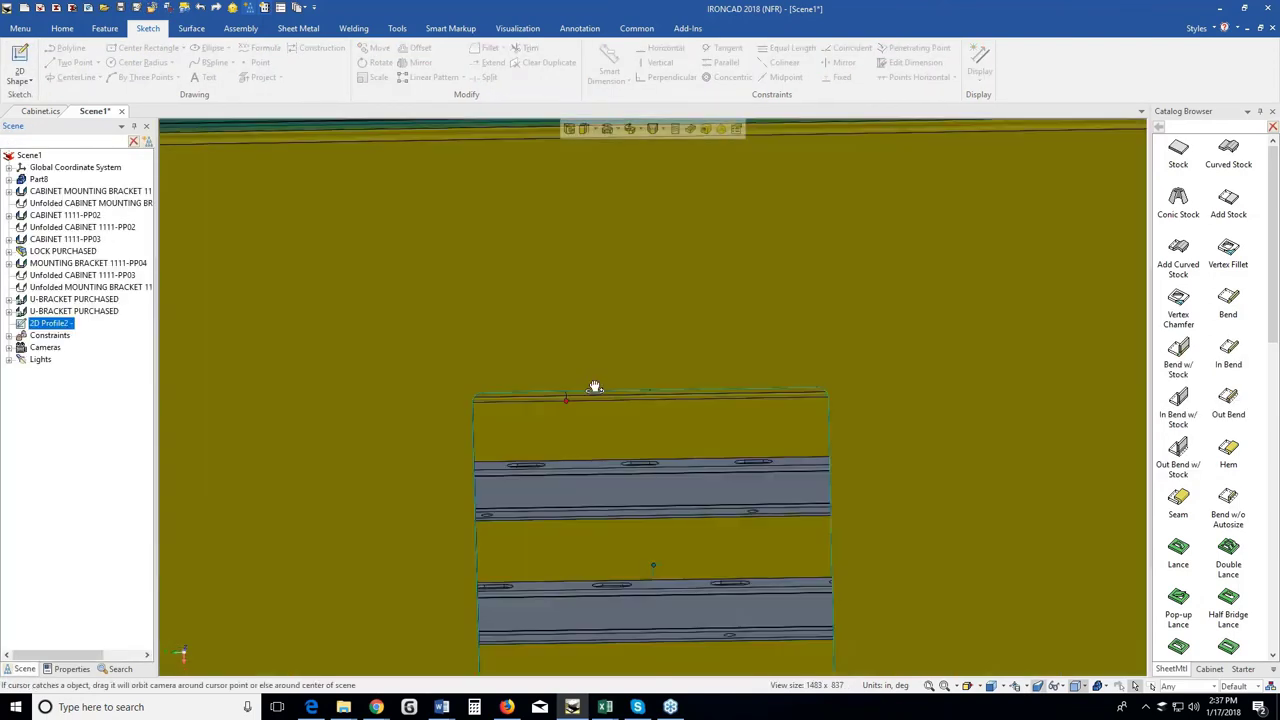
middle_click_drag(594, 387, 566, 529)
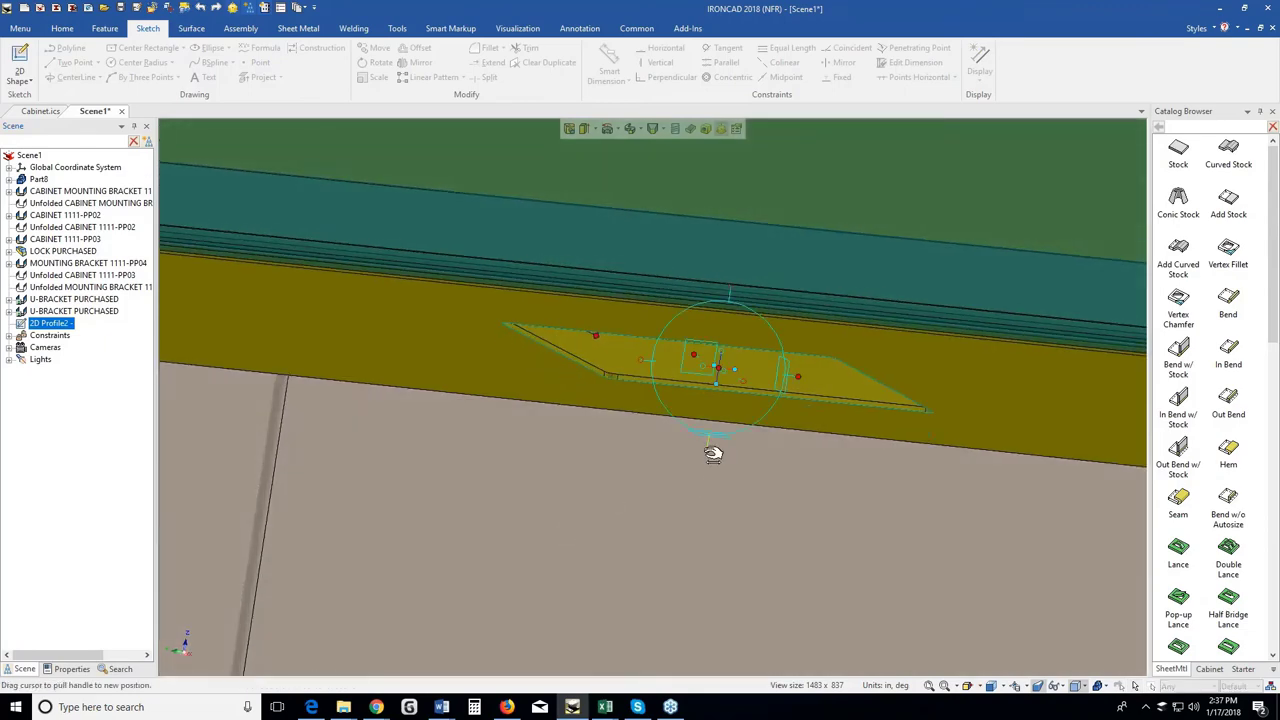
mouse_move(712, 454)
right_mouse_down()
mouse_move(710, 478)
mouse_move(708, 455)
right_mouse_up()
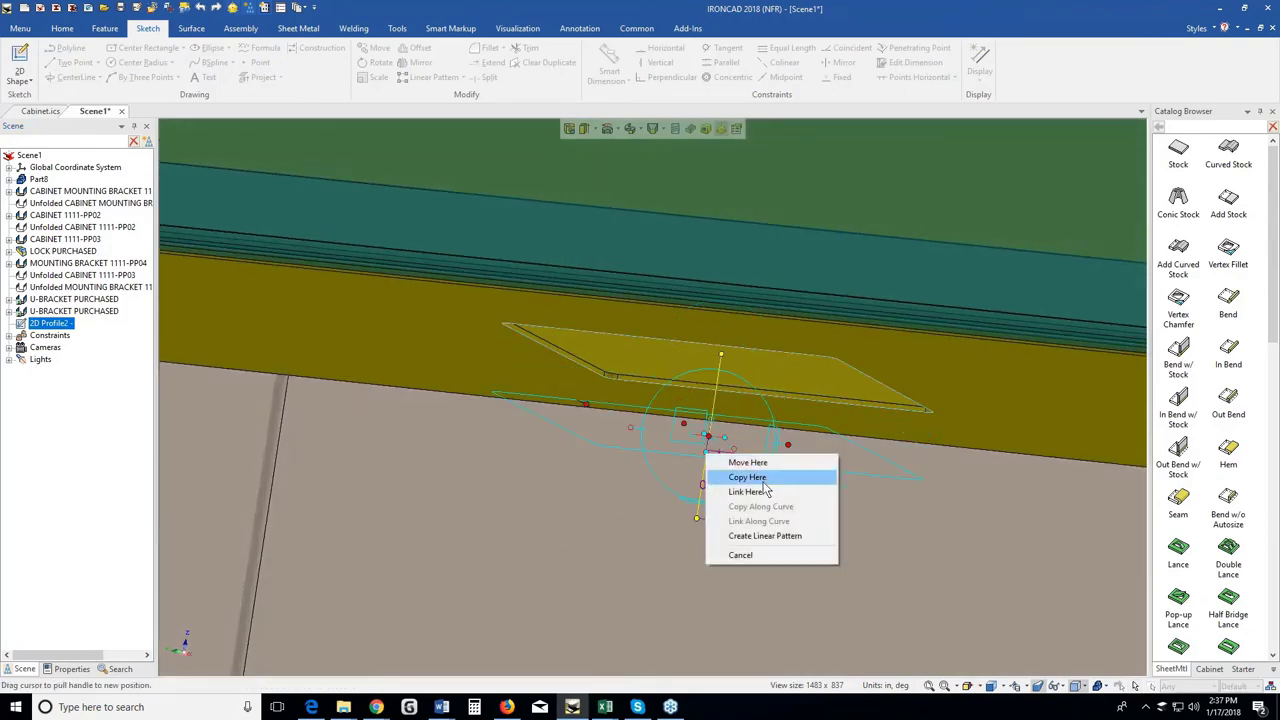
left_click(761, 478)
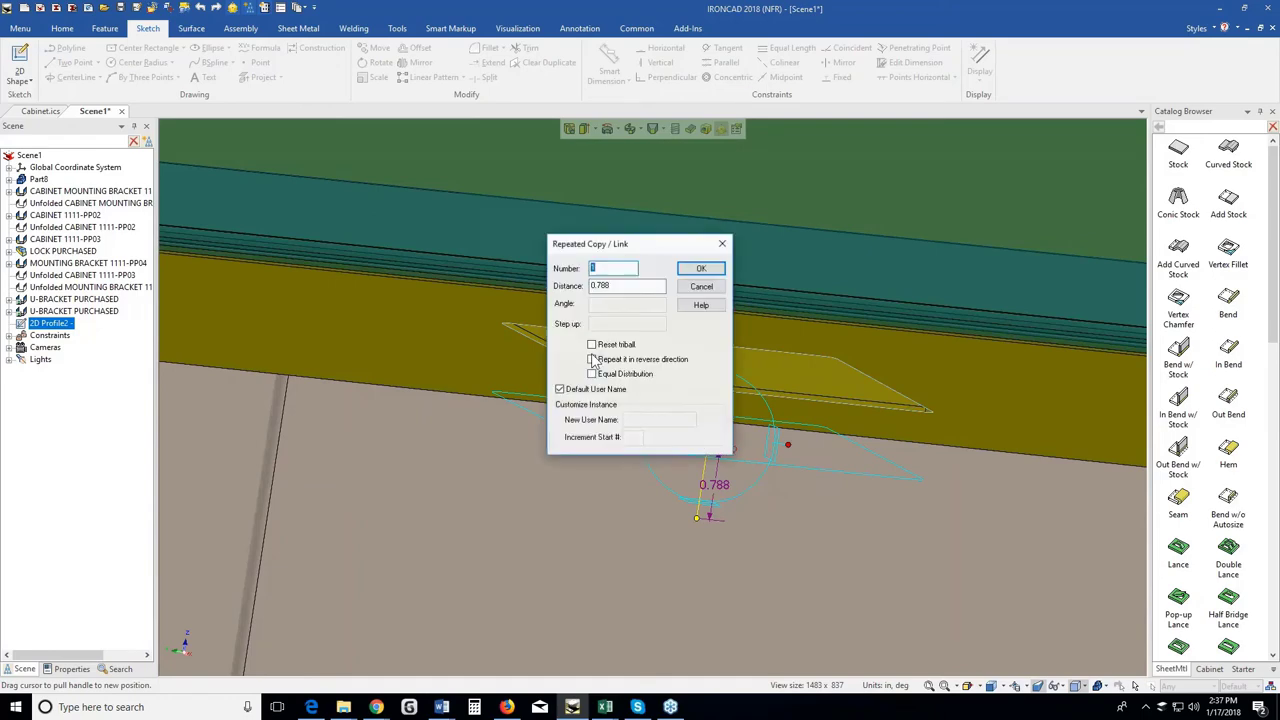
key("Return")
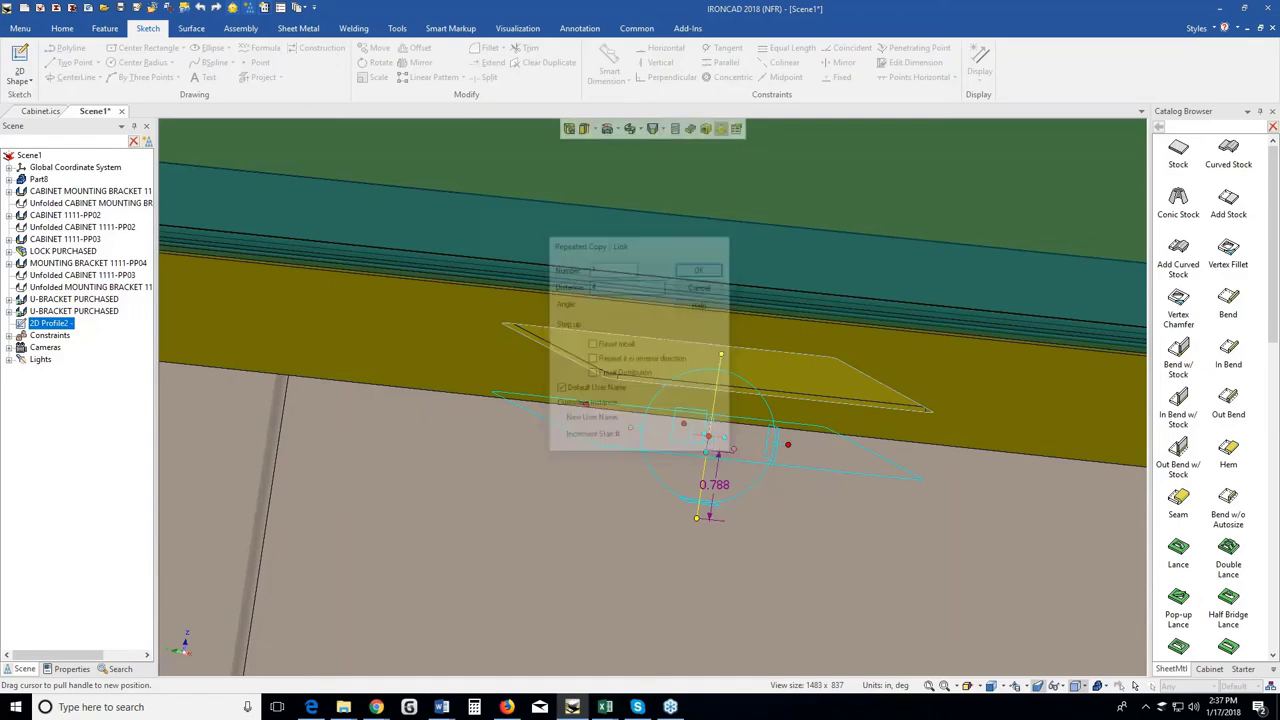
key("F10")
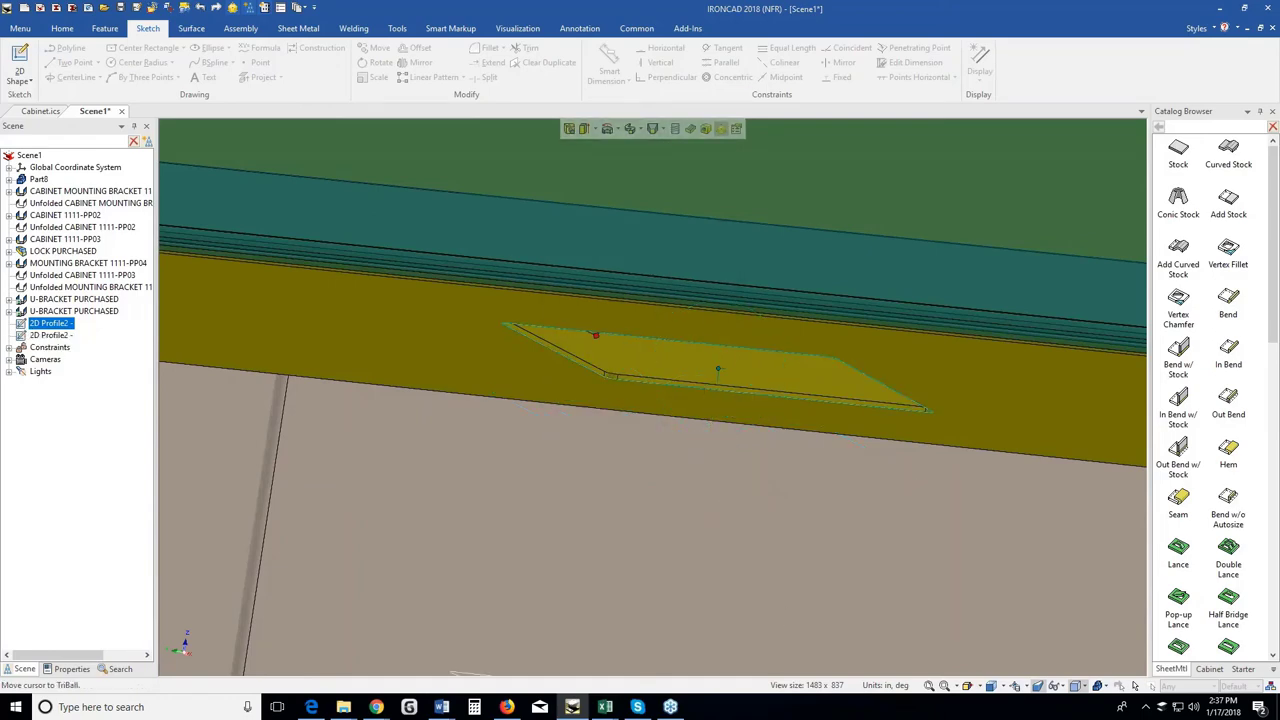
Open the lower copied profile for editing and delete its entire square outline.
scroll(715, 469, "down", 3)
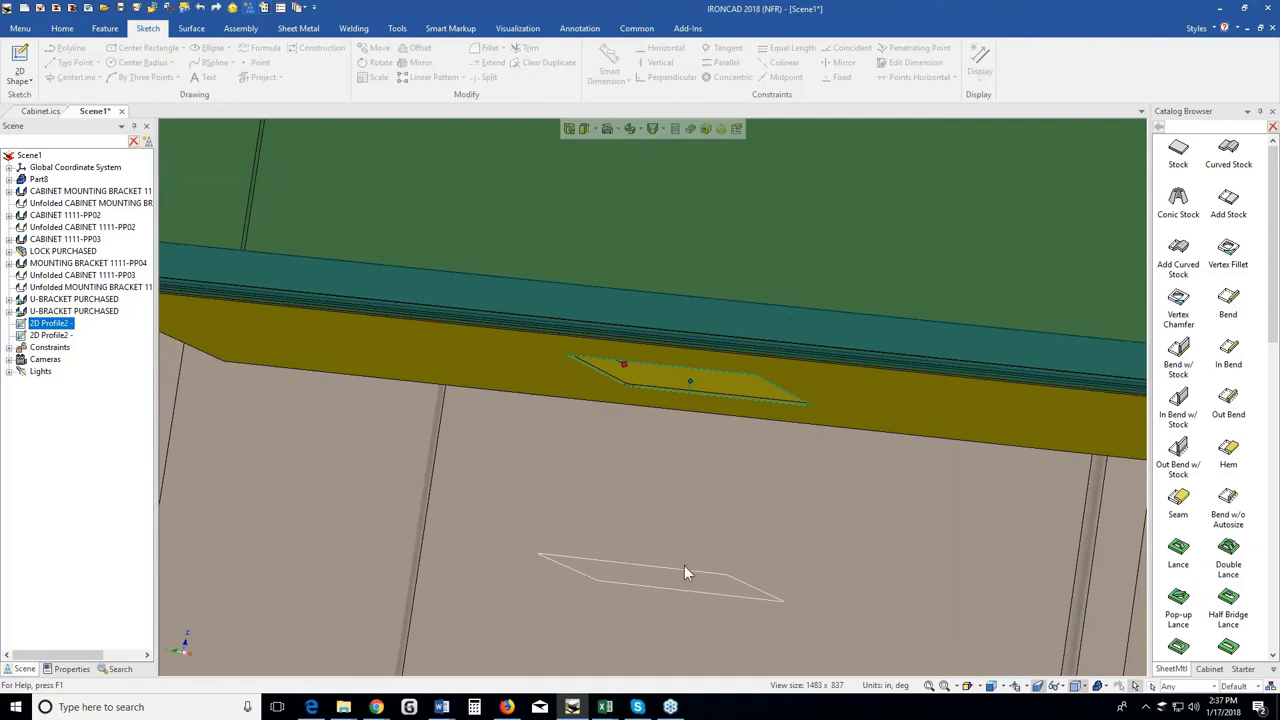
left_click(684, 565)
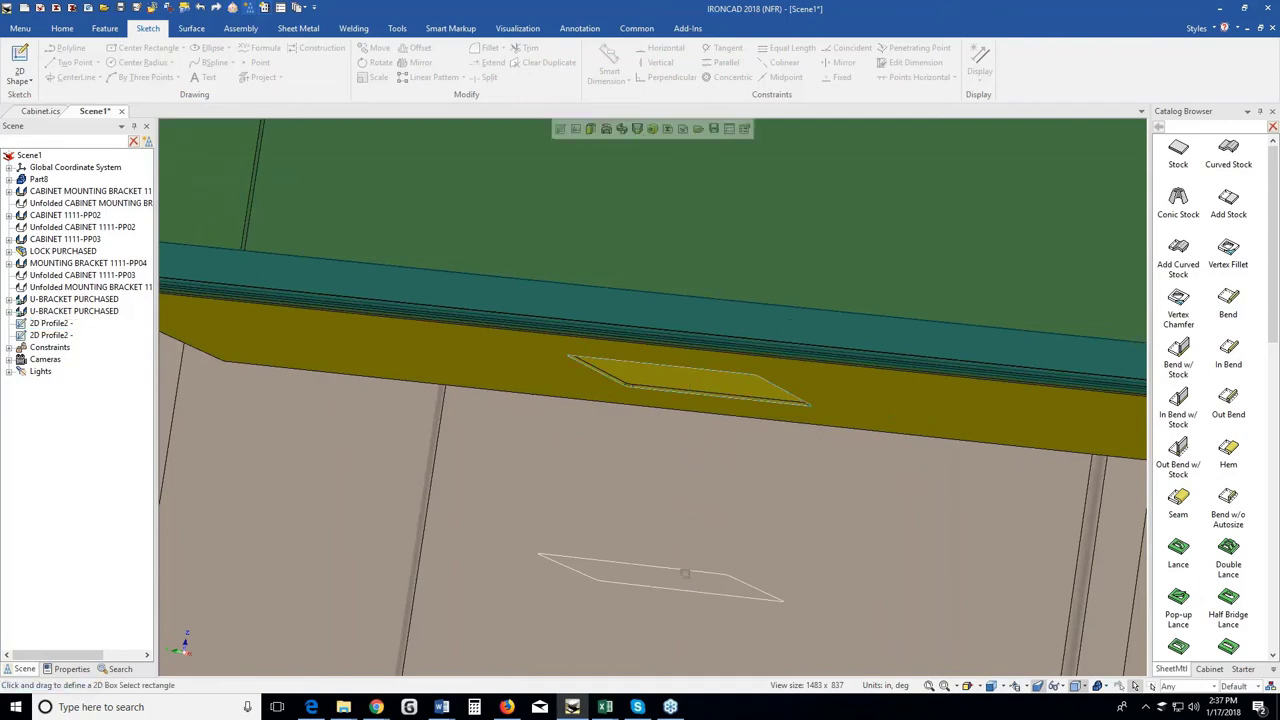
right_click(37, 340)
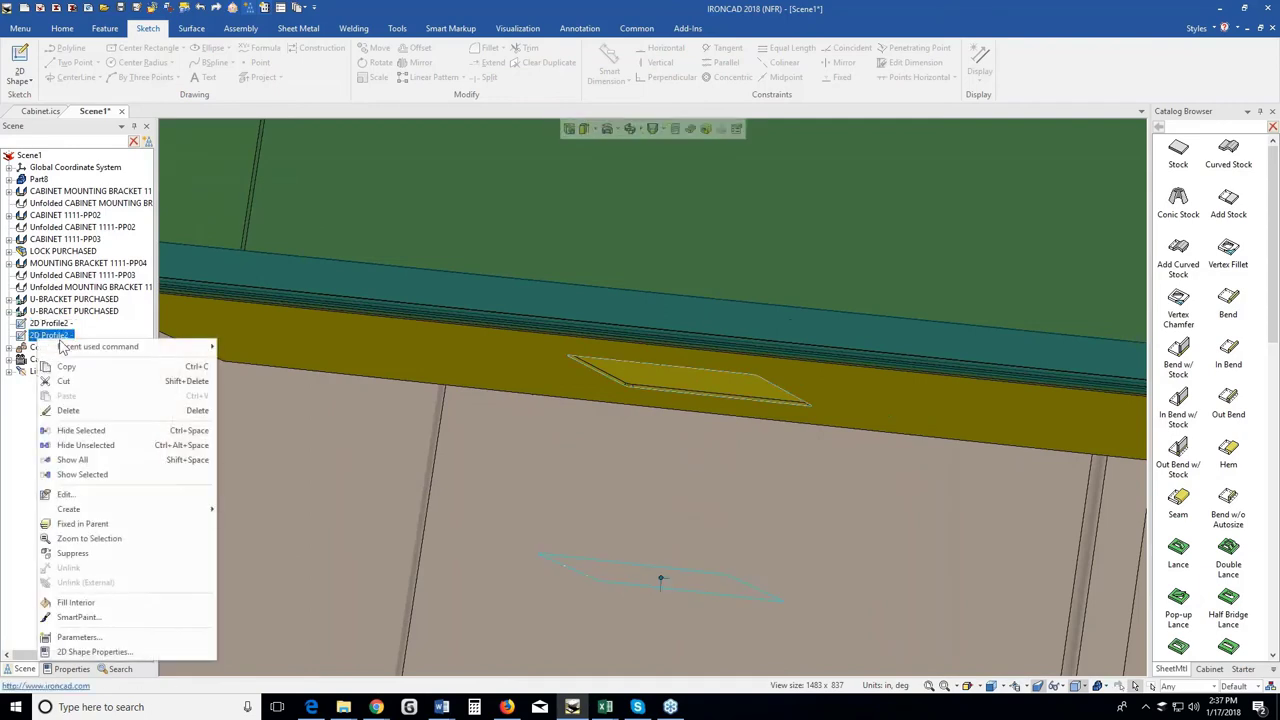
left_click(193, 491)
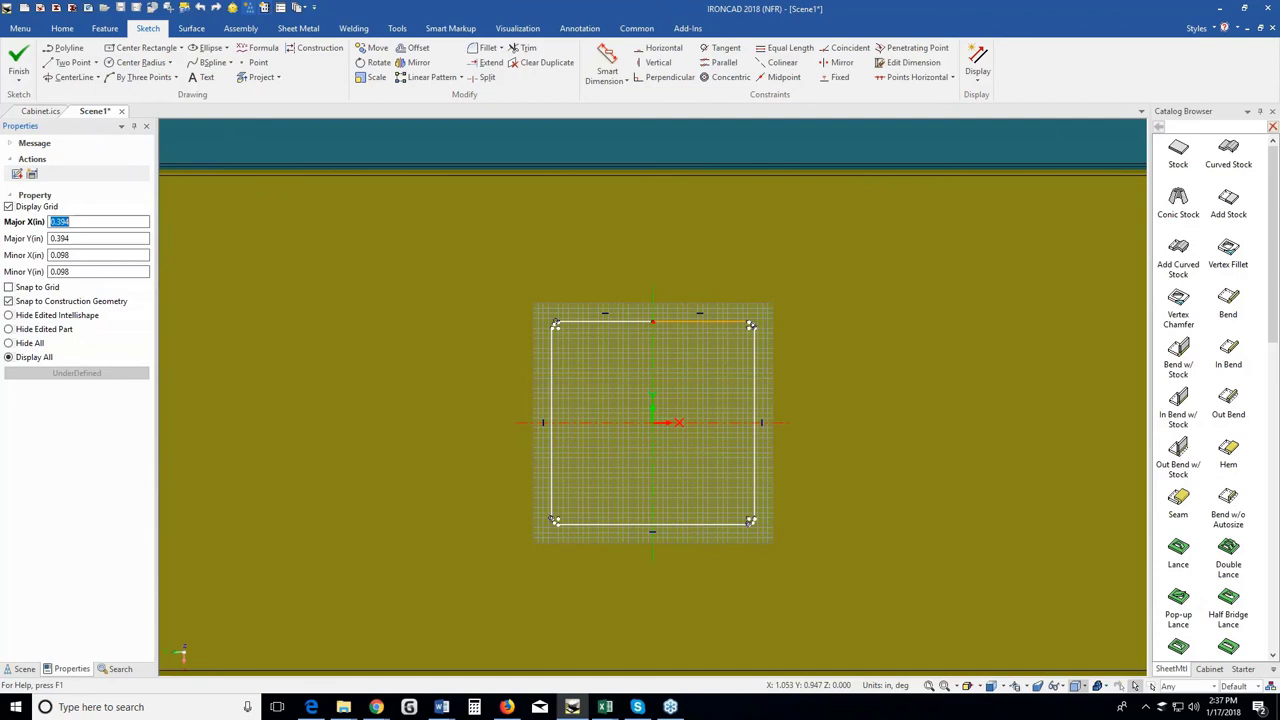
double_click(716, 322)
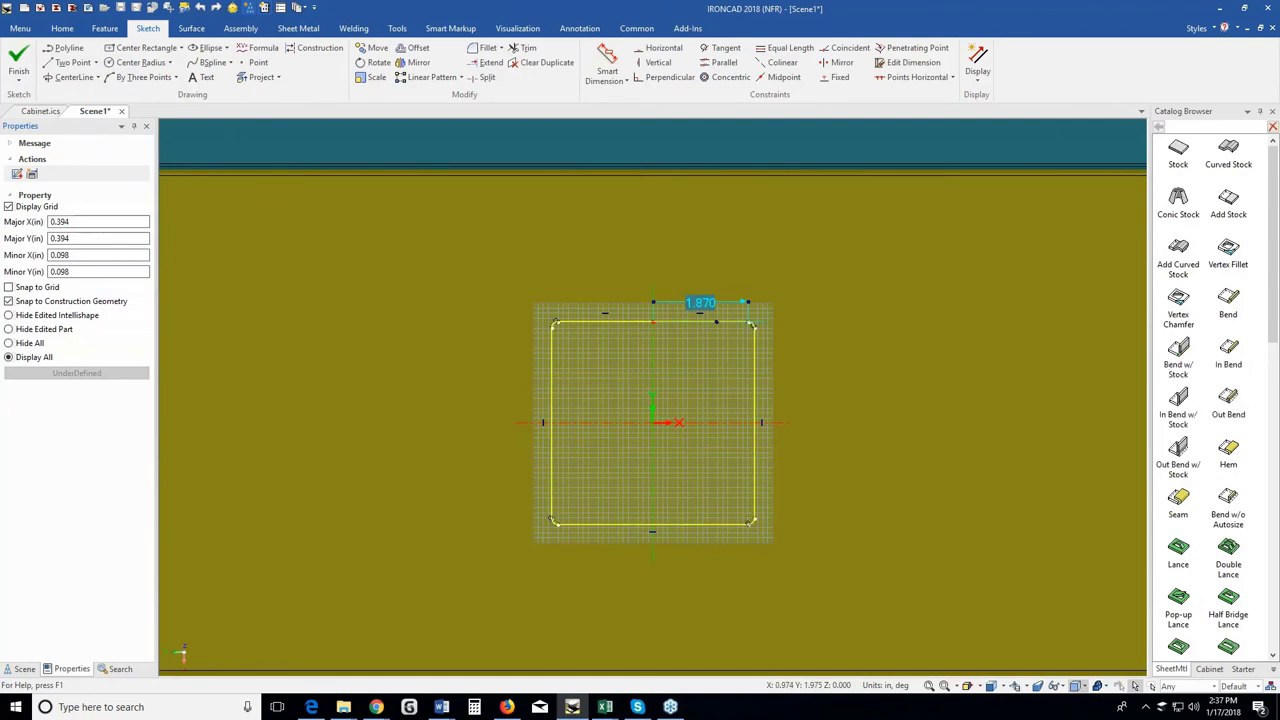
left_click(703, 328)
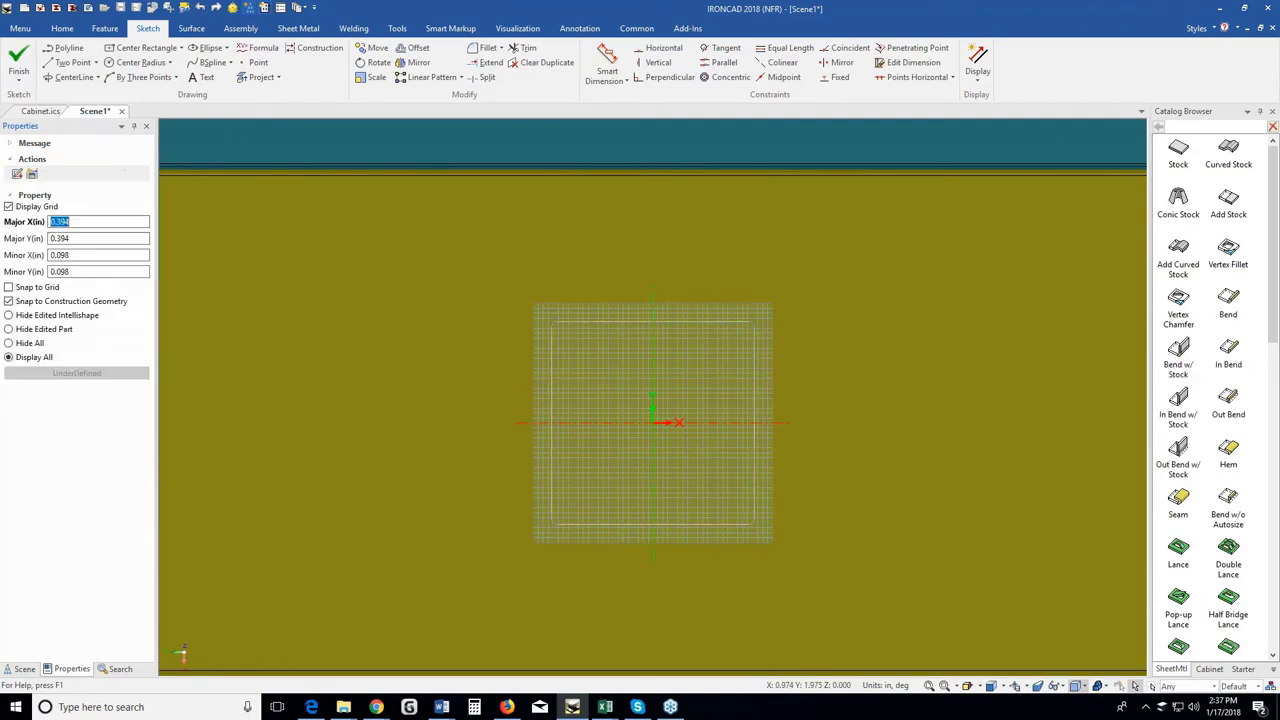
Draw a circle with a 1.75 in radius centered on the lower sketch's origin.
left_click(163, 64)
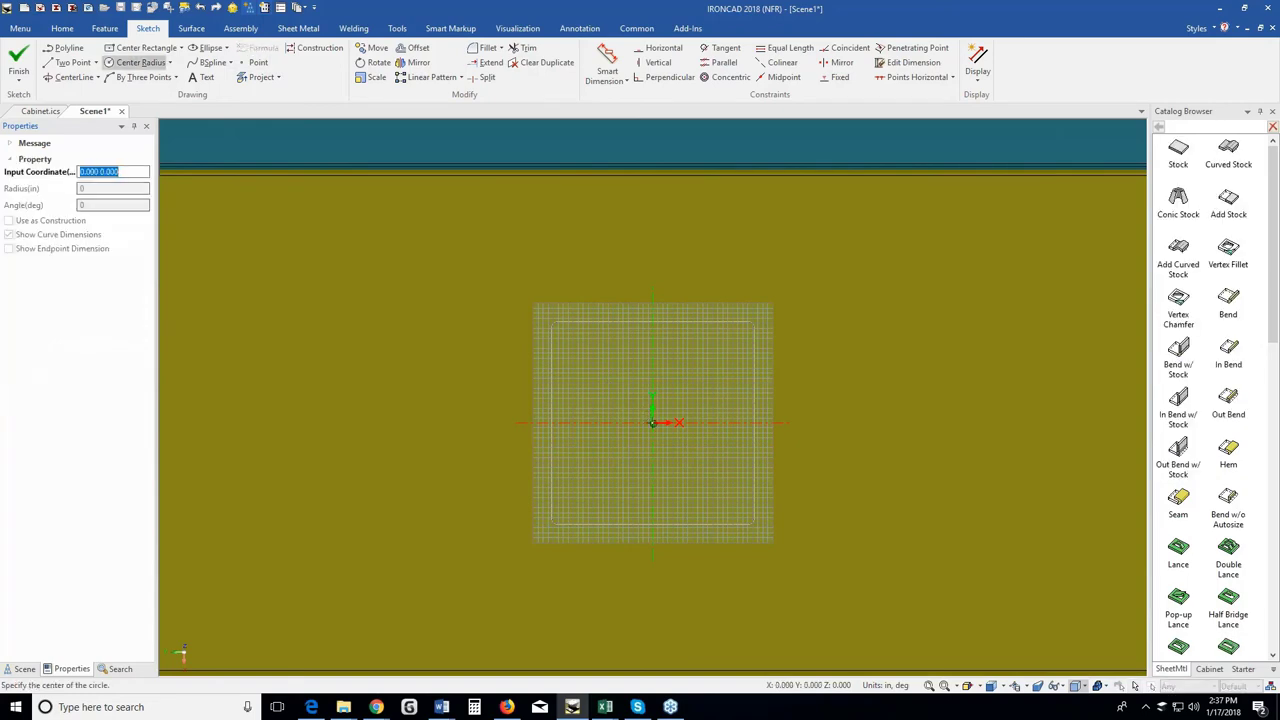
left_click(652, 422)
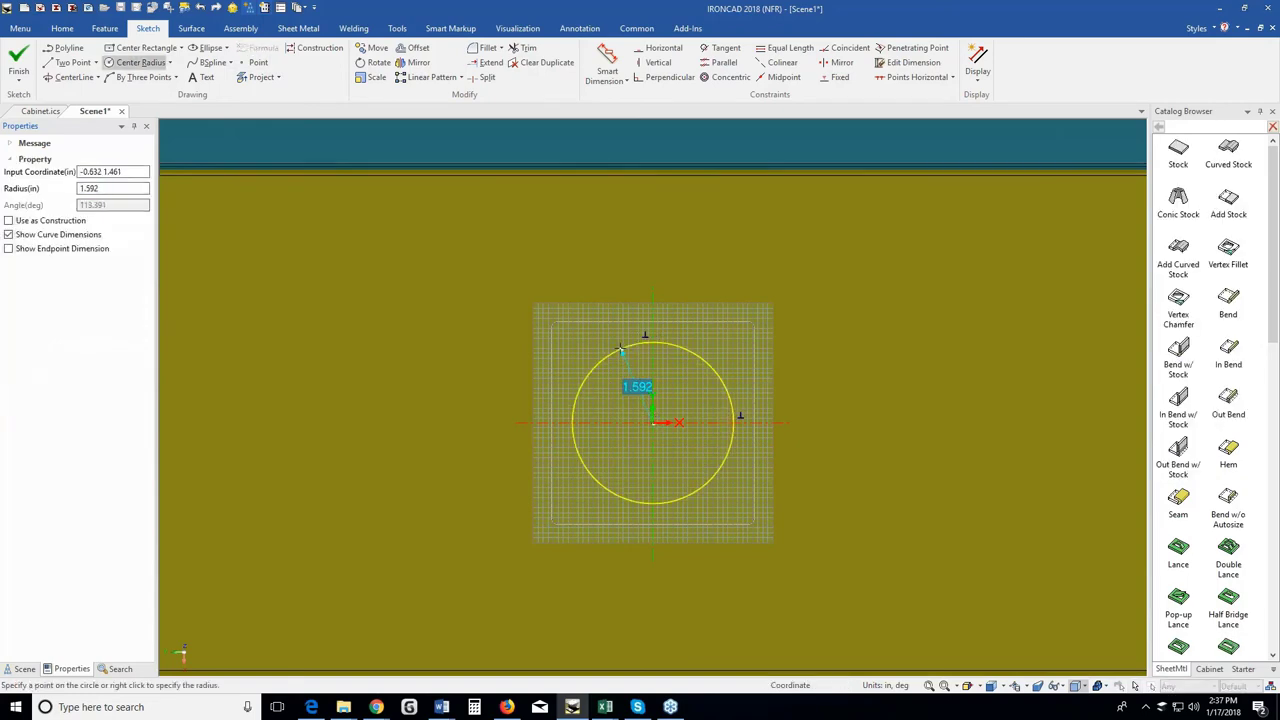
right_click(621, 348)
type("1.75")
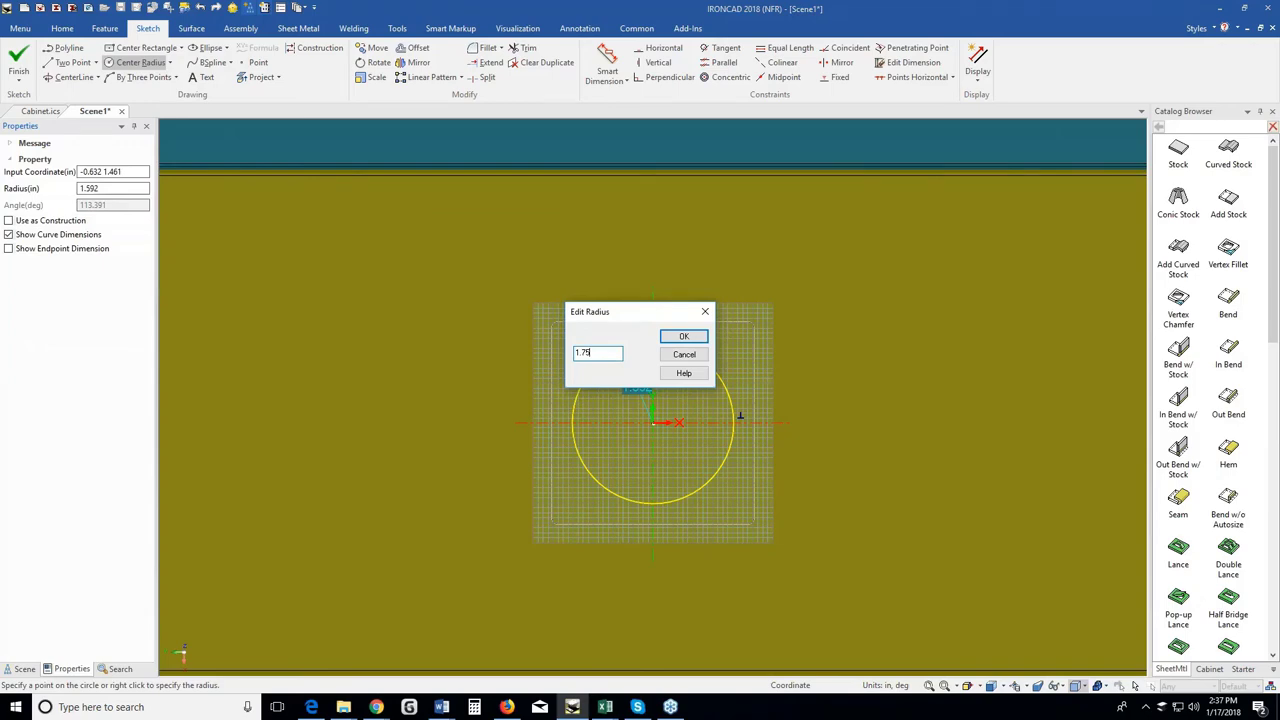
key("Return")
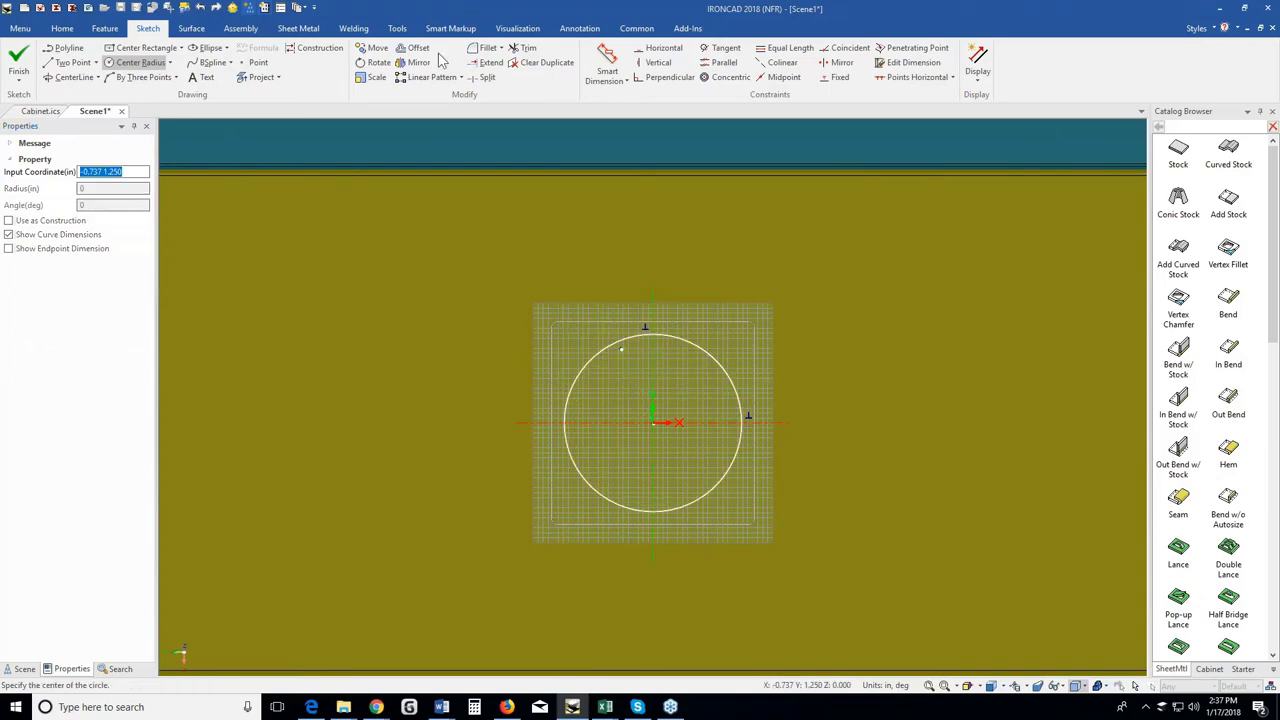
Split the circle's upper arc on both sides of the vertical axis, delete the tiny middle segment and finish the sketch.
left_click(487, 77)
scroll(621, 322, "up", 10)
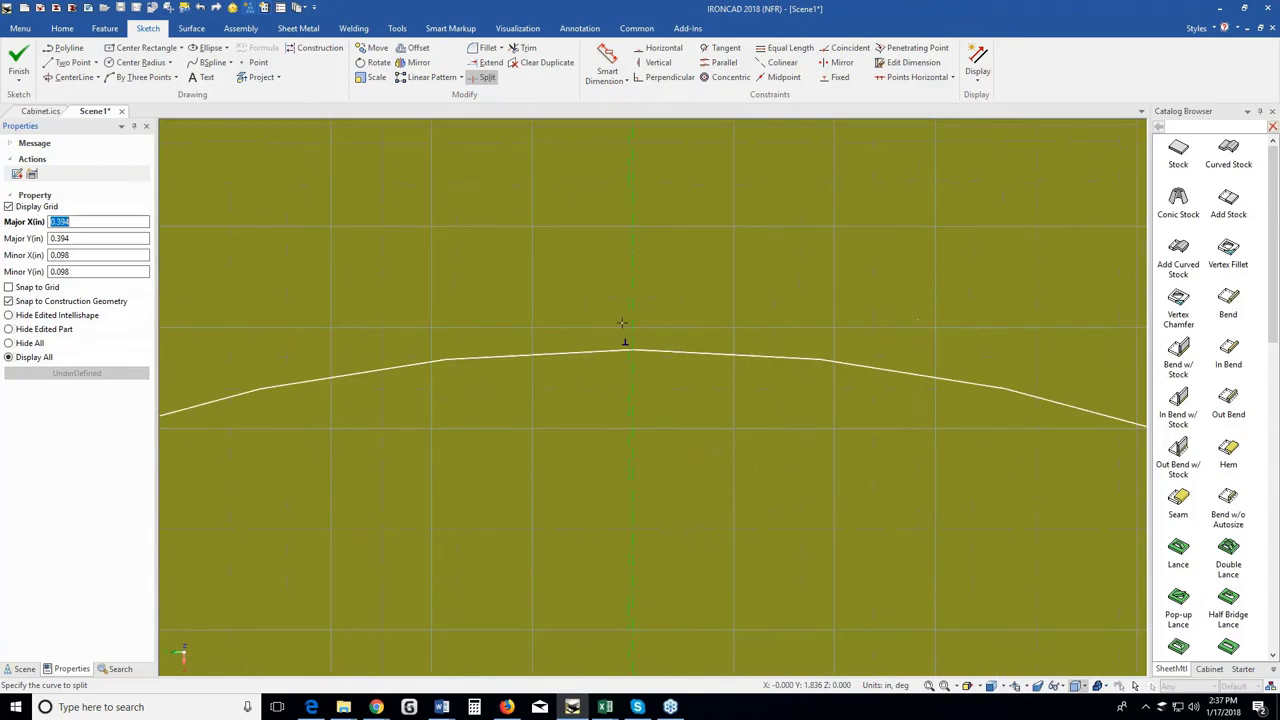
scroll(621, 322, "up", 3)
left_click(645, 398)
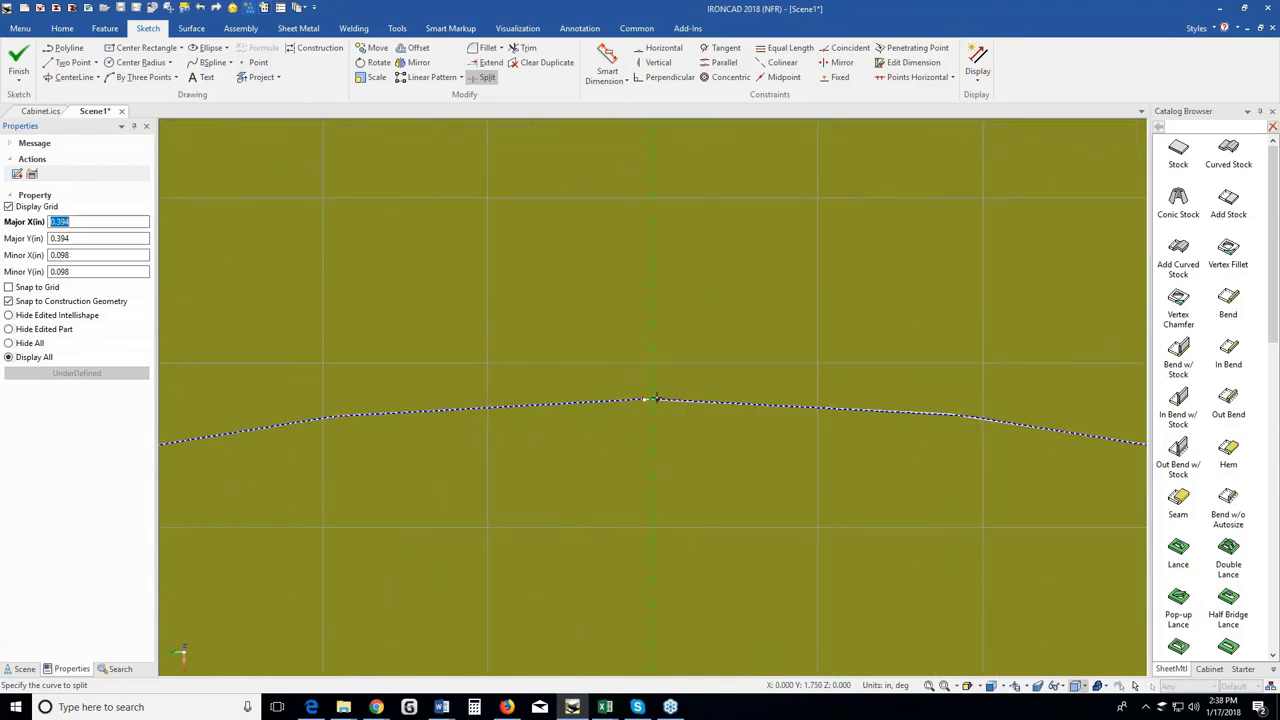
left_click(659, 399)
key("Escape")
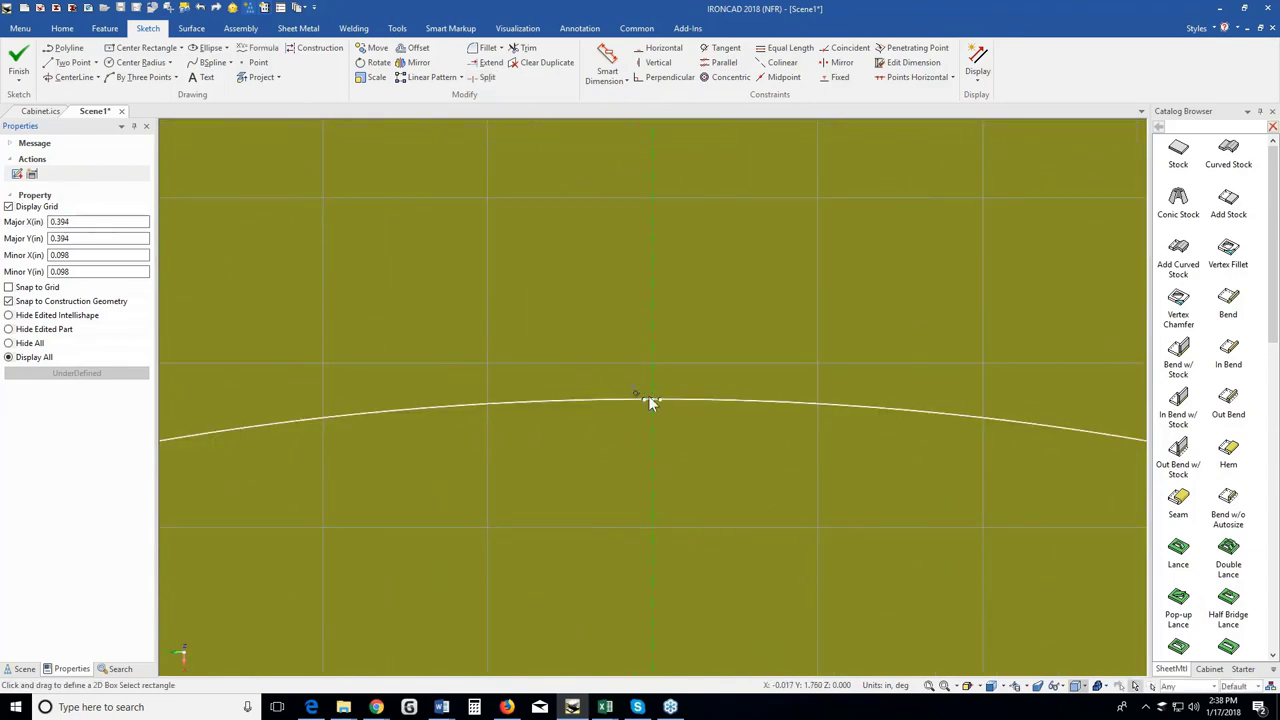
left_click(652, 399)
key("Delete")
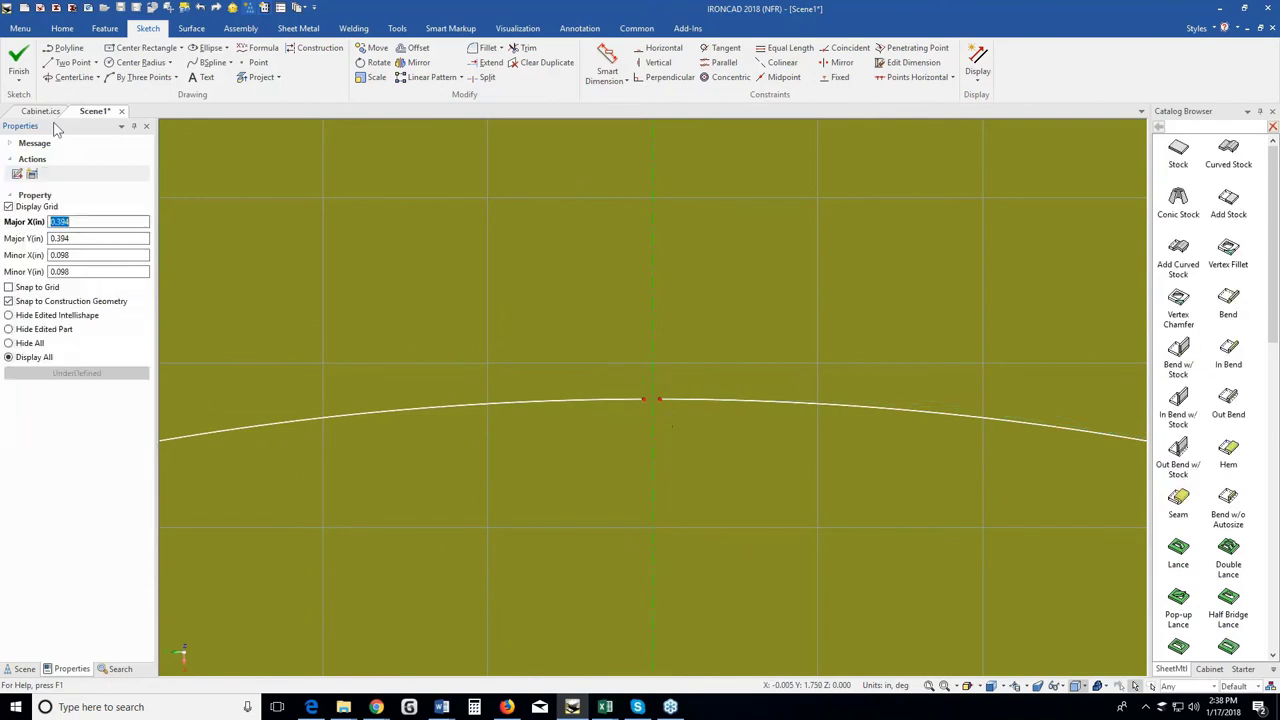
left_click(18, 58)
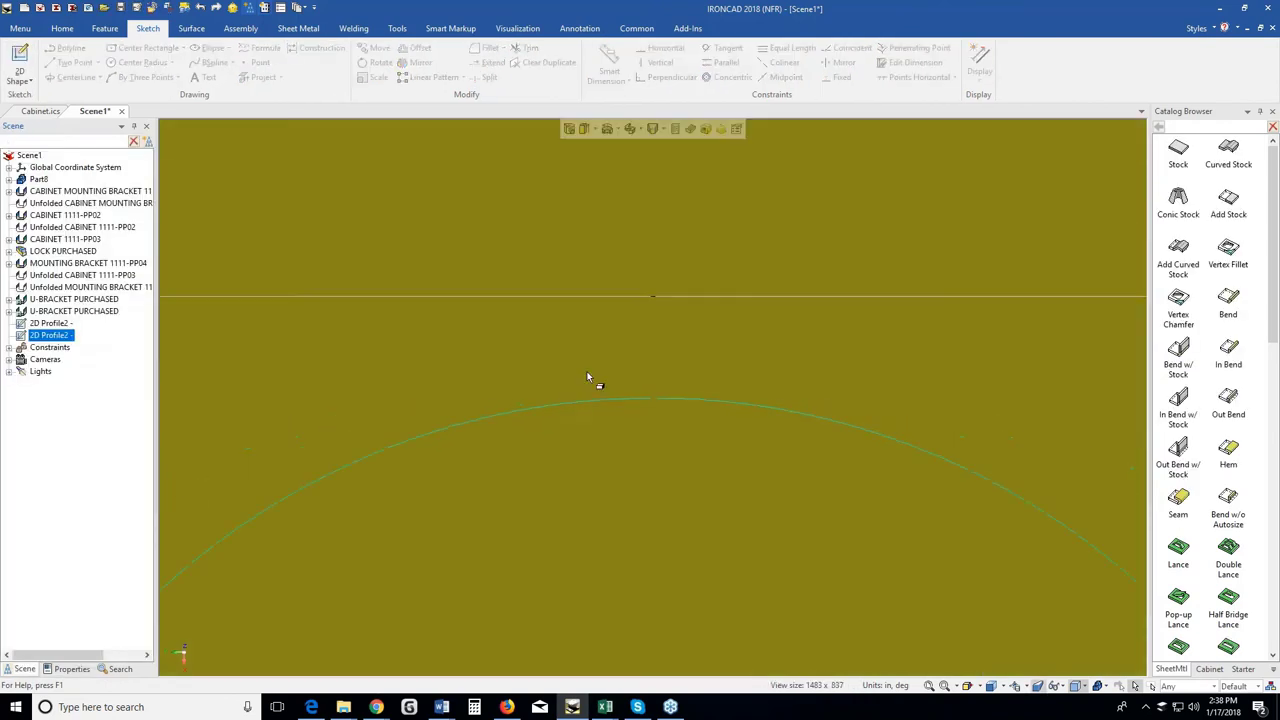
Start a sheet metal loft below the cabinet using the open square as first profile and the open circle as second.
scroll(587, 376, "down", 5)
middle_click_drag(589, 378, 566, 500)
scroll(583, 466, "down", 3)
left_click(583, 466)
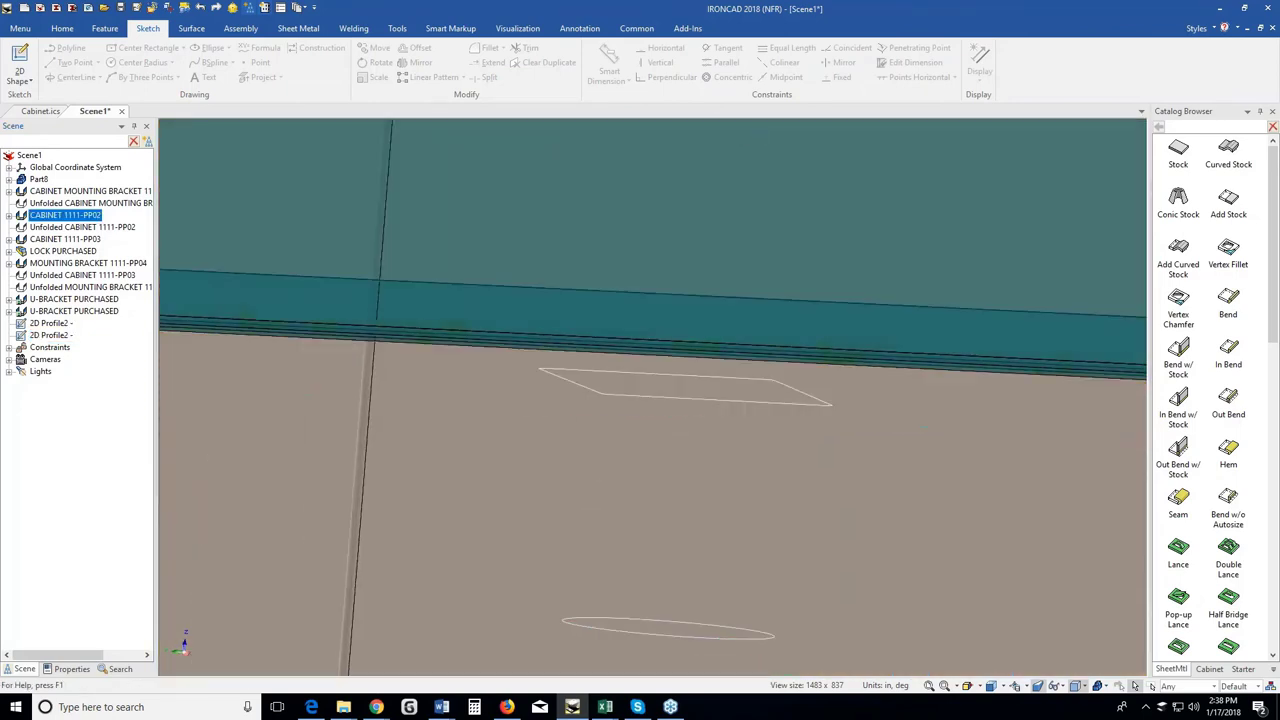
left_click(472, 326)
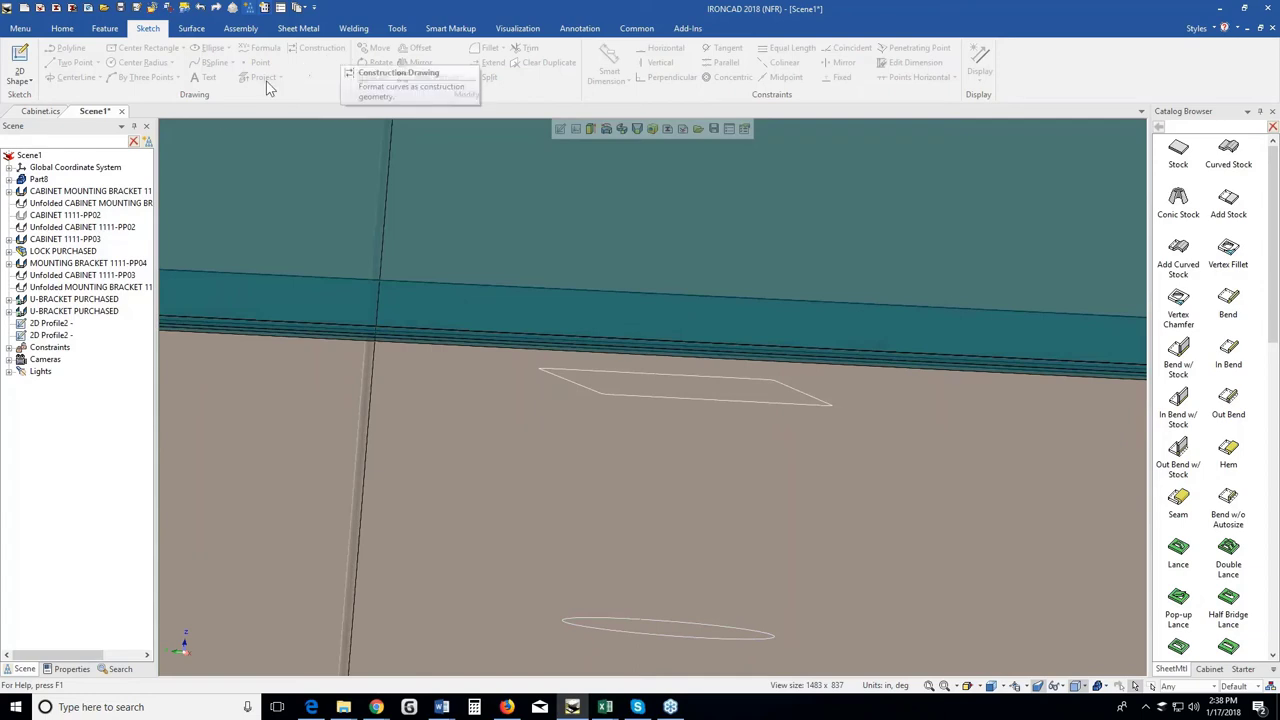
left_click(298, 28)
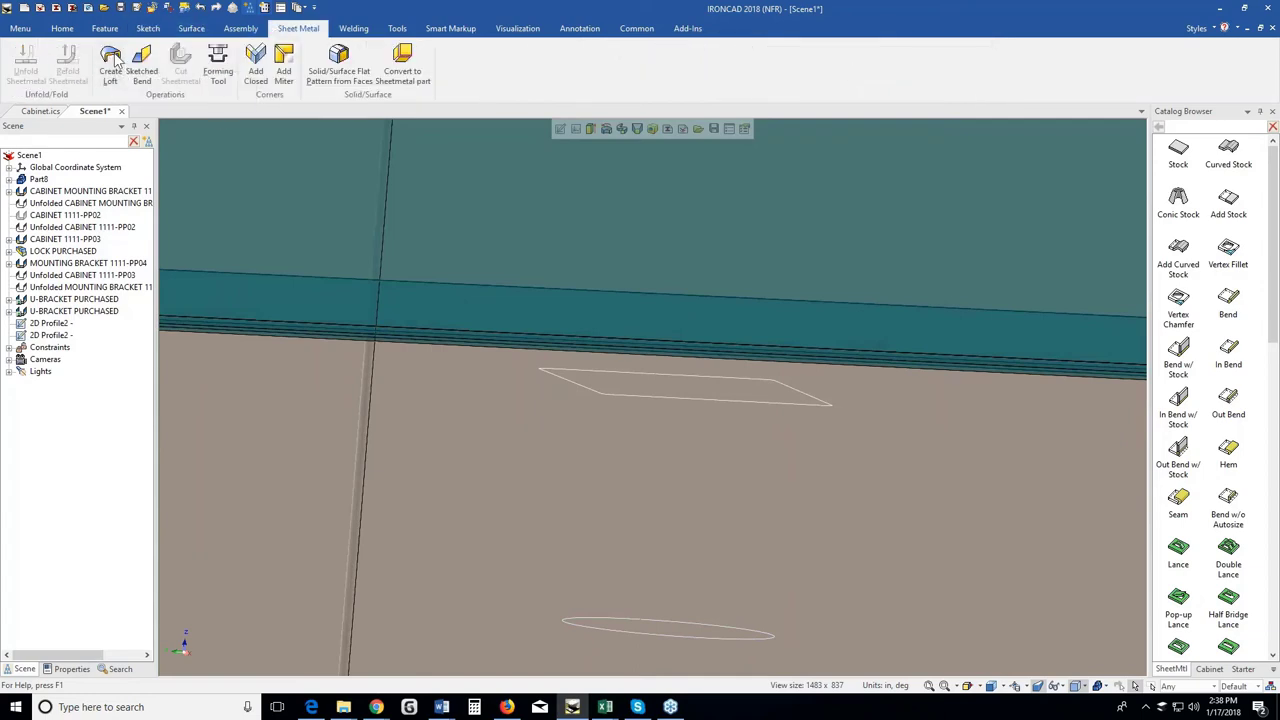
left_click(111, 60)
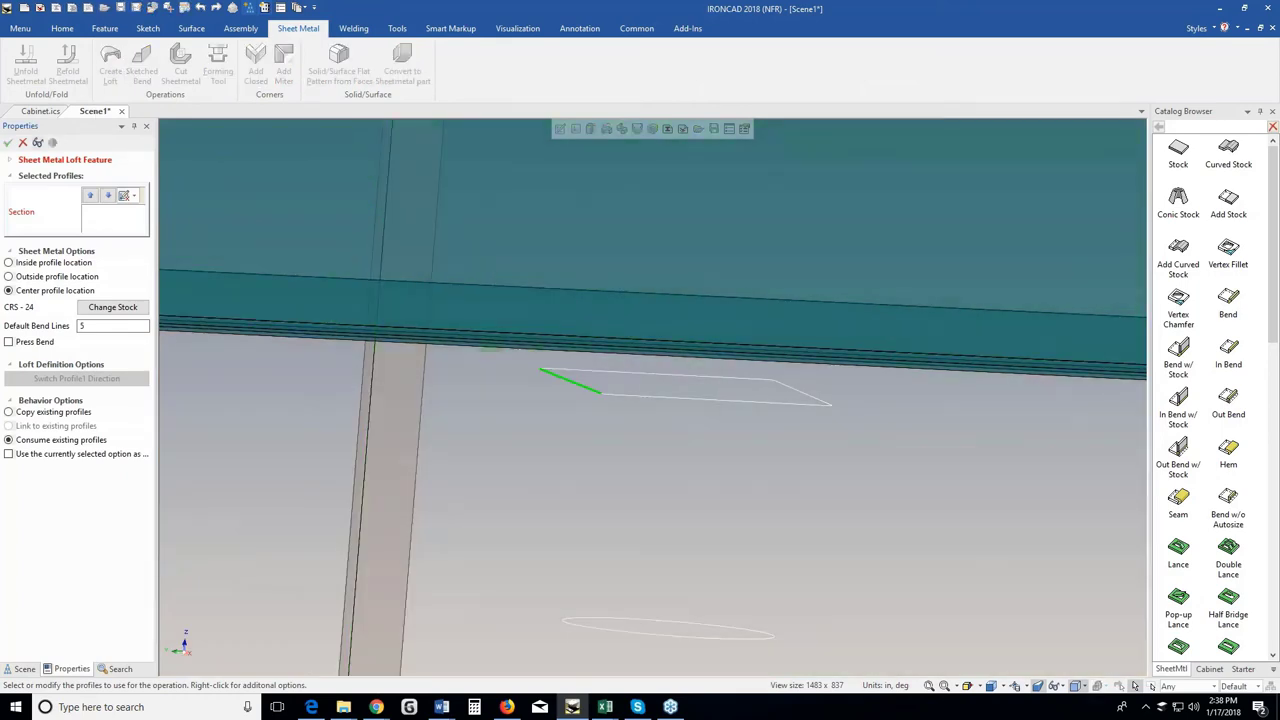
left_click(570, 381)
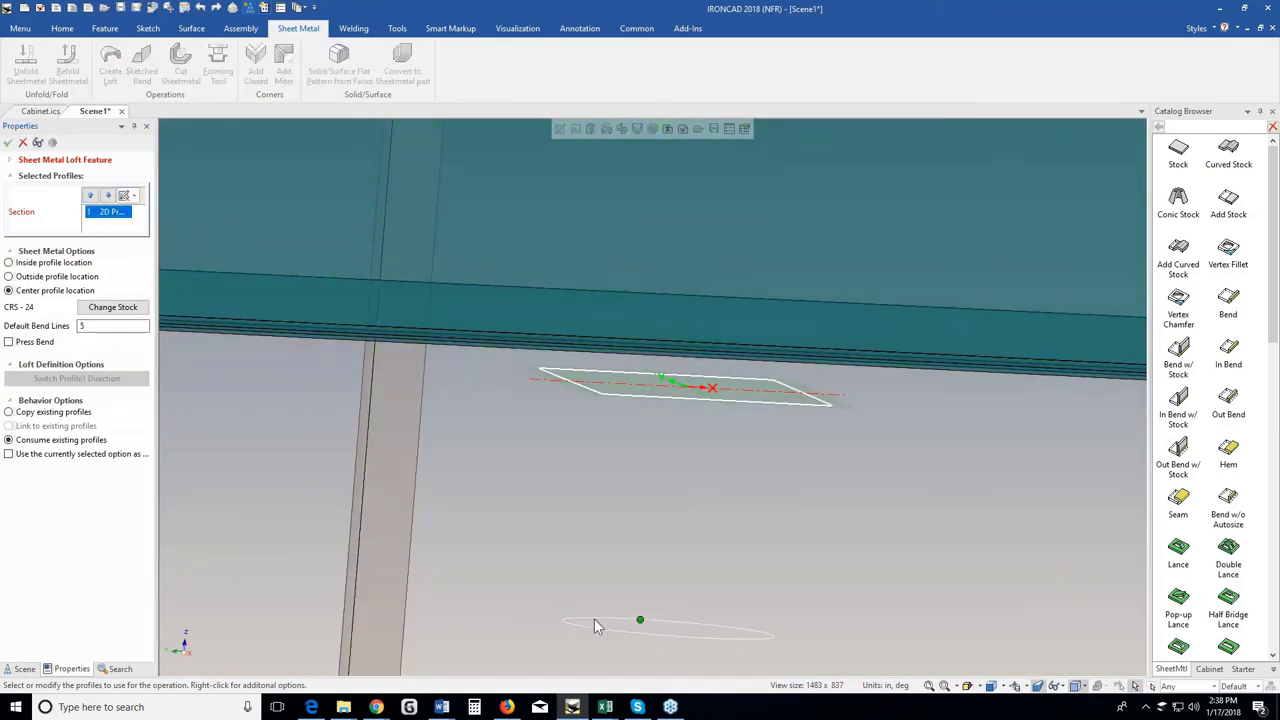
left_click(597, 622)
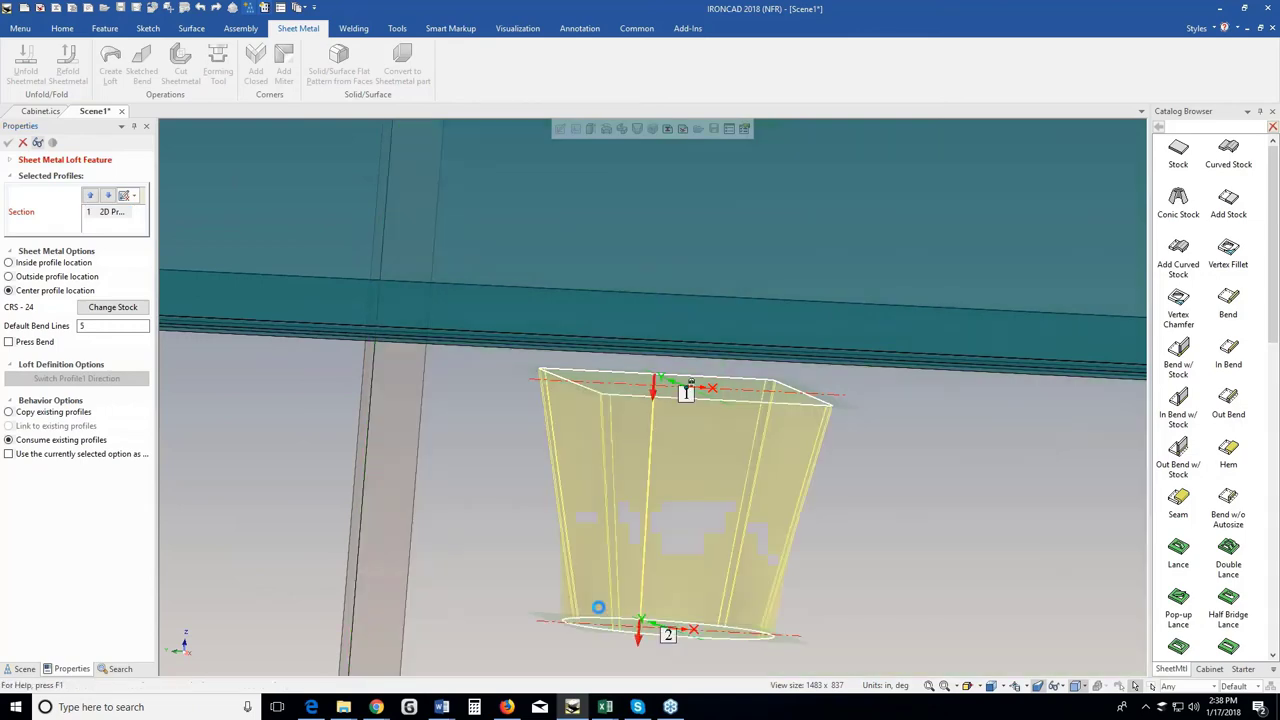
Set the loft to outside profile location with Press Bend enabled and create it.
scroll(624, 494, "down", 2)
middle_click_drag(624, 494, 624, 467)
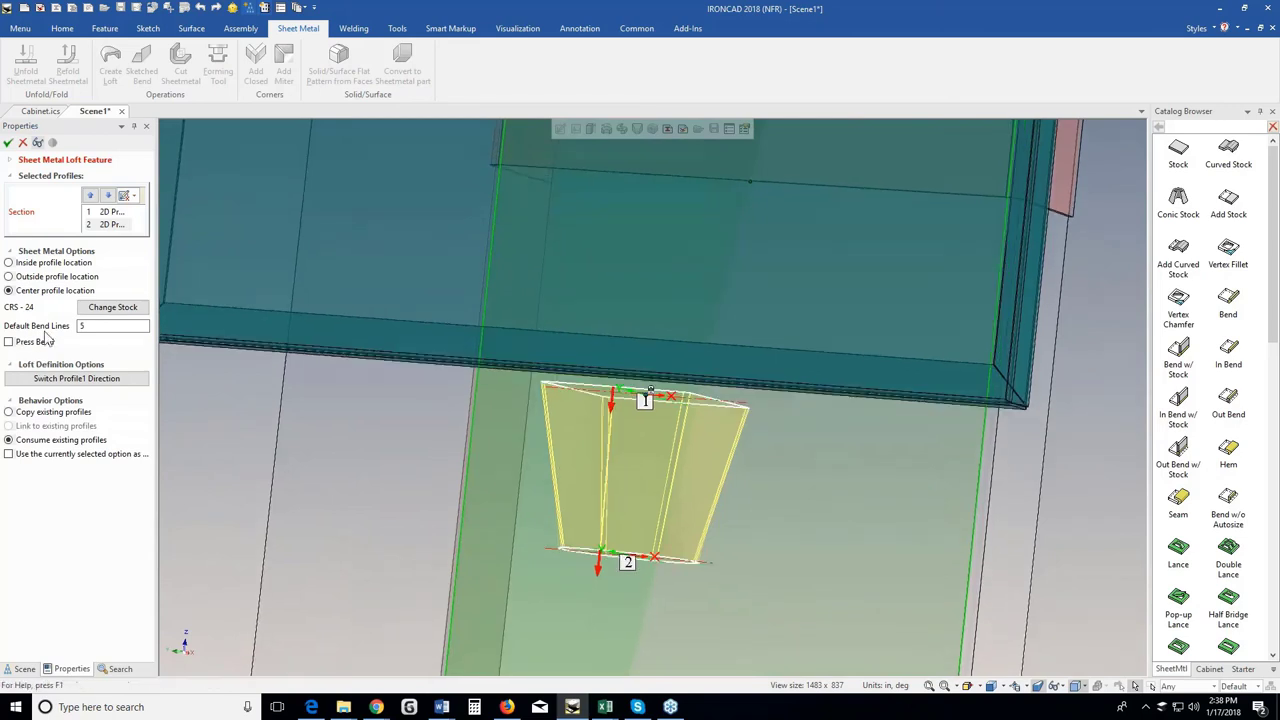
left_click(9, 276)
left_click(8, 342)
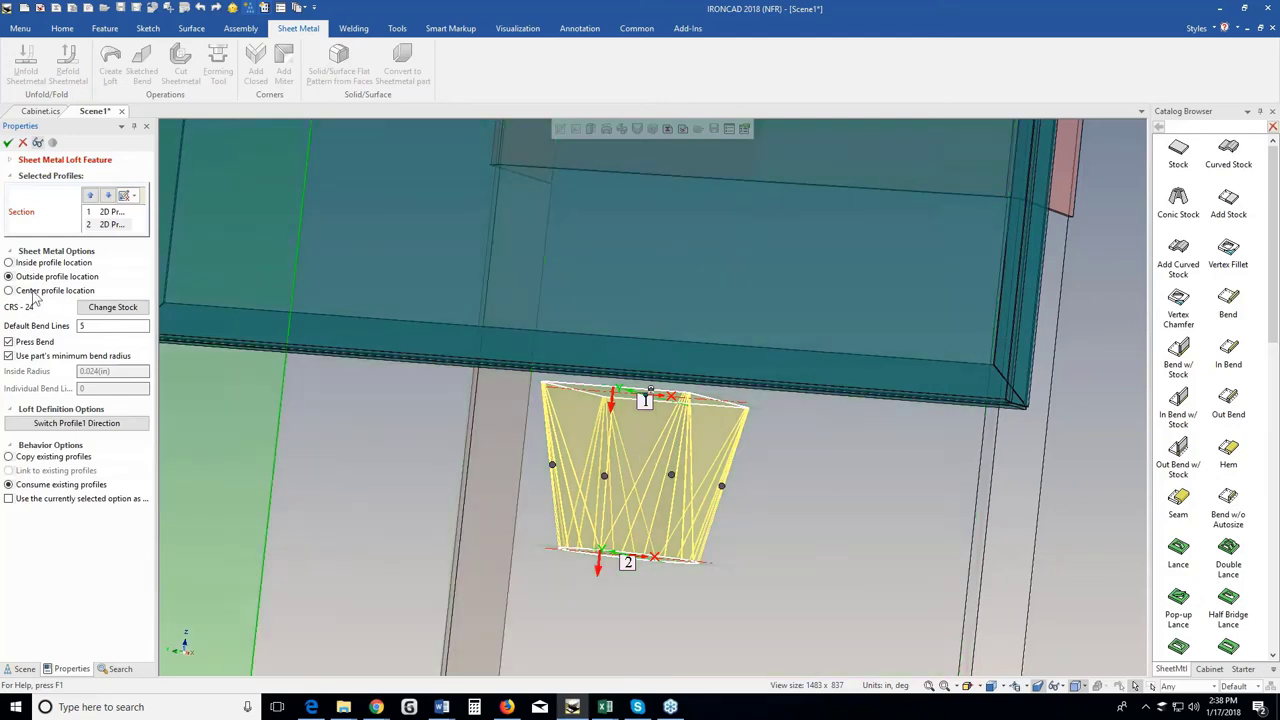
left_click(8, 143)
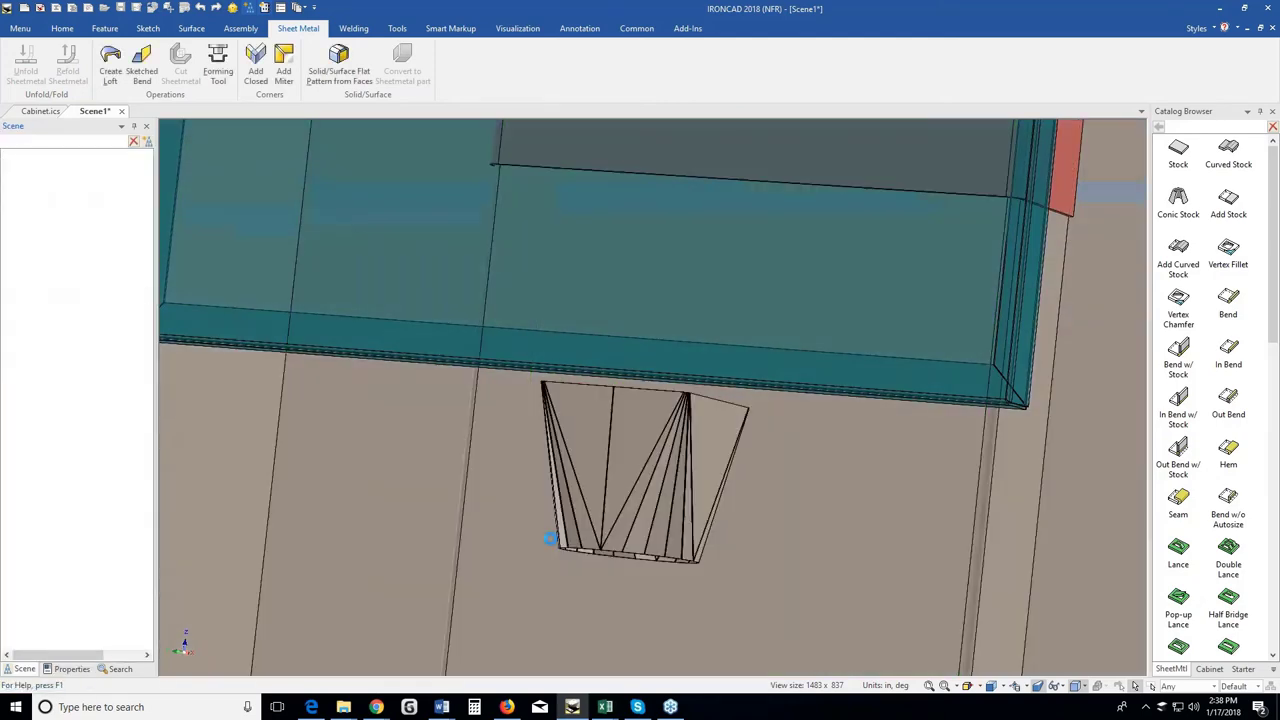
Unfold the lofted sheet metal part below the cabinet into a flat pattern.
scroll(595, 475, "down", 3)
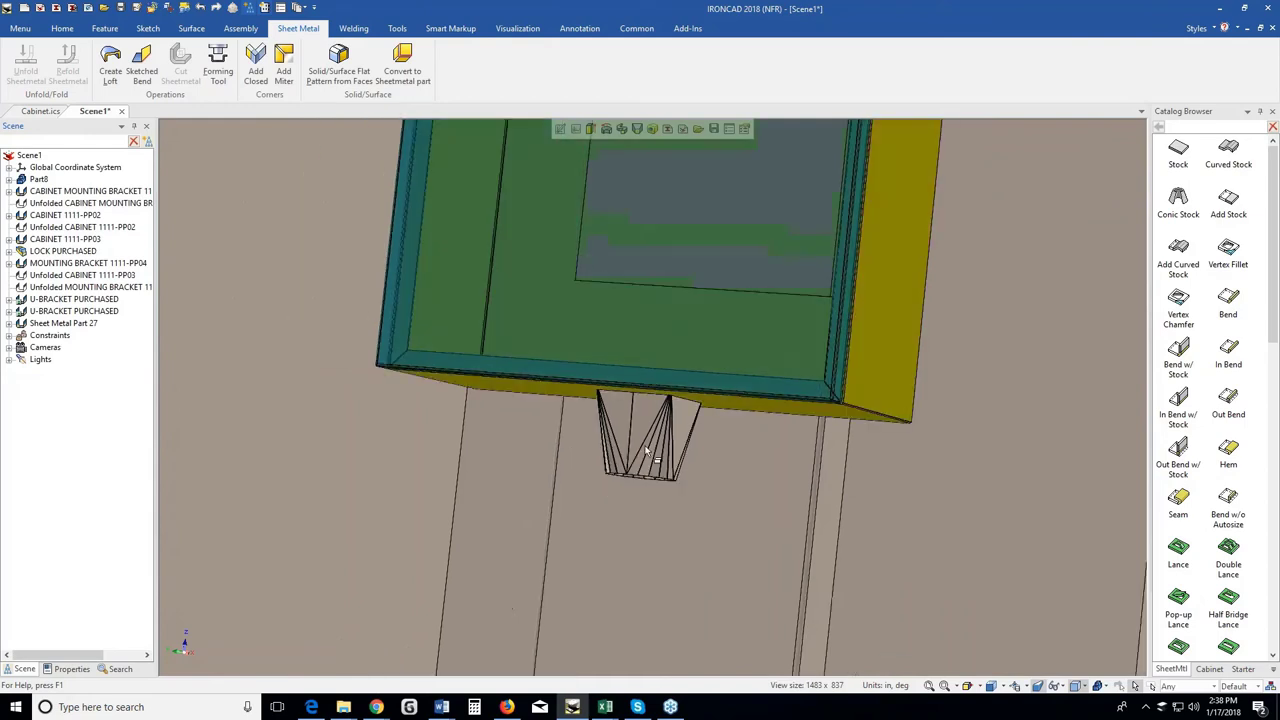
middle_click_drag(650, 448, 672, 423)
left_click(668, 422)
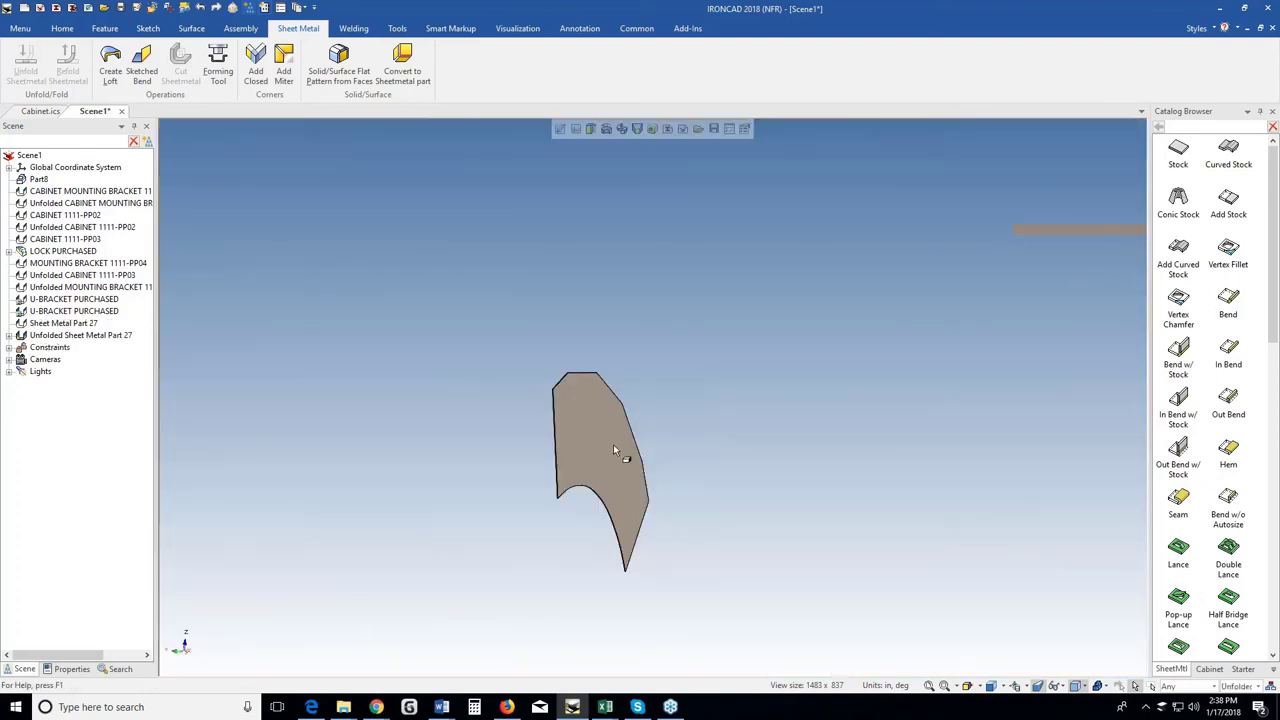
Define the flat pattern's front view from its flat face, with the lower straight end edge as horizontal direction.
middle_click_drag(613, 444, 586, 636)
right_click(536, 518)
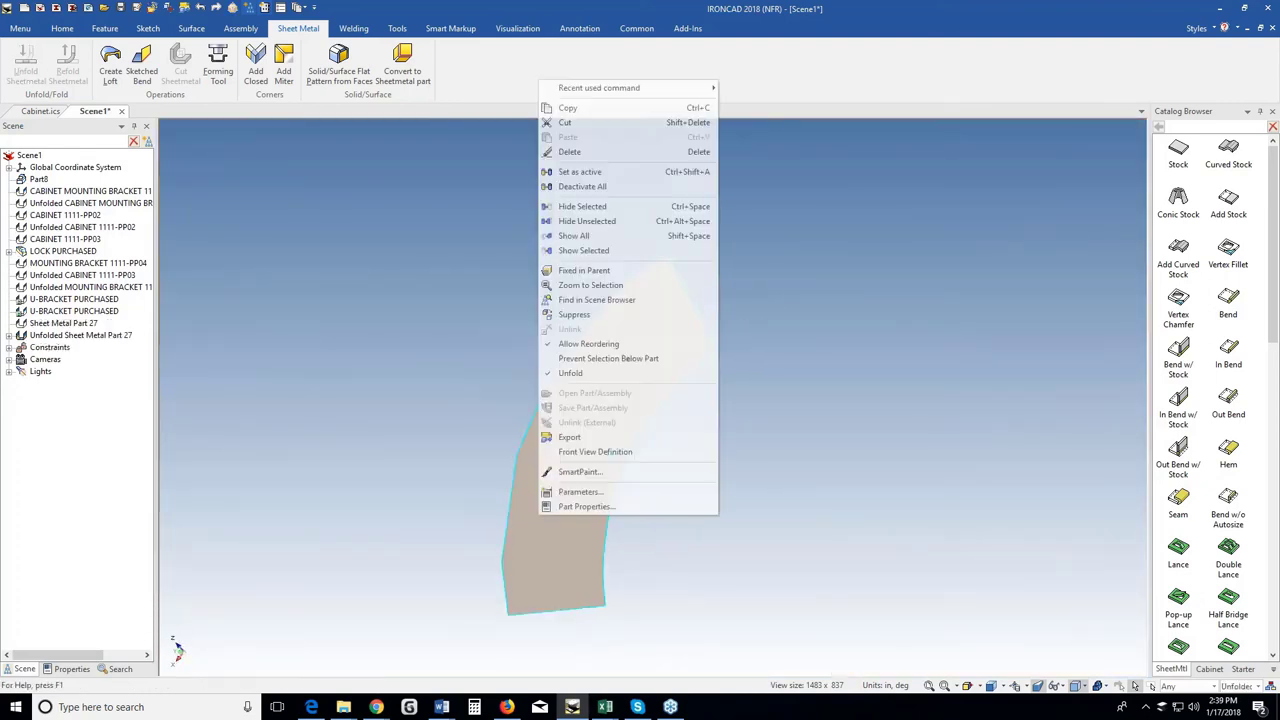
left_click(581, 457)
left_click(571, 534)
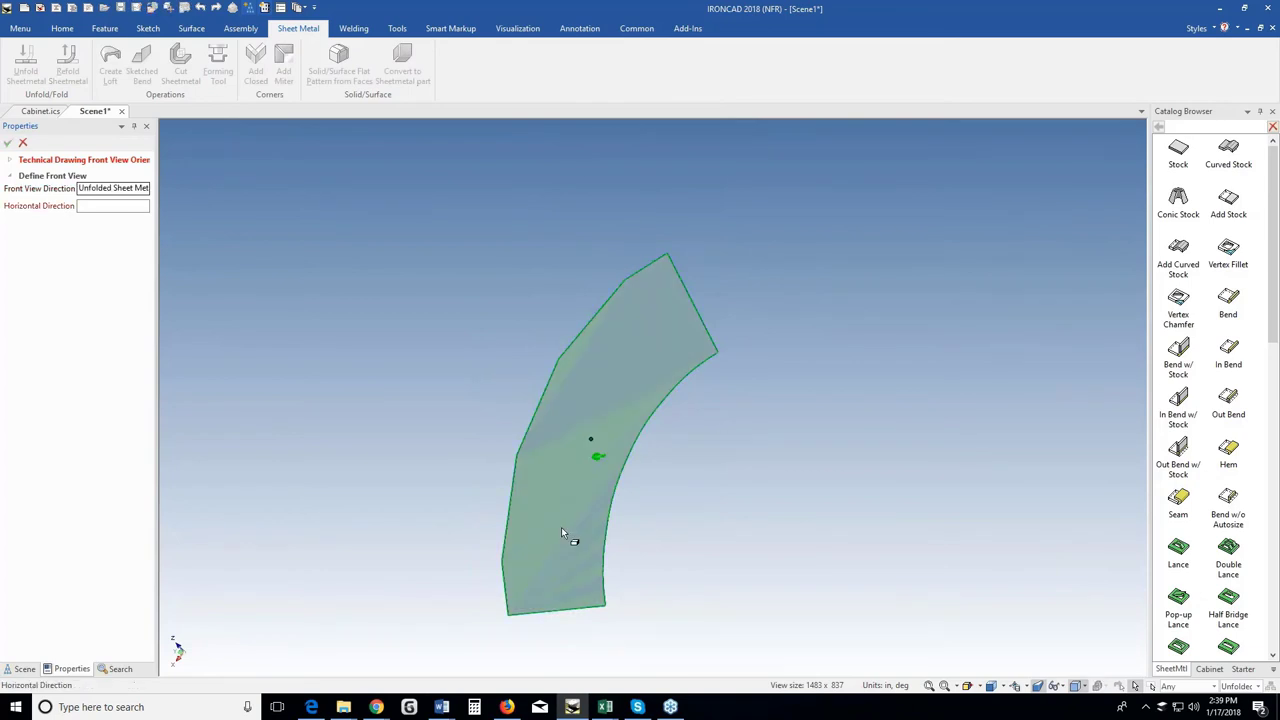
left_click(535, 611)
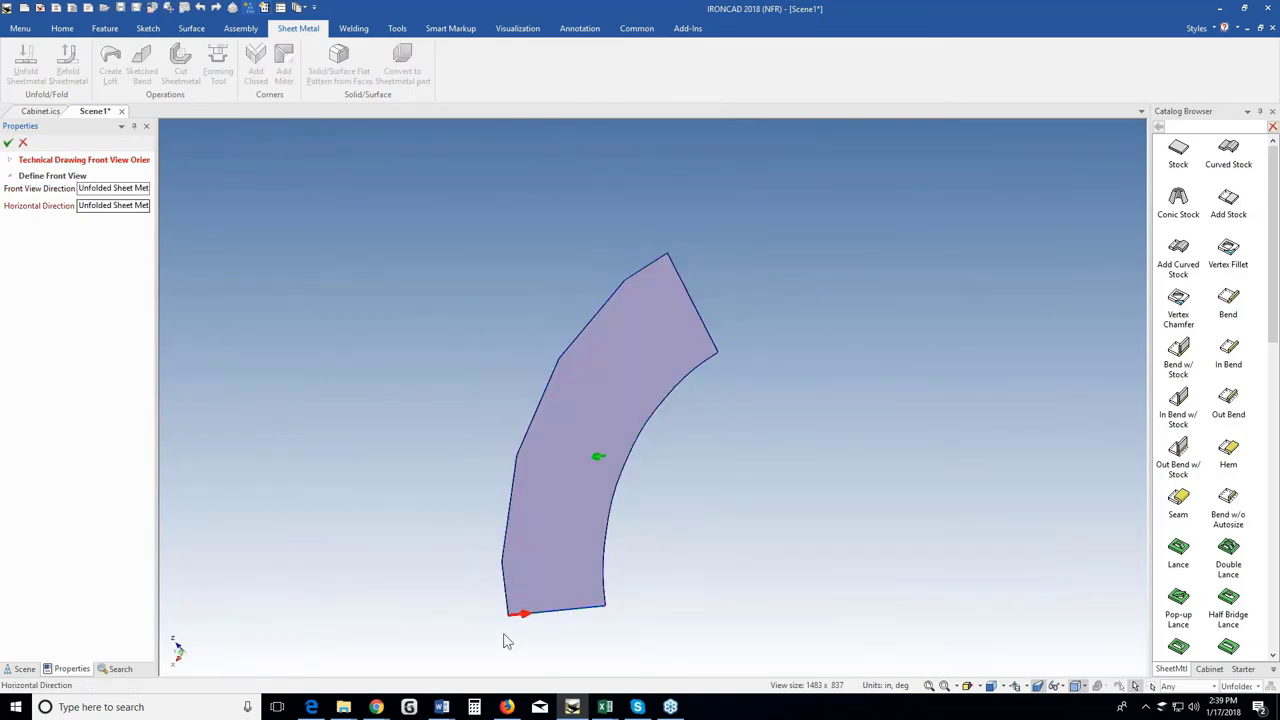
left_click(8, 142)
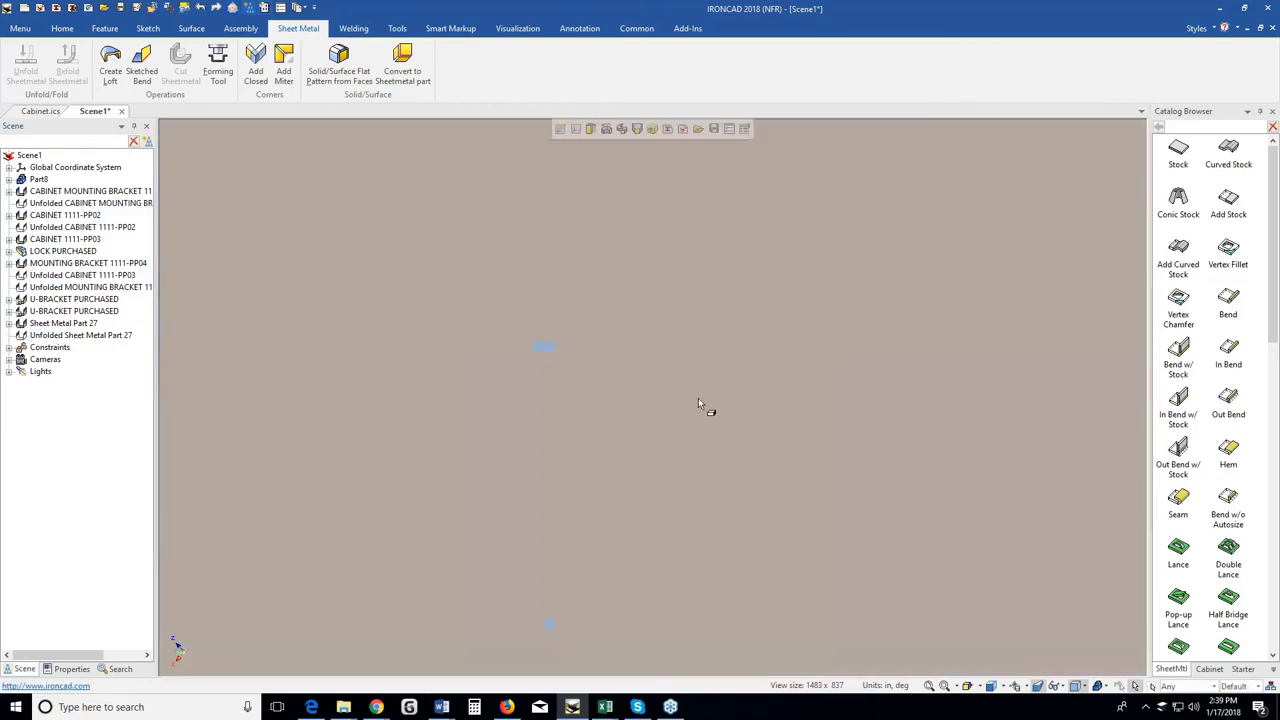
Name the folded loft part TRANSITION and give it part number 1111-PP05 and description 16GA CRS in its properties.
scroll(672, 464, "down", 4)
middle_click_drag(623, 458, 806, 350)
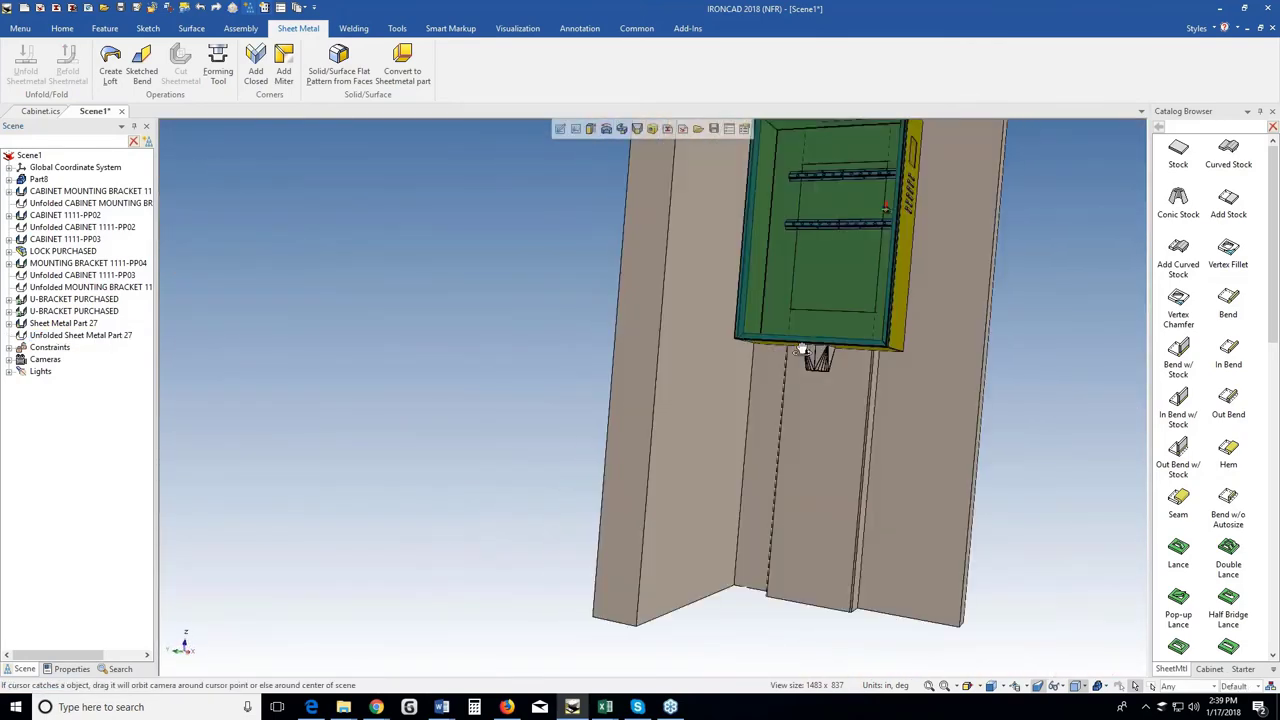
scroll(808, 349, "up", 4)
left_click(864, 355)
right_click(860, 360)
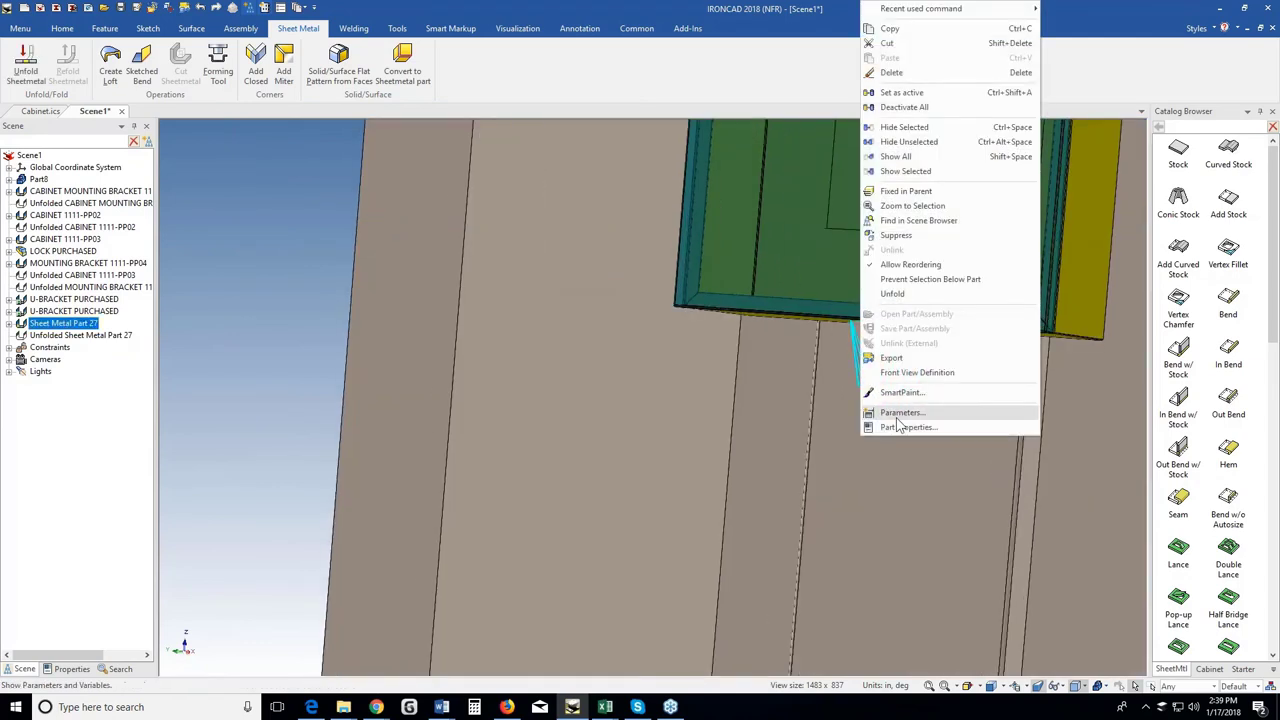
left_click(896, 424)
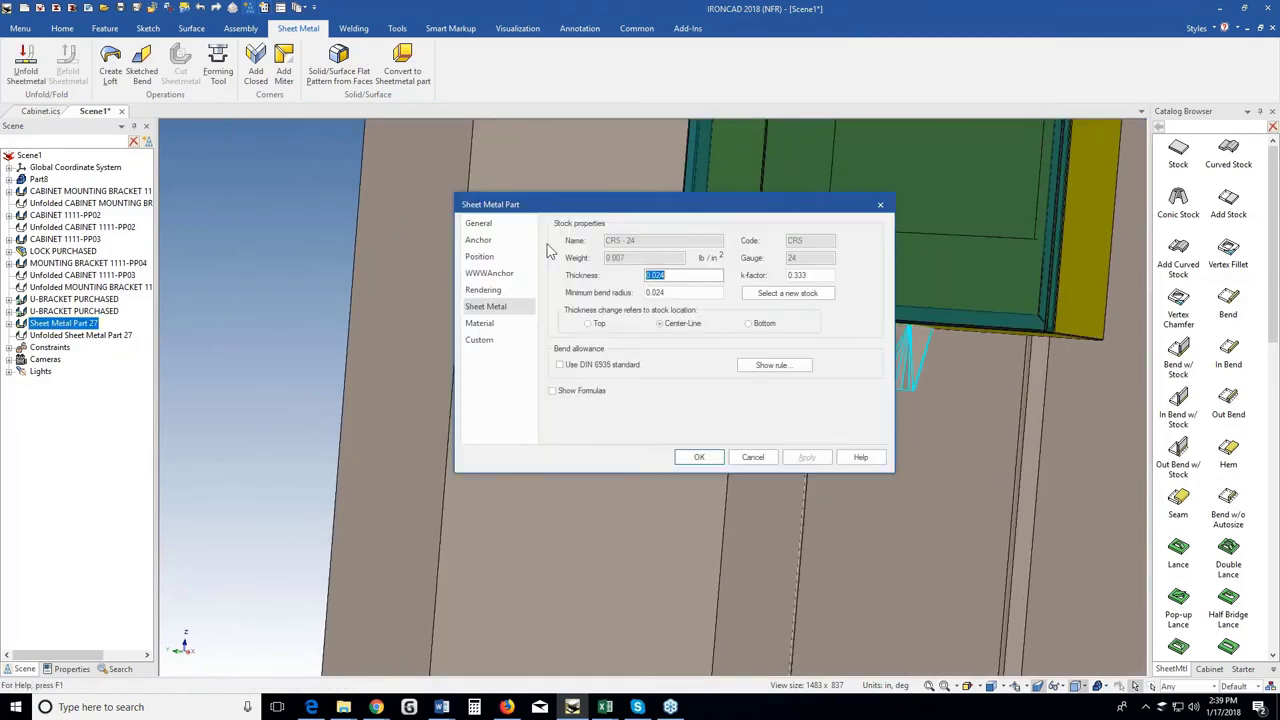
left_click(478, 223)
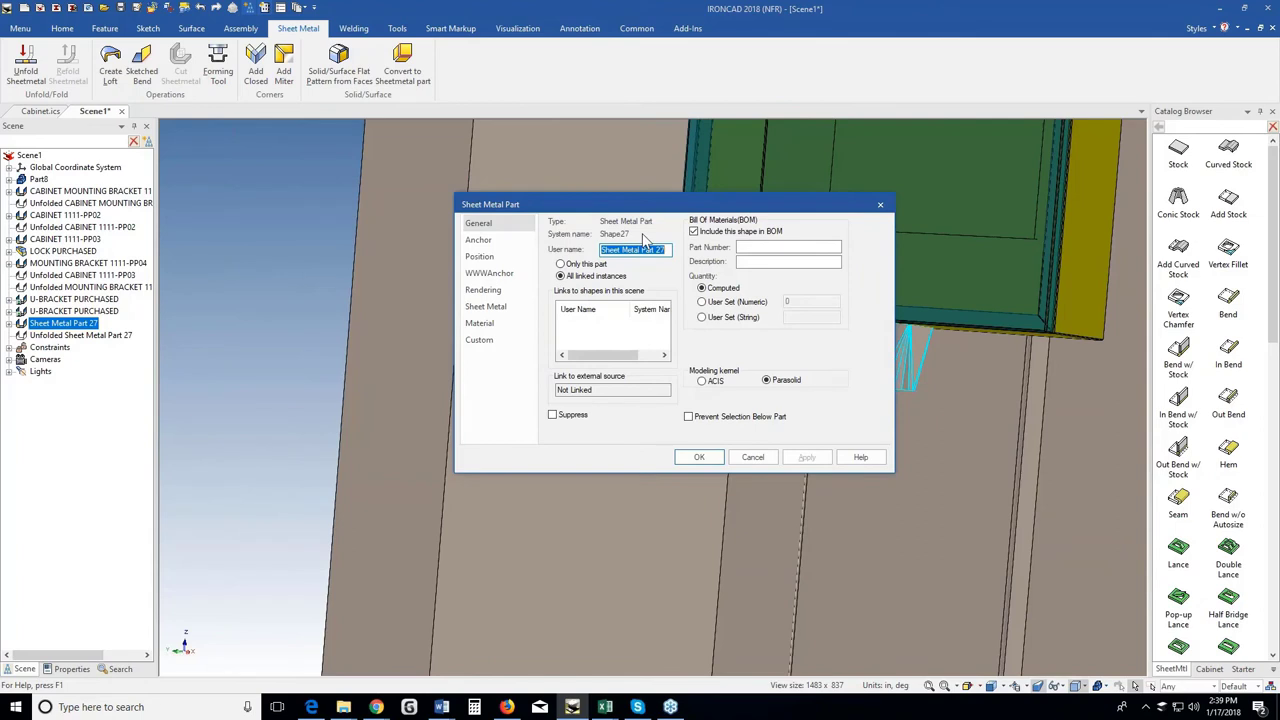
type("TRANSITION")
key("Tab")
key("Tab")
key("Tab")
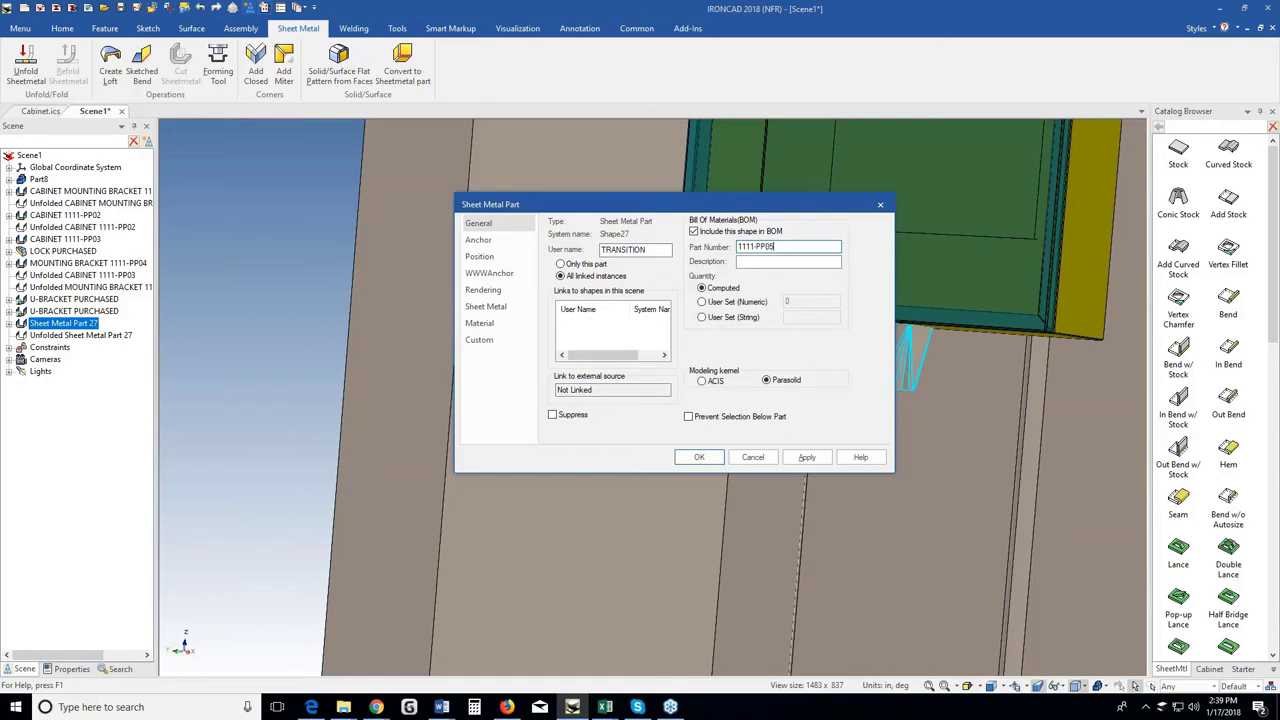
key("Tab")
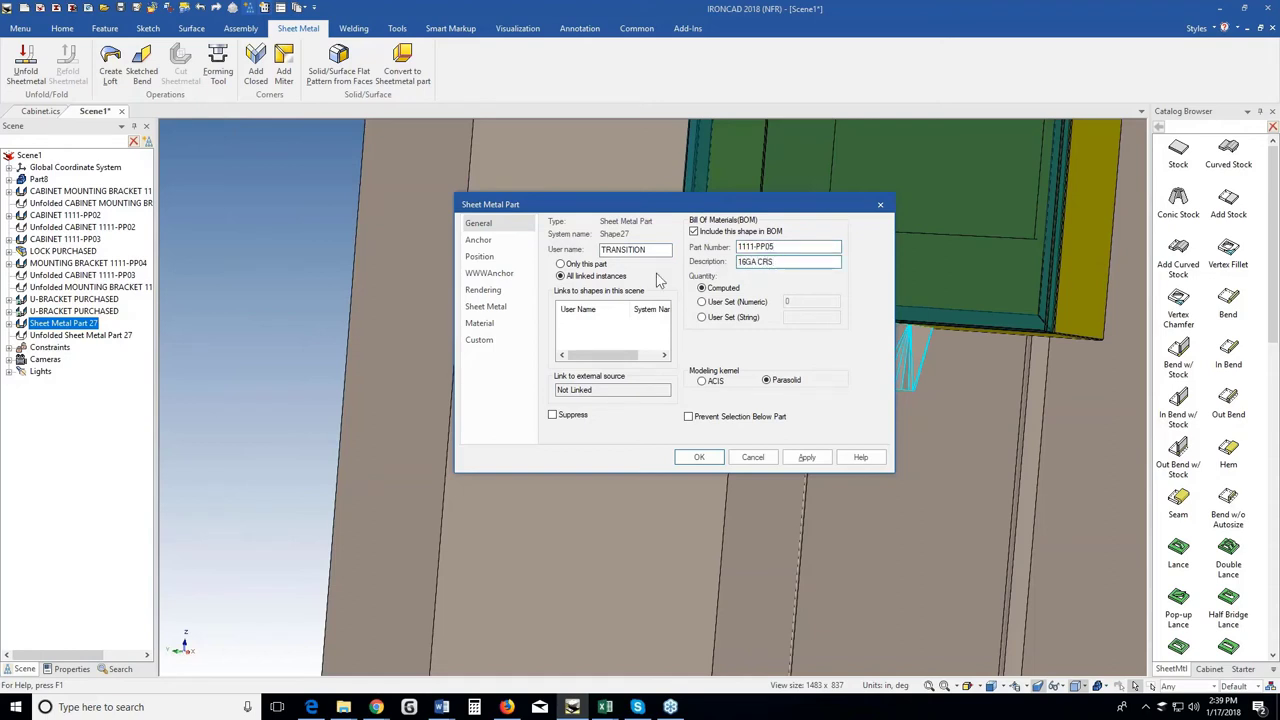
left_click(699, 457)
Examine the whole cabinet assembly with its transition and look through the remaining sheet metal catalog shapes.
scroll(835, 380, "down", 2)
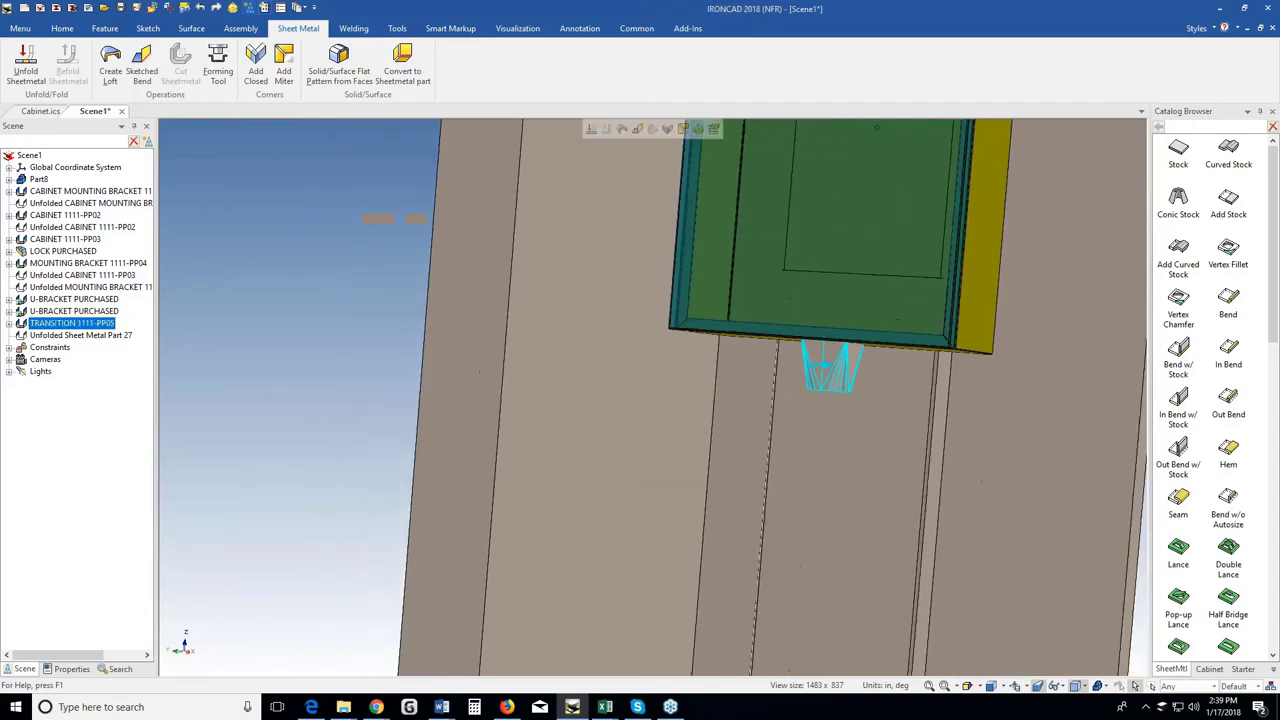
scroll(823, 333, "down", 2)
middle_click_drag(823, 333, 765, 348)
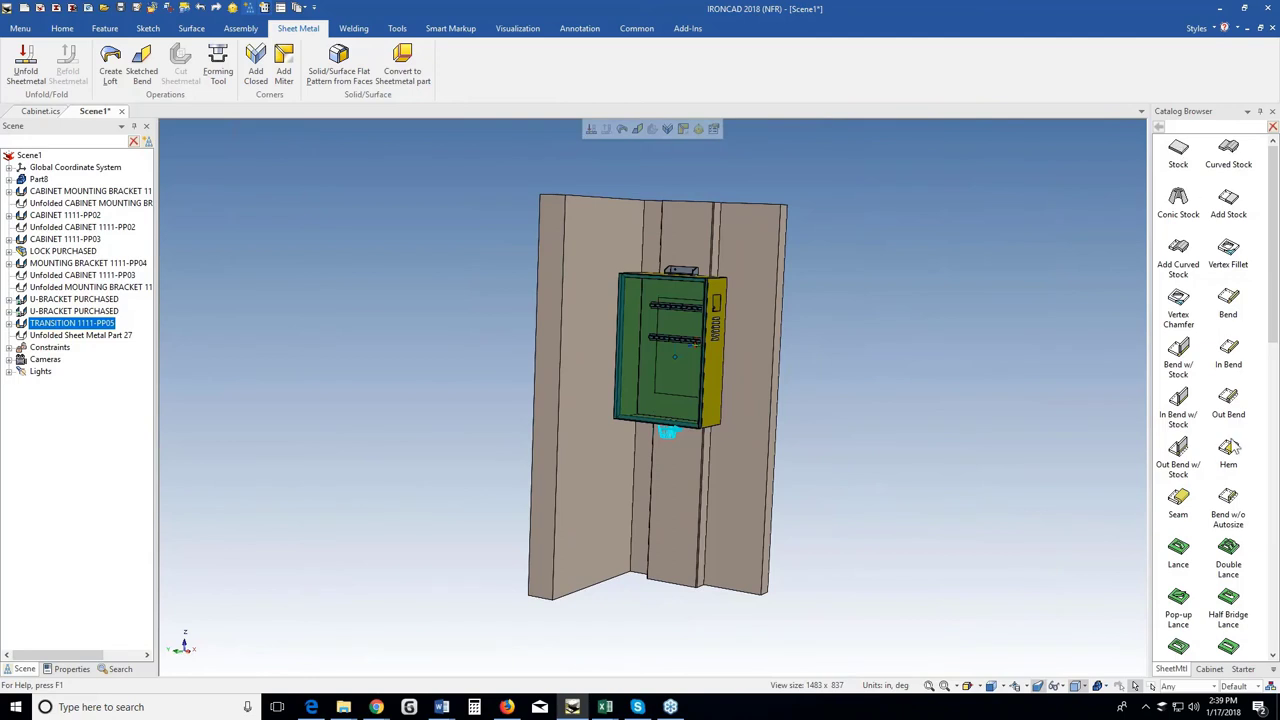
scroll(1228, 480, "down", 3)
scroll(1226, 480, "down", 2)
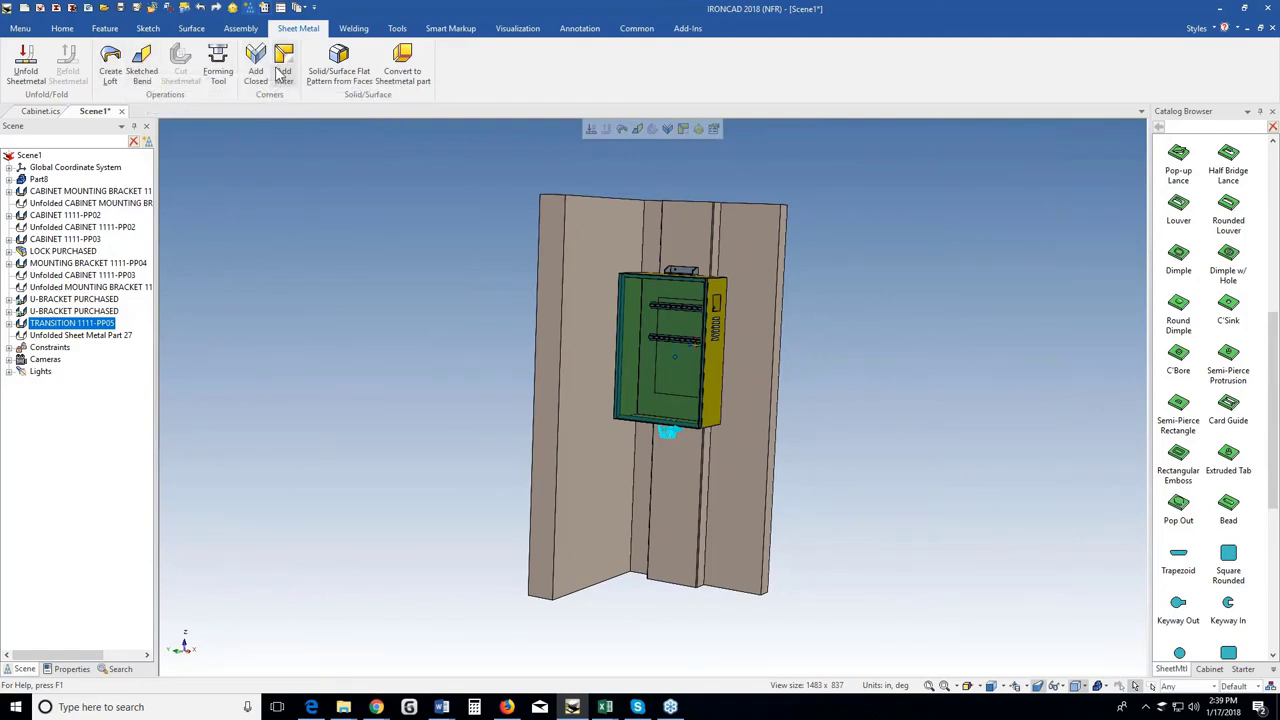
scroll(527, 218, "up", 1)
scroll(700, 376, "up", 2)
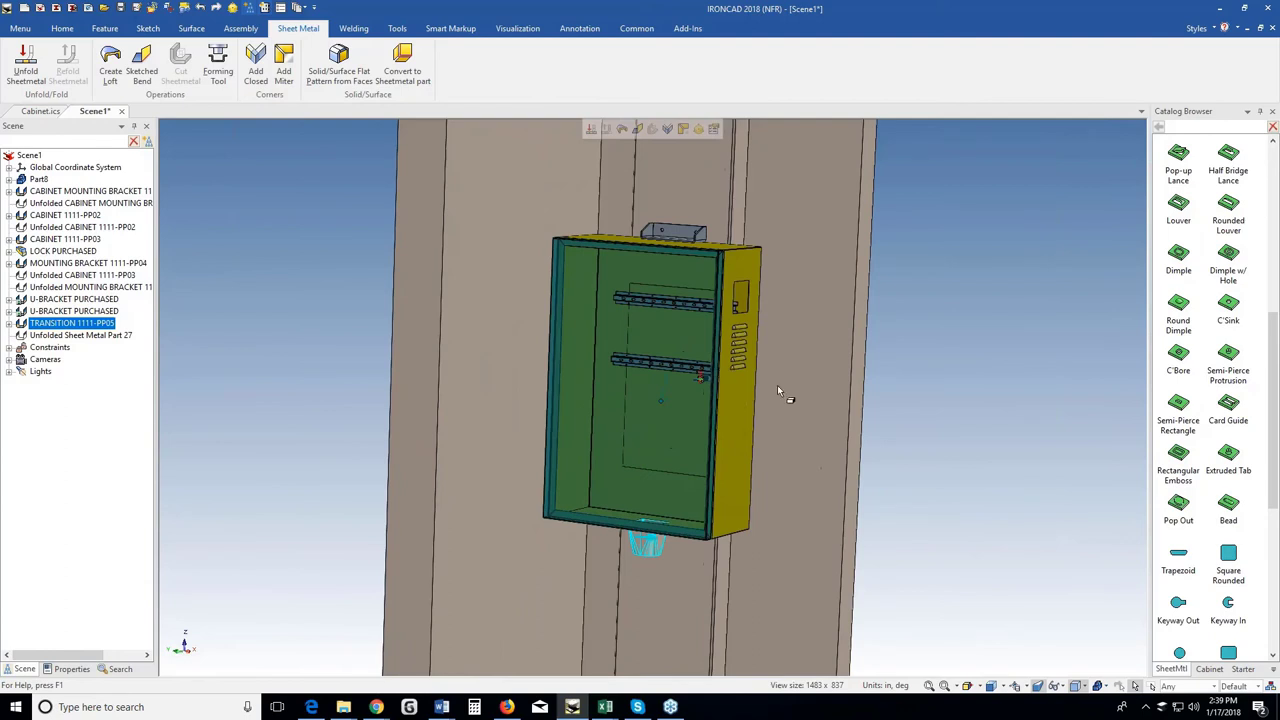
middle_click_drag(778, 386, 769, 369)
middle_click_drag(634, 420, 661, 430)
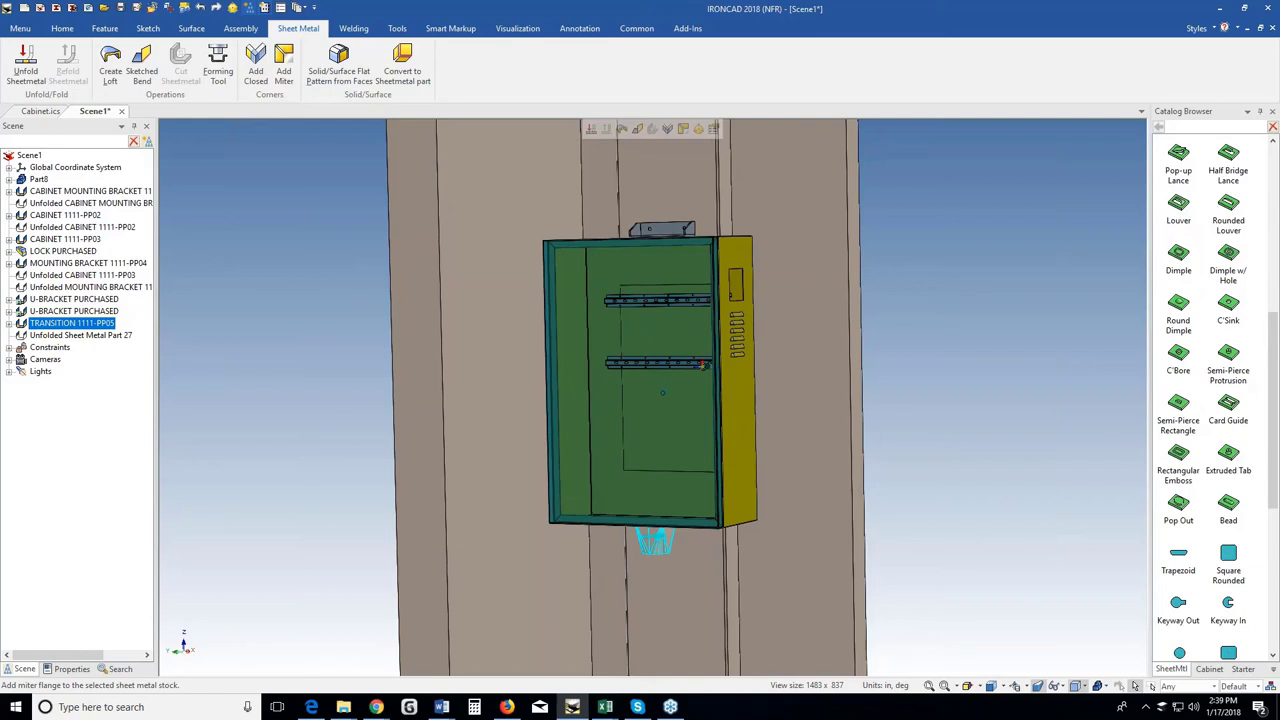
Try to start bulk drawing creation for the scene.
left_click(57, 31)
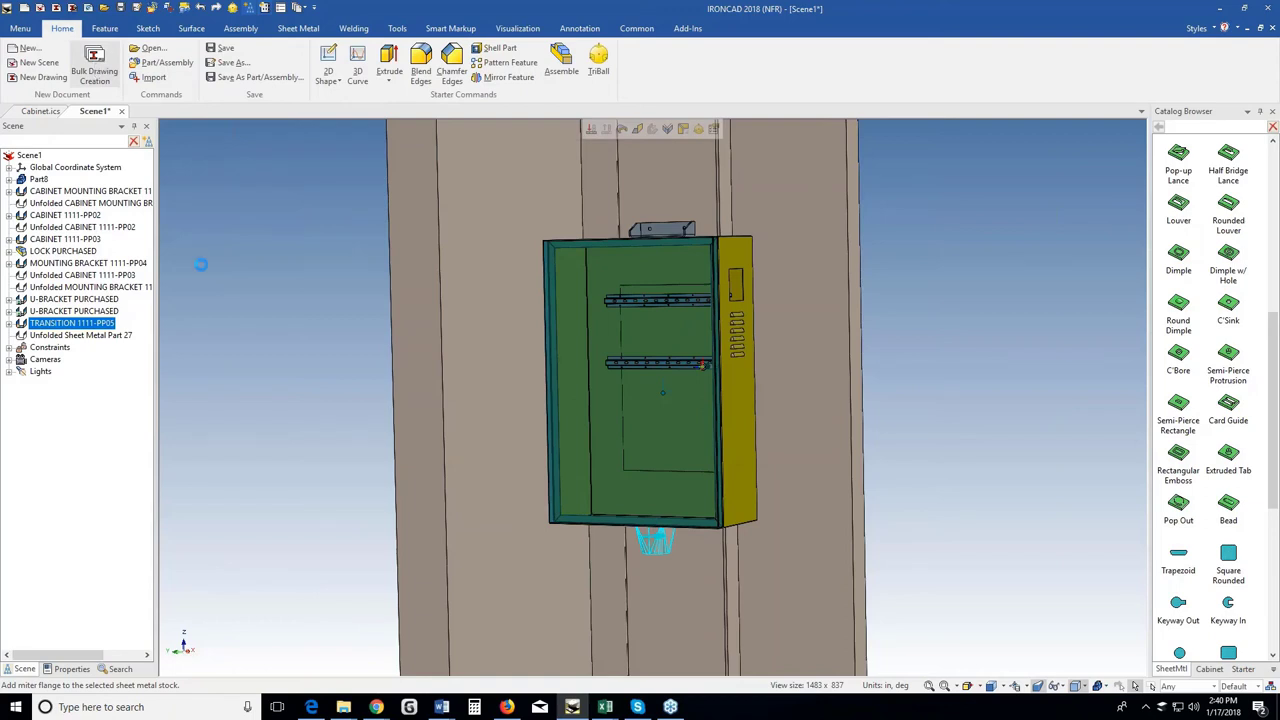
left_click(714, 378)
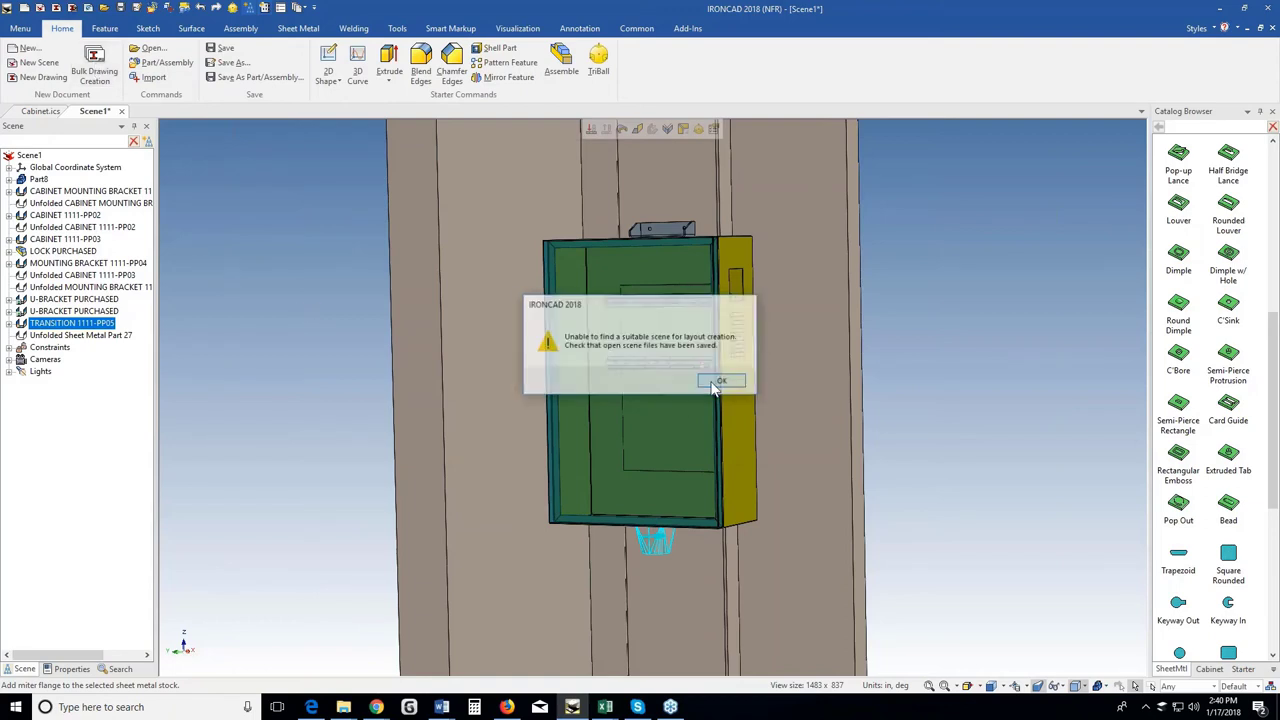
Save the scene as Cabinet2 in the Sheet metal webinar folder and start bulk drawing creation.
left_click(121, 9)
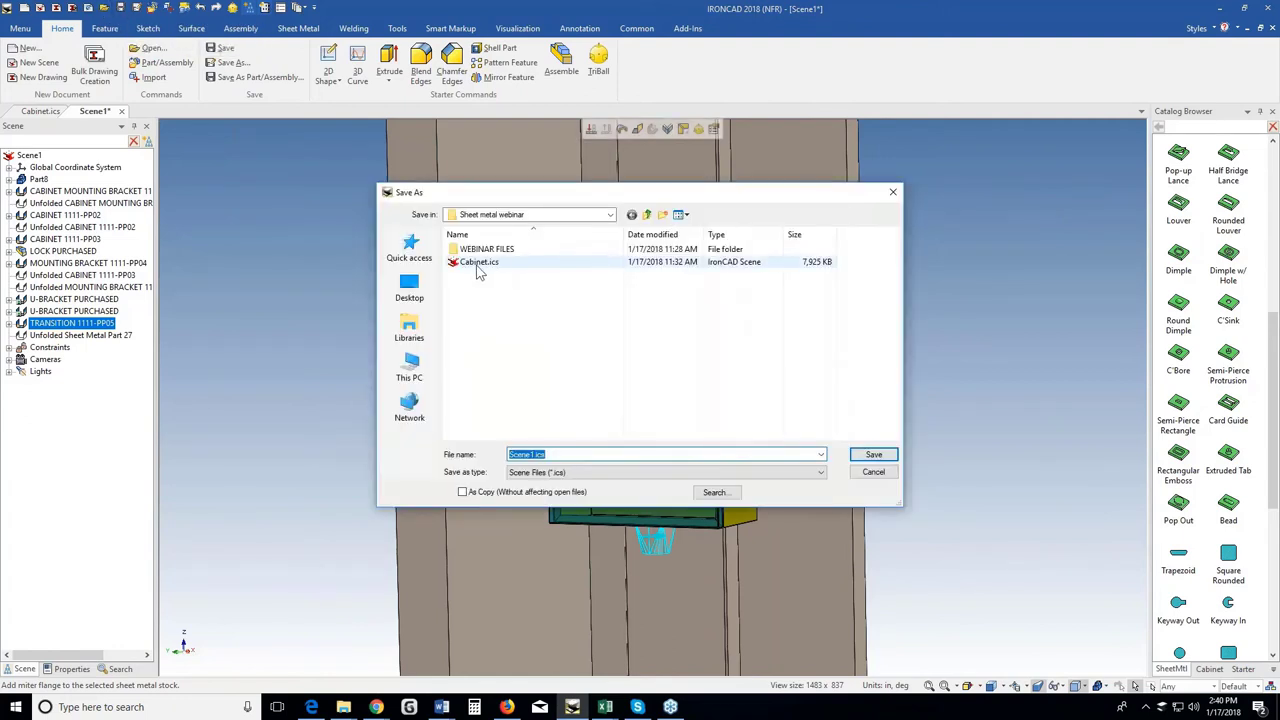
left_click(480, 262)
double_click(512, 452)
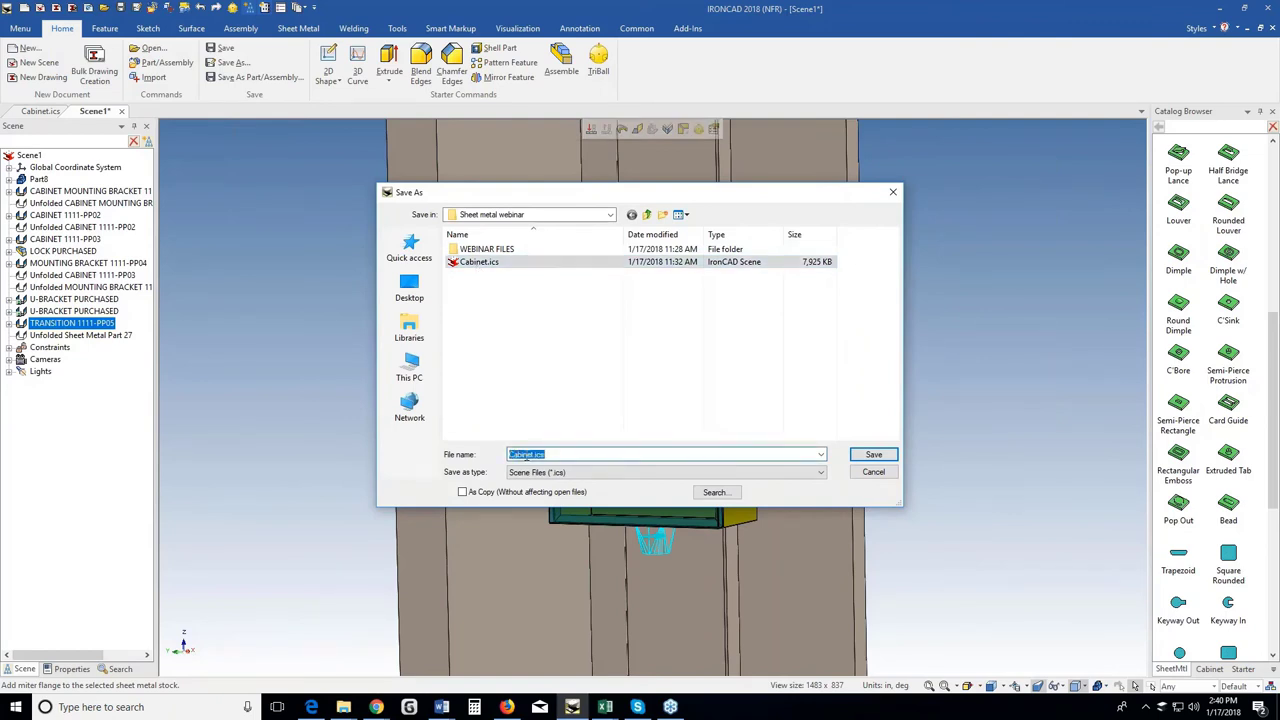
left_click(535, 455)
type("2")
key("Return")
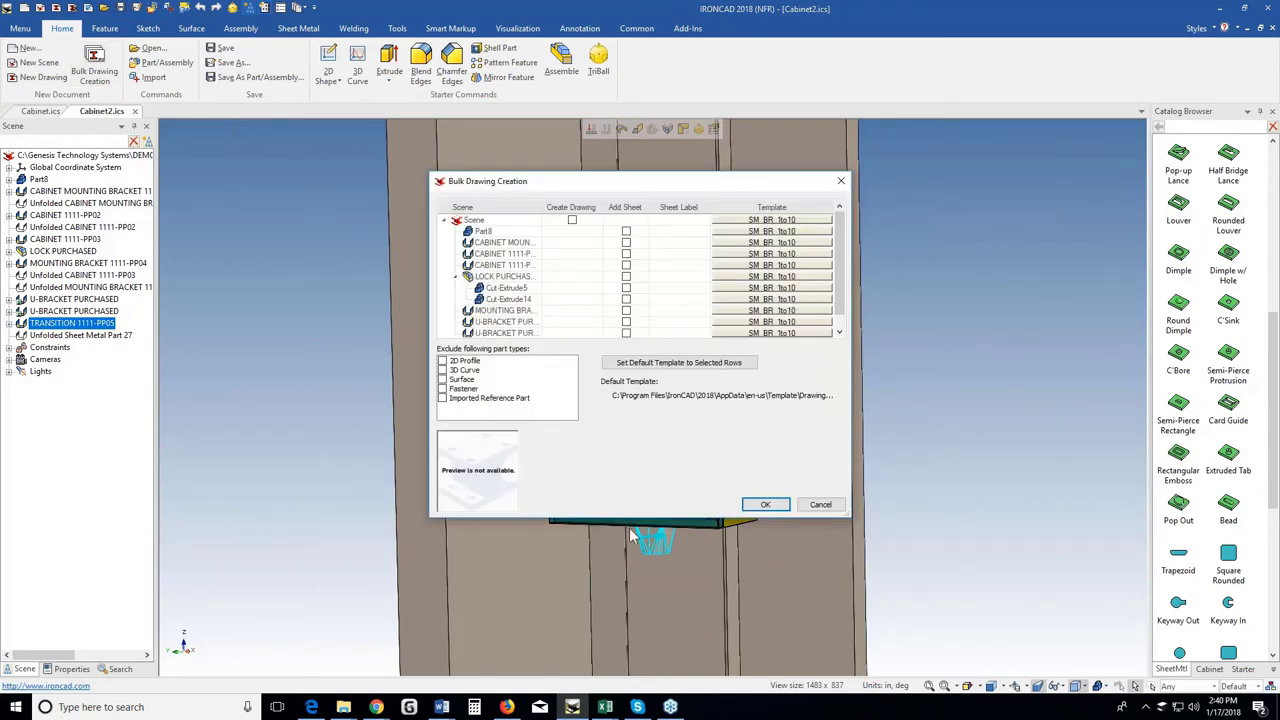
Enlarge the bulk drawing dialog, enable drawing creation for the whole scene, and assign it the BOM template.
left_click_drag(627, 519, 627, 592)
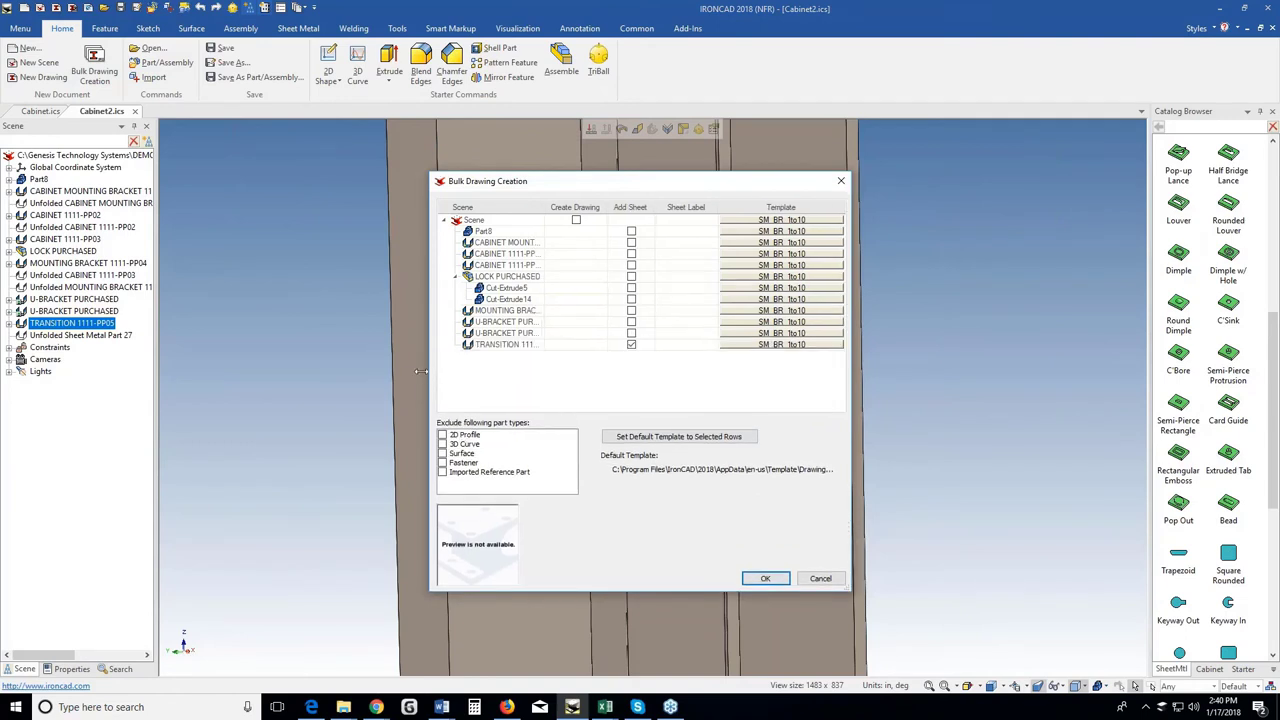
left_click_drag(421, 371, 262, 368)
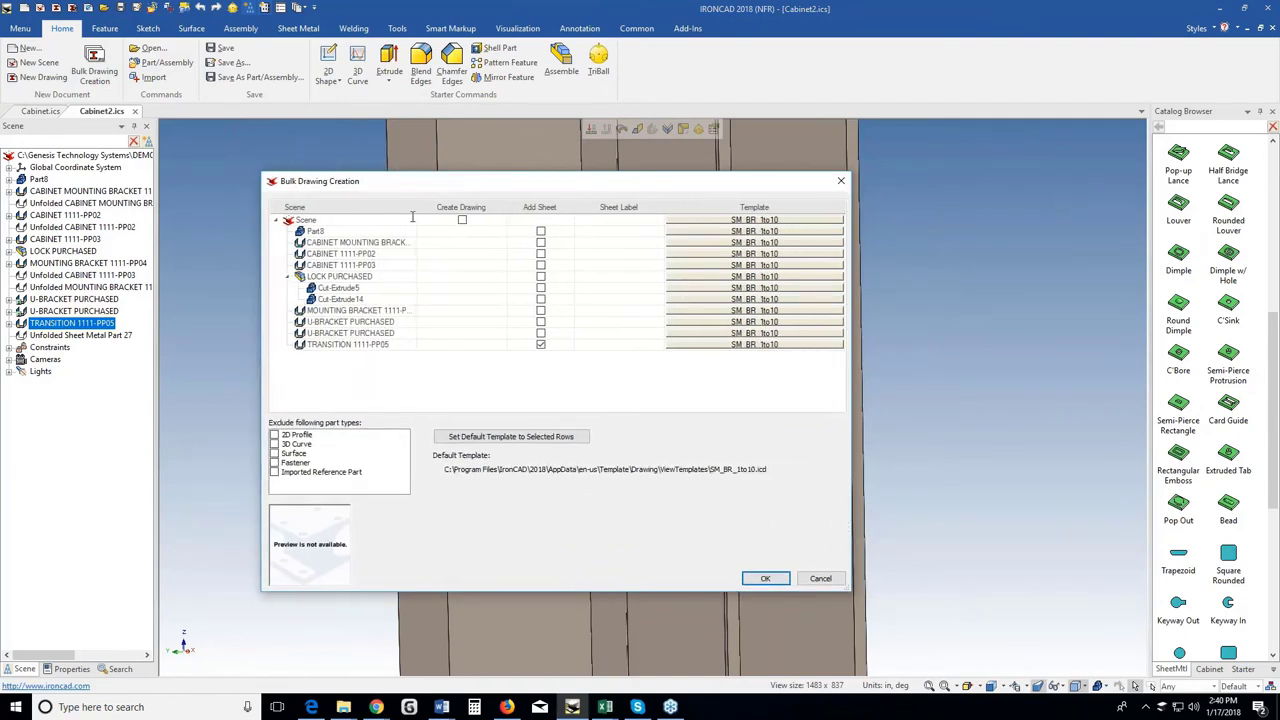
left_click_drag(418, 207, 447, 207)
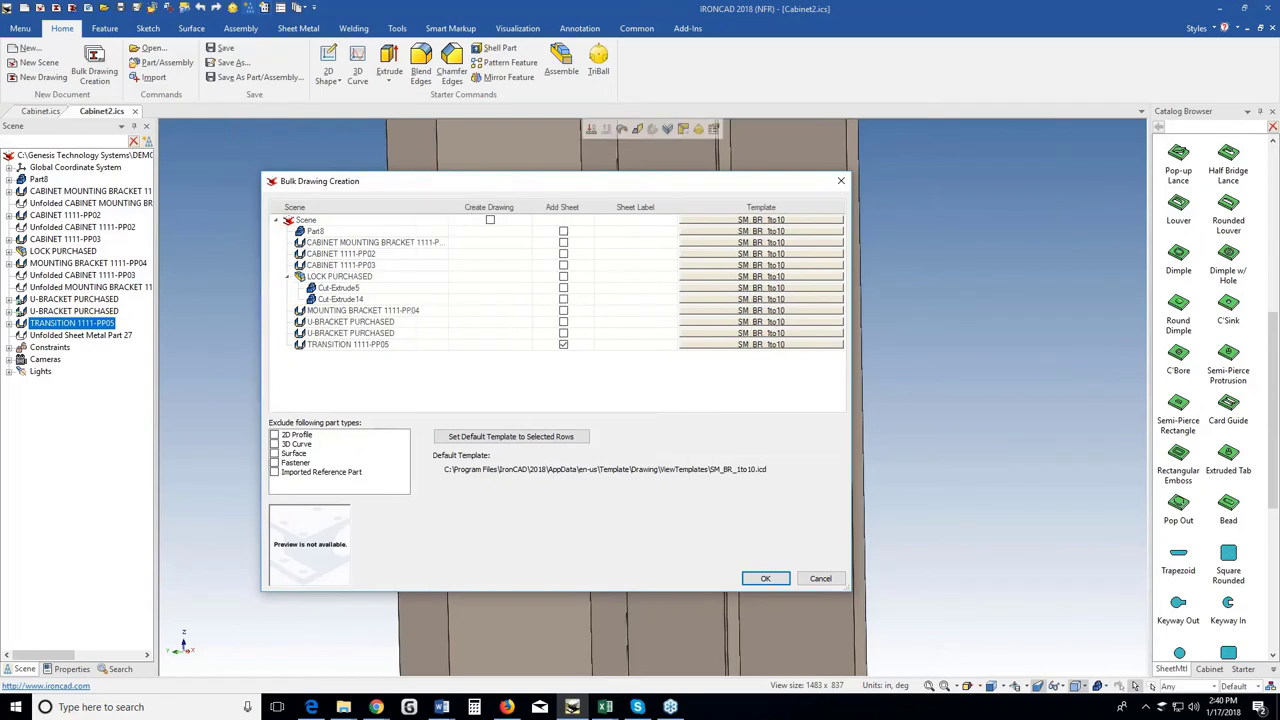
left_click(491, 222)
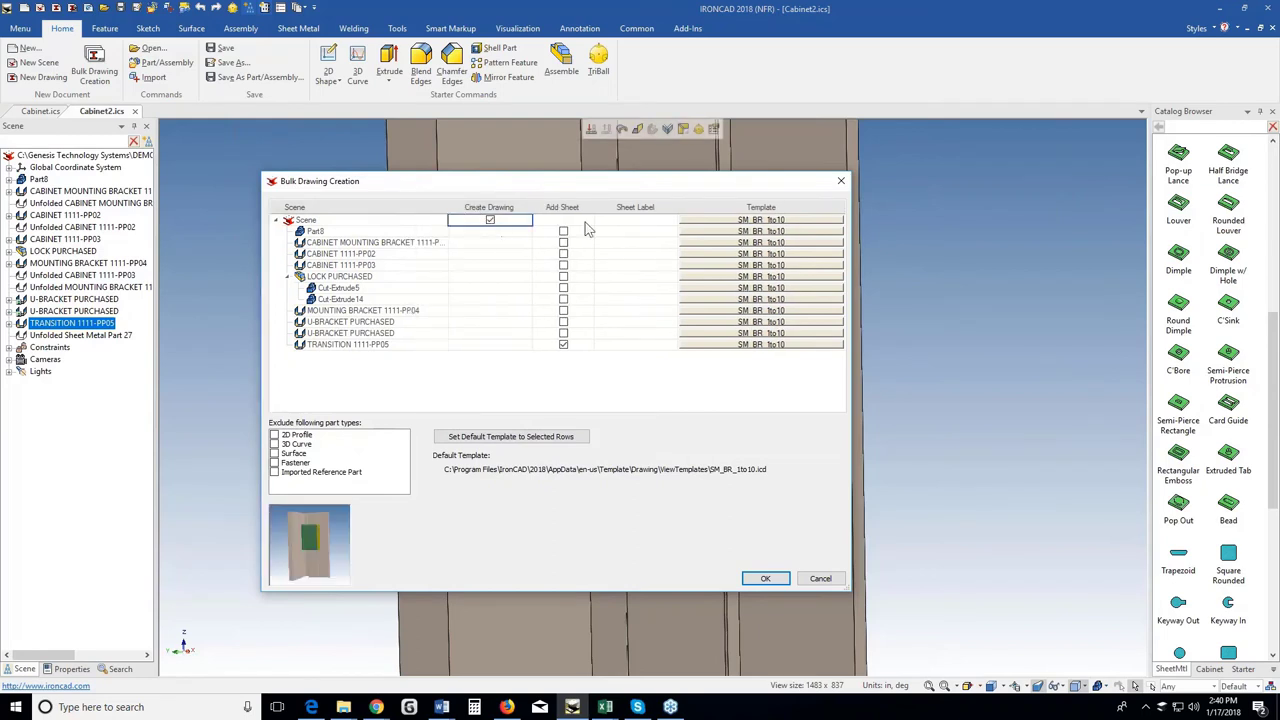
left_click(720, 222)
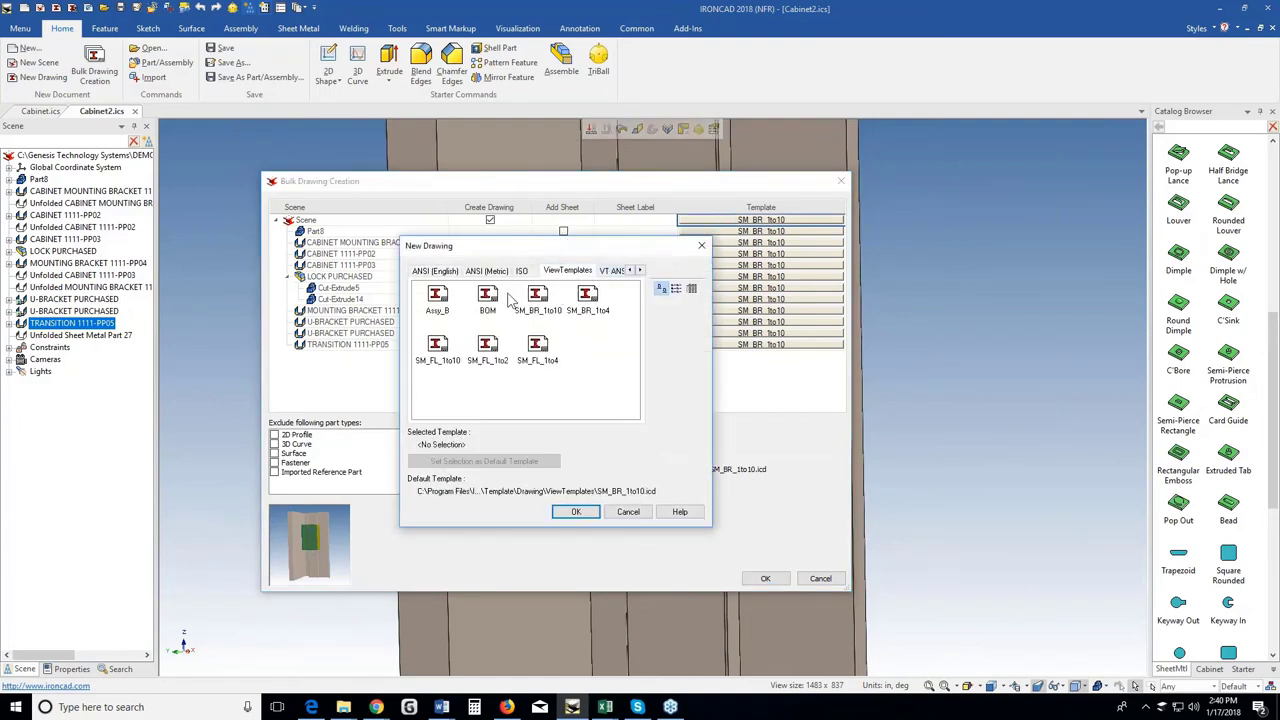
double_click(488, 298)
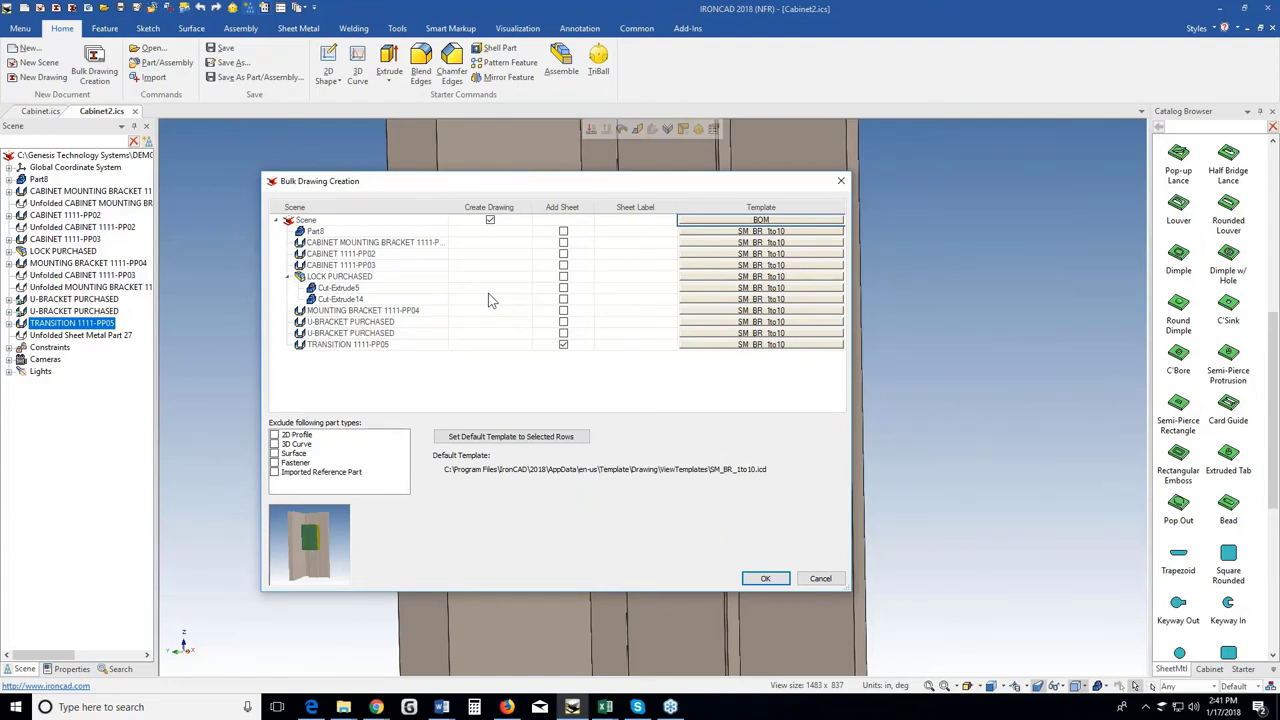
Add sheets for CABINET MOUNTING BRACKET 1111-PP01, CABINET 1111-PP02, CABINET 1111-PP03 and MOUNTING BRACKET 1111-PP04.
left_click(563, 243)
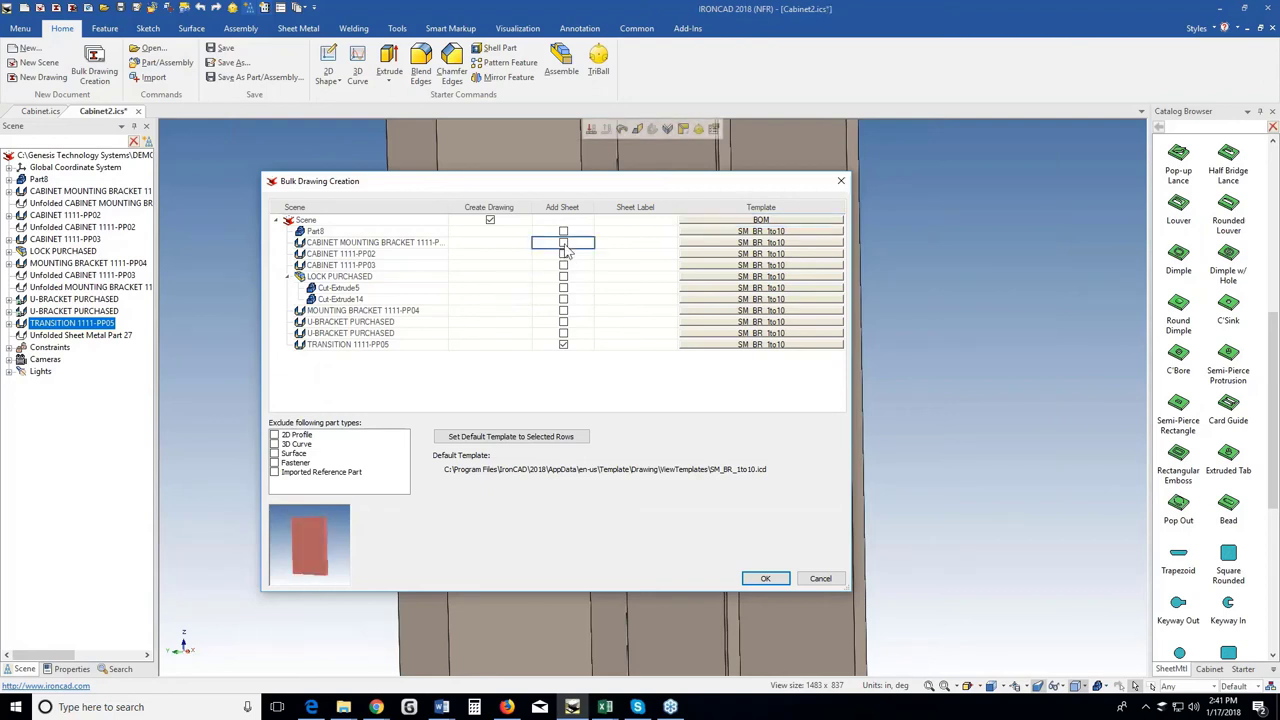
left_click_drag(450, 210, 463, 210)
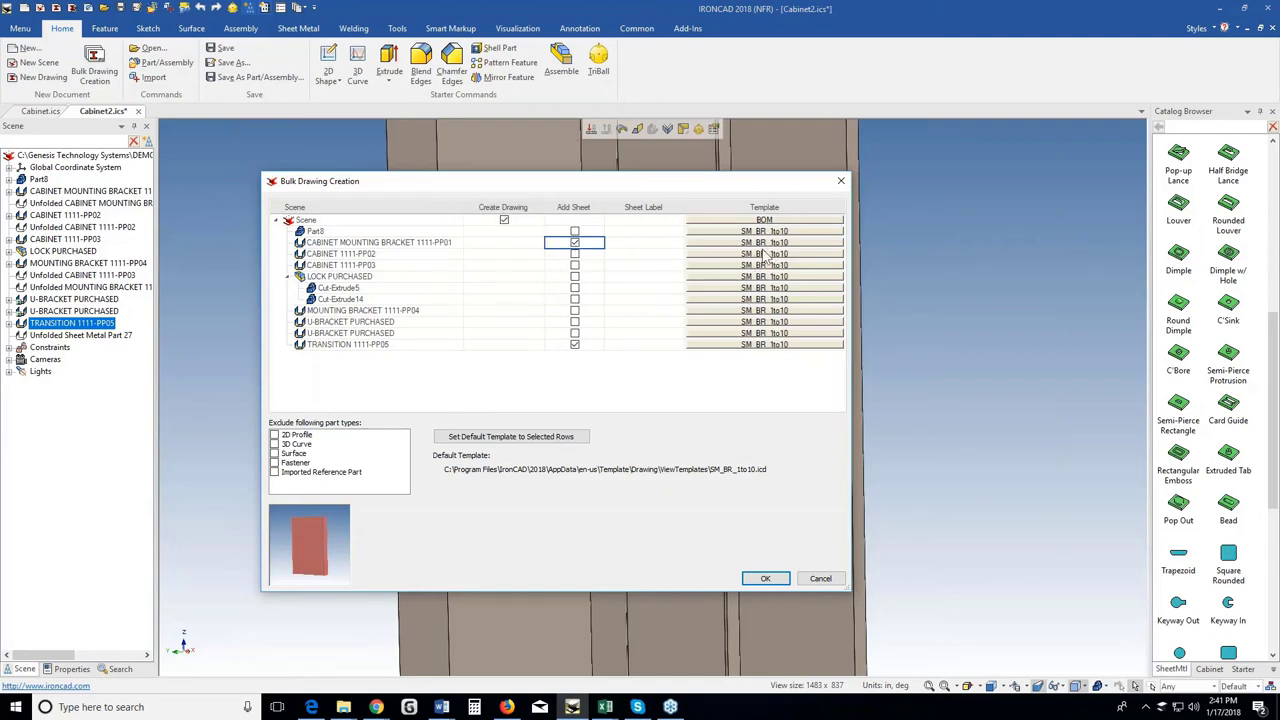
left_click(575, 254)
left_click(575, 265)
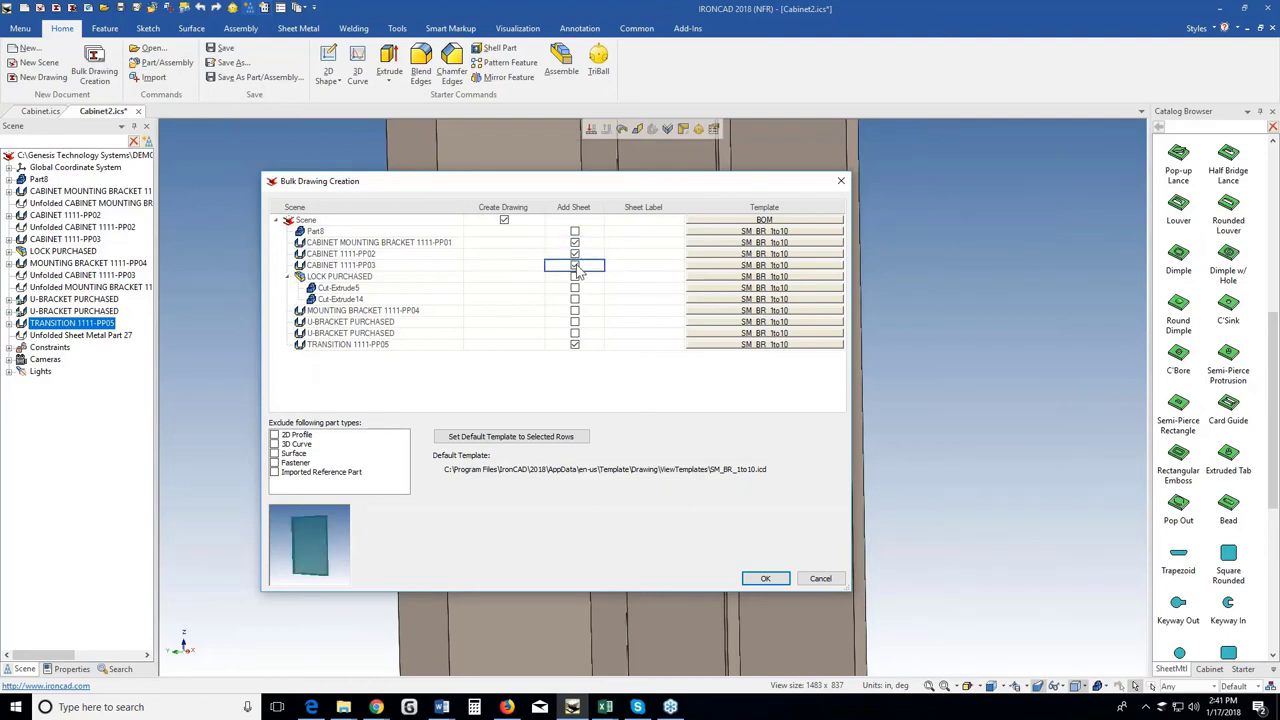
left_click(575, 310)
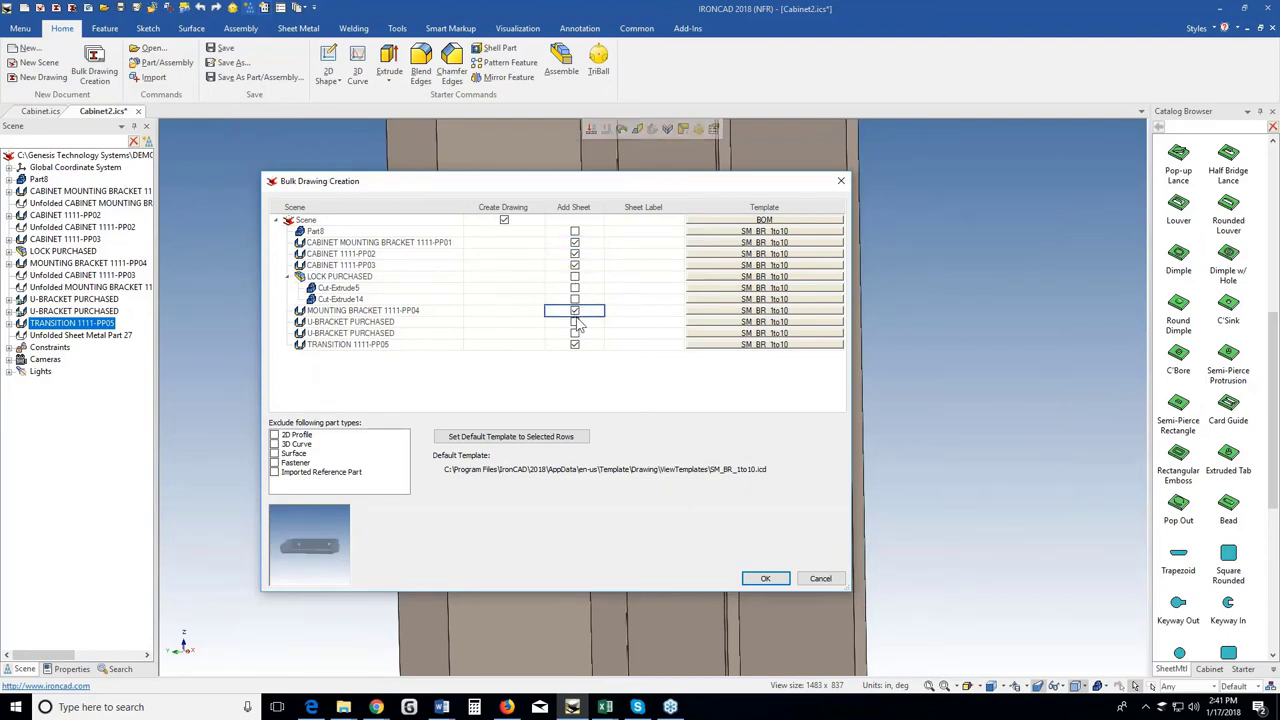
Assign the SM_BR_1to4 template to MOUNTING BRACKET 1111-PP04.
left_click(719, 313)
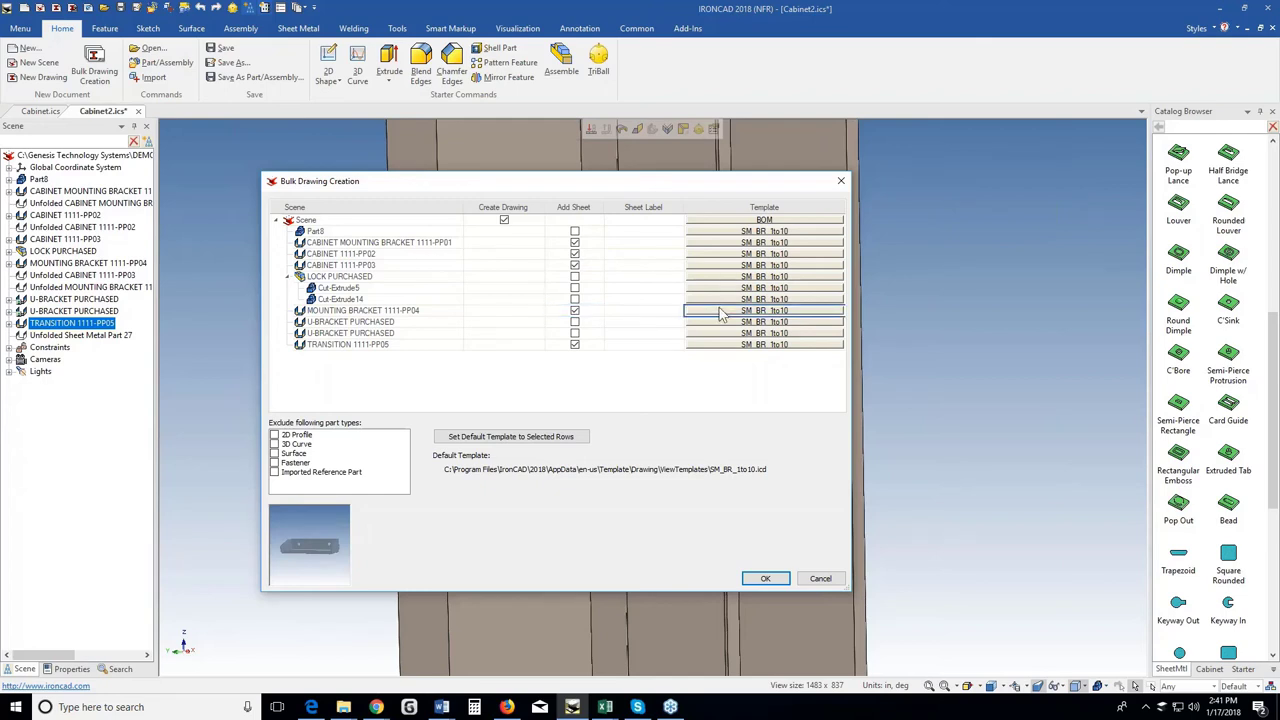
left_click(721, 313)
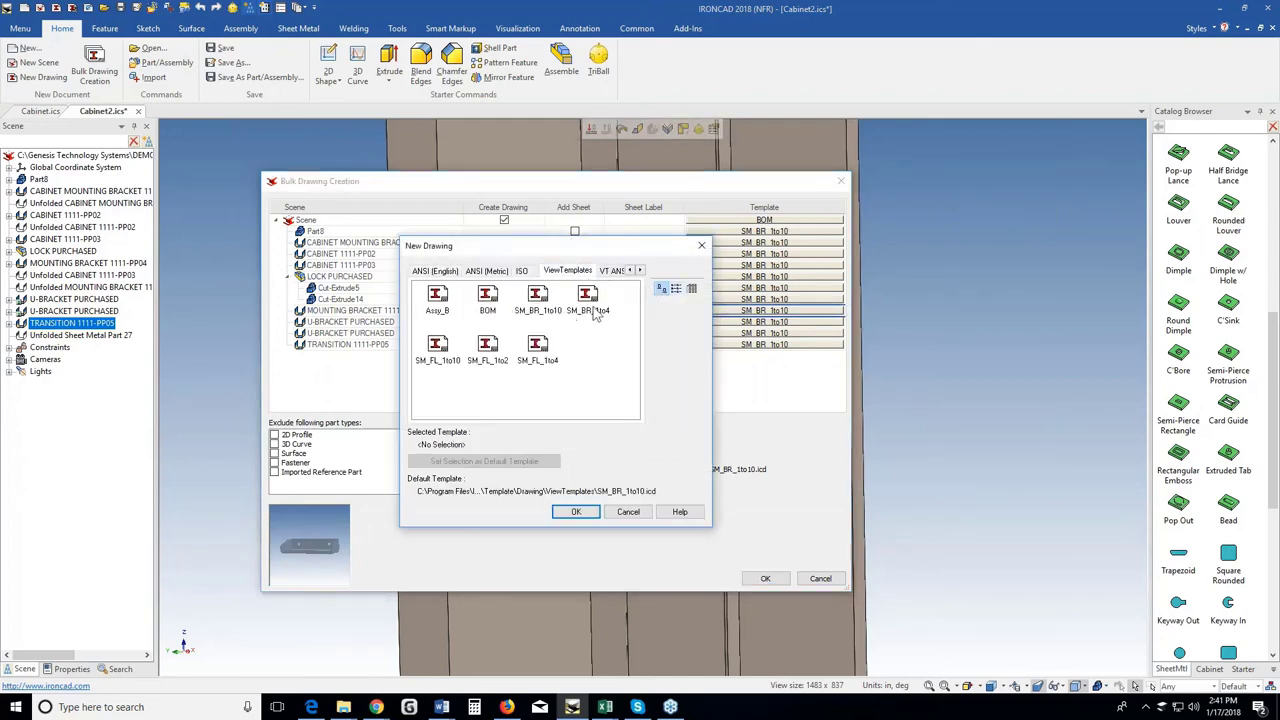
double_click(595, 313)
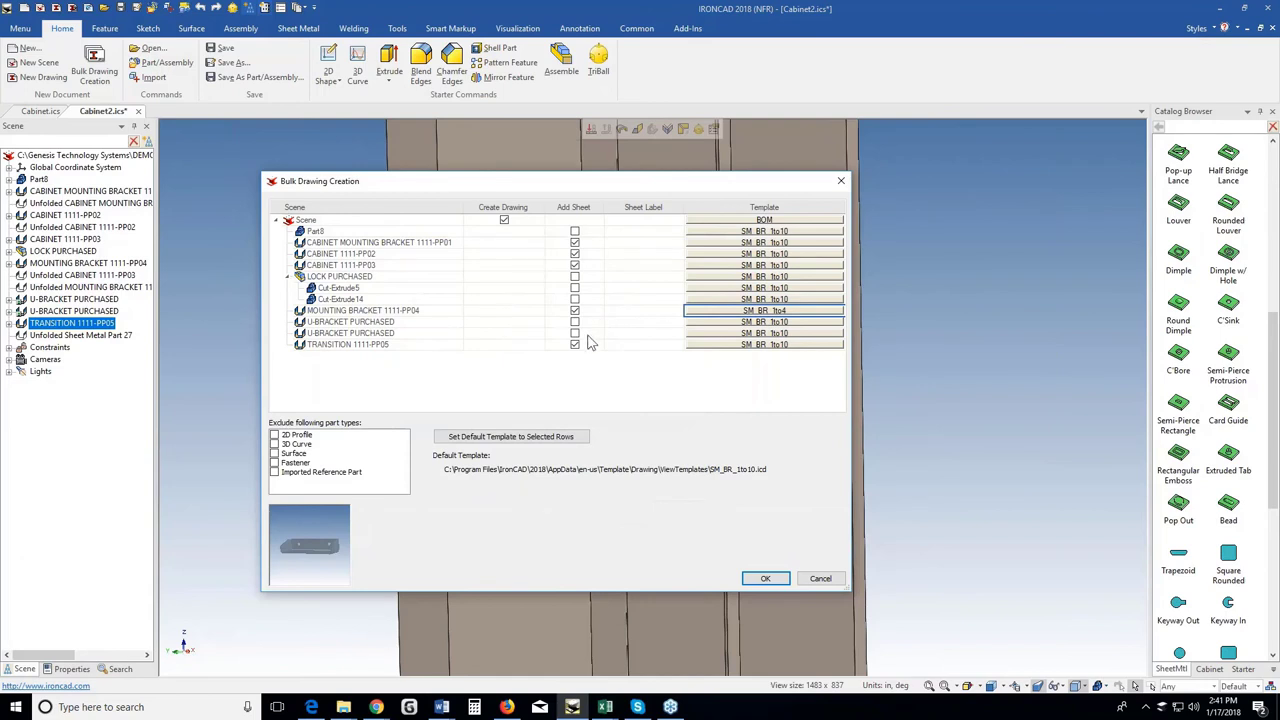
Assign the SM_BR_1to4 template to TRANSITION 1111-PP05 and generate the multi-sheet drawing.
left_click(698, 347)
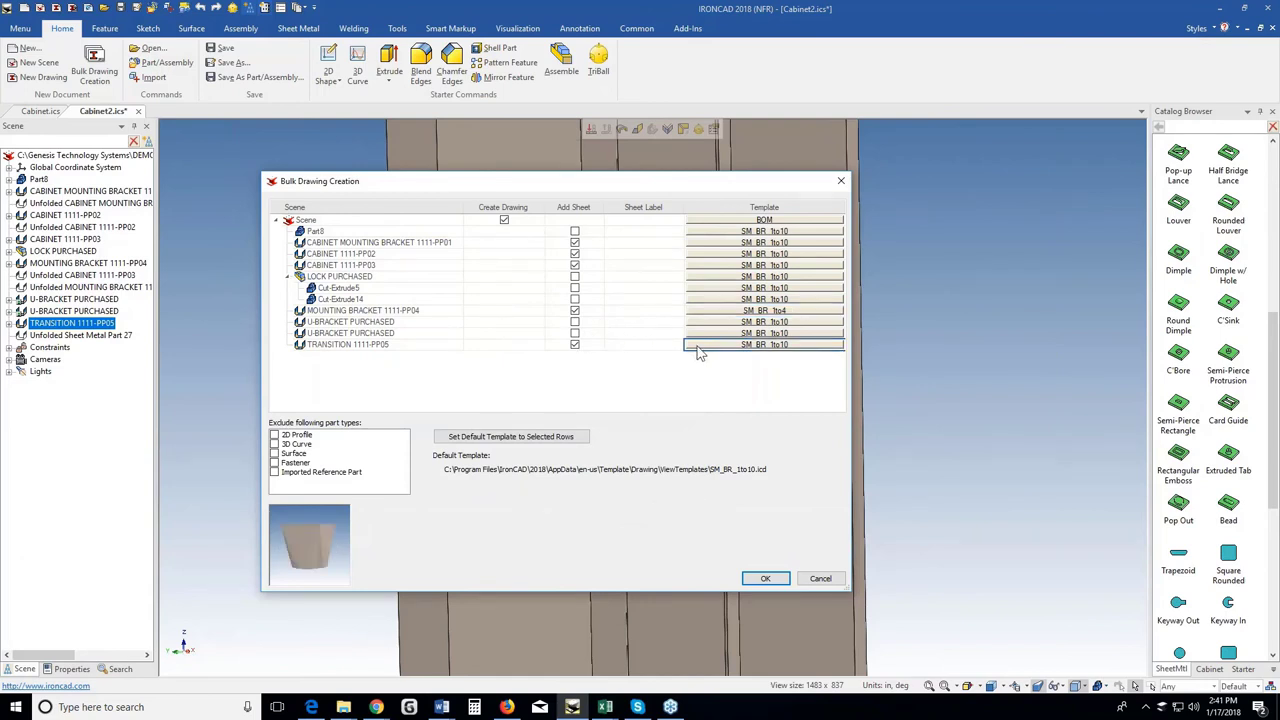
left_click(698, 350)
left_click(585, 273)
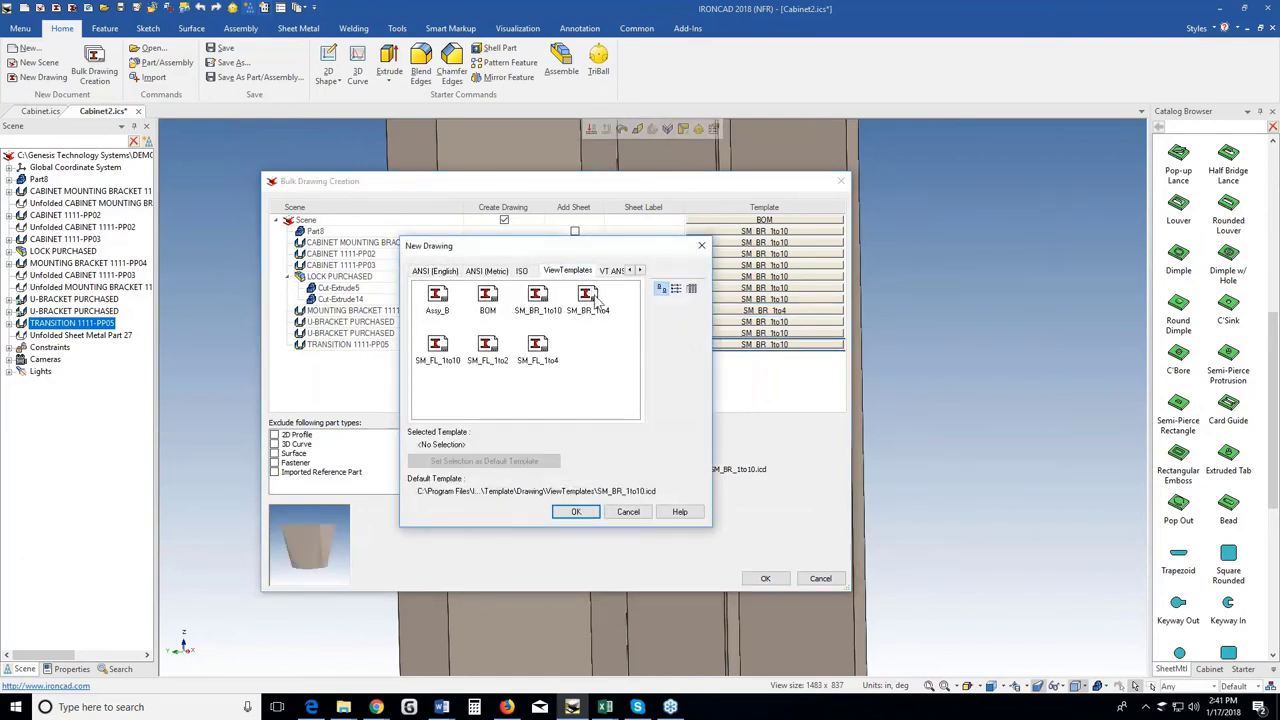
left_click(589, 300)
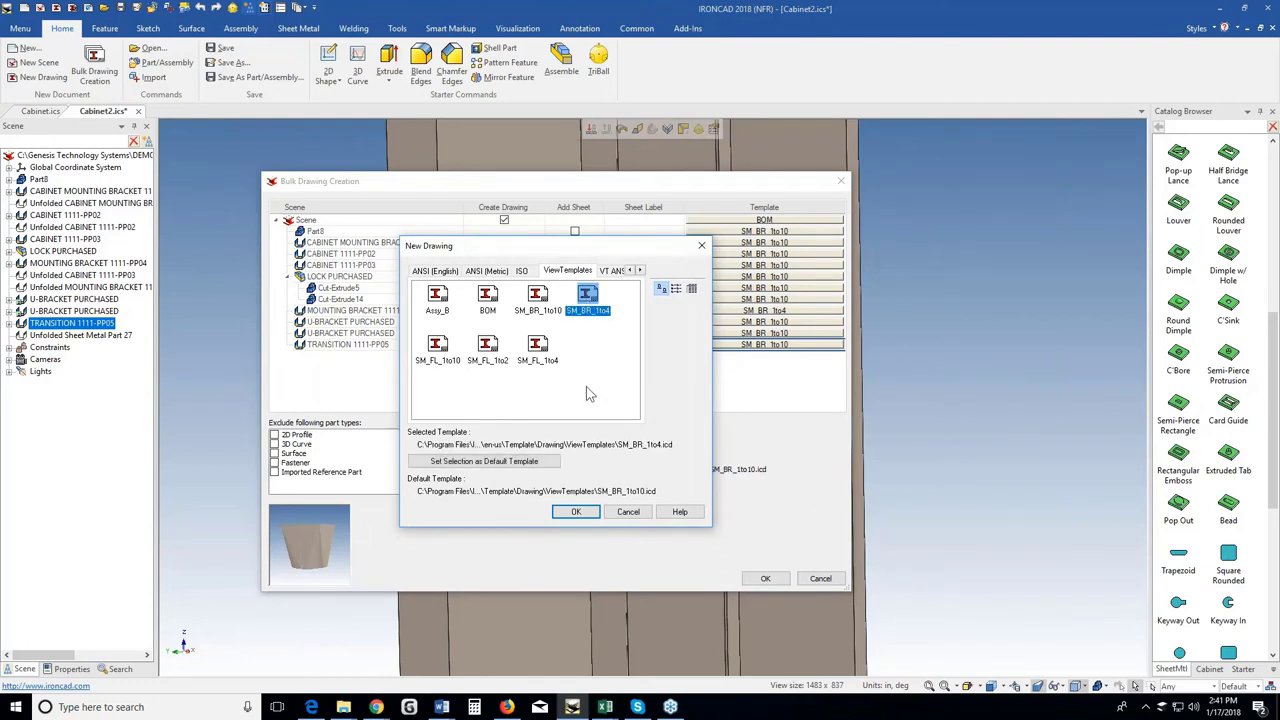
left_click(576, 512)
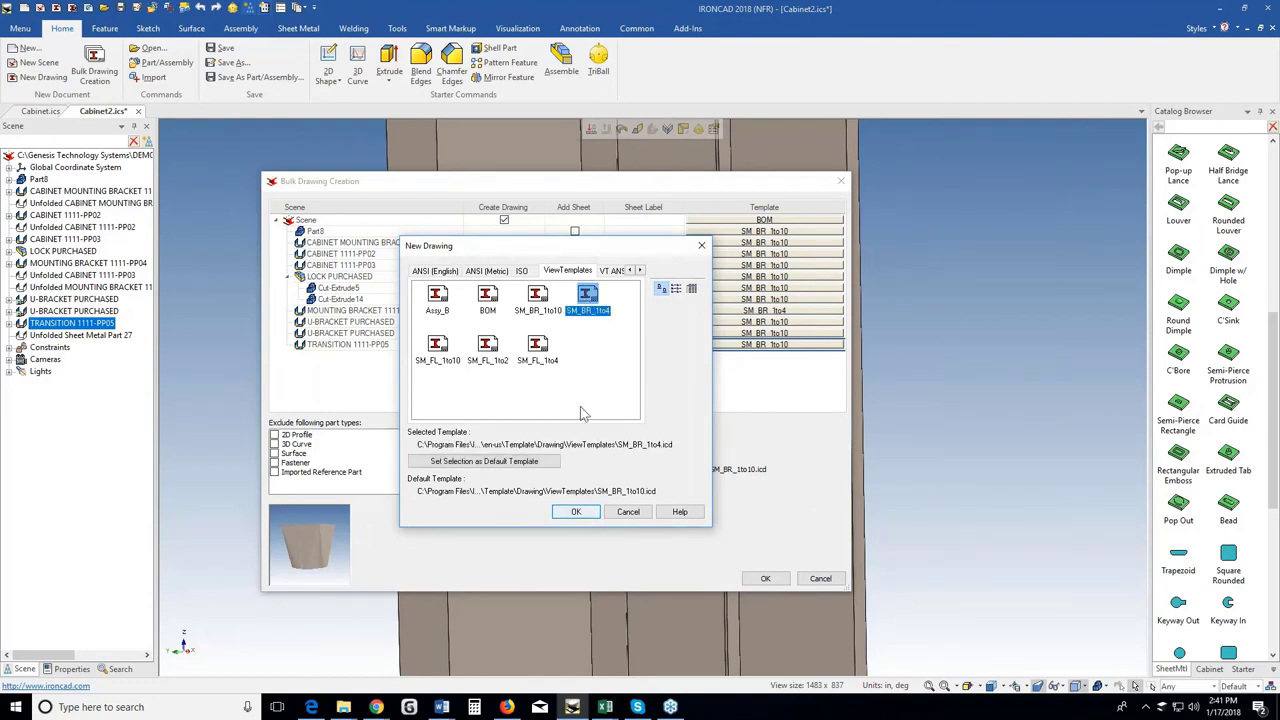
left_click(762, 578)
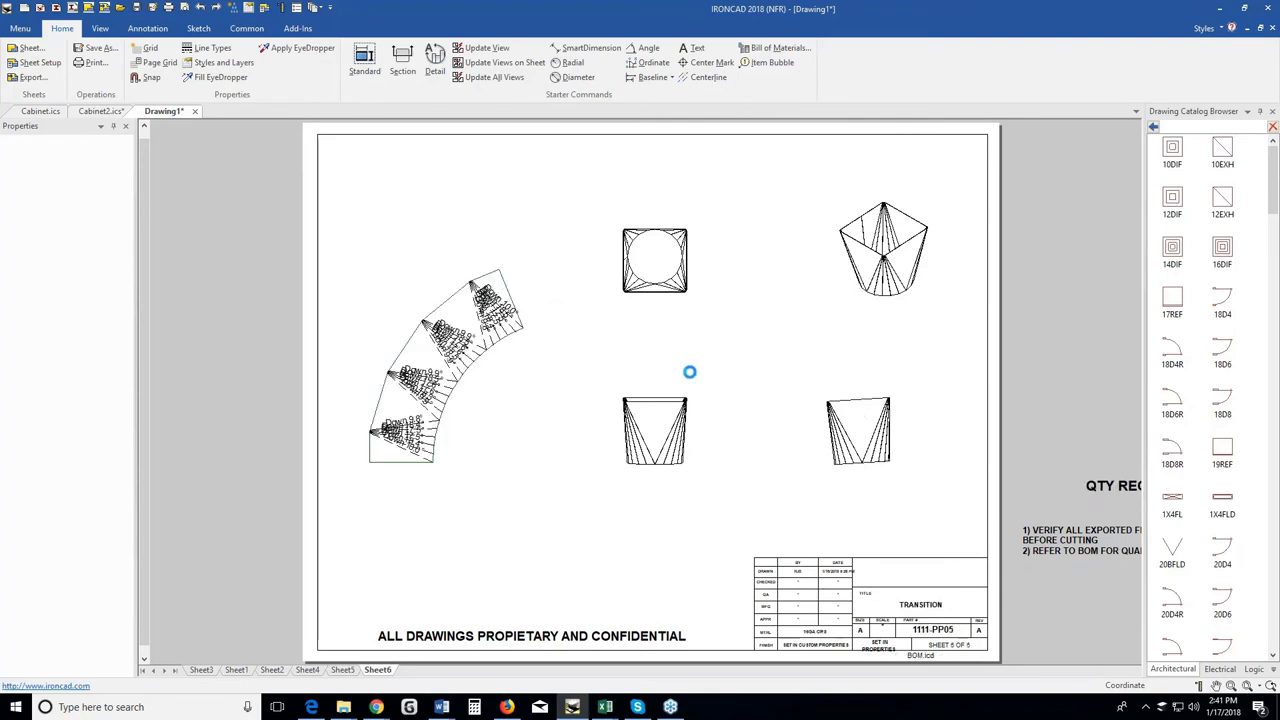
Aim the Cabinet2 scene's camera squarely at the cabinet's green back panel and return to the drawing.
left_click(725, 307)
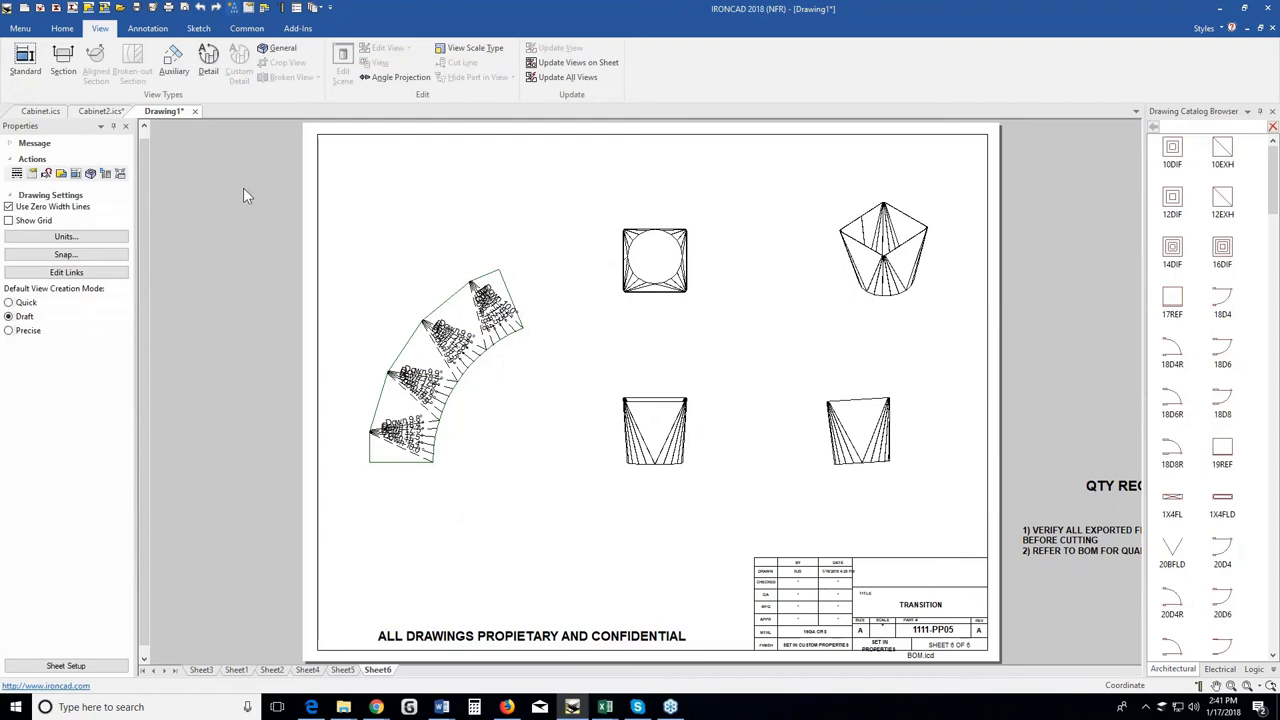
left_click(104, 112)
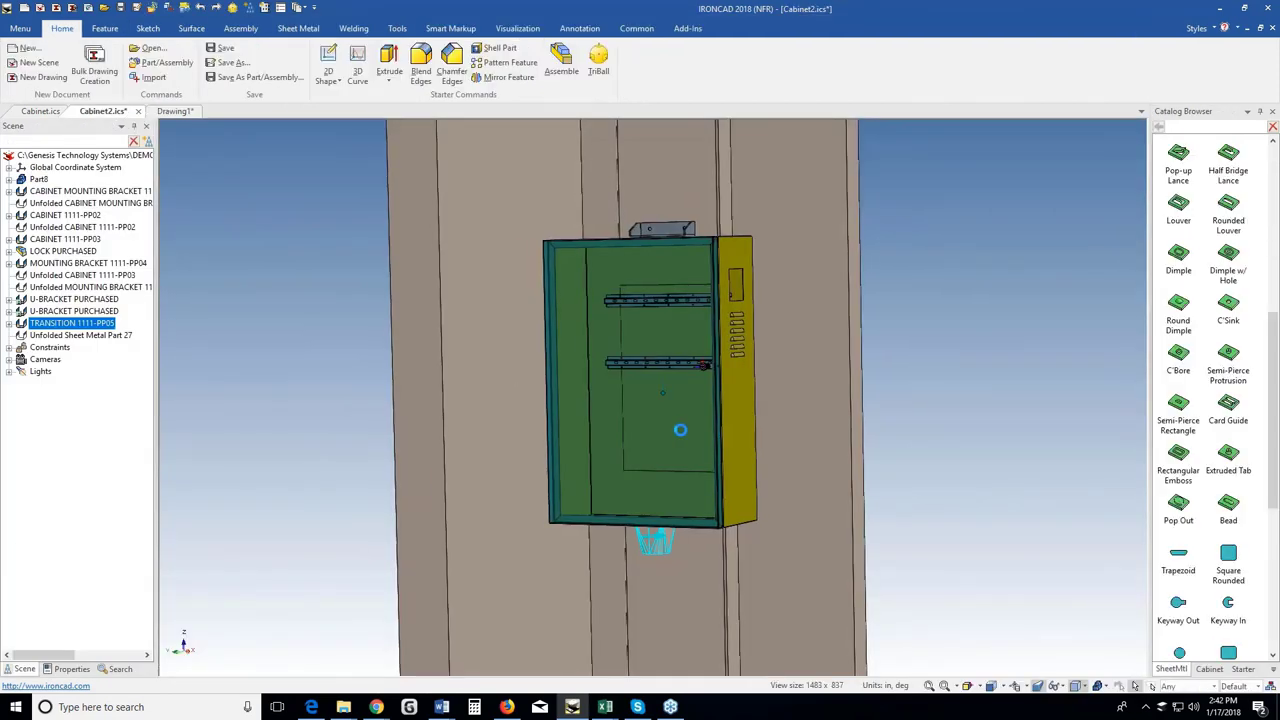
key("F7")
left_click(680, 430)
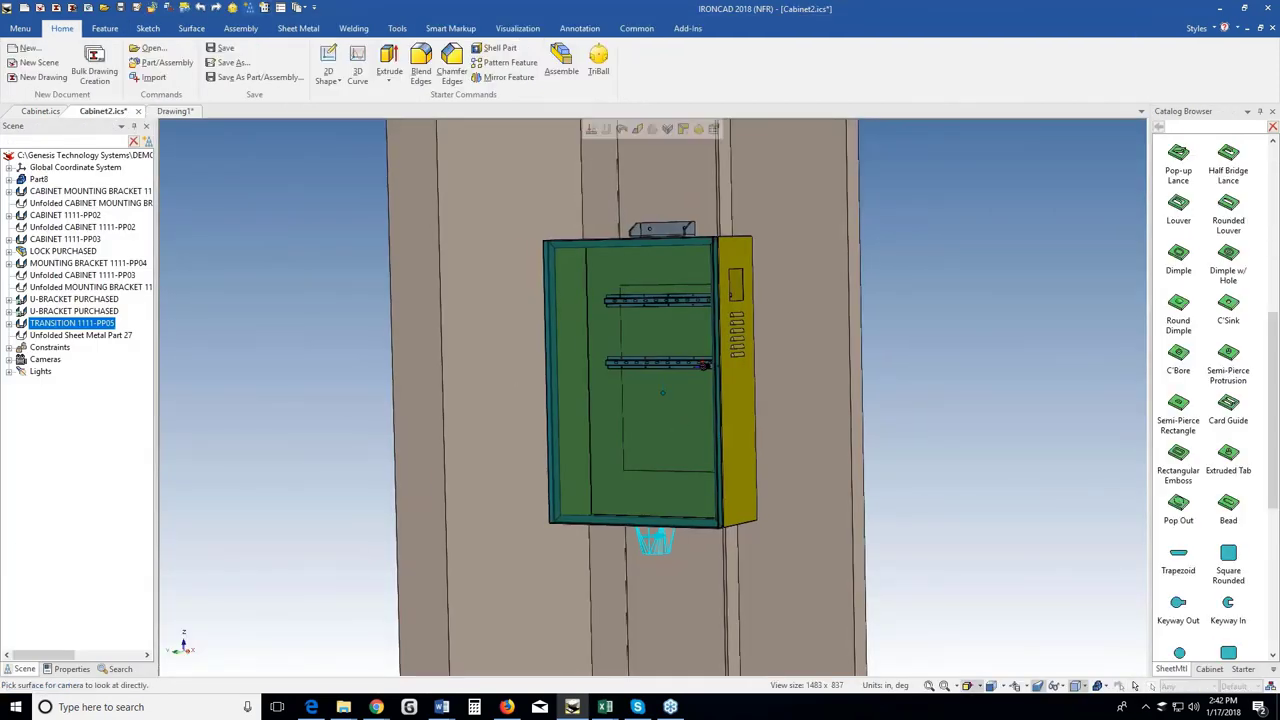
left_click(186, 111)
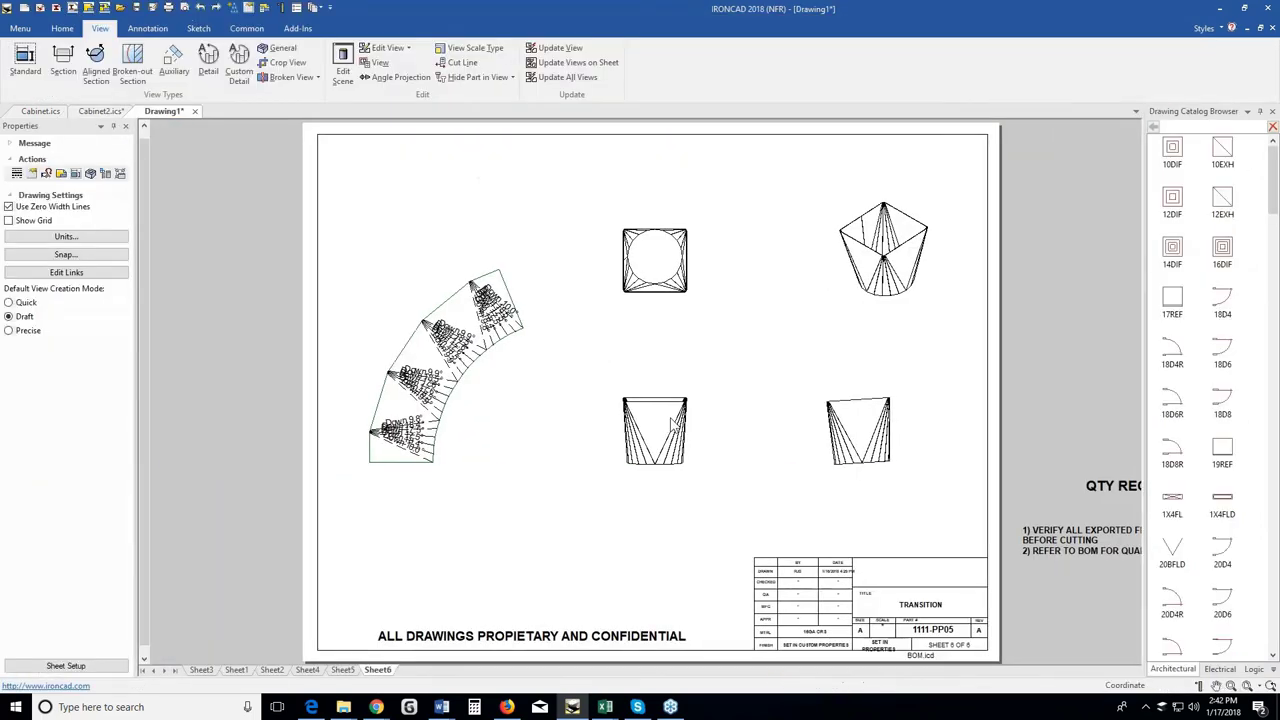
Take the transition front view's orientation from the scene and update its drawing views.
right_click(672, 424)
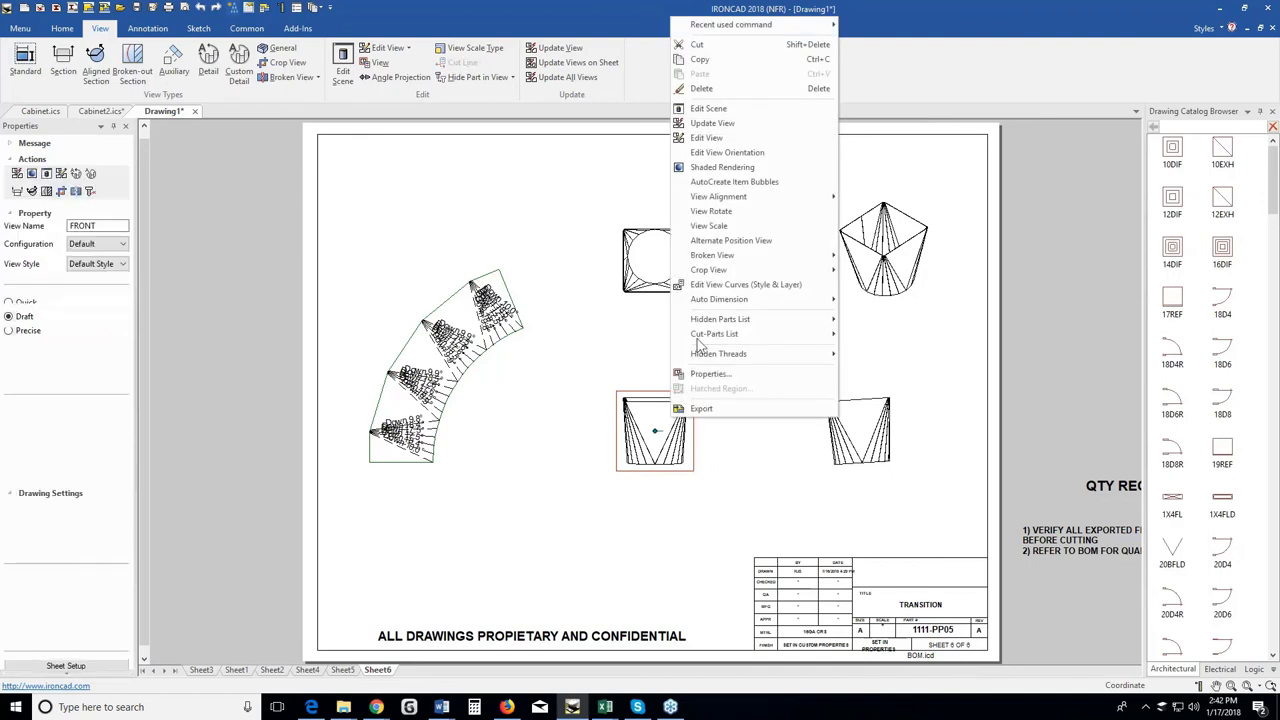
left_click(724, 153)
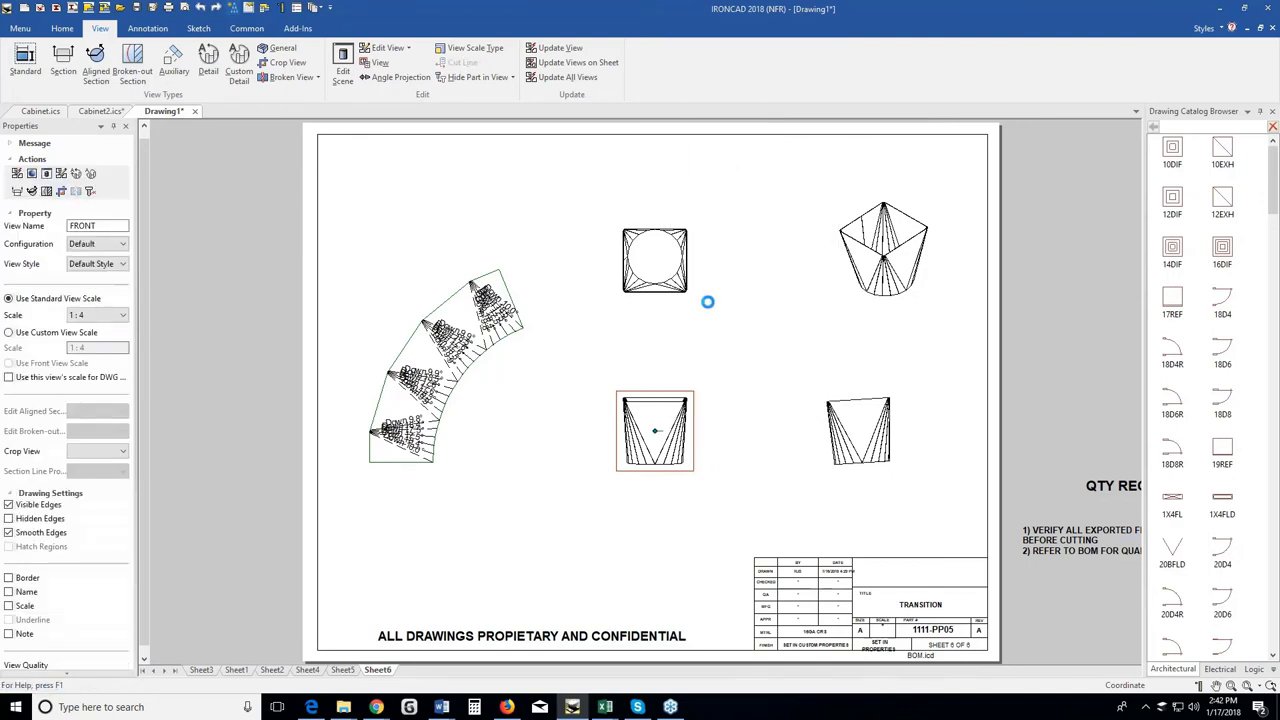
left_click(690, 432)
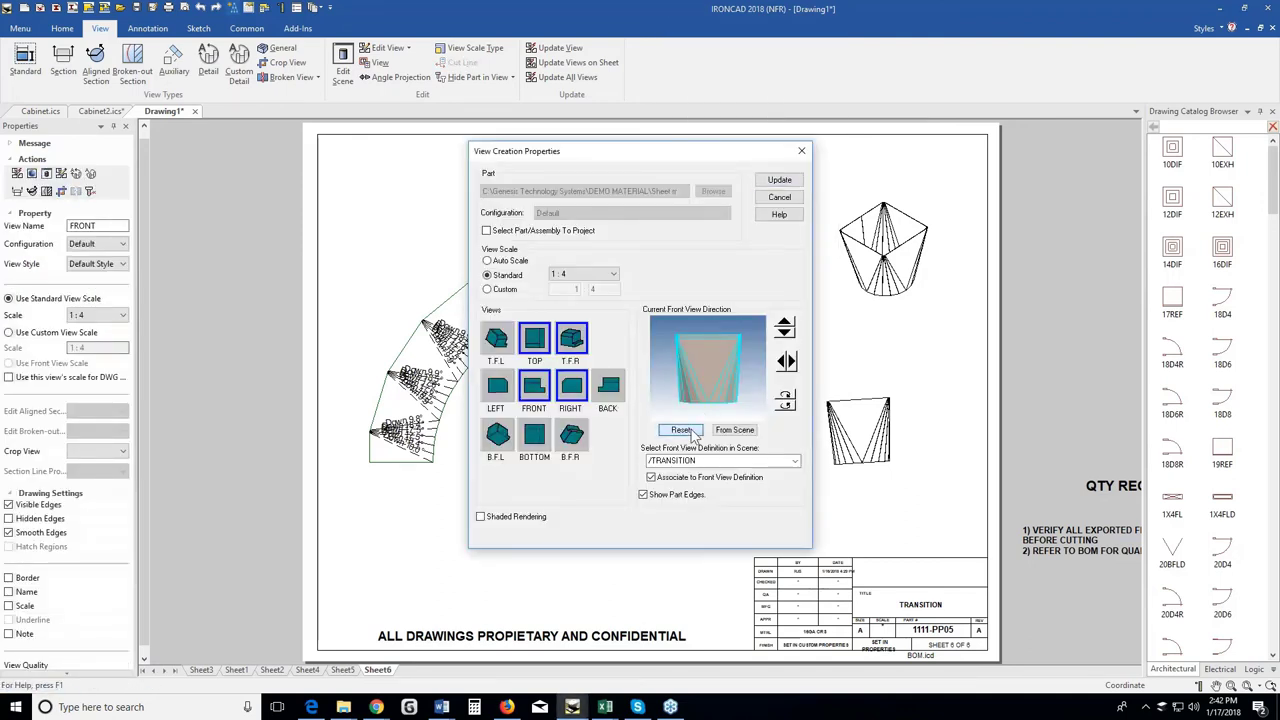
left_click(735, 430)
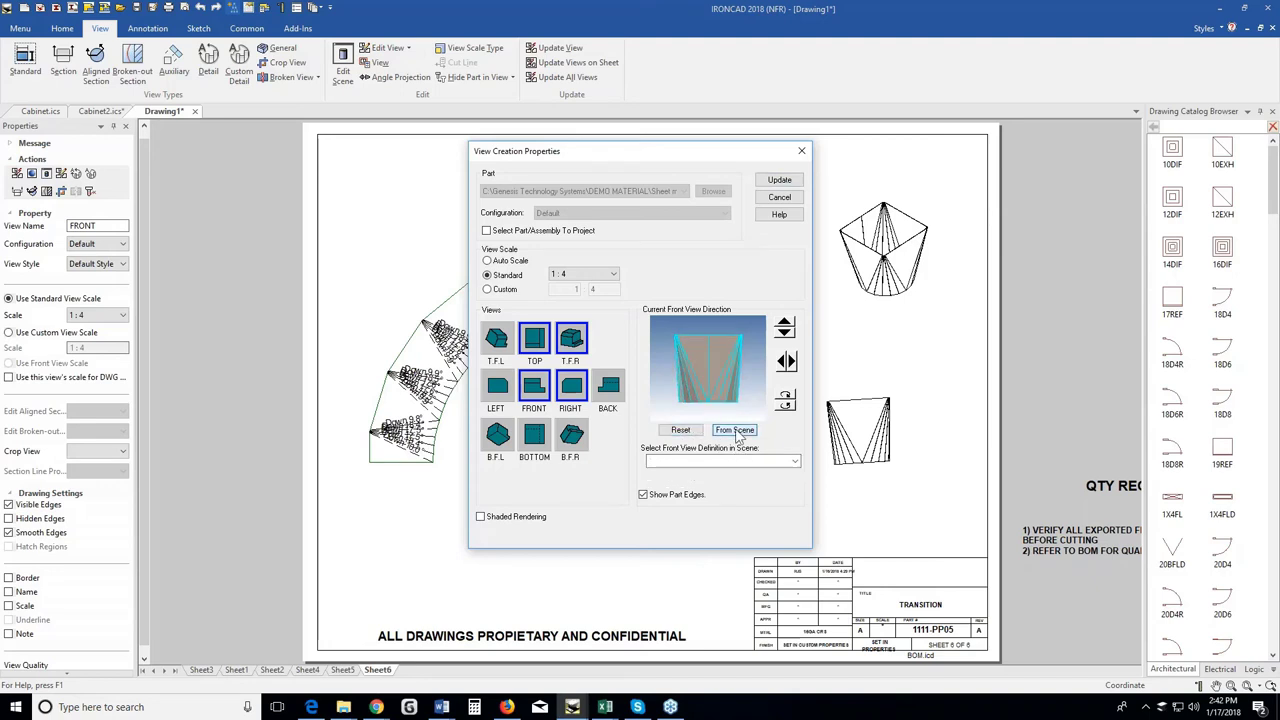
left_click(777, 182)
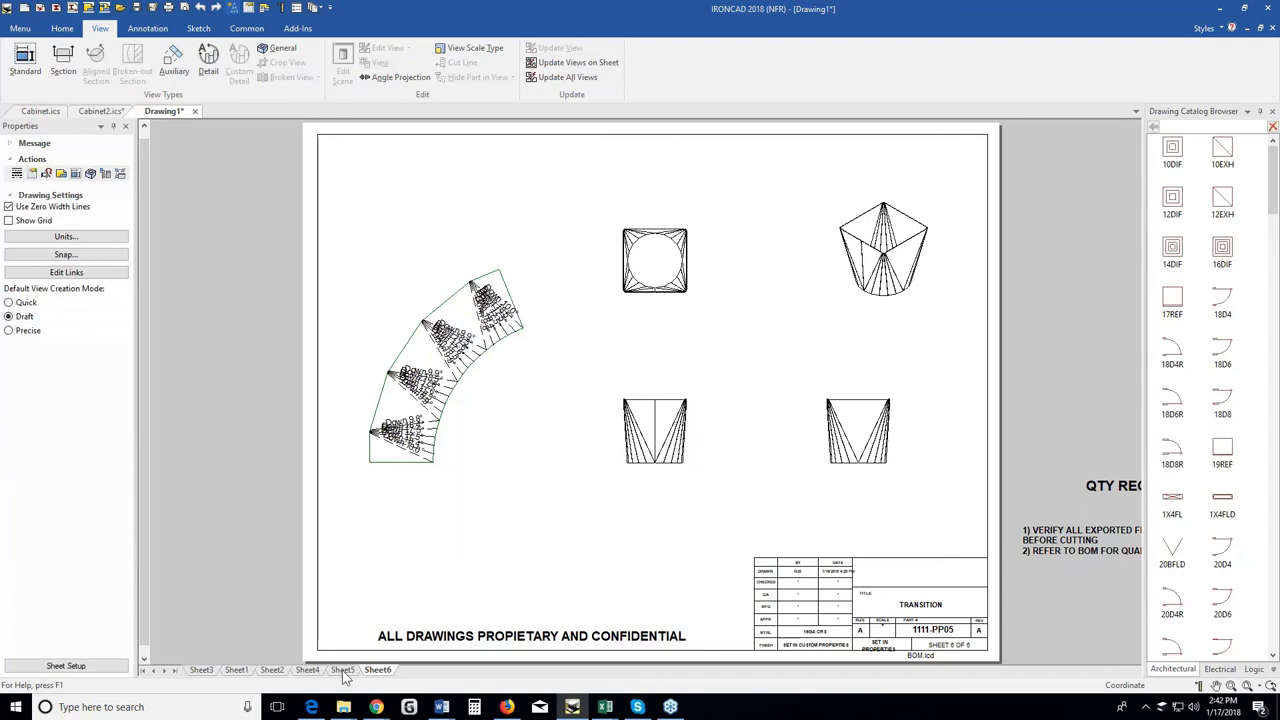
On the CABINET 1111-PP02 sheet, switch the flat pattern and front views to a custom scale and open the scale value for editing.
left_click(283, 671)
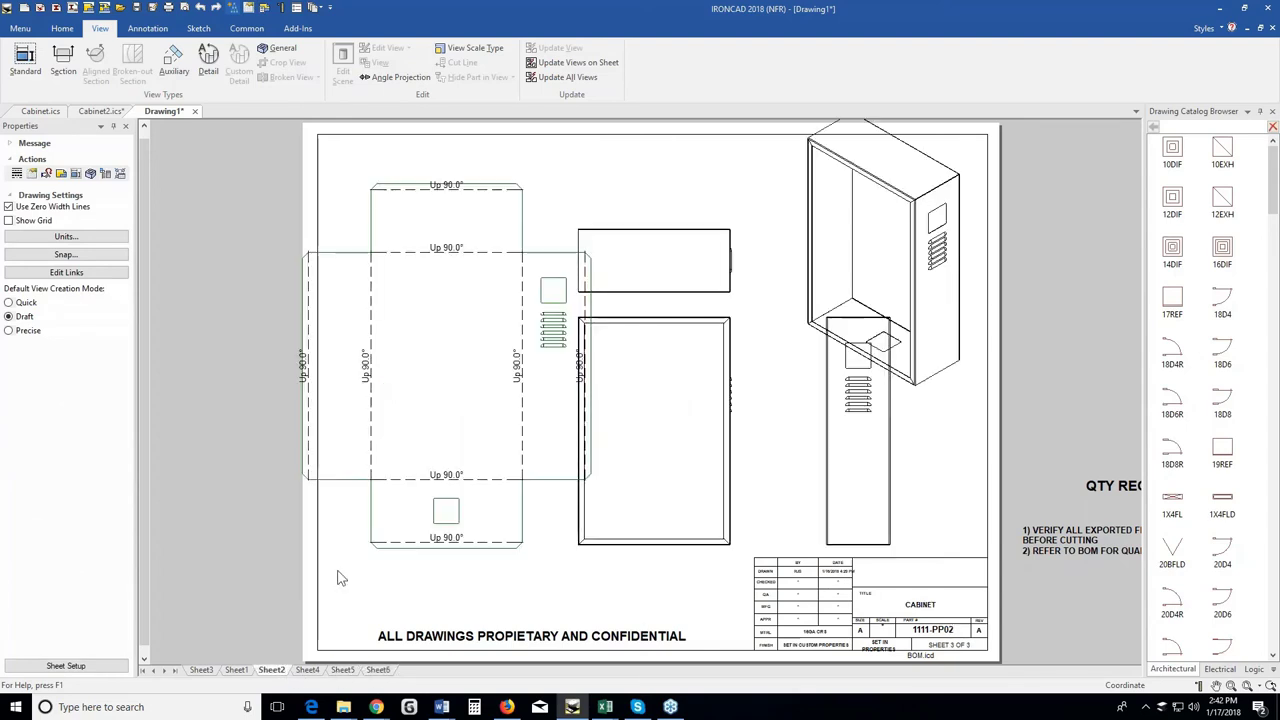
left_click(410, 422)
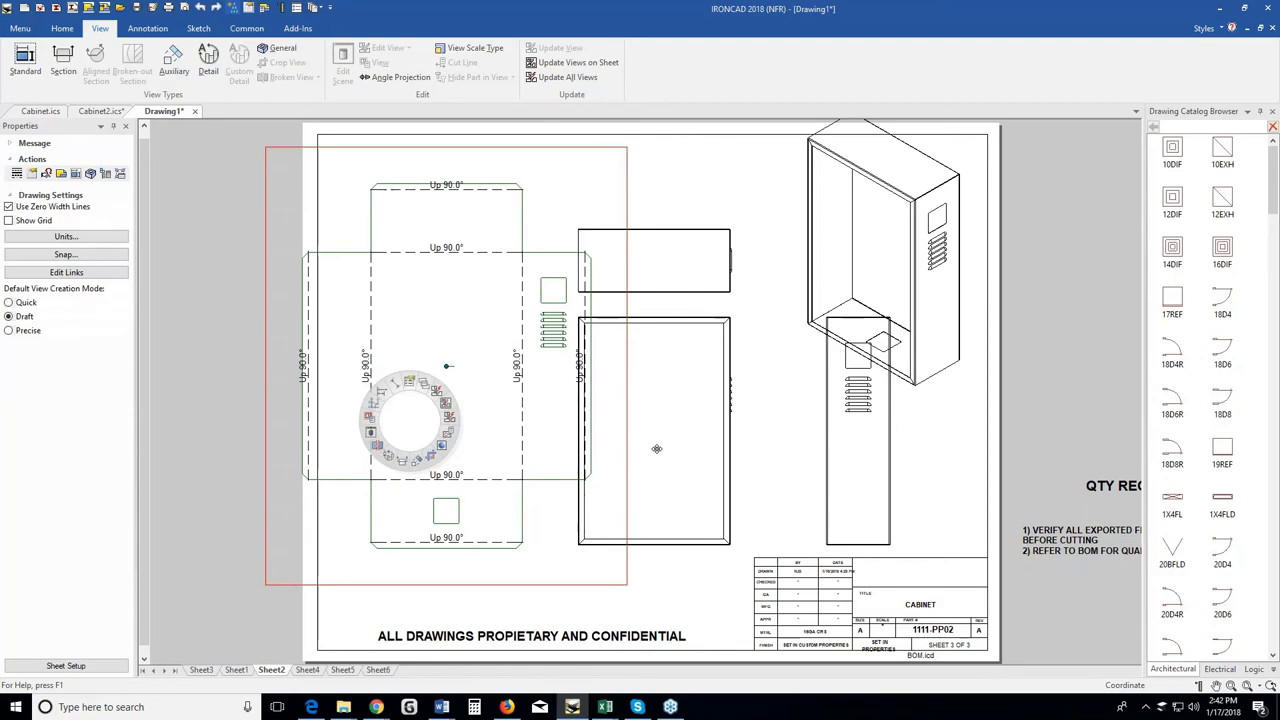
left_click(656, 449)
right_click(655, 450)
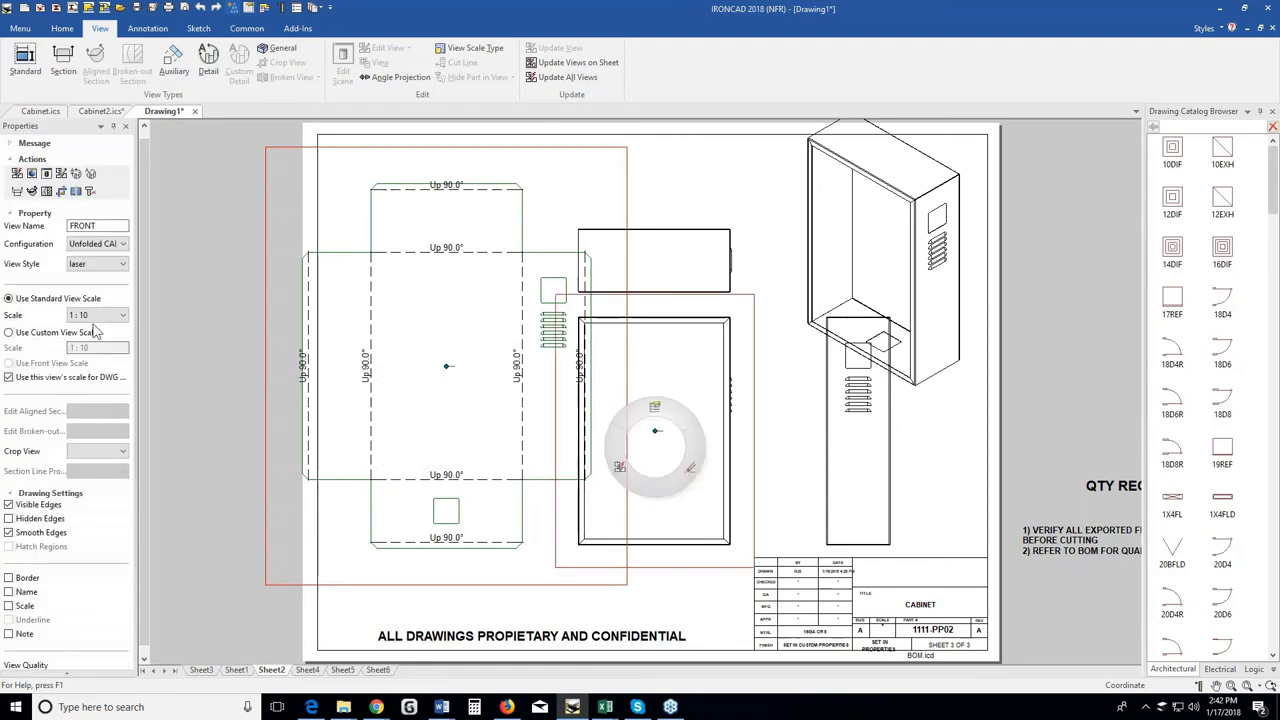
left_click(11, 299)
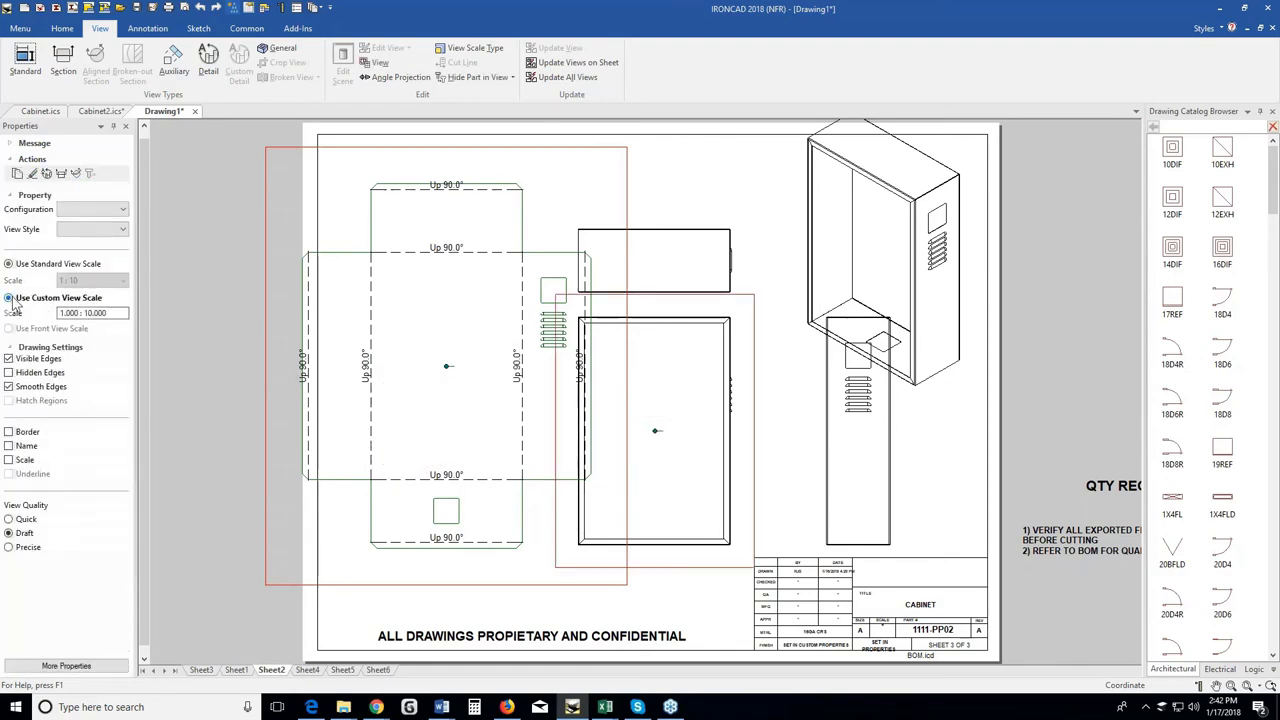
left_click(91, 313)
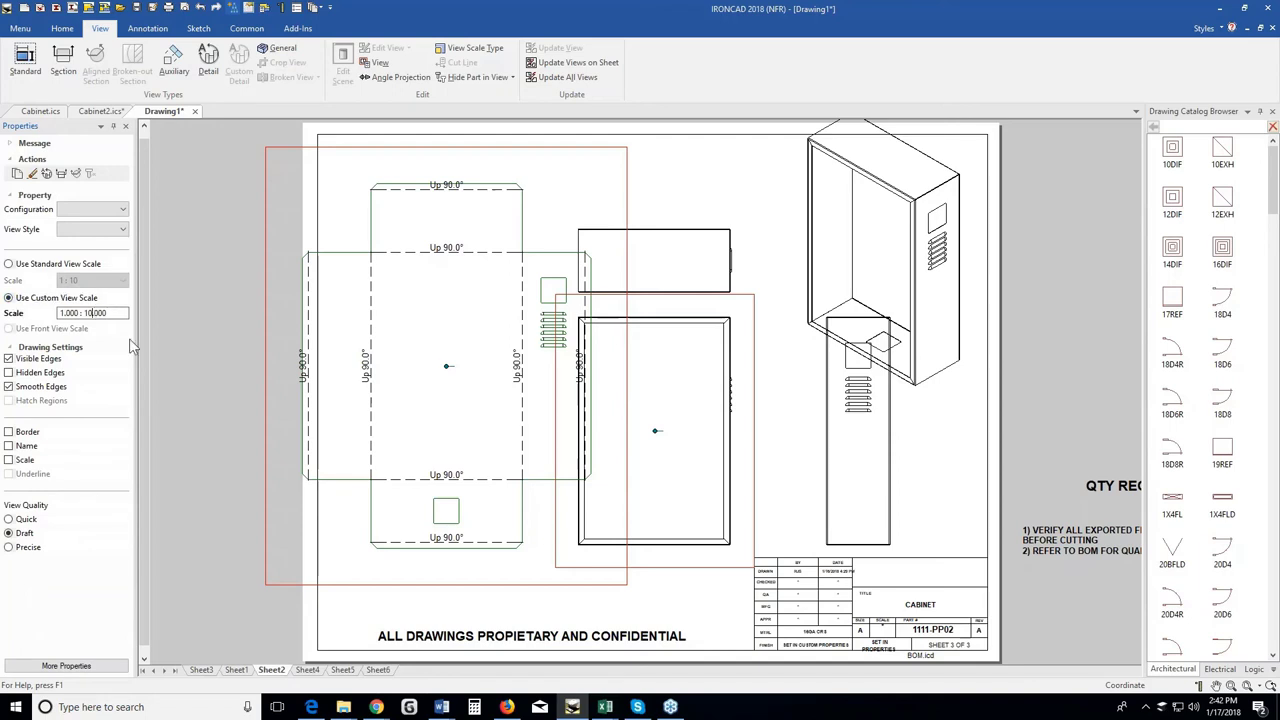